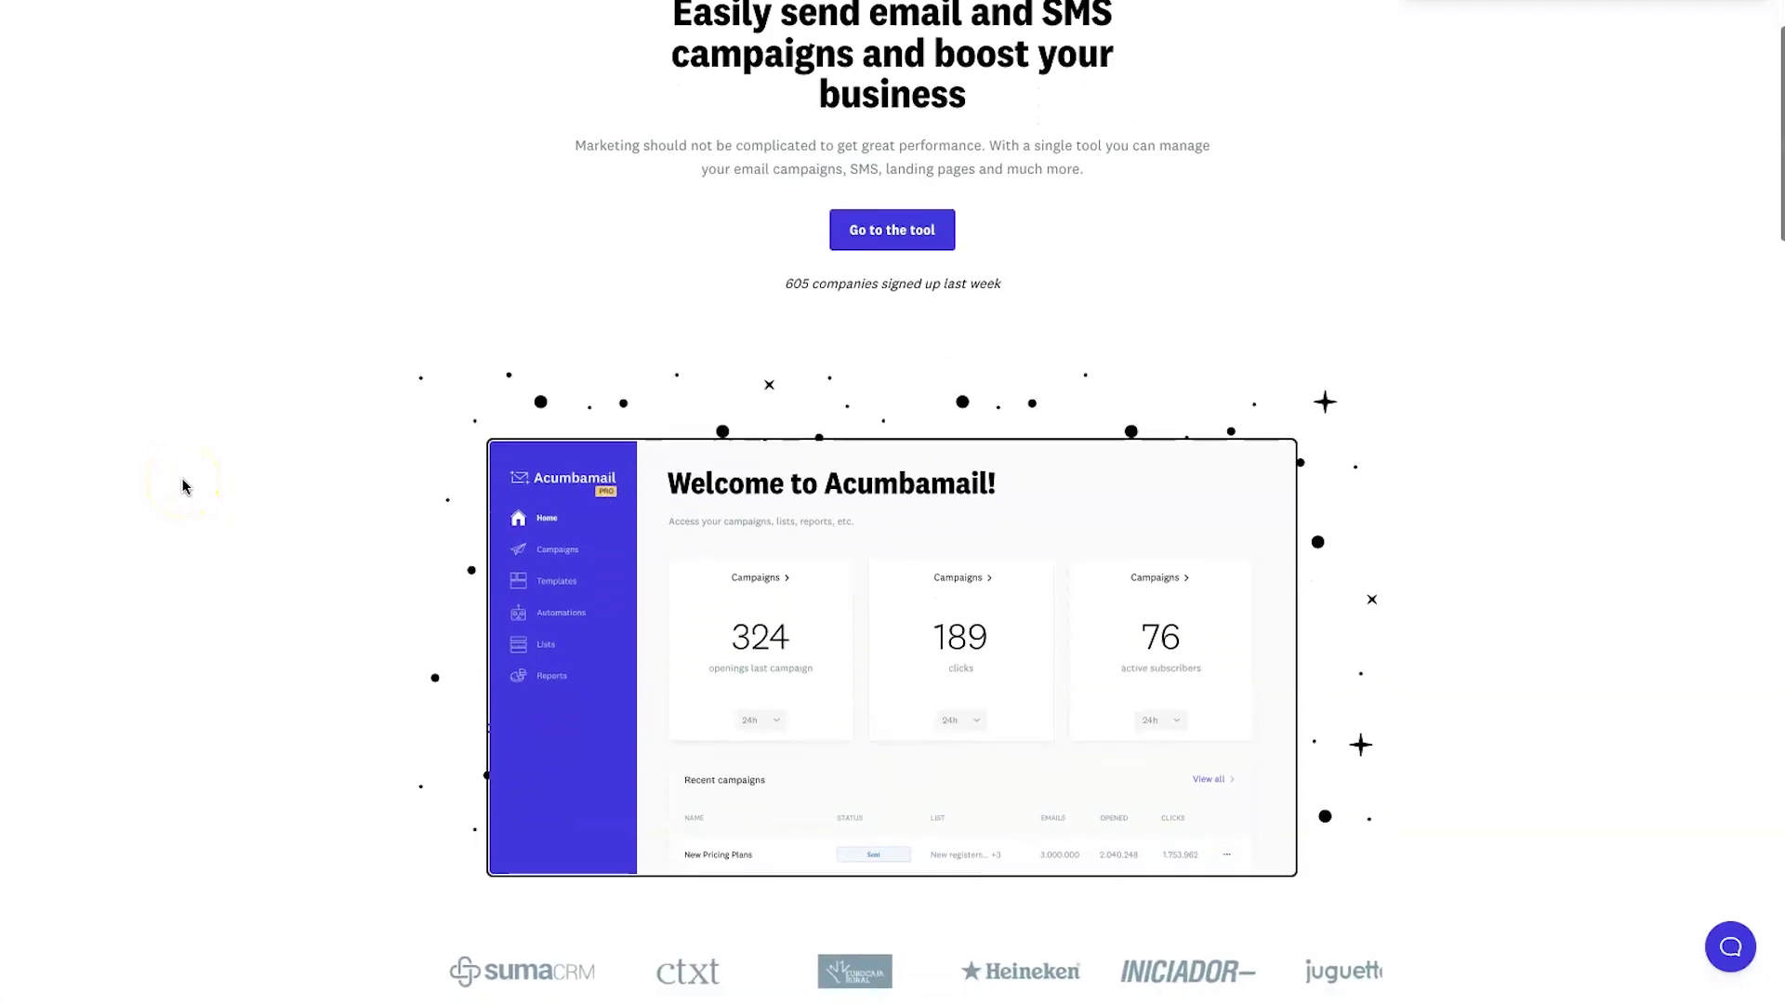
Step: Look through the Acumbamail home page and read the description for SMEs and self-employed workers
{"action": "scroll", "coordinate": [182, 483], "scroll_direction": "down", "scroll_amount": 1}
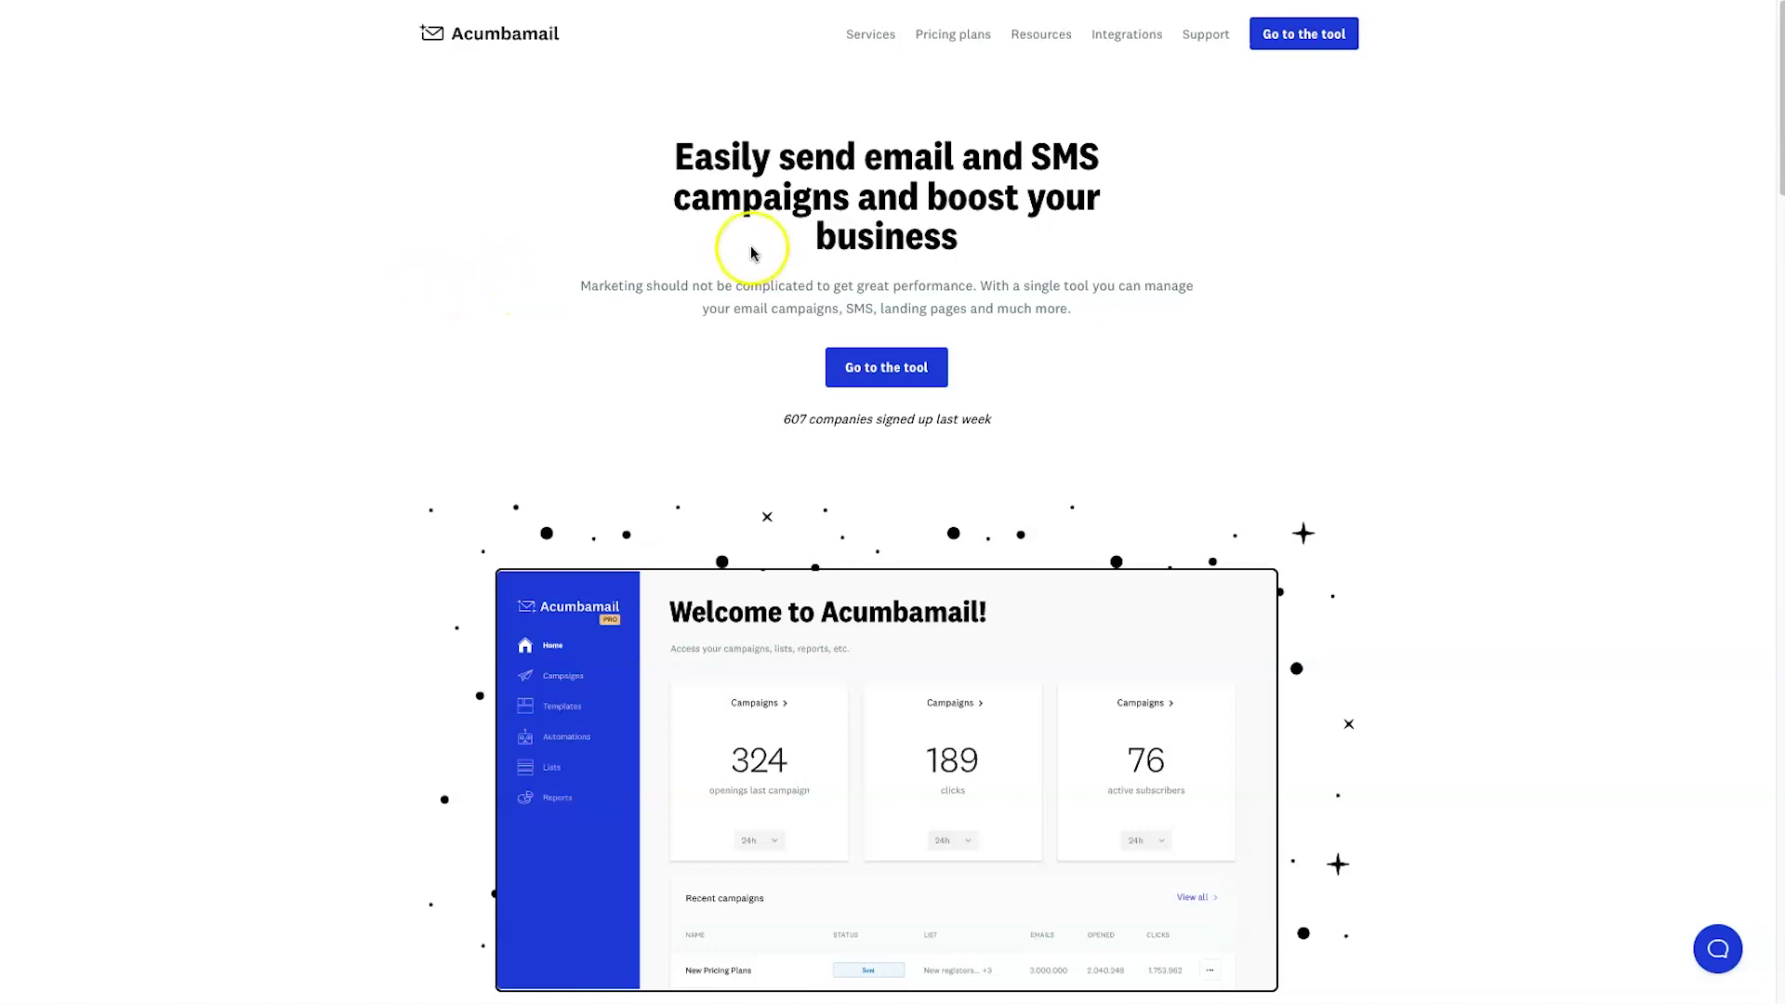
{"action": "scroll", "coordinate": [344, 569], "scroll_direction": "down", "scroll_amount": 6}
{"action": "scroll", "coordinate": [344, 565], "scroll_direction": "down", "scroll_amount": 5}
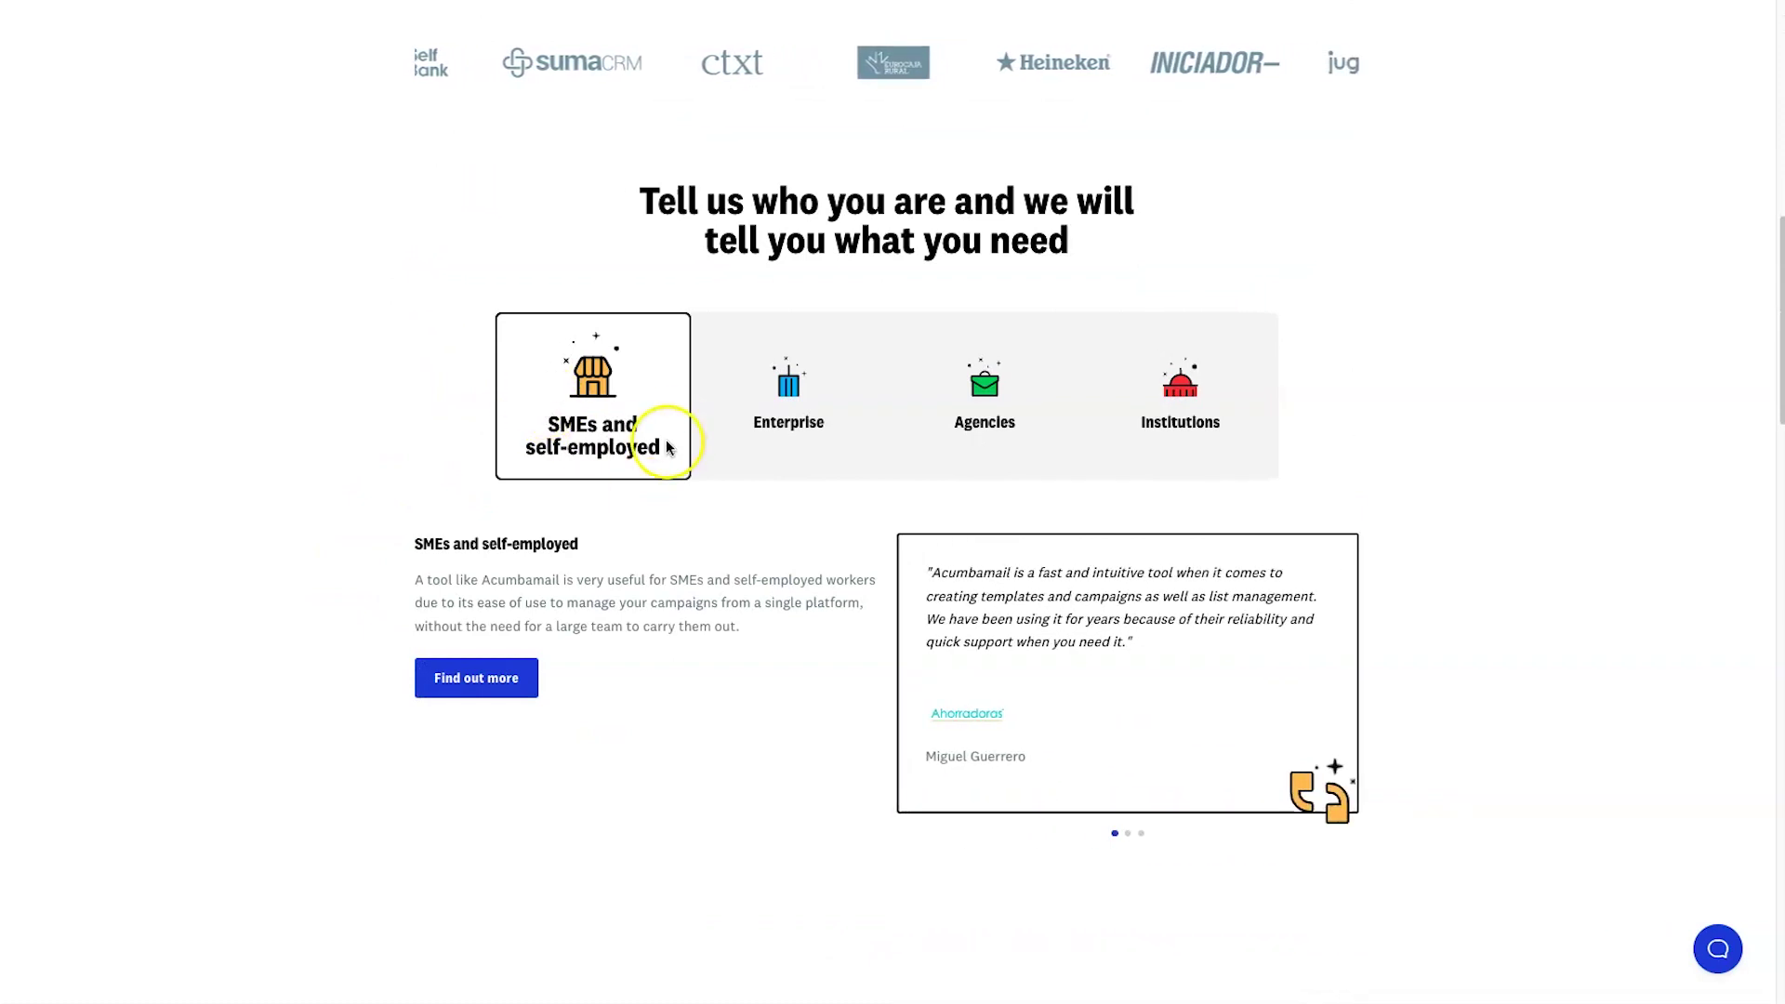
{"action": "left_click", "coordinate": [736, 604]}
{"action": "left_click_drag", "start_coordinate": [609, 605], "coordinate": [865, 604]}
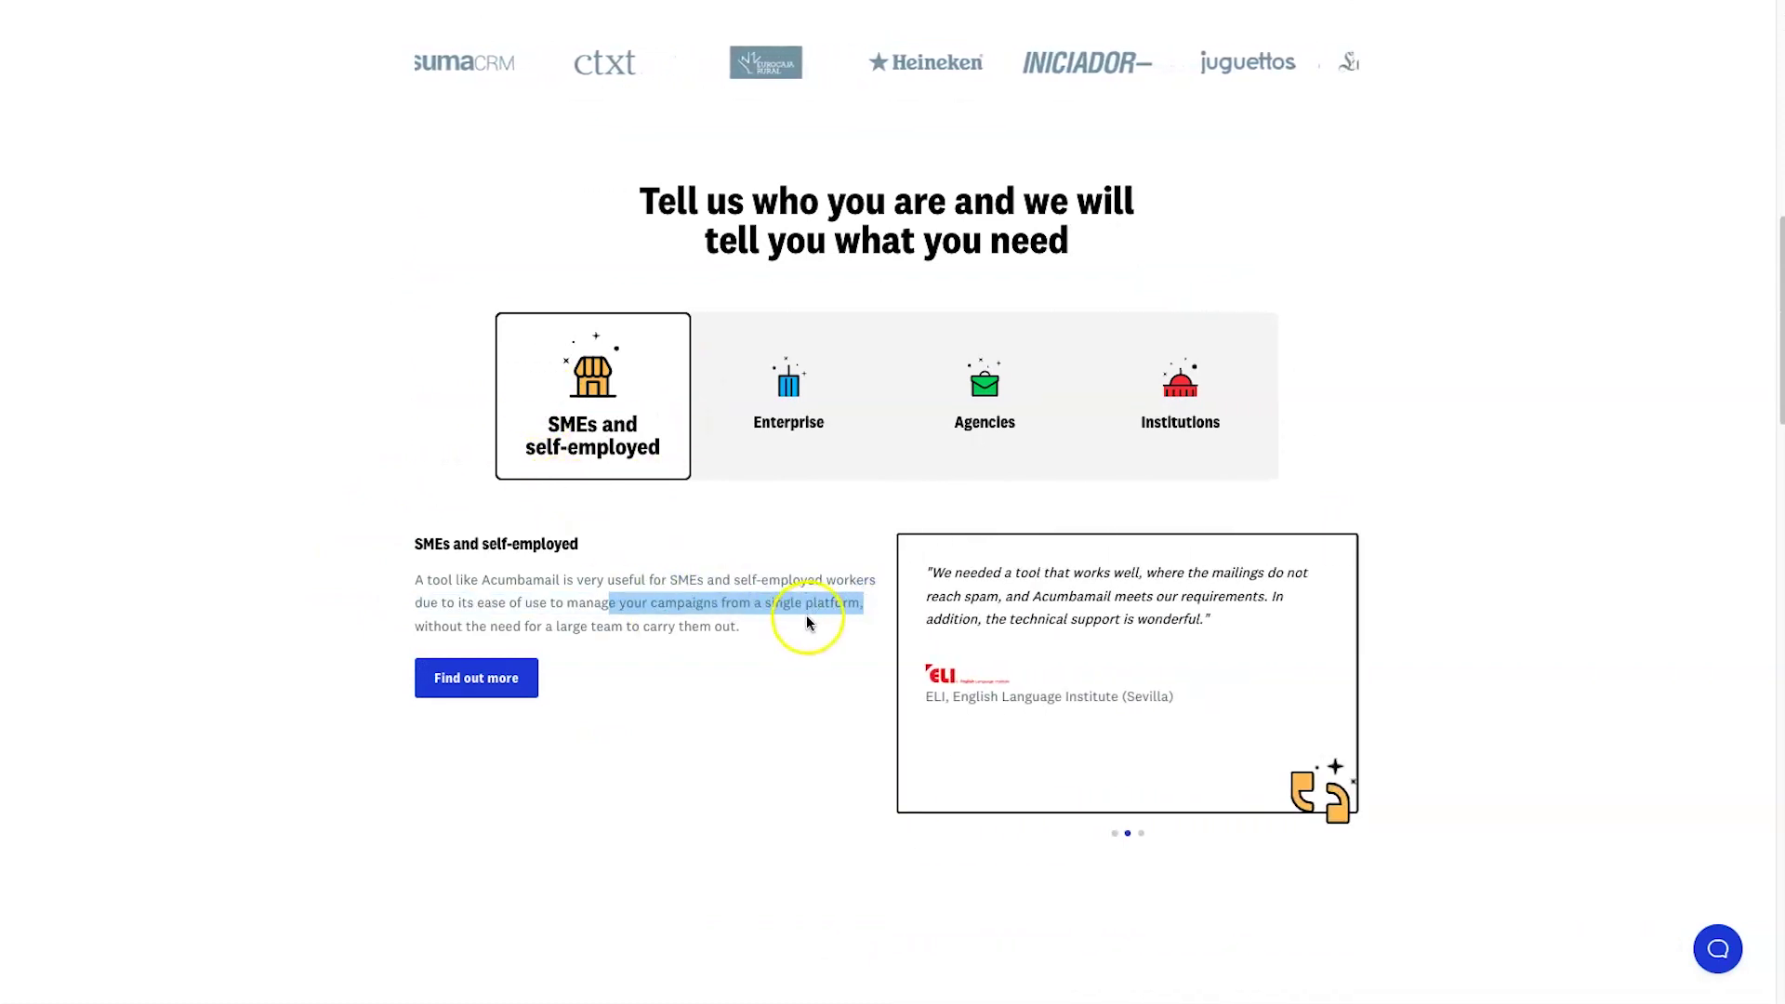
{"action": "left_click", "coordinate": [809, 615]}
Step: View the Enterprise, Agencies and Institutions descriptions, highlighting the white label text for agencies
{"action": "left_click", "coordinate": [822, 434]}
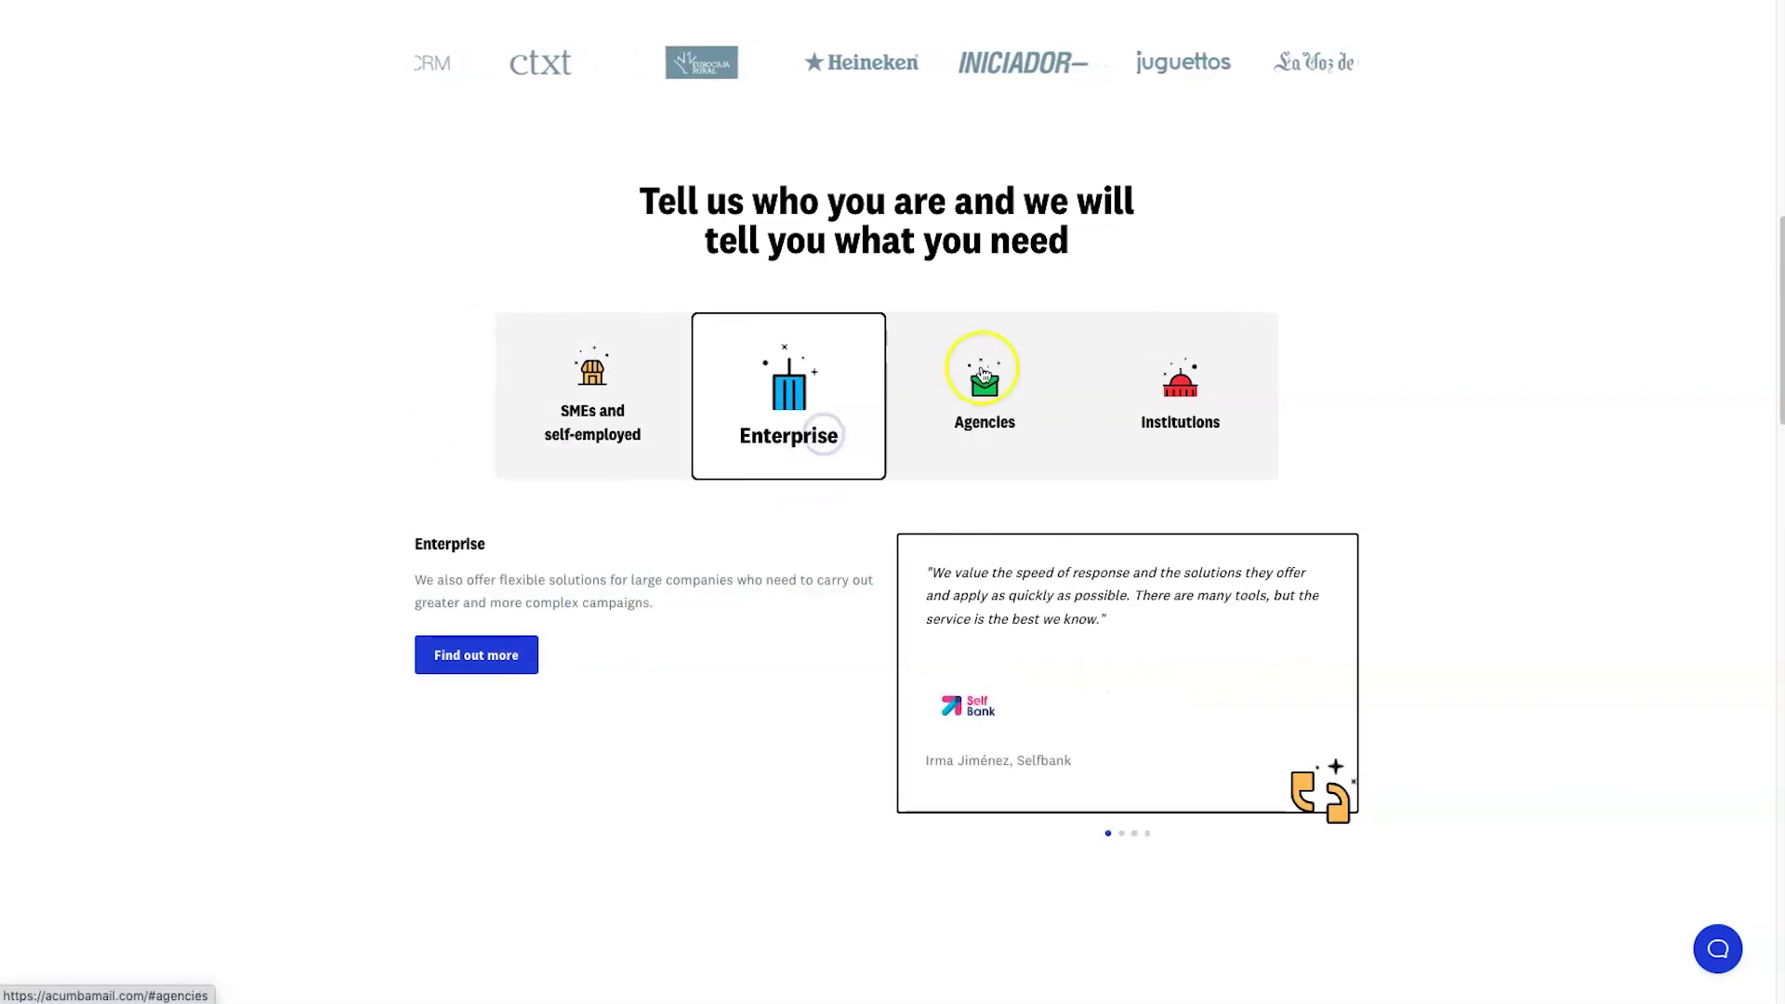
{"action": "left_click", "coordinate": [983, 377]}
{"action": "left_click", "coordinate": [1173, 390]}
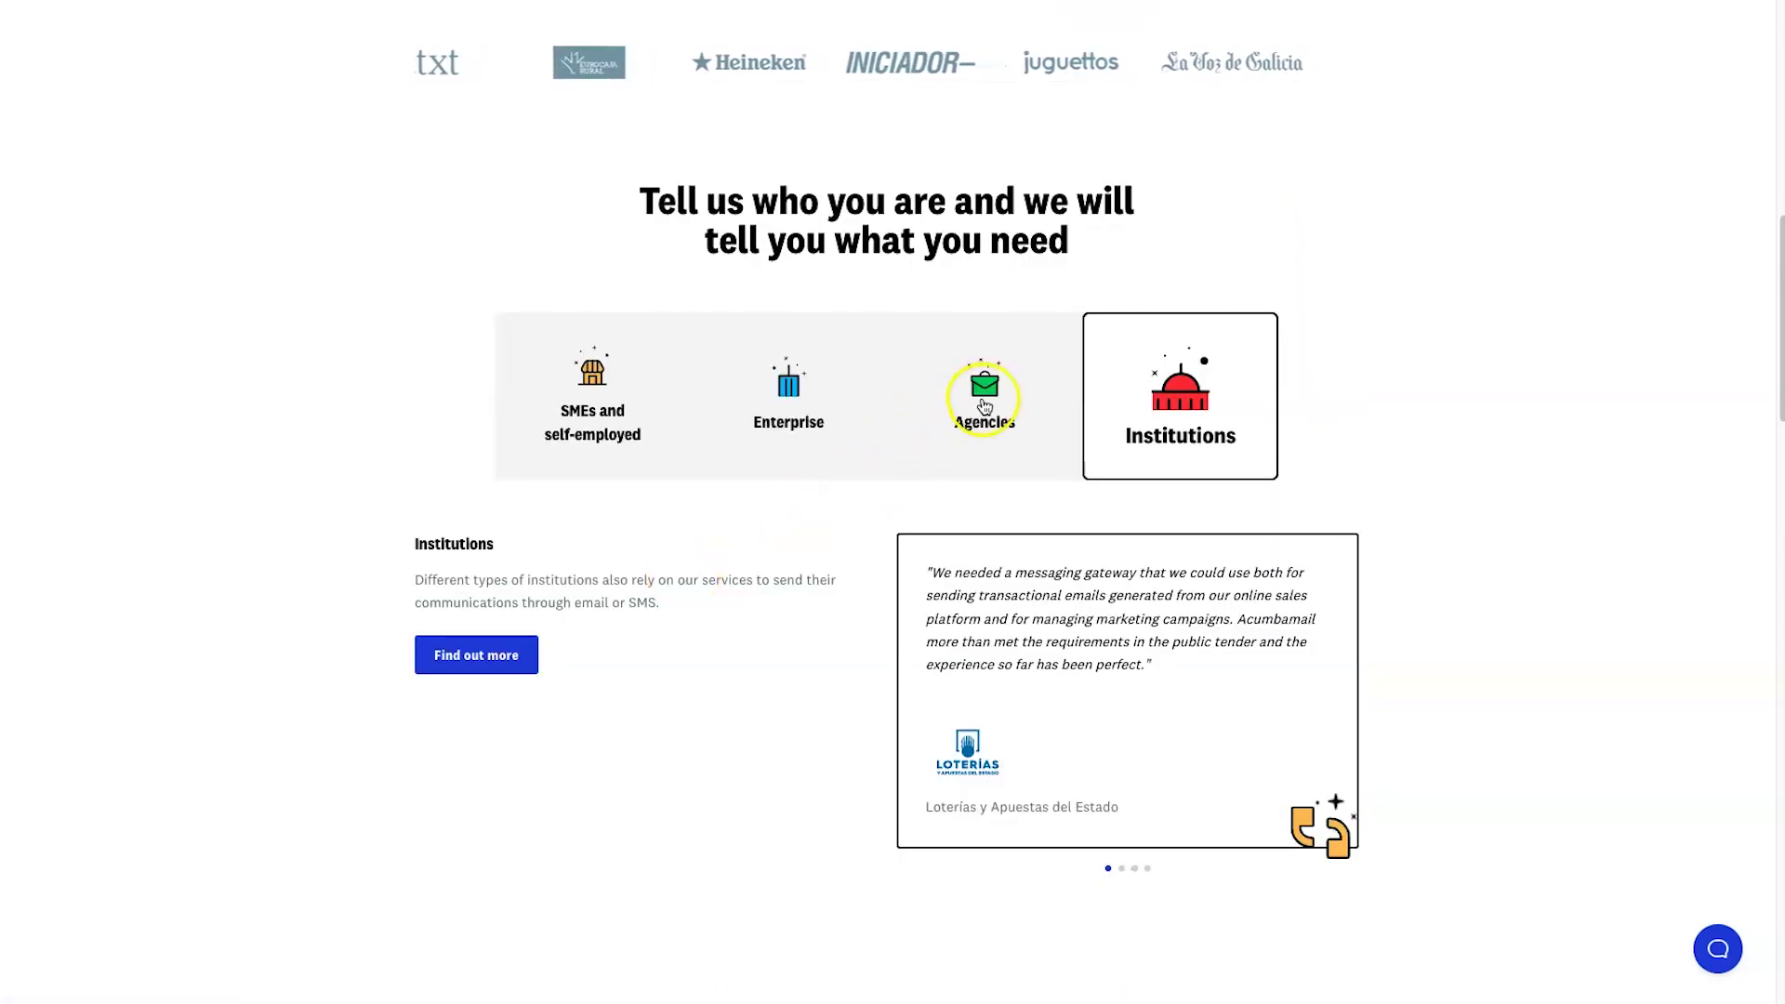
{"action": "left_click", "coordinate": [983, 407]}
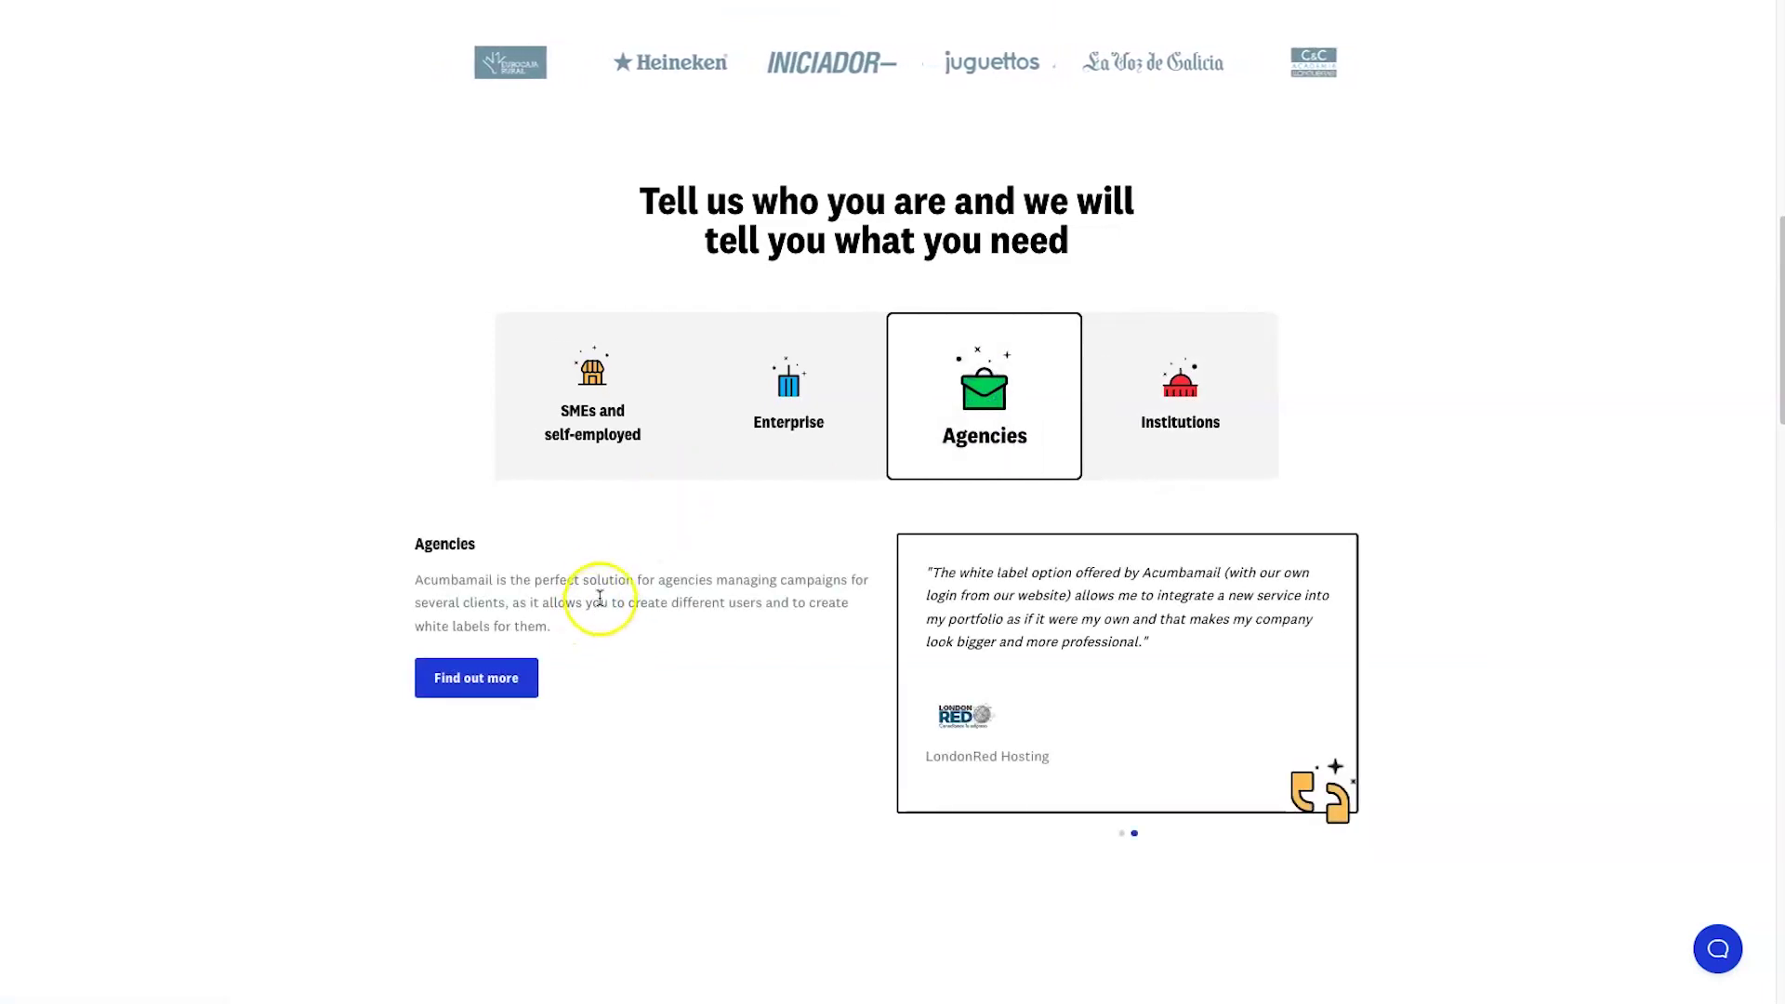
{"action": "left_click_drag", "start_coordinate": [419, 629], "coordinate": [521, 624]}
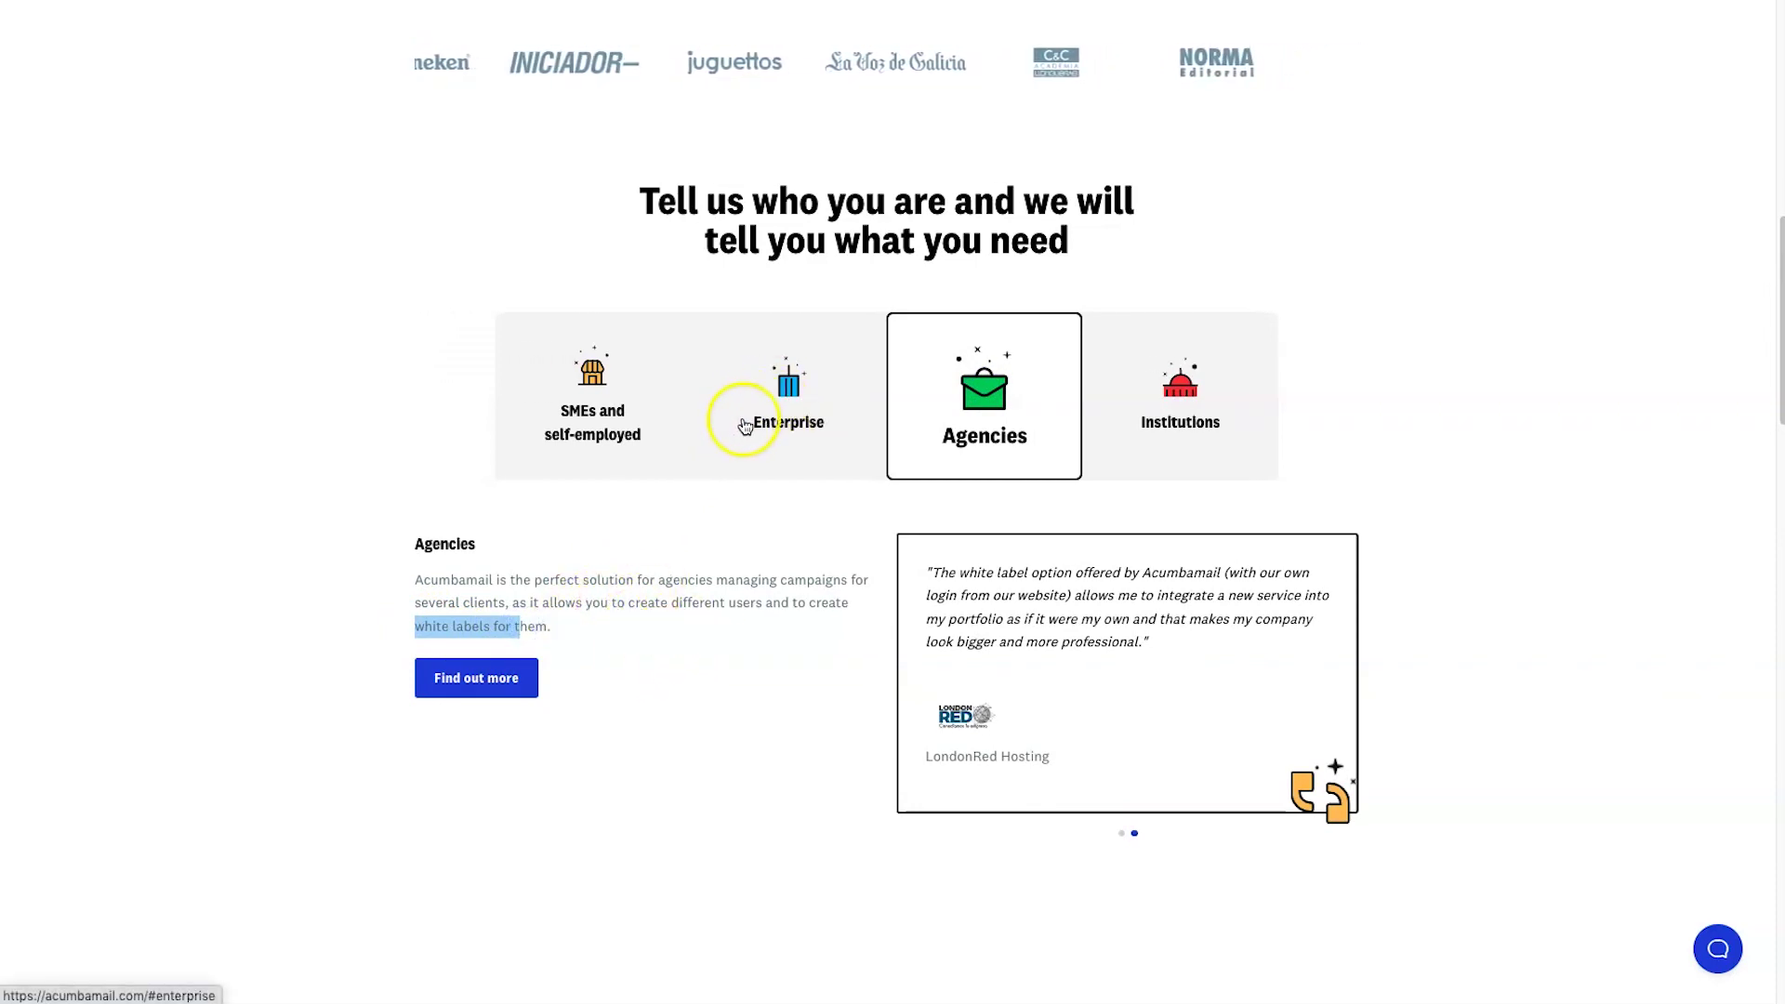
{"action": "left_click", "coordinate": [795, 425]}
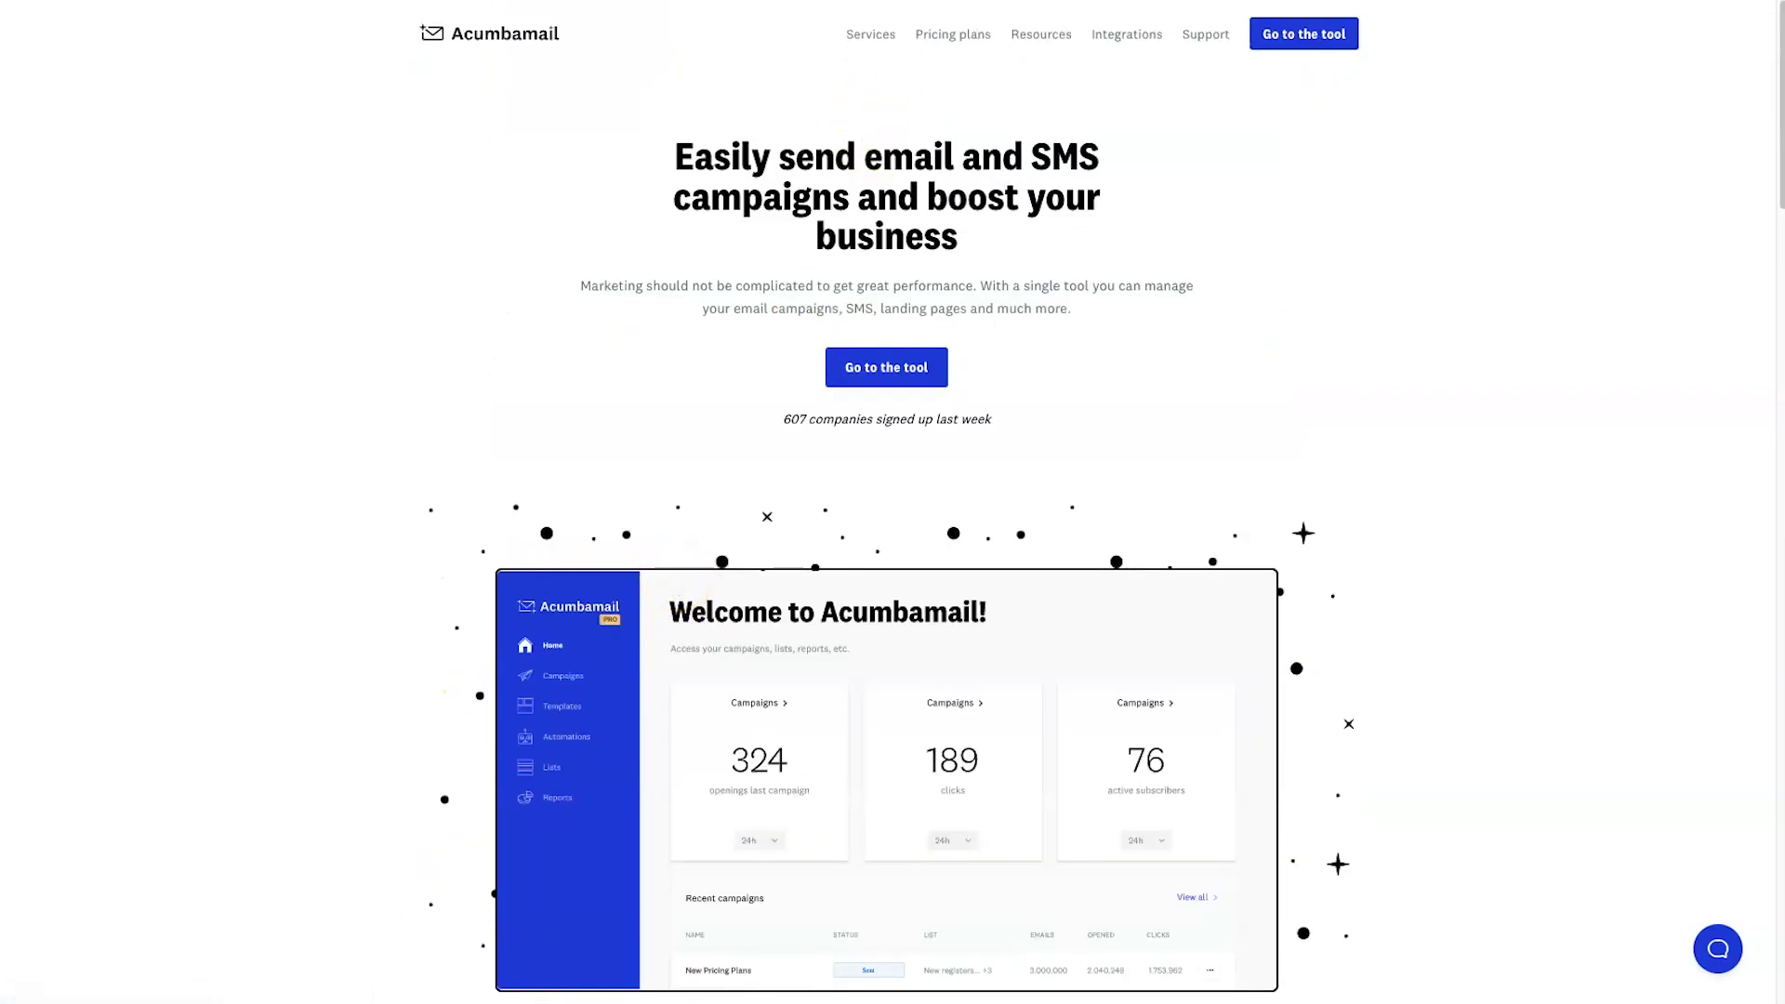
Step: Open the Services page and look over the email, SMS and landing page services
{"action": "left_click", "coordinate": [876, 37]}
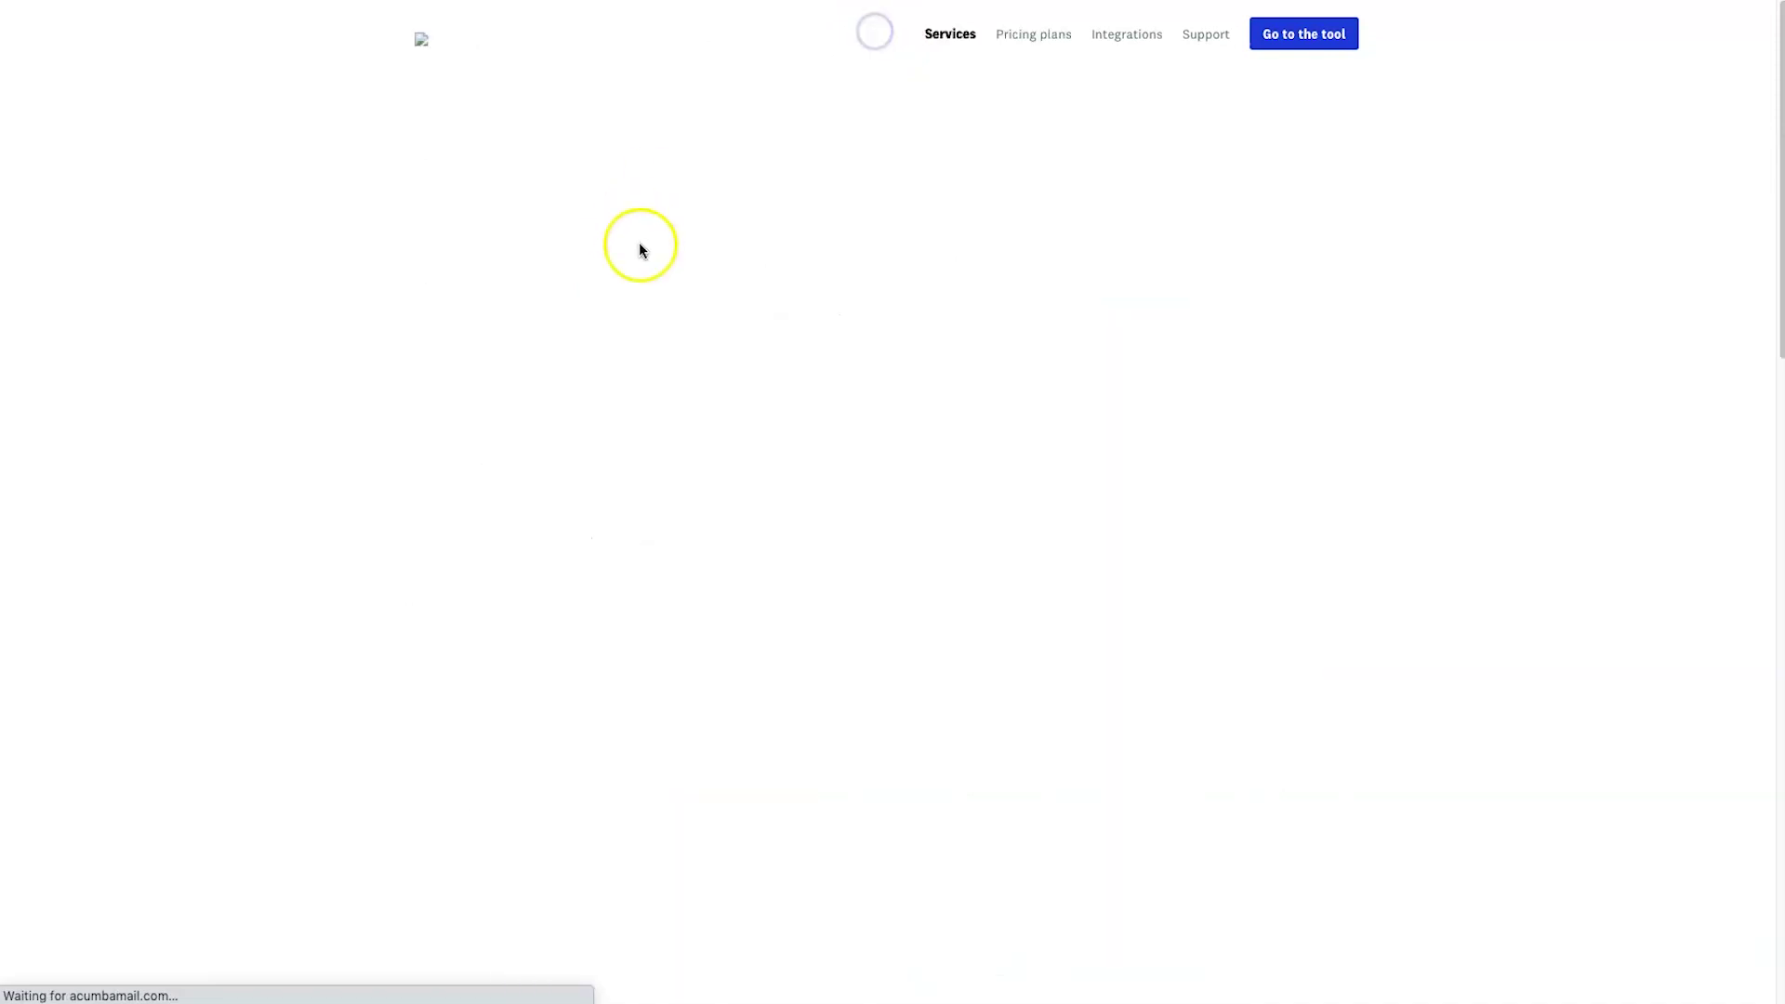
{"action": "scroll", "coordinate": [558, 390], "scroll_direction": "down", "scroll_amount": 2}
{"action": "left_click_drag", "start_coordinate": [530, 339], "coordinate": [606, 495]}
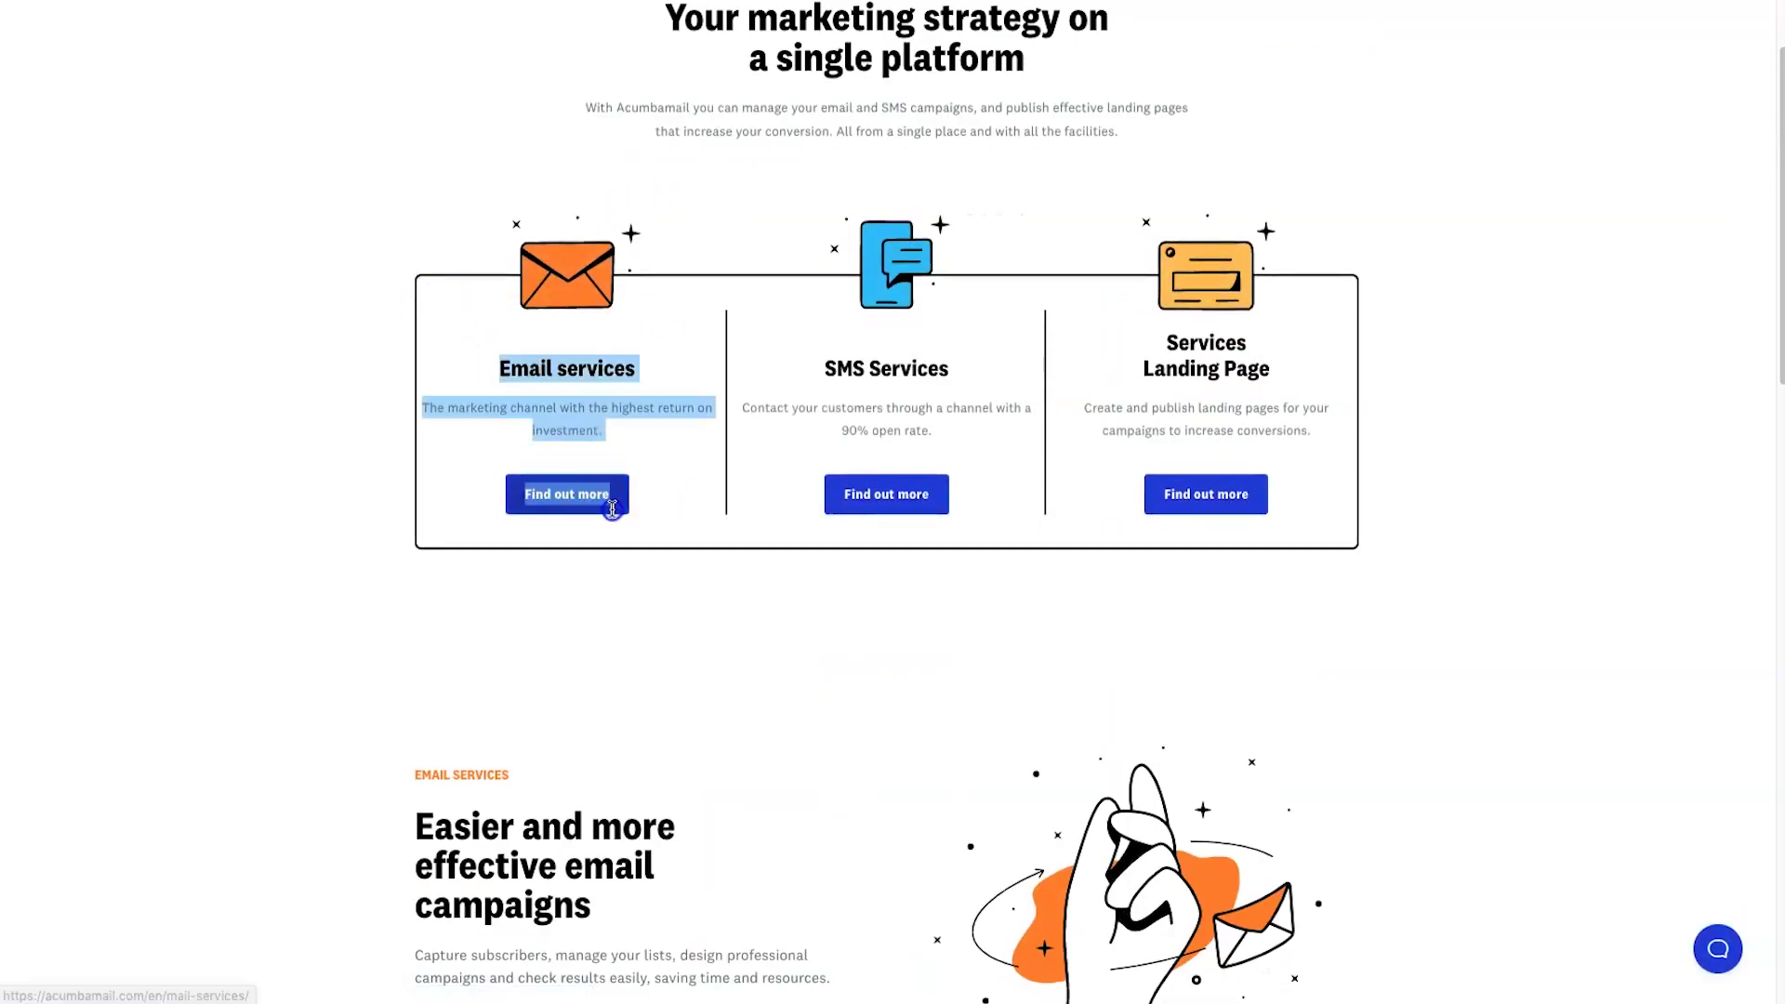
{"action": "left_click", "coordinate": [1126, 177]}
{"action": "left_click_drag", "start_coordinate": [1103, 283], "coordinate": [1291, 487]}
{"action": "left_click", "coordinate": [1385, 497]}
{"action": "scroll", "coordinate": [1334, 427], "scroll_direction": "up", "scroll_amount": 2}
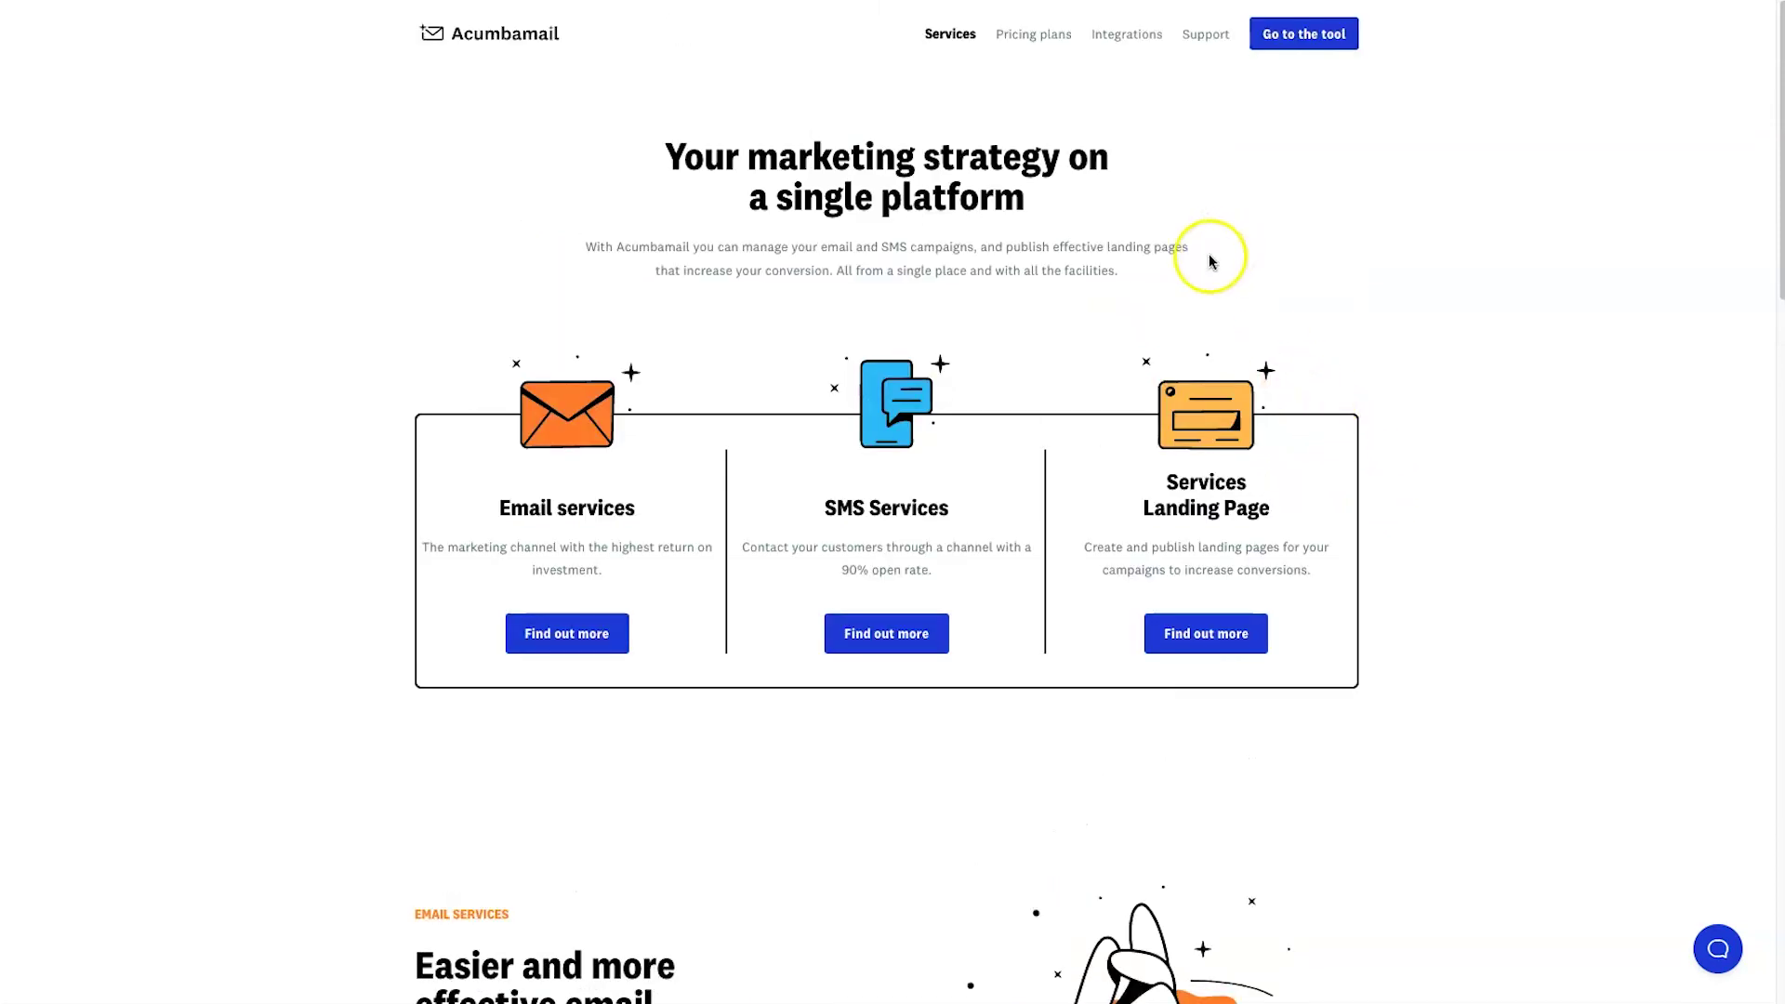
Step: Open the pricing plans and examine the Basic mailings plan's price and allowance of up to 20,000 emails per month
{"action": "left_click", "coordinate": [1061, 35]}
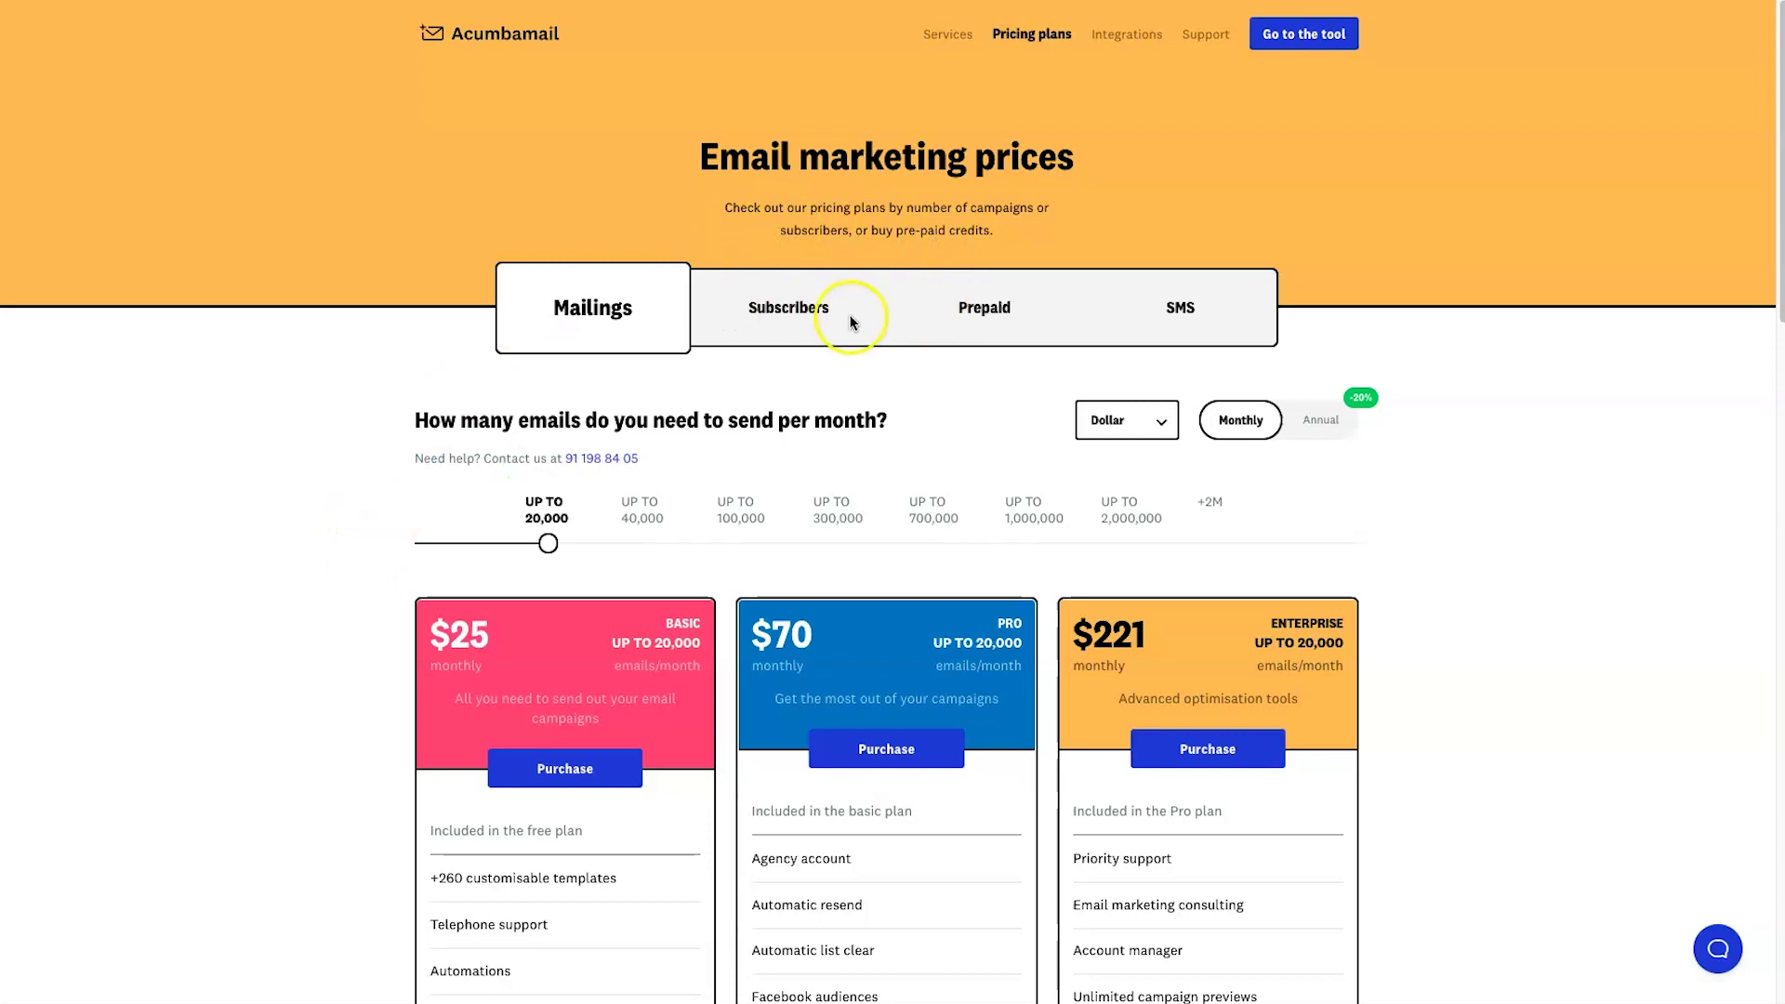
{"action": "left_click", "coordinate": [1239, 316]}
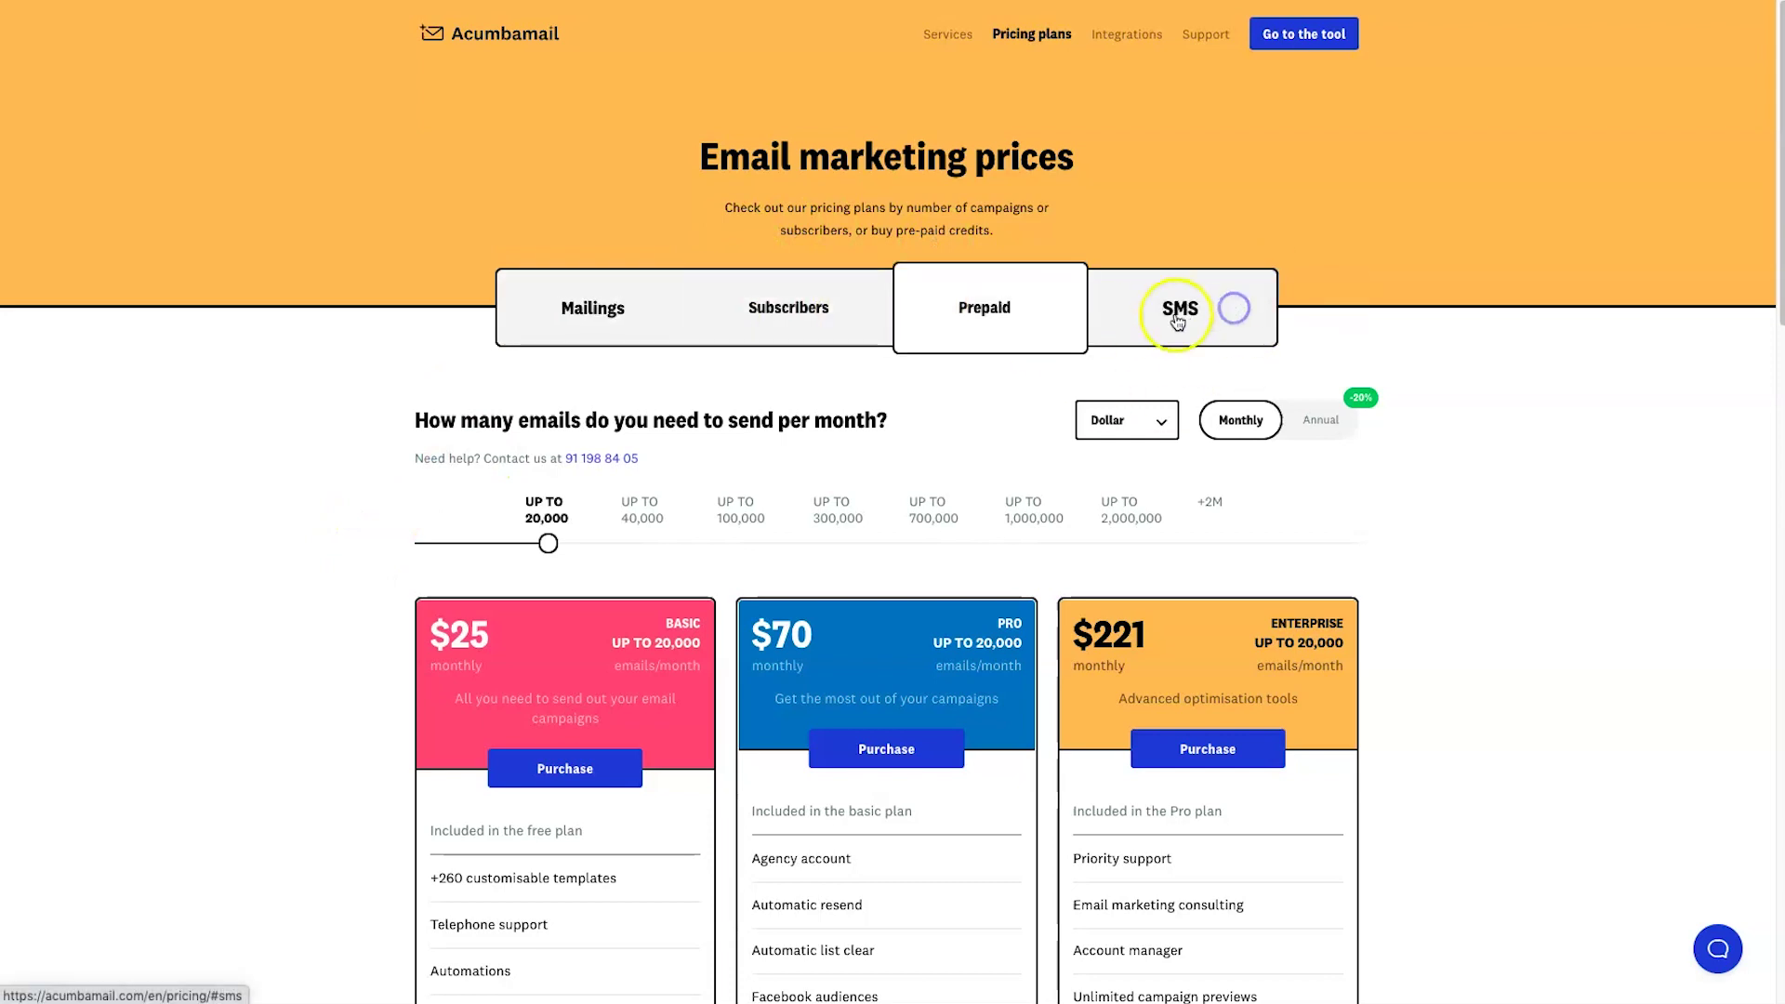
{"action": "left_click", "coordinate": [577, 297]}
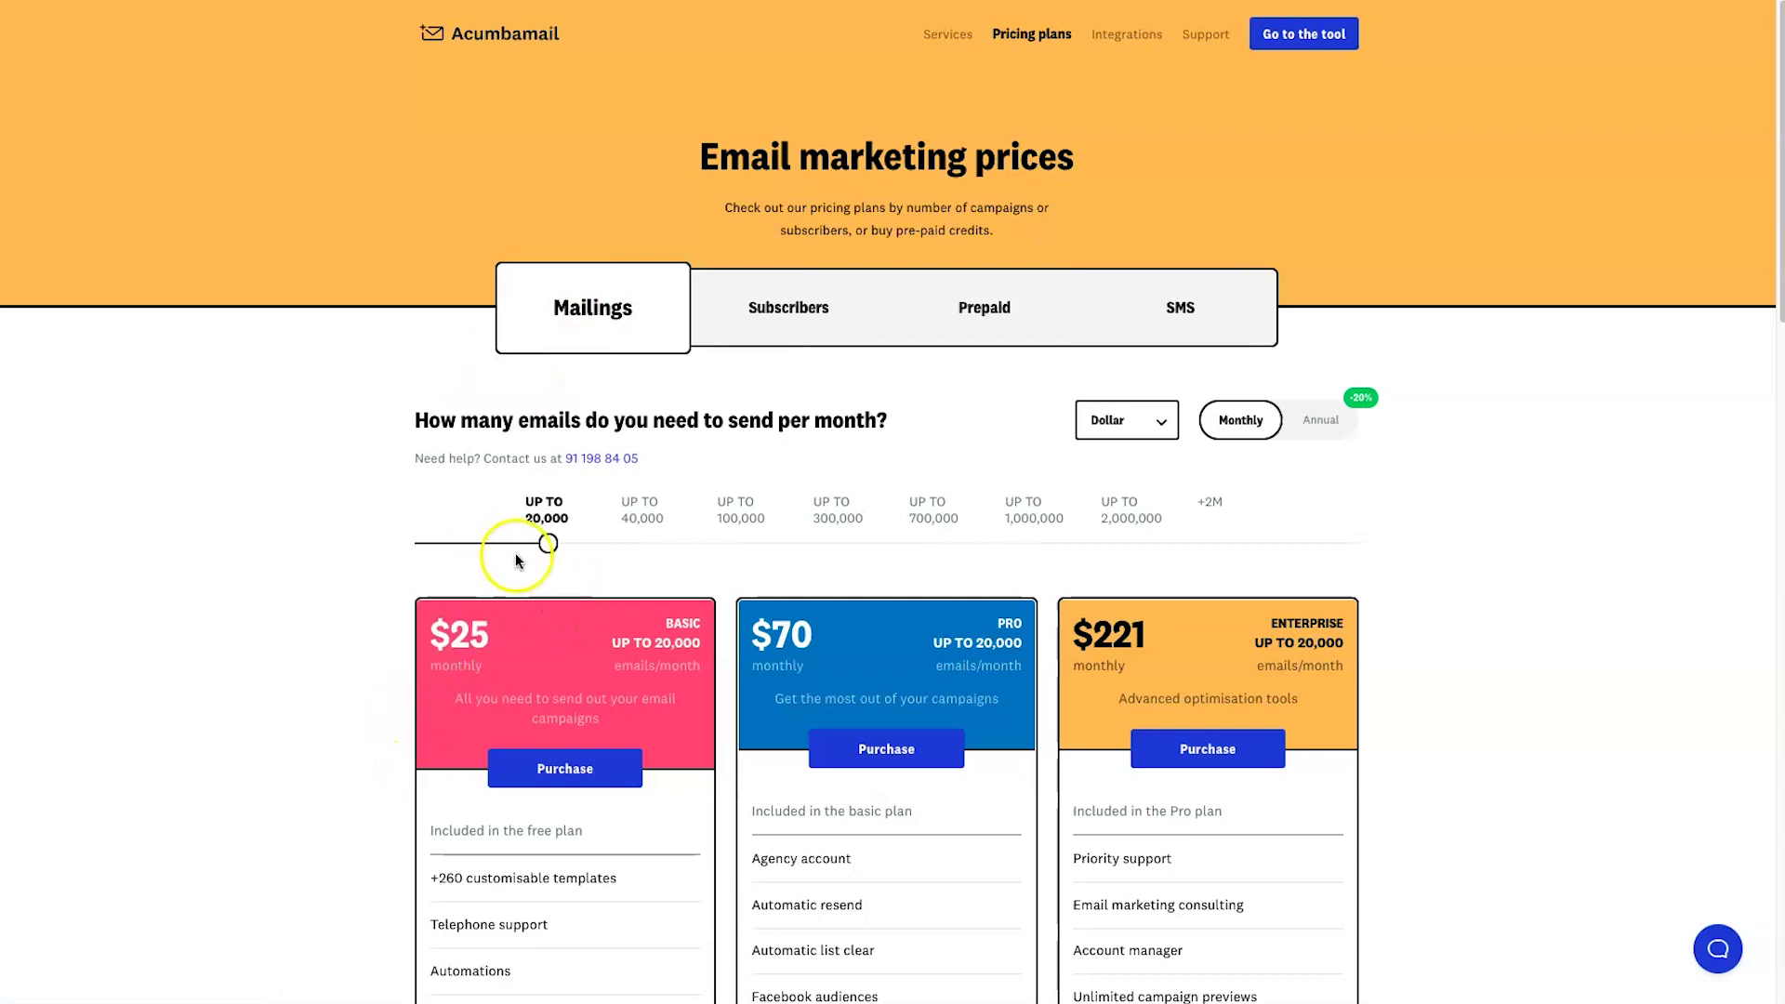
{"action": "mouse_move", "coordinate": [578, 541]}
{"action": "left_mouse_down"}
{"action": "mouse_move", "coordinate": [694, 554]}
{"action": "mouse_move", "coordinate": [1331, 530]}
{"action": "mouse_move", "coordinate": [544, 550]}
{"action": "left_mouse_up"}
{"action": "left_click_drag", "start_coordinate": [703, 667], "coordinate": [689, 644]}
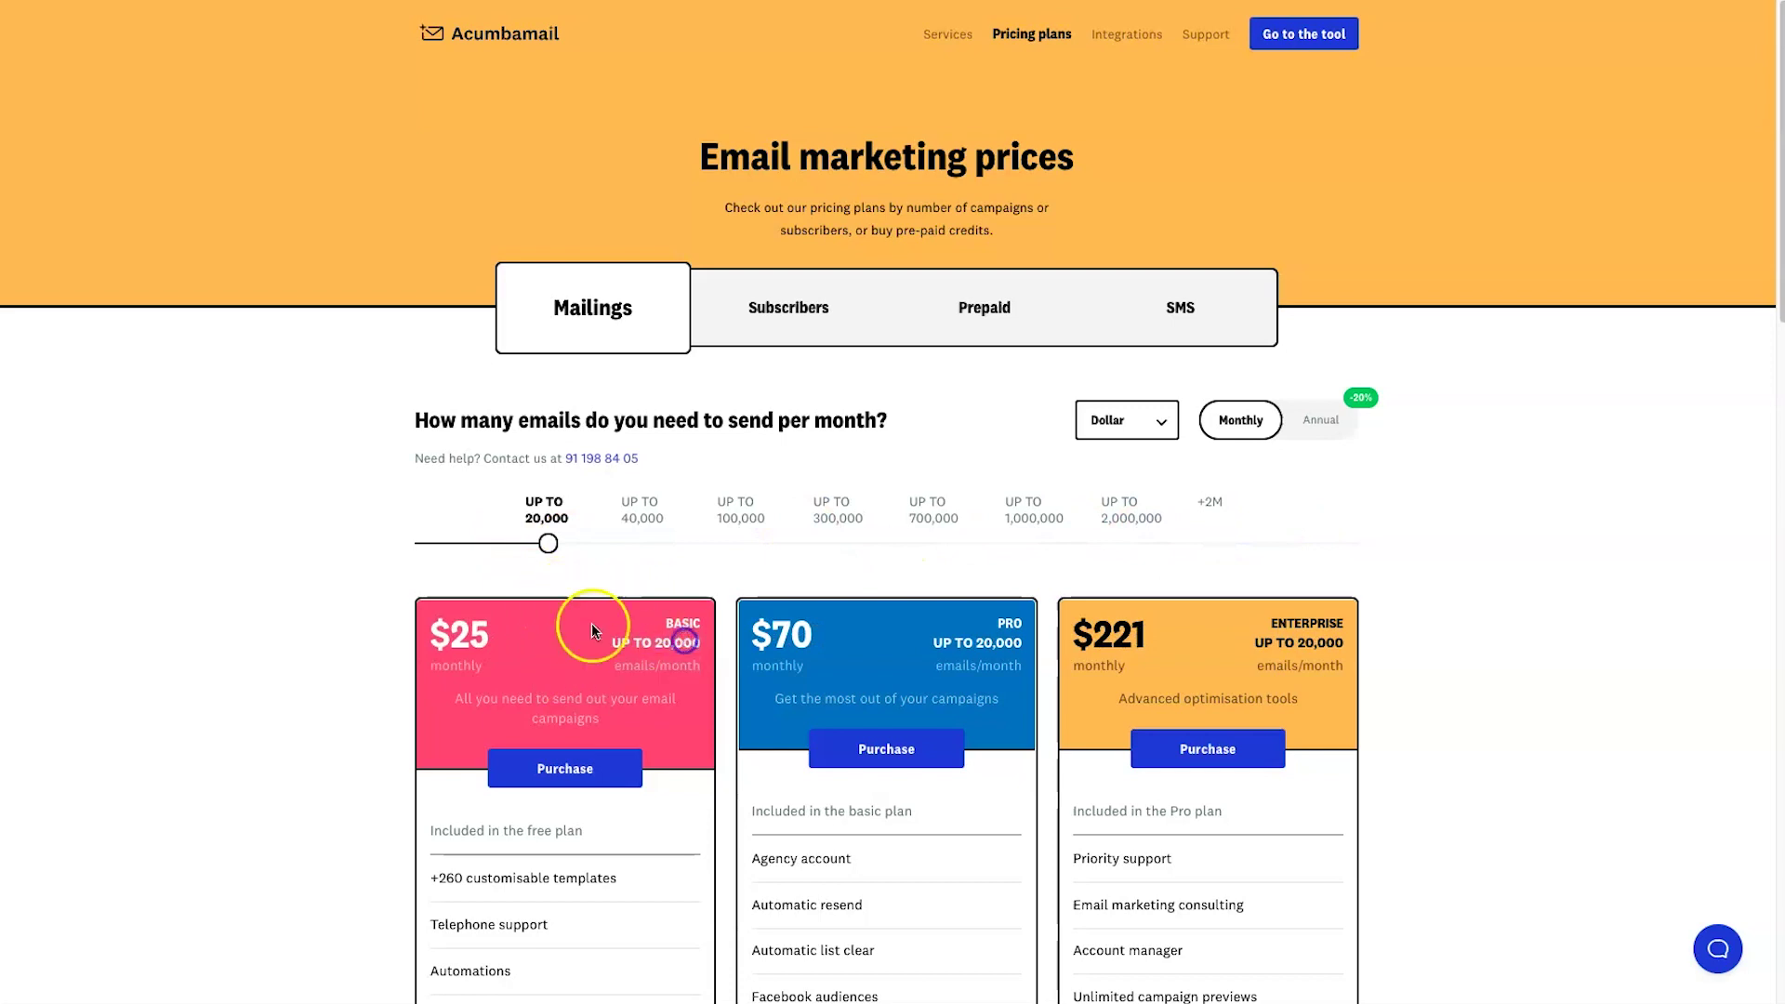
{"action": "left_click_drag", "start_coordinate": [439, 659], "coordinate": [696, 642]}
{"action": "left_click", "coordinate": [697, 643]}
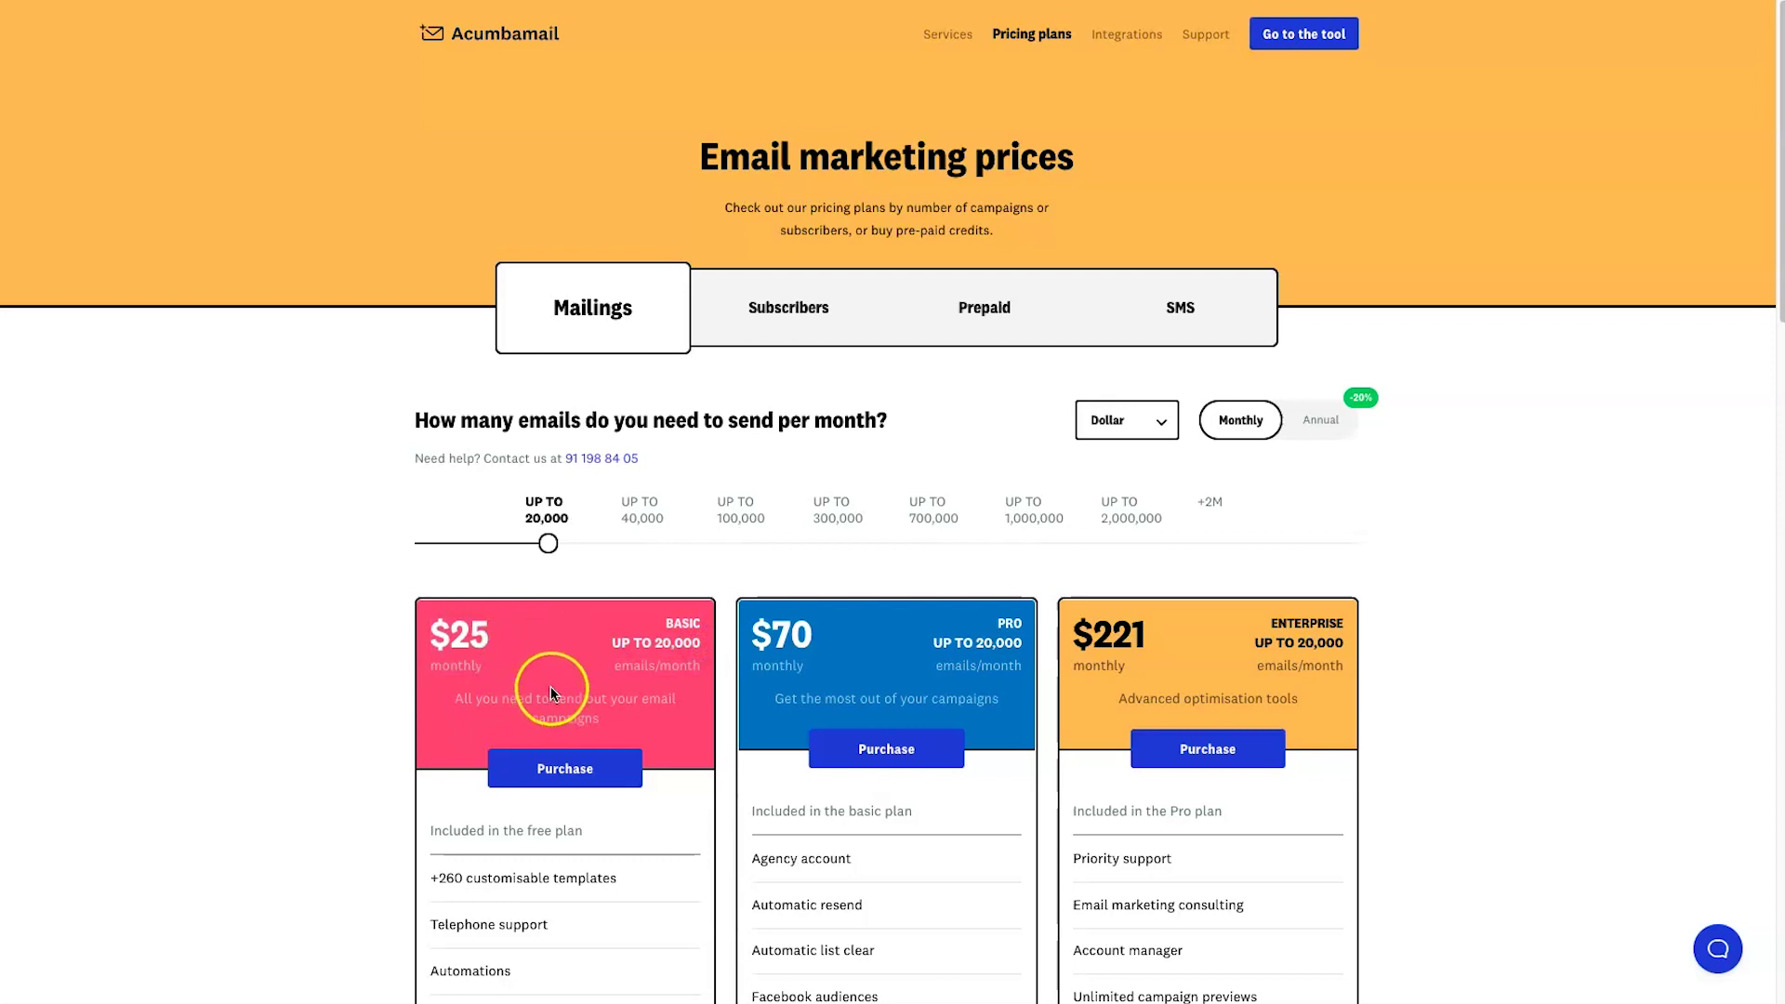
Step: Read the Basic plan's feature list and check the lowest monthly email volume for mailings
{"action": "scroll", "coordinate": [472, 733], "scroll_direction": "down", "scroll_amount": 2}
{"action": "scroll", "coordinate": [448, 739], "scroll_direction": "down", "scroll_amount": 1}
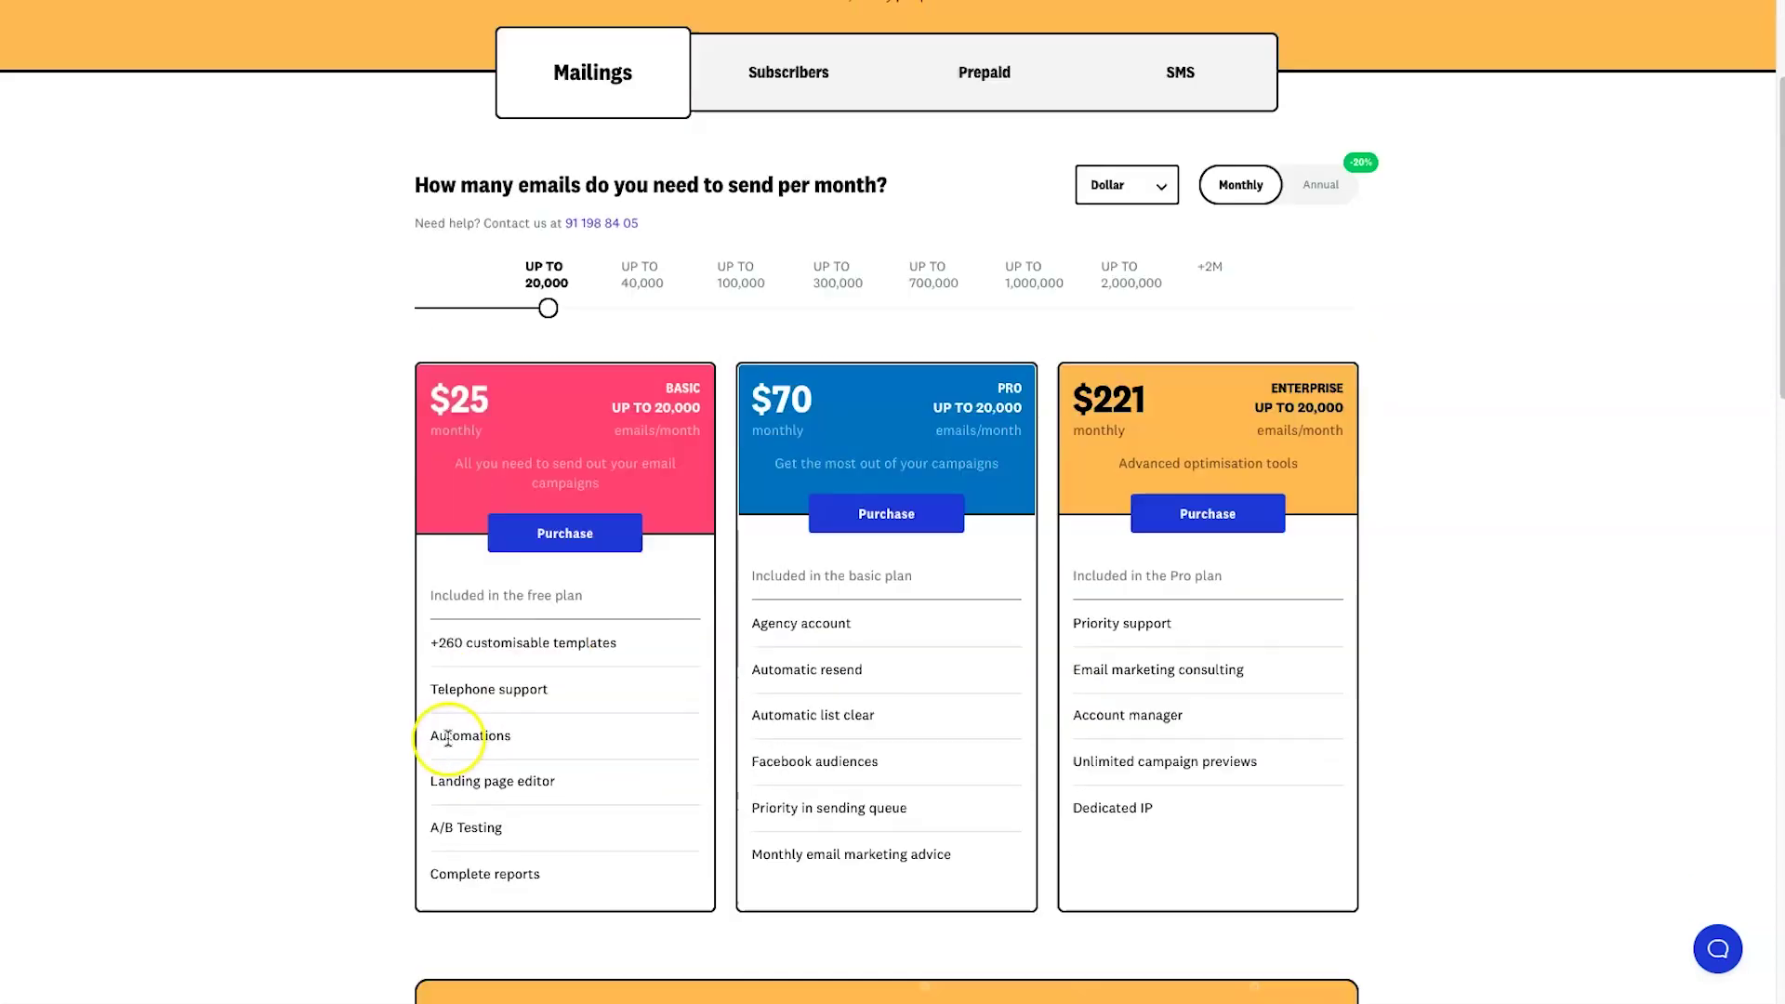
{"action": "double_click", "coordinate": [531, 784]}
{"action": "left_click", "coordinate": [418, 901]}
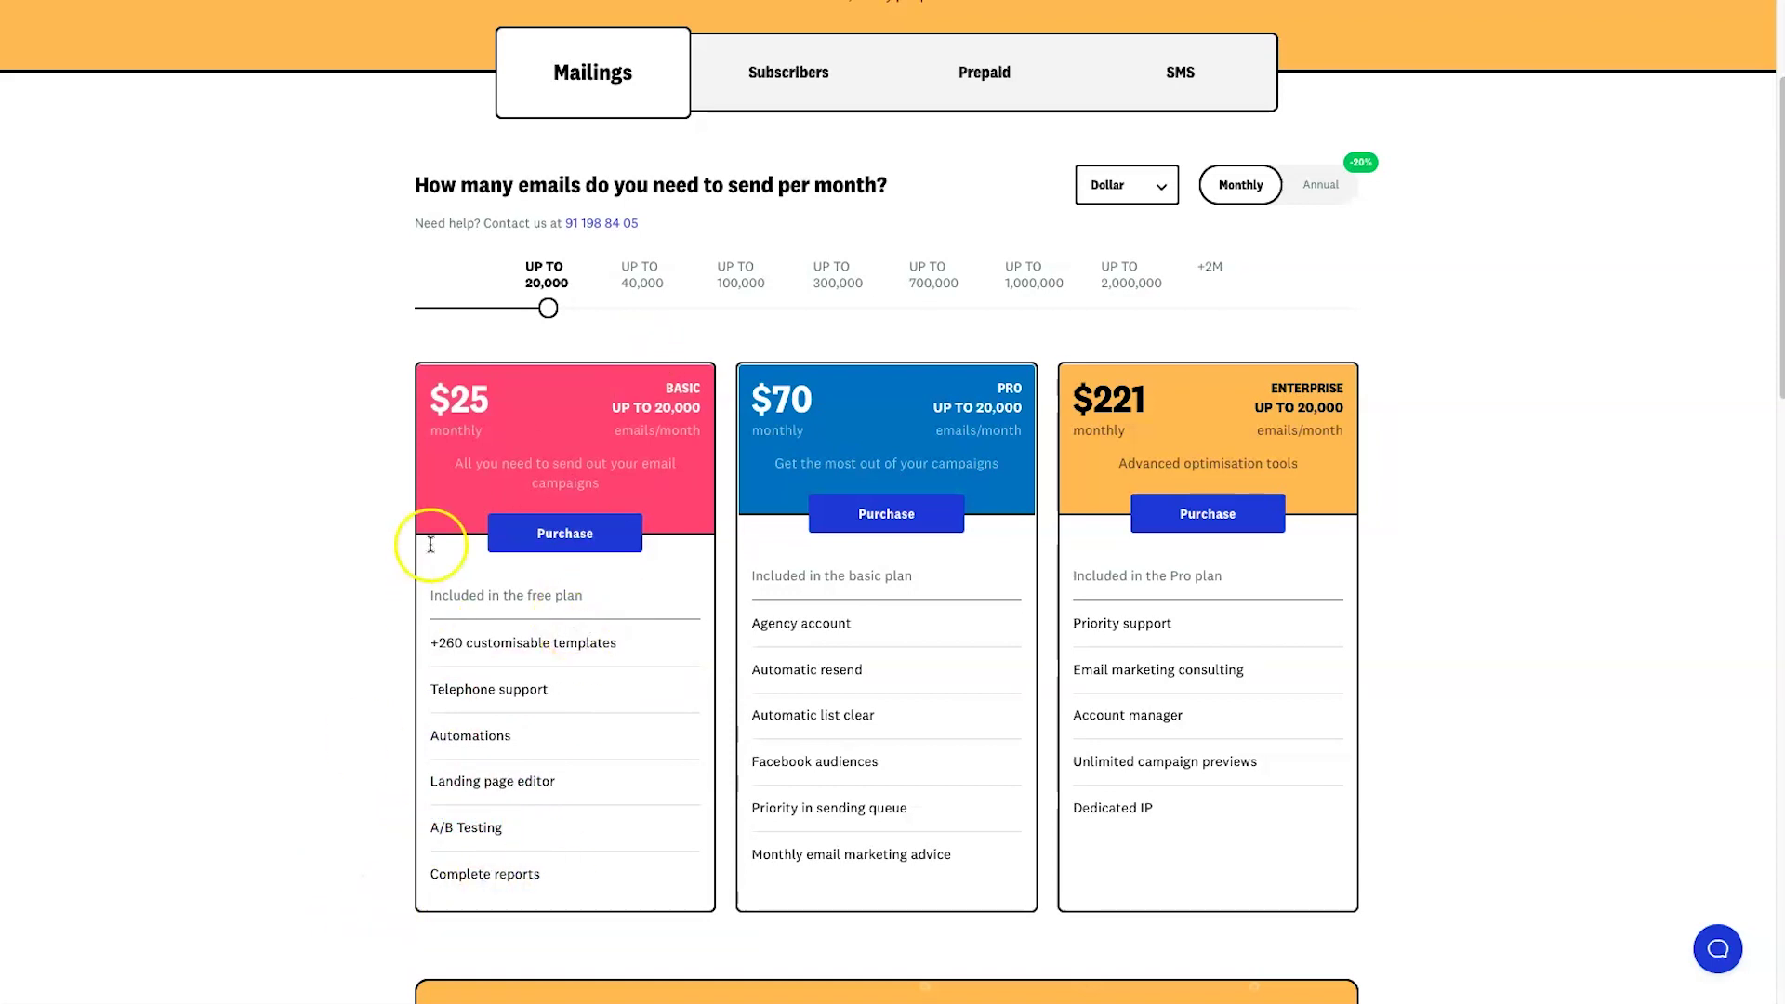
{"action": "scroll", "coordinate": [513, 405], "scroll_direction": "up", "scroll_amount": 3}
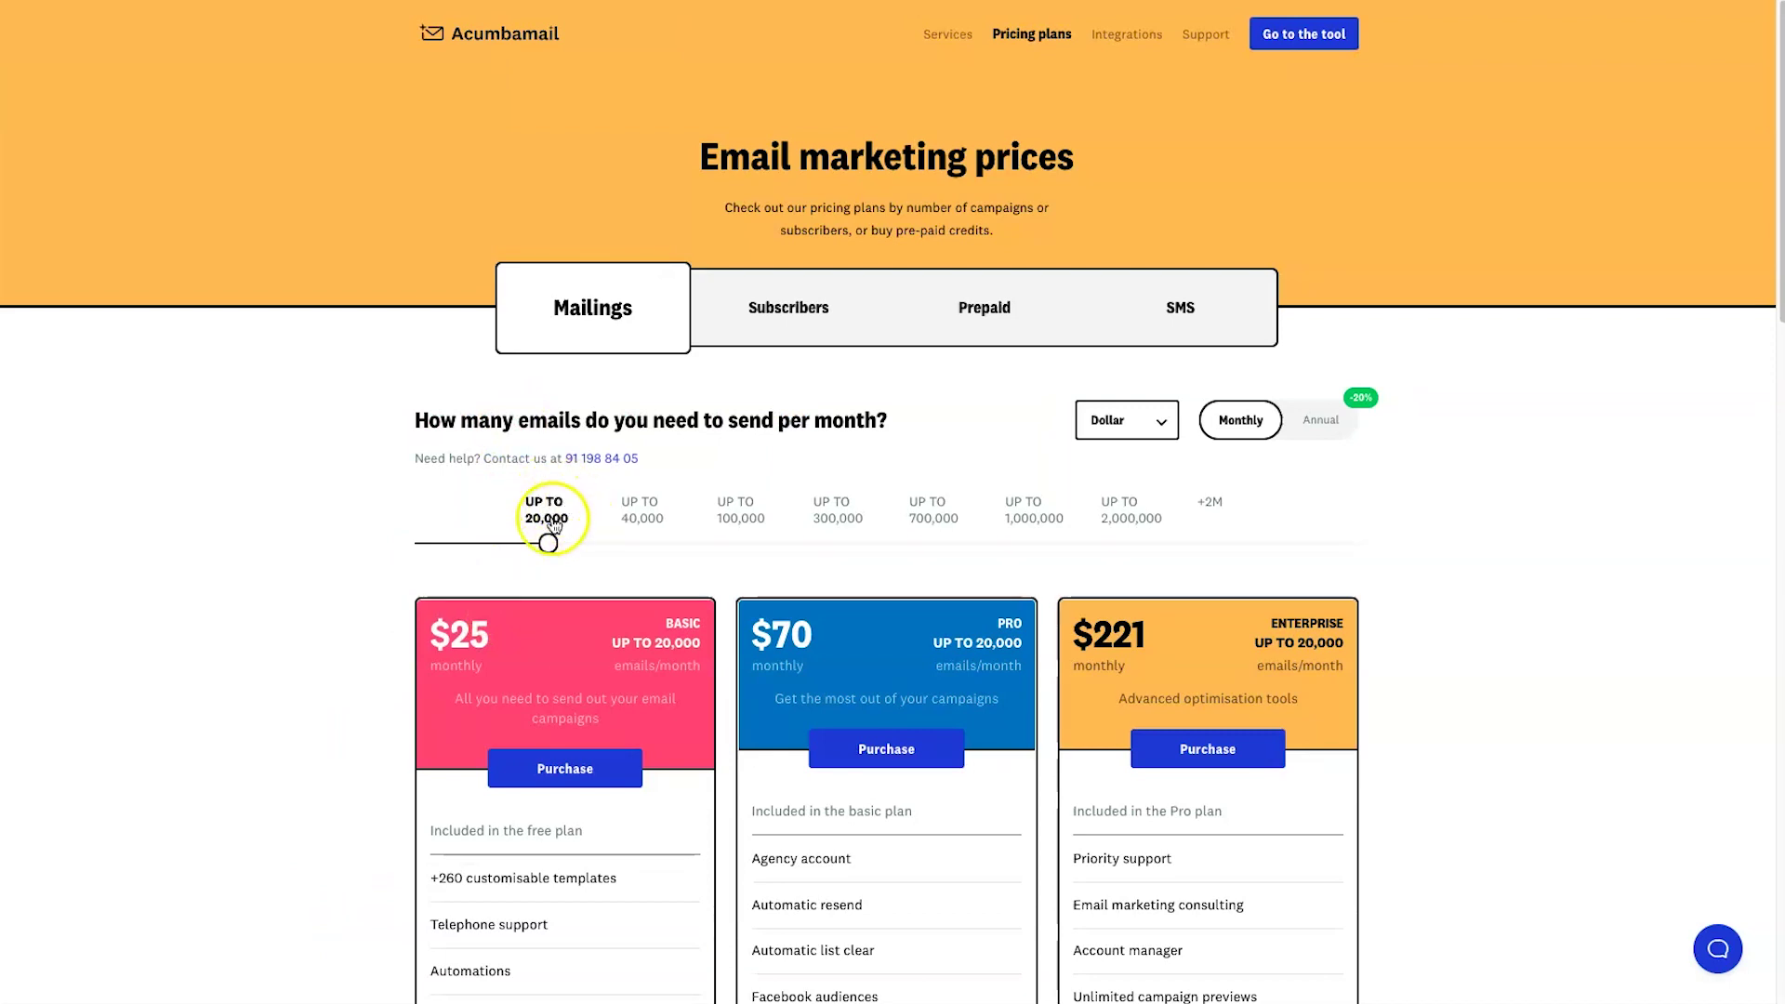
{"action": "left_click_drag", "start_coordinate": [548, 543], "coordinate": [330, 555]}
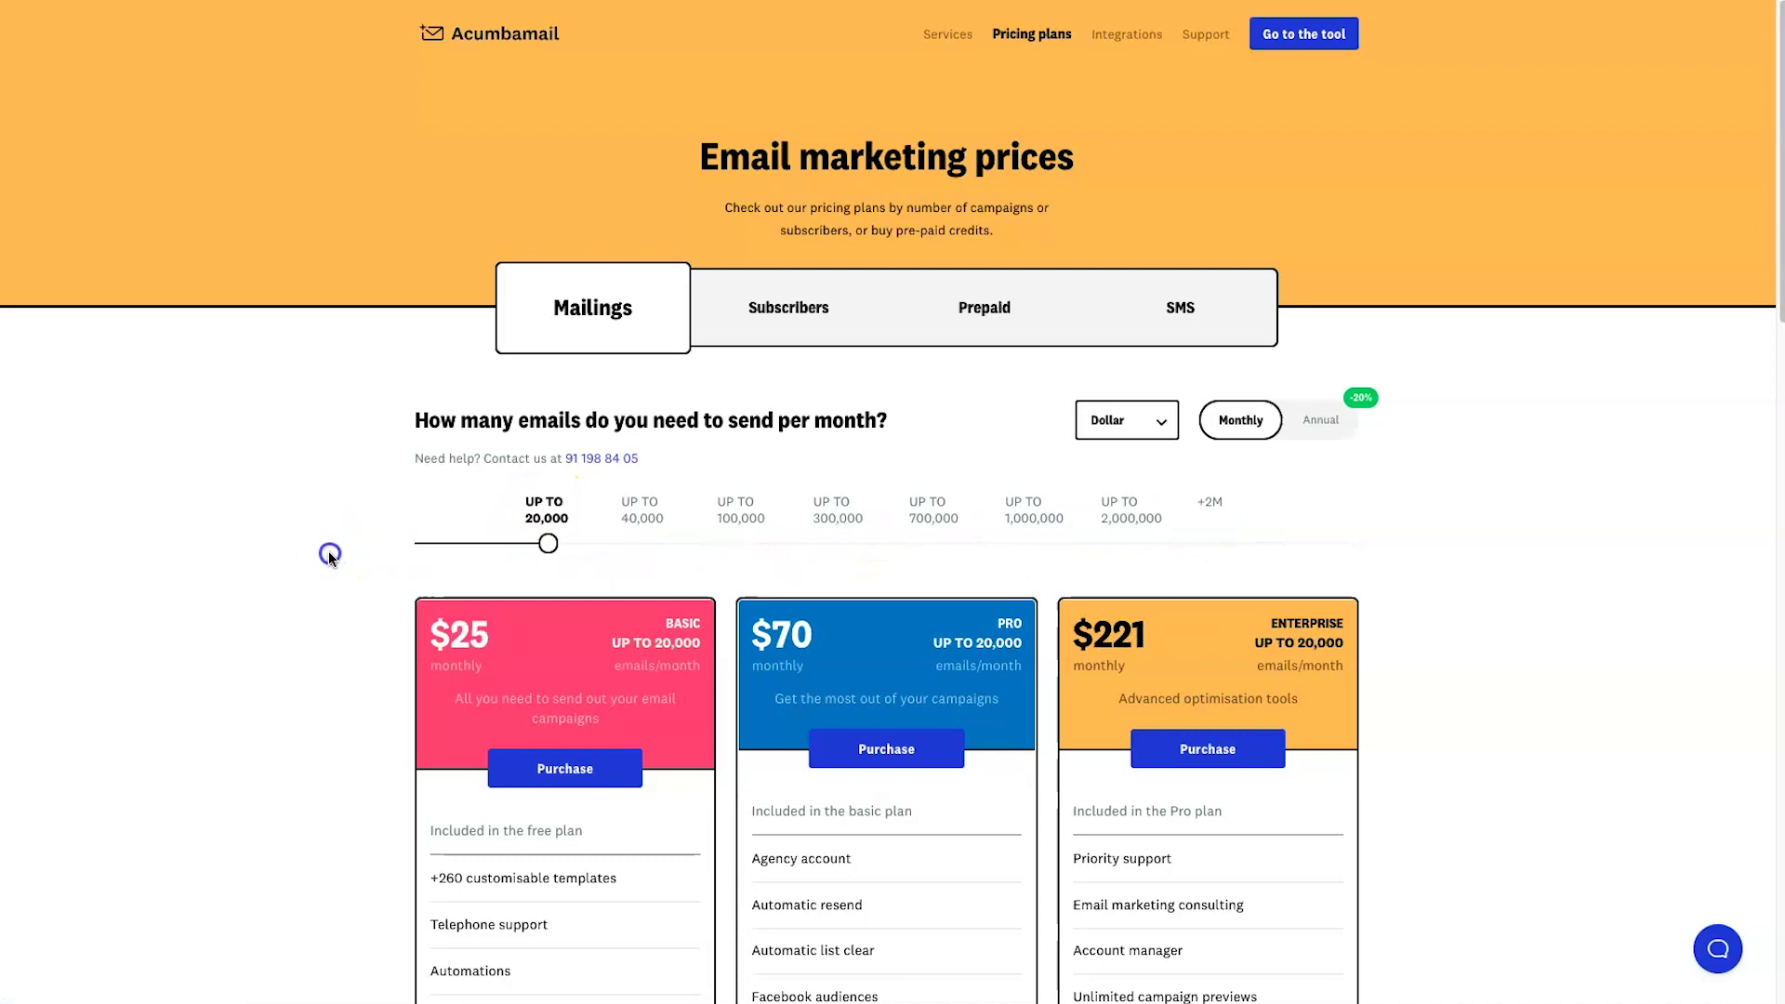
Step: Read through the Pro plan's features, from agency account and list clearing to monthly email marketing advice
{"action": "scroll", "coordinate": [877, 618], "scroll_direction": "down", "scroll_amount": 2}
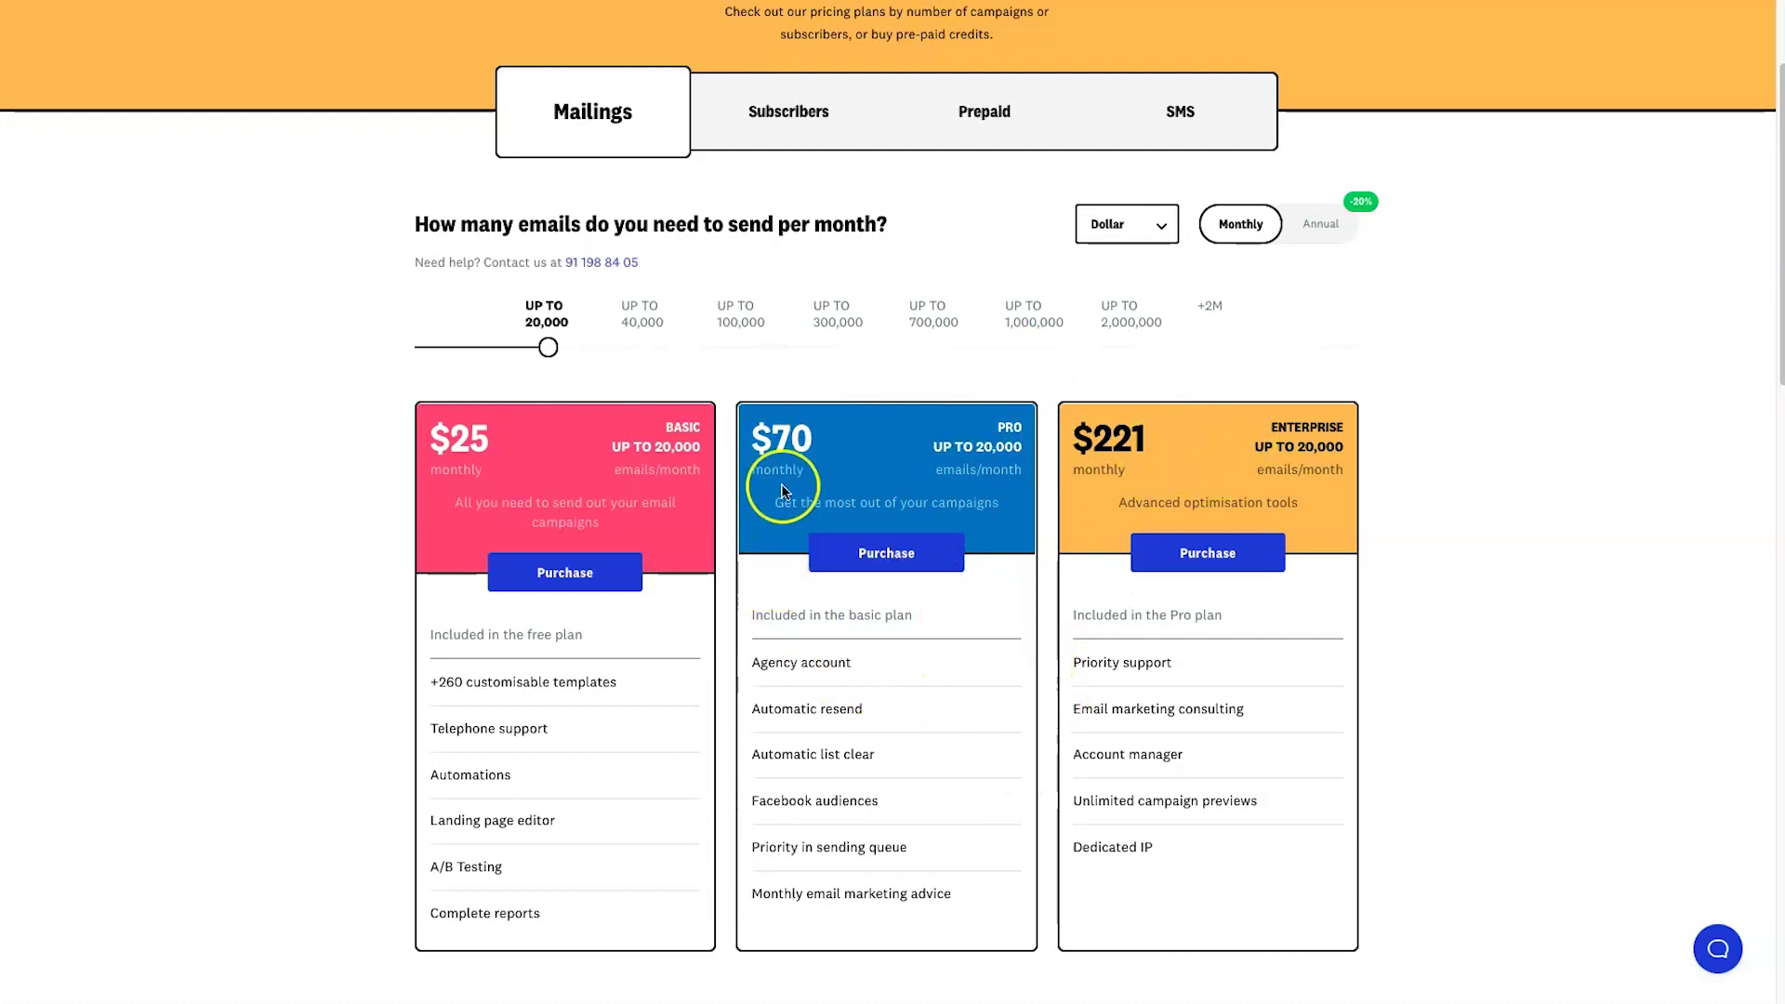
{"action": "left_click", "coordinate": [763, 667]}
{"action": "left_click_drag", "start_coordinate": [762, 667], "coordinate": [872, 666]}
{"action": "left_click", "coordinate": [767, 709]}
{"action": "left_click_drag", "start_coordinate": [753, 754], "coordinate": [884, 743]}
{"action": "left_click", "coordinate": [763, 800]}
{"action": "left_click", "coordinate": [746, 755]}
{"action": "left_click", "coordinate": [890, 747]}
{"action": "left_click_drag", "start_coordinate": [764, 805], "coordinate": [1088, 803]}
{"action": "left_click", "coordinate": [914, 834]}
{"action": "left_click_drag", "start_coordinate": [753, 847], "coordinate": [875, 841]}
{"action": "left_click", "coordinate": [808, 874]}
{"action": "left_click_drag", "start_coordinate": [746, 905], "coordinate": [888, 890]}
{"action": "left_click", "coordinate": [887, 889]}
Step: Show the subscriber-based pricing and examine the plan prices for up to 2,500 subscribers
{"action": "left_click", "coordinate": [770, 102]}
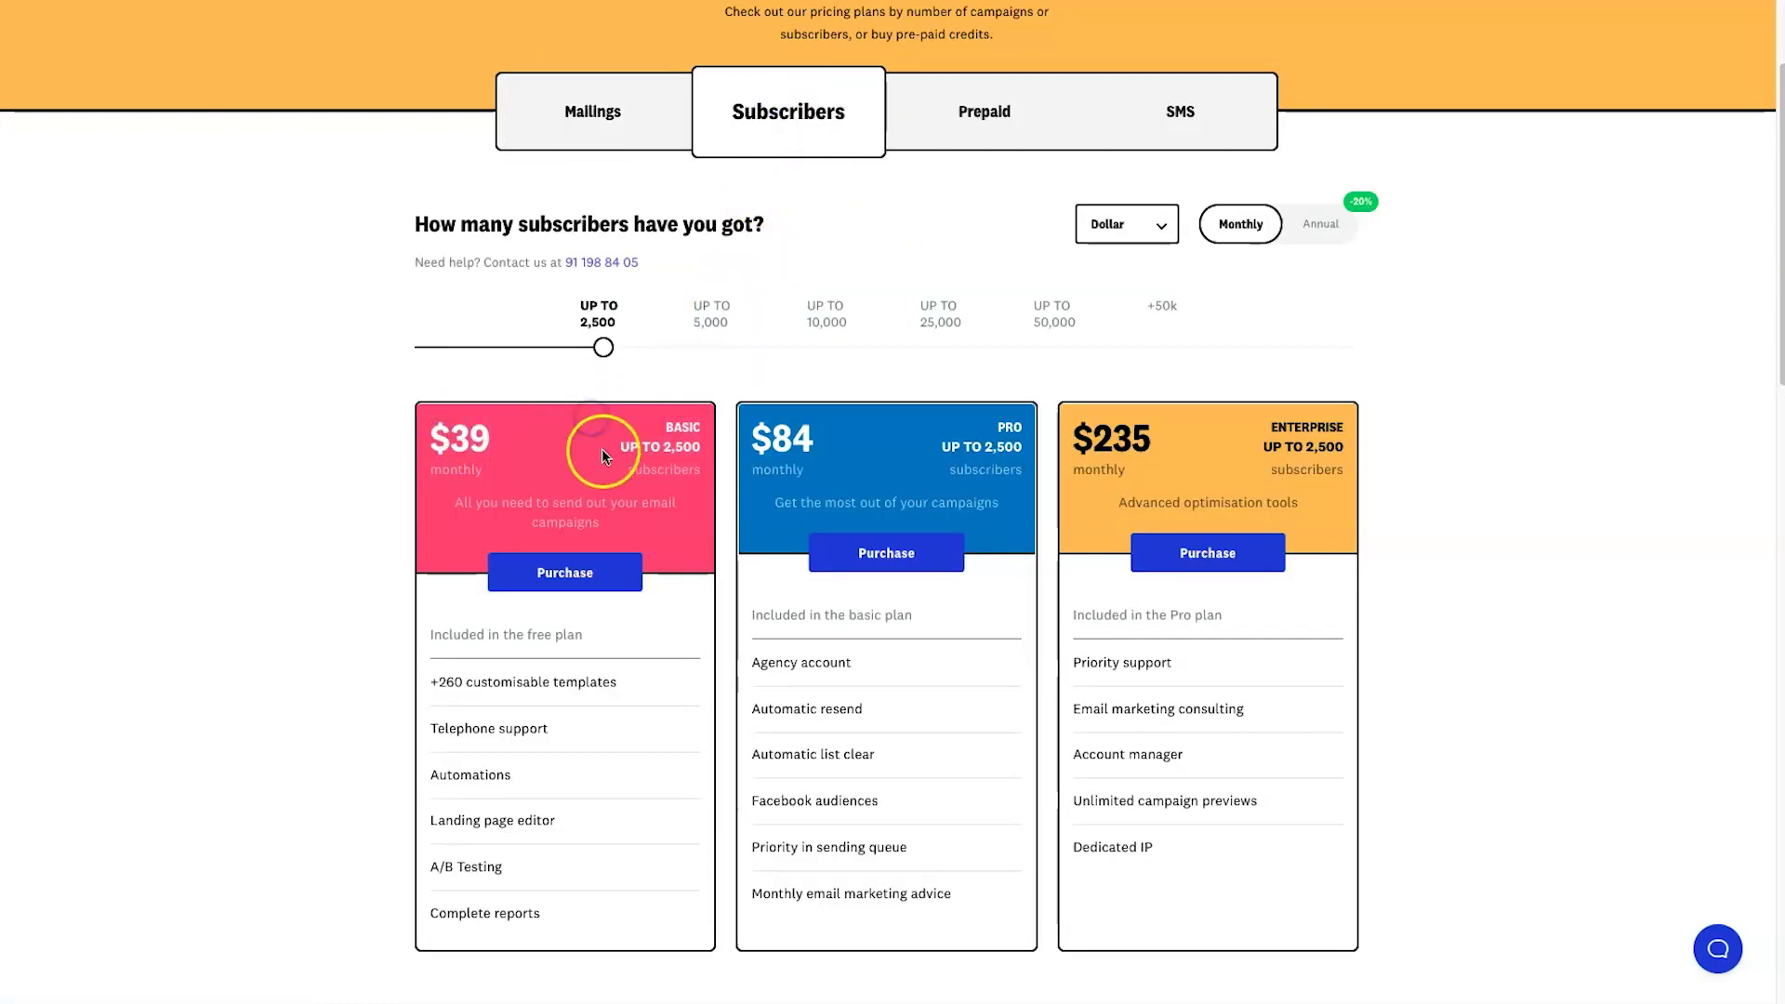
{"action": "left_click_drag", "start_coordinate": [811, 439], "coordinate": [937, 445]}
{"action": "left_click", "coordinate": [833, 439]}
{"action": "left_click_drag", "start_coordinate": [630, 371], "coordinate": [661, 346]}
Step: Show the prepaid credit pricing and check its subscriber, daily limit and expiry conditions
{"action": "left_click", "coordinate": [988, 109]}
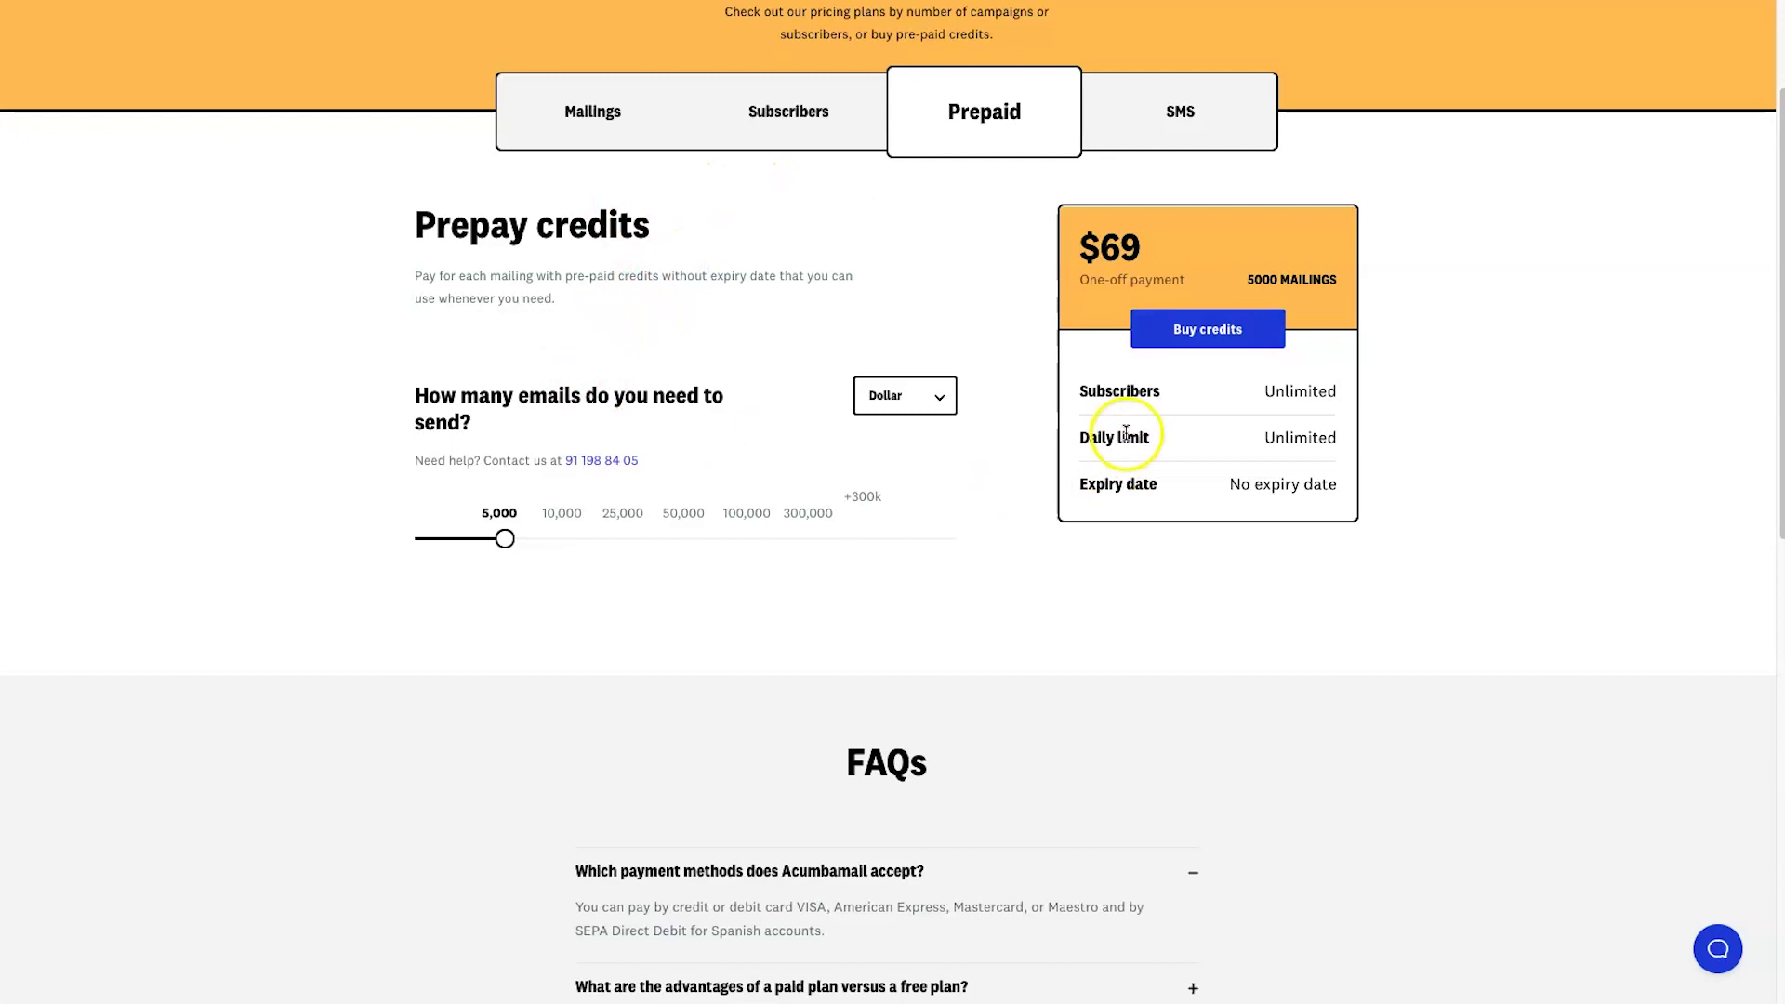
{"action": "left_click_drag", "start_coordinate": [1248, 390], "coordinate": [1347, 390]}
{"action": "left_click", "coordinate": [1300, 423]}
{"action": "left_click", "coordinate": [1012, 617]}
Step: Compare the prepaid credit prices by raising the volume to 100,000 emails and returning it to 5,000
{"action": "left_click", "coordinate": [502, 540]}
{"action": "left_click_drag", "start_coordinate": [532, 538], "coordinate": [698, 539]}
{"action": "mouse_move", "coordinate": [755, 540]}
{"action": "left_mouse_down"}
{"action": "mouse_move", "coordinate": [817, 529]}
{"action": "mouse_move", "coordinate": [718, 532]}
{"action": "mouse_move", "coordinate": [837, 528]}
{"action": "mouse_move", "coordinate": [762, 537]}
{"action": "left_mouse_up"}
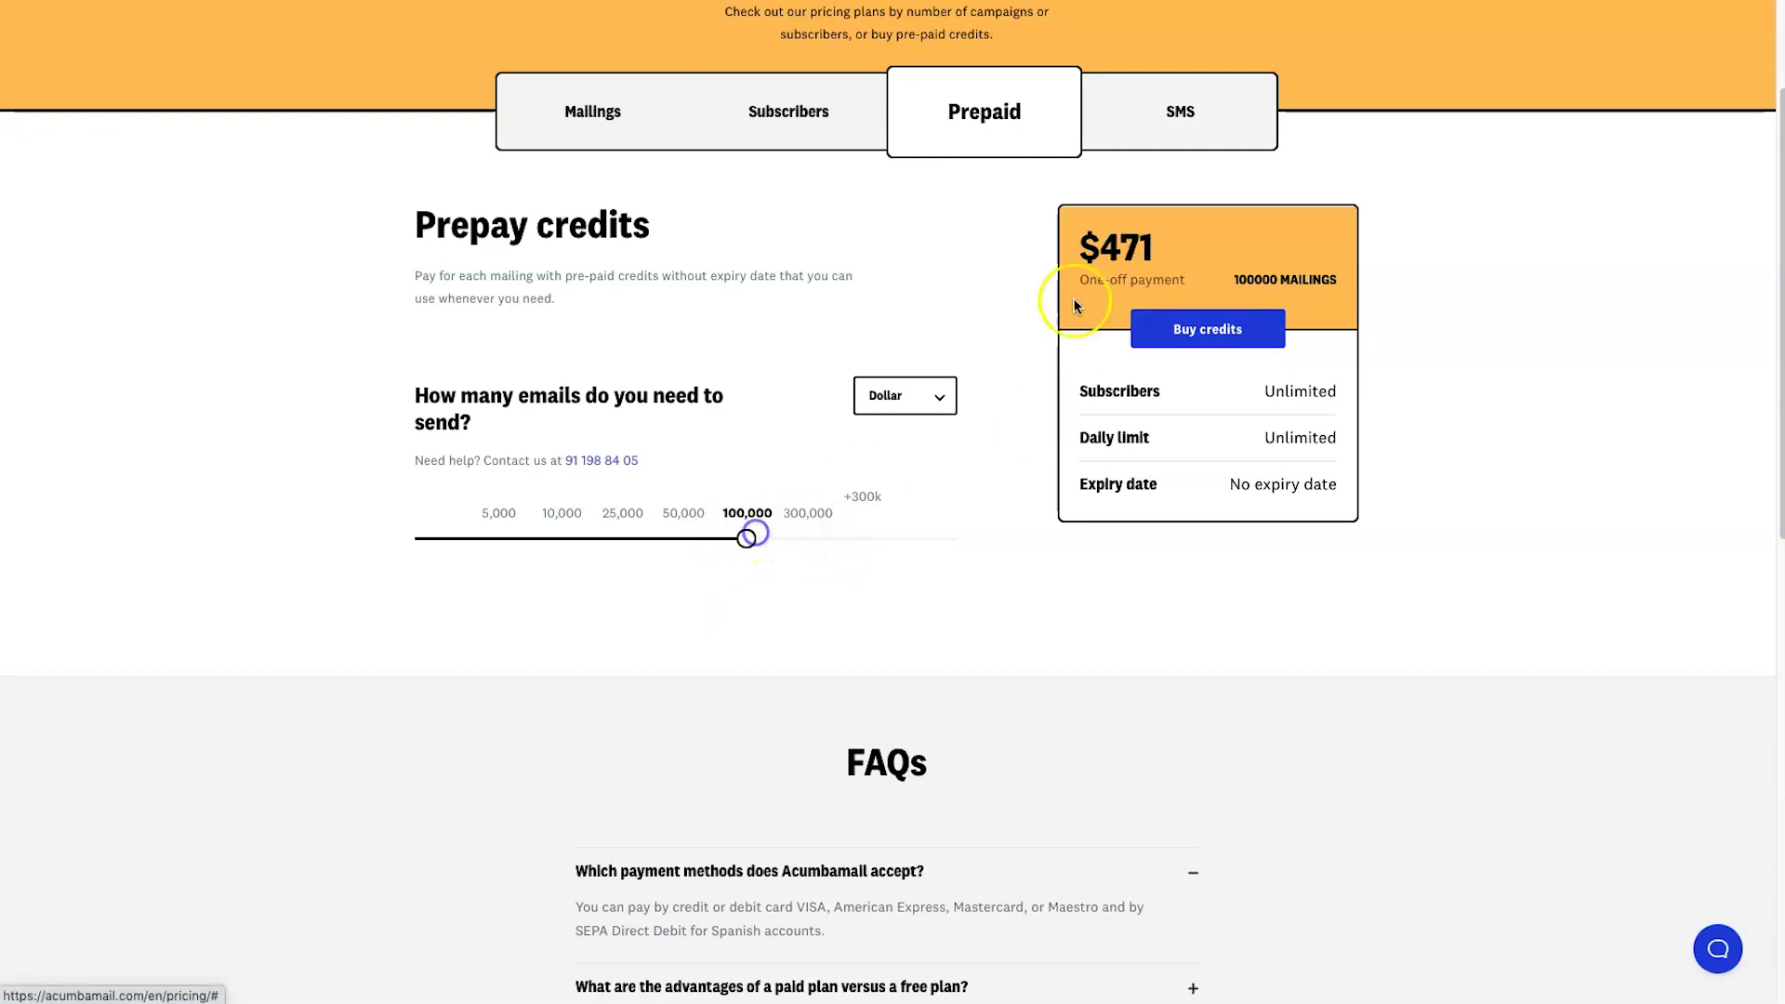
{"action": "left_click_drag", "start_coordinate": [744, 537], "coordinate": [493, 538]}
{"action": "left_click", "coordinate": [857, 565]}
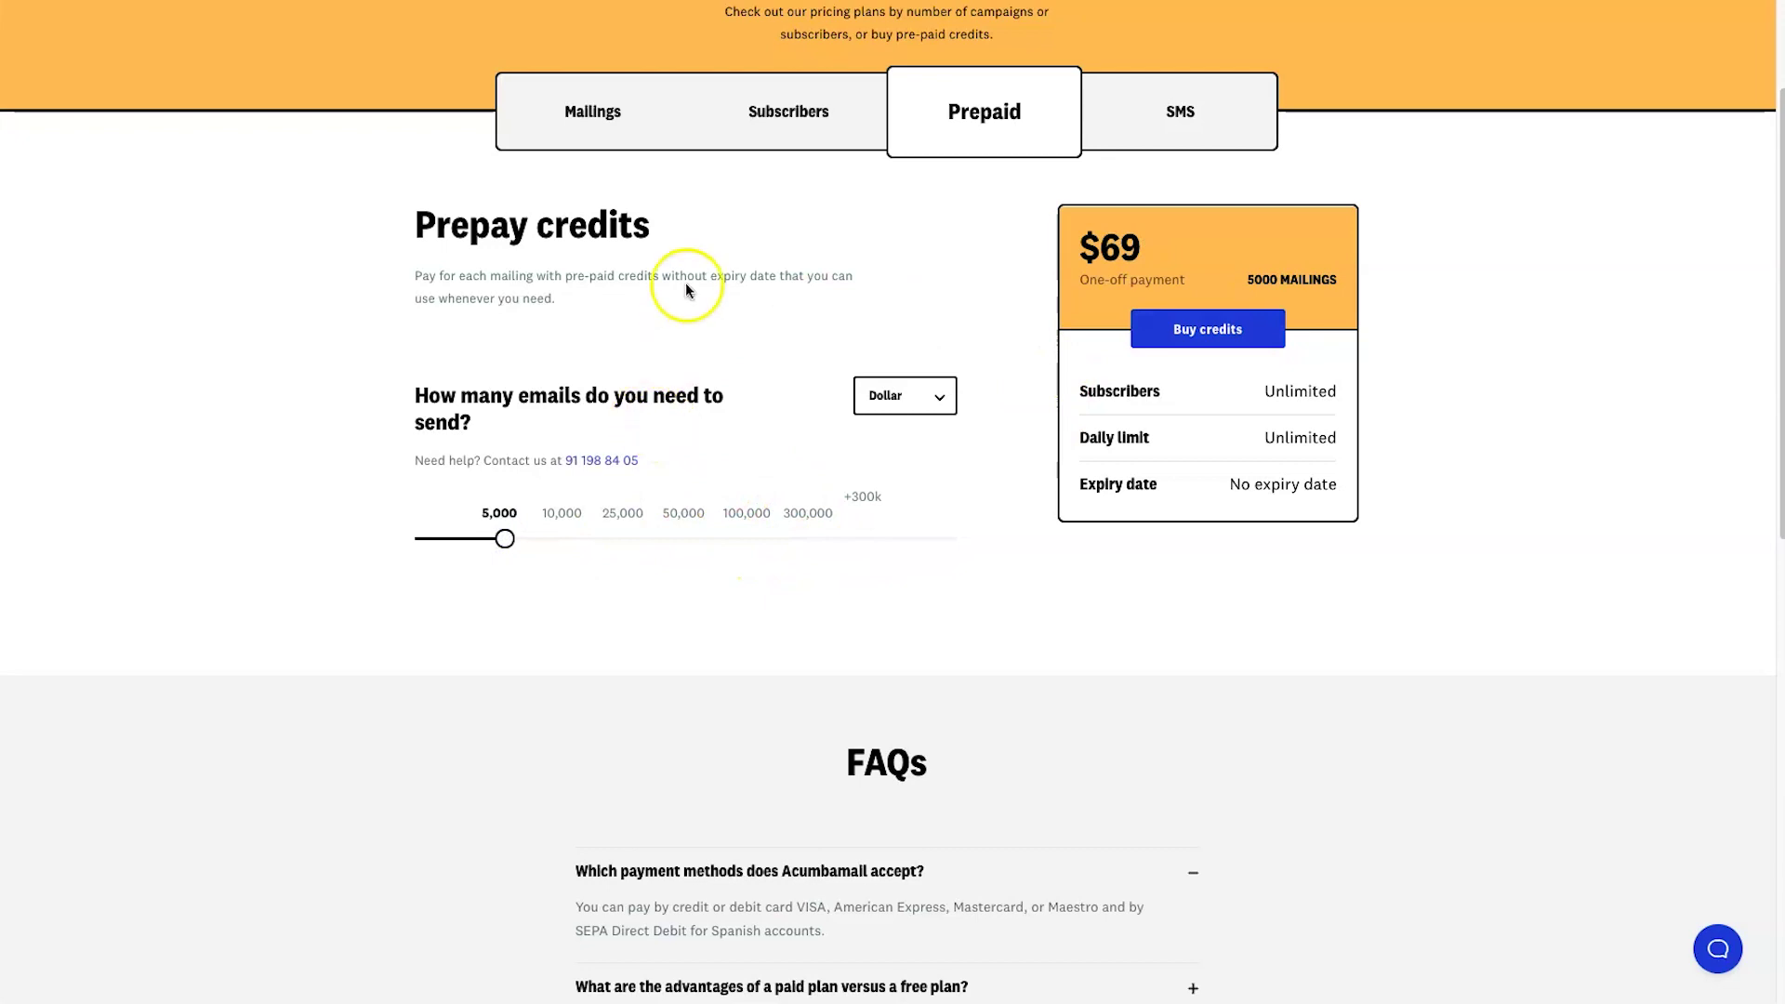
Step: Return to the mailings pricing, and switch to the AppSumo deal page to review the features included in all plans
{"action": "scroll", "coordinate": [678, 341], "scroll_direction": "up", "scroll_amount": 2}
{"action": "left_click", "coordinate": [631, 312]}
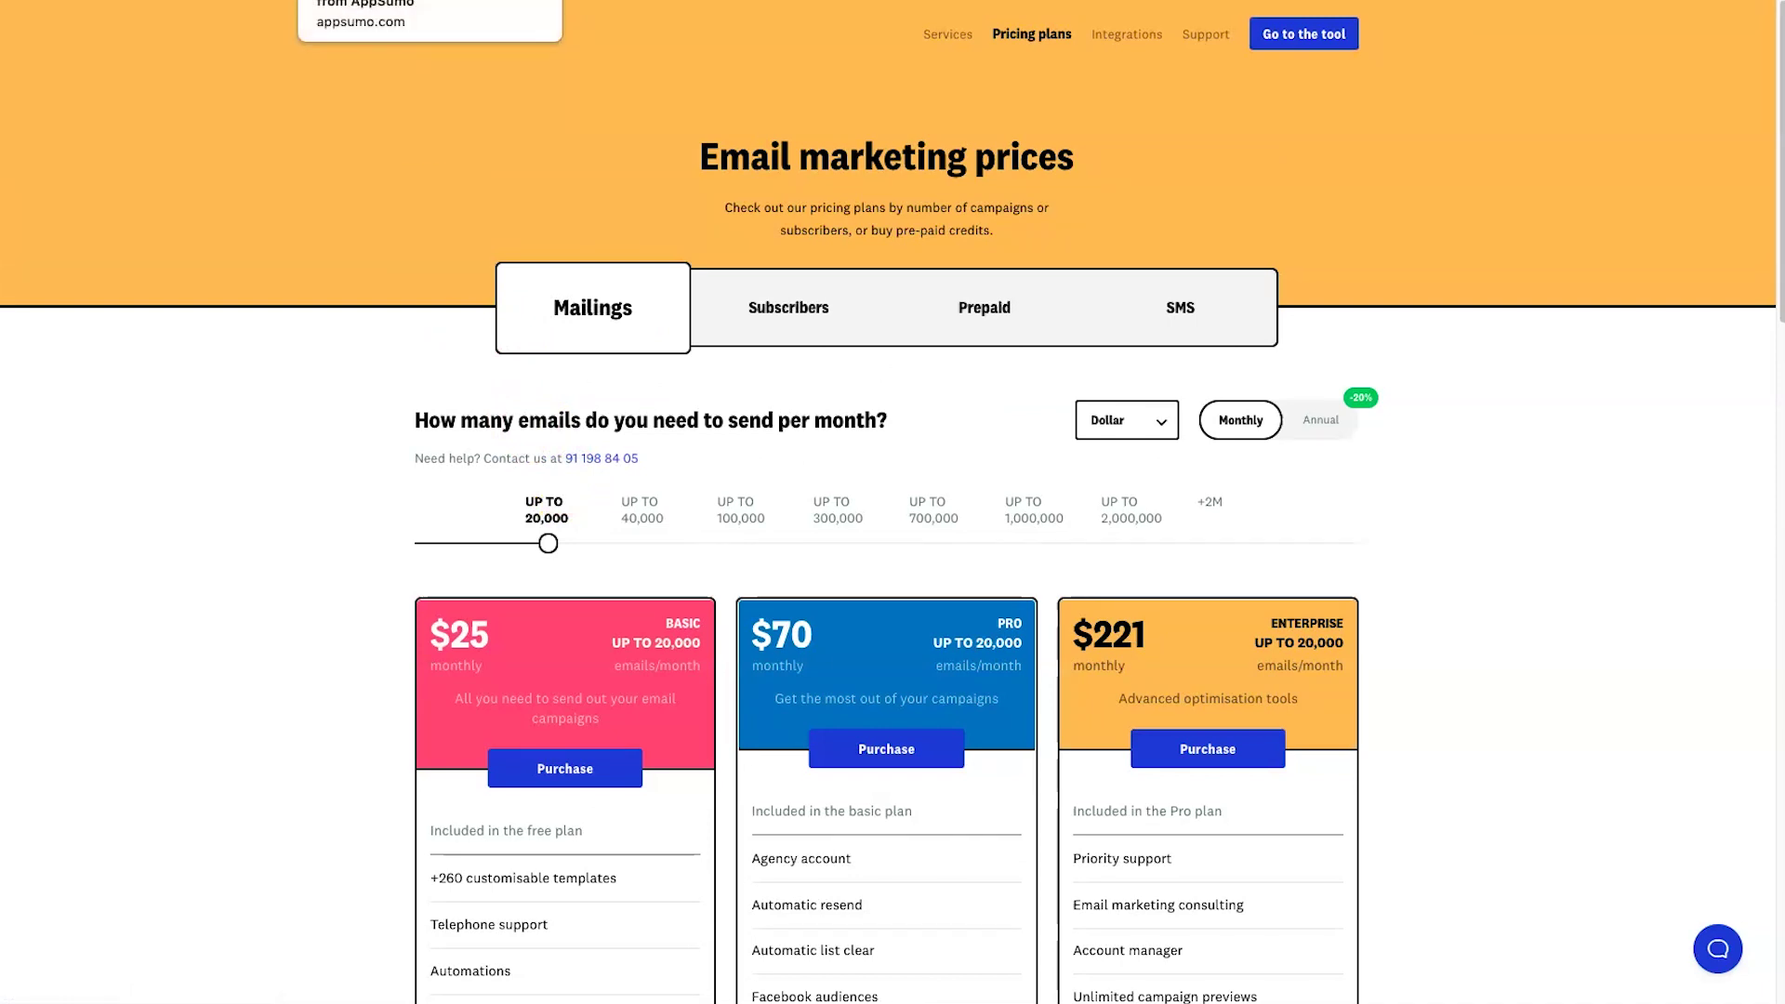
{"action": "left_click", "coordinate": [391, 1]}
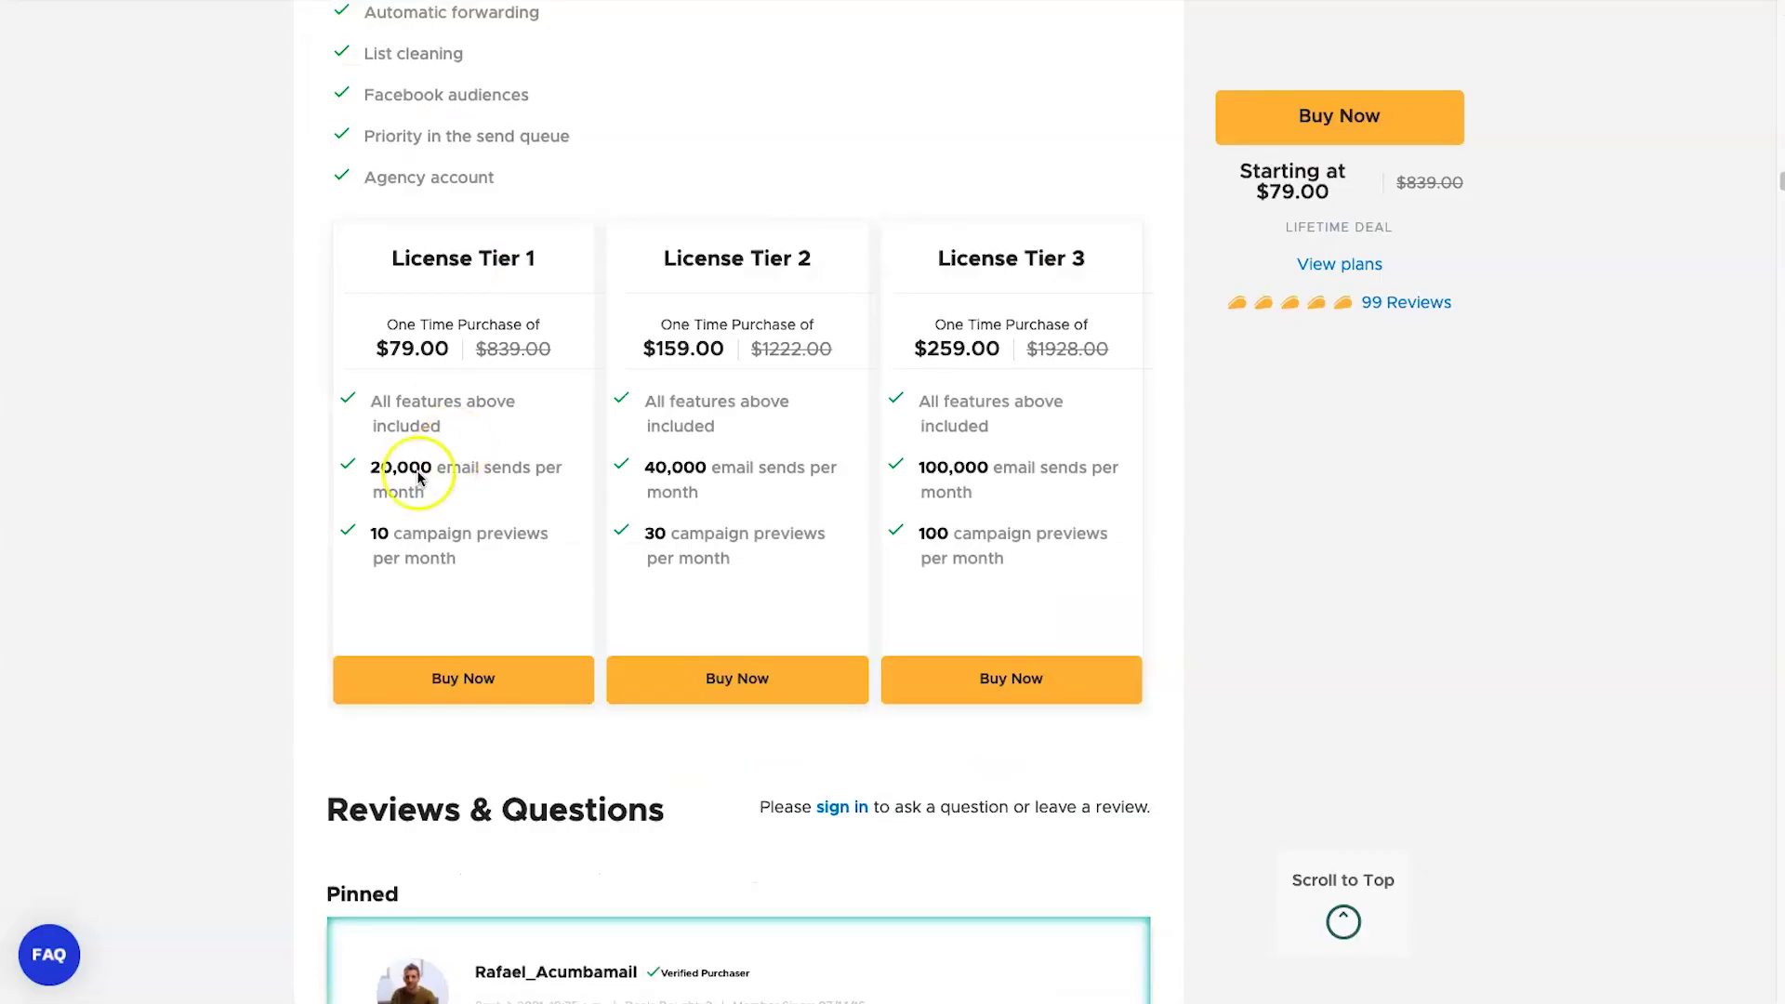
{"action": "scroll", "coordinate": [418, 469], "scroll_direction": "up", "scroll_amount": 6}
{"action": "scroll", "coordinate": [420, 471], "scroll_direction": "up", "scroll_amount": 3}
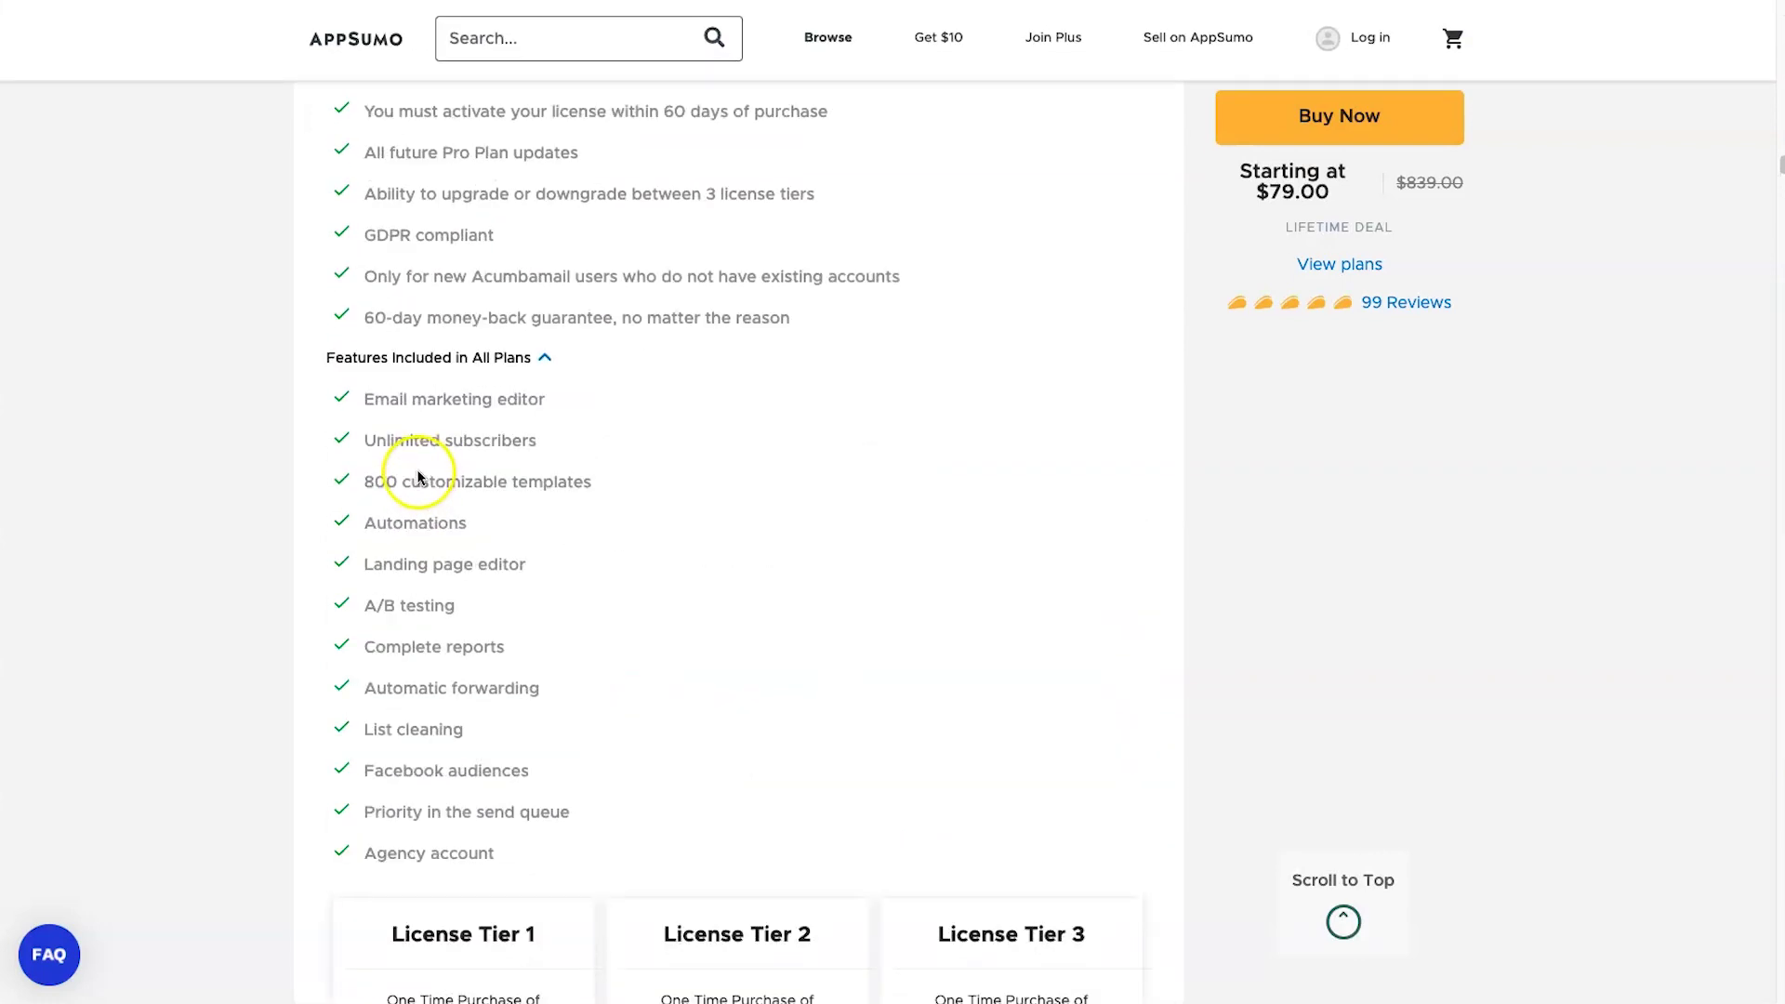
{"action": "left_click_drag", "start_coordinate": [369, 350], "coordinate": [586, 351]}
{"action": "left_click_drag", "start_coordinate": [448, 226], "coordinate": [773, 218]}
{"action": "scroll", "coordinate": [618, 267], "scroll_direction": "down", "scroll_amount": 2}
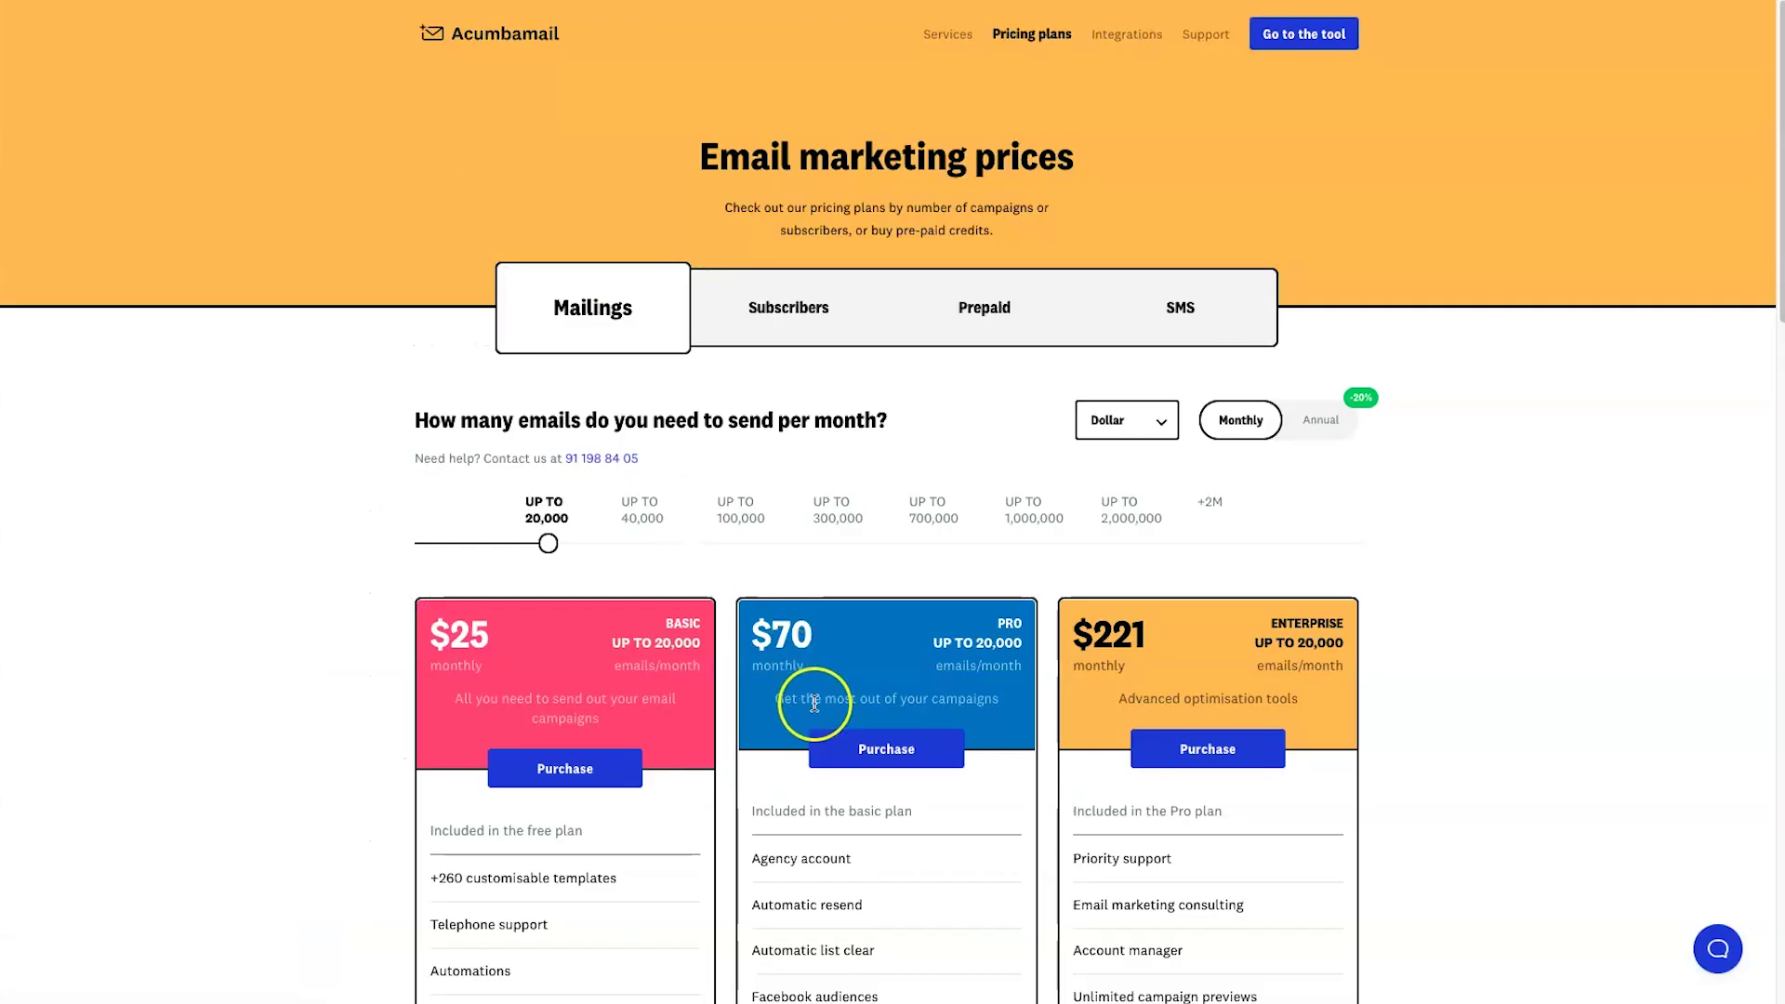
Step: Check the License Tier 1 lifetime price and monthly email sends on the AppSumo page against Acumbamail's regular pricing
{"action": "scroll", "coordinate": [815, 704], "scroll_direction": "down", "scroll_amount": 1}
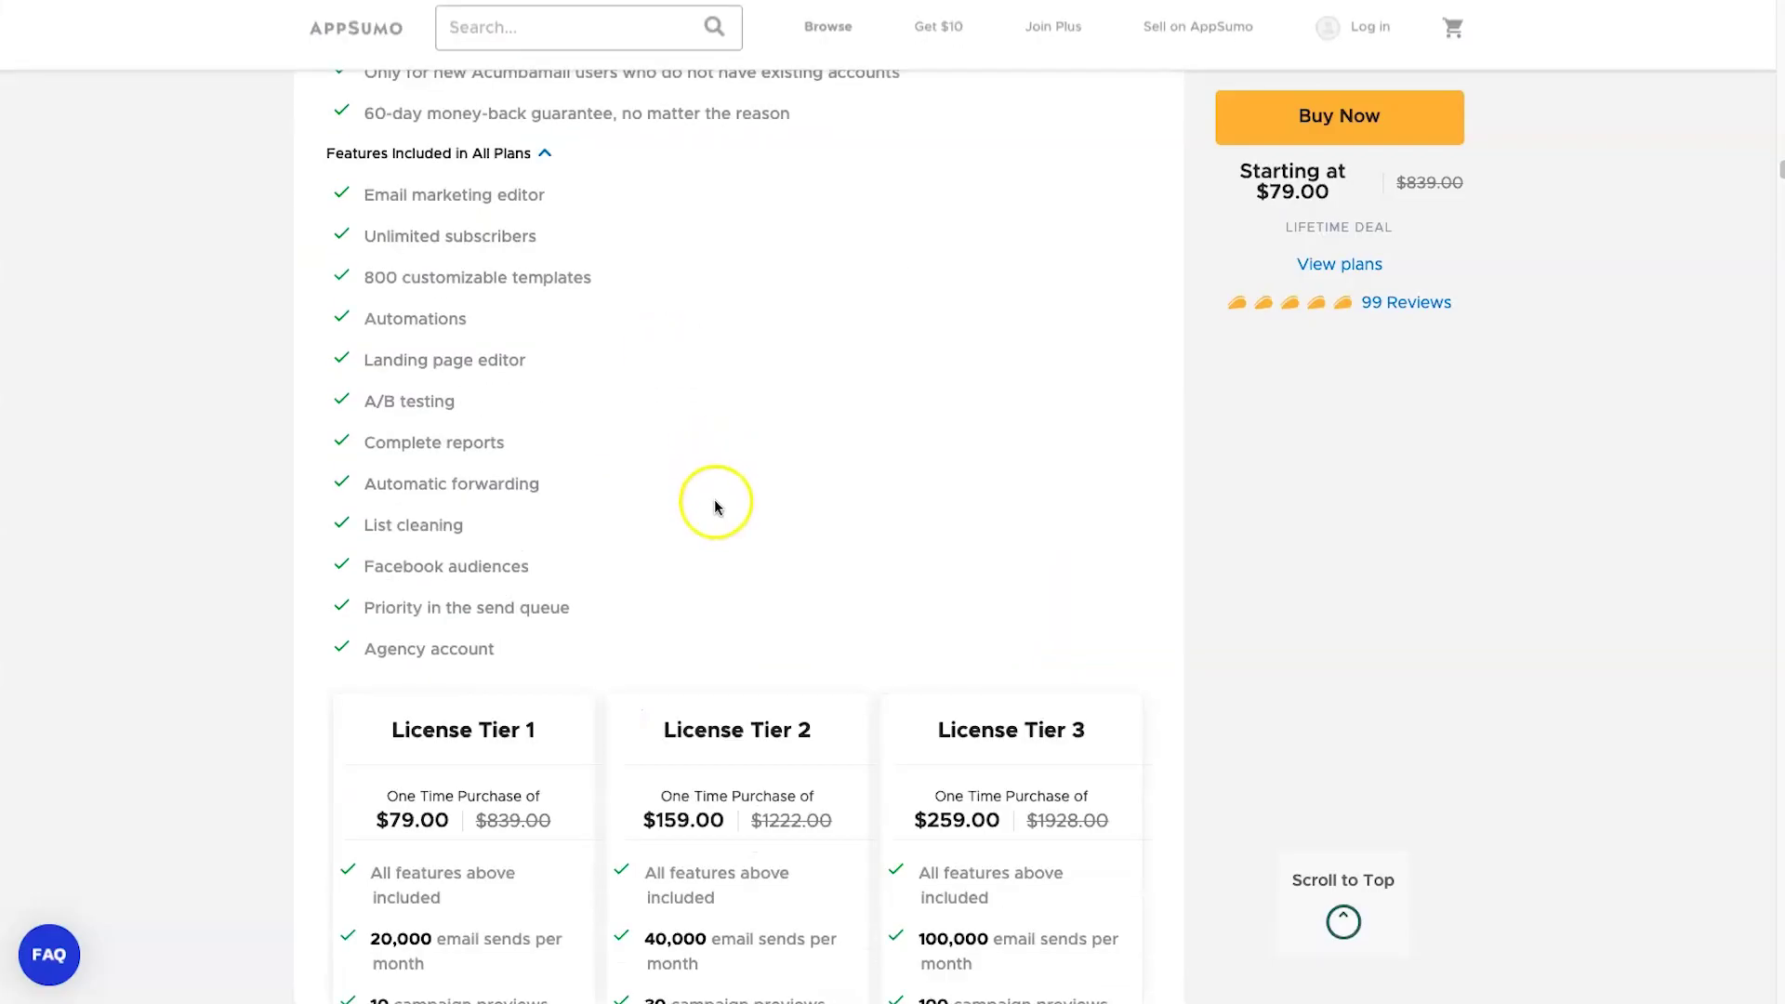
{"action": "scroll", "coordinate": [709, 498], "scroll_direction": "down", "scroll_amount": 2}
{"action": "left_click_drag", "start_coordinate": [461, 741], "coordinate": [345, 726]}
{"action": "left_click", "coordinate": [344, 725]}
{"action": "left_click_drag", "start_coordinate": [389, 617], "coordinate": [574, 610]}
{"action": "left_click", "coordinate": [574, 610]}
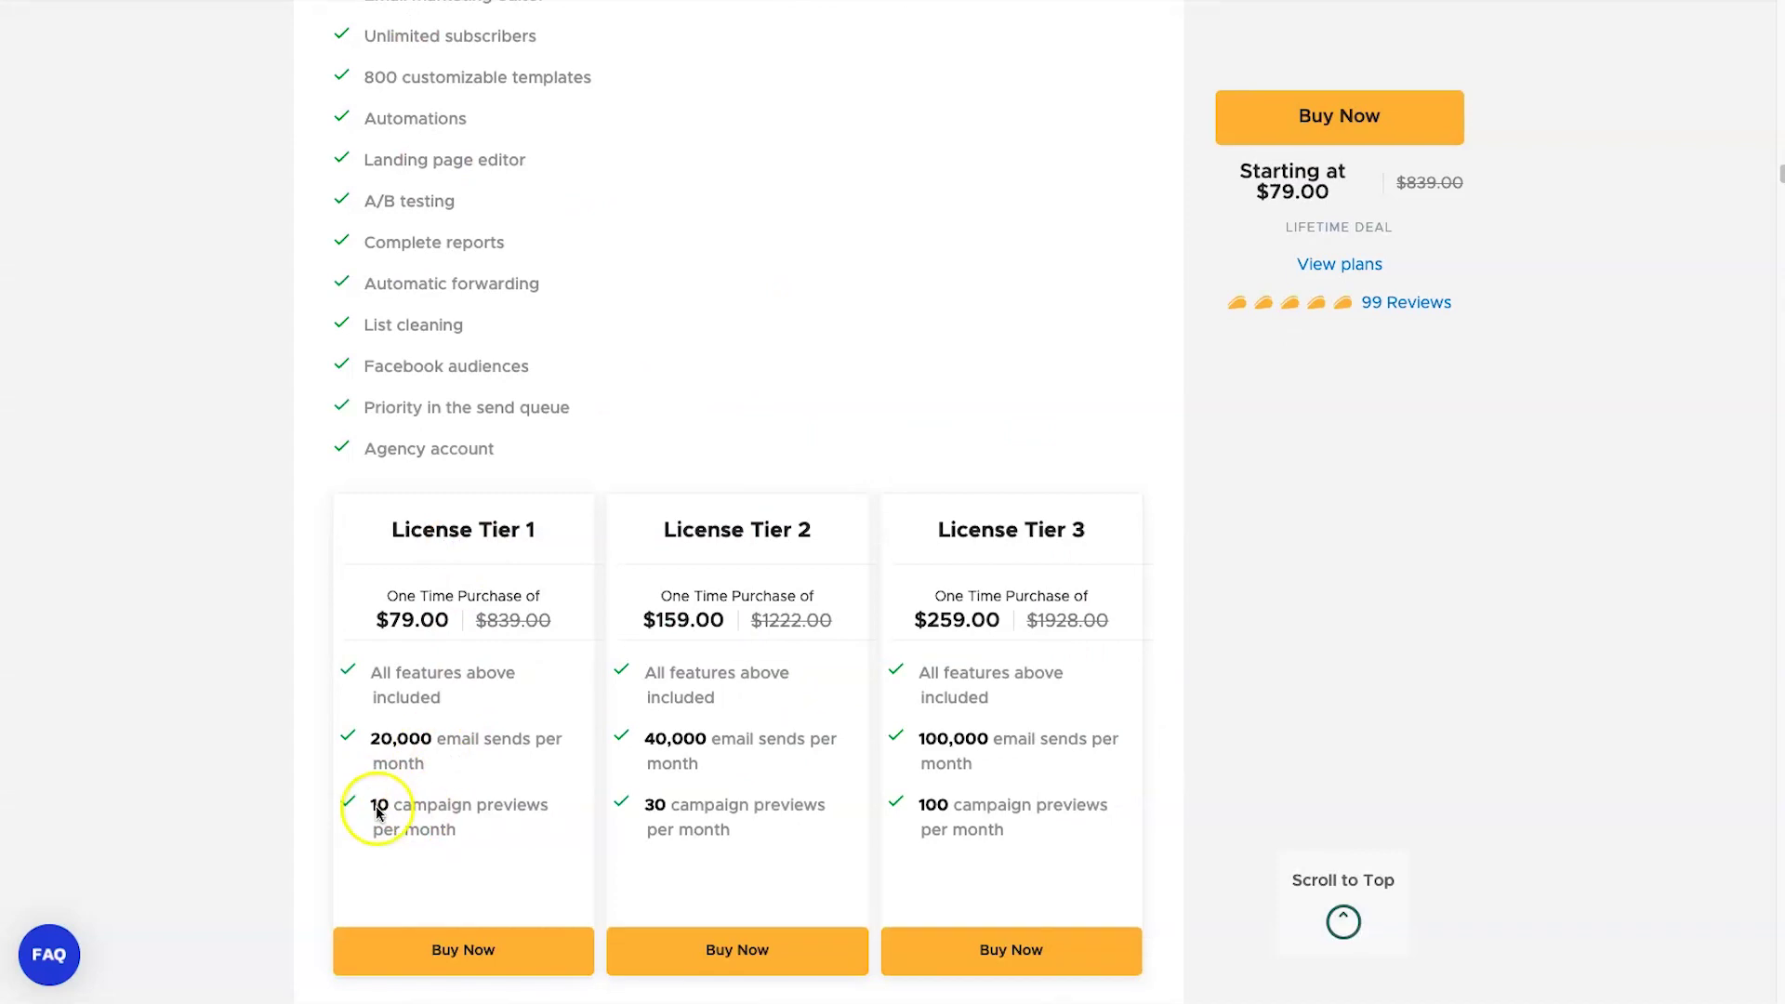
Step: Review License Tier 1's sending and preview limits and highlight the full list of features included in all plans
{"action": "left_click_drag", "start_coordinate": [411, 701], "coordinate": [374, 739]}
{"action": "left_click", "coordinate": [457, 818]}
{"action": "left_click", "coordinate": [375, 739]}
{"action": "scroll", "coordinate": [400, 725], "scroll_direction": "up", "scroll_amount": 3}
{"action": "left_click_drag", "start_coordinate": [570, 693], "coordinate": [318, 275]}
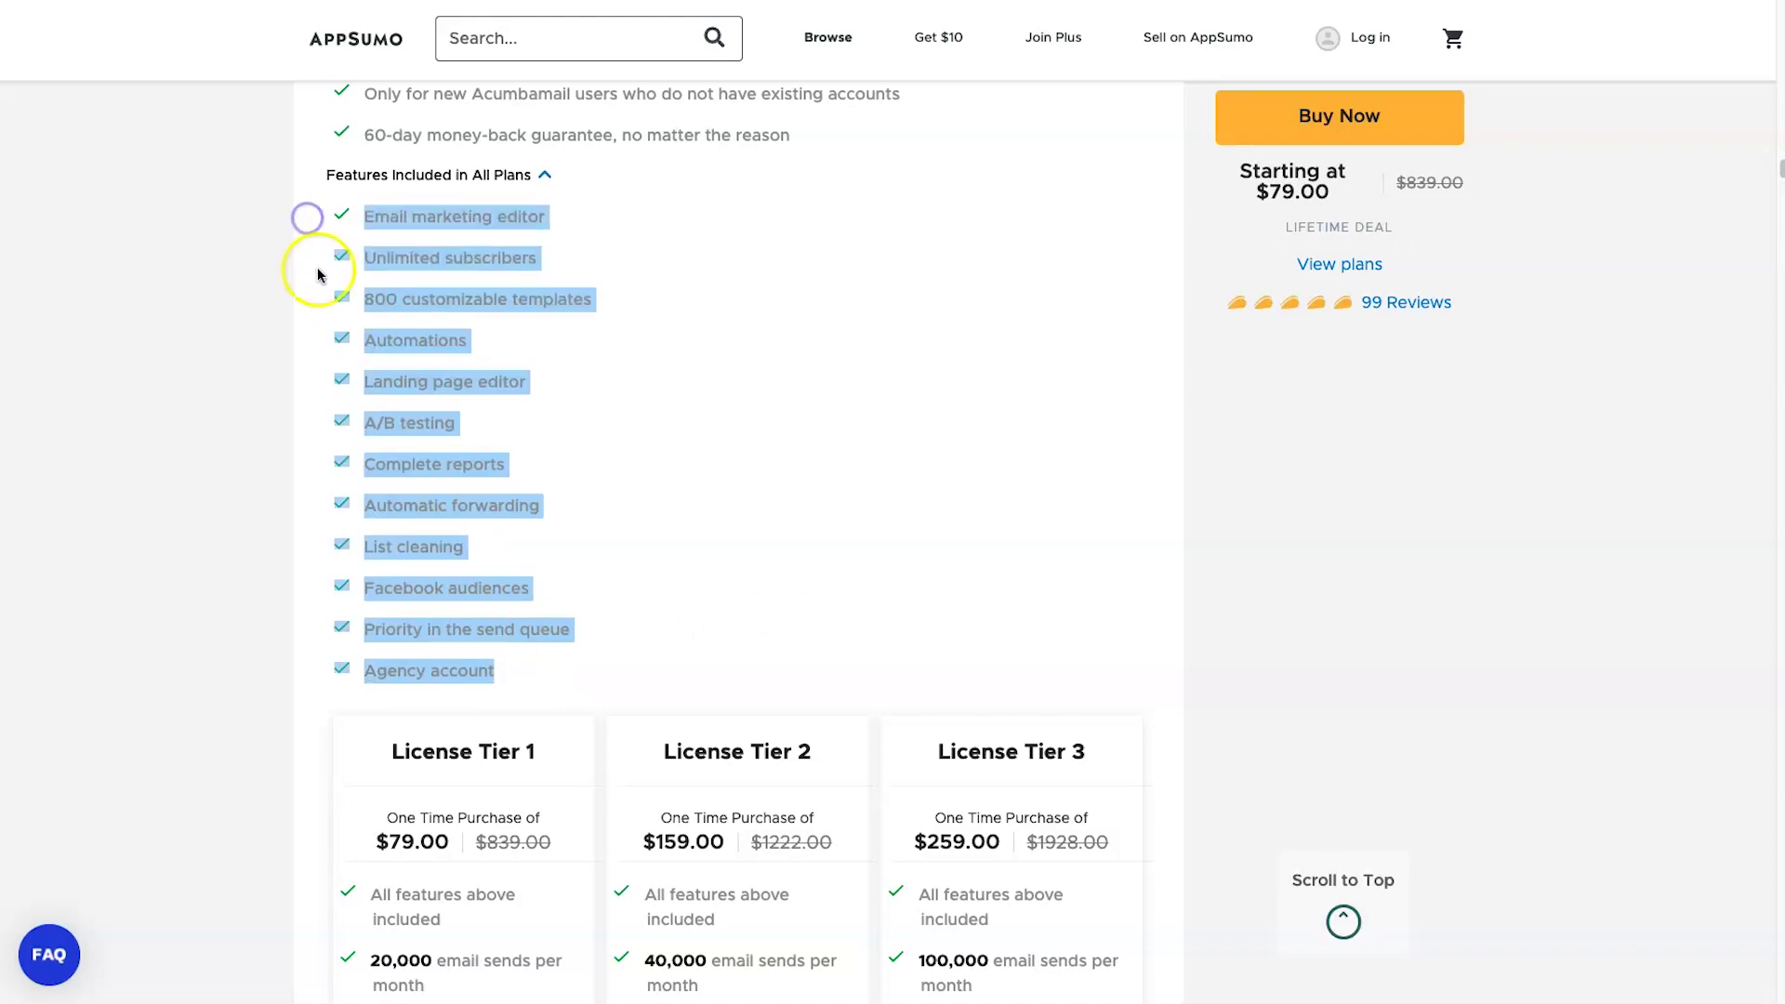
{"action": "left_click", "coordinate": [318, 274]}
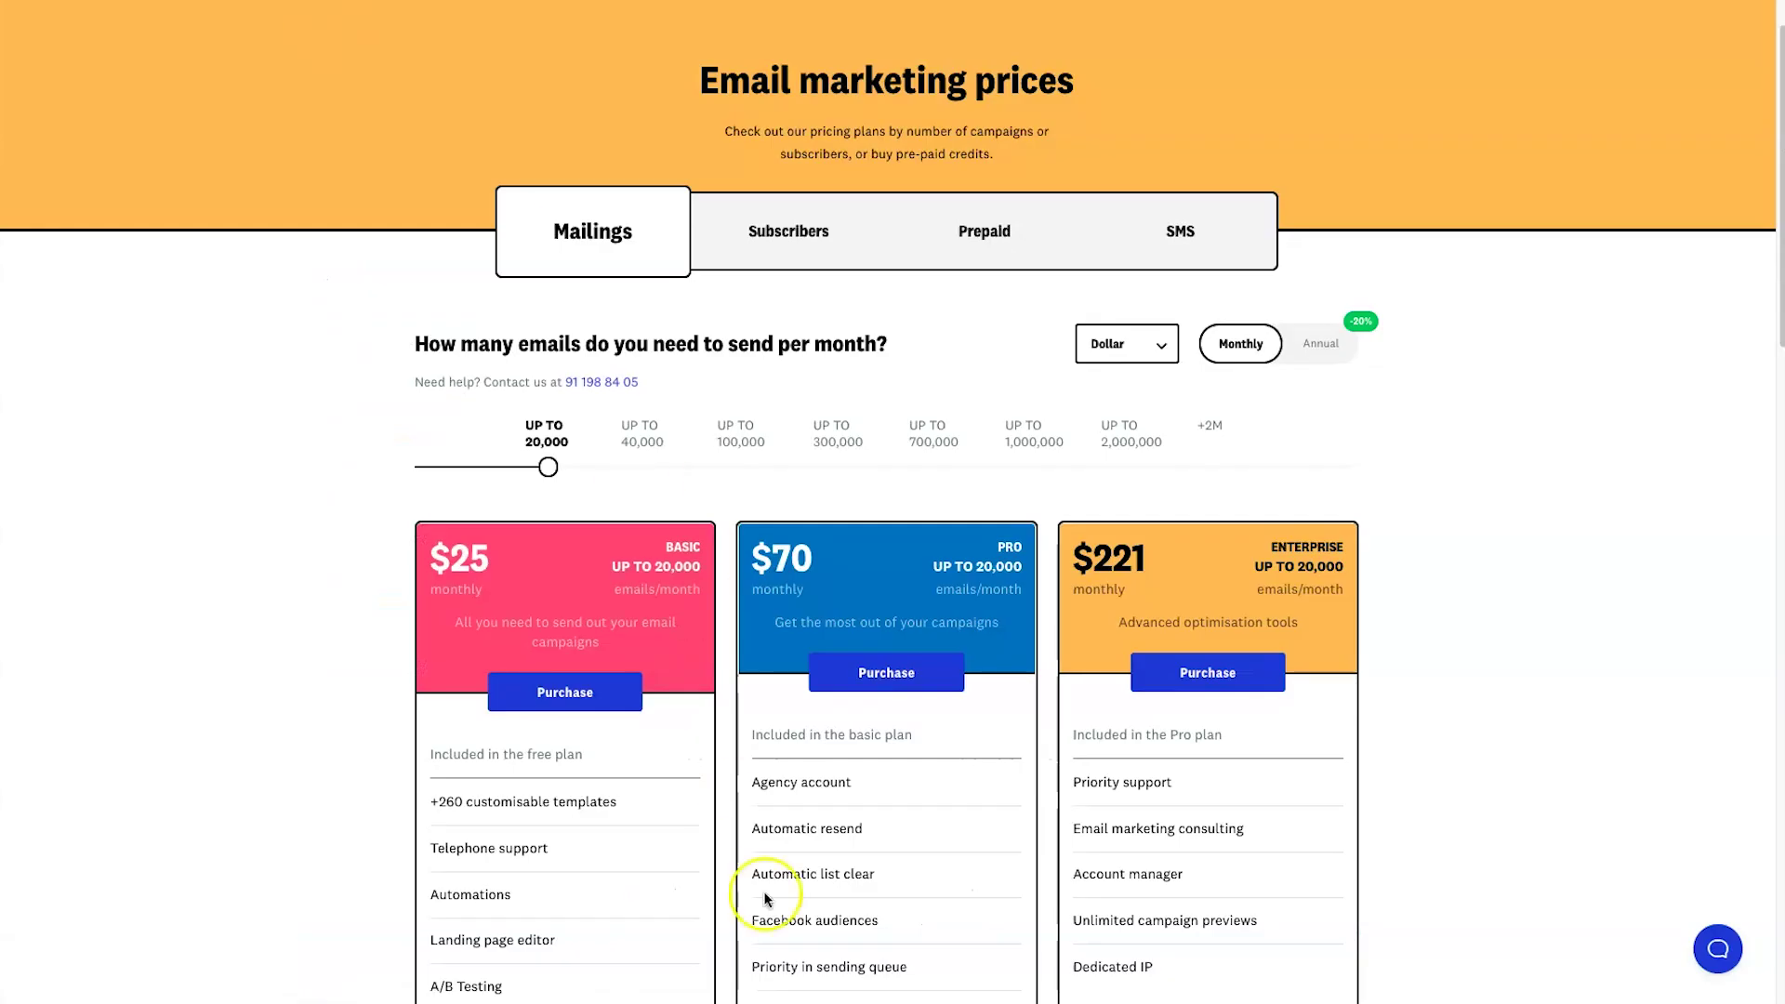
Step: Go back to Acumbamail's mailings pricing and check the Pro plan's agency account, list clearing and Facebook audiences features
{"action": "scroll", "coordinate": [821, 921], "scroll_direction": "down", "scroll_amount": 1}
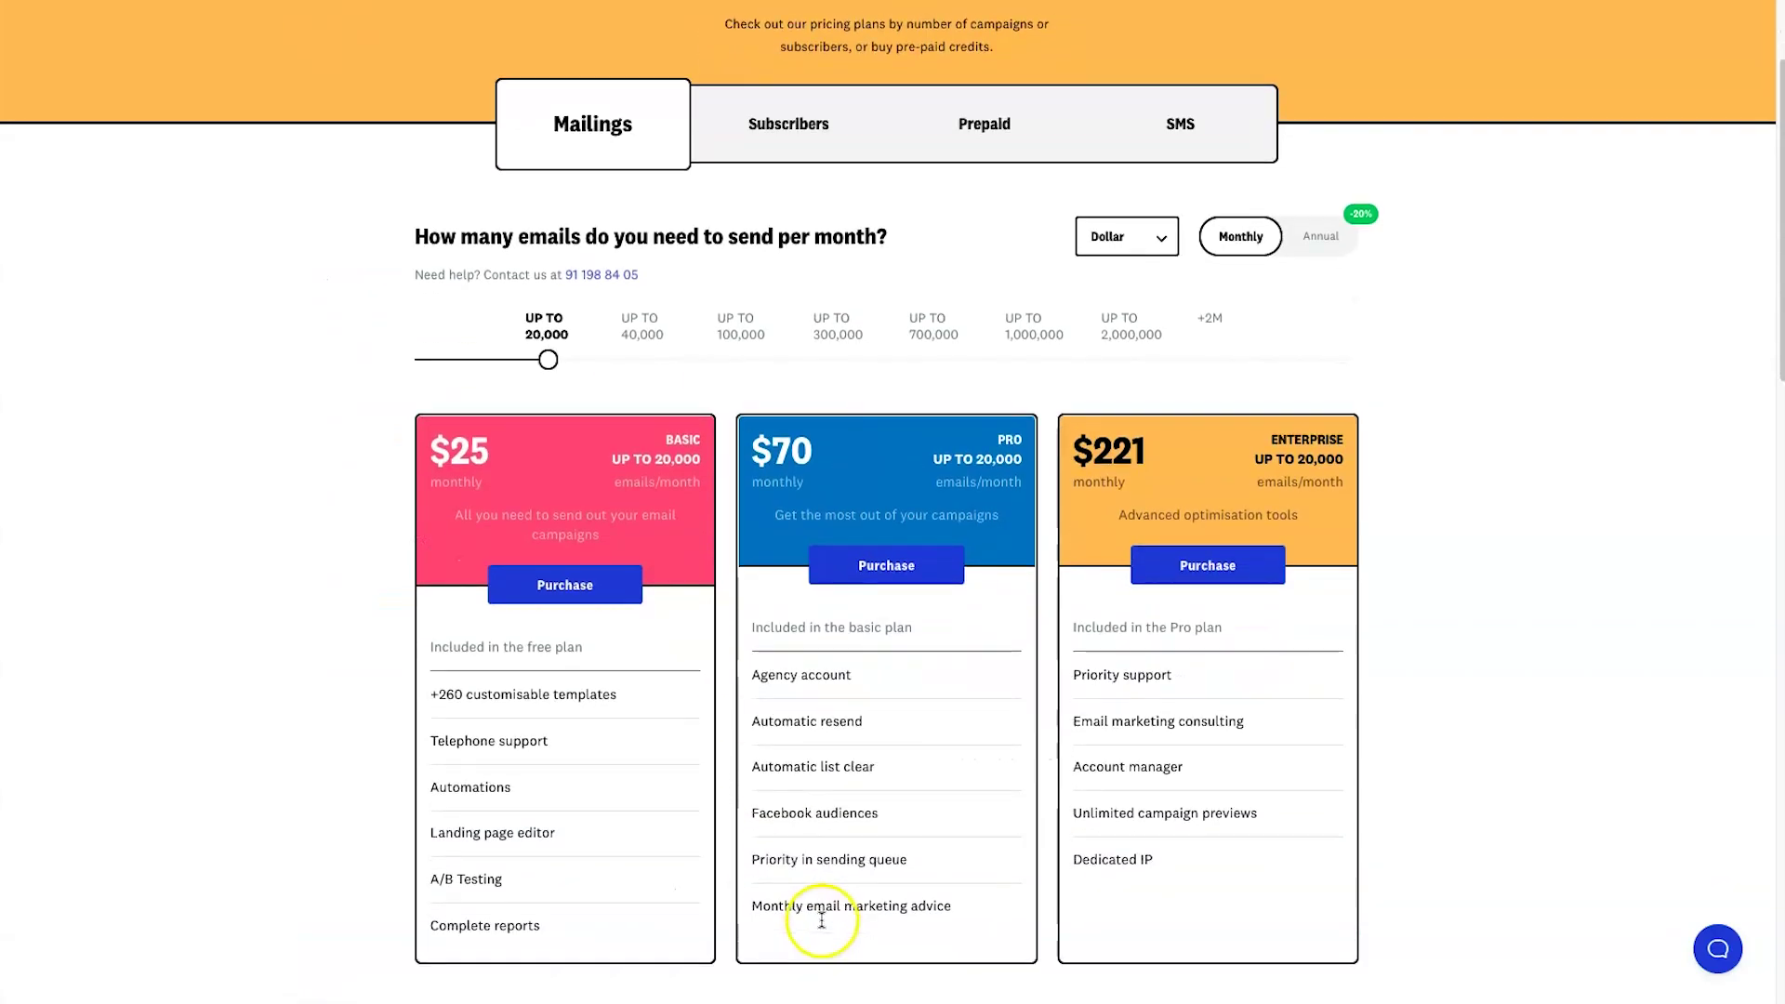
{"action": "left_click_drag", "start_coordinate": [753, 744], "coordinate": [884, 765]}
{"action": "left_click_drag", "start_coordinate": [753, 816], "coordinate": [941, 821]}
{"action": "left_click", "coordinate": [760, 685]}
{"action": "left_click_drag", "start_coordinate": [779, 667], "coordinate": [876, 670]}
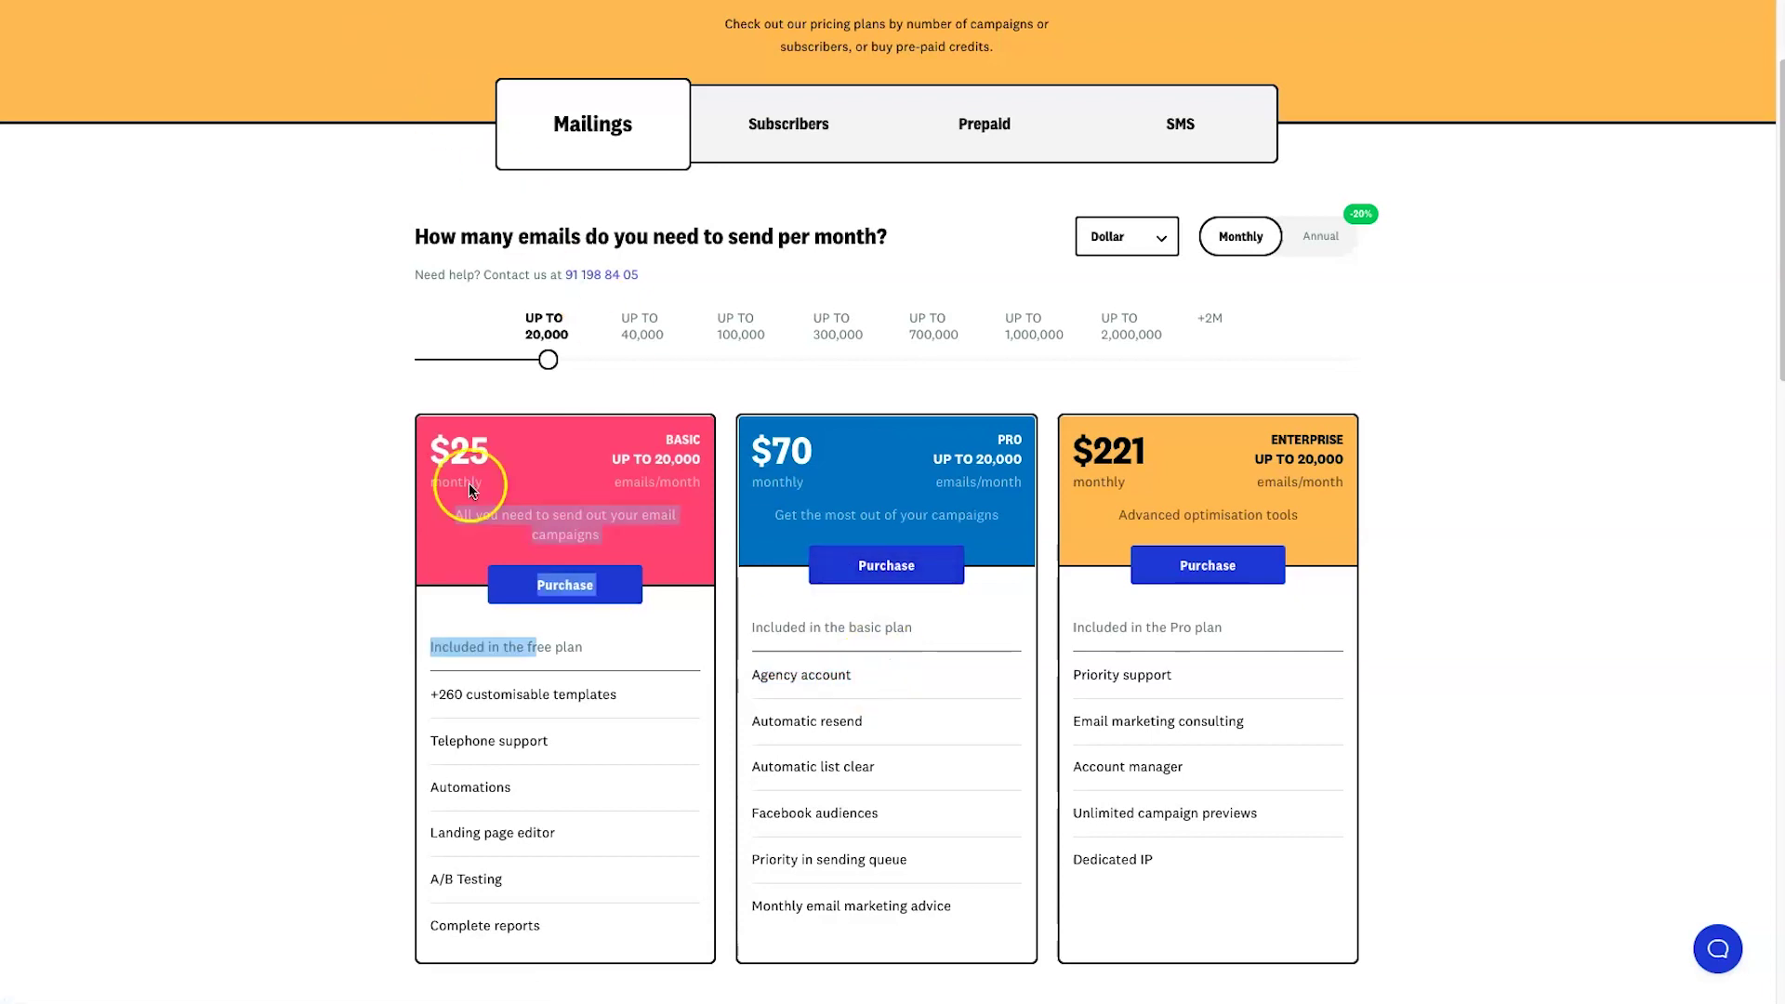
Step: Switch to the AppSumo deal page and compare its deal terms and included features with Acumbamail's regular mailings plans
{"action": "key", "text": "ctrl+Tab"}
{"action": "scroll", "coordinate": [426, 474], "scroll_direction": "up", "scroll_amount": 6}
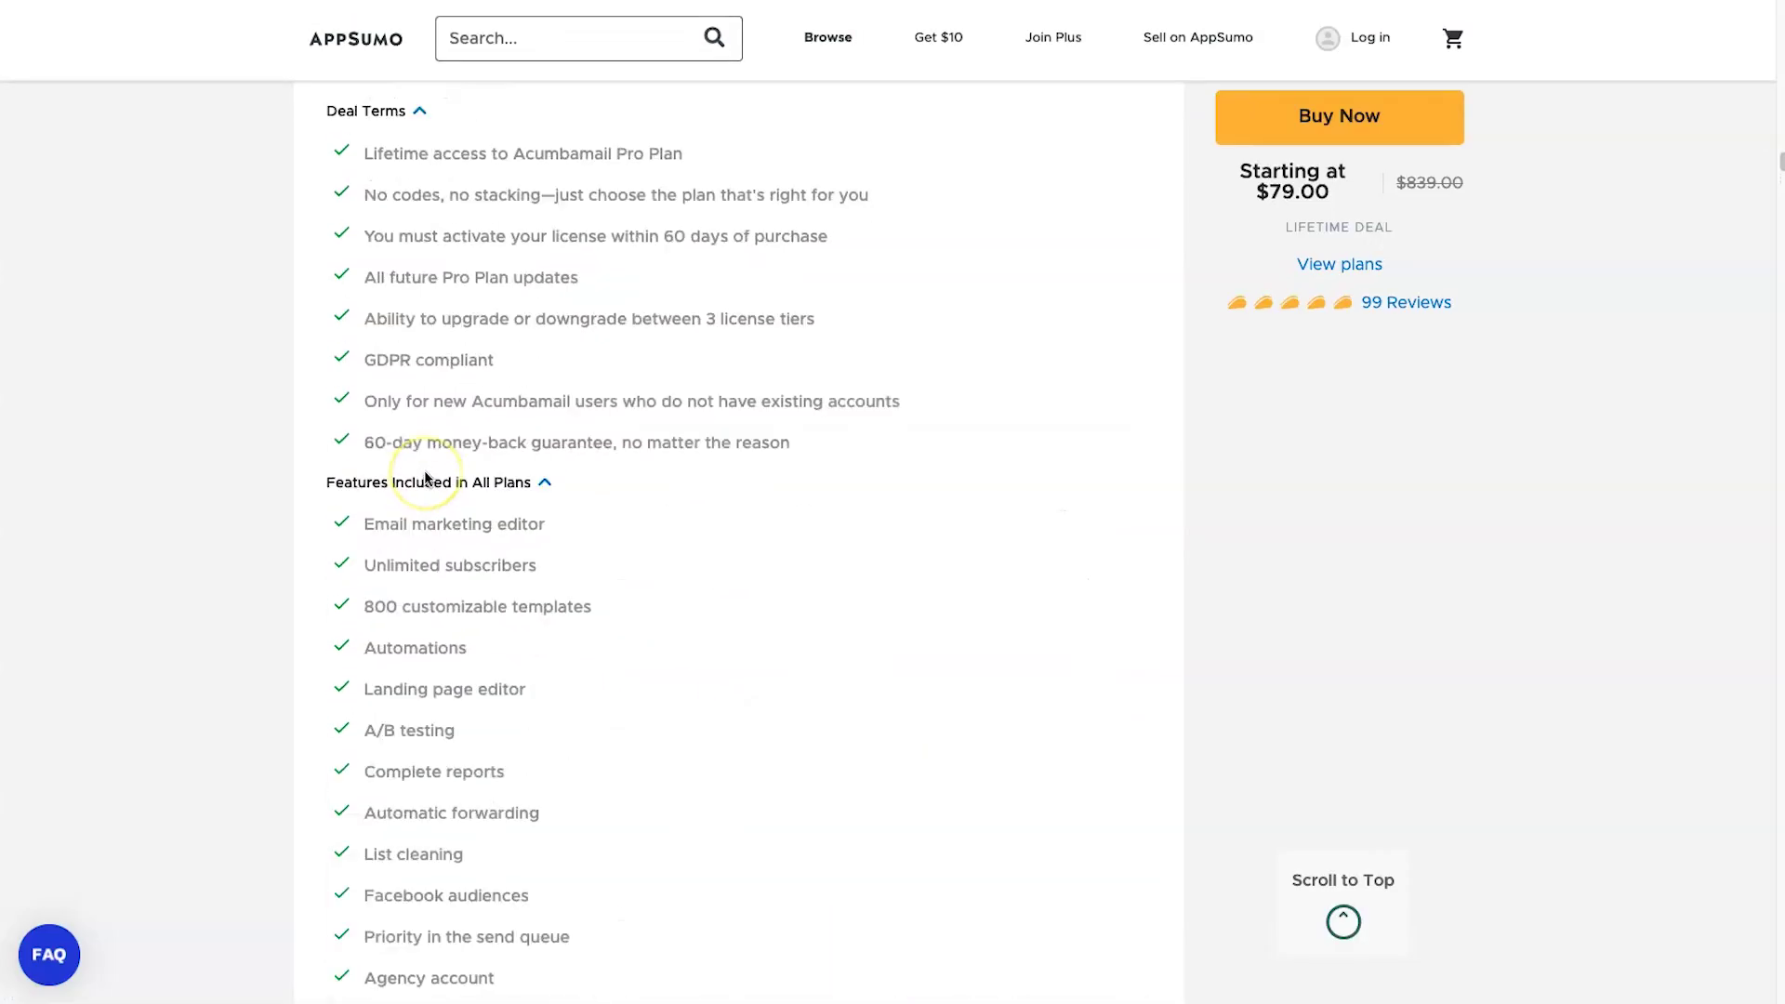
{"action": "scroll", "coordinate": [425, 479], "scroll_direction": "down", "scroll_amount": 1}
{"action": "scroll", "coordinate": [428, 478], "scroll_direction": "down", "scroll_amount": 5}
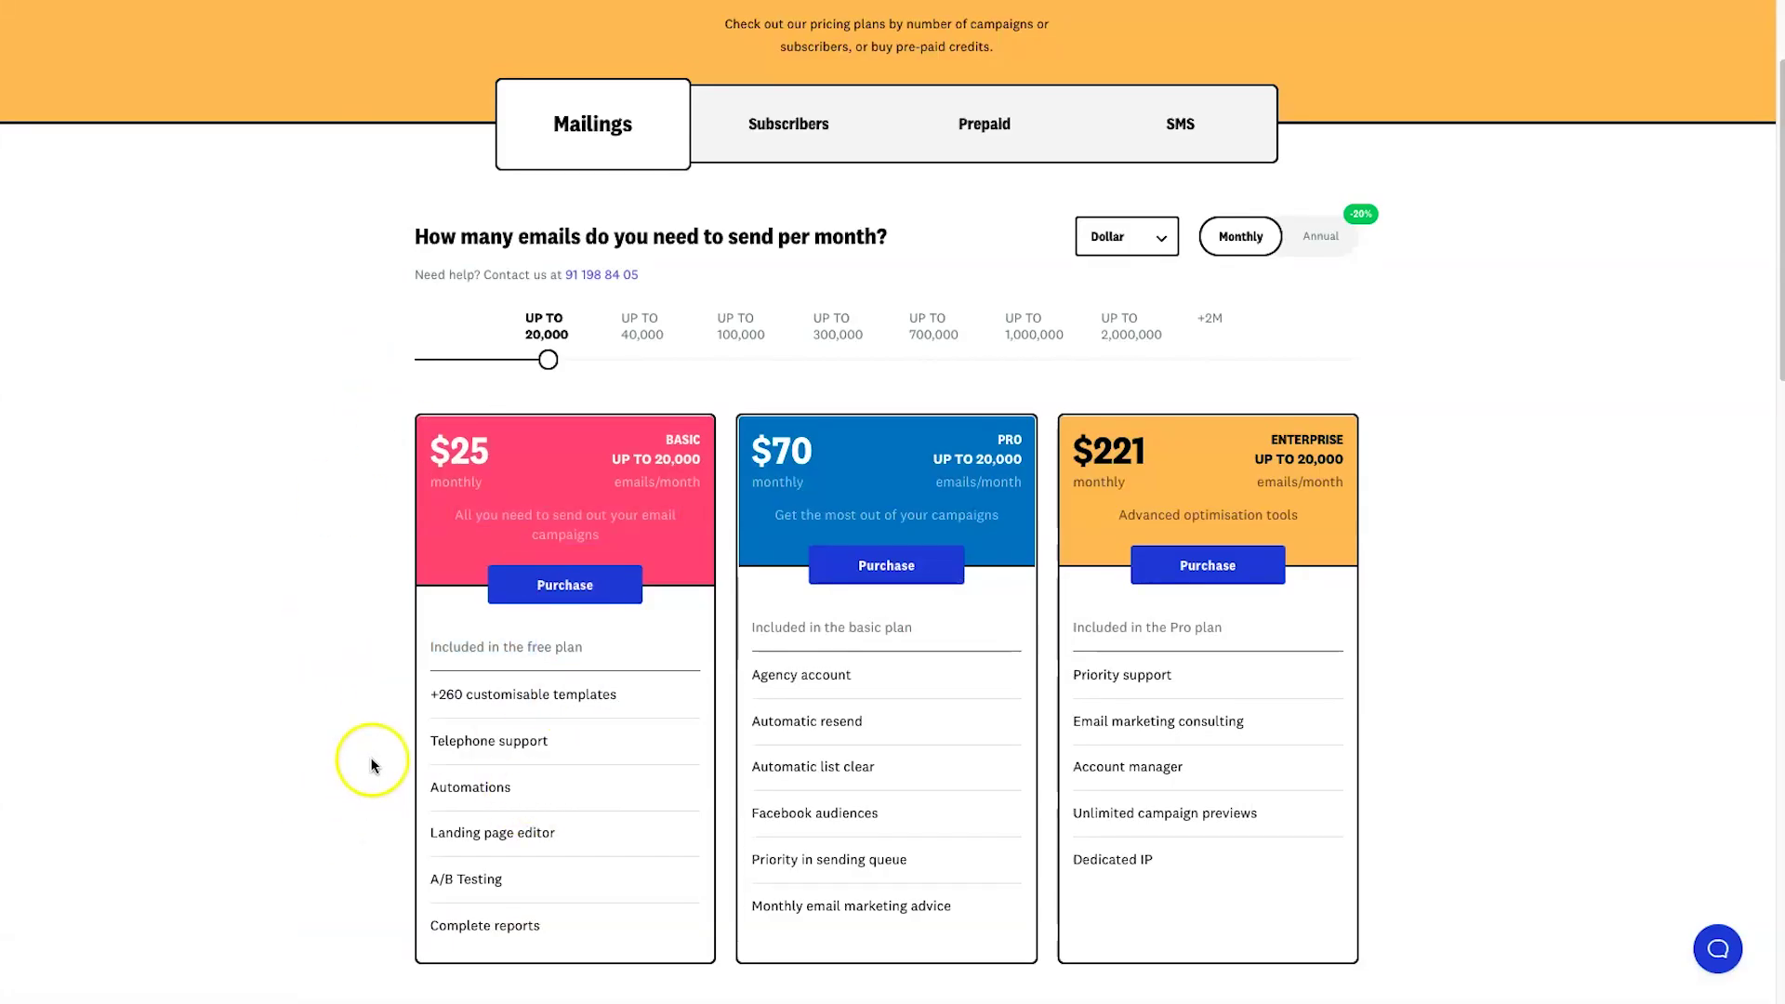
{"action": "scroll", "coordinate": [370, 757], "scroll_direction": "down", "scroll_amount": 1}
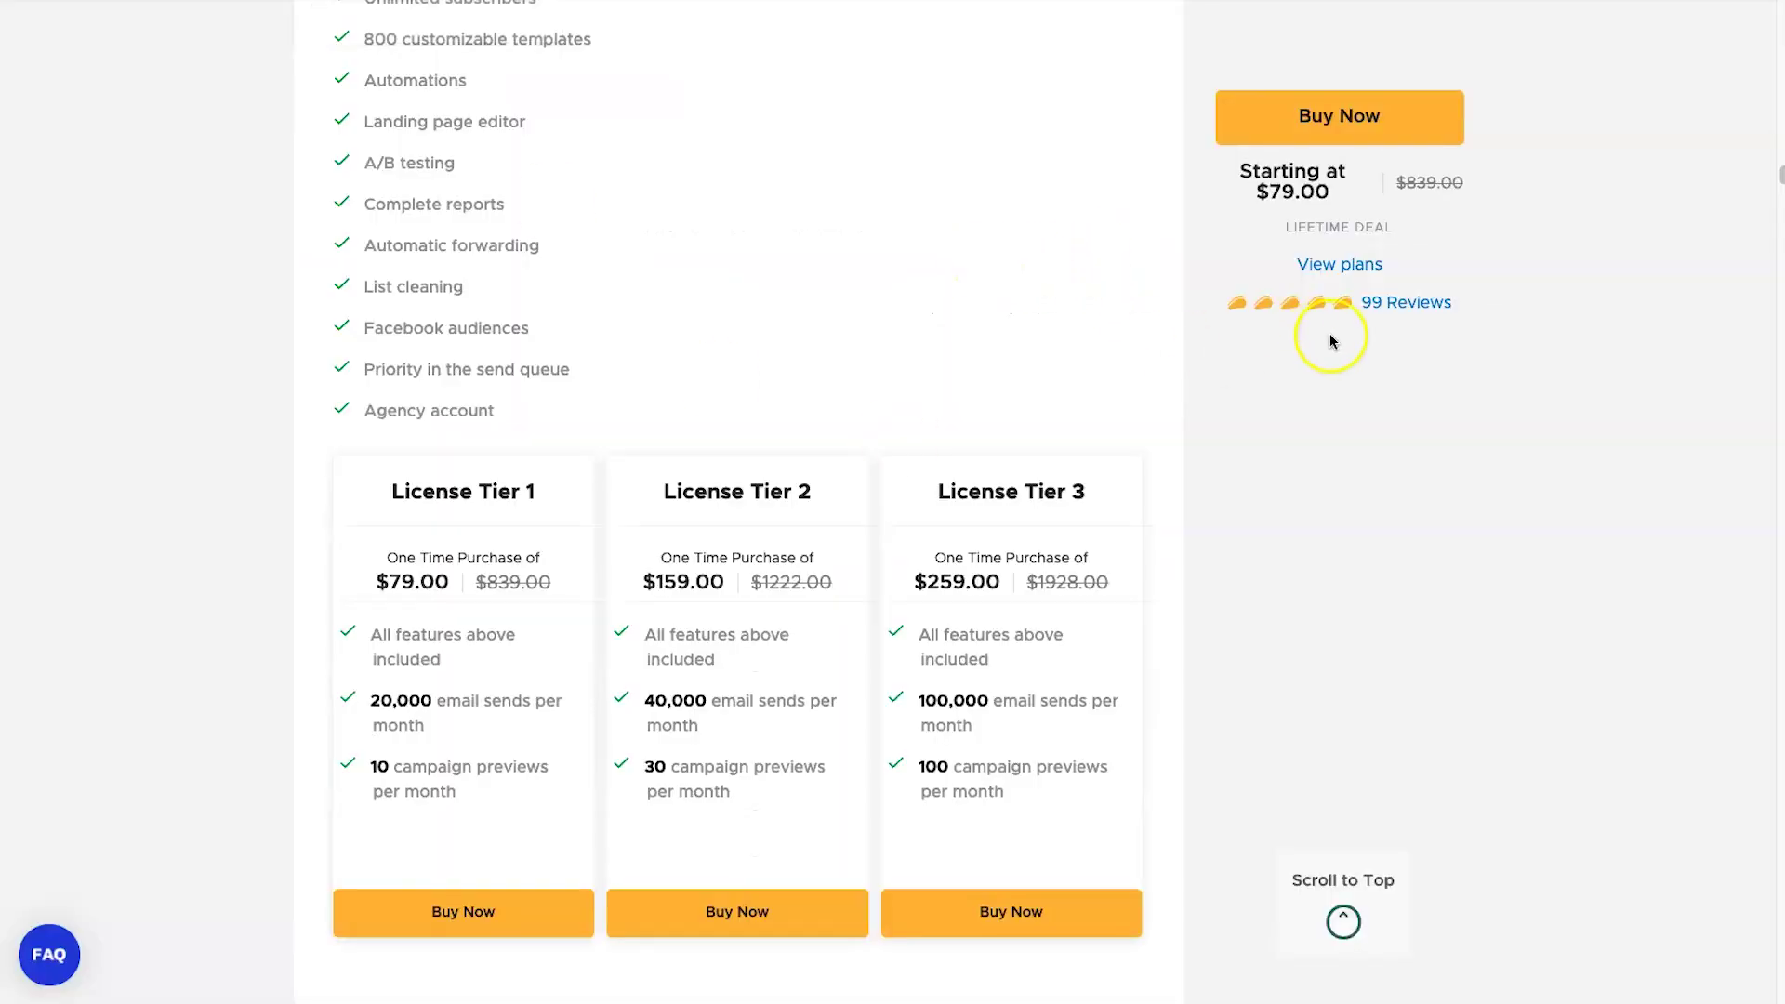
Step: Check the AppSumo deal's review rating and look over the three license tiers
{"action": "left_click_drag", "start_coordinate": [1232, 305], "coordinate": [1470, 309]}
{"action": "left_click", "coordinate": [1473, 311]}
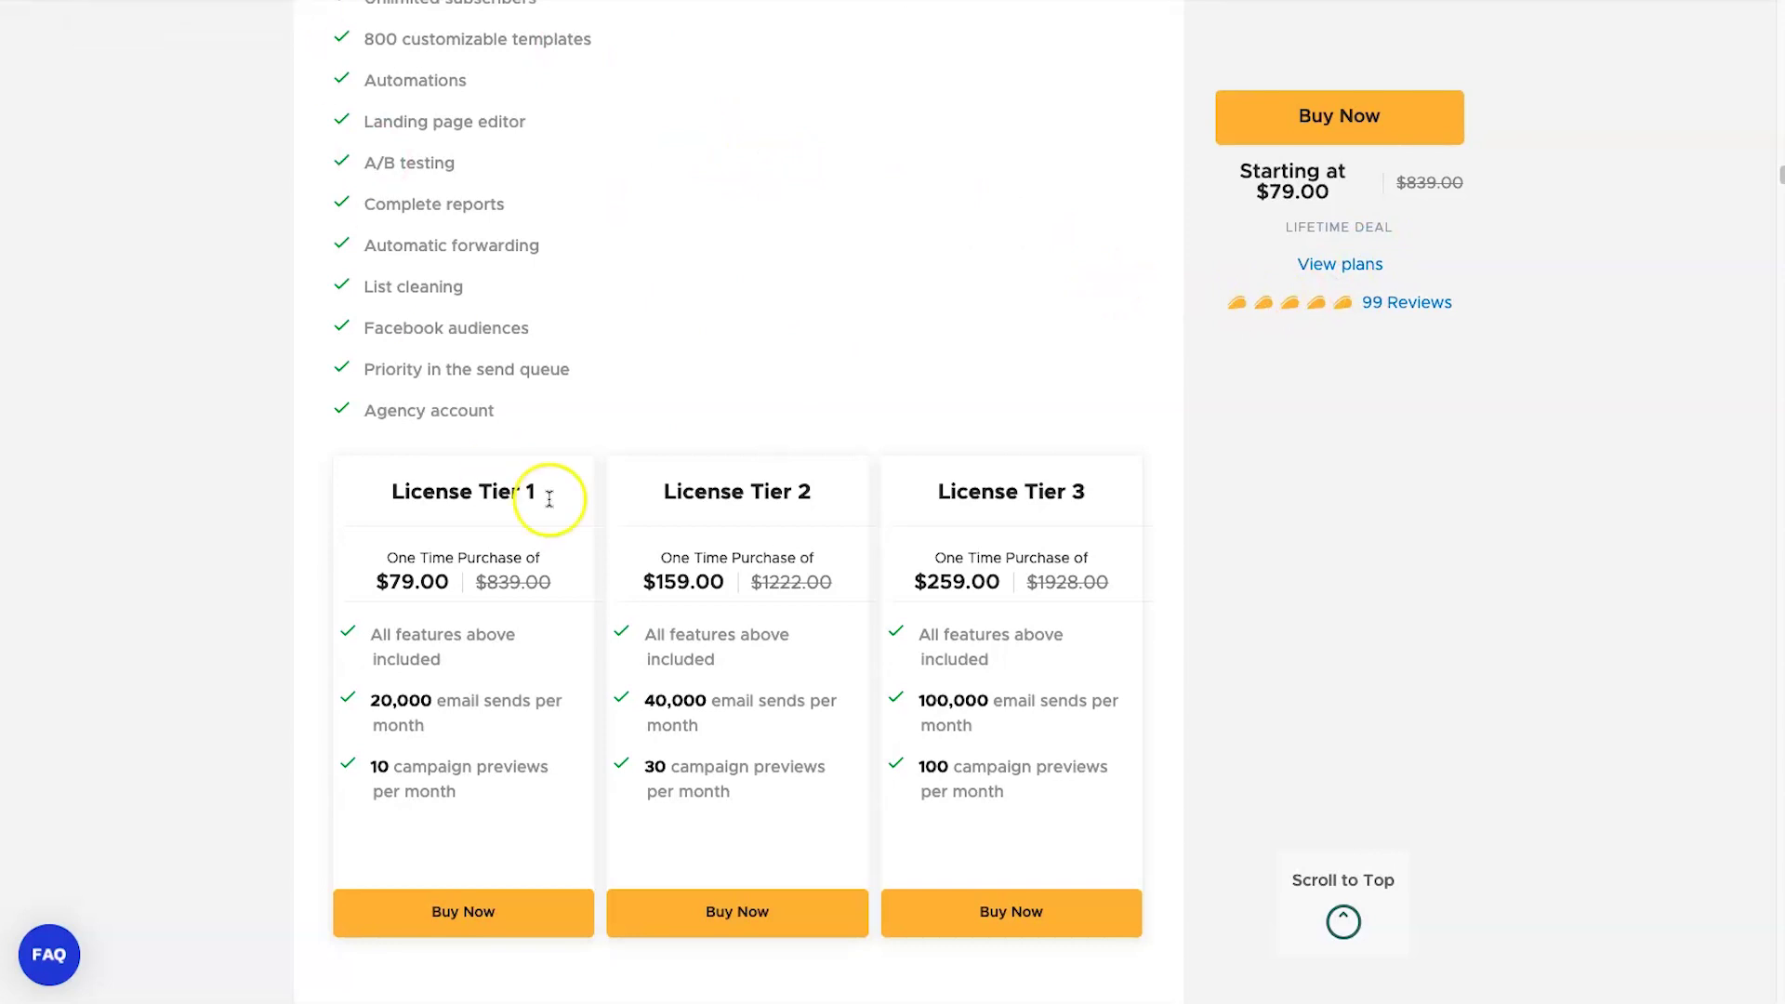
{"action": "scroll", "coordinate": [546, 502], "scroll_direction": "down", "scroll_amount": 1}
{"action": "scroll", "coordinate": [544, 493], "scroll_direction": "up", "scroll_amount": 3}
{"action": "scroll", "coordinate": [554, 469], "scroll_direction": "down", "scroll_amount": 1}
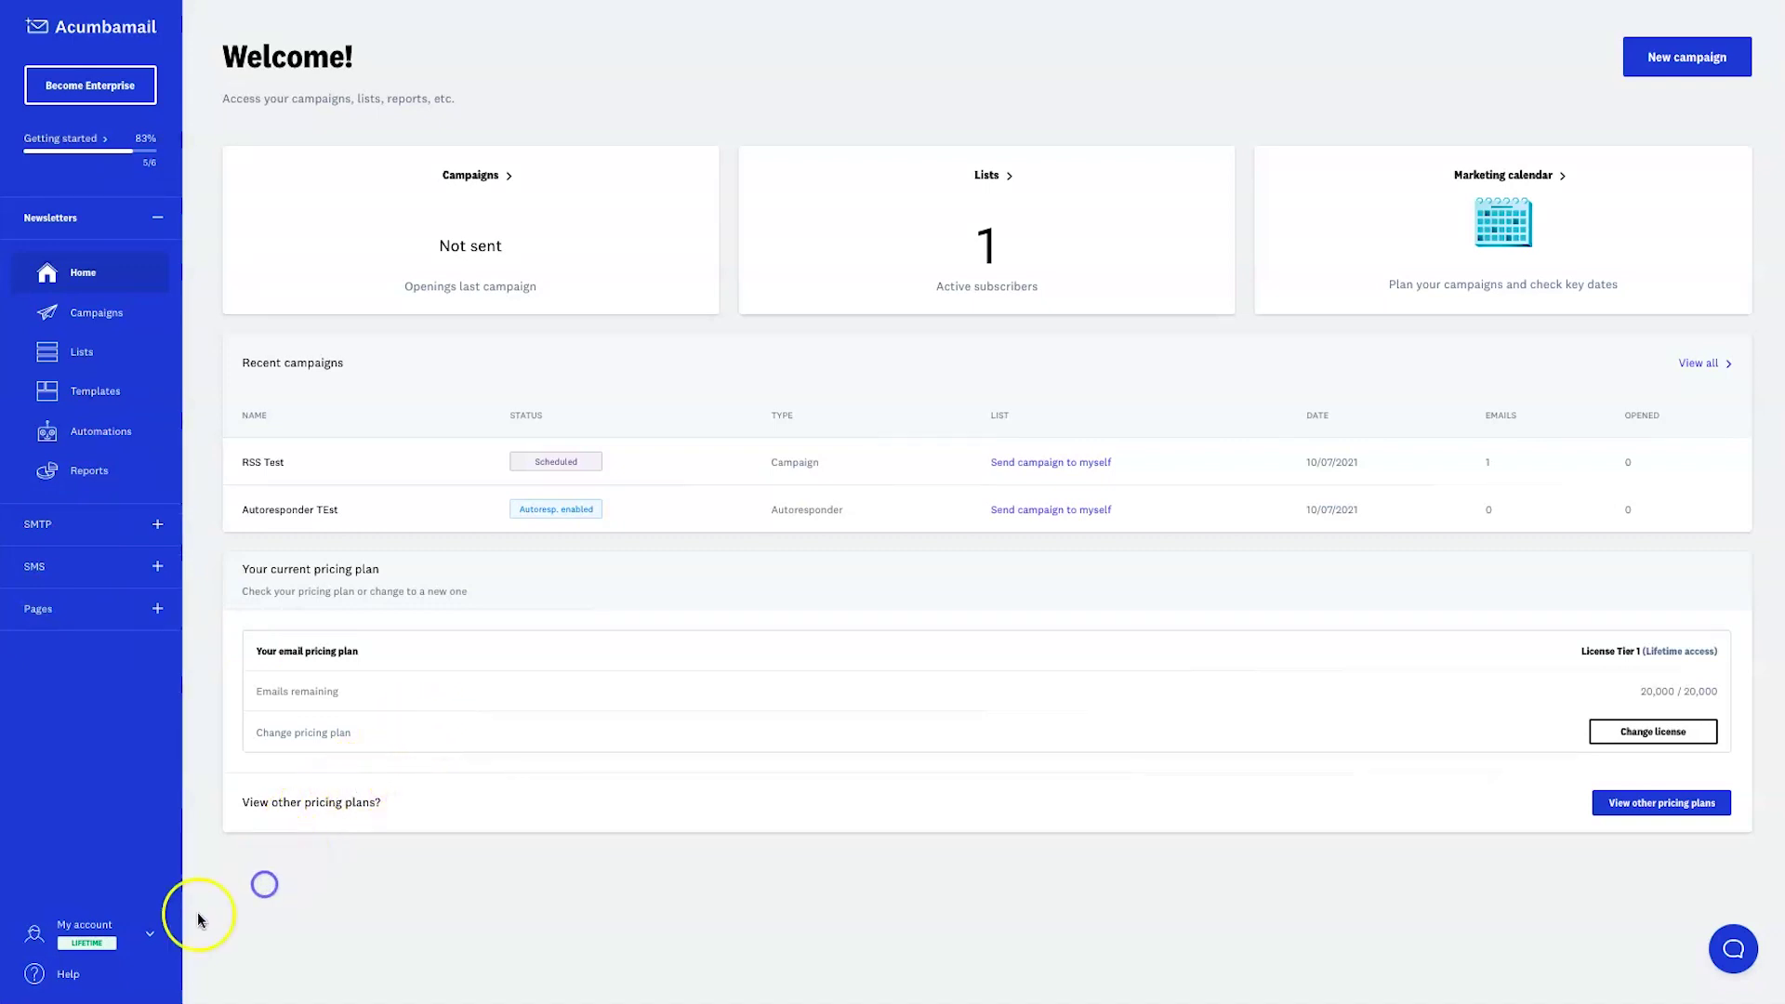
Step: Look over the account options in the Acumbamail dashboard, and open the campaigns list to review the existing campaigns
{"action": "left_click", "coordinate": [151, 935]}
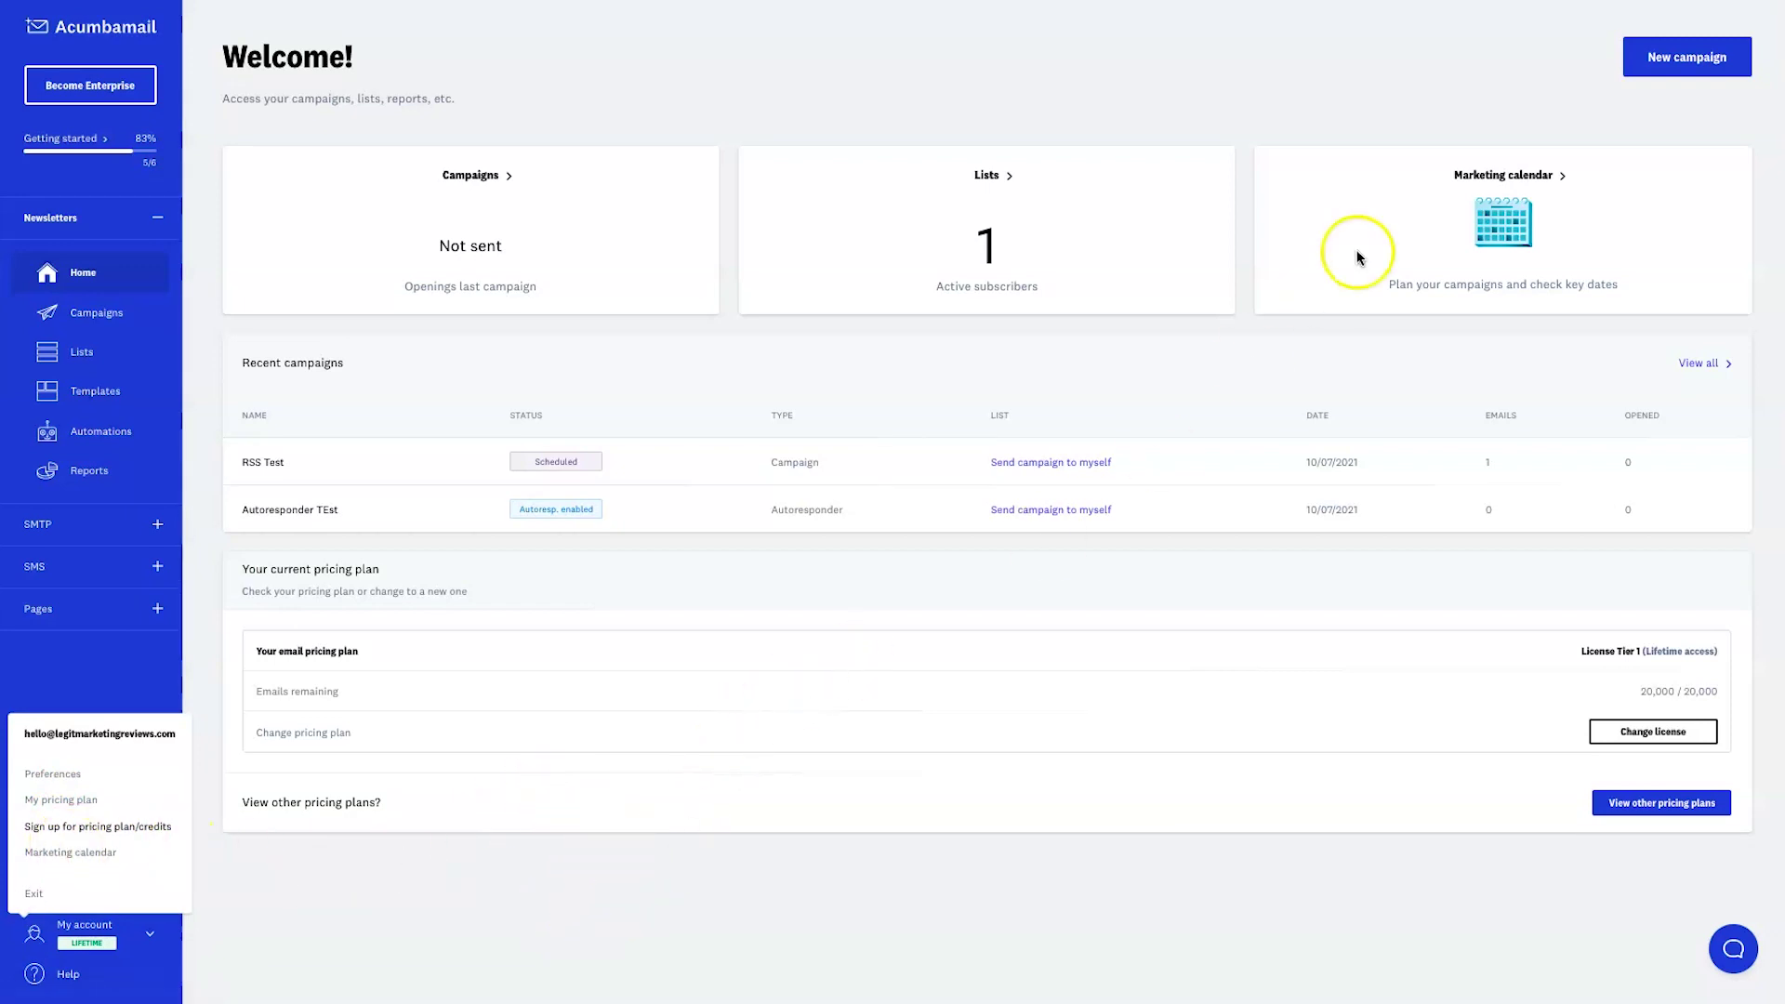
{"action": "left_click", "coordinate": [1402, 67]}
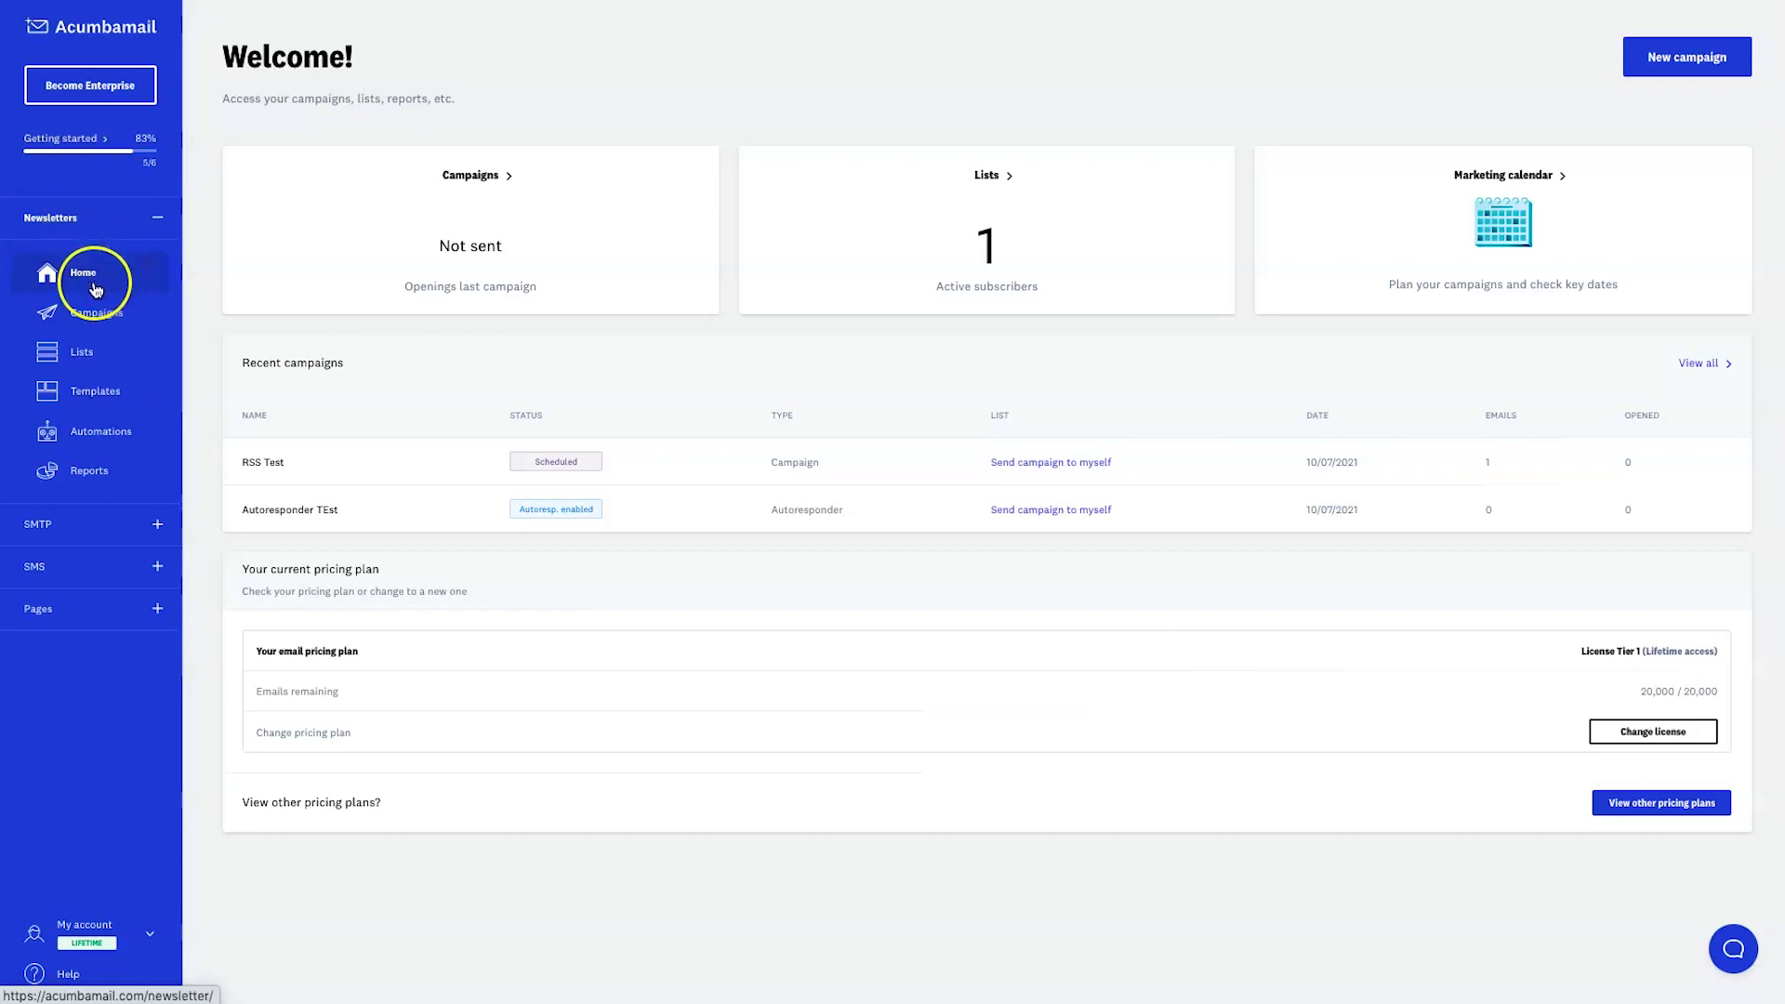
{"action": "left_click", "coordinate": [105, 319]}
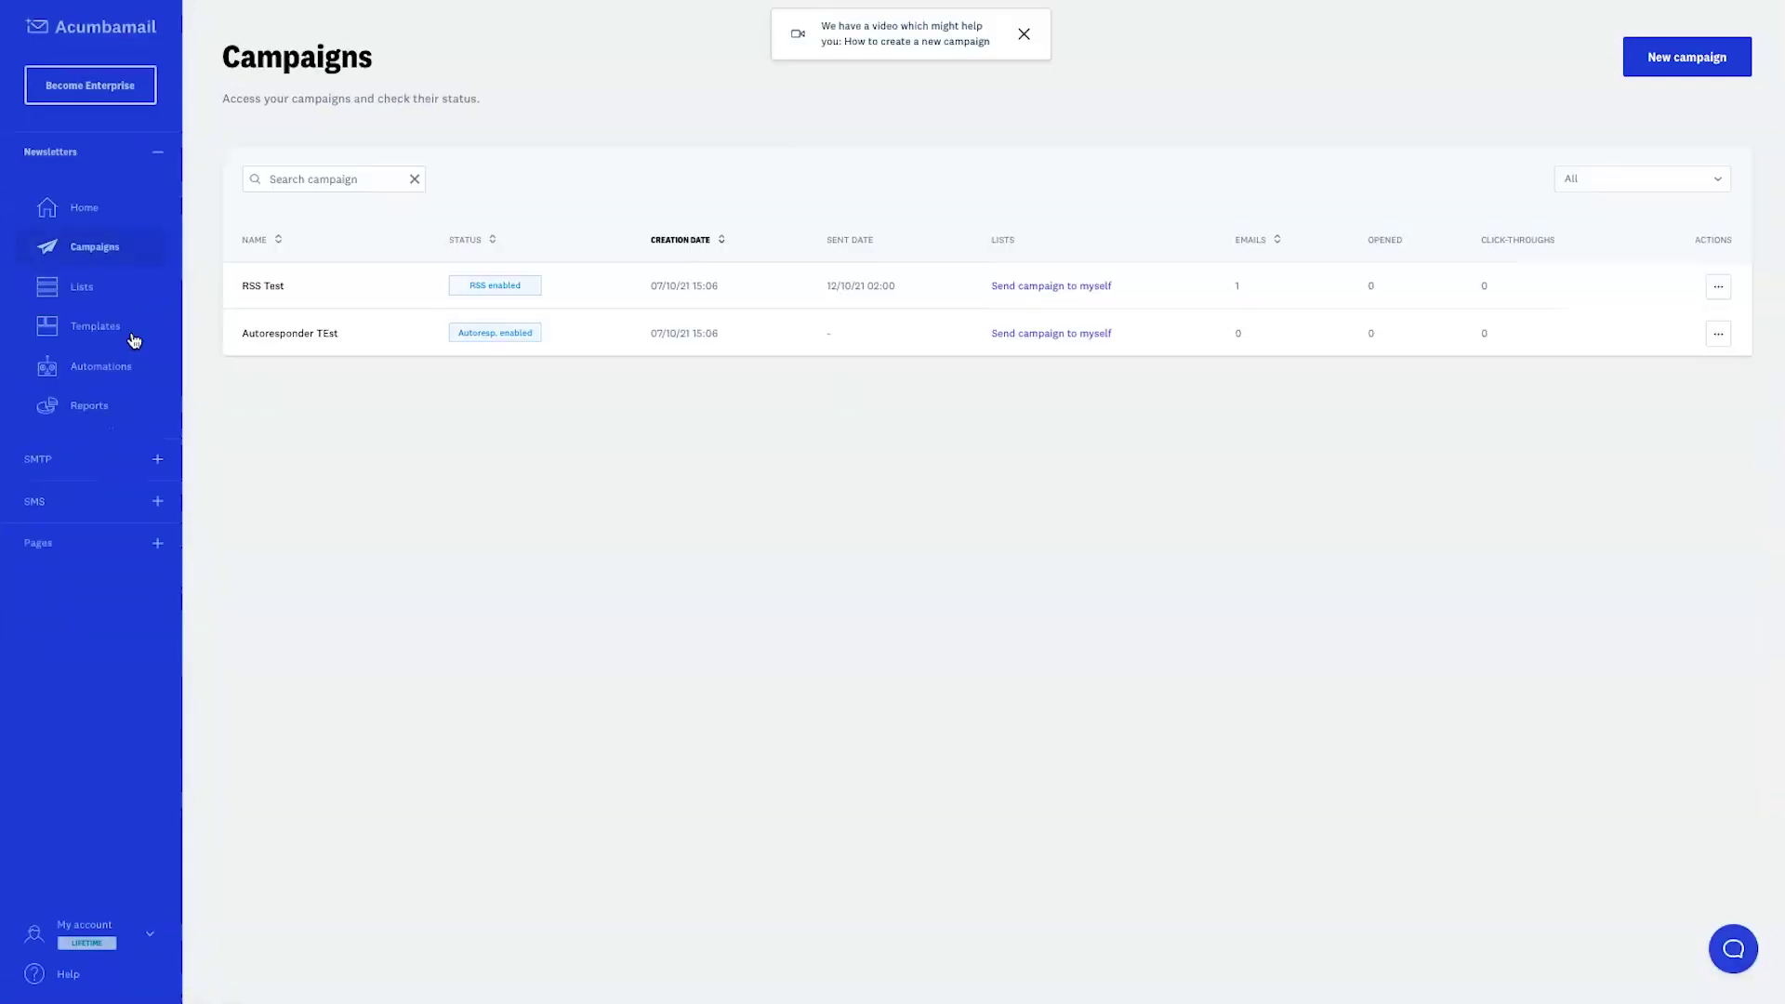
{"action": "left_click_drag", "start_coordinate": [342, 346], "coordinate": [232, 270]}
{"action": "left_click", "coordinate": [337, 347]}
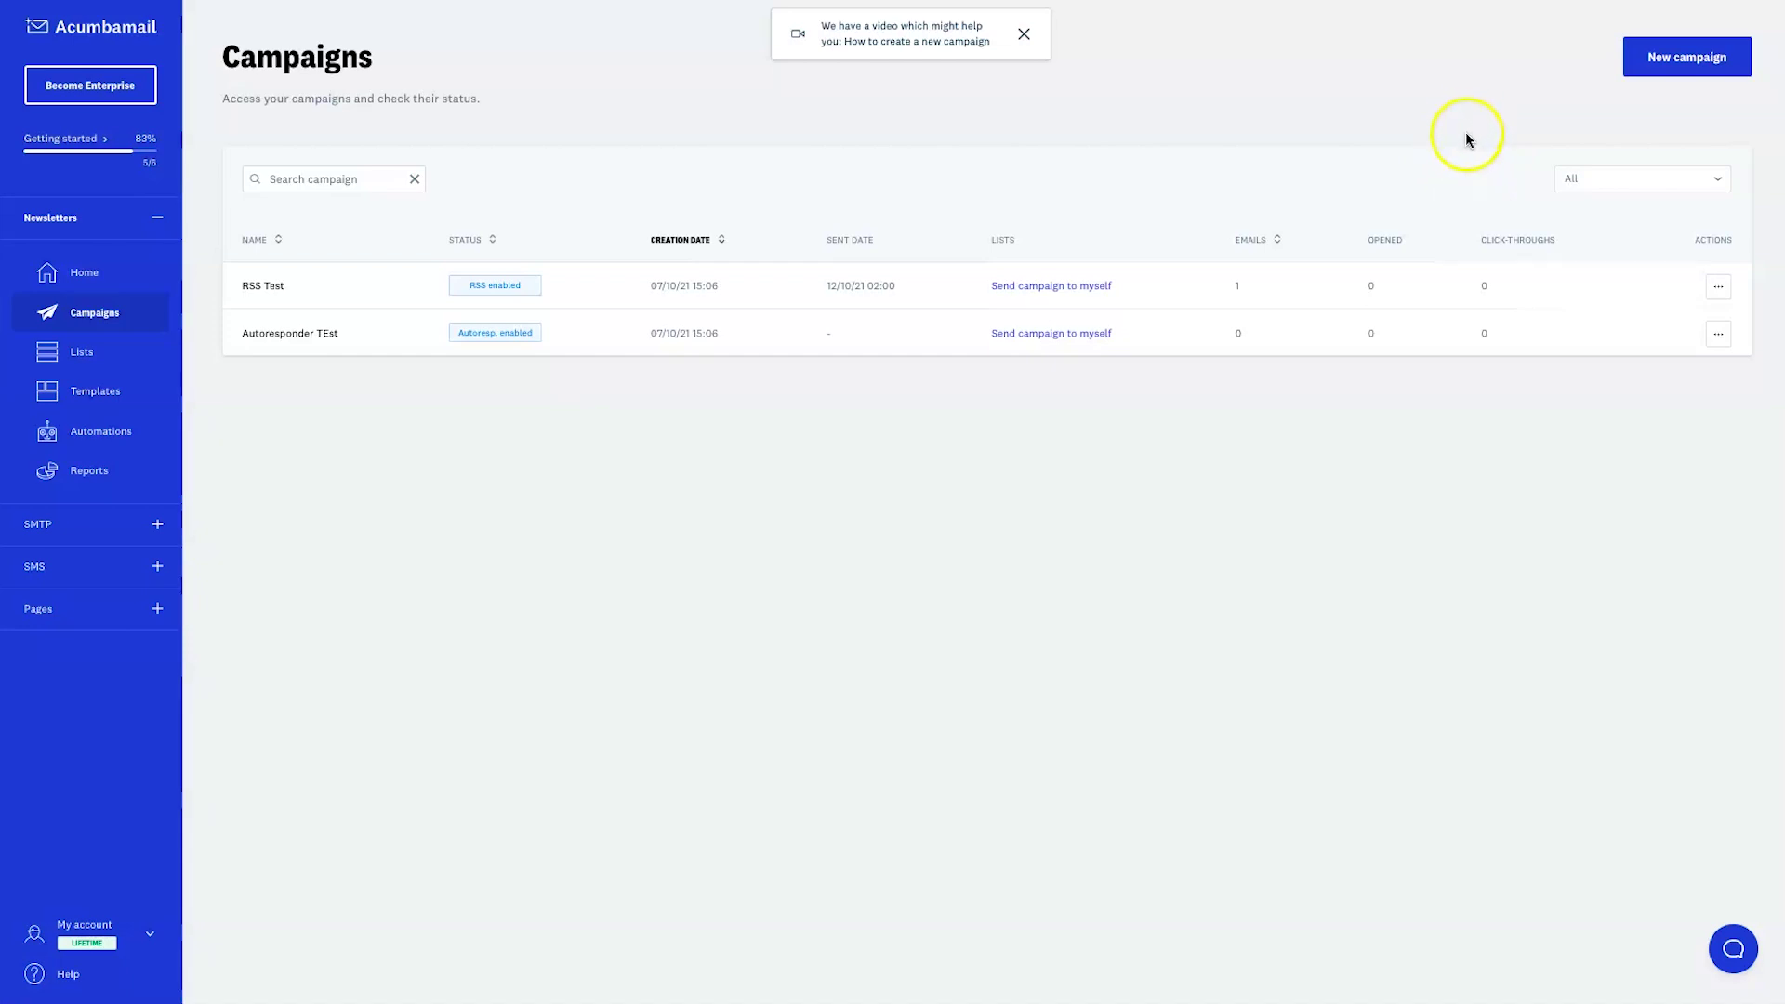
Step: Create a new campaign of the Autoresponder type
{"action": "left_click", "coordinate": [1688, 65]}
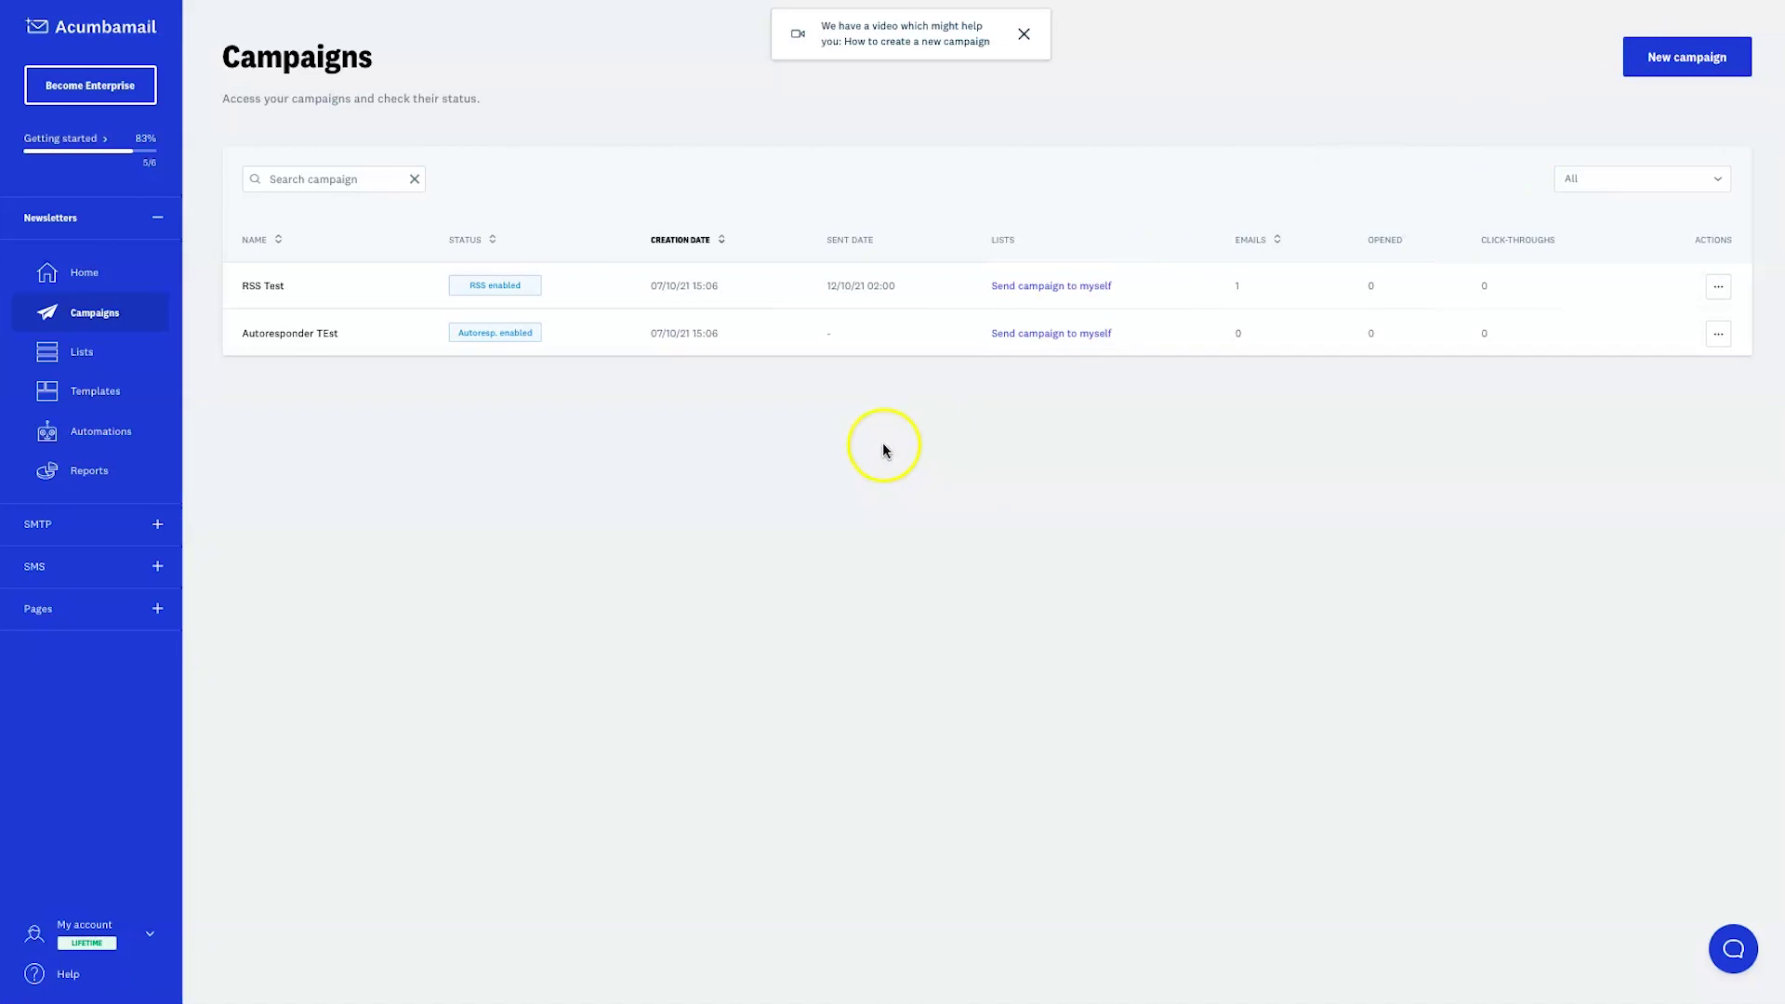
{"action": "left_click", "coordinate": [1655, 61]}
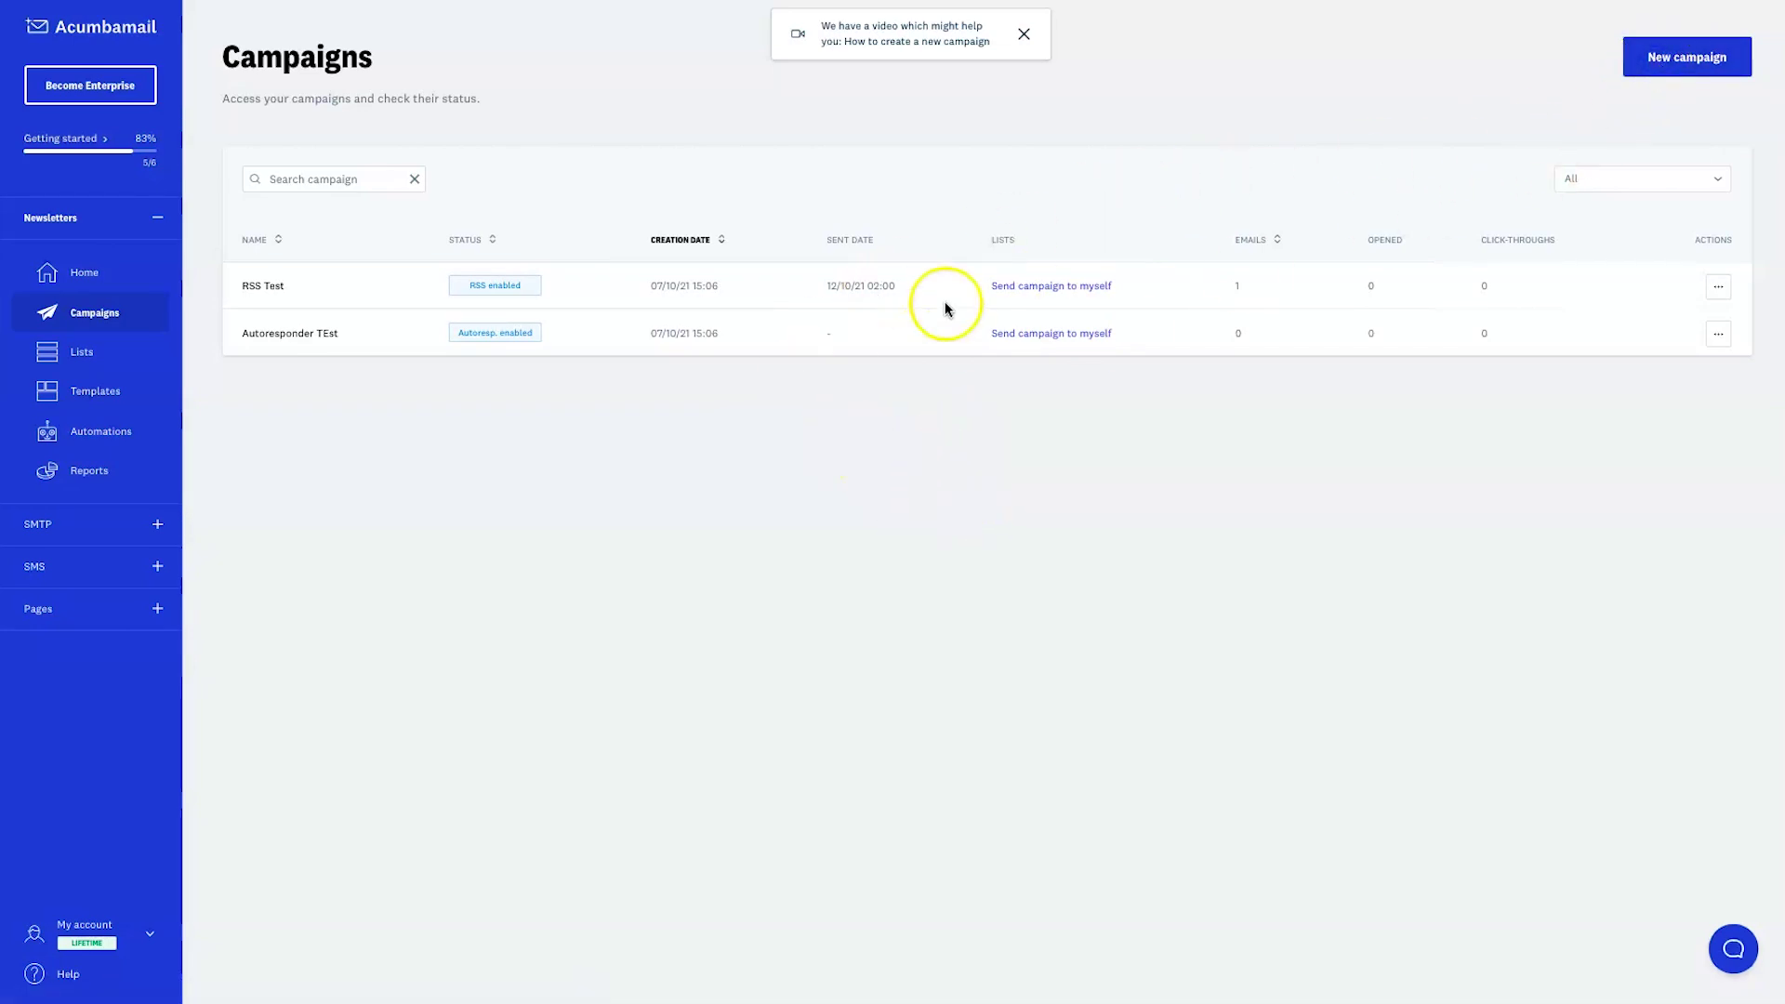
{"action": "left_click", "coordinate": [1674, 57]}
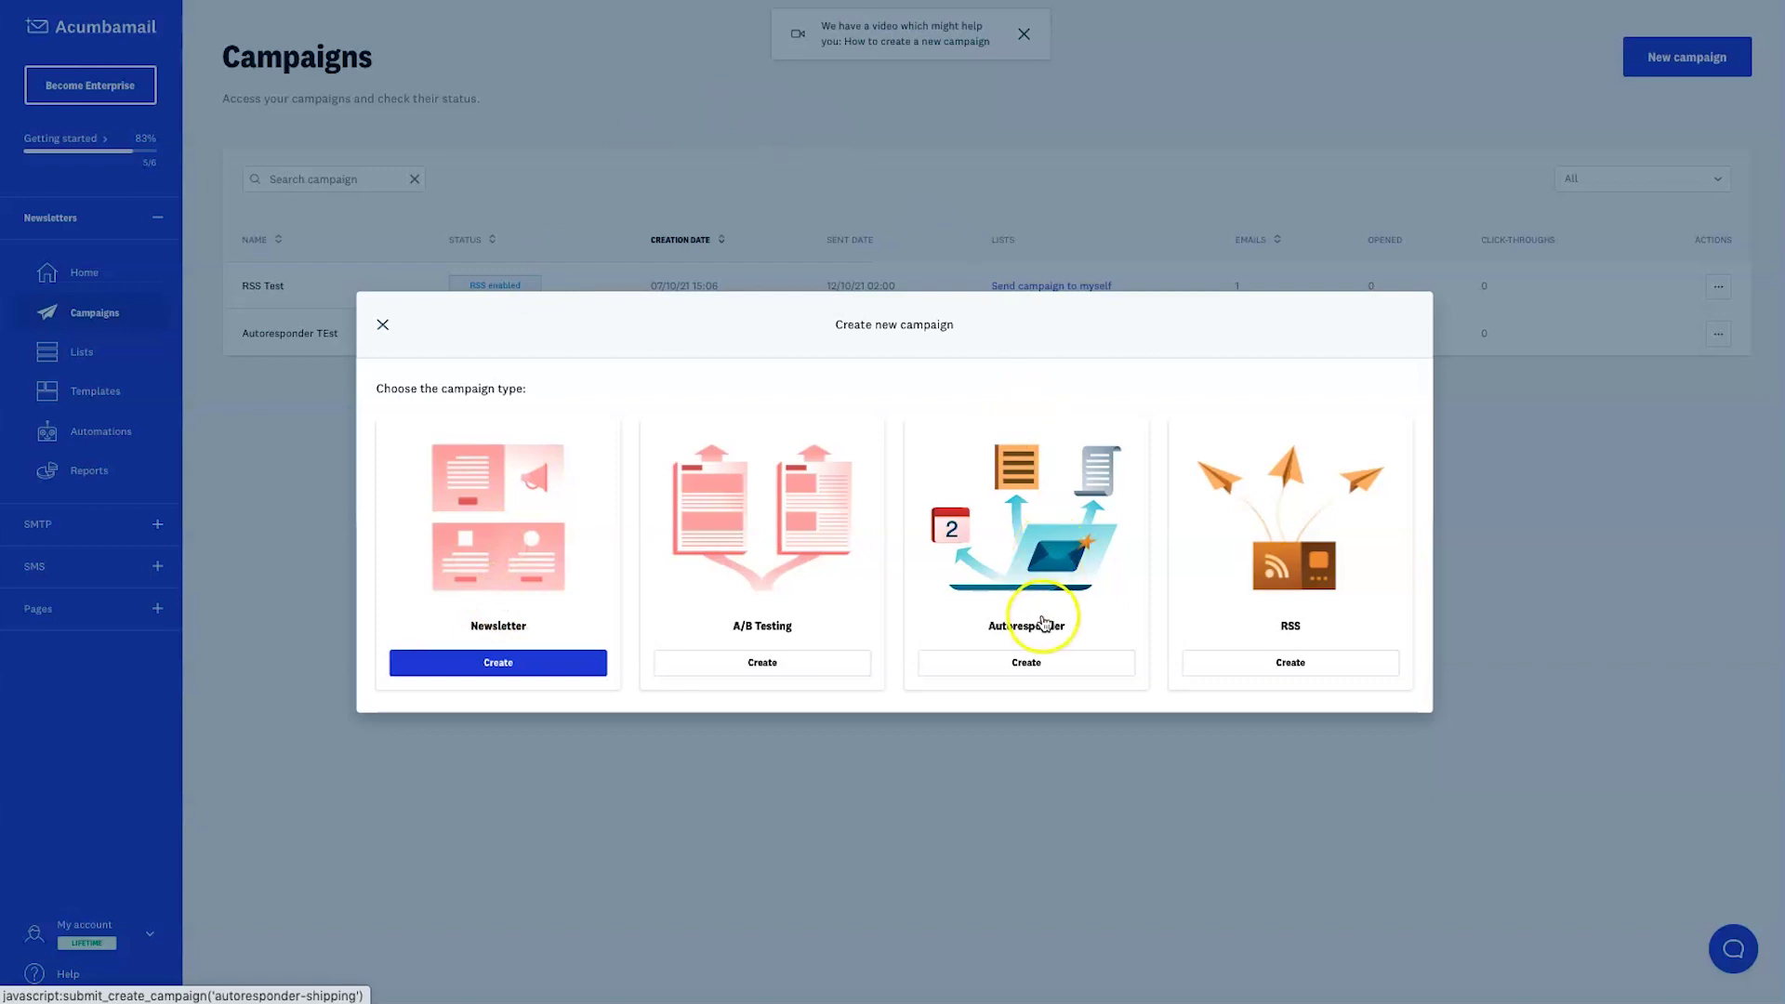
{"action": "left_click", "coordinate": [1004, 660]}
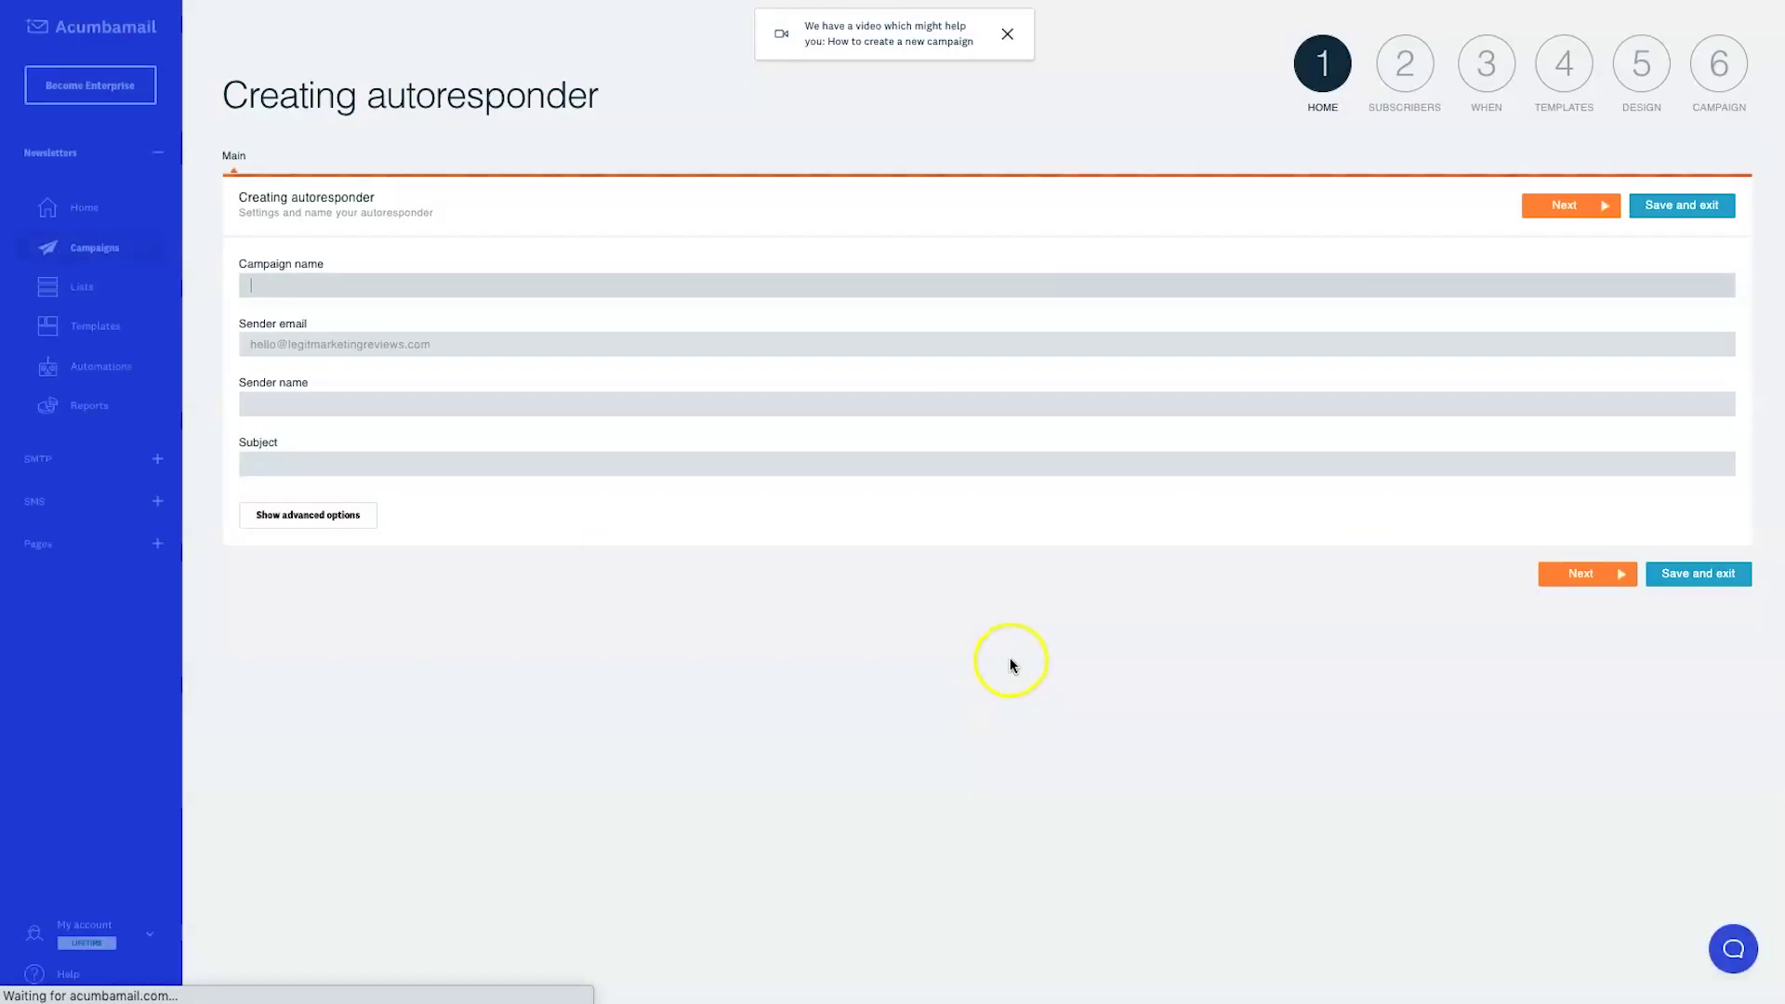
Step: Name the campaign "For My YouTube Subscribers", enter the sender's name, and set the subject to "It's great to have you join me"
{"action": "left_click", "coordinate": [384, 278]}
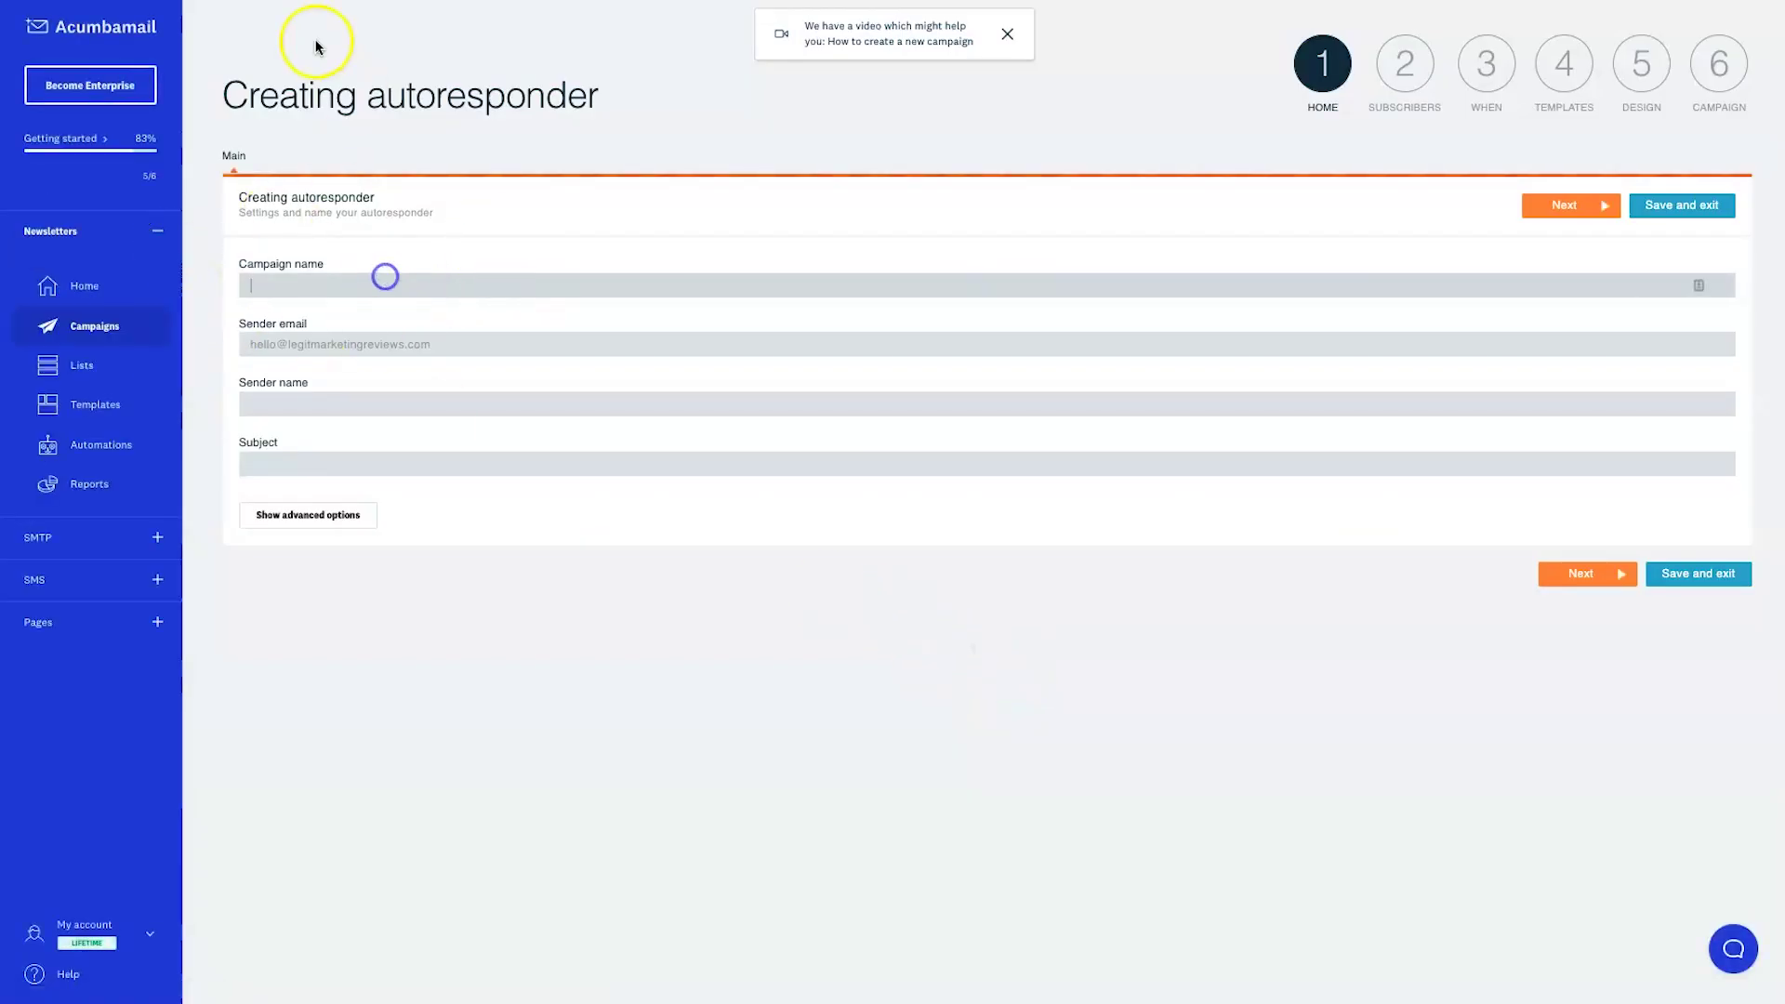
{"action": "left_click", "coordinate": [450, 287]}
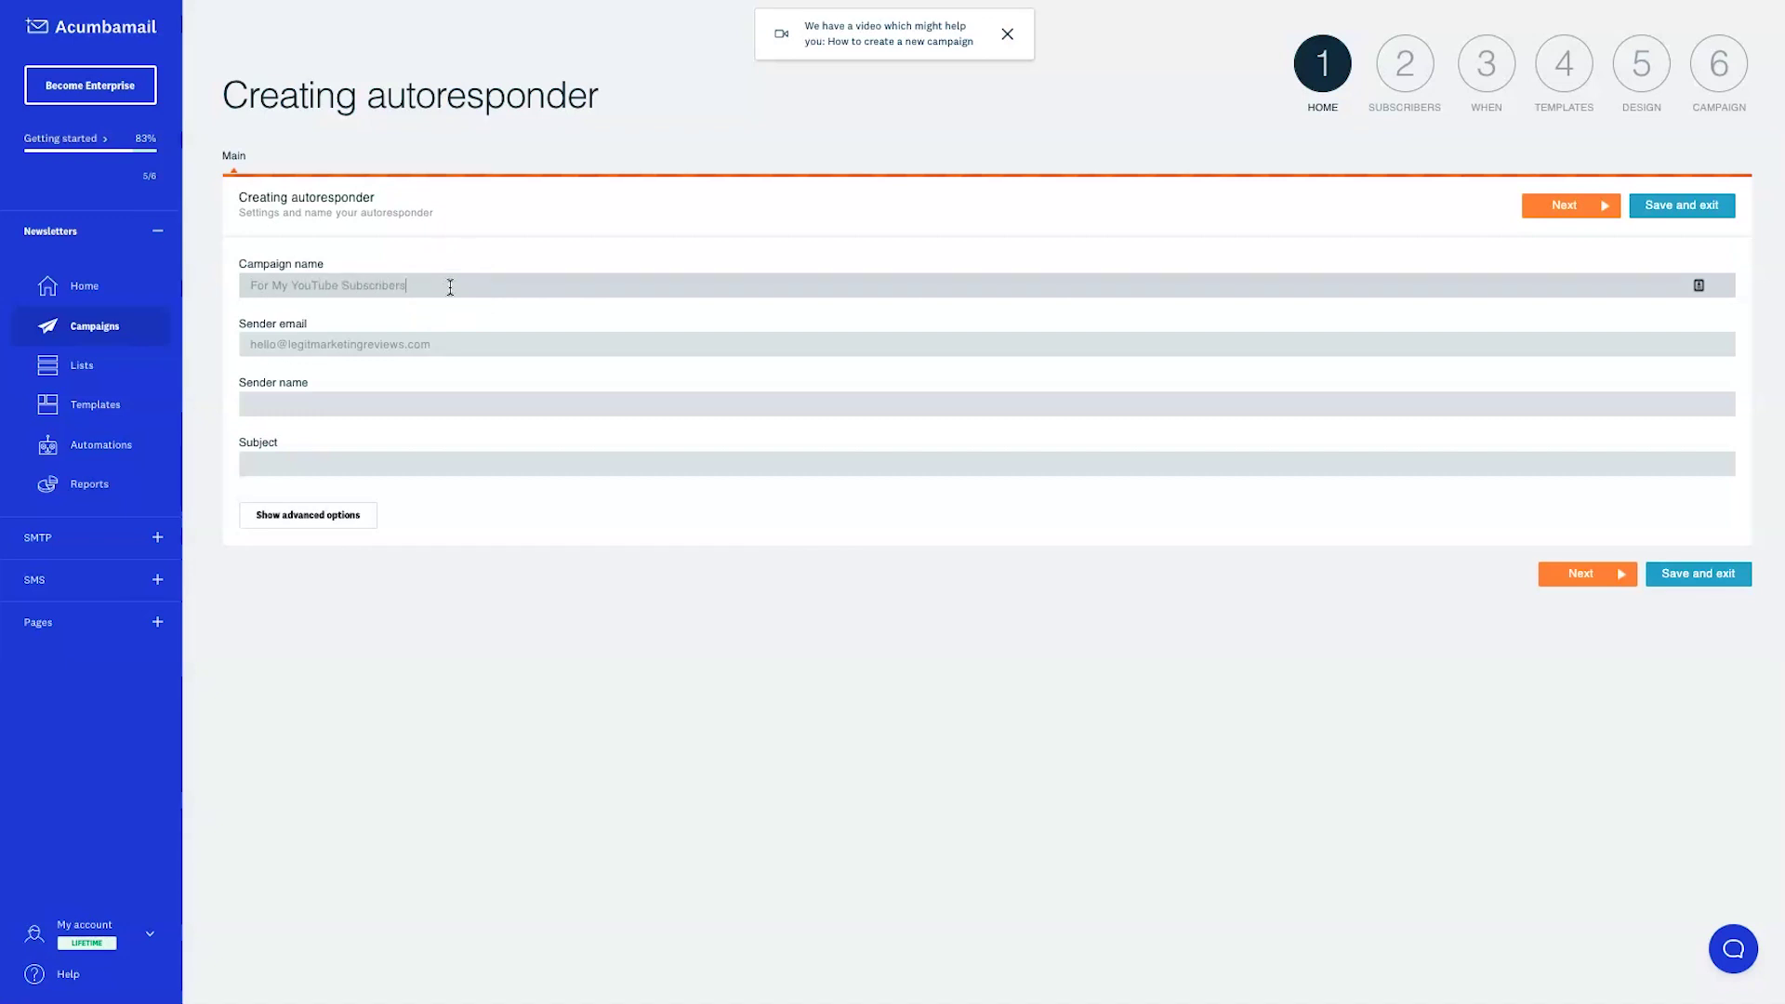
{"action": "left_click", "coordinate": [518, 347]}
{"action": "left_click", "coordinate": [464, 398]}
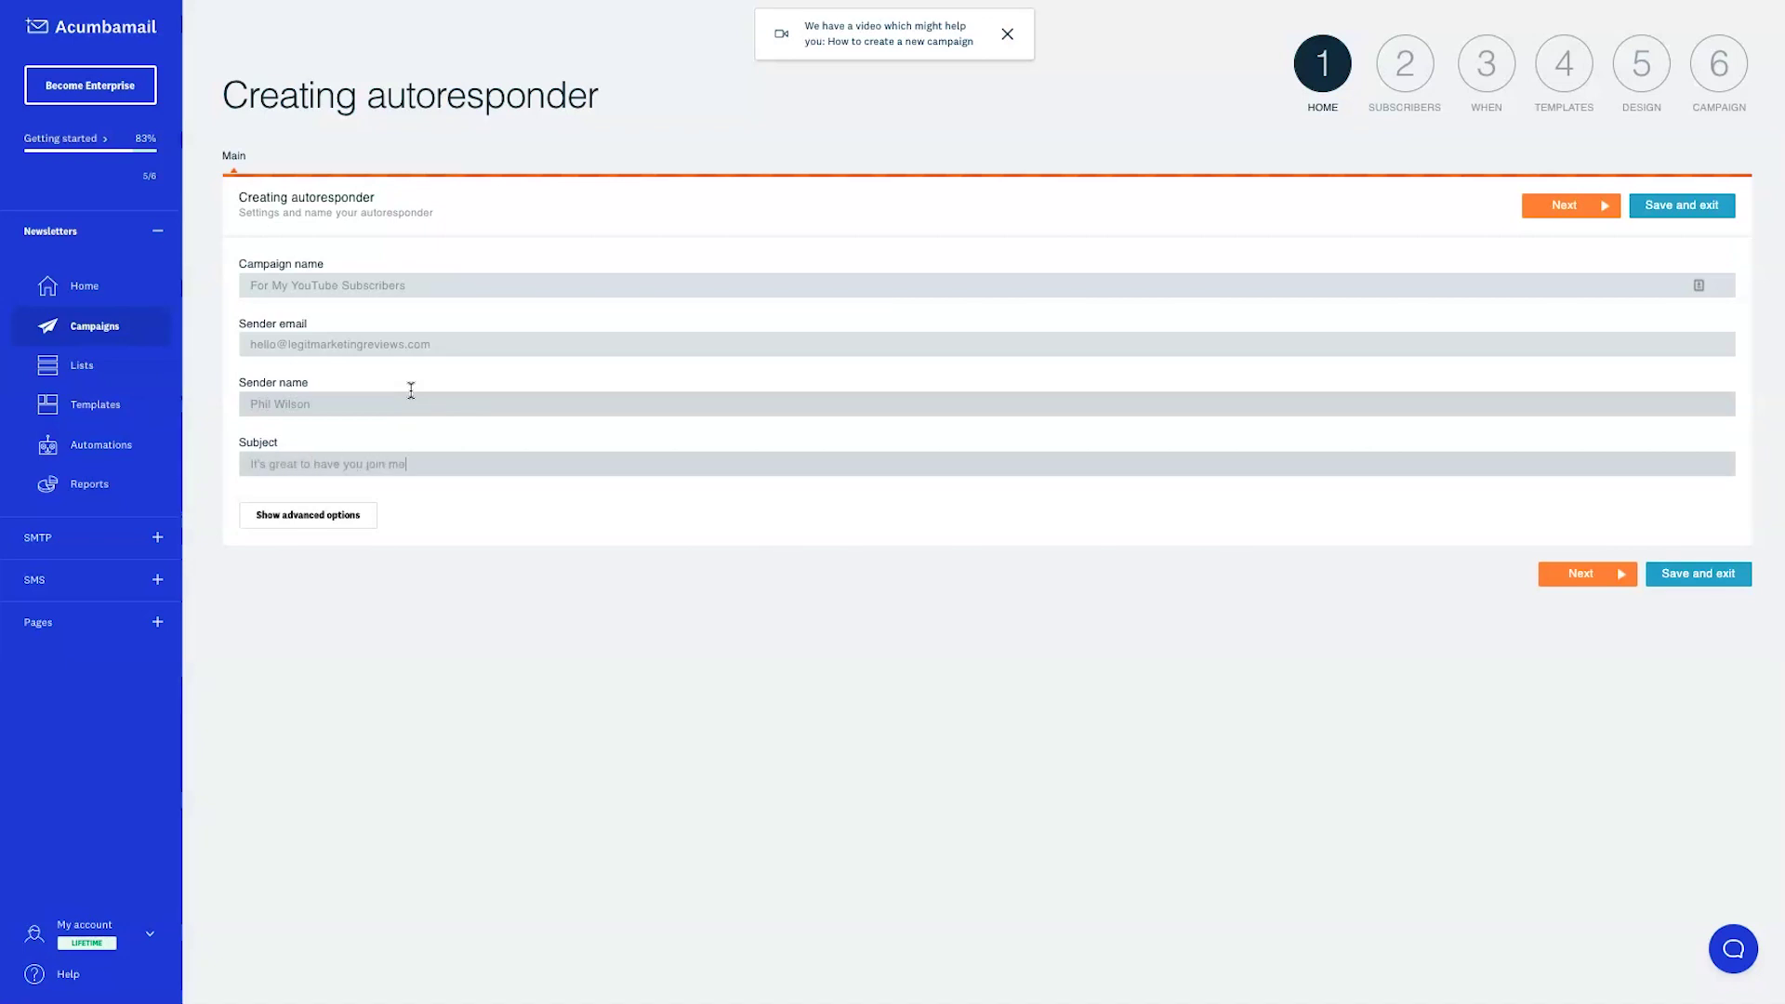
Step: Show the autoresponder's advanced options, leave the pre-header empty, and continue to the subscribers stage
{"action": "left_click", "coordinate": [339, 513]}
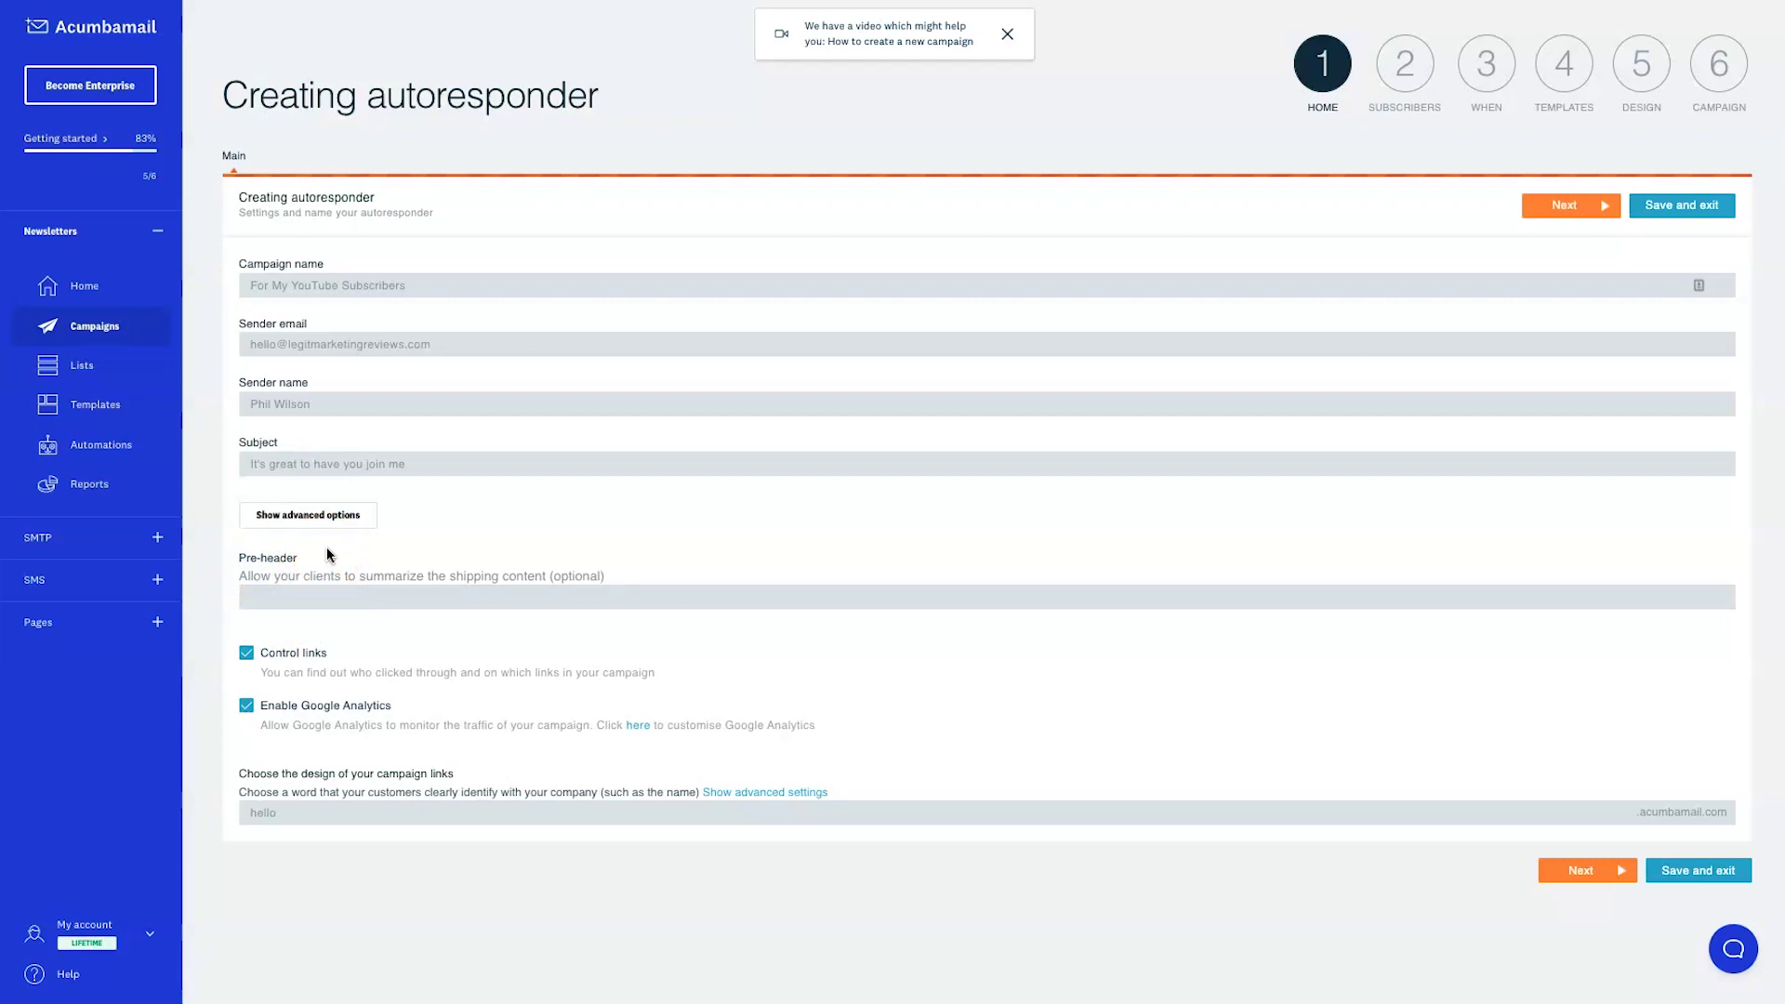
{"action": "left_click", "coordinate": [344, 603]}
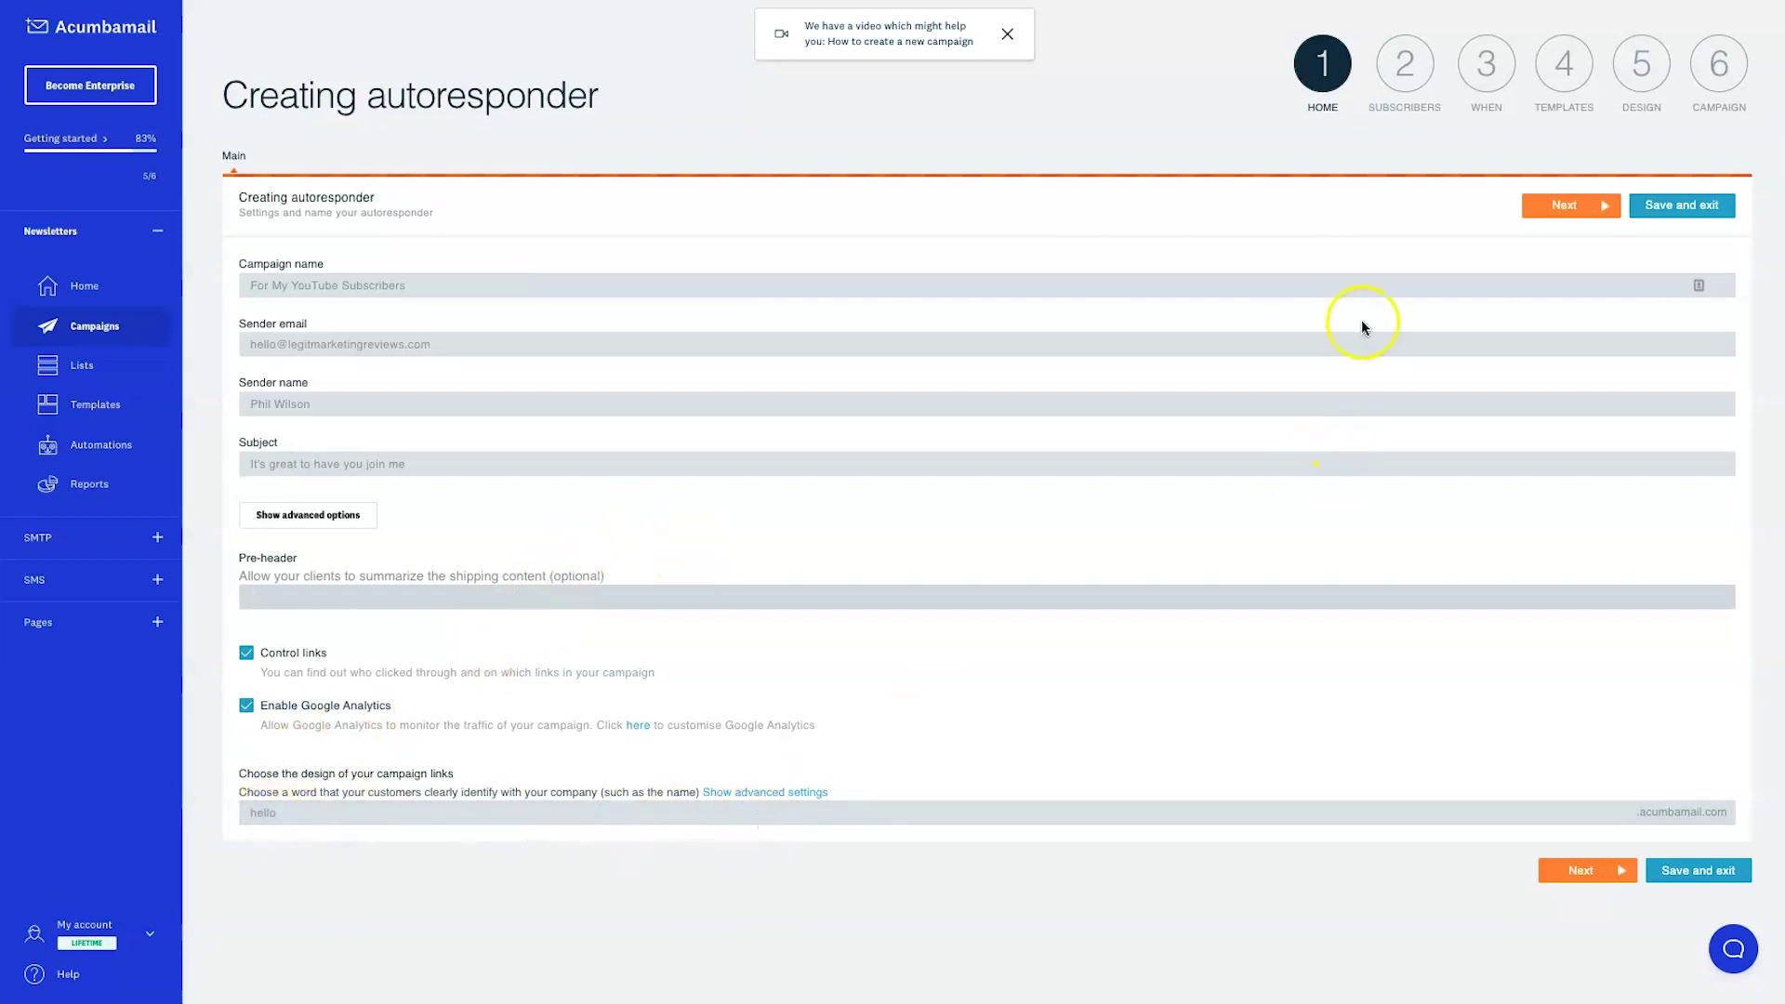
{"action": "left_click", "coordinate": [1559, 208]}
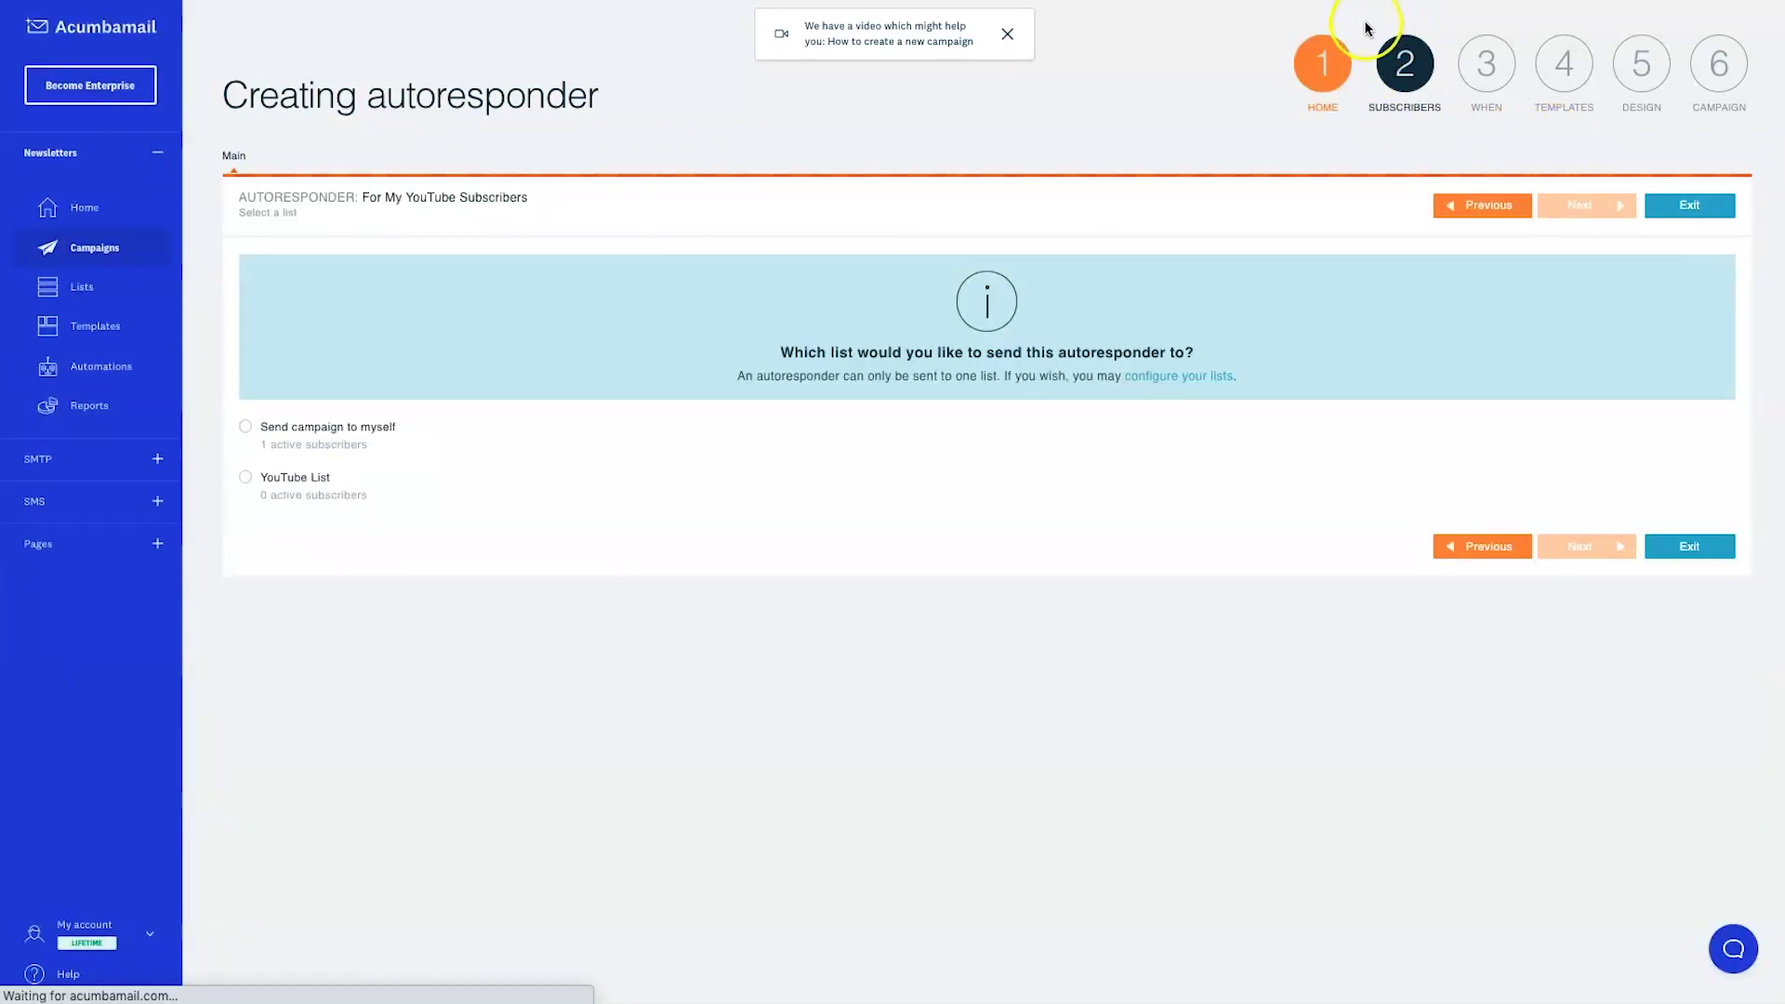
Step: Choose the "Send campaign to myself" list for the autoresponder and continue to the trigger settings
{"action": "left_click_drag", "start_coordinate": [1291, 76], "coordinate": [1687, 81]}
{"action": "left_click", "coordinate": [1714, 136]}
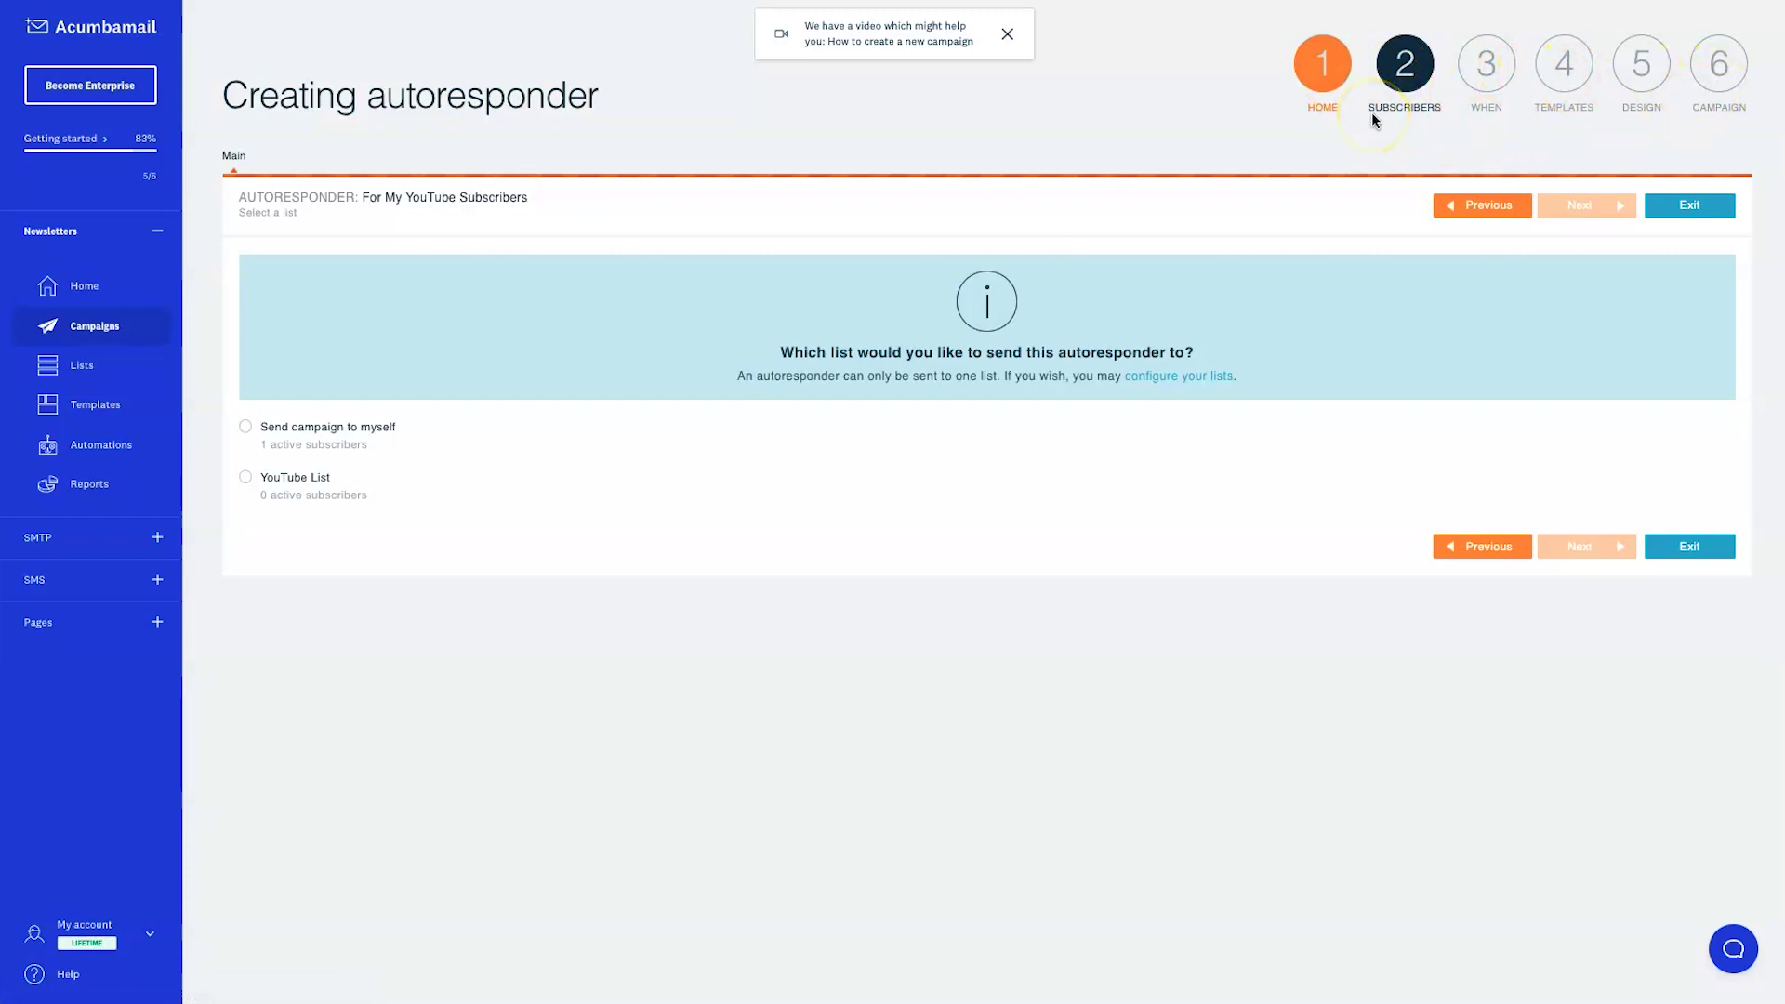
{"action": "left_click", "coordinate": [327, 428]}
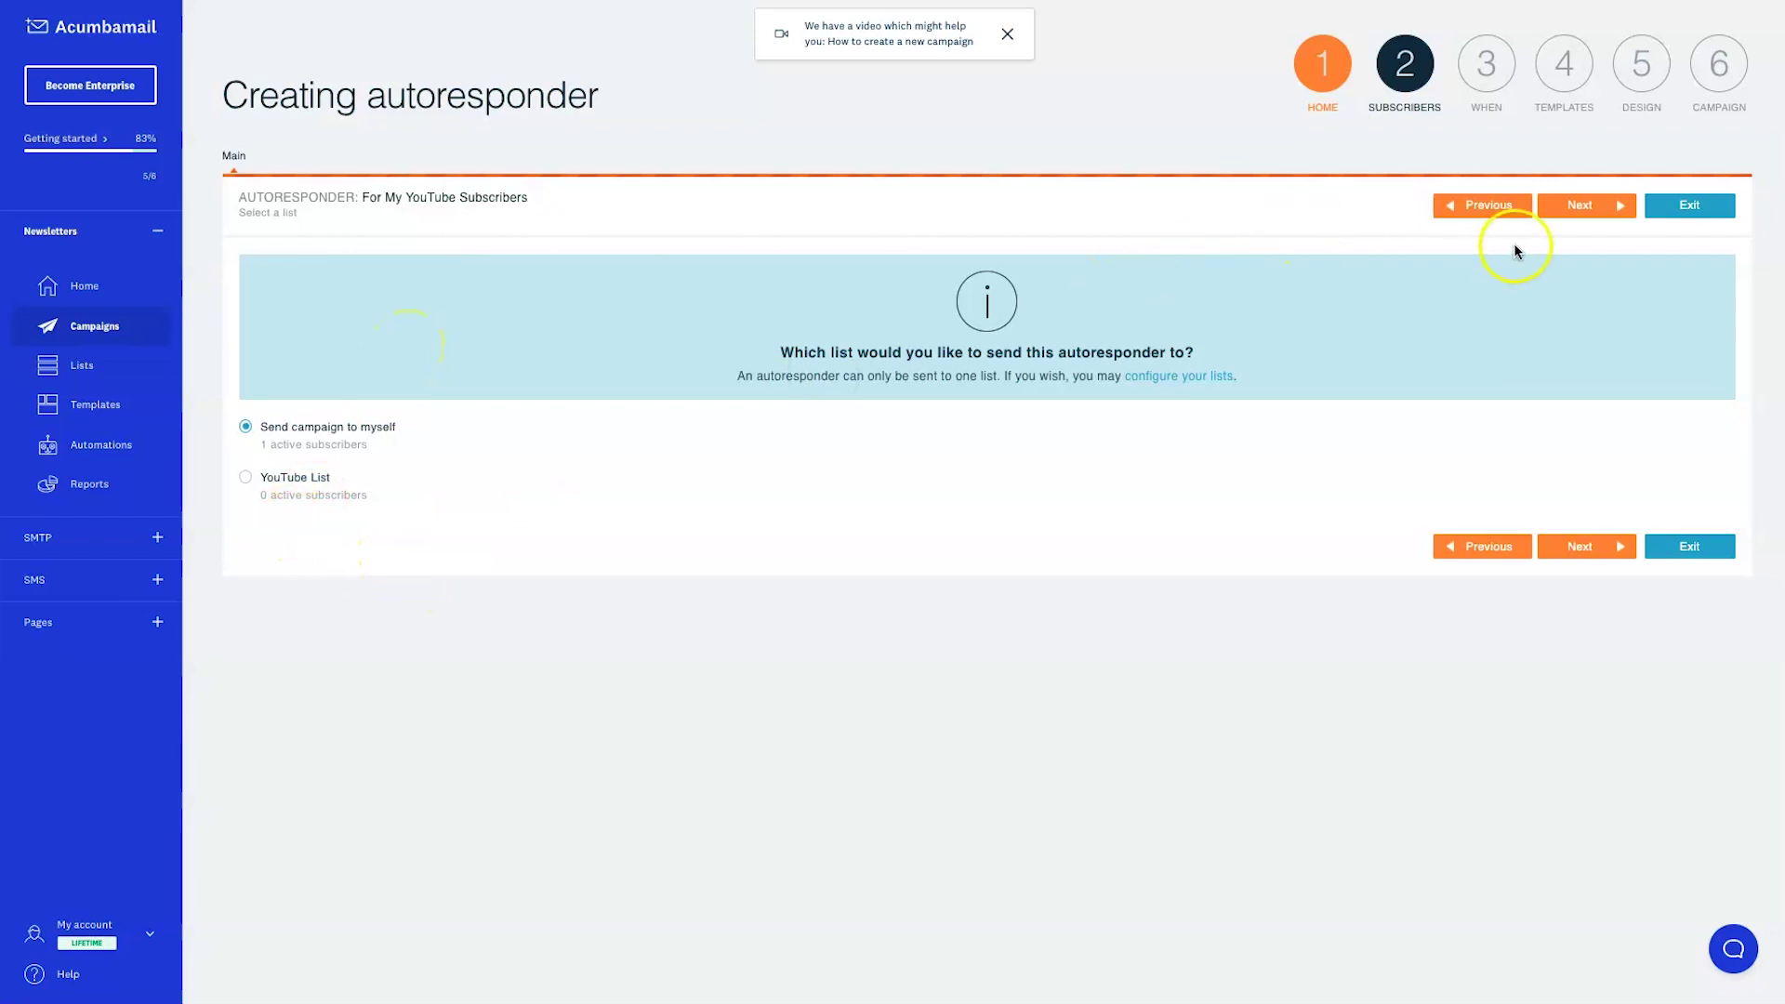
{"action": "left_click", "coordinate": [1564, 205]}
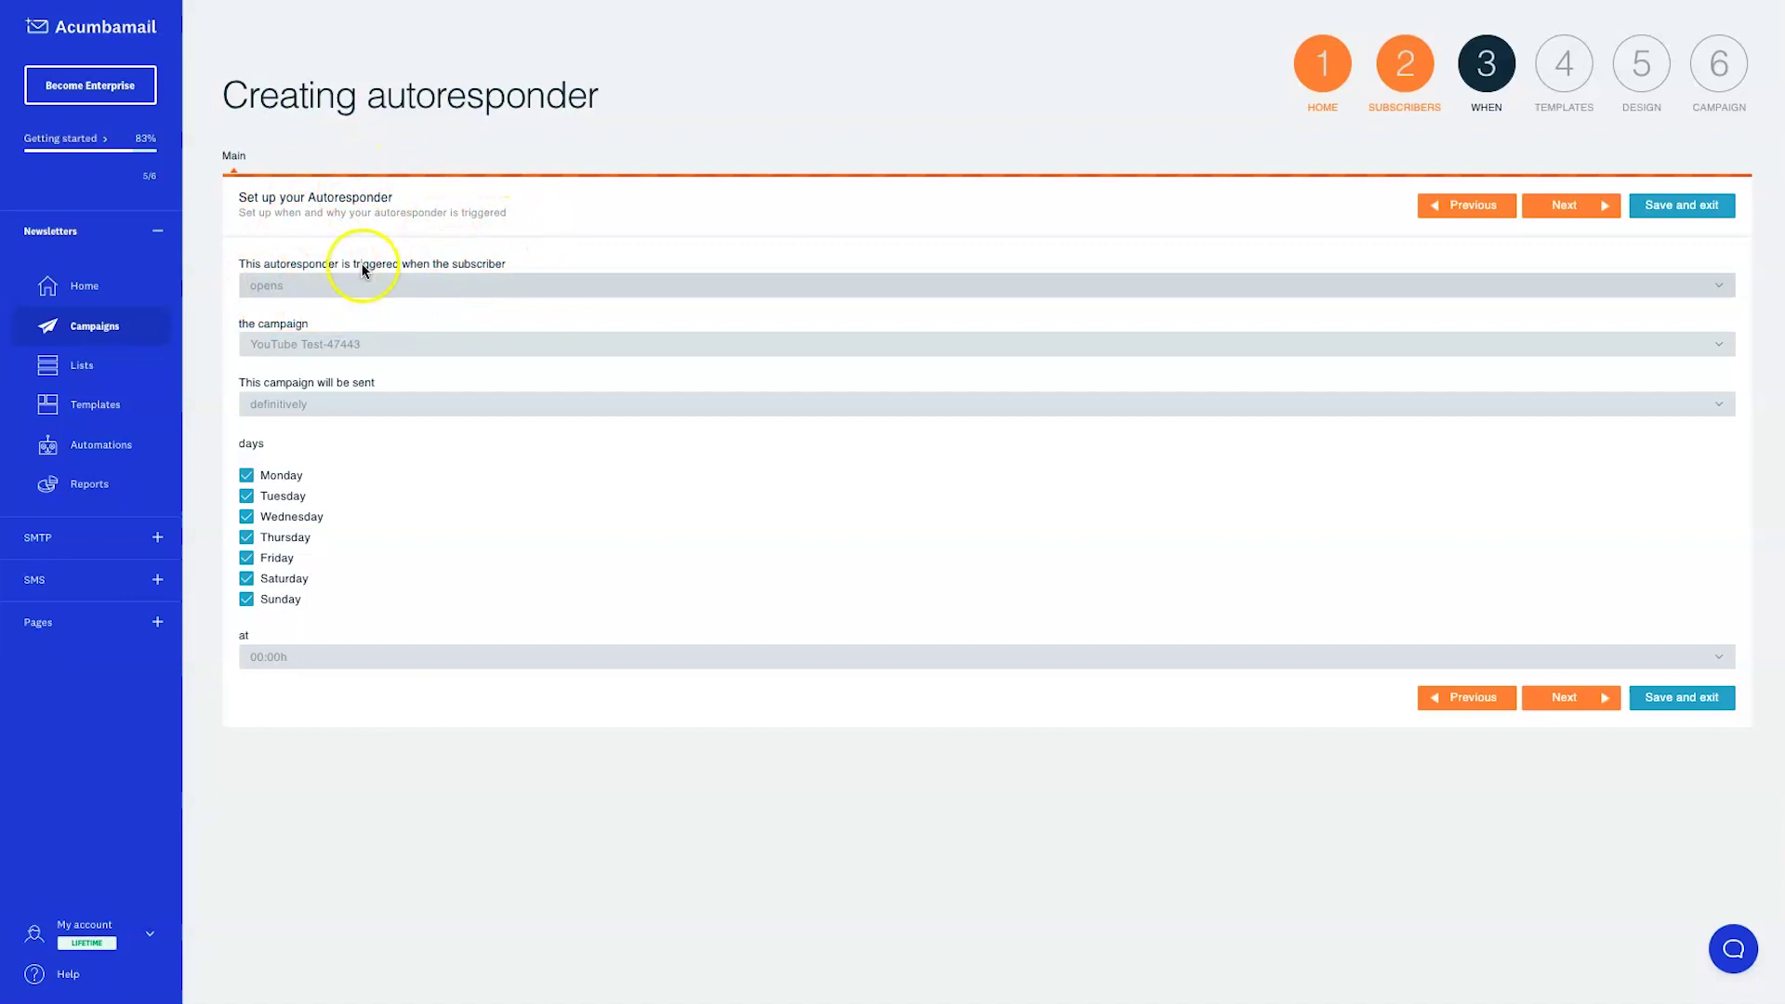
Step: Trigger the autoresponder when the subscriber "has been subscribed in the selected list", and restrict it to new subscribers only
{"action": "left_click", "coordinate": [312, 288]}
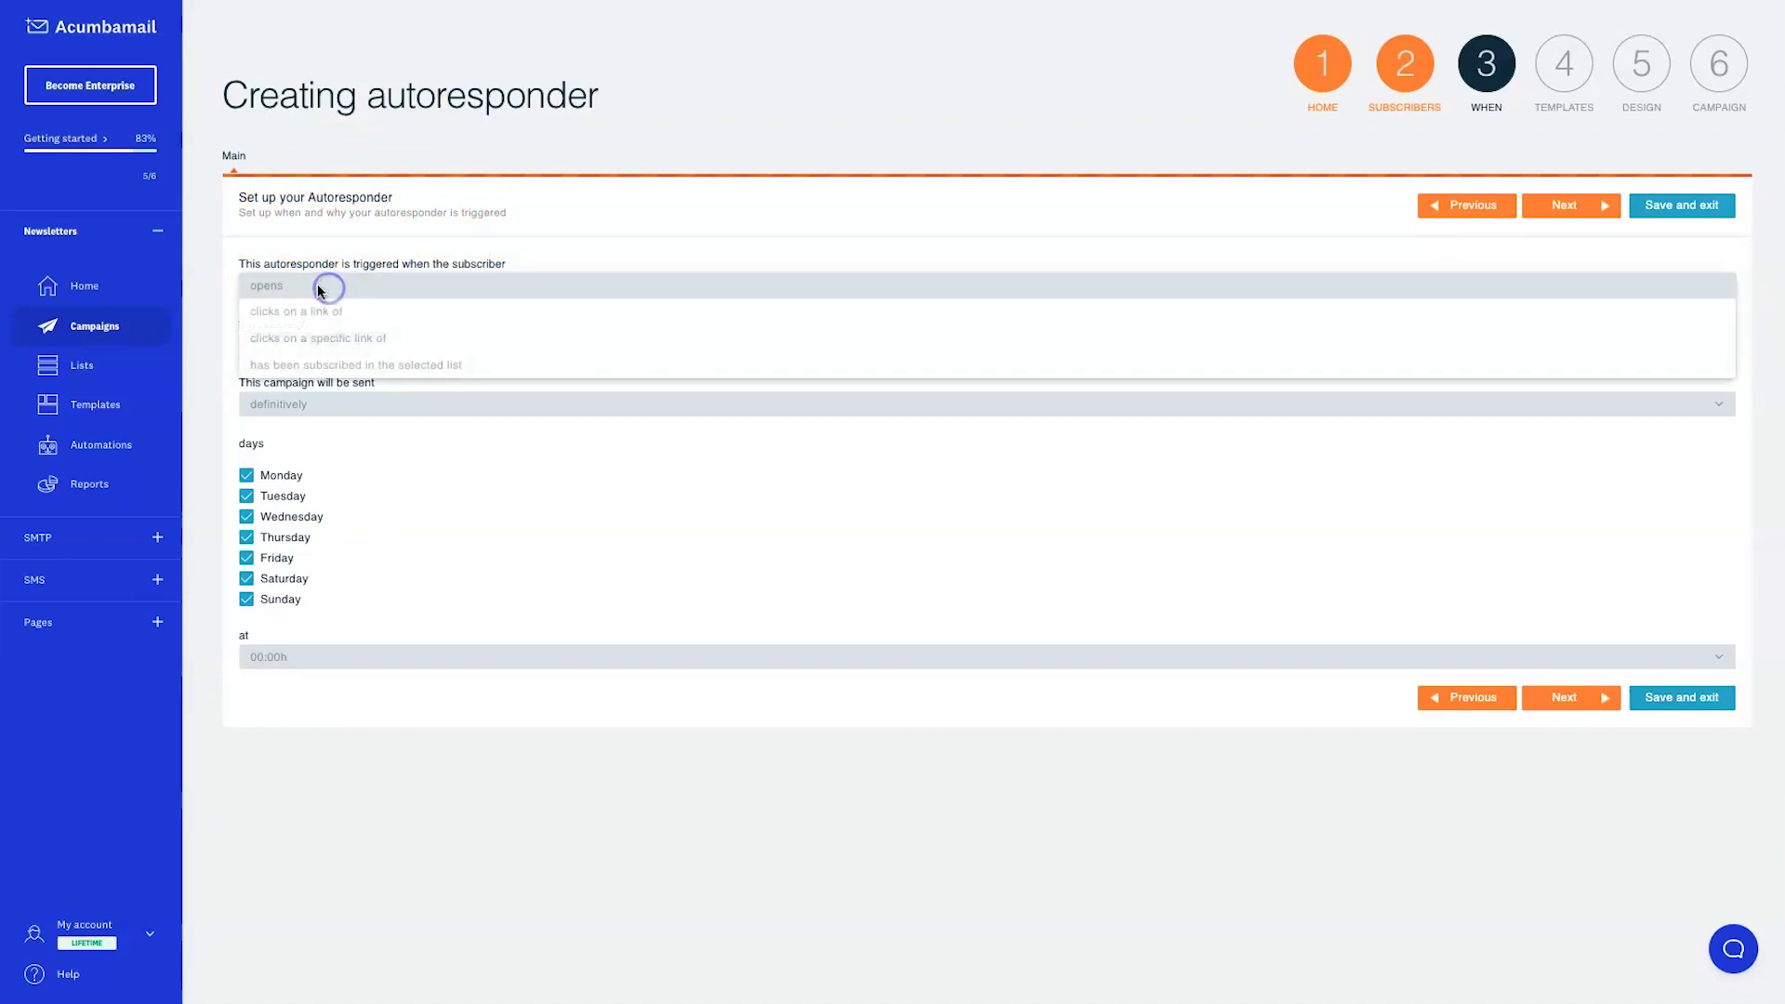
{"action": "left_click", "coordinate": [472, 366]}
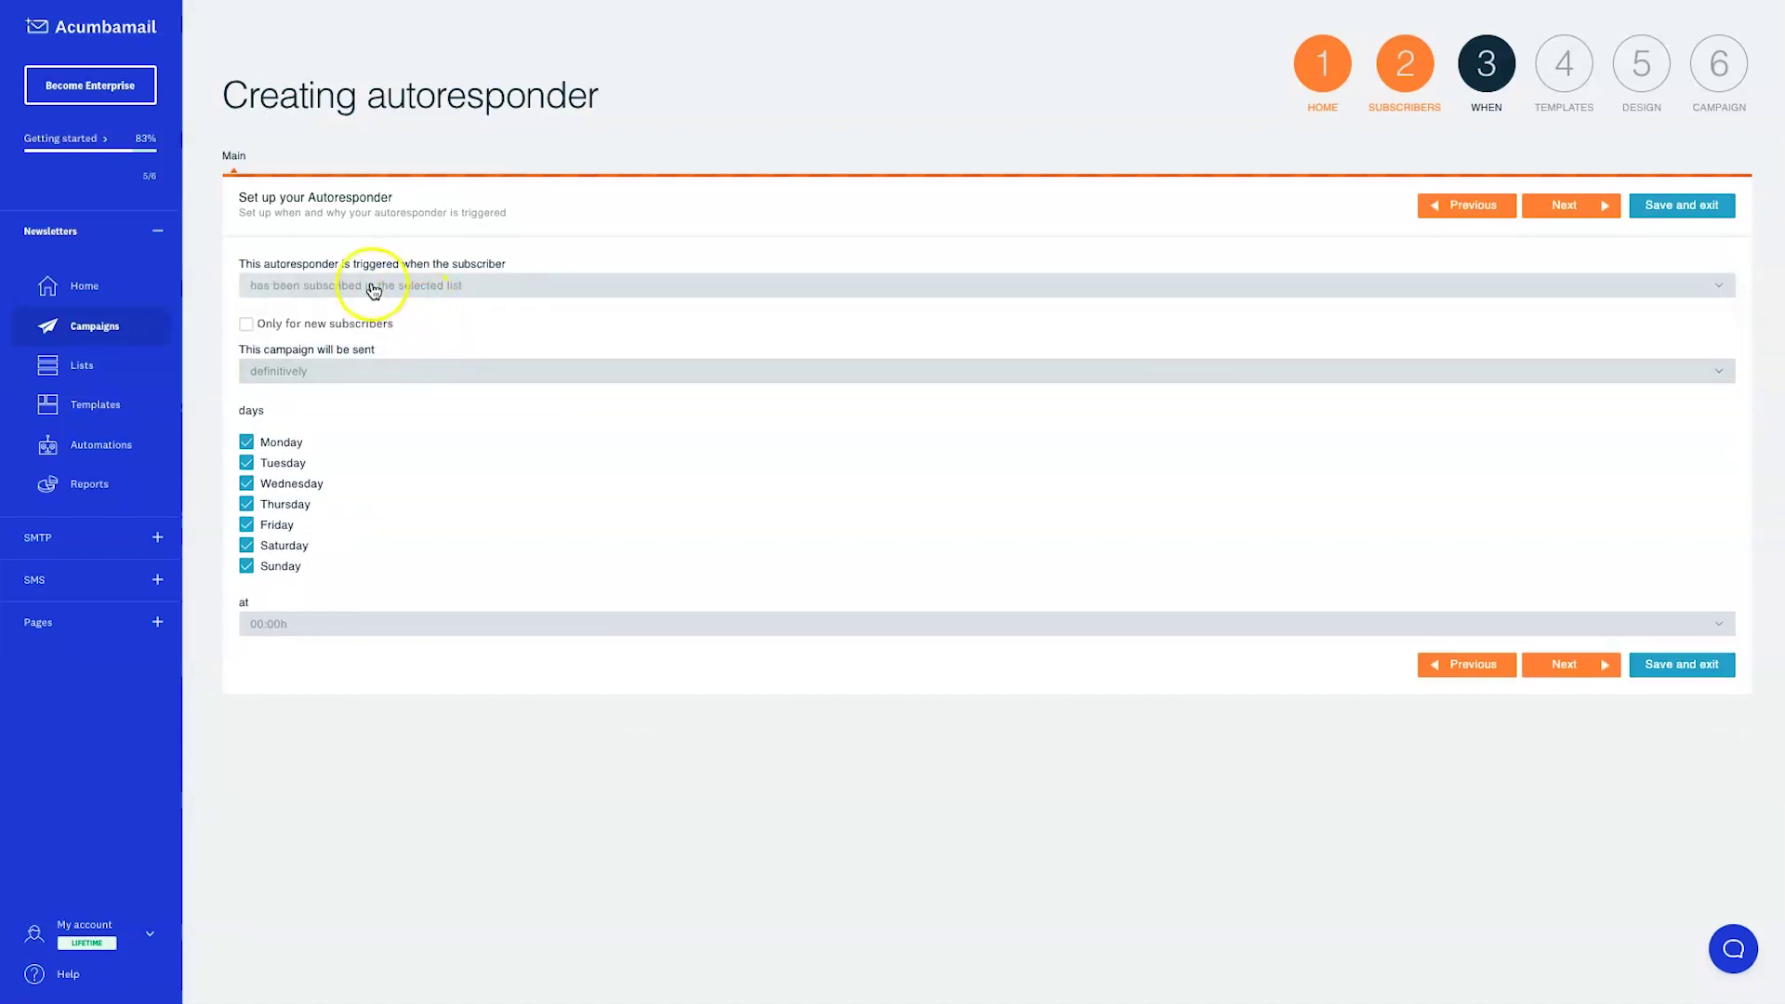
{"action": "left_click", "coordinate": [291, 328]}
{"action": "left_click", "coordinate": [296, 328]}
Step: Check the sending time options, keep "definitively" with all weekdays at 00:00h, and continue to the template selection
{"action": "left_click", "coordinate": [335, 373]}
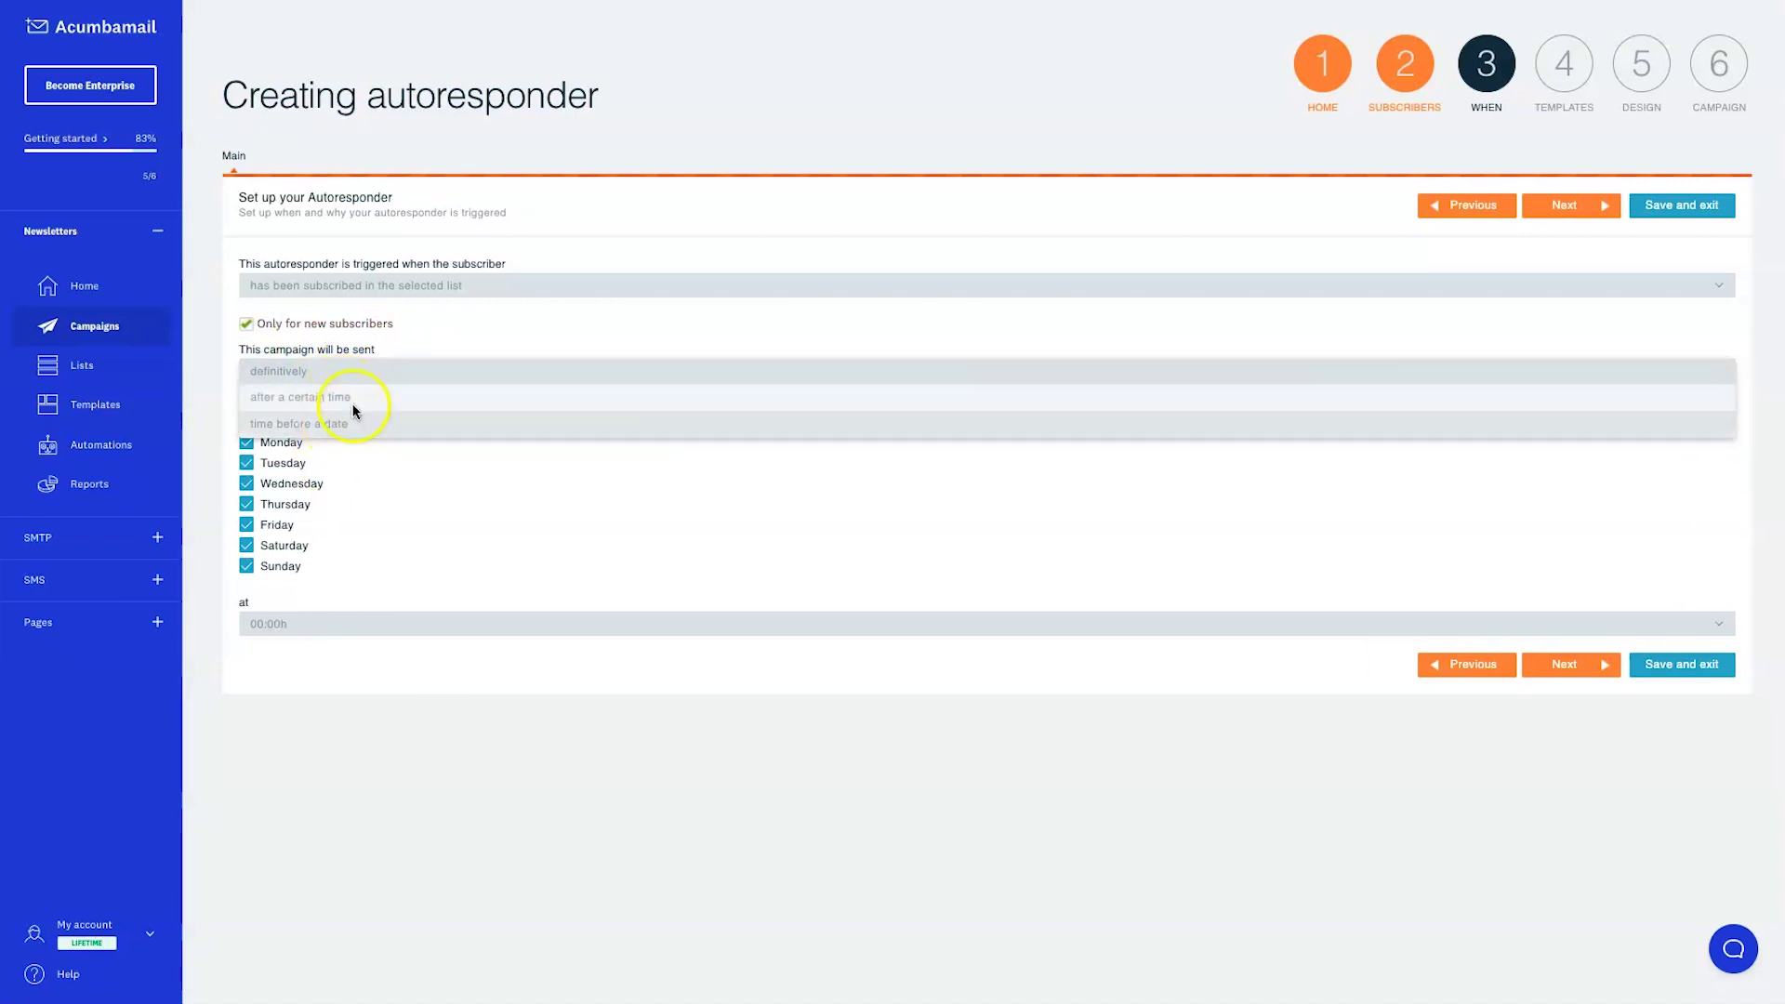
{"action": "left_click", "coordinate": [499, 504]}
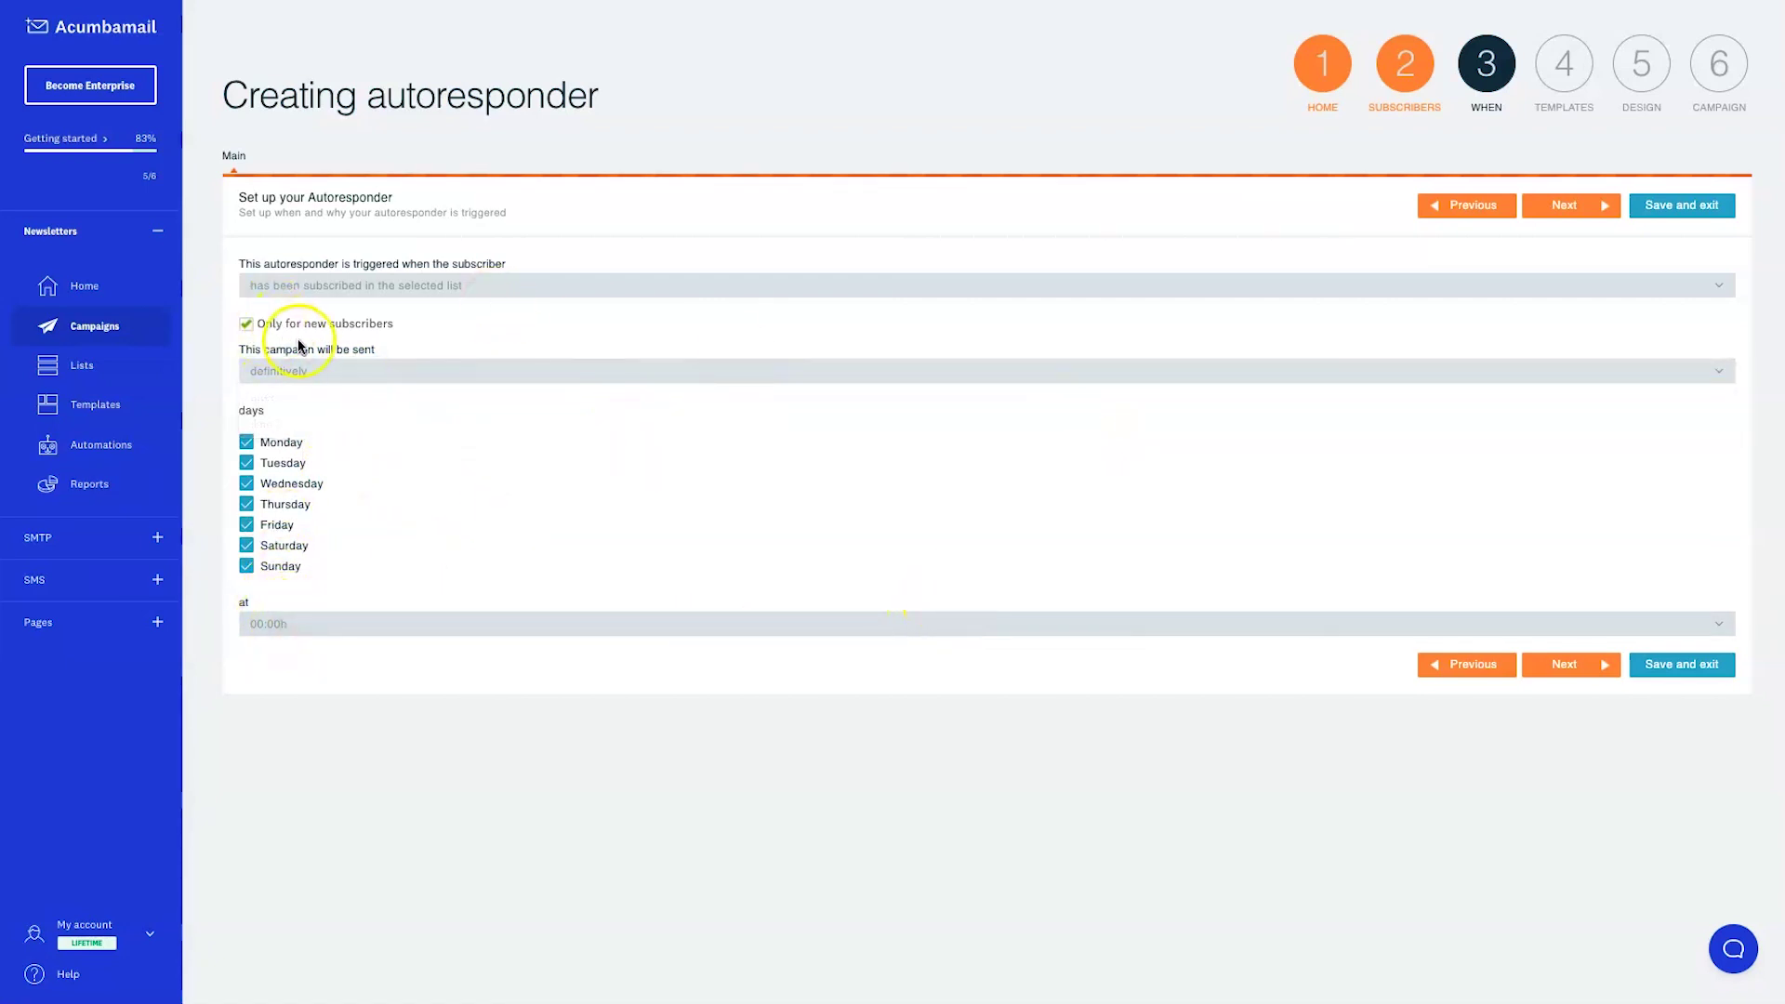
{"action": "left_click", "coordinate": [1565, 666]}
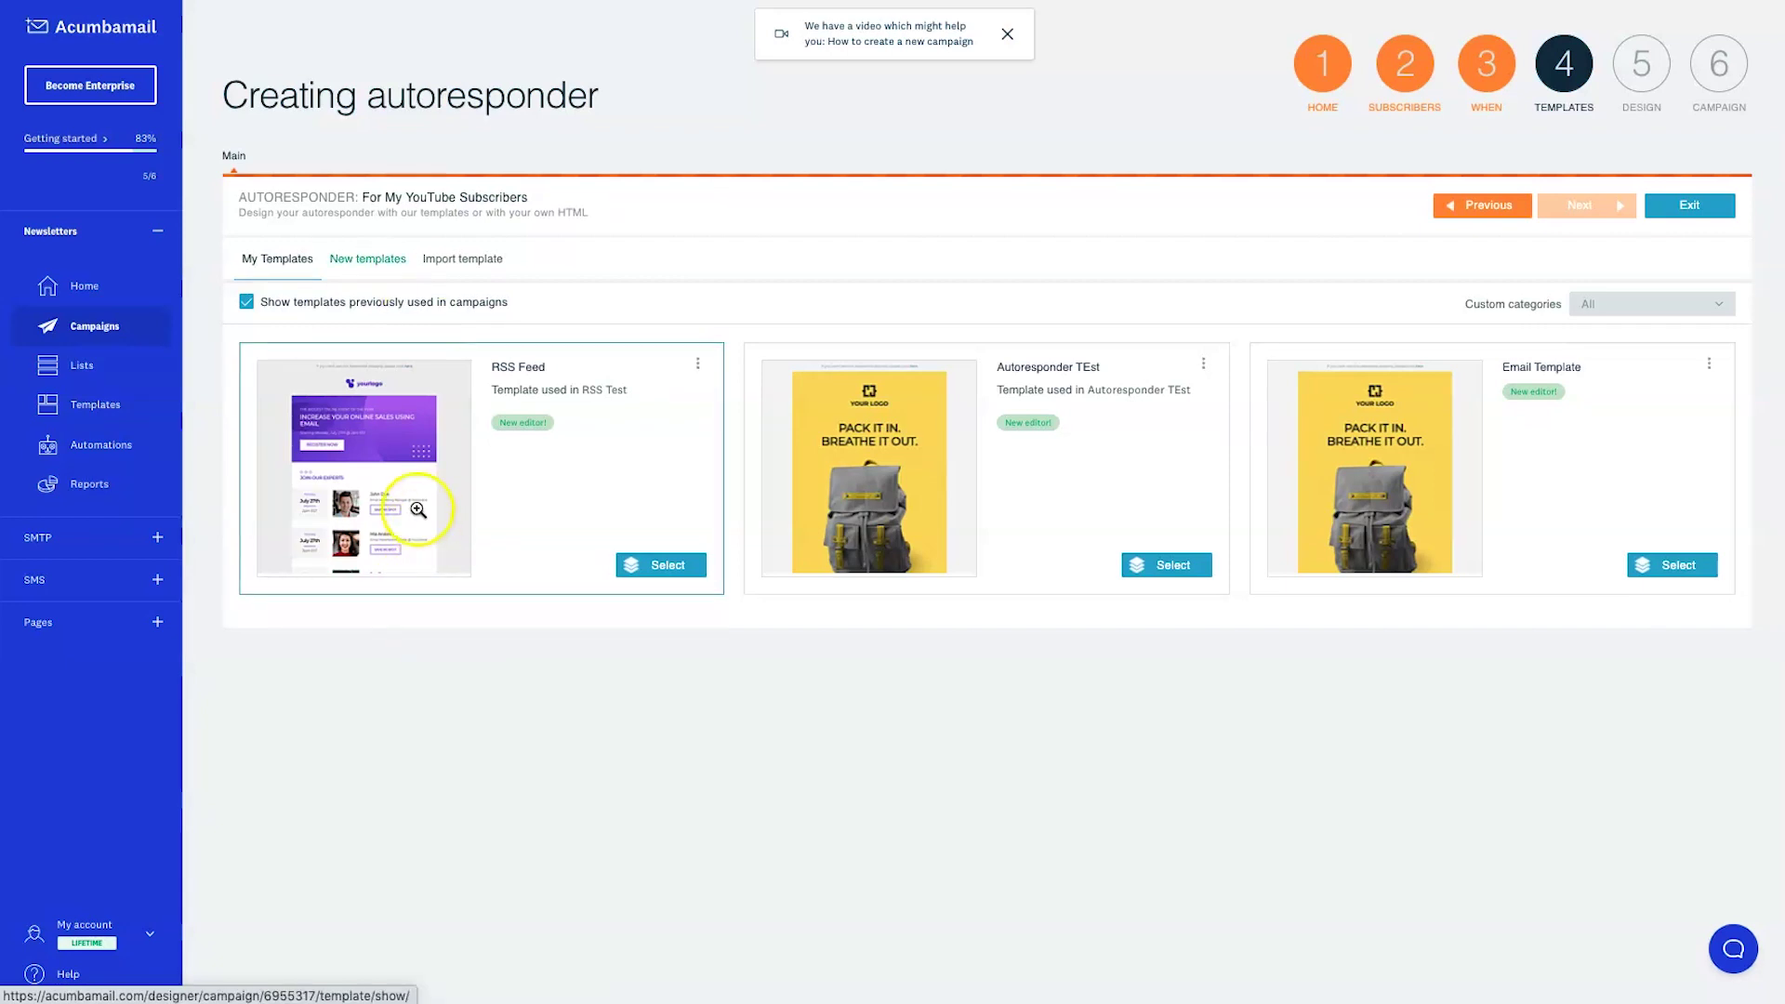
Step: Show the new templates gallery and look through its list of template categories
{"action": "left_click", "coordinate": [368, 260]}
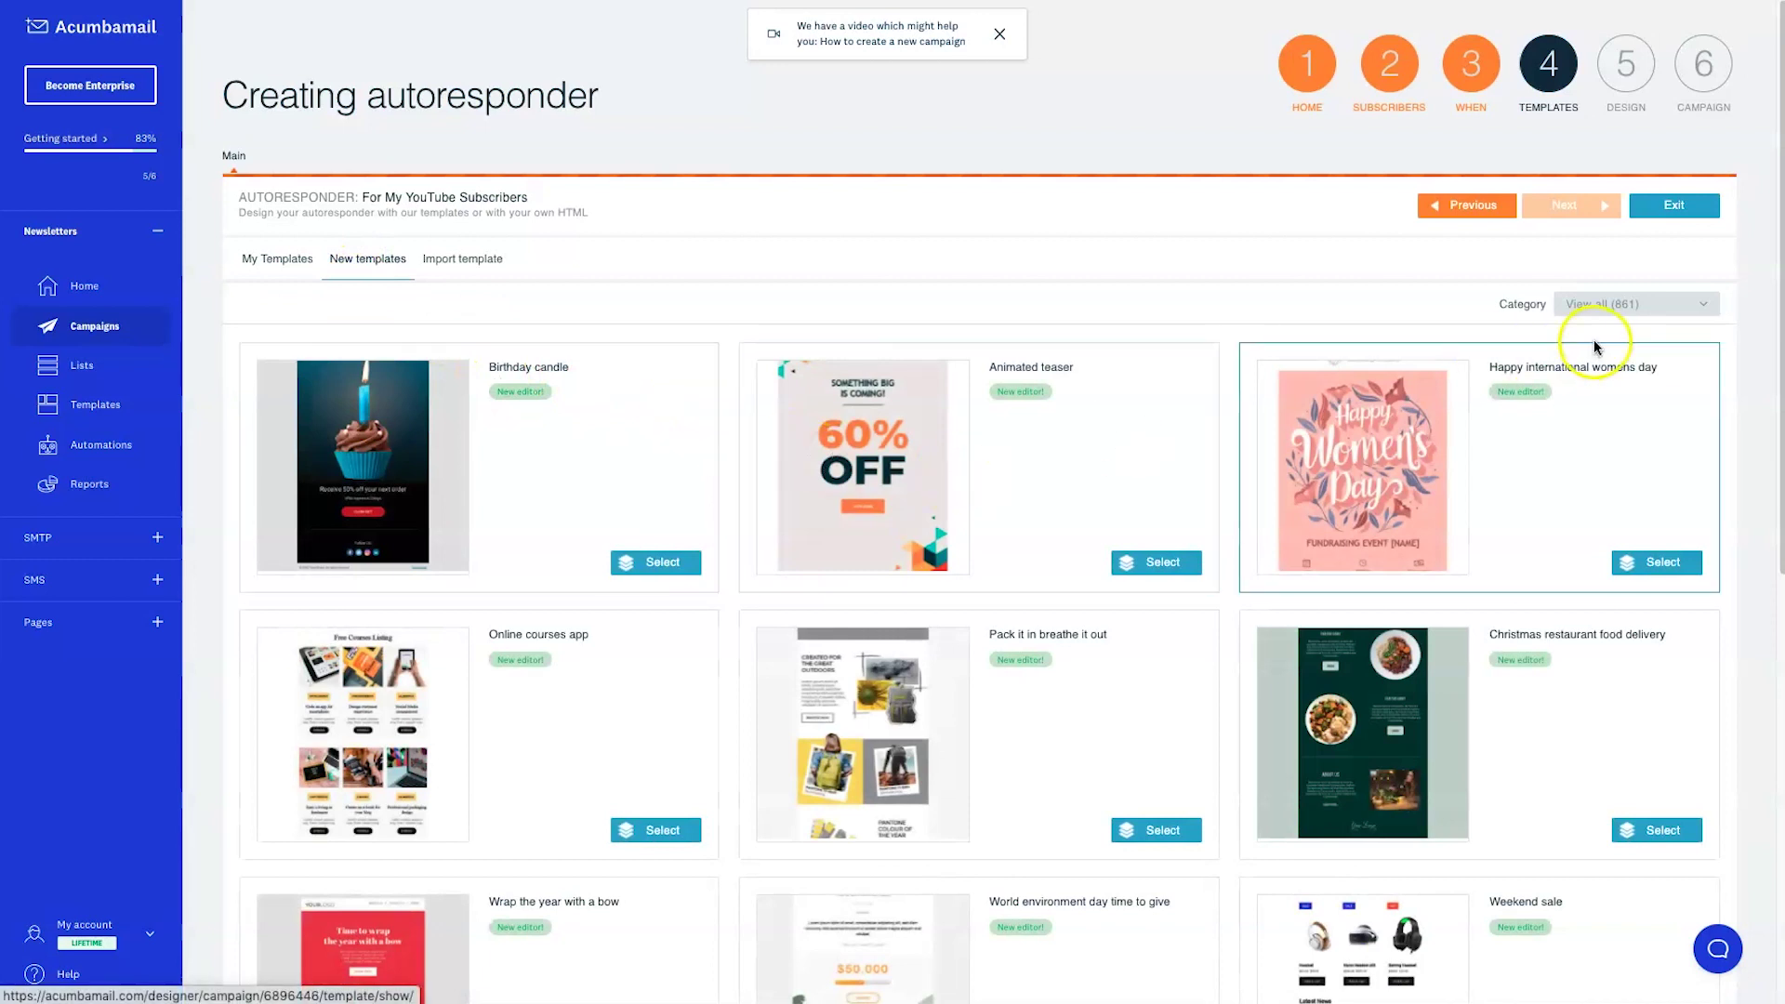
{"action": "left_click", "coordinate": [1654, 299]}
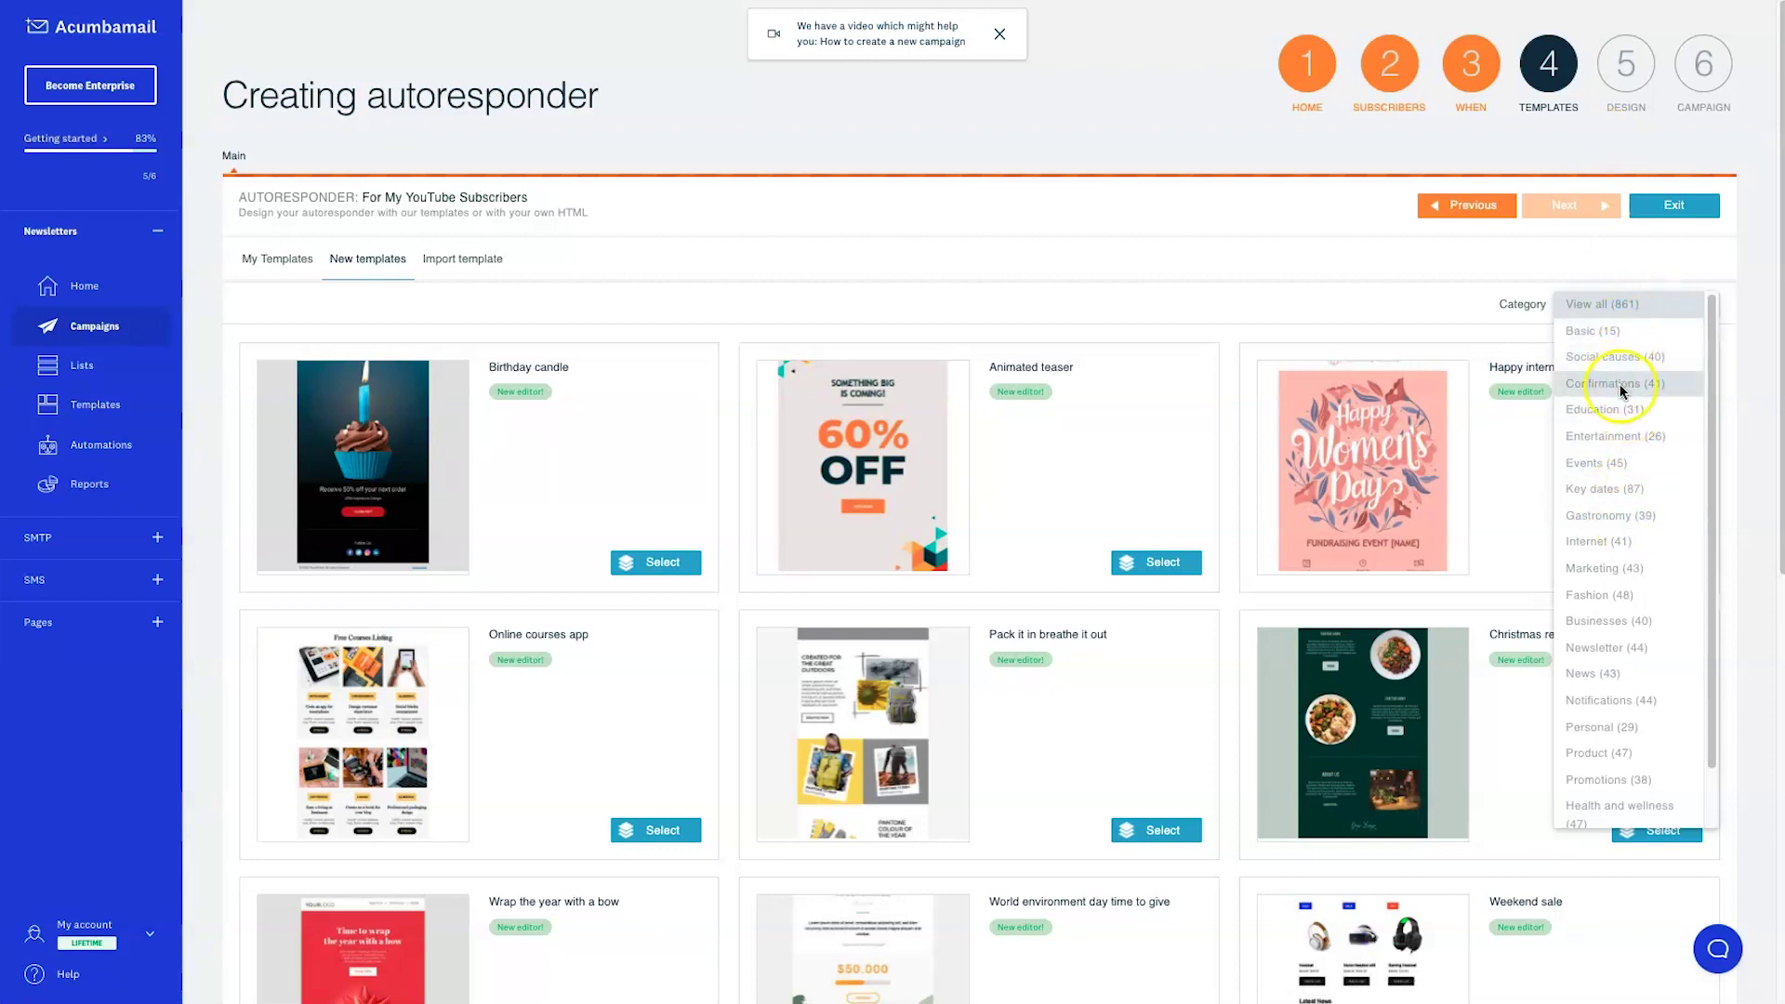
{"action": "scroll", "coordinate": [1618, 423], "scroll_direction": "down", "scroll_amount": 1}
{"action": "scroll", "coordinate": [1613, 434], "scroll_direction": "down", "scroll_amount": 1}
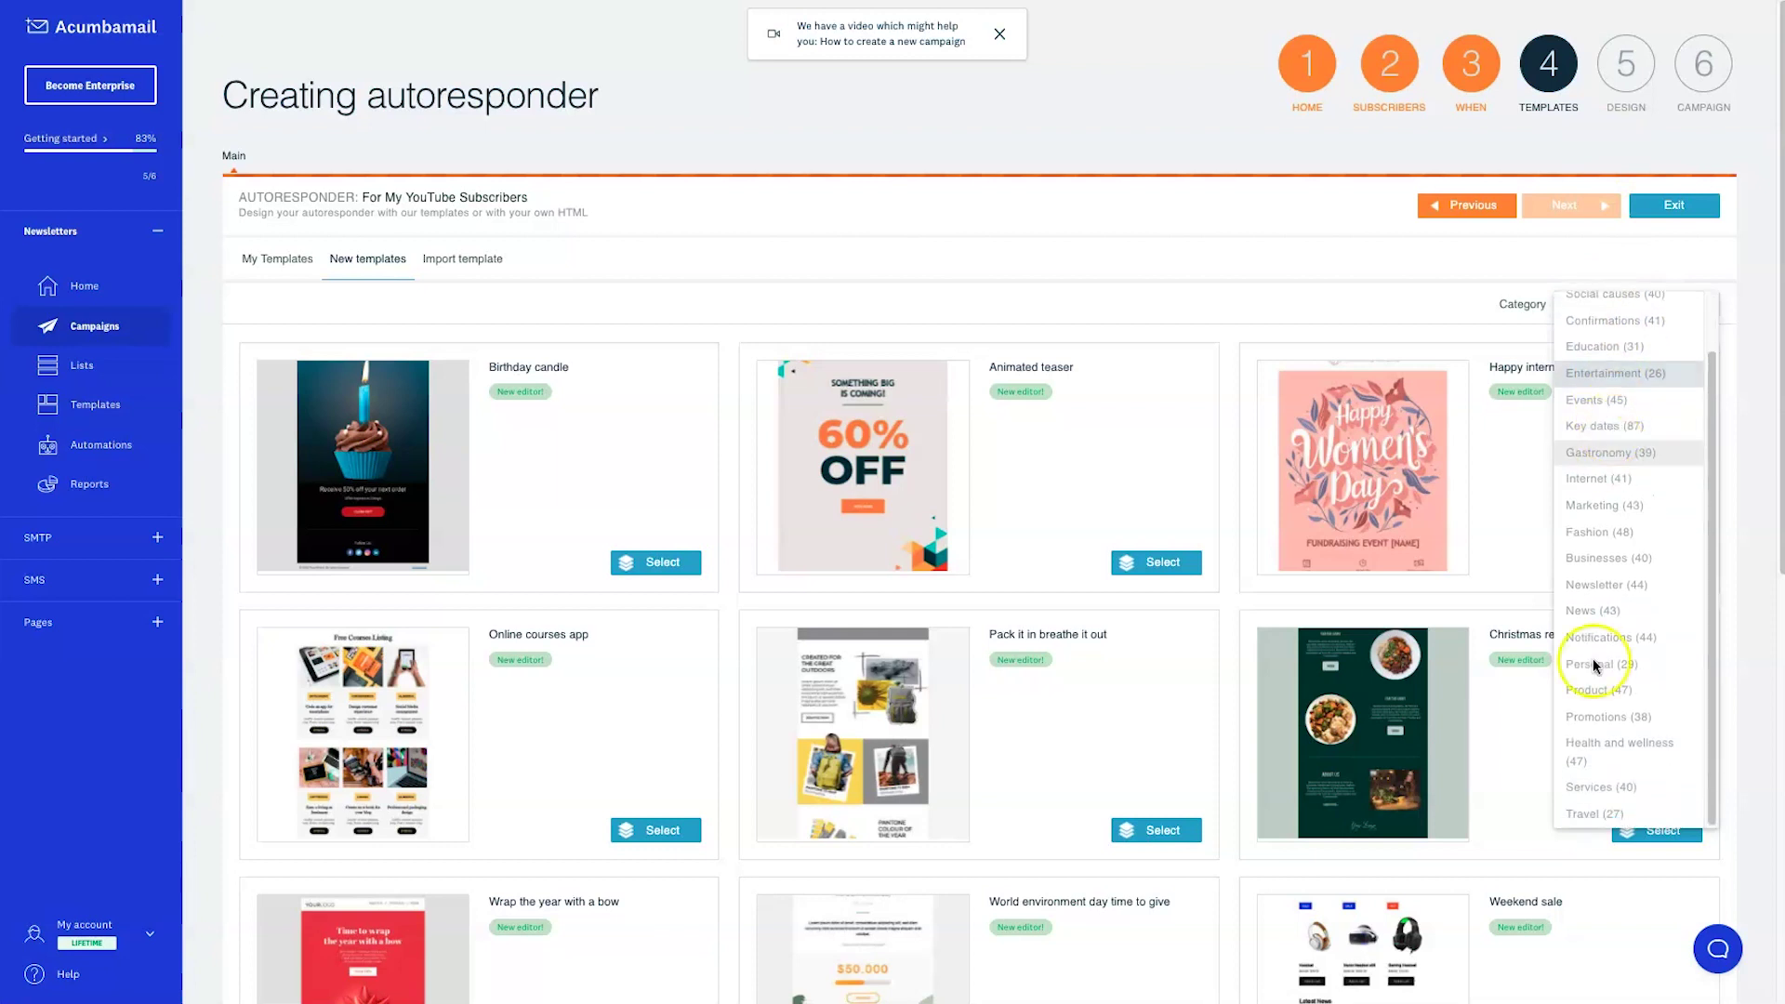
{"action": "scroll", "coordinate": [1614, 693], "scroll_direction": "down", "scroll_amount": 2}
{"action": "scroll", "coordinate": [1614, 583], "scroll_direction": "up", "scroll_amount": 1}
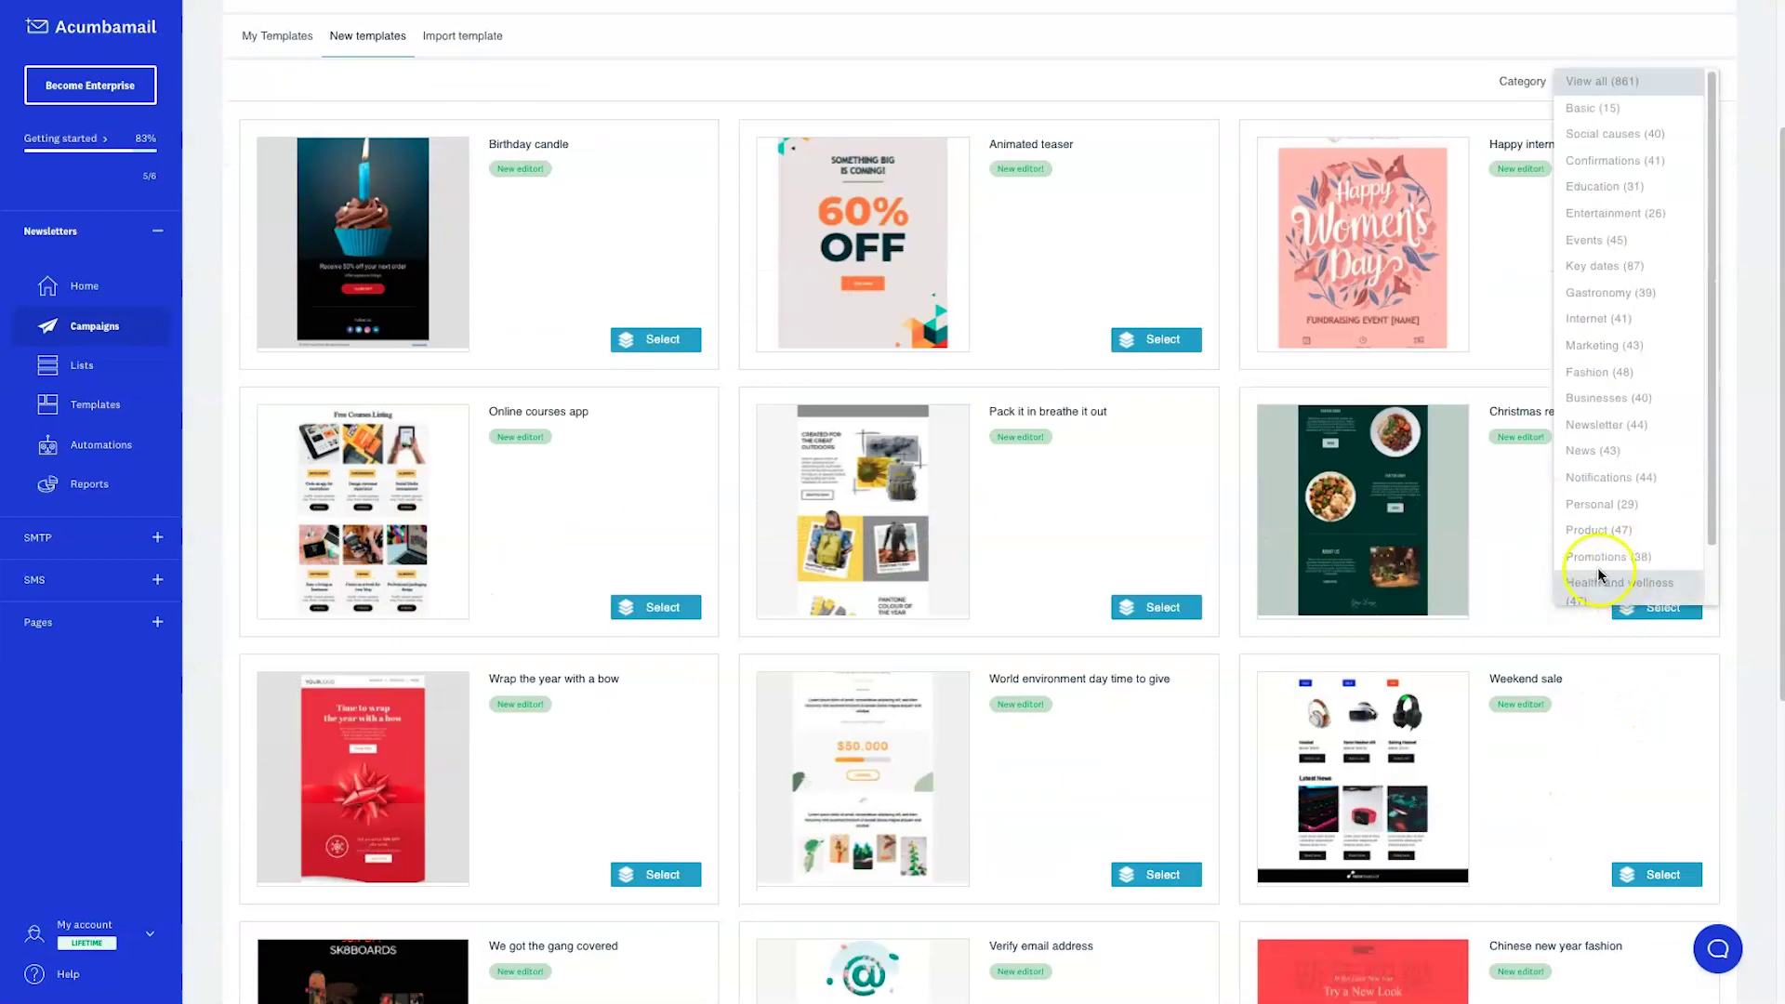
{"action": "scroll", "coordinate": [1613, 585], "scroll_direction": "up", "scroll_amount": 2}
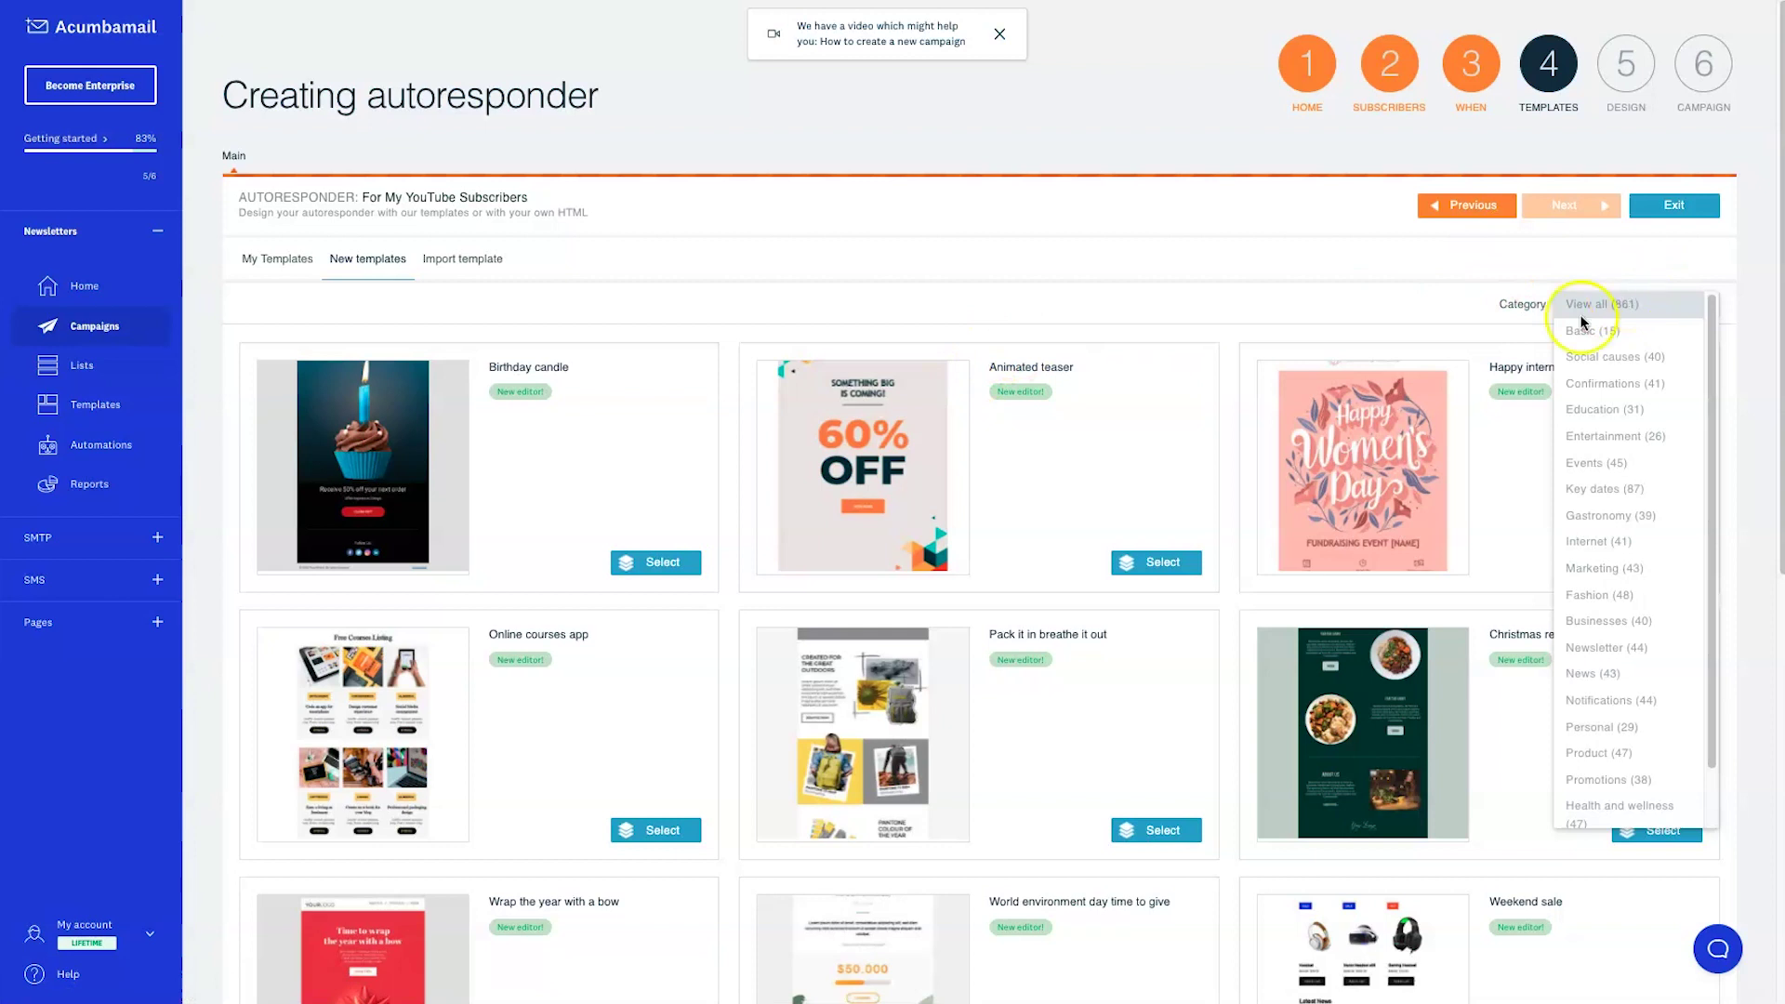
Step: Browse the gallery, choose the "Welcome to real estate" template, and create it under the name "Welcome to the crew"
{"action": "scroll", "coordinate": [1032, 552], "scroll_direction": "down", "scroll_amount": 2}
{"action": "scroll", "coordinate": [955, 570], "scroll_direction": "down", "scroll_amount": 10}
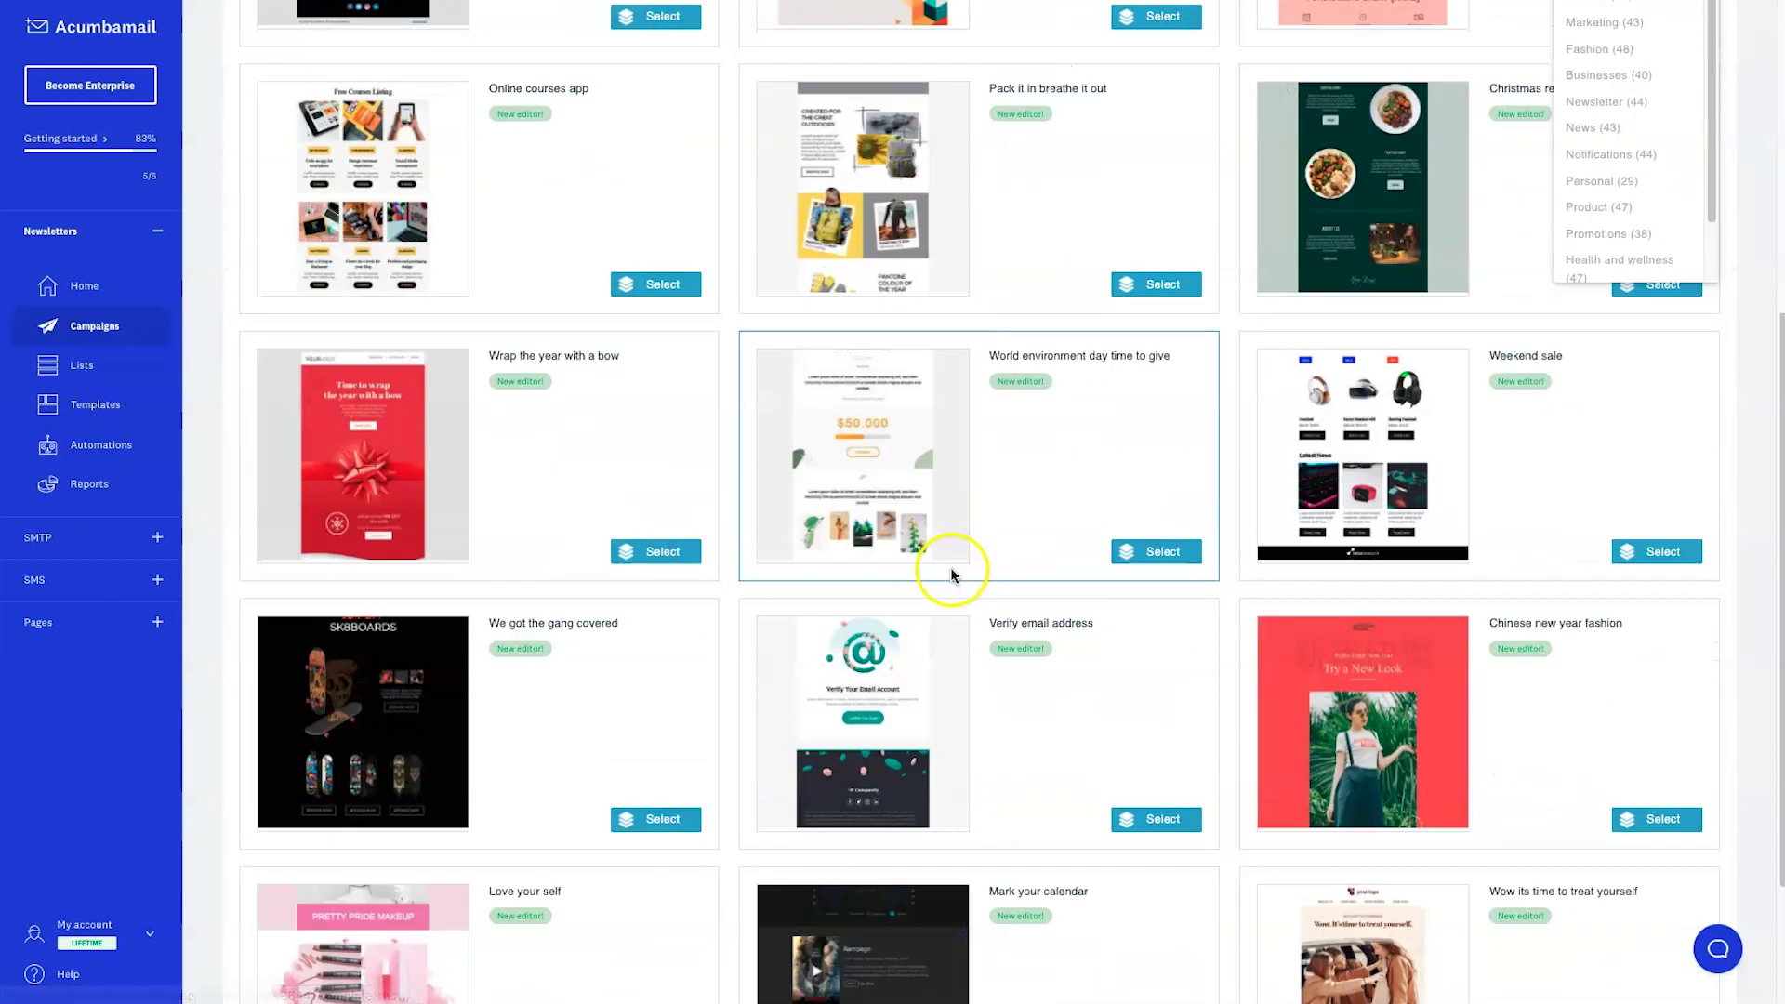
{"action": "scroll", "coordinate": [855, 630], "scroll_direction": "down", "scroll_amount": 20}
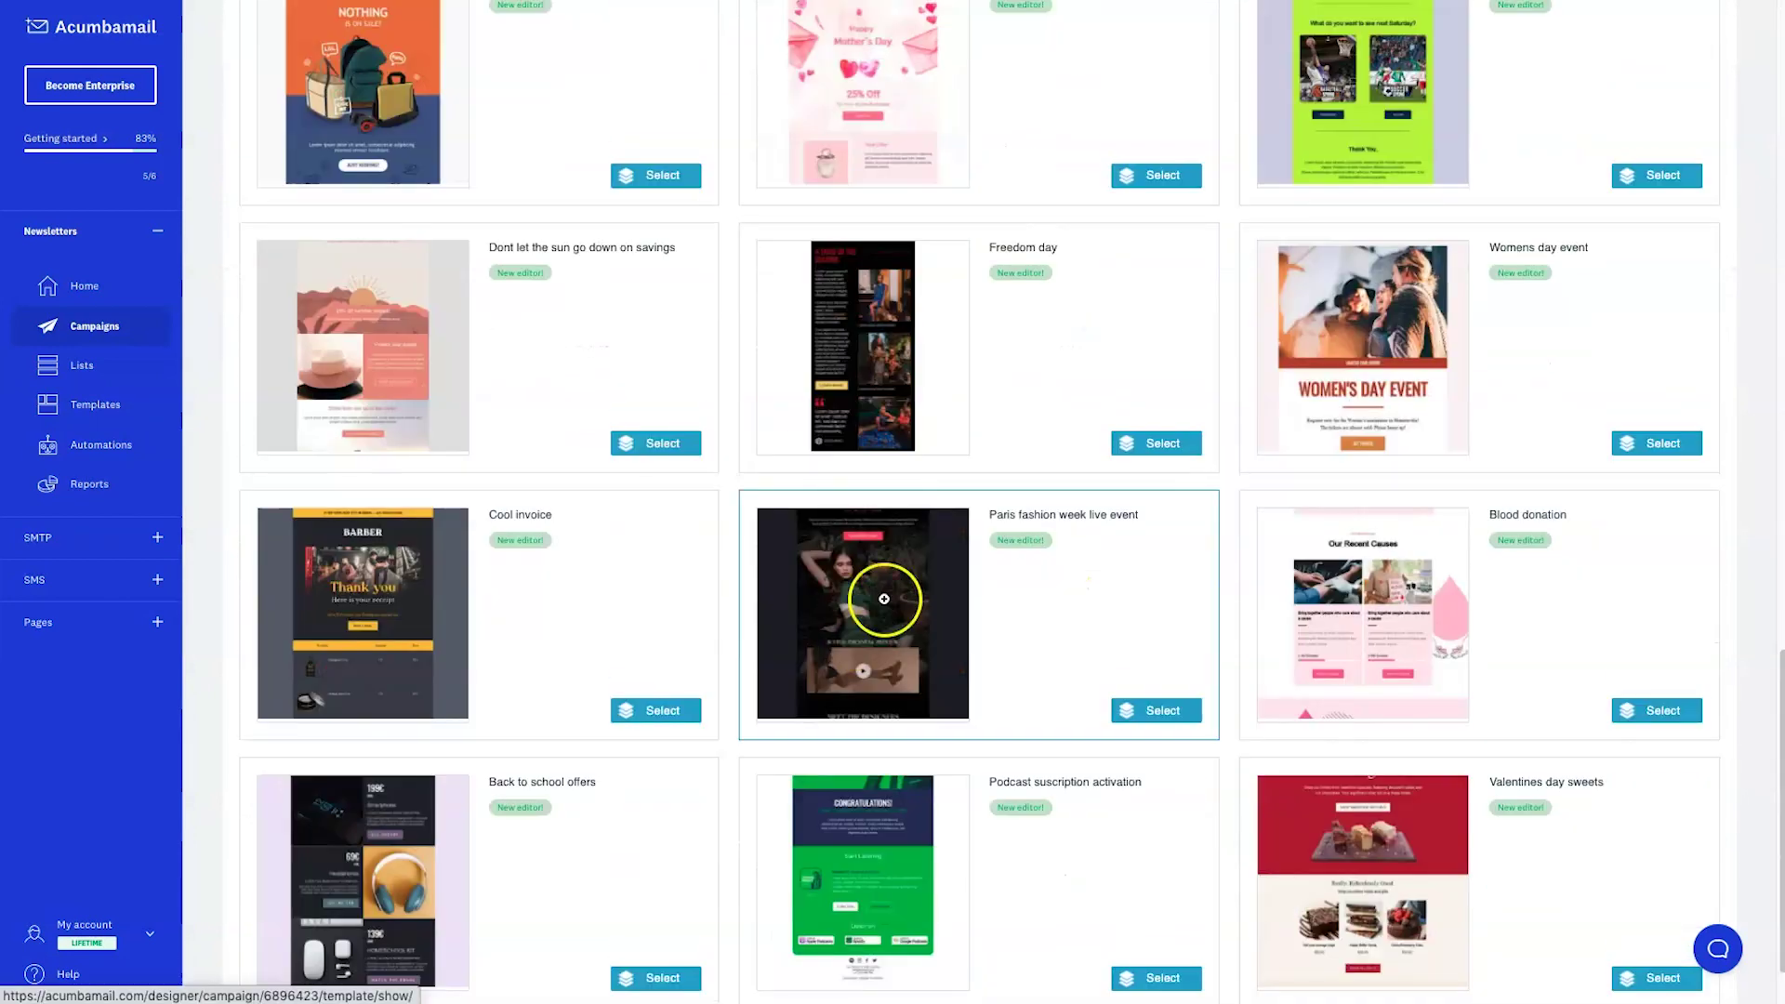
{"action": "scroll", "coordinate": [918, 611], "scroll_direction": "down", "scroll_amount": 2}
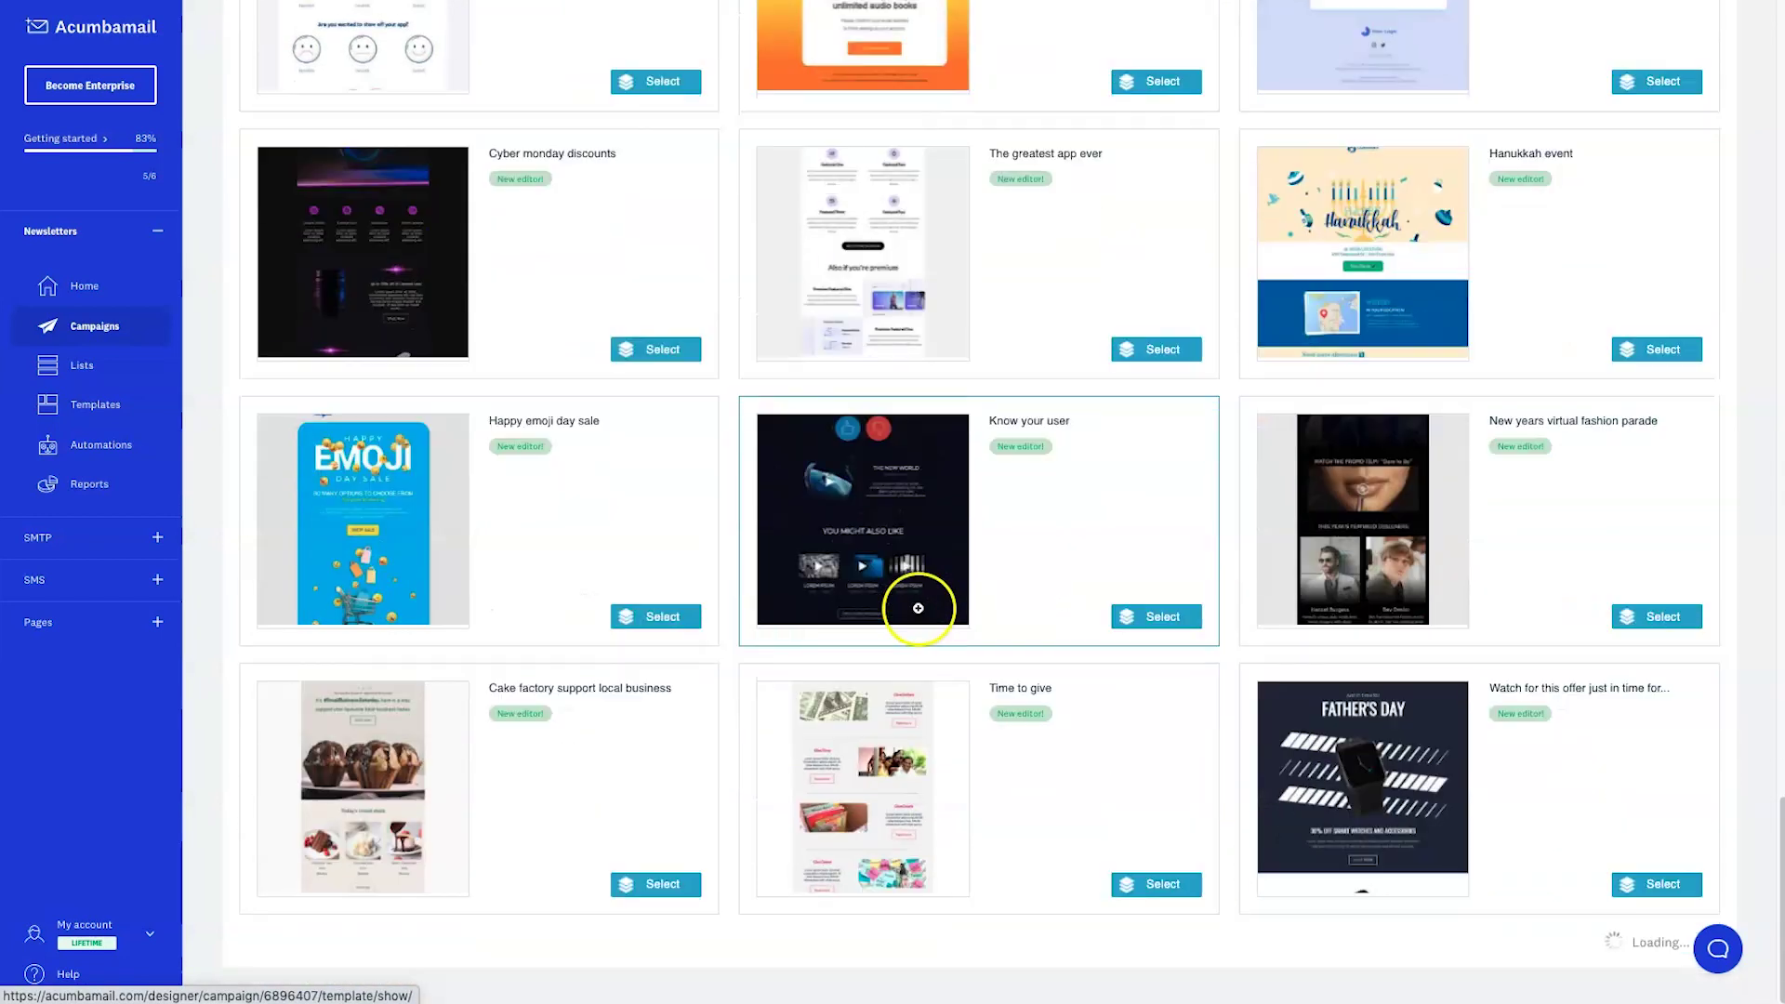
{"action": "scroll", "coordinate": [1022, 683], "scroll_direction": "down", "scroll_amount": 6}
{"action": "scroll", "coordinate": [1012, 695], "scroll_direction": "down", "scroll_amount": 4}
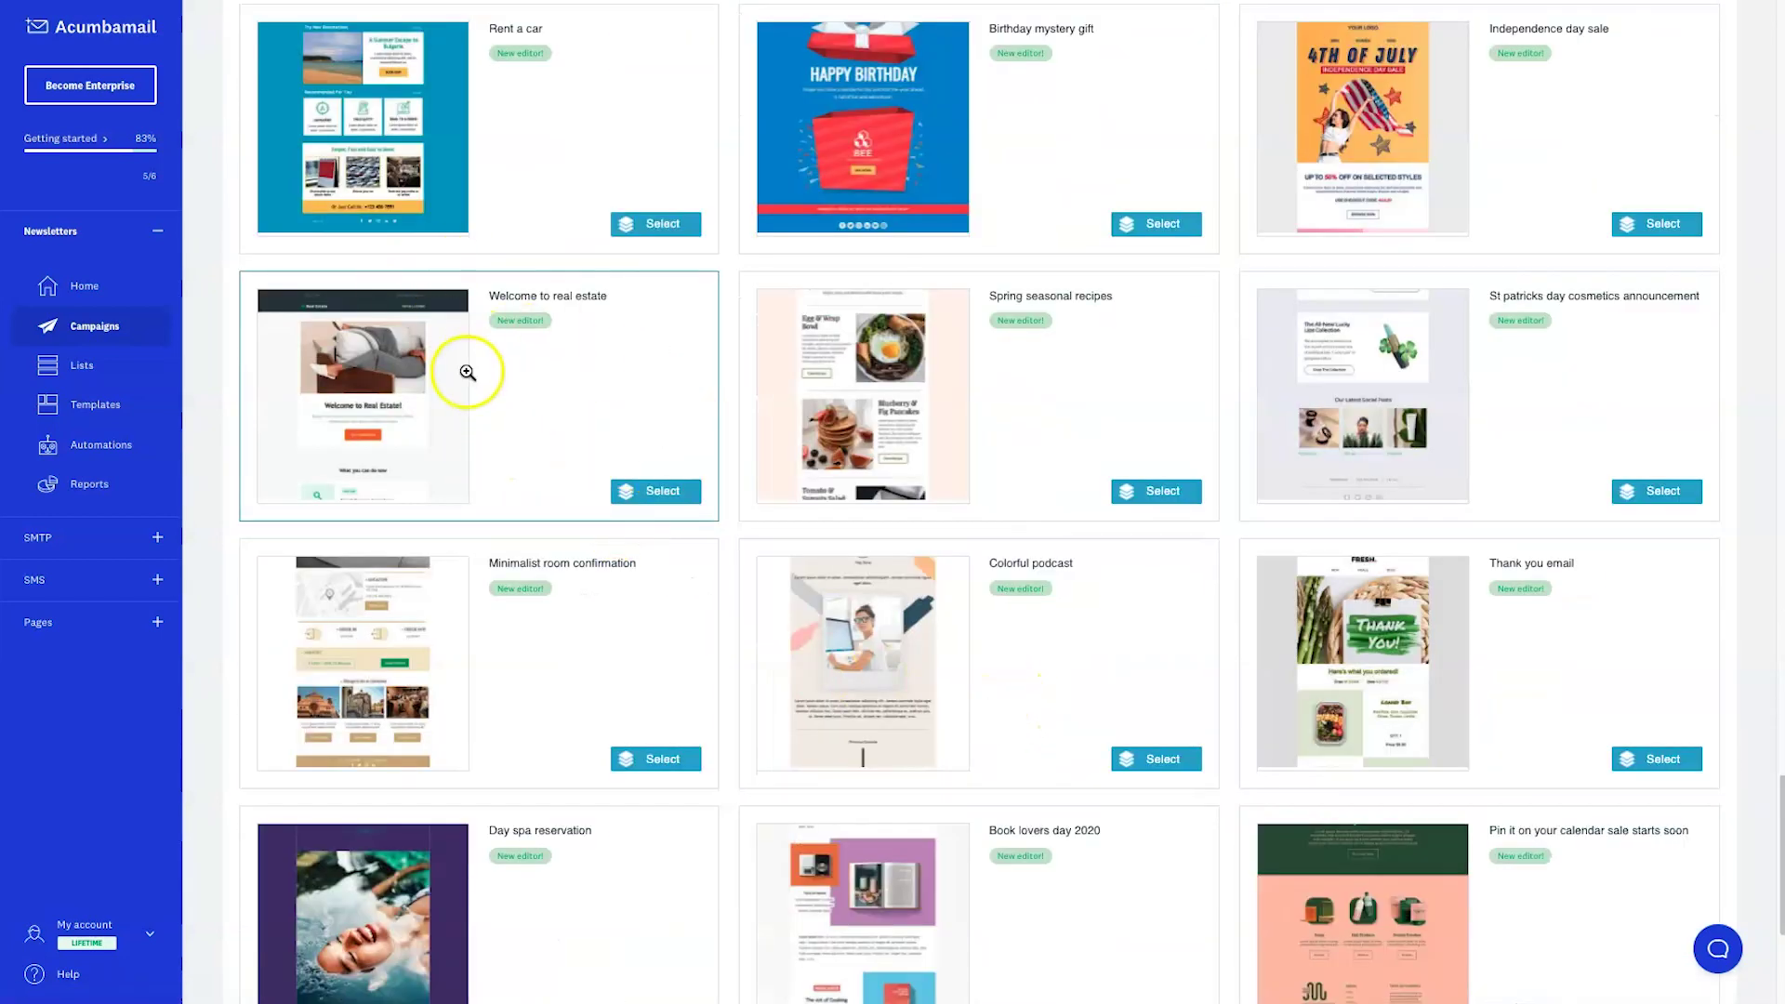
{"action": "left_click", "coordinate": [664, 491]}
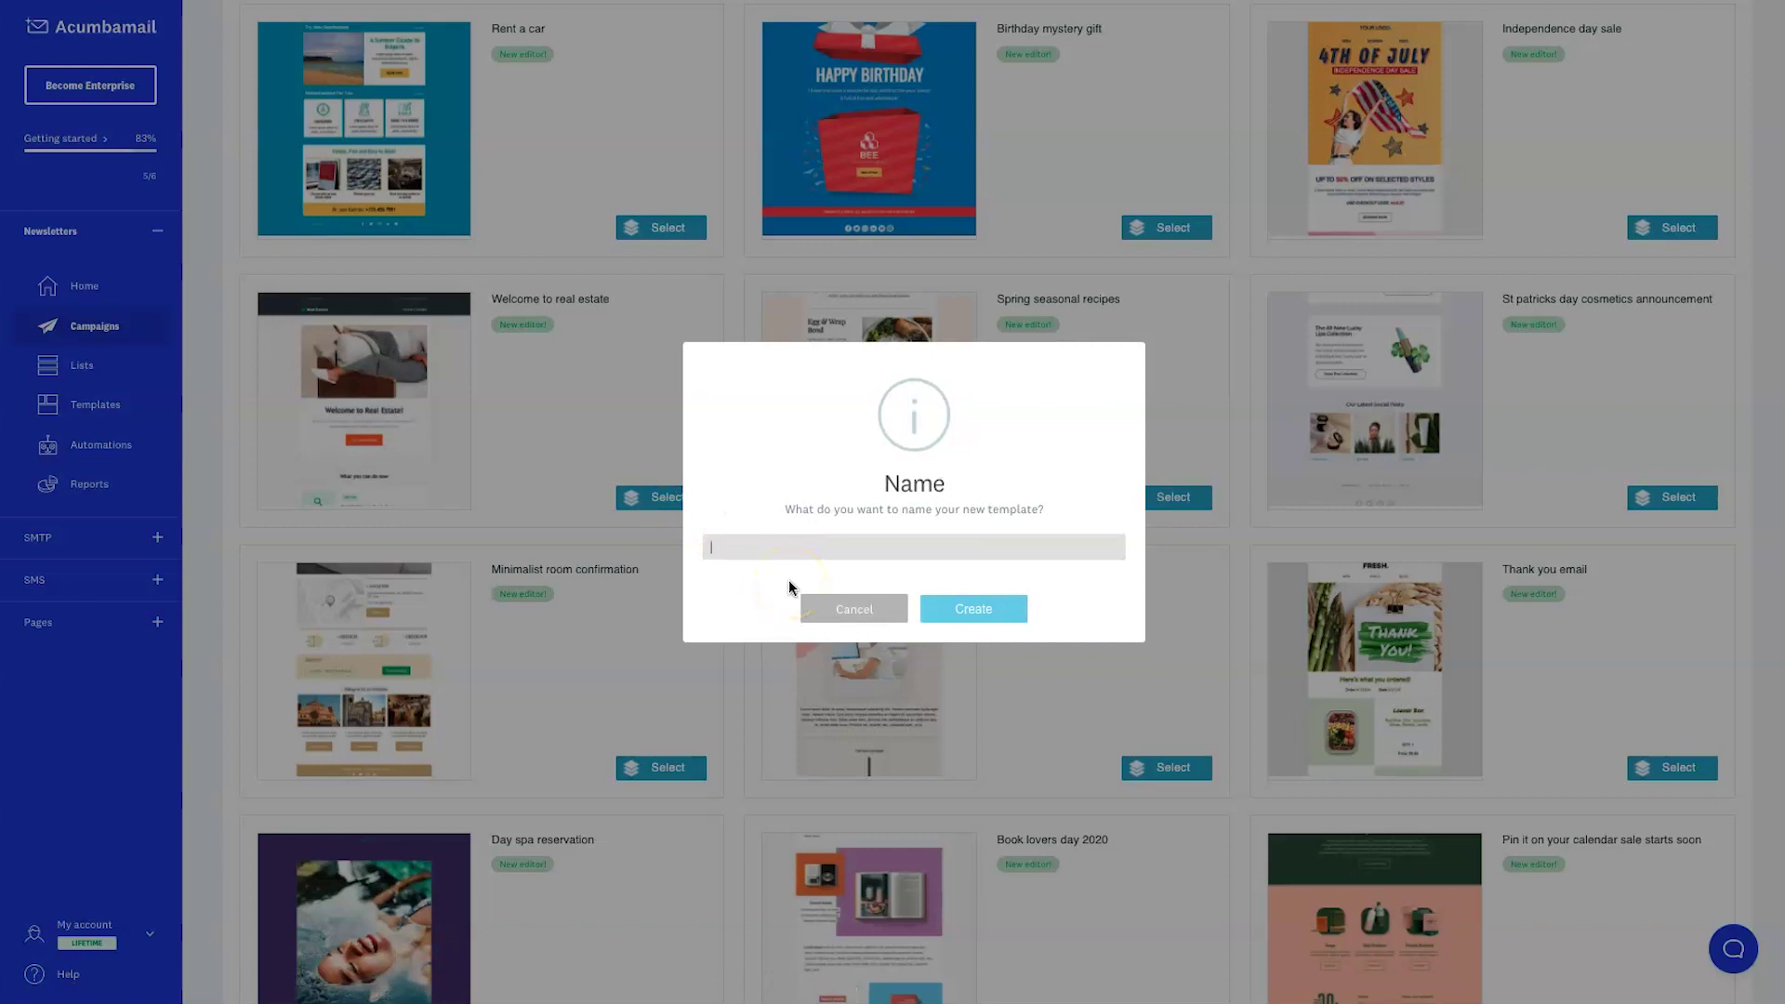
{"action": "type", "text": "Welcome to the crew"}
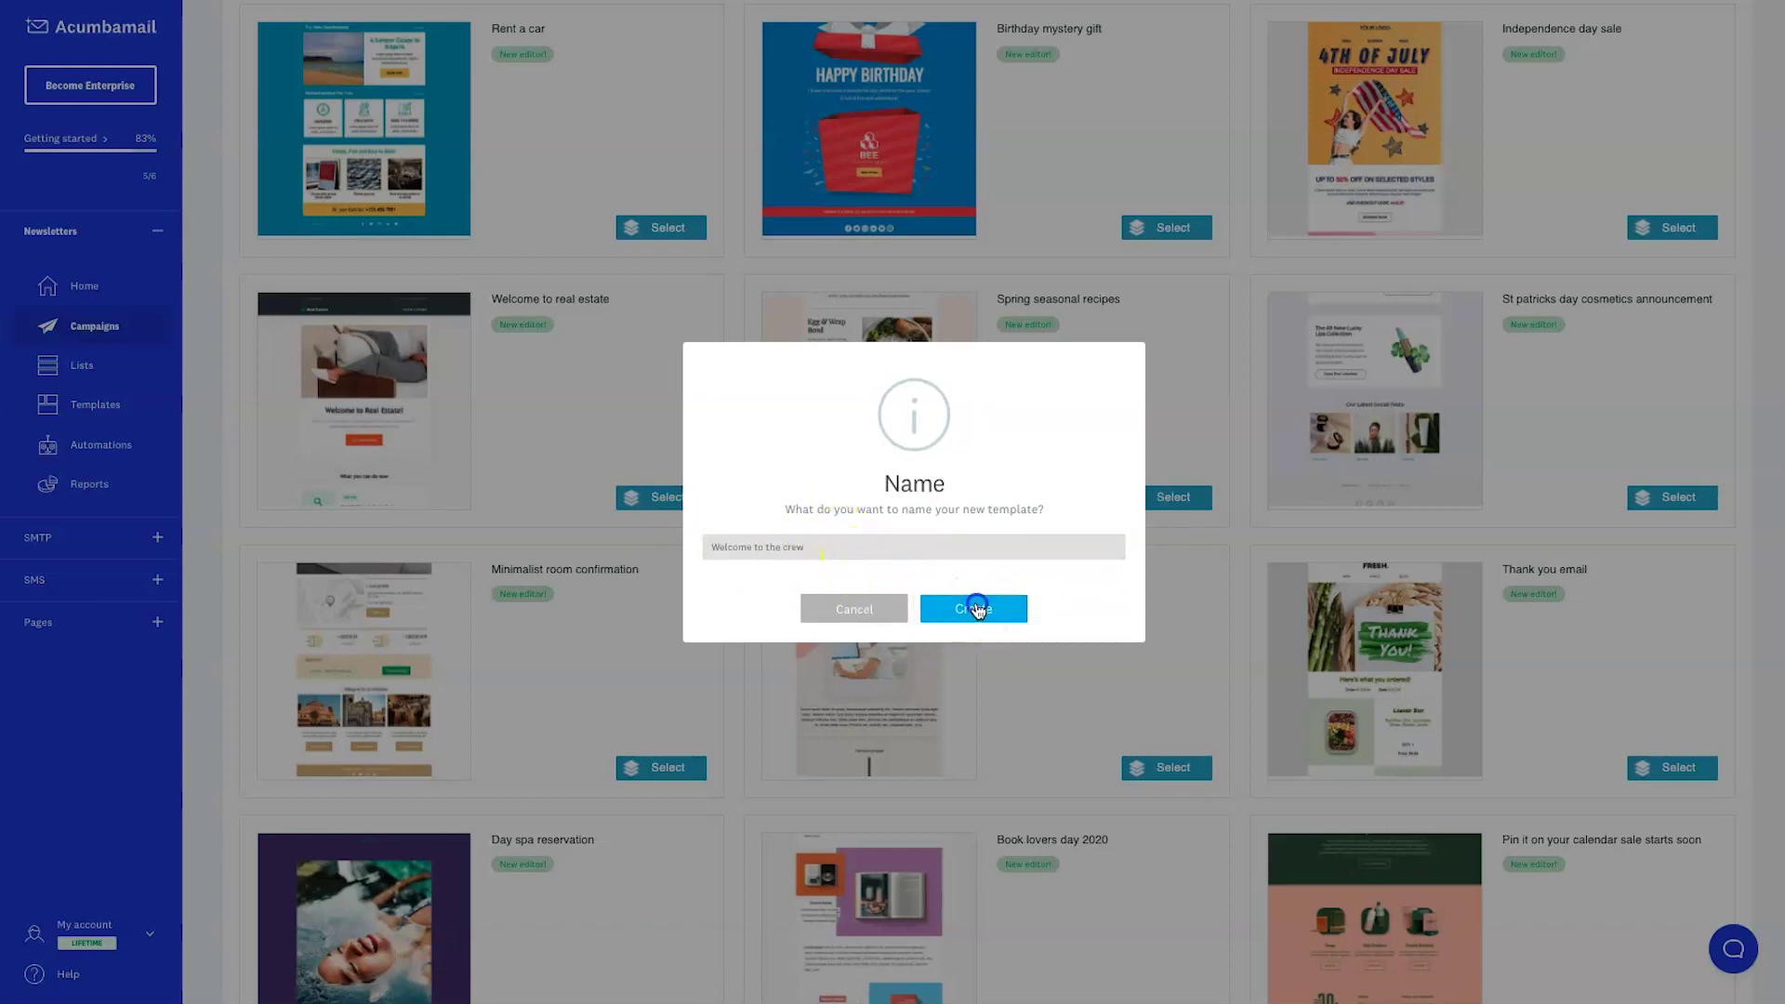
{"action": "left_click", "coordinate": [976, 606]}
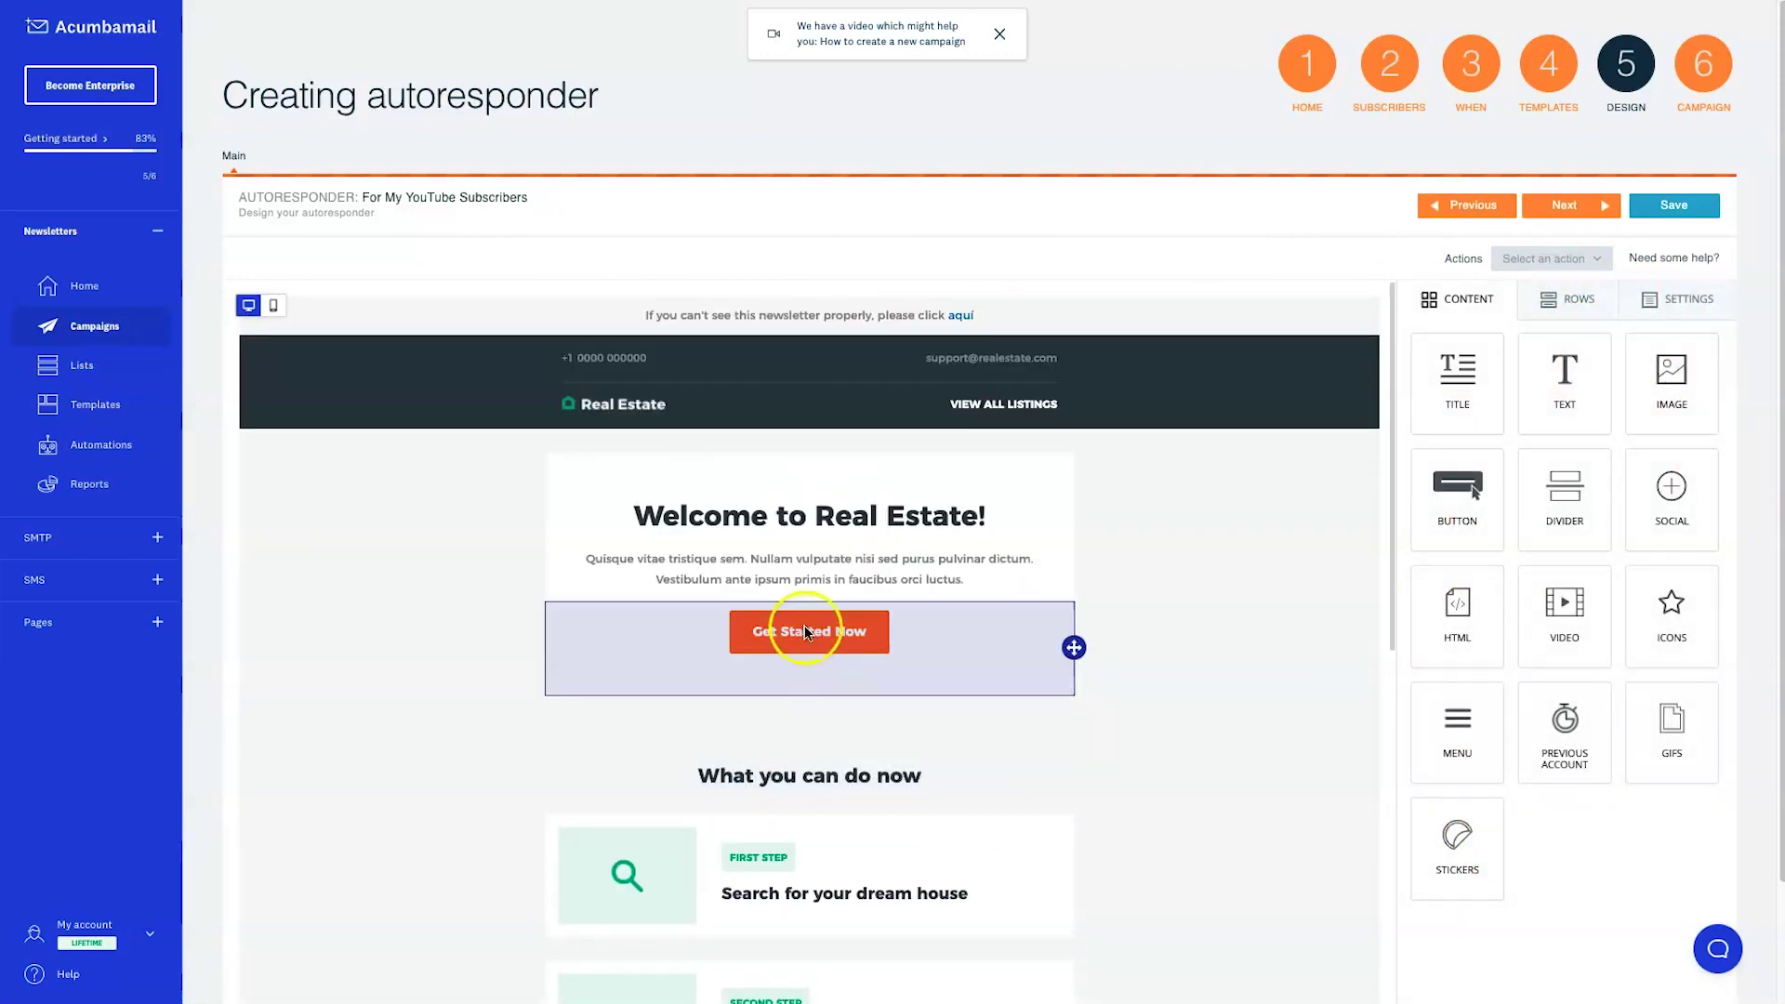
Step: Look over the email design and delete the header row holding the phone number and support e-mail
{"action": "scroll", "coordinate": [1032, 642], "scroll_direction": "down", "scroll_amount": 12}
{"action": "scroll", "coordinate": [1021, 671], "scroll_direction": "up", "scroll_amount": 12}
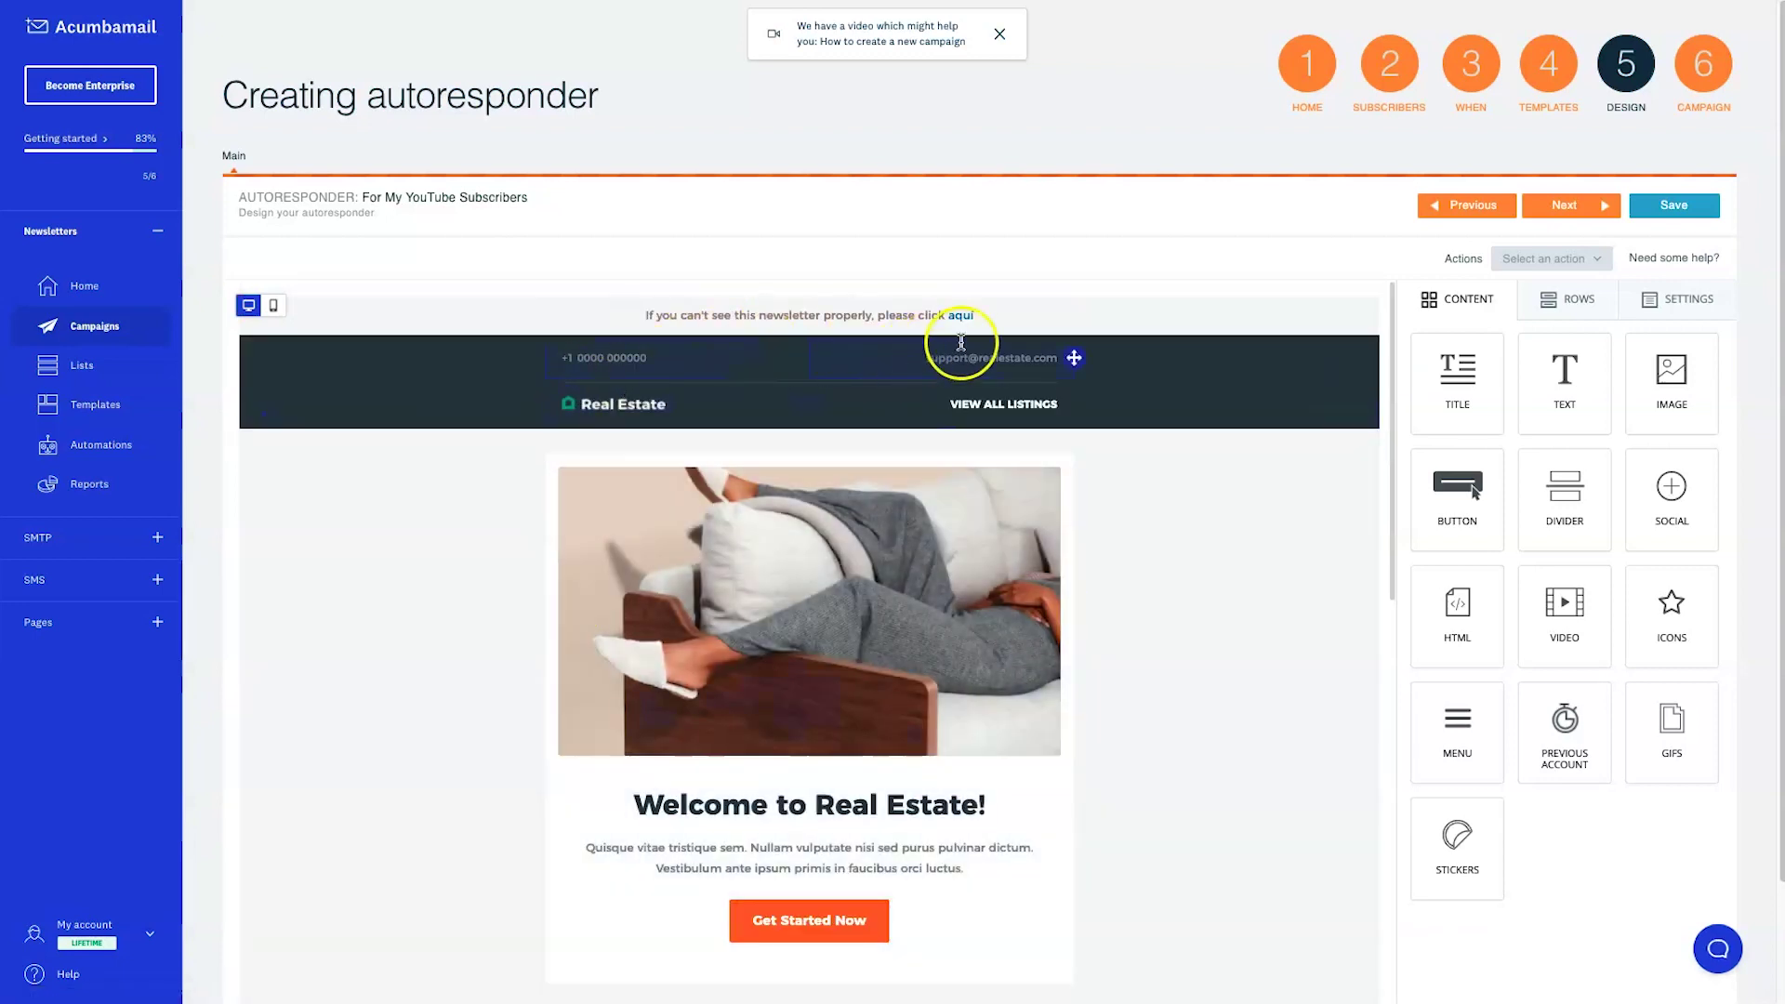
{"action": "left_click", "coordinate": [1196, 363]}
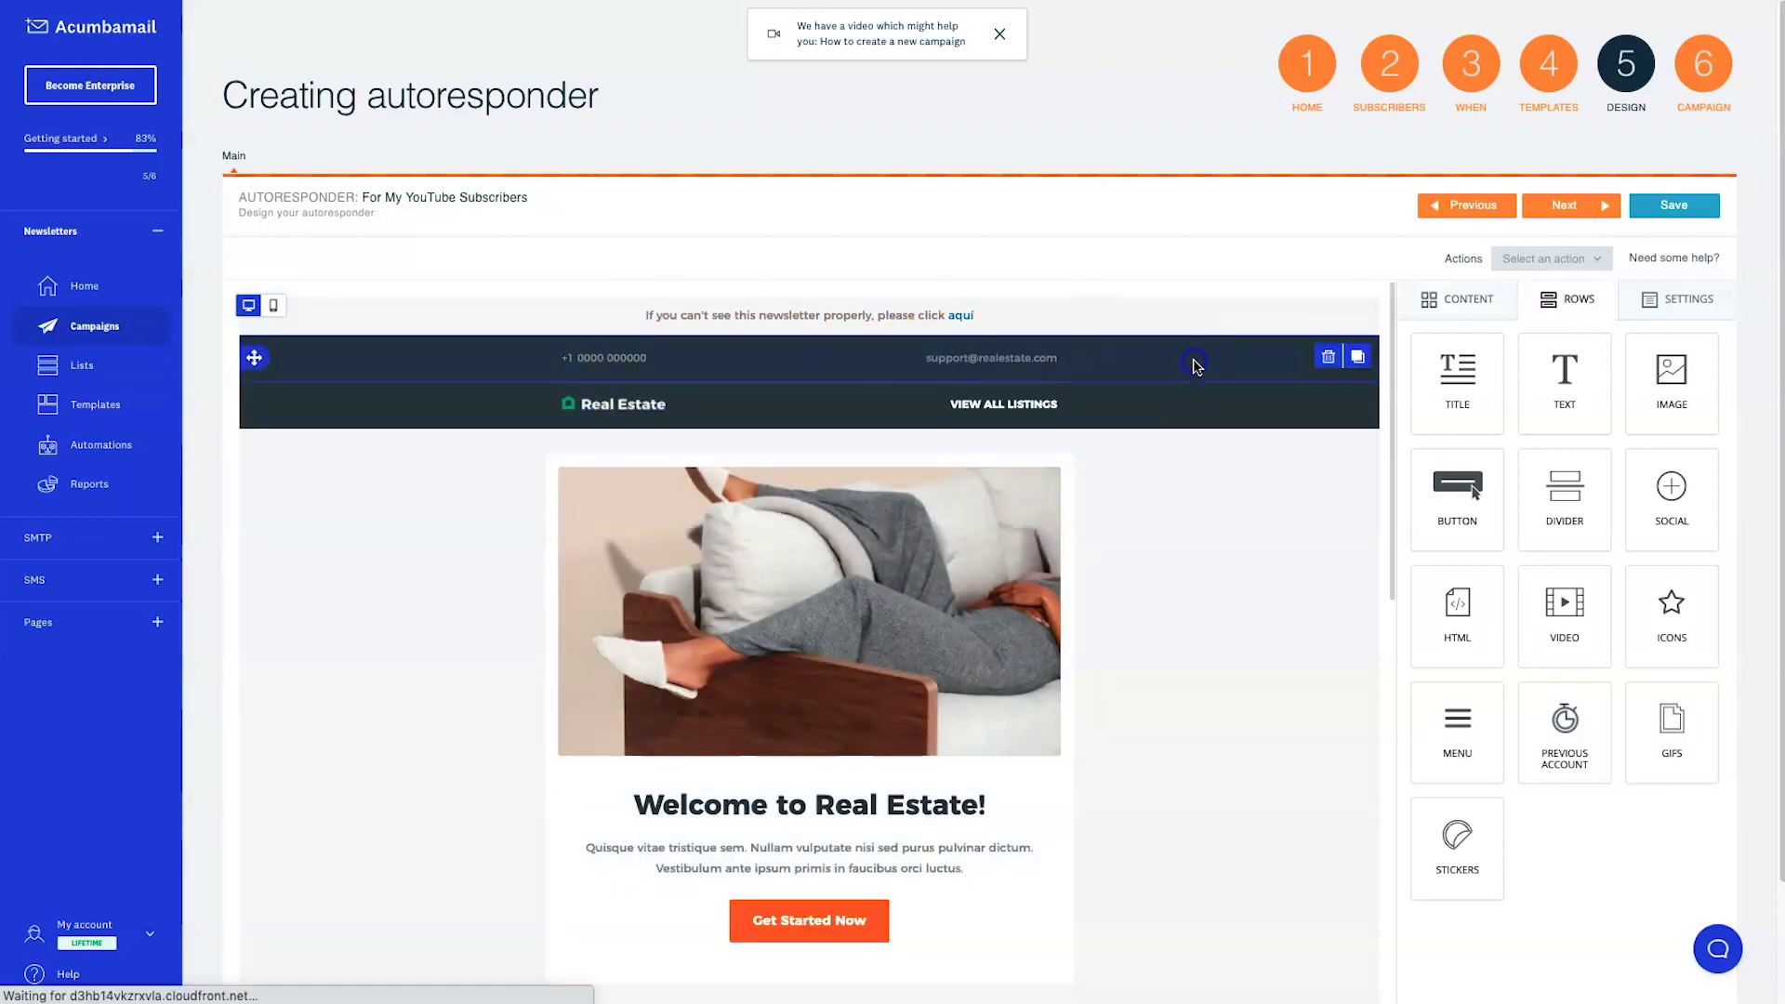
{"action": "left_click", "coordinate": [1327, 359]}
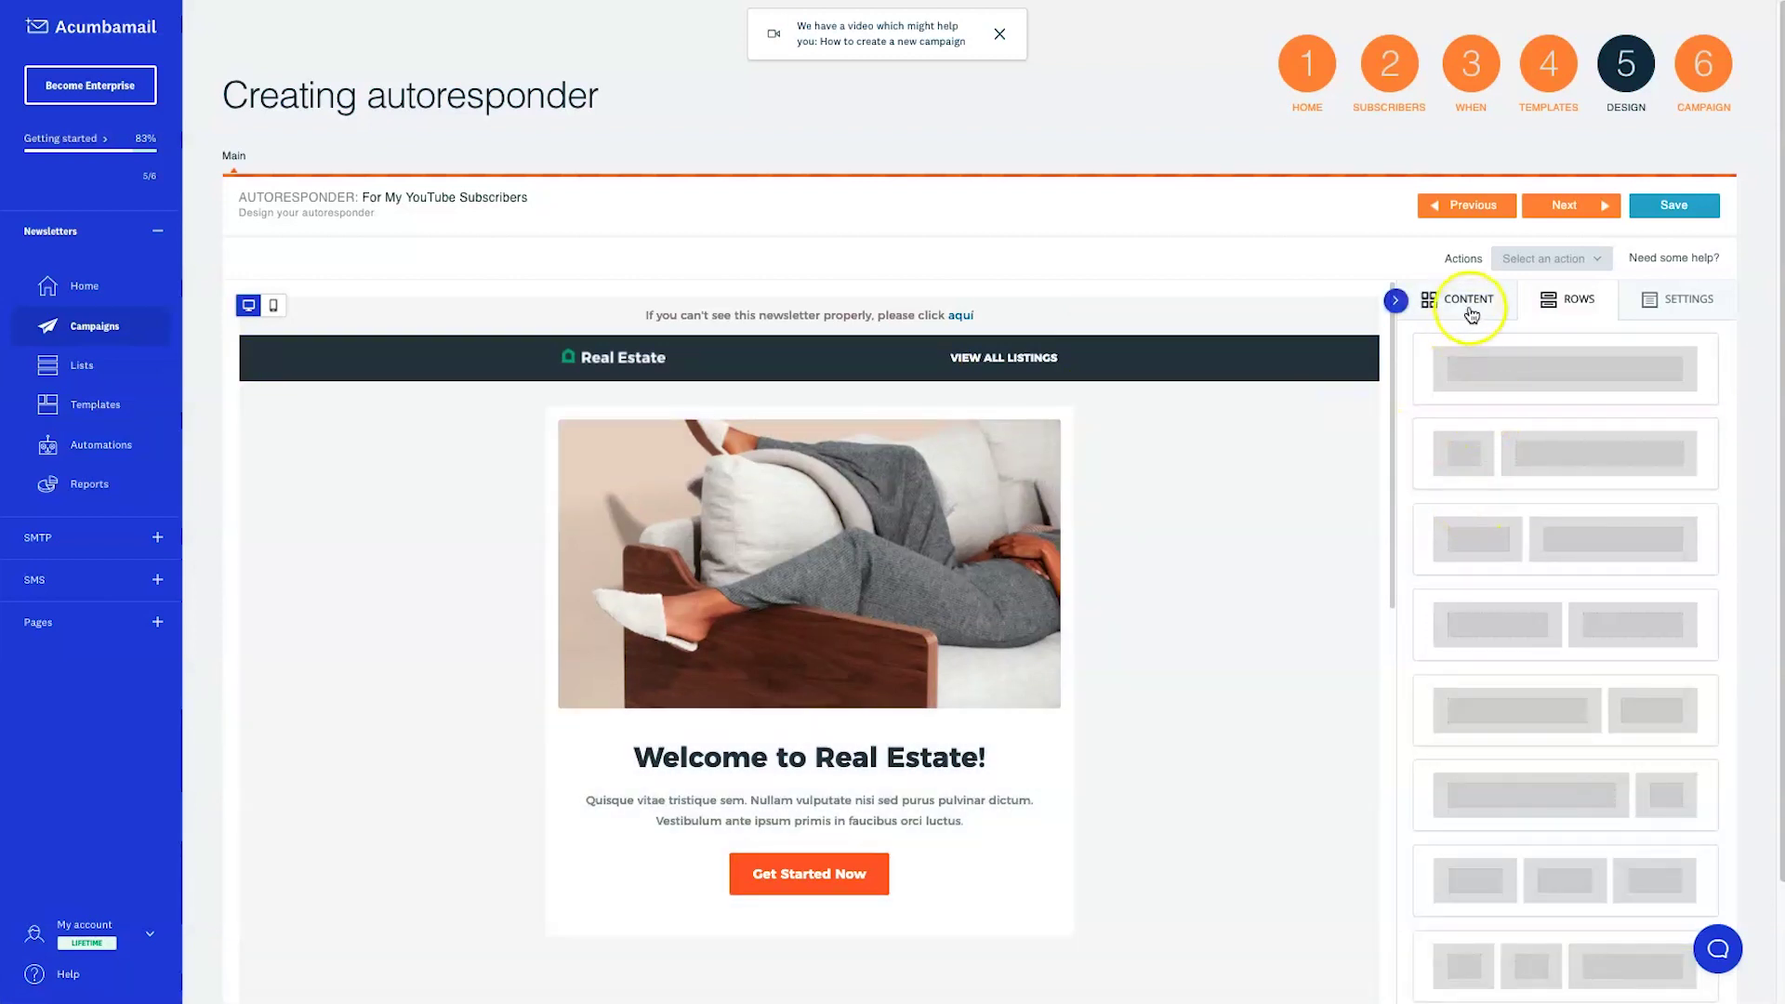
Step: Look through the editor's content blocks, row layouts, and general settings
{"action": "left_click", "coordinate": [1464, 307]}
{"action": "left_click", "coordinate": [1551, 307]}
{"action": "left_click", "coordinate": [1651, 306]}
{"action": "left_click", "coordinate": [1467, 310]}
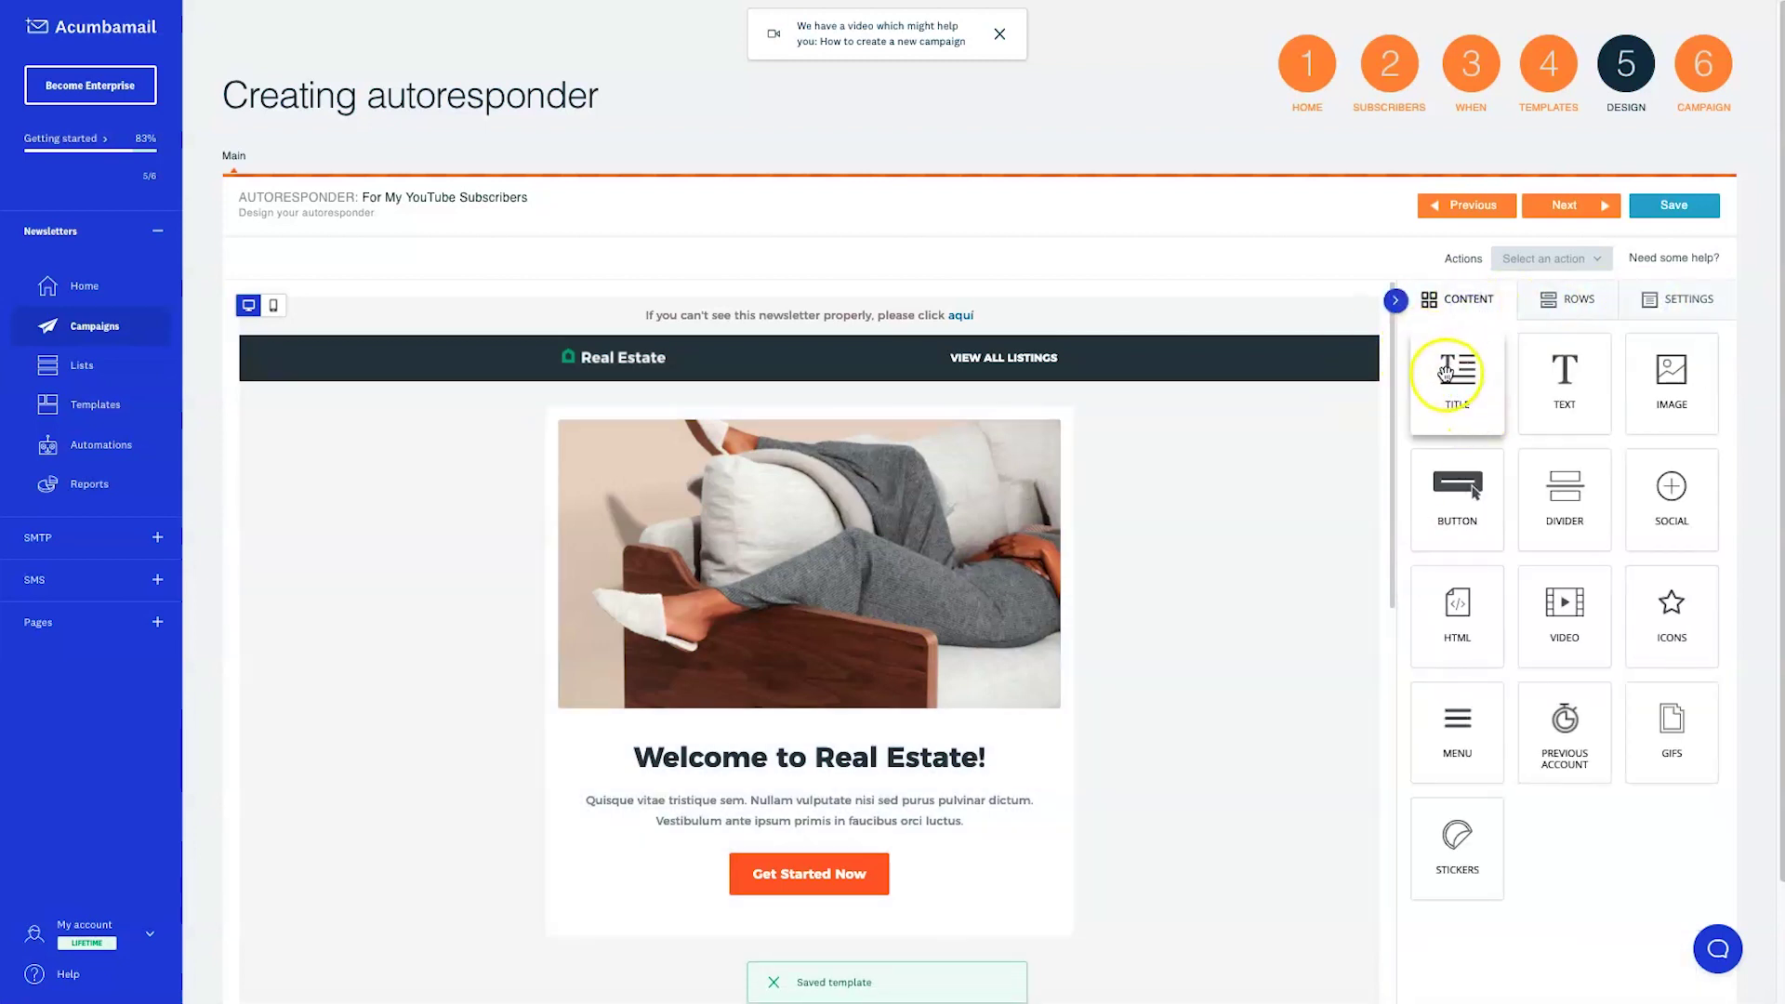
{"action": "left_click", "coordinate": [1571, 301]}
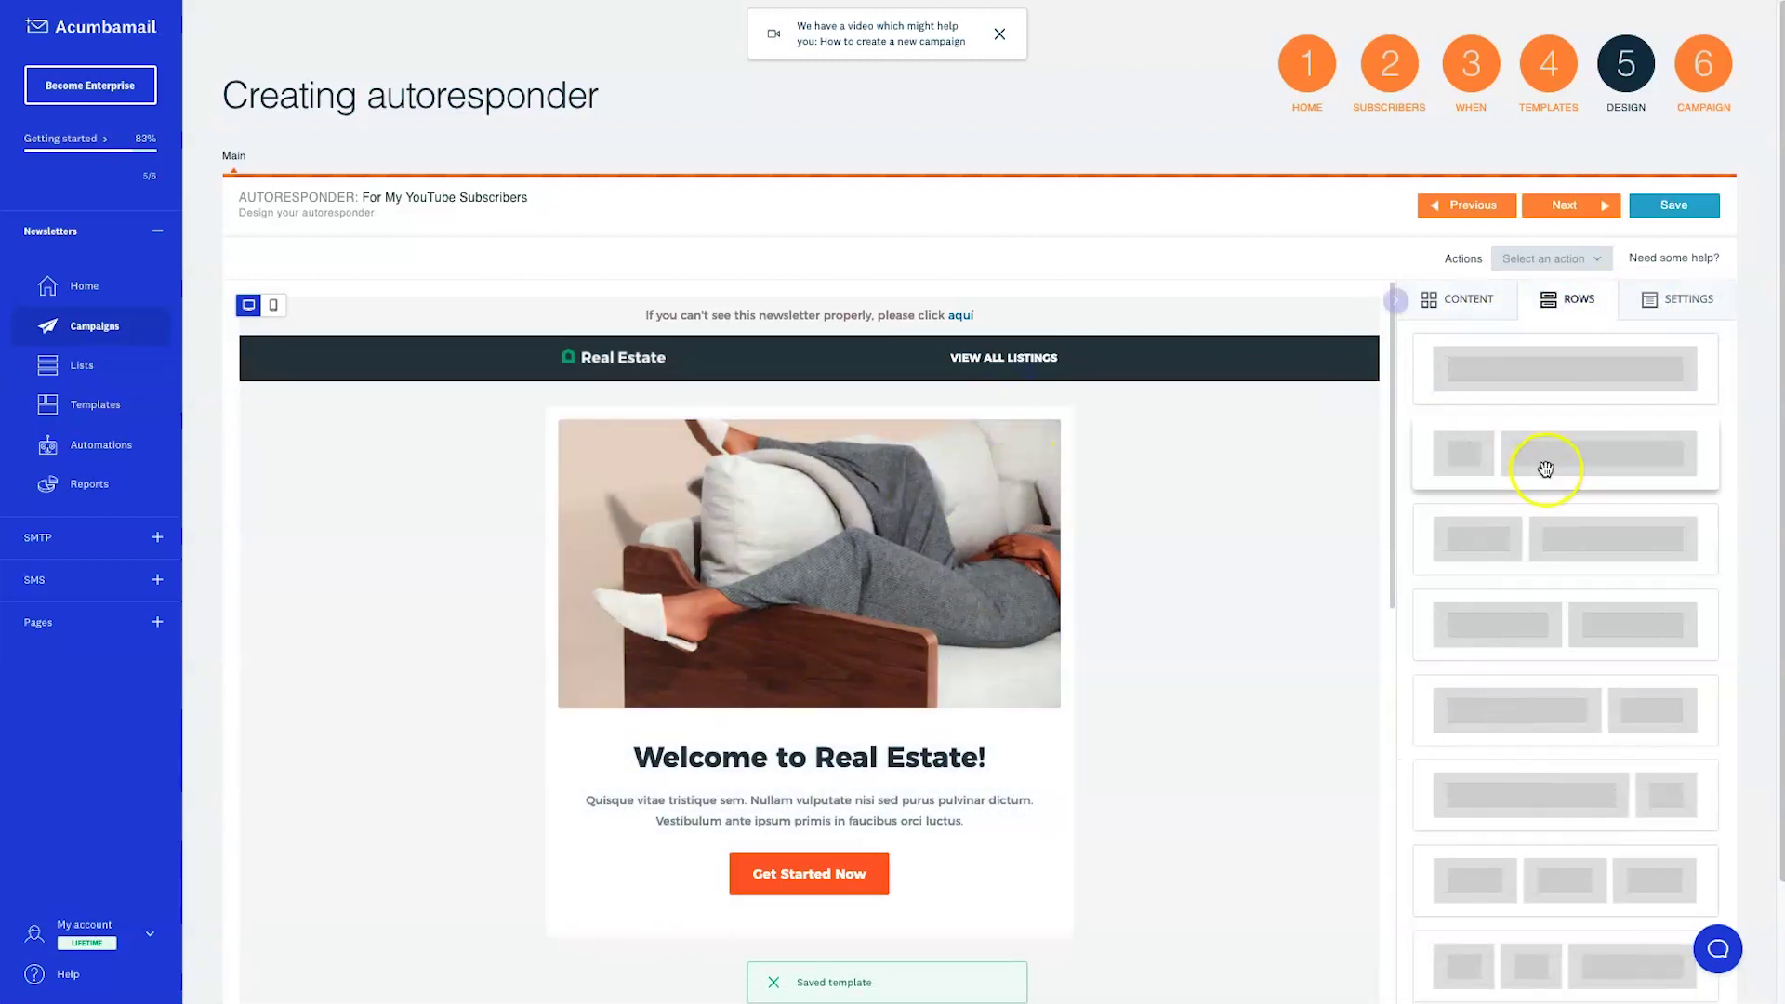
{"action": "left_click", "coordinate": [1486, 317]}
{"action": "left_click", "coordinate": [1640, 299]}
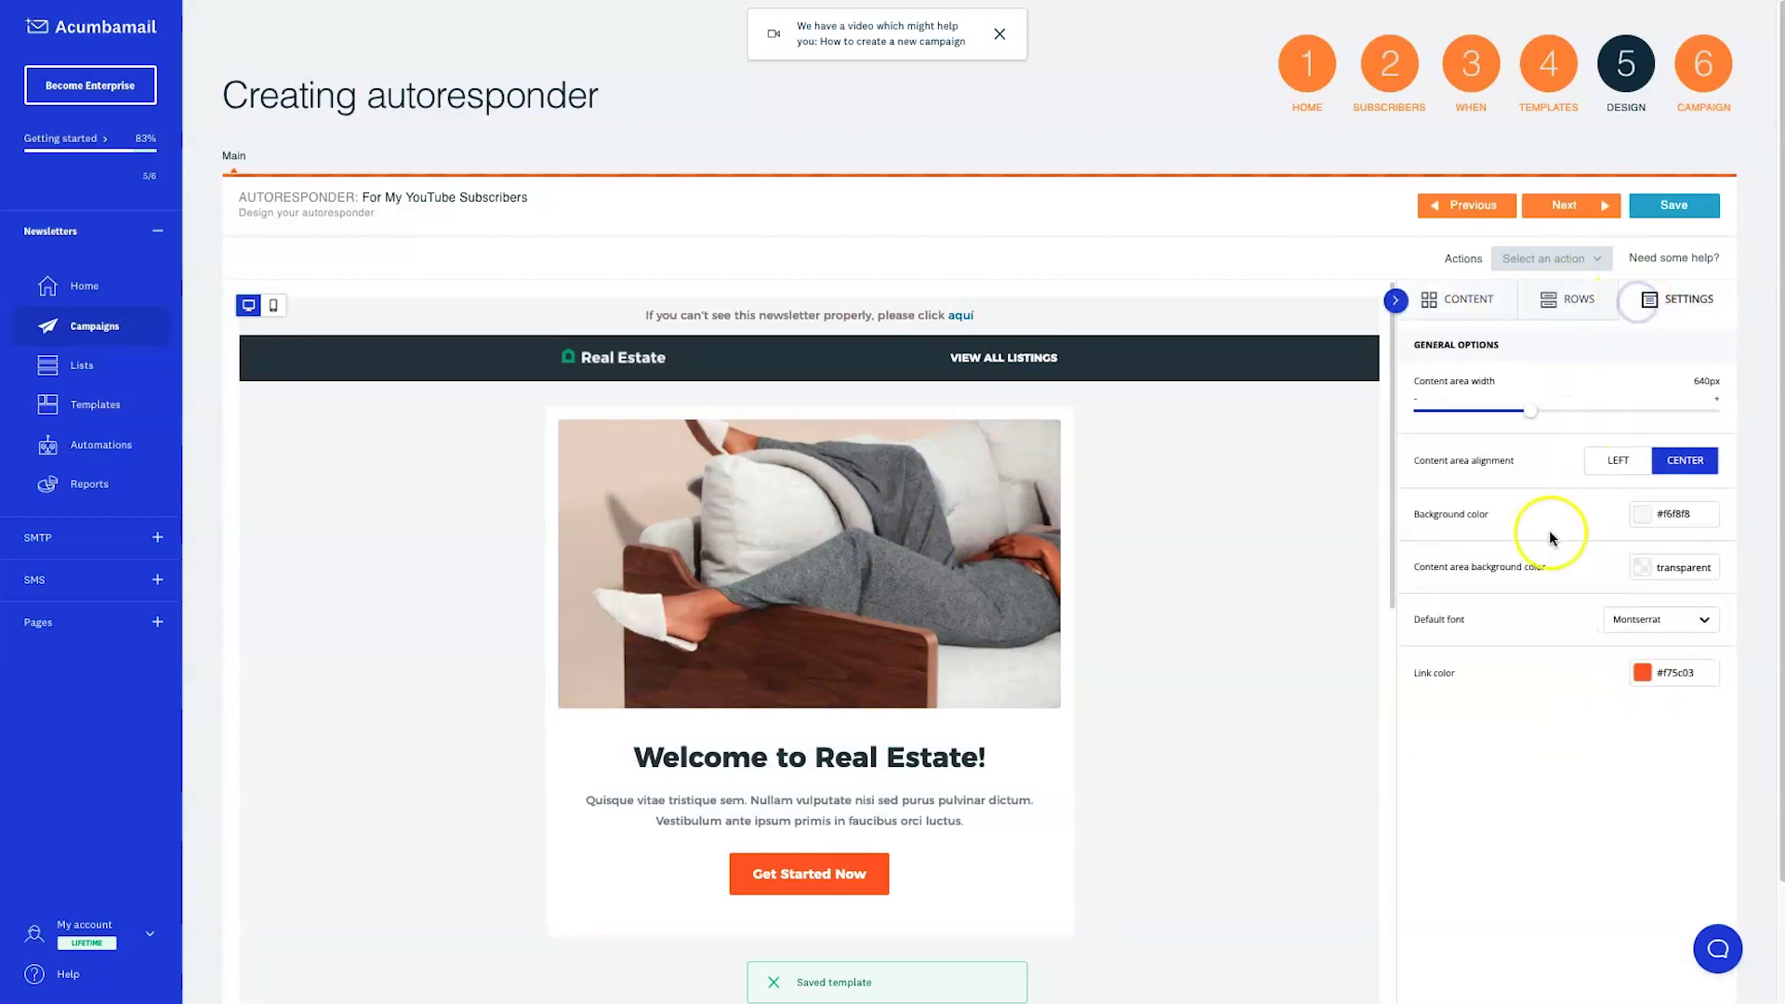
Step: Insert a button block between the "Welcome to Real Estate!" heading and its paragraph, and check its link type options
{"action": "left_click", "coordinate": [1461, 298]}
{"action": "scroll", "coordinate": [1132, 597], "scroll_direction": "down", "scroll_amount": 4}
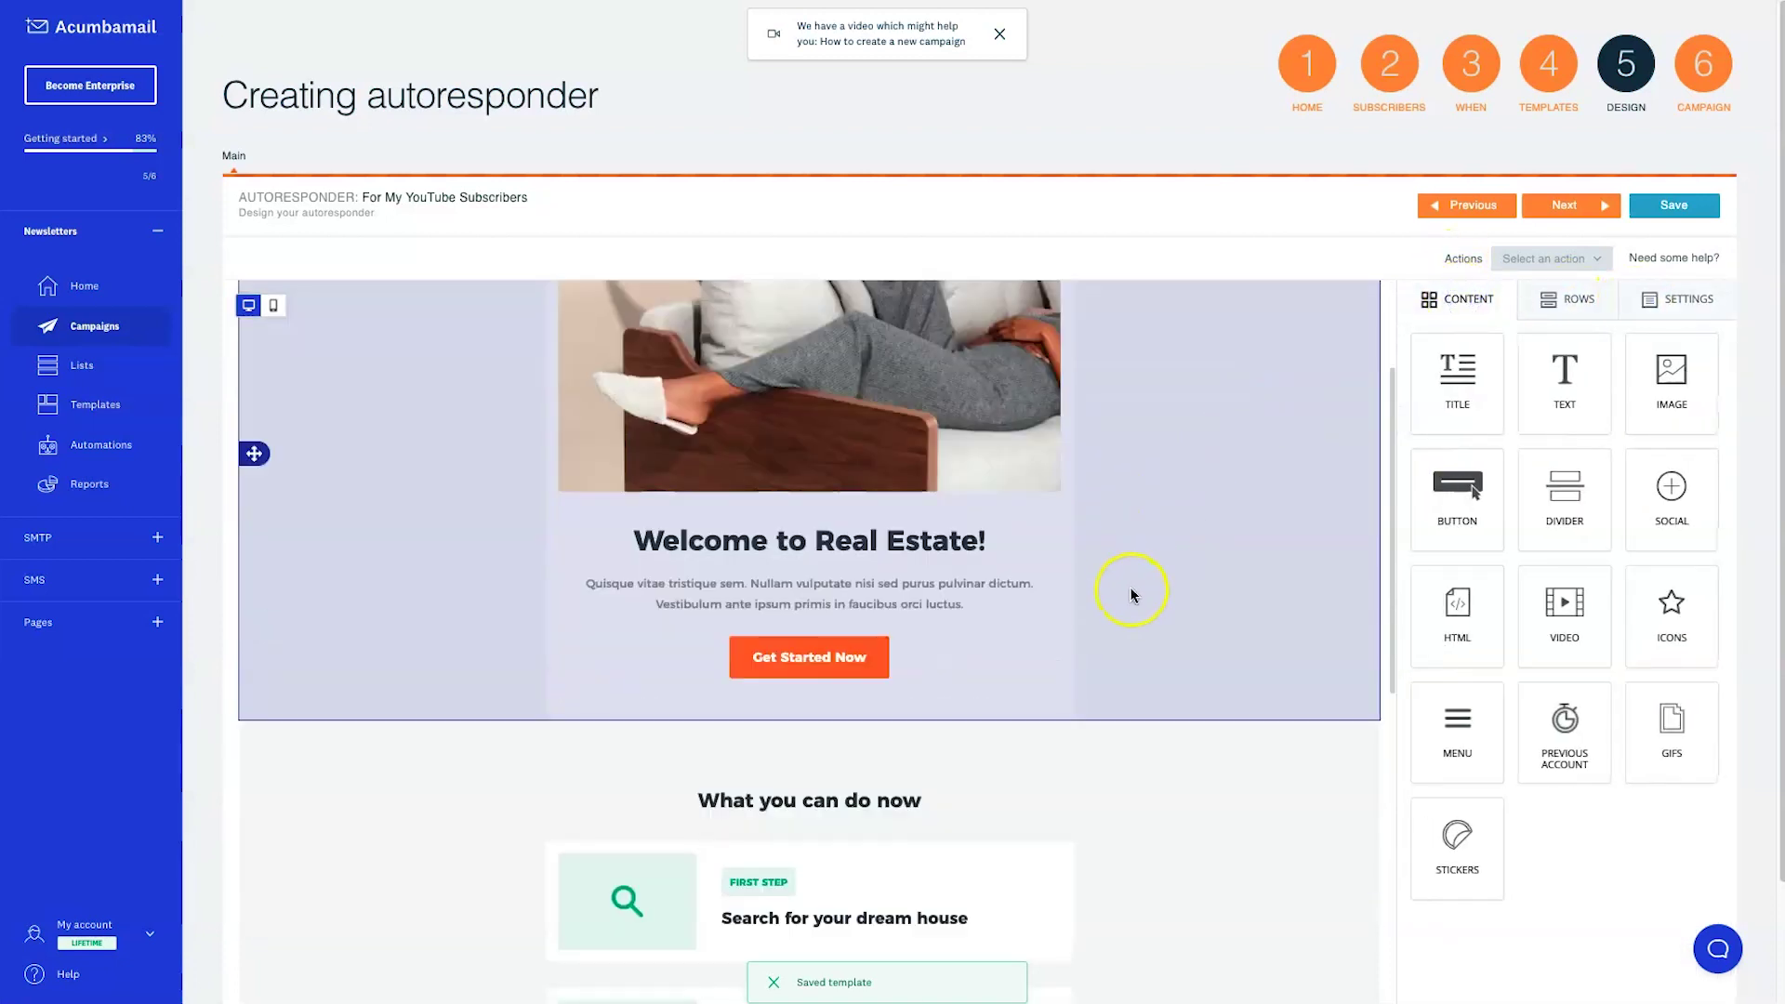
{"action": "left_click_drag", "start_coordinate": [1461, 502], "coordinate": [743, 465]}
{"action": "left_click", "coordinate": [809, 510]}
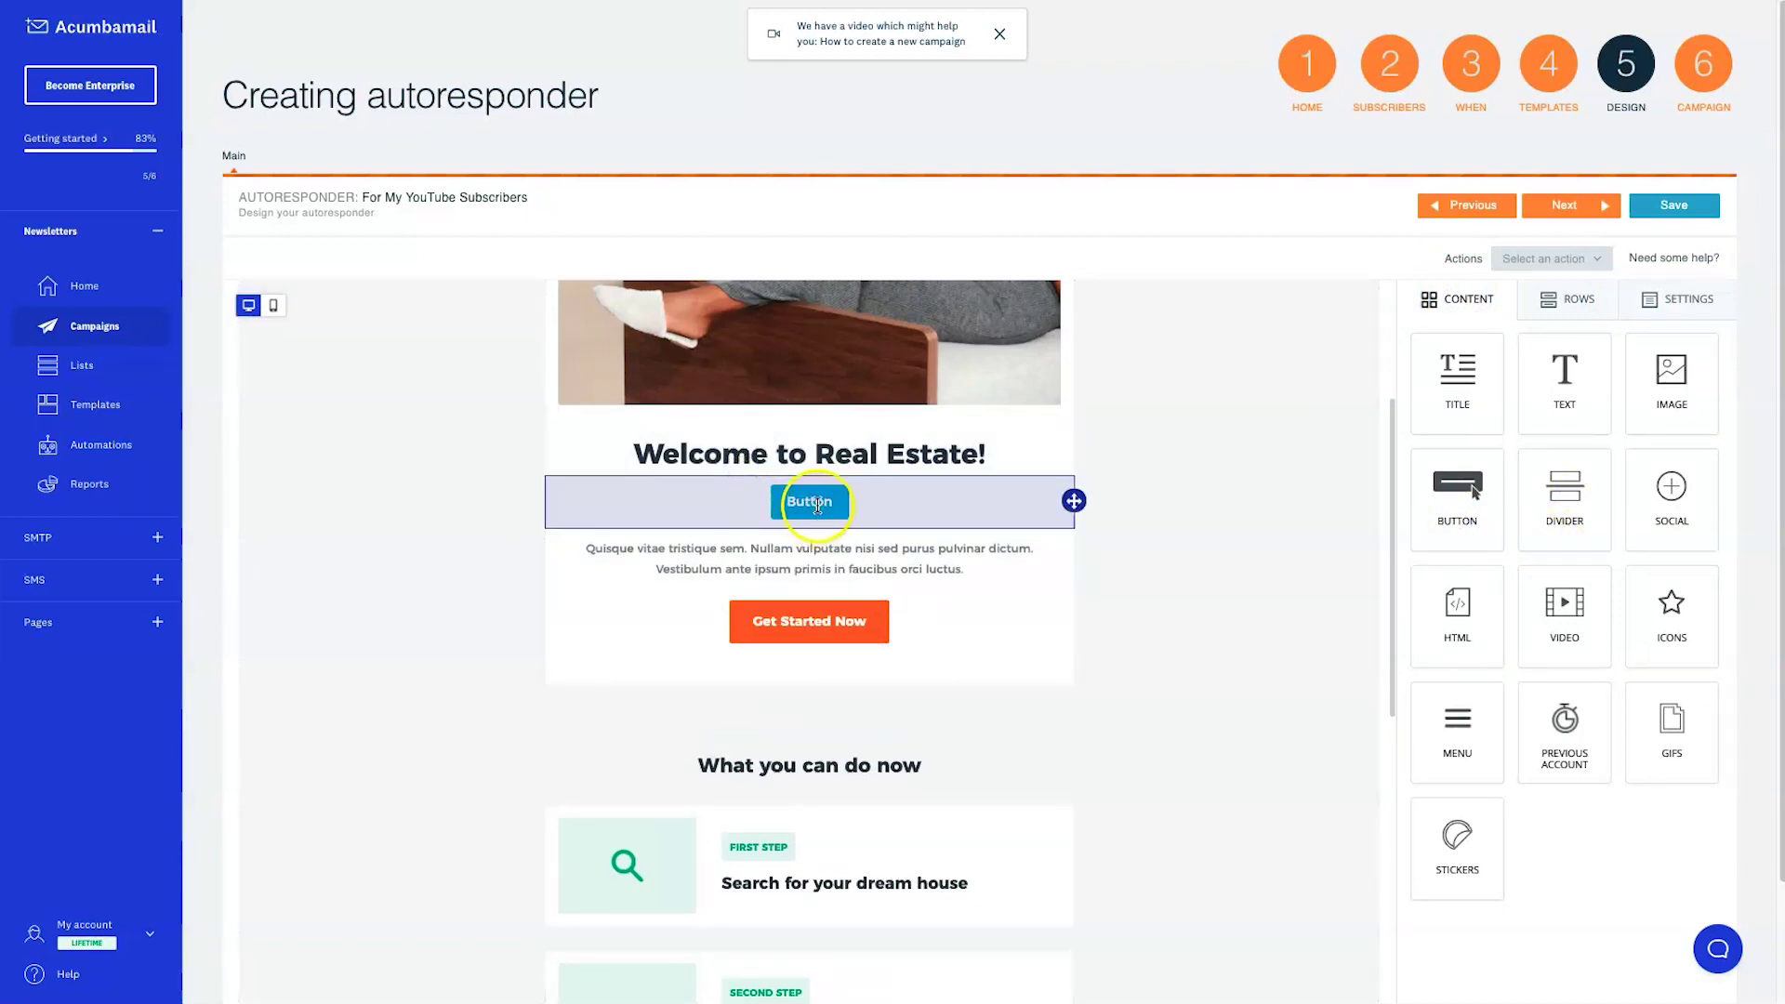
{"action": "left_click", "coordinate": [1465, 467]}
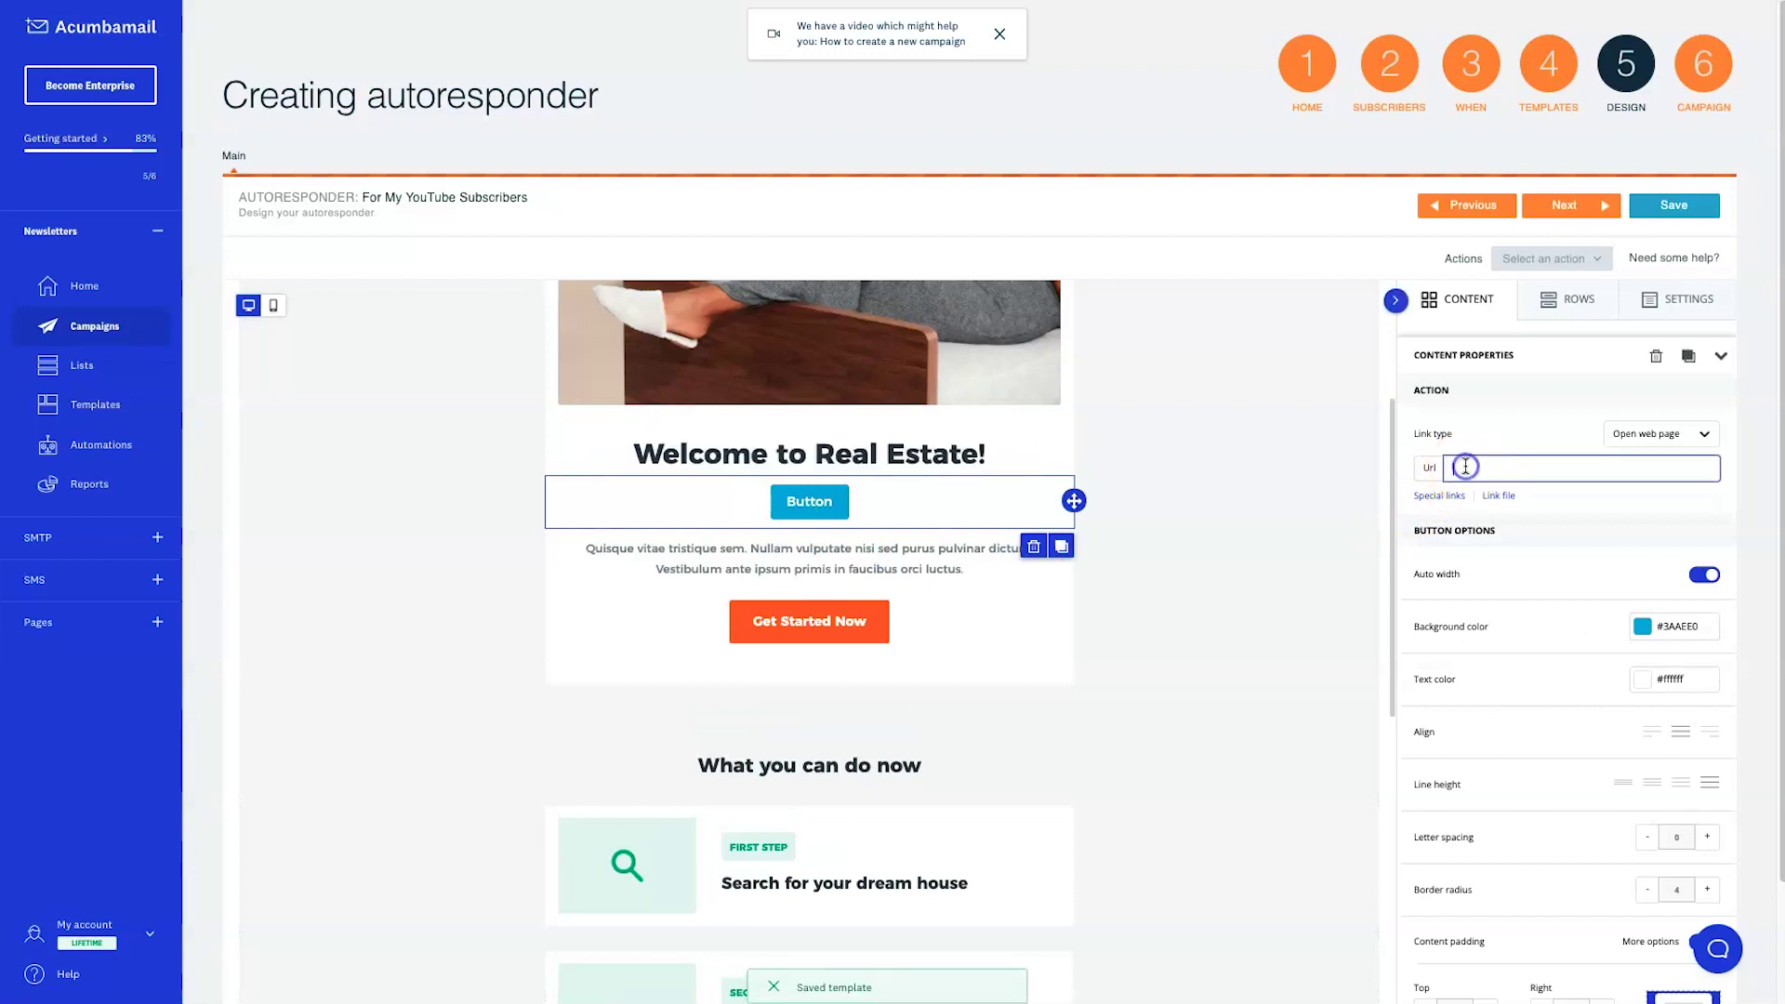
{"action": "left_click", "coordinate": [1662, 431]}
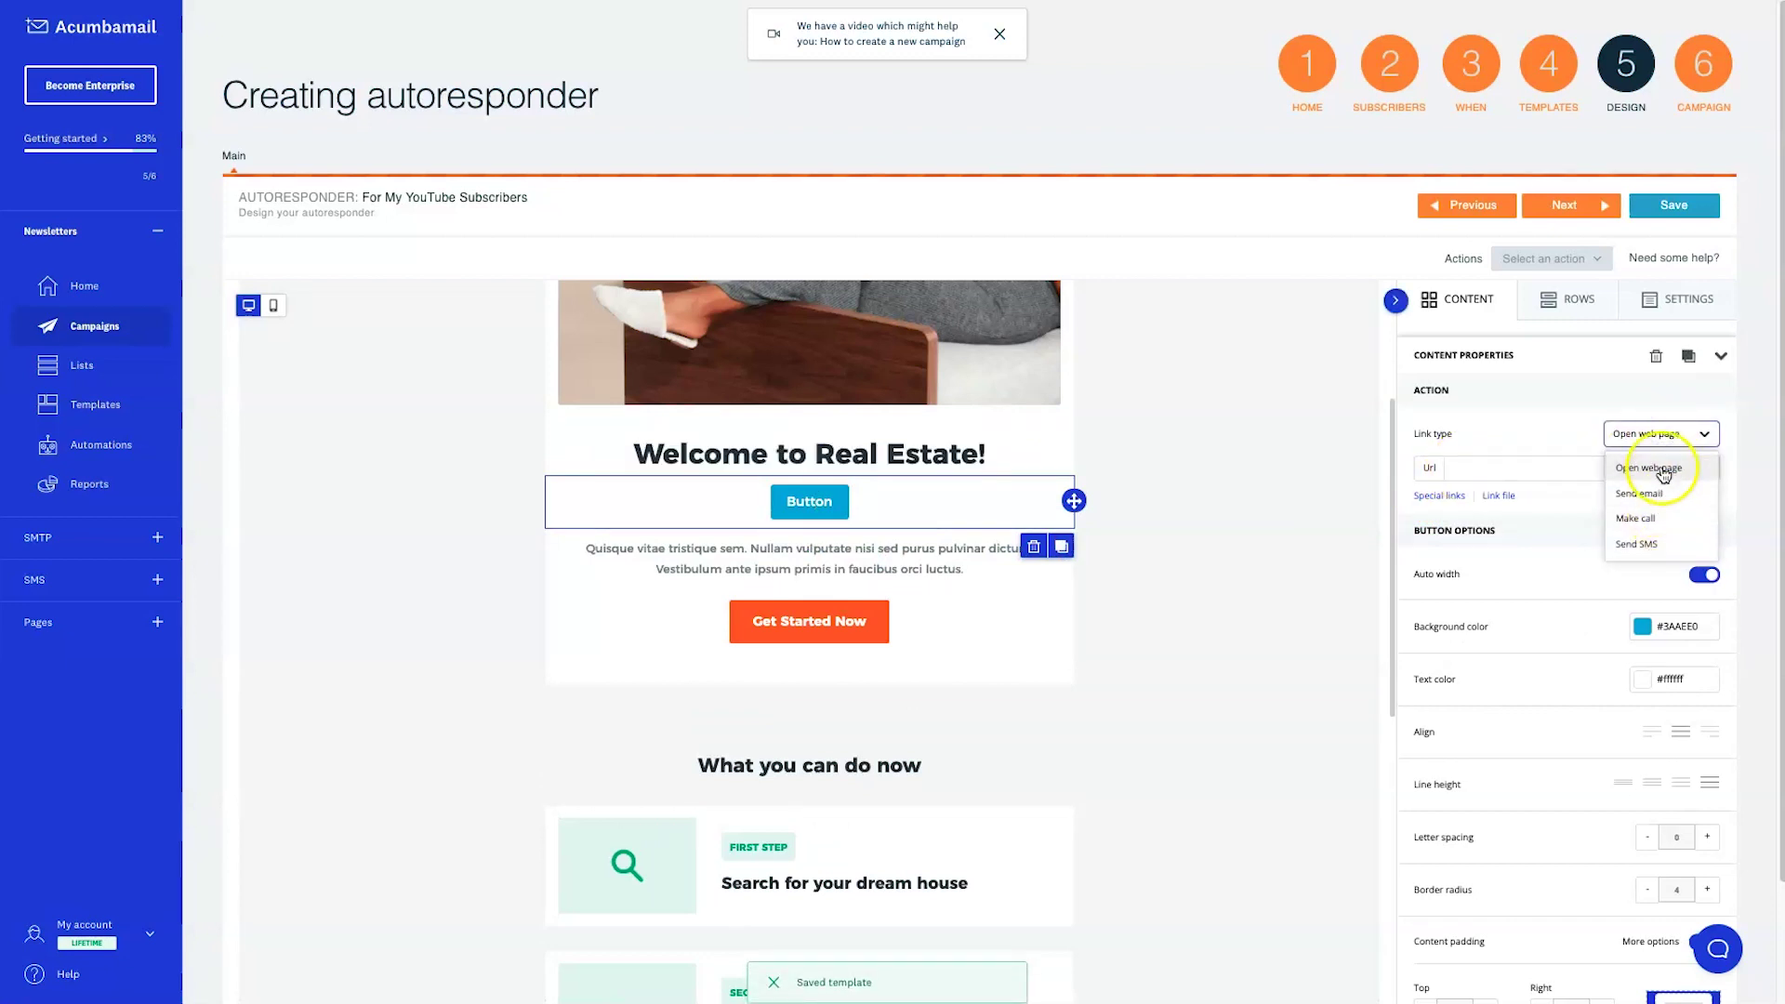
{"action": "left_click", "coordinate": [1506, 391]}
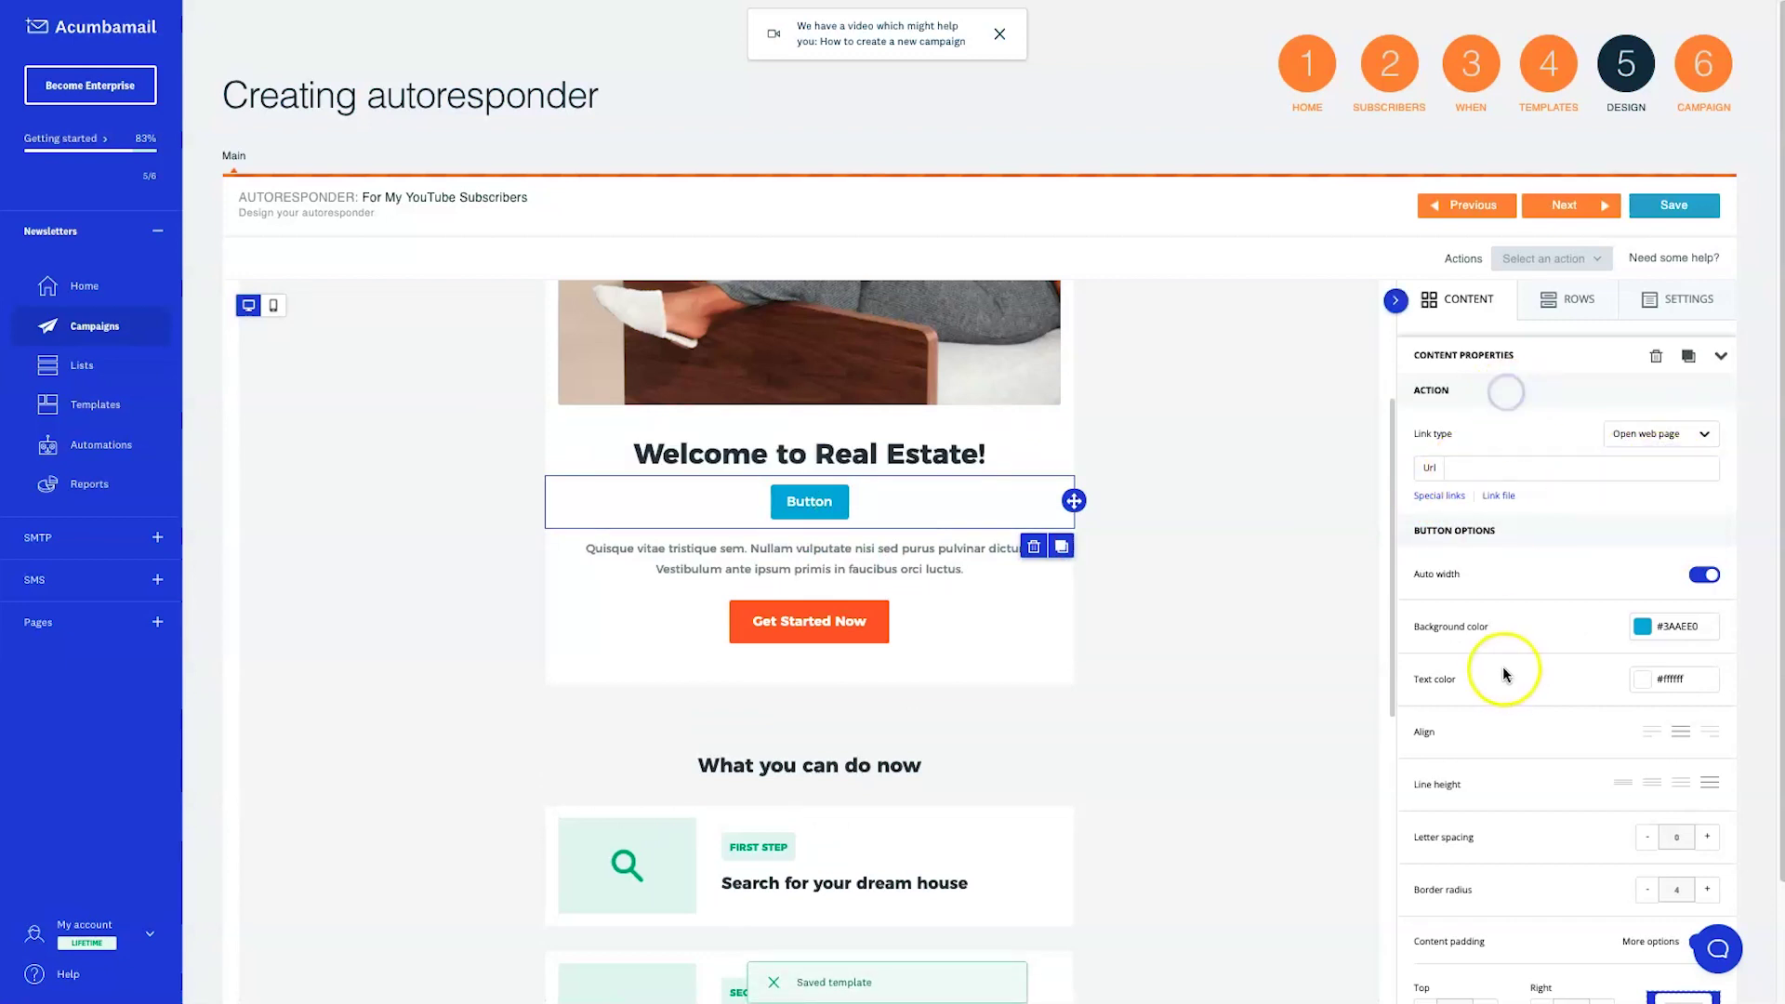
Step: Turn off the new button's auto width, set its width to 35%, and review its remaining spacing and border options
{"action": "left_click", "coordinate": [1704, 576]}
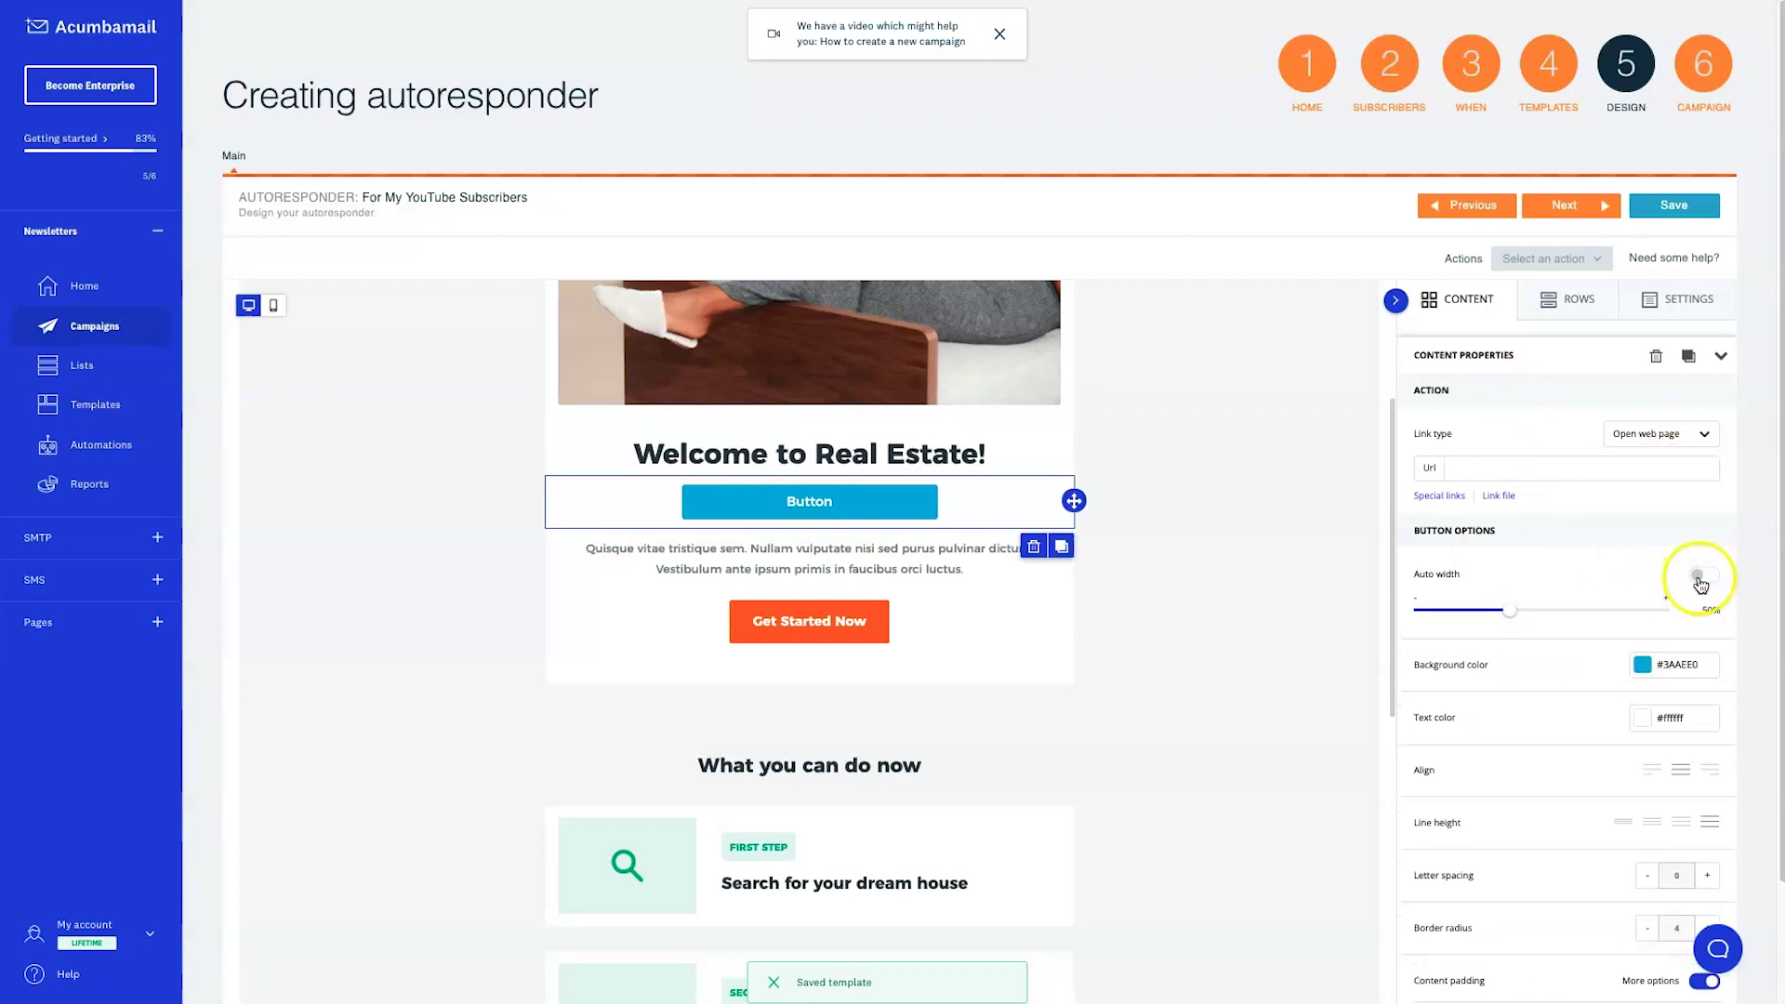
{"action": "left_click_drag", "start_coordinate": [1498, 614], "coordinate": [1468, 611]}
{"action": "scroll", "coordinate": [1661, 735], "scroll_direction": "down", "scroll_amount": 2}
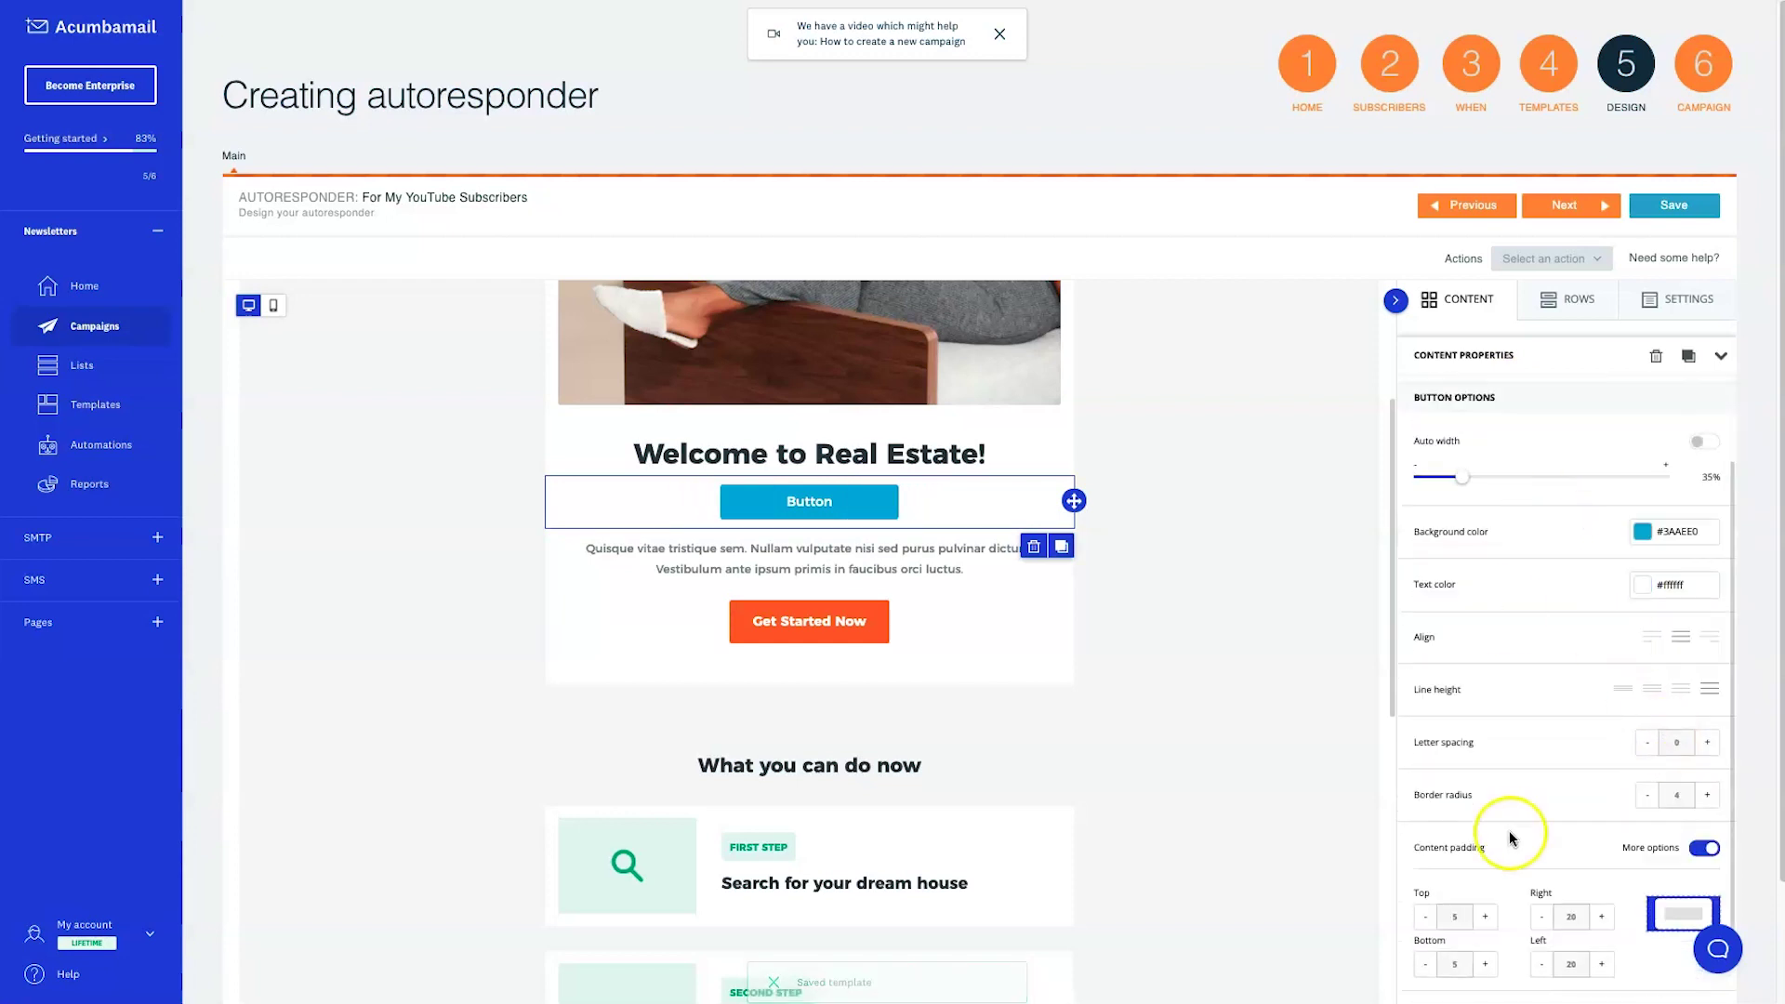
{"action": "scroll", "coordinate": [1438, 908], "scroll_direction": "down", "scroll_amount": 1}
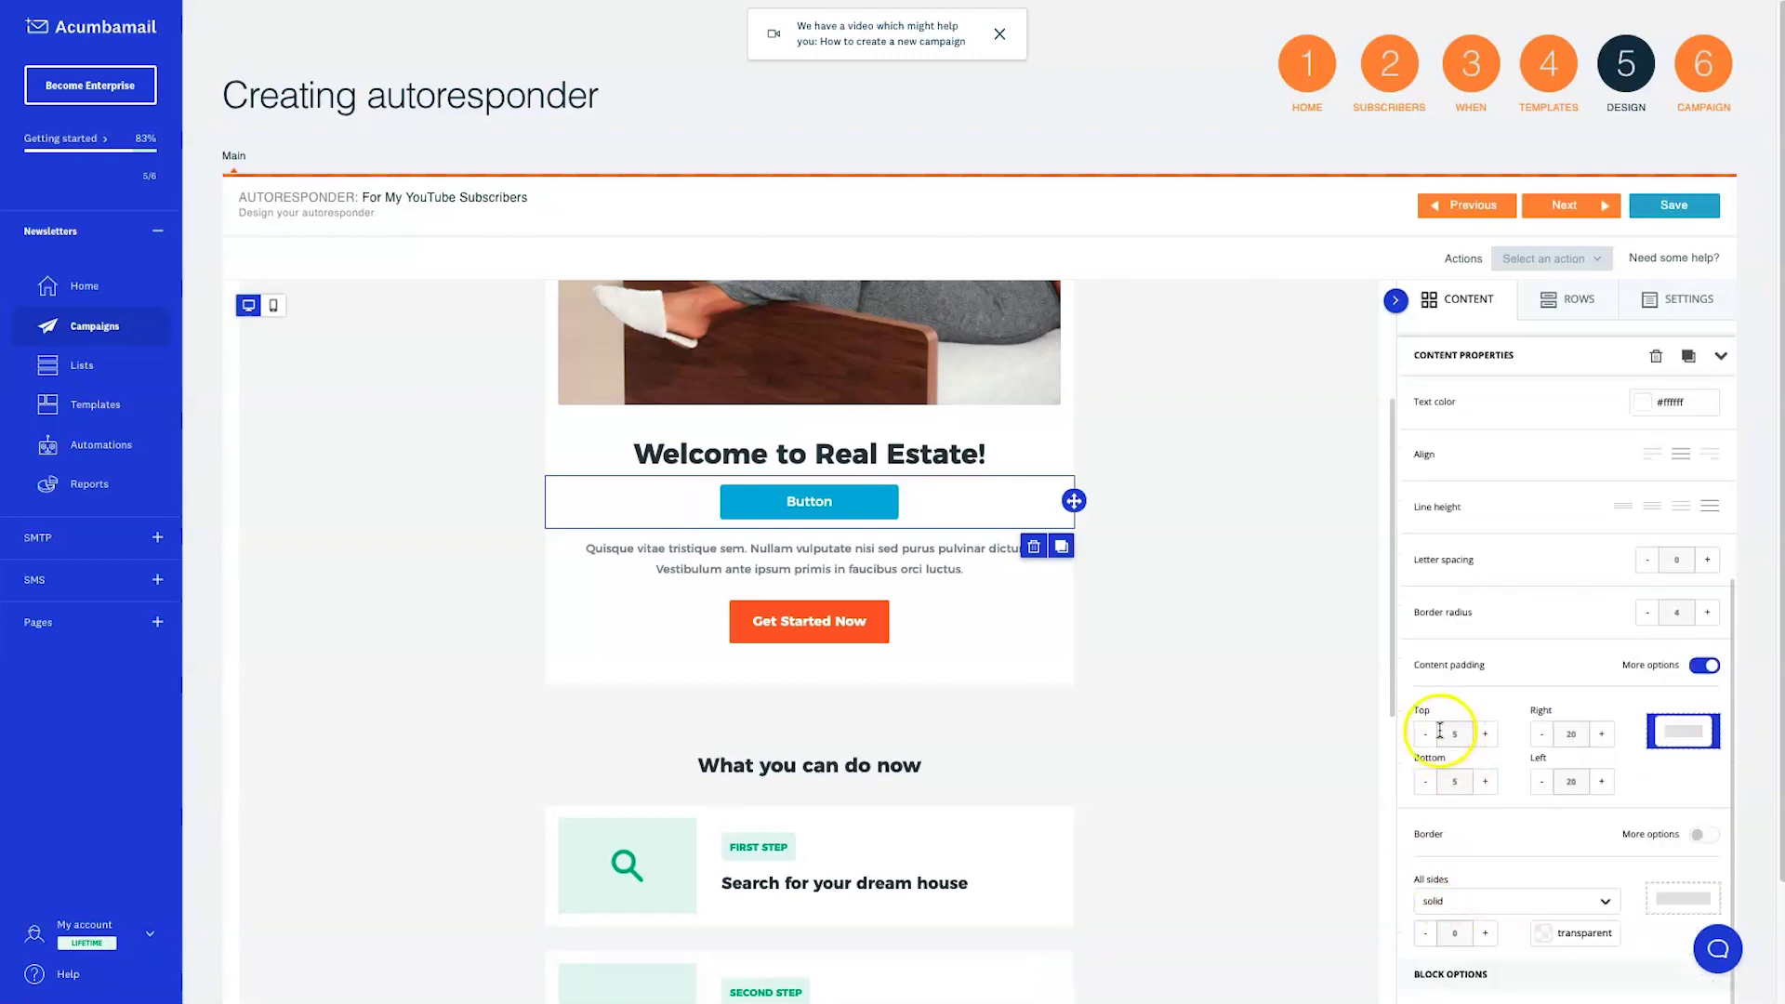
{"action": "scroll", "coordinate": [1068, 722], "scroll_direction": "up", "scroll_amount": 3}
{"action": "scroll", "coordinate": [1028, 741], "scroll_direction": "down", "scroll_amount": 1}
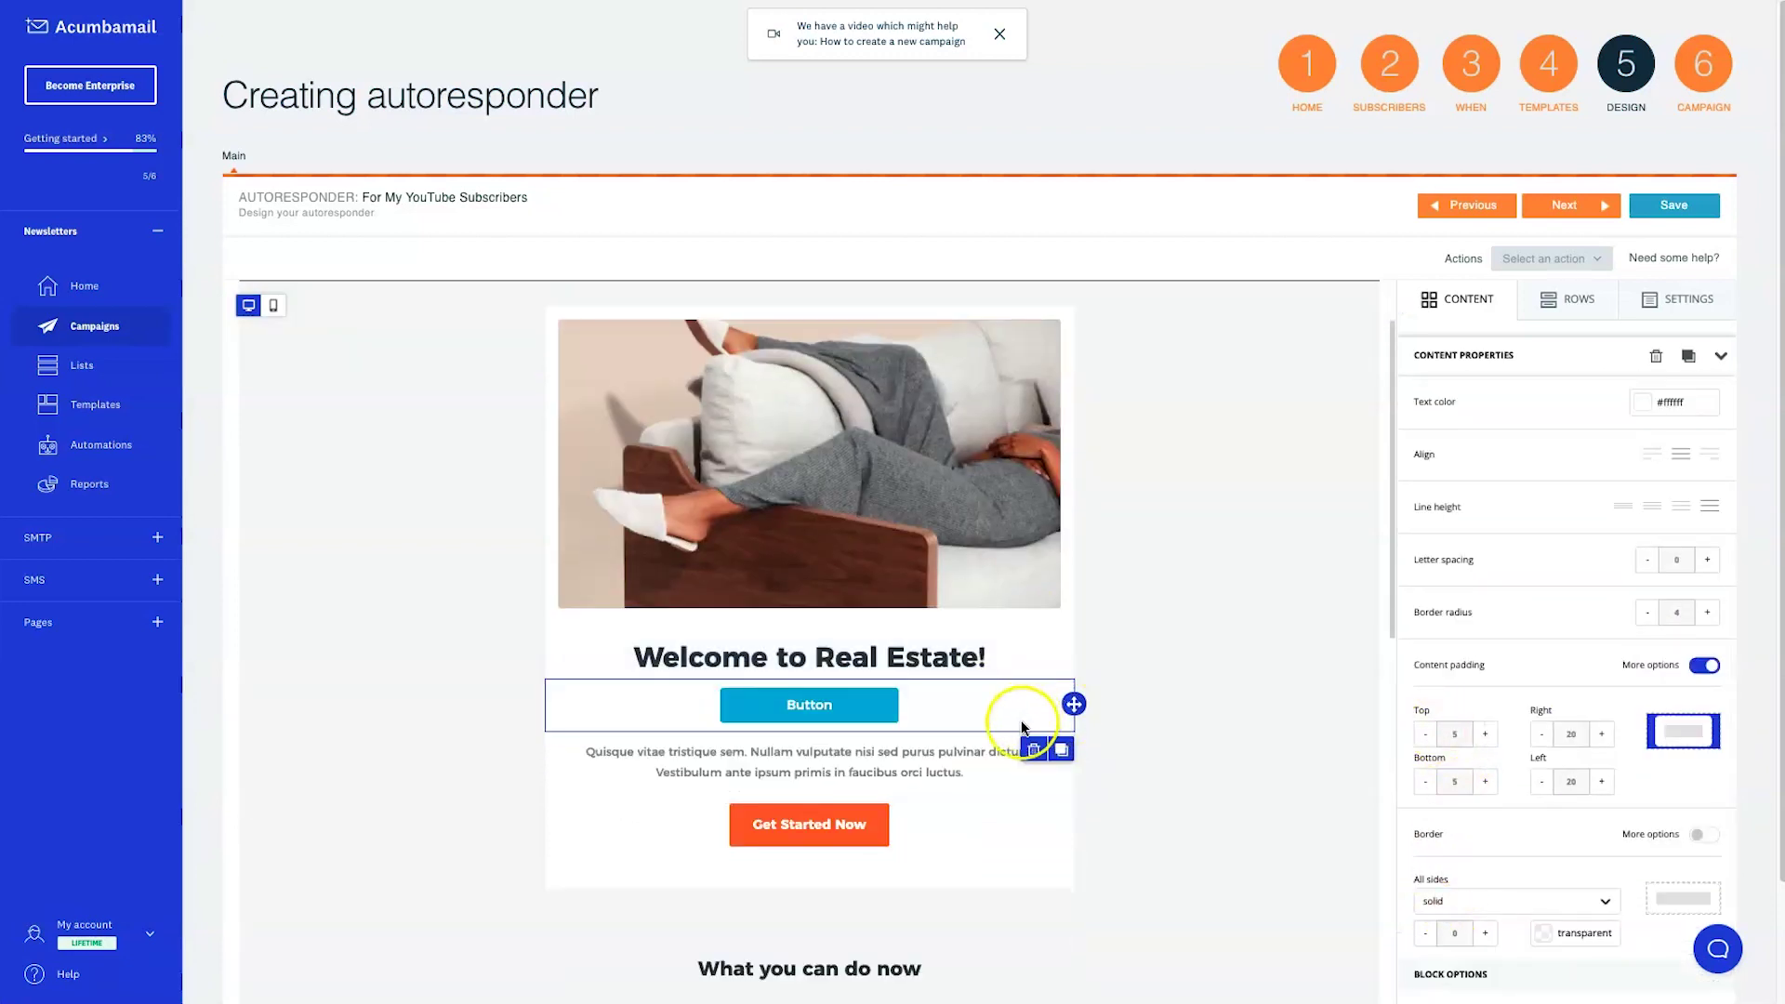
Step: Delete the blue button block below the "Welcome to Real Estate!" heading
{"action": "left_click", "coordinate": [939, 821]}
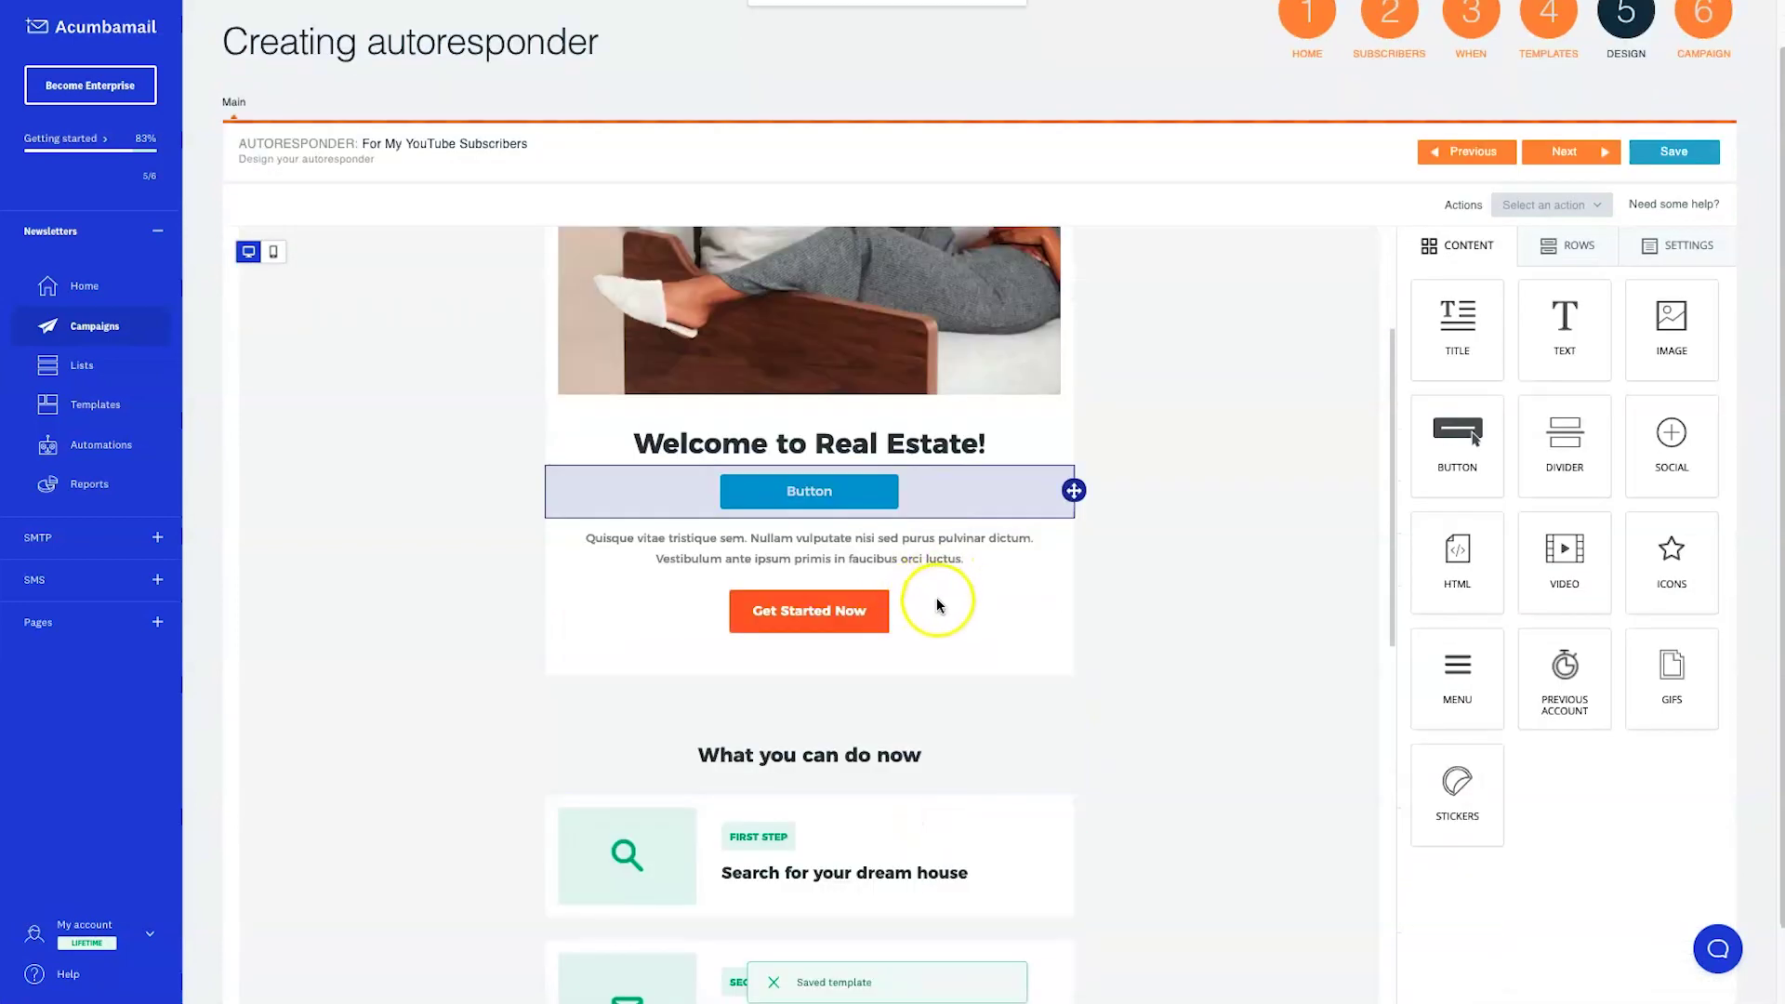
{"action": "scroll", "coordinate": [933, 595], "scroll_direction": "up", "scroll_amount": 3}
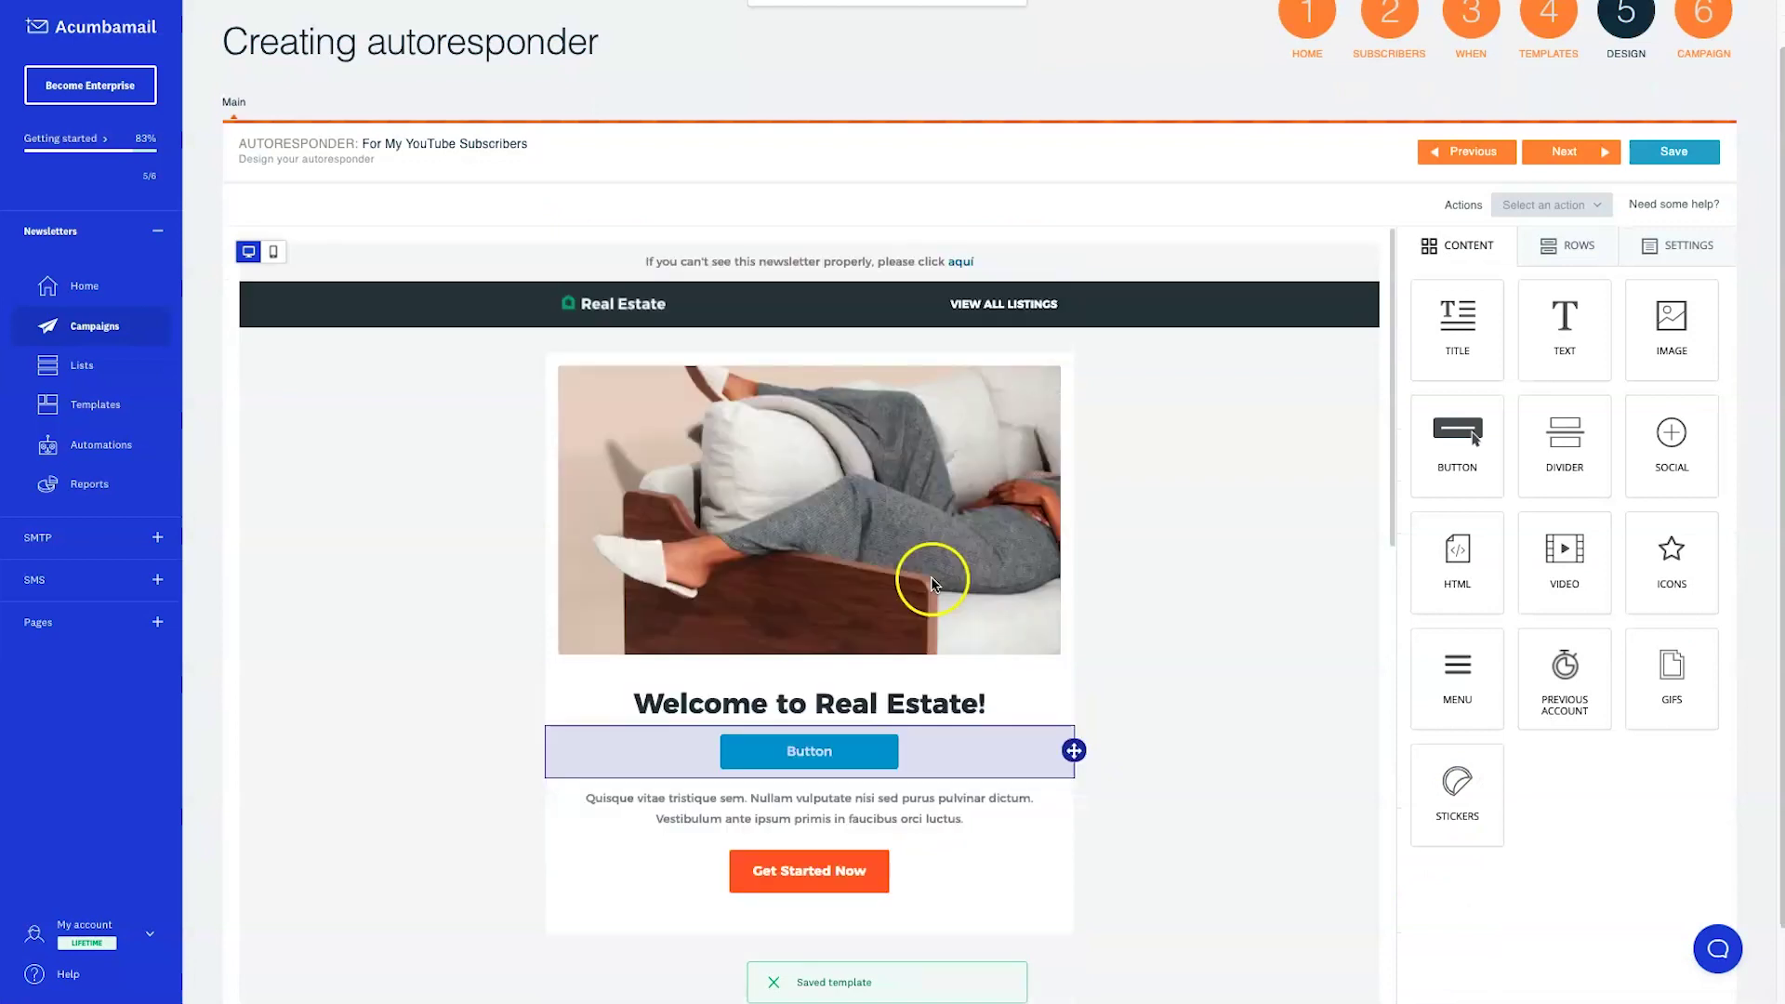
{"action": "left_click", "coordinate": [1322, 303]}
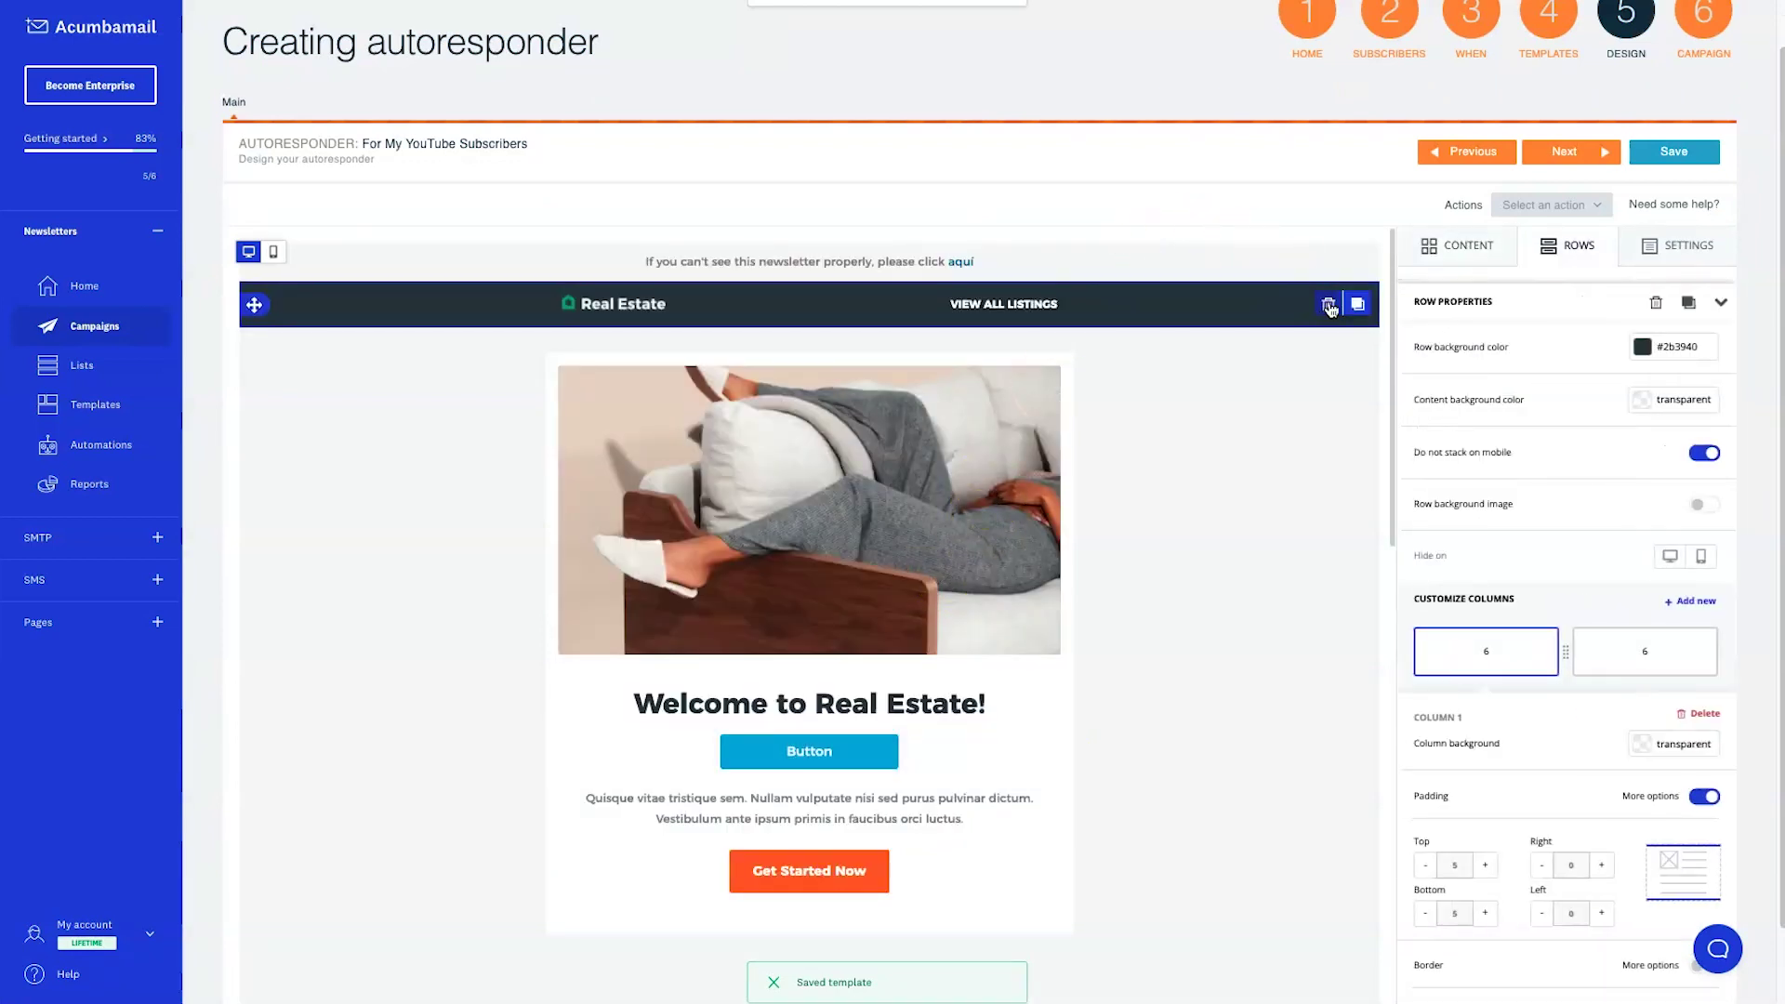
{"action": "left_click", "coordinate": [1049, 757]}
{"action": "left_click", "coordinate": [1029, 755]}
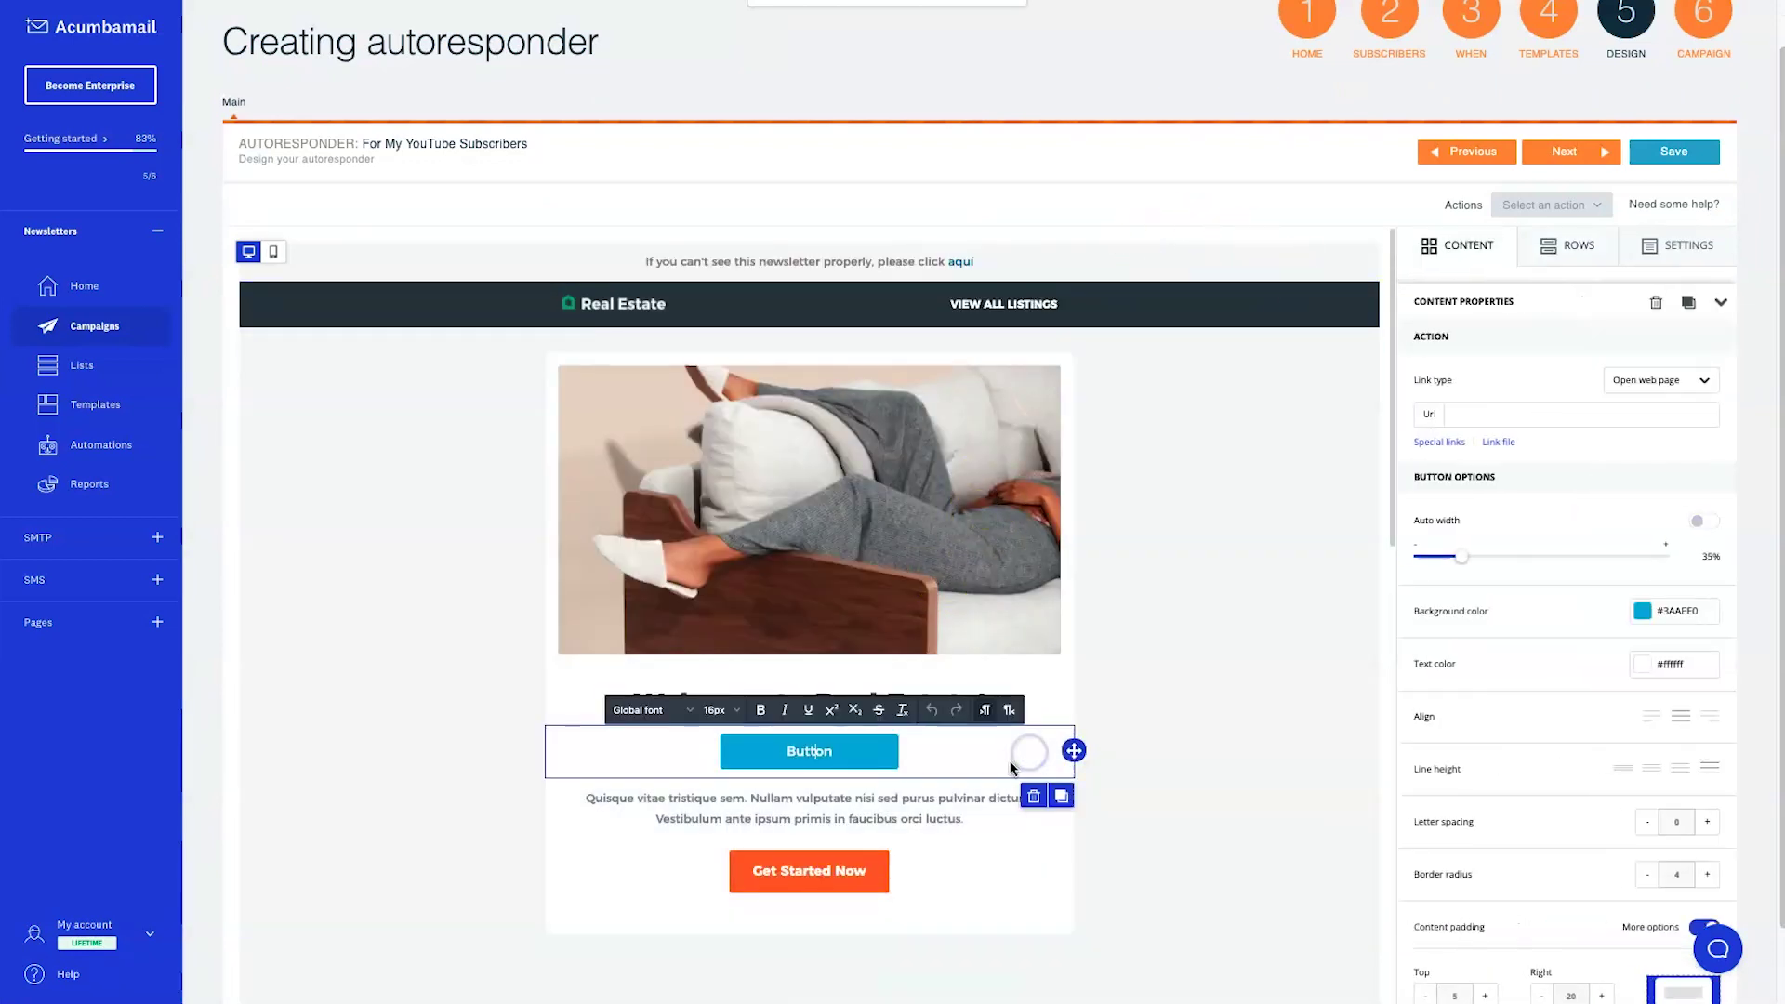
{"action": "left_click", "coordinate": [1660, 299]}
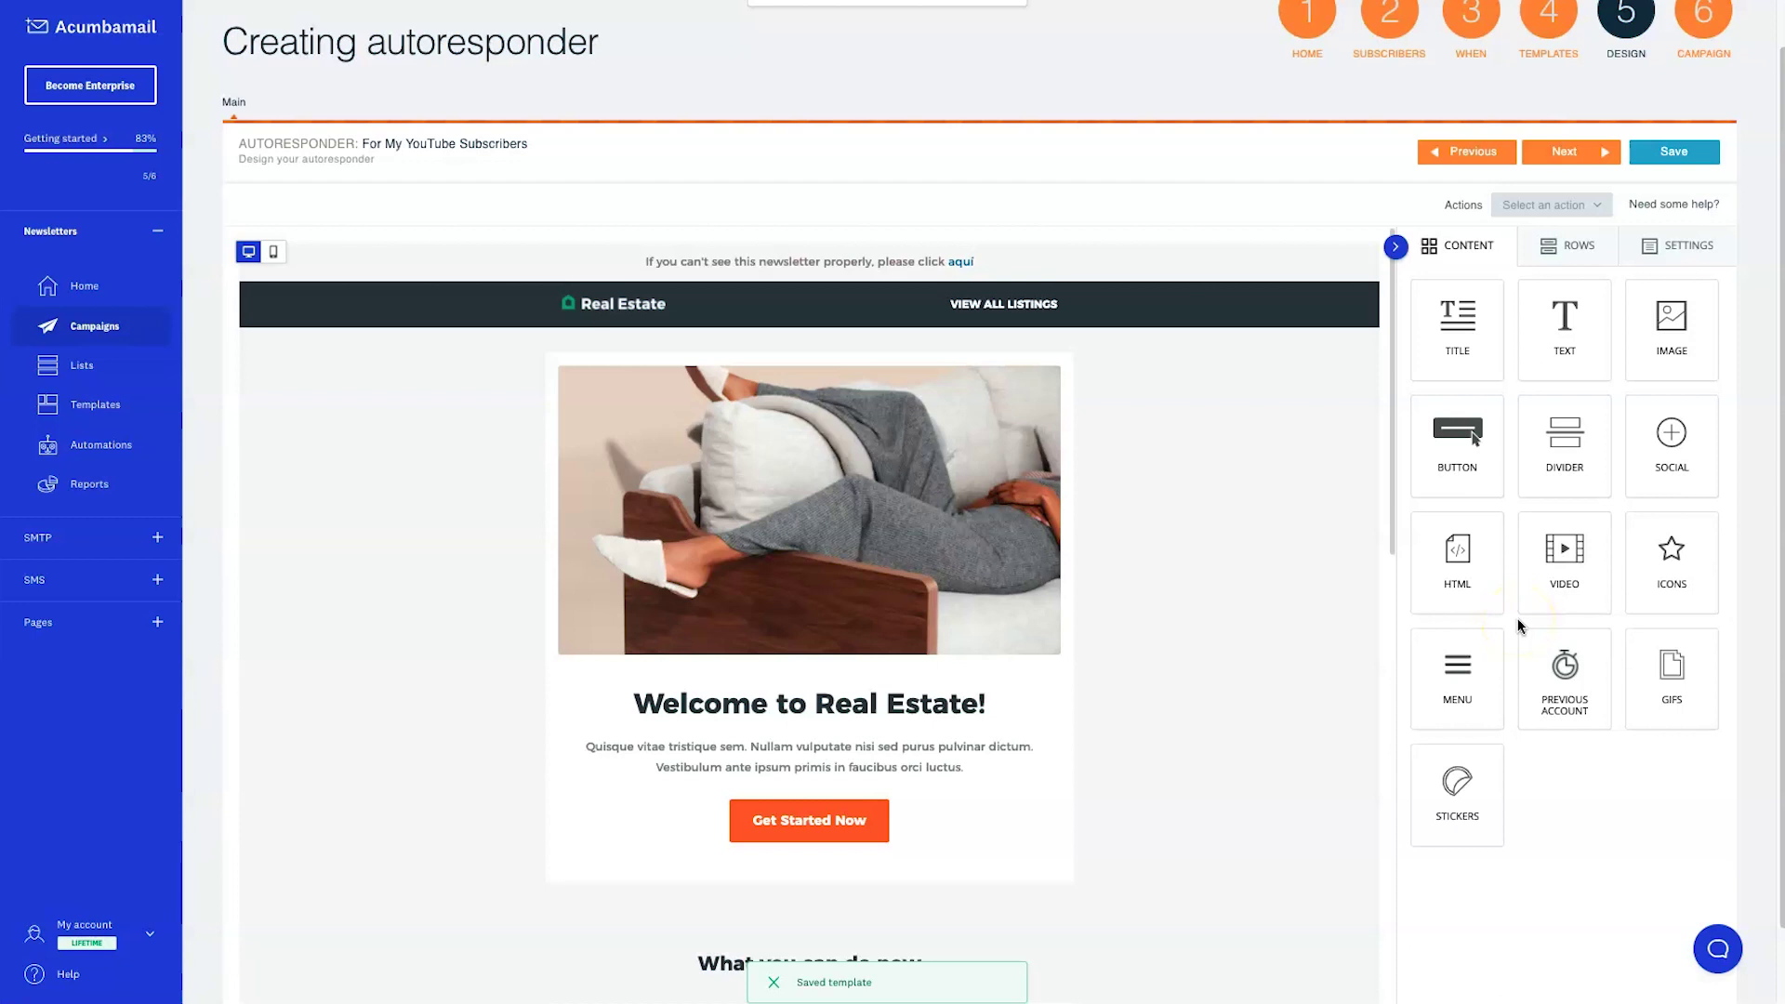
Step: Insert a "Previous account" countdown block below the "Welcome to Real Estate!" heading and open its timer configuration
{"action": "left_click", "coordinate": [1564, 663]}
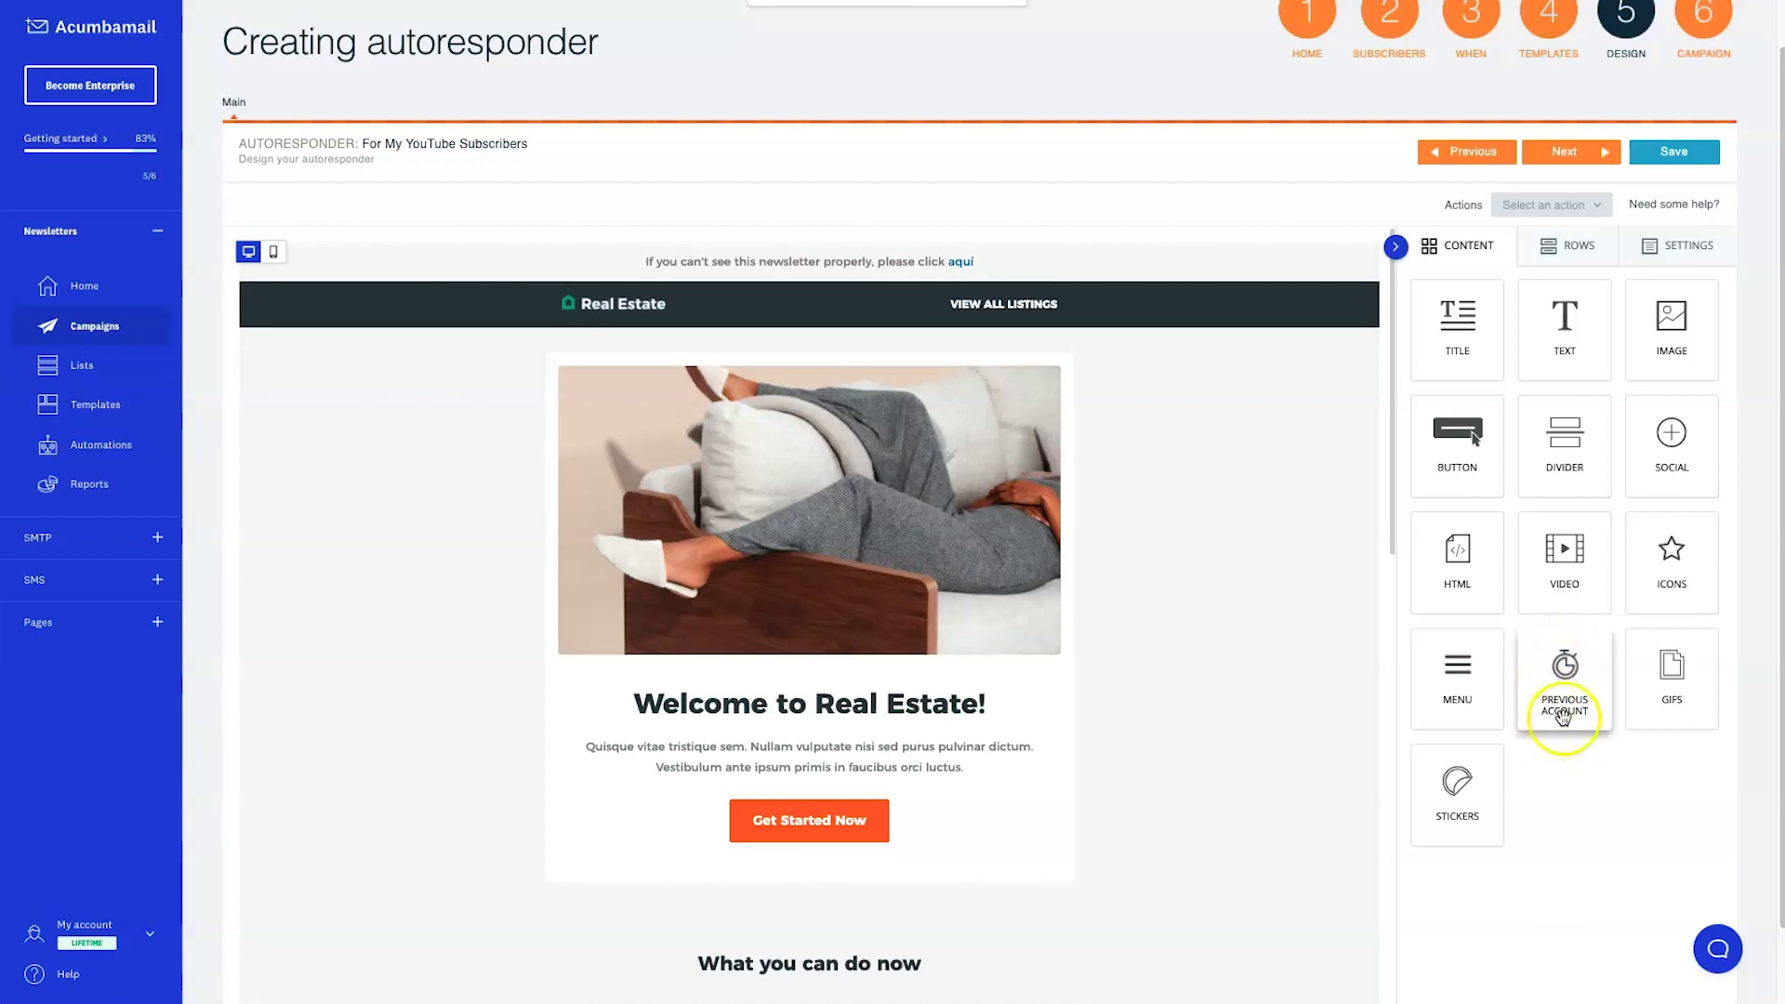
{"action": "scroll", "coordinate": [912, 710], "scroll_direction": "down", "scroll_amount": 2}
{"action": "left_click_drag", "start_coordinate": [1550, 669], "coordinate": [827, 536]}
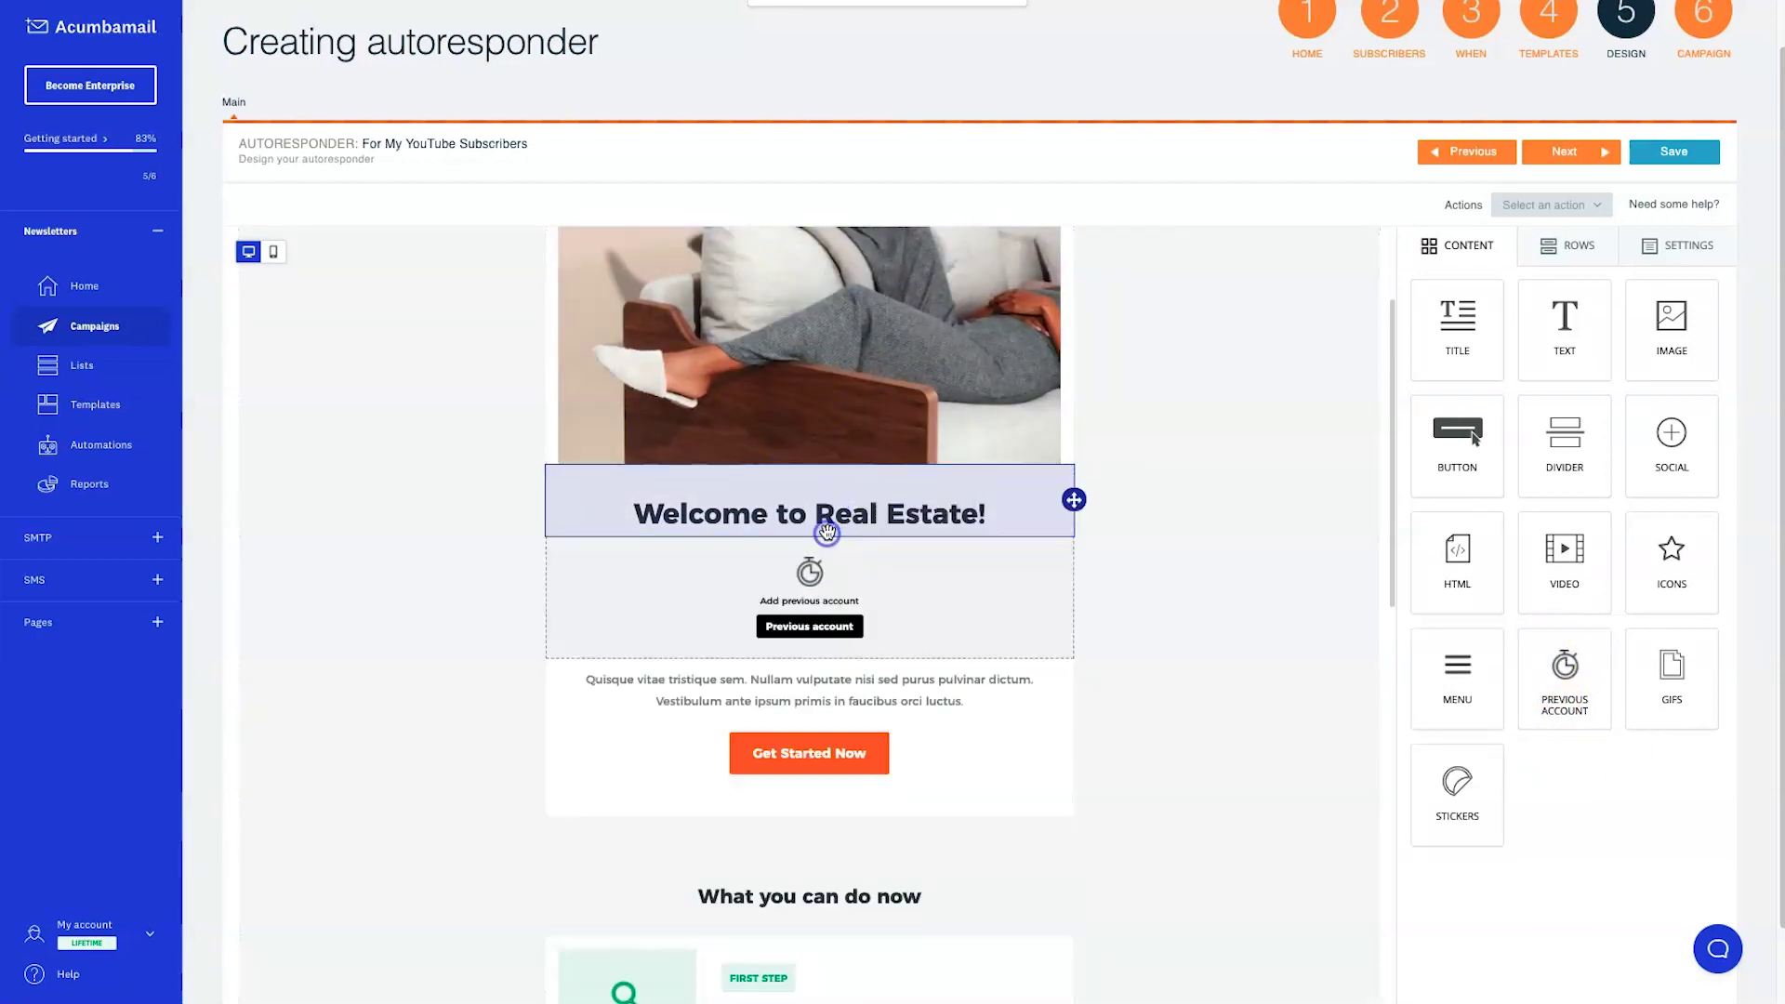
{"action": "left_click", "coordinate": [778, 629]}
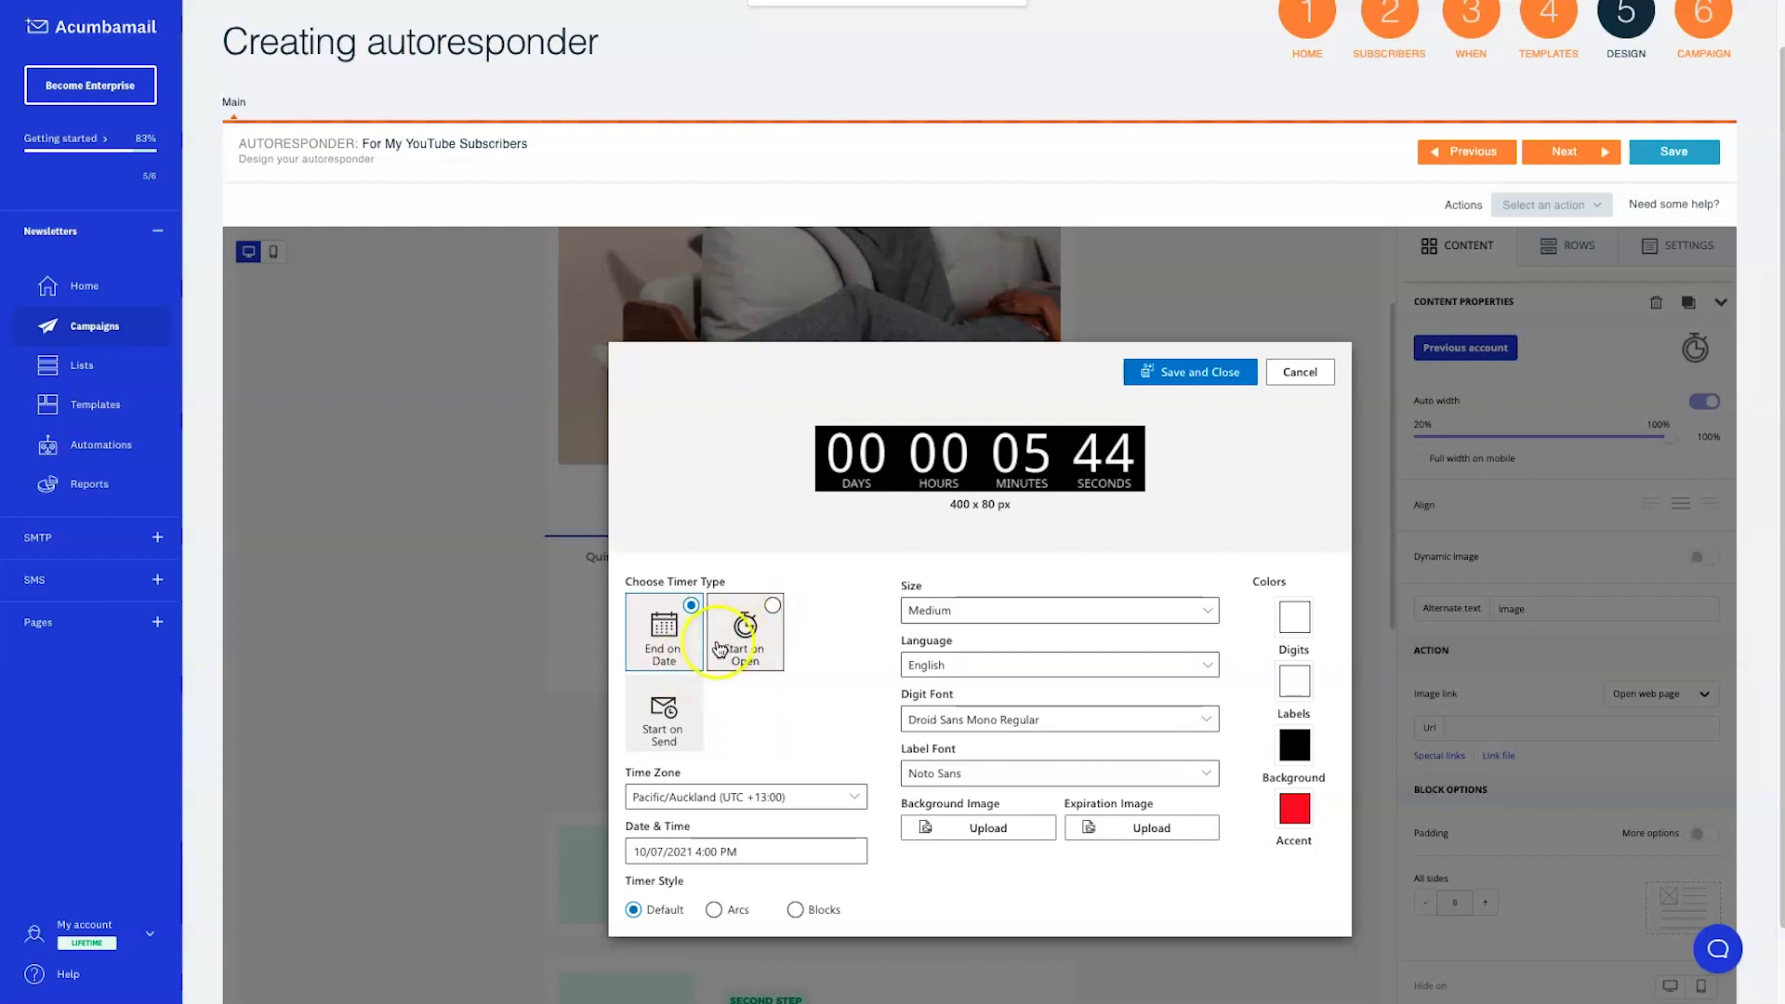
Step: Compare the countdown's timer types, set it to Start on Send with 1 day, and save the timer
{"action": "left_click", "coordinate": [744, 636]}
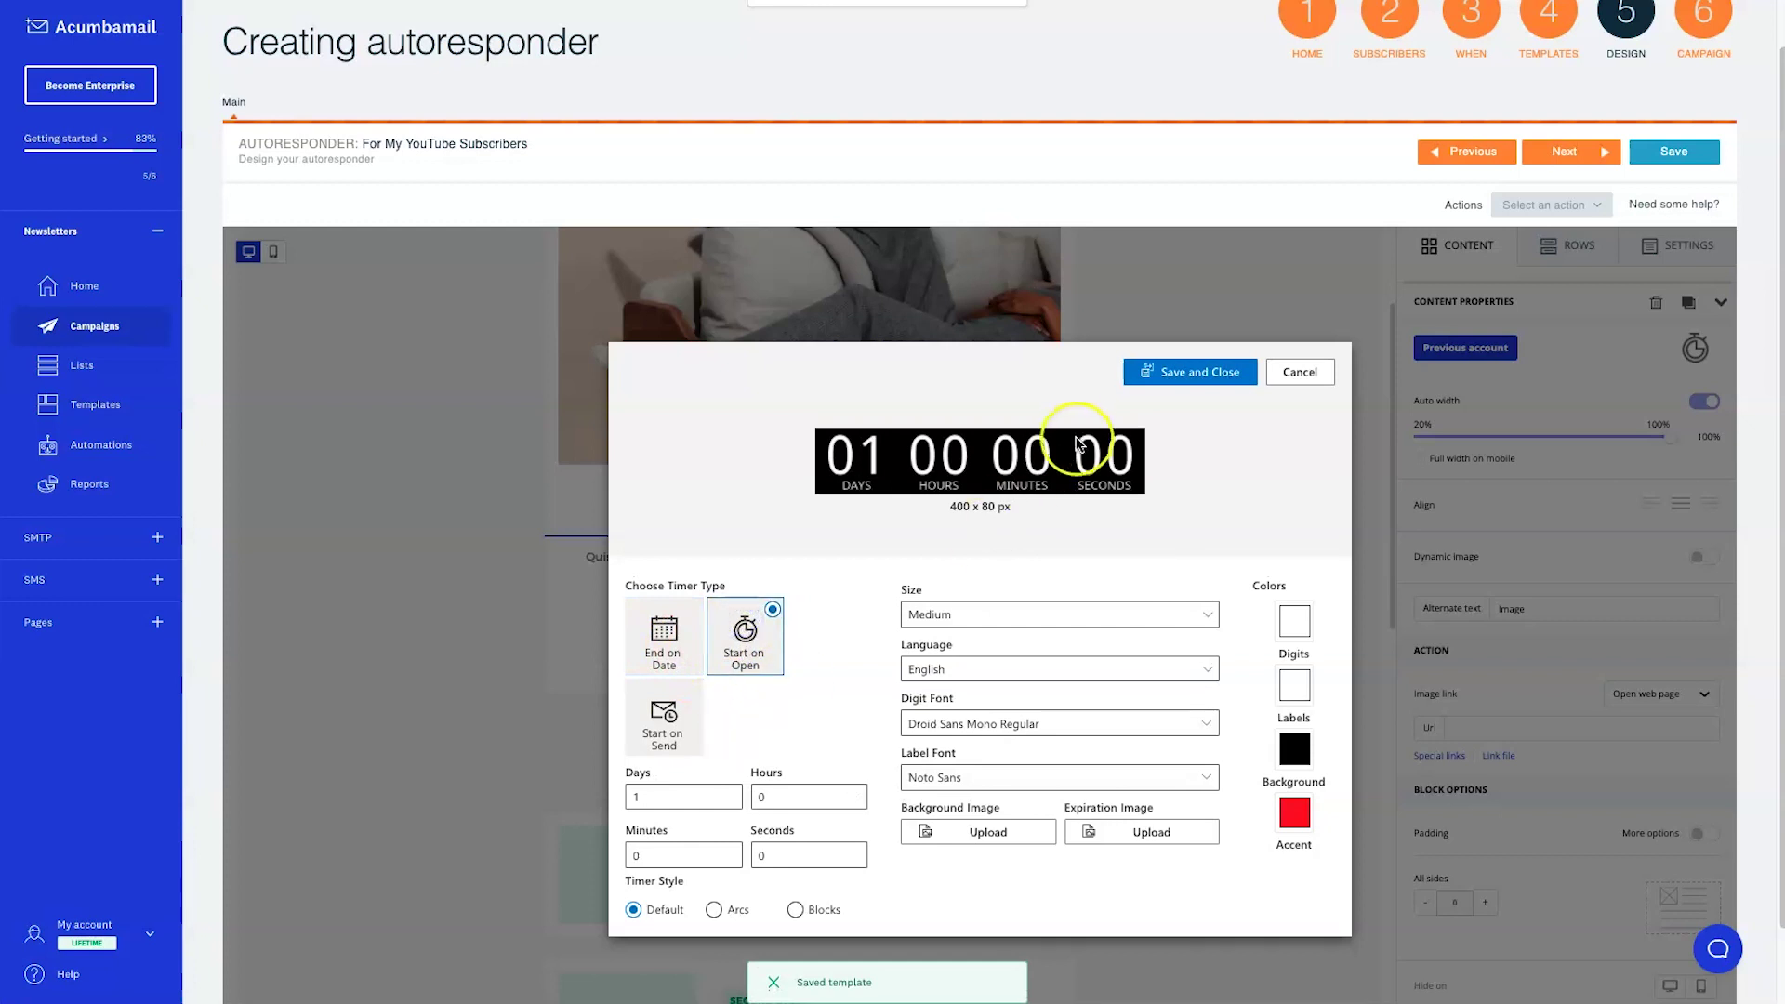
{"action": "left_click", "coordinate": [676, 734]}
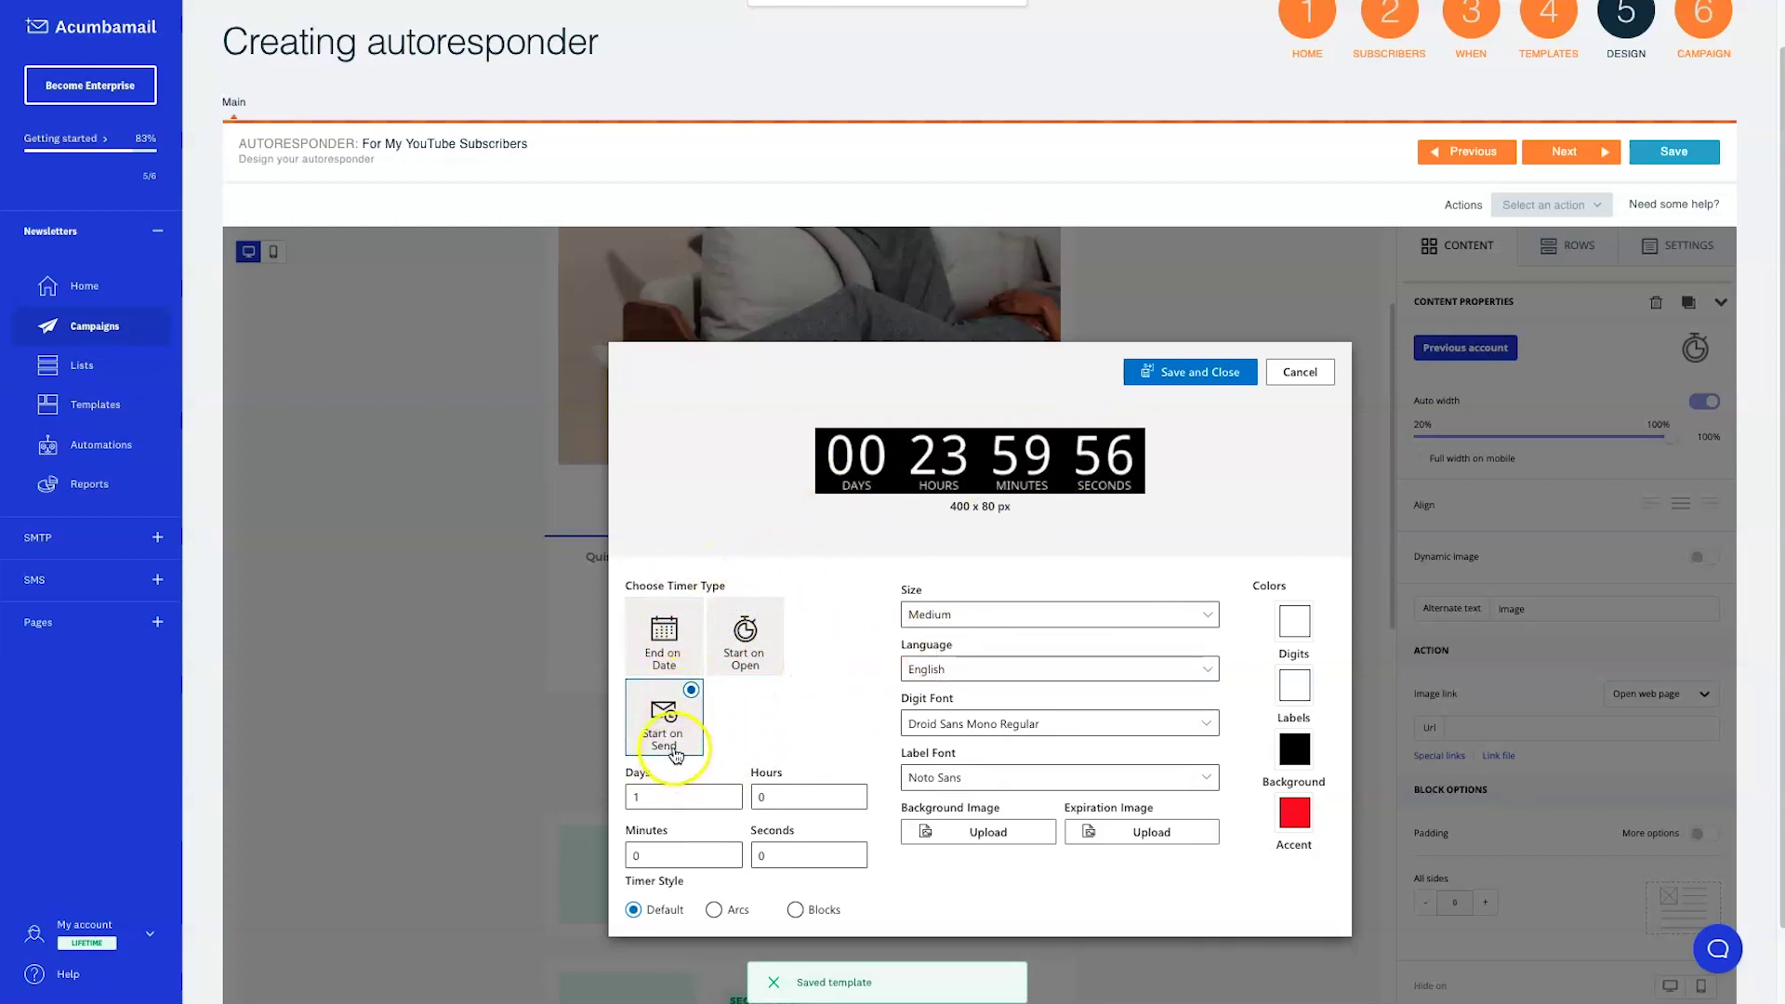
{"action": "left_click", "coordinate": [637, 639]}
{"action": "left_click", "coordinate": [754, 647]}
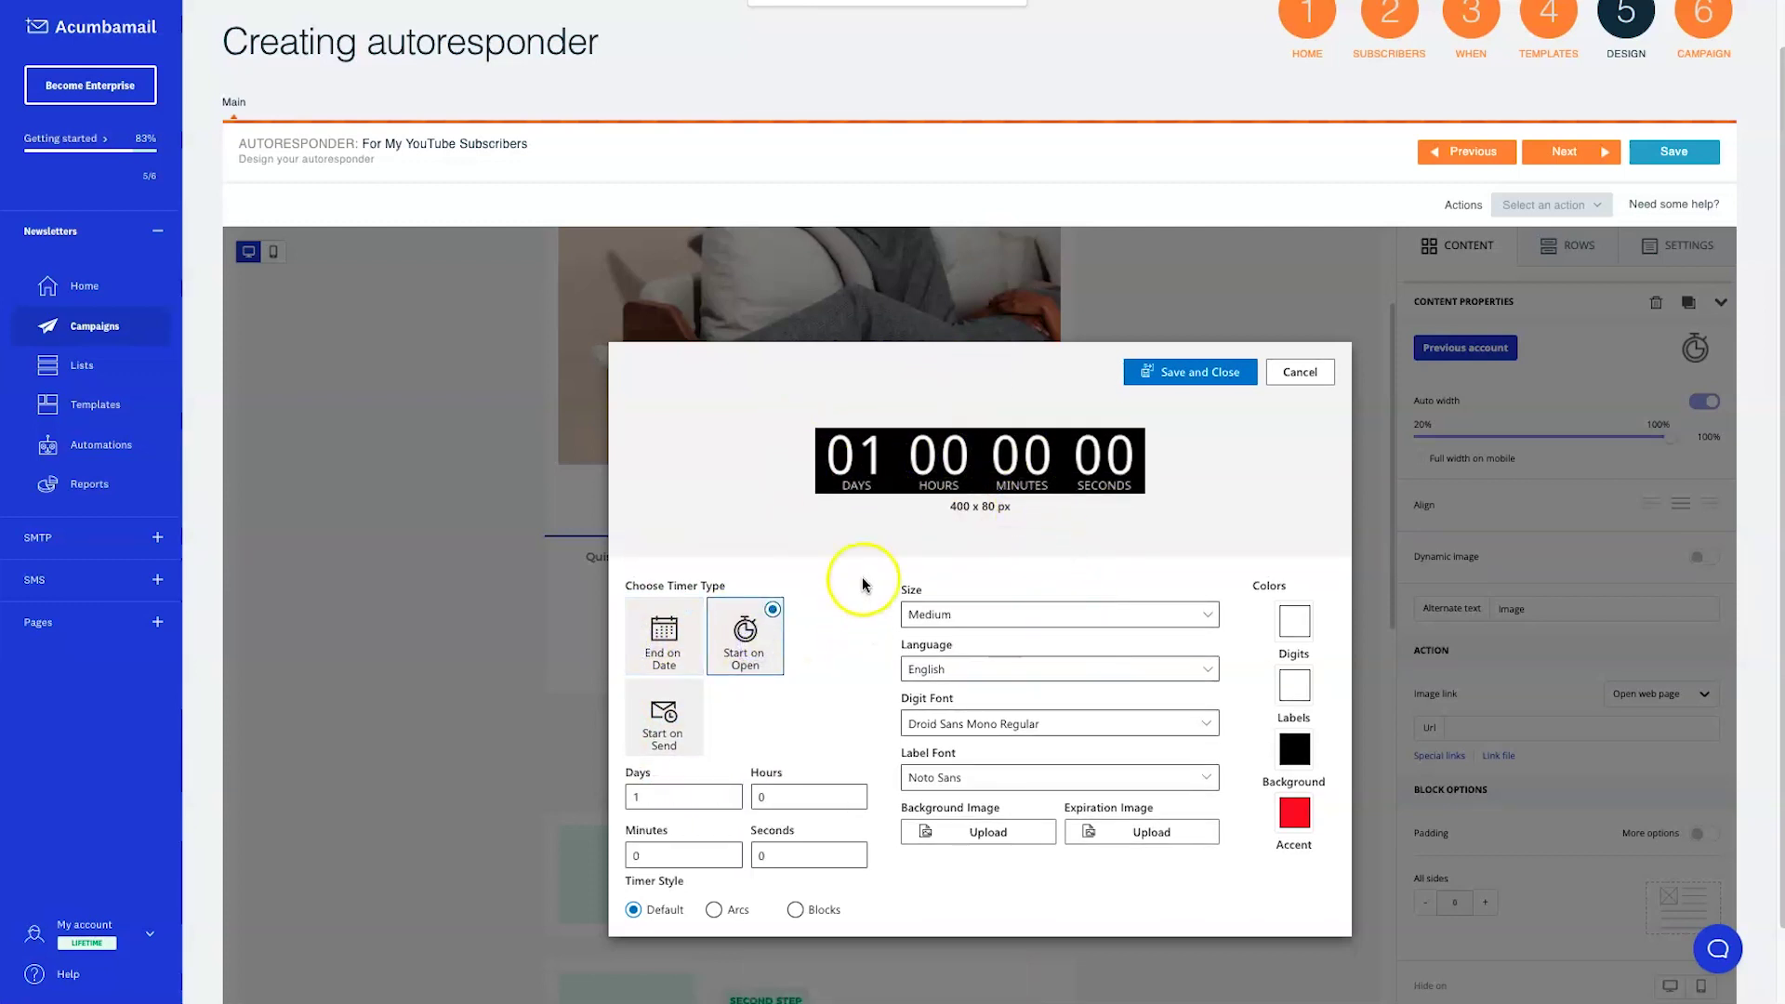
{"action": "left_click", "coordinate": [670, 718]}
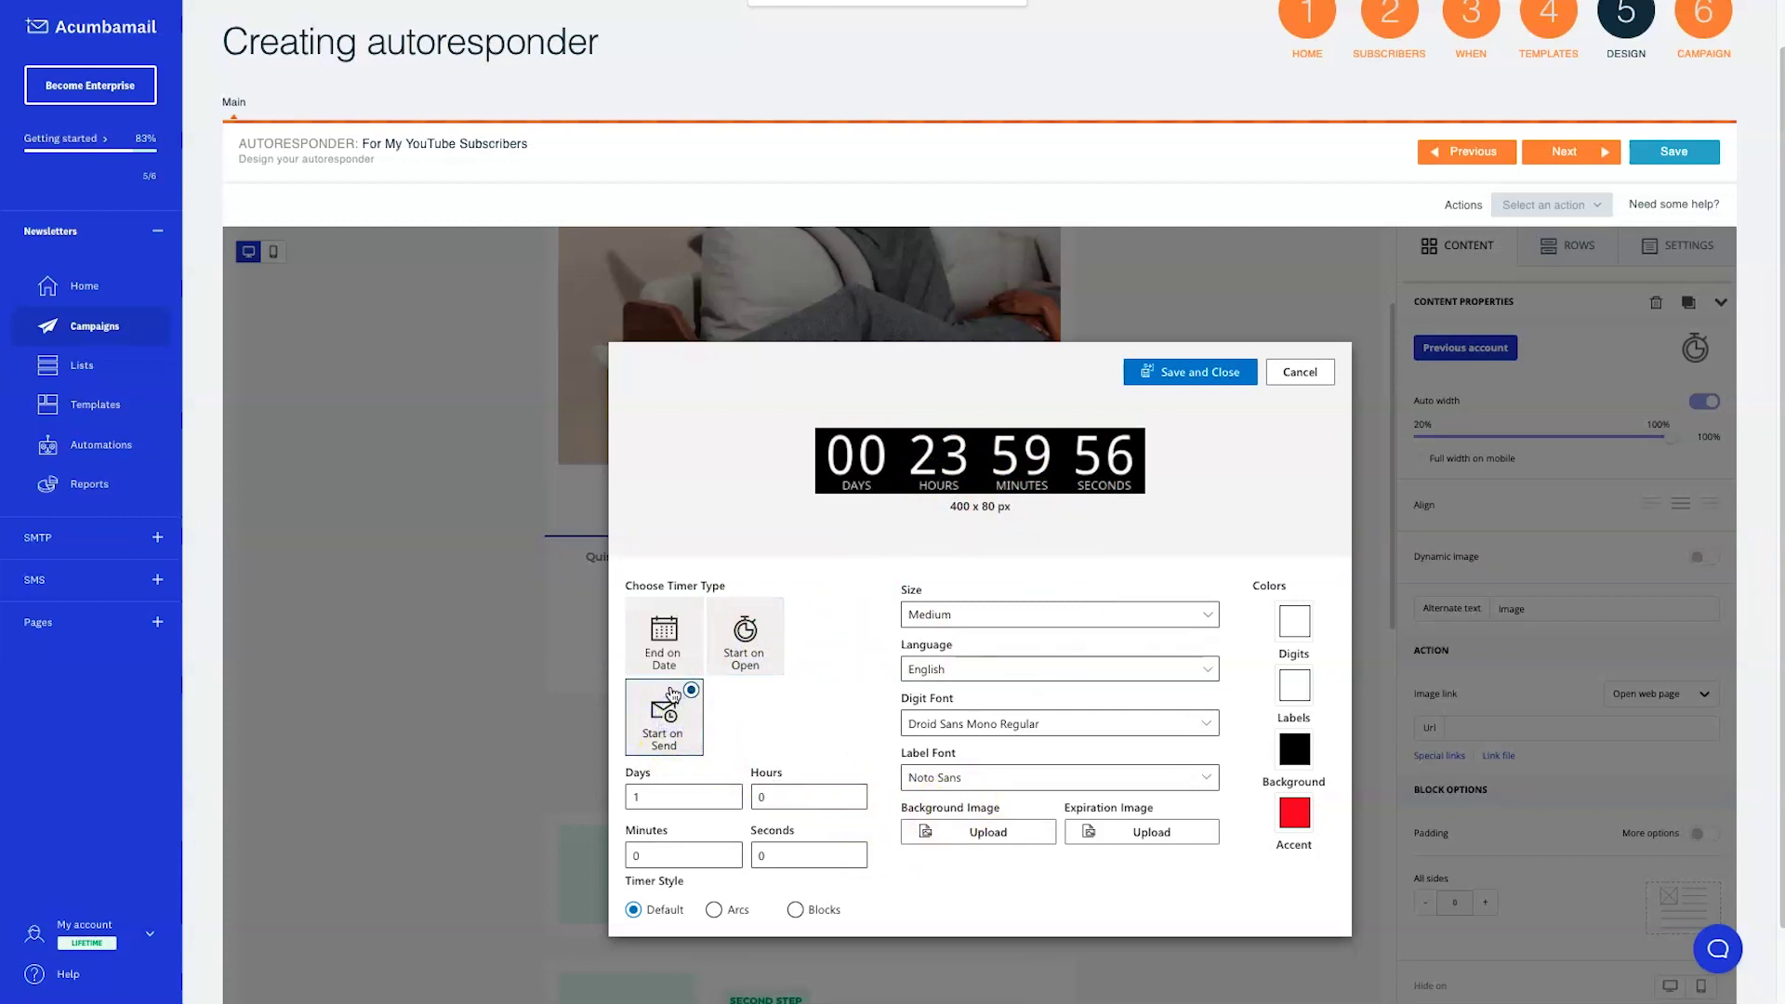
{"action": "left_click", "coordinate": [664, 718]}
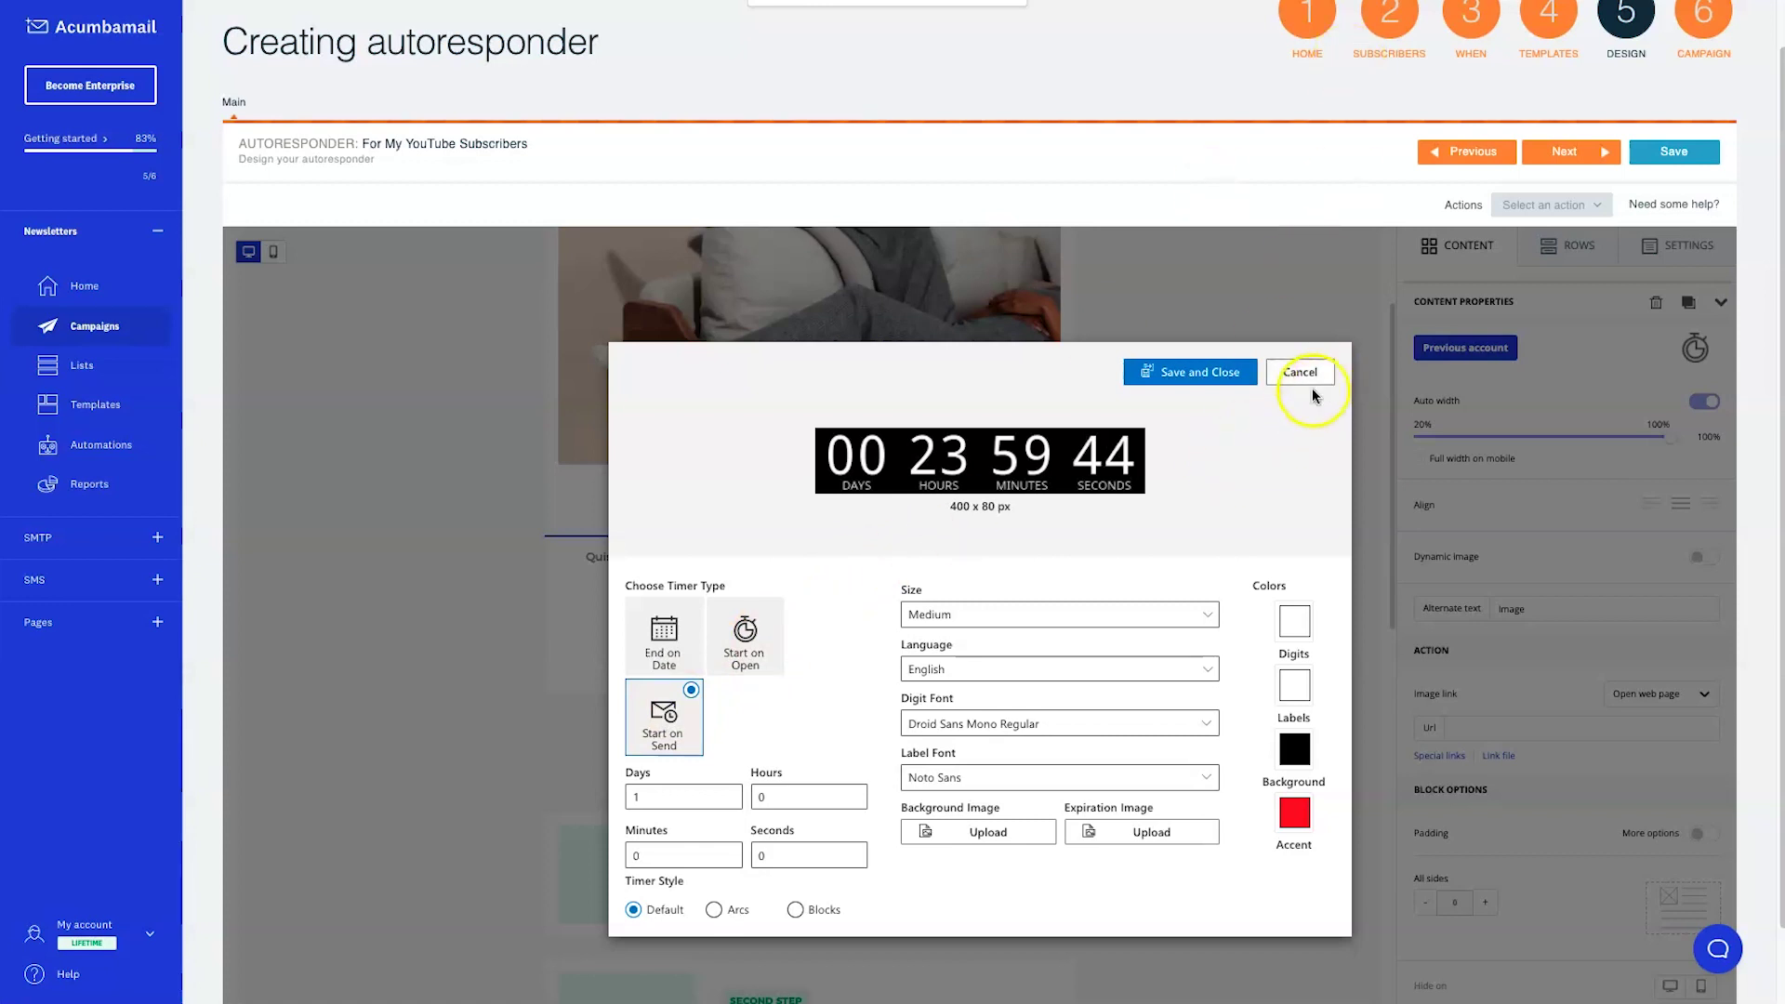
{"action": "left_click", "coordinate": [1218, 373]}
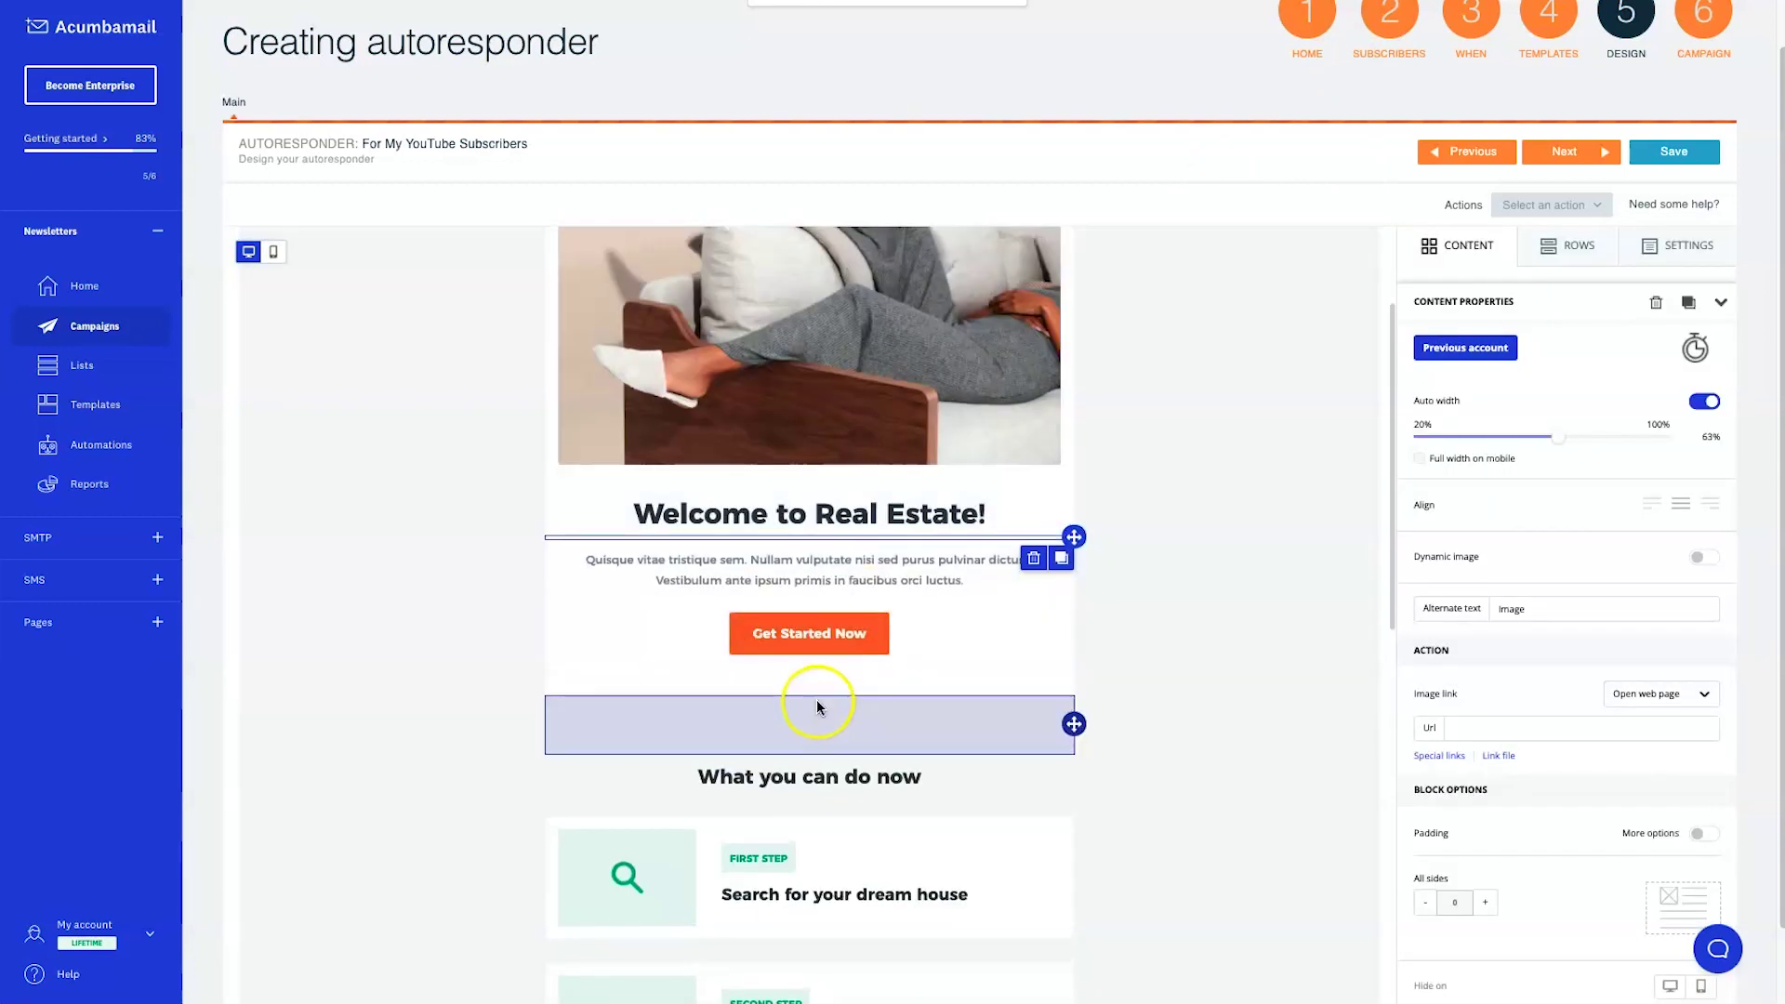
Step: Replace the first word of the paragraph below "Discover your next dream home" with "Hey my name is" followed by the sender's first name
{"action": "scroll", "coordinate": [1521, 679], "scroll_direction": "down", "scroll_amount": 2}
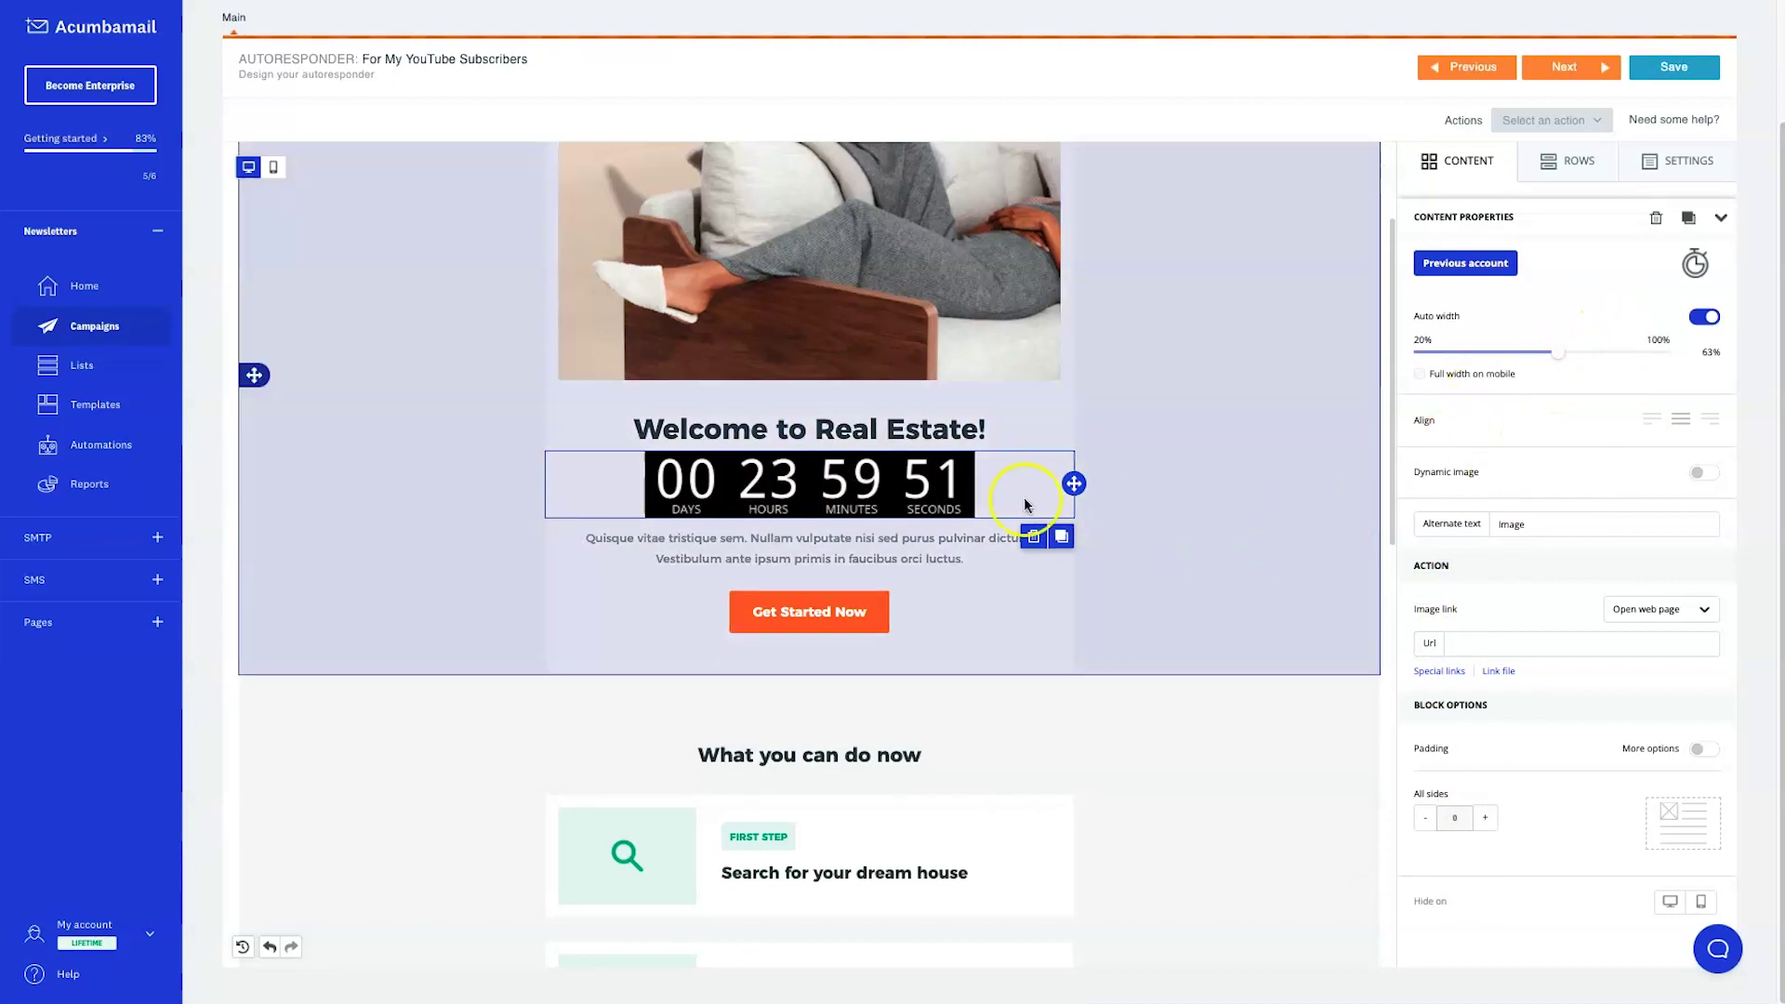
{"action": "scroll", "coordinate": [873, 686], "scroll_direction": "down", "scroll_amount": 10}
{"action": "left_click", "coordinate": [695, 546]}
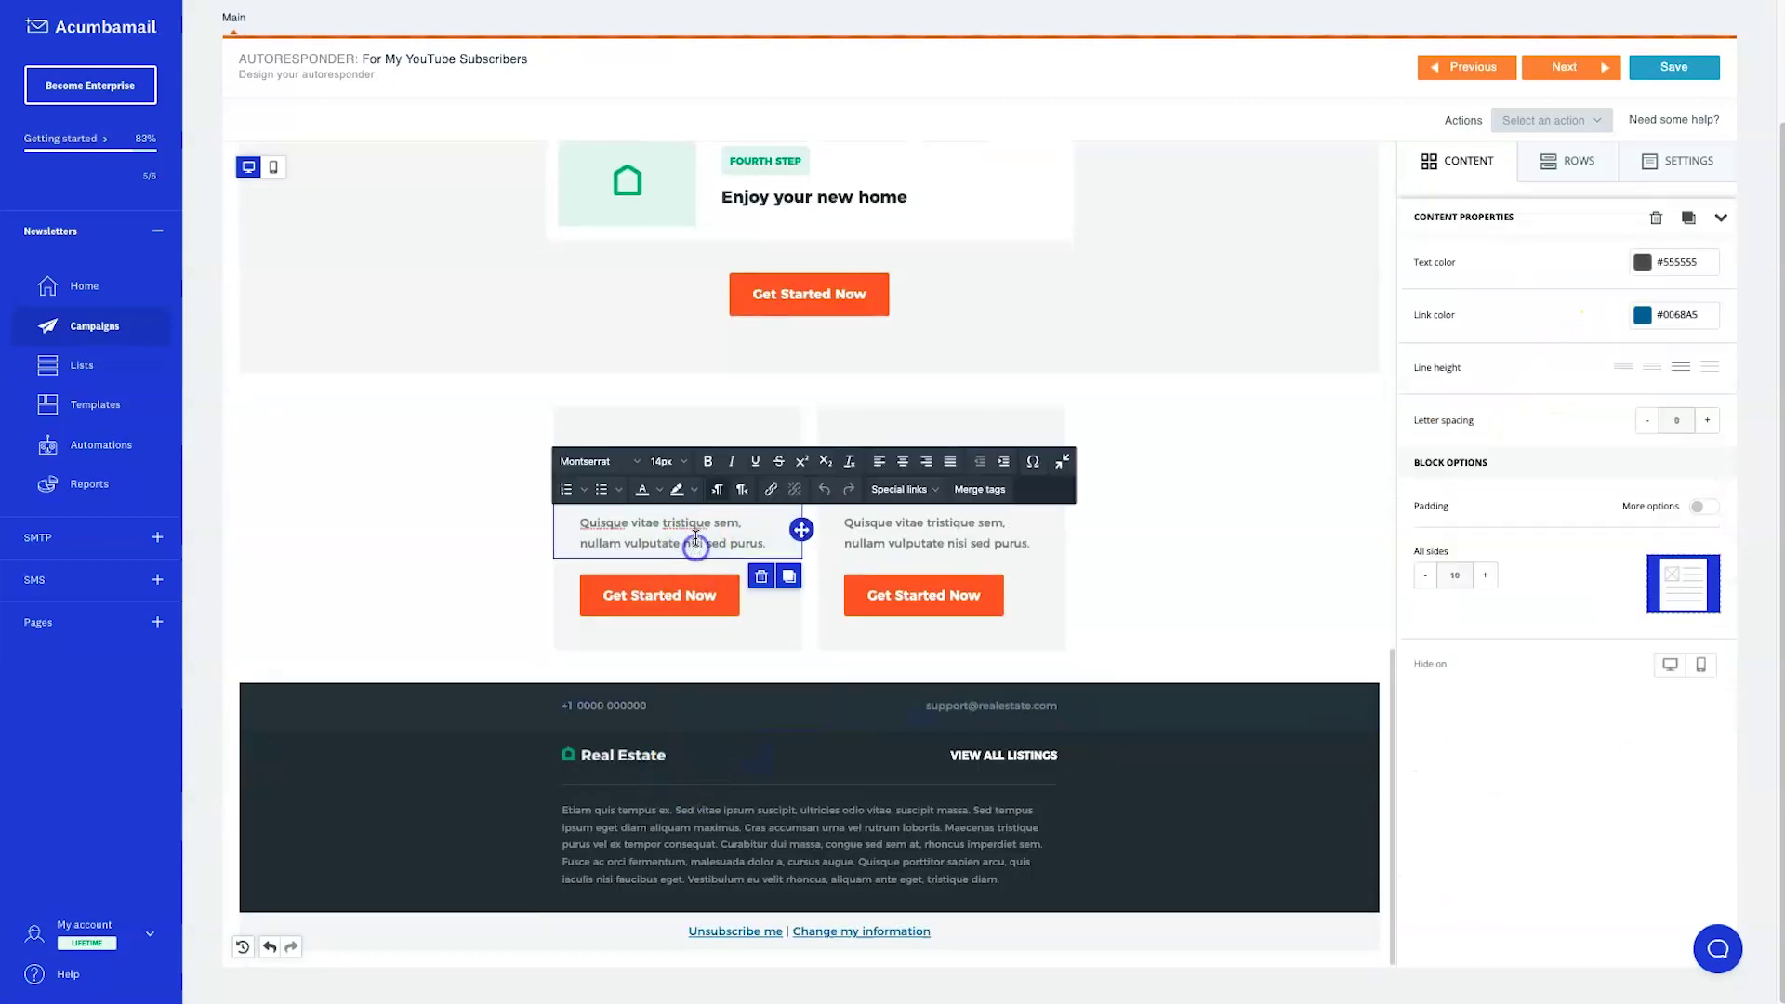
{"action": "triple_click", "coordinate": [695, 537]}
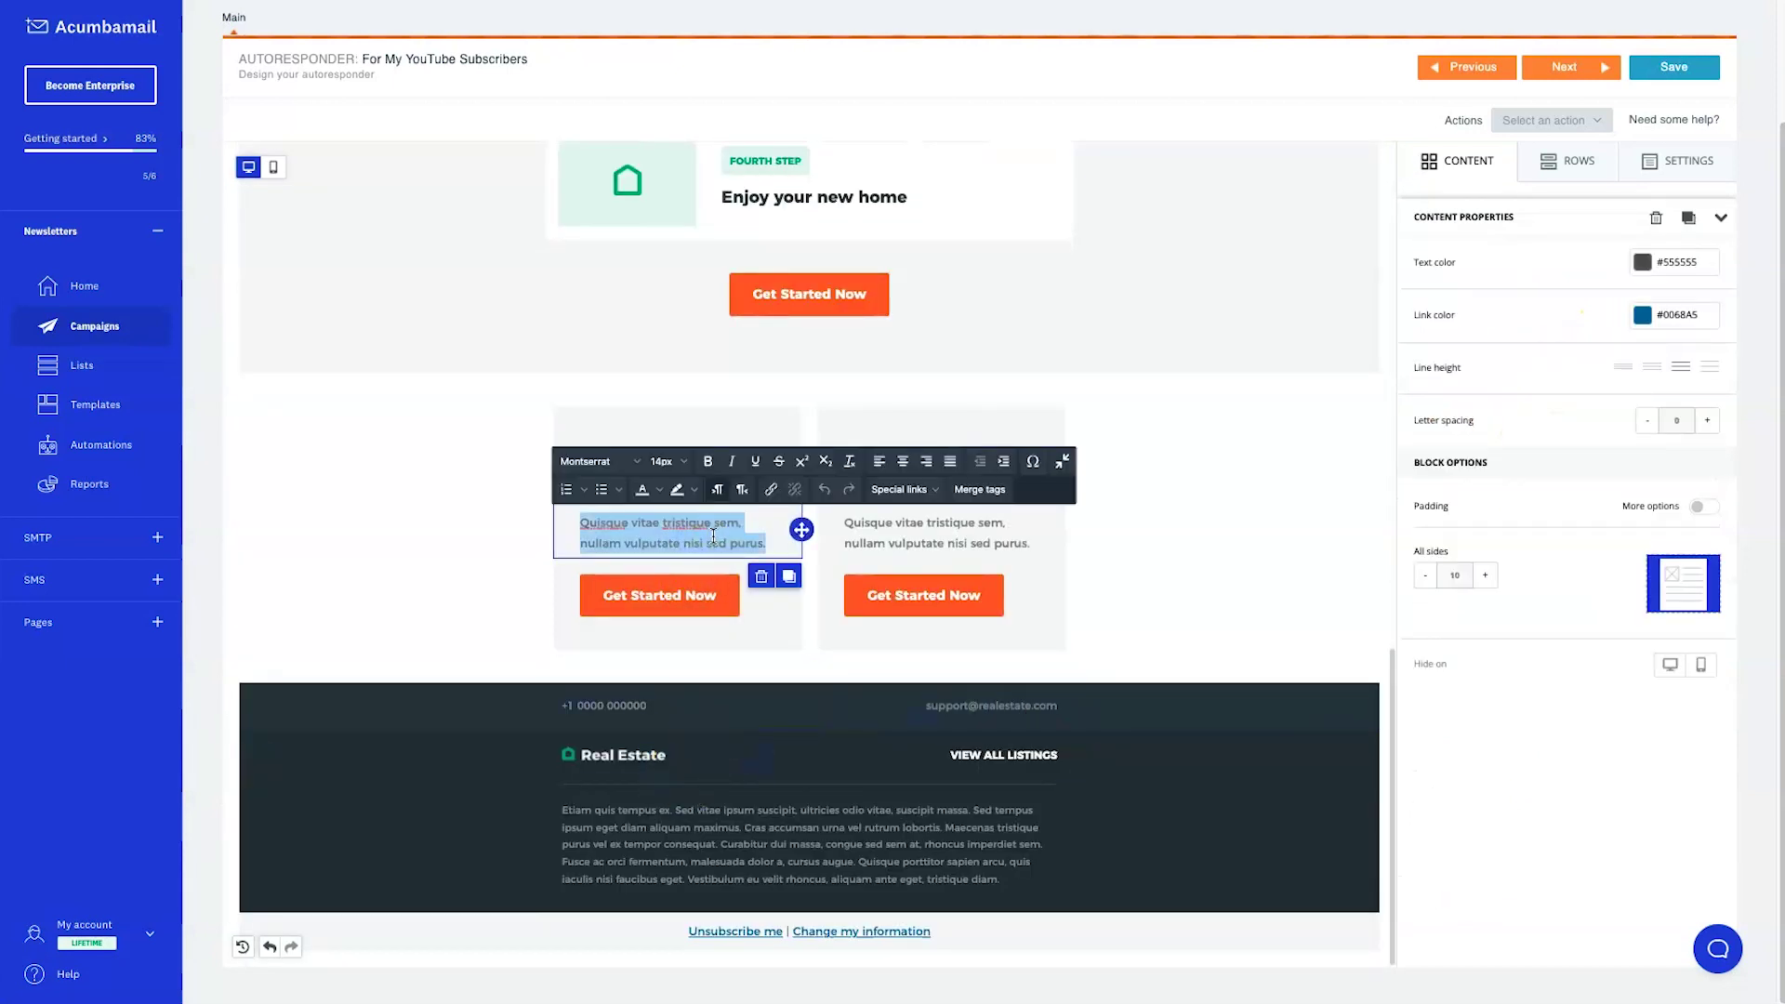
{"action": "double_click", "coordinate": [601, 518]}
{"action": "type", "text": "He"}
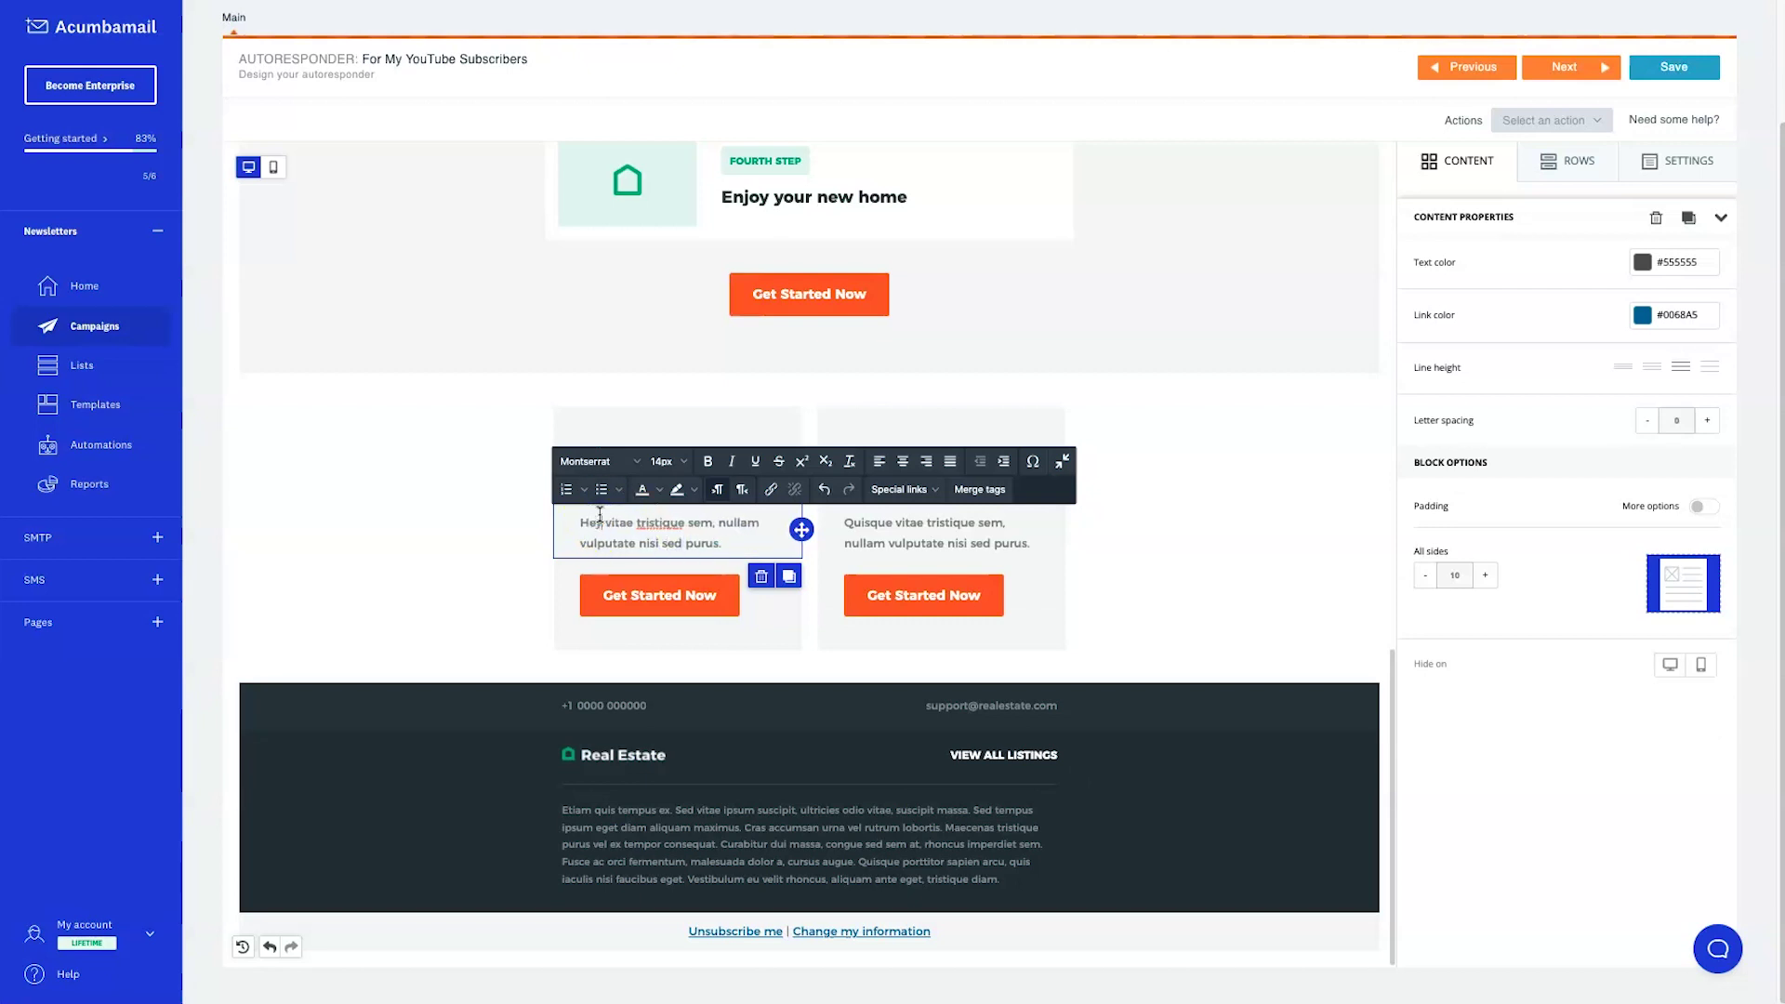
{"action": "type", "text": "y my name is Phil vitae"}
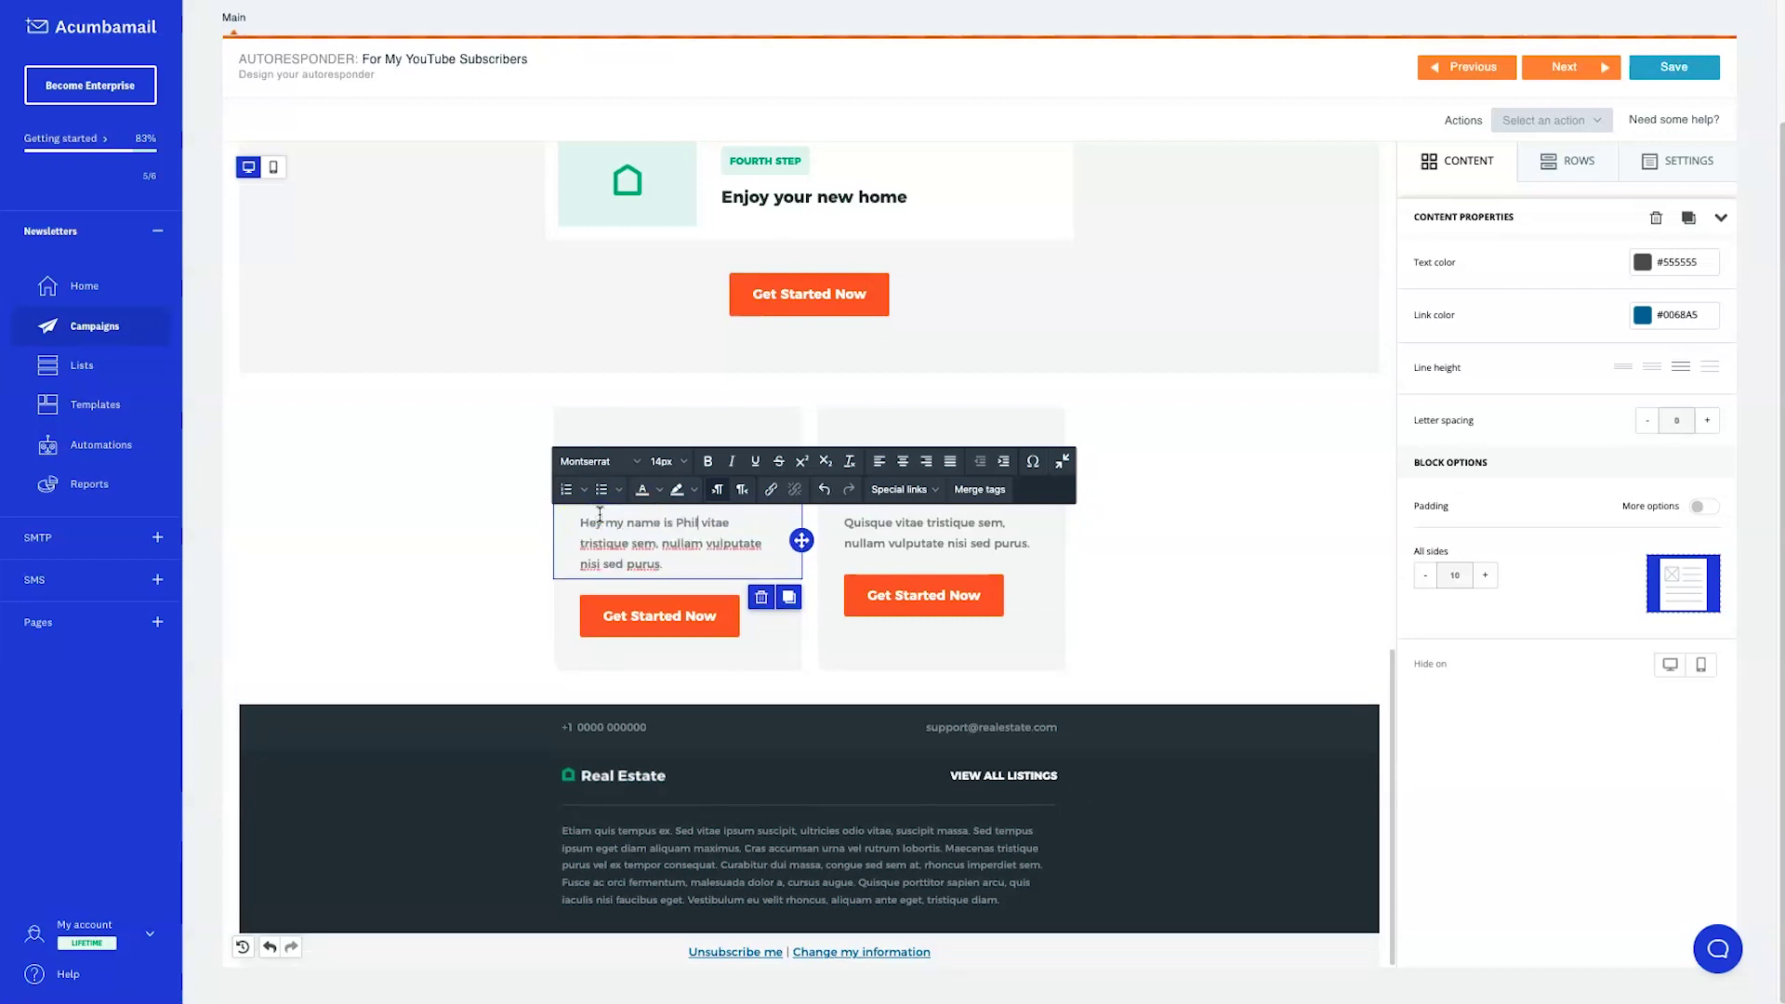
{"action": "left_click", "coordinate": [1367, 593]}
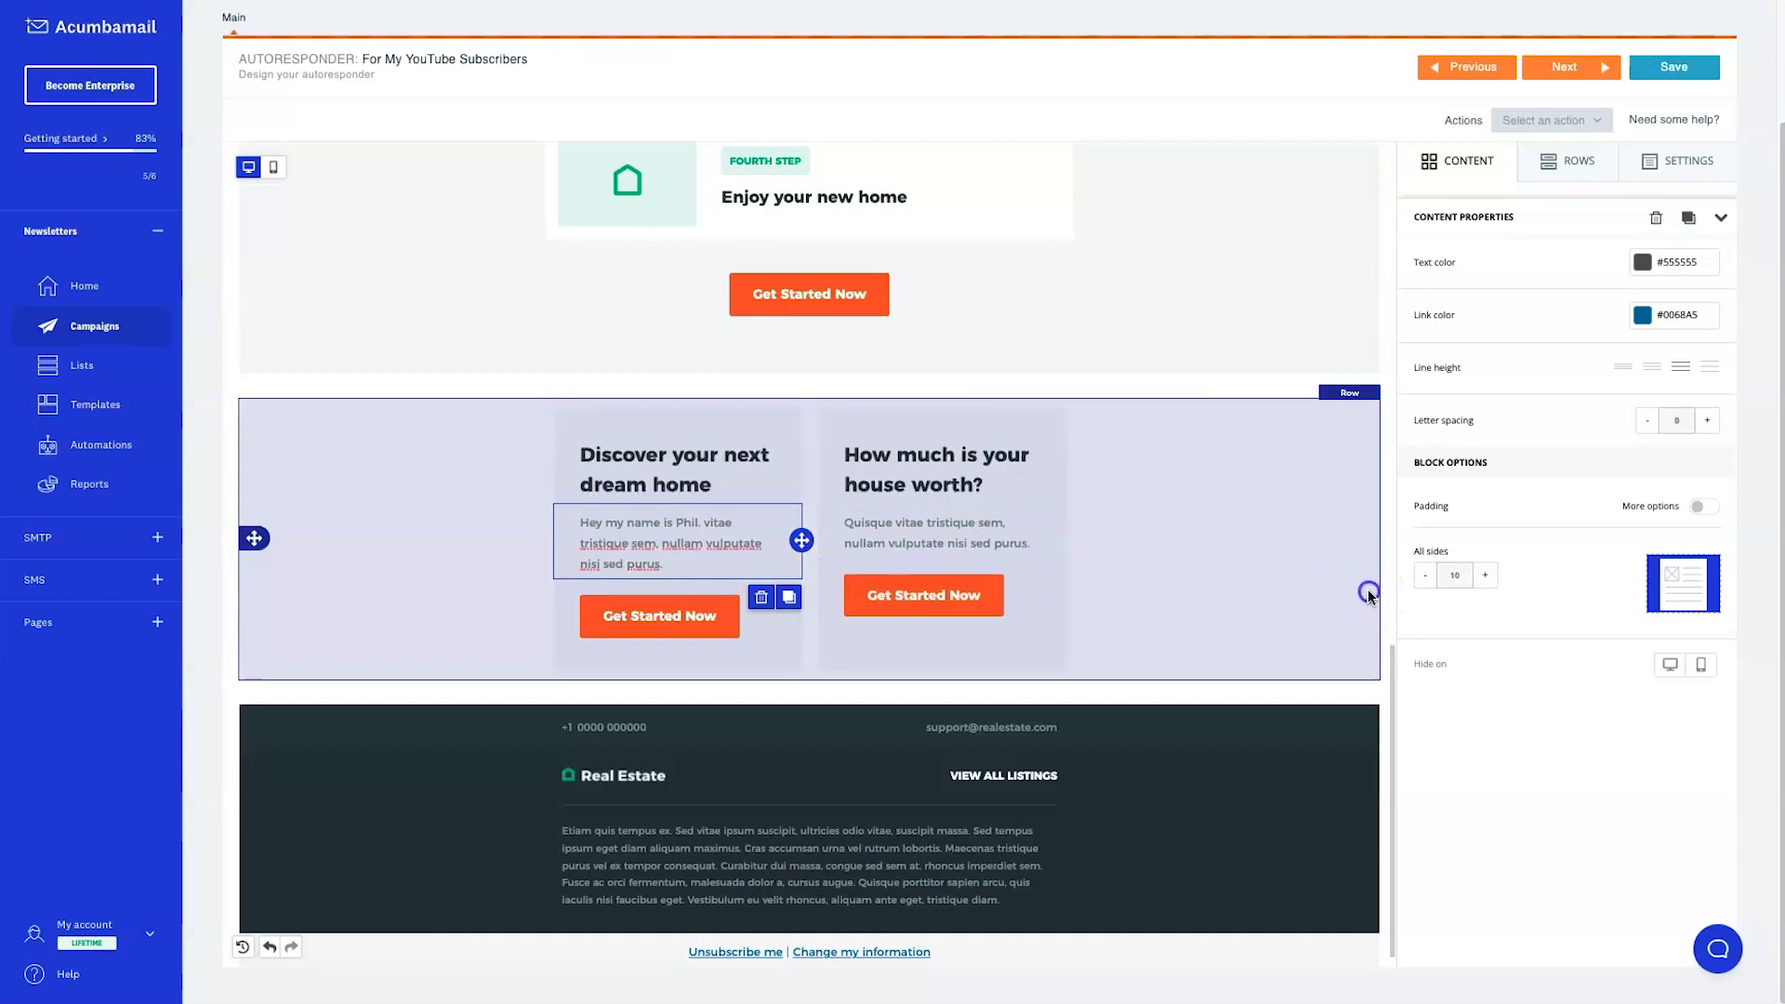
Step: Inspect the properties of the "Discover your next dream home" heading, the welcome image row and the dark header row
{"action": "double_click", "coordinate": [606, 455]}
{"action": "triple_click", "coordinate": [607, 454]}
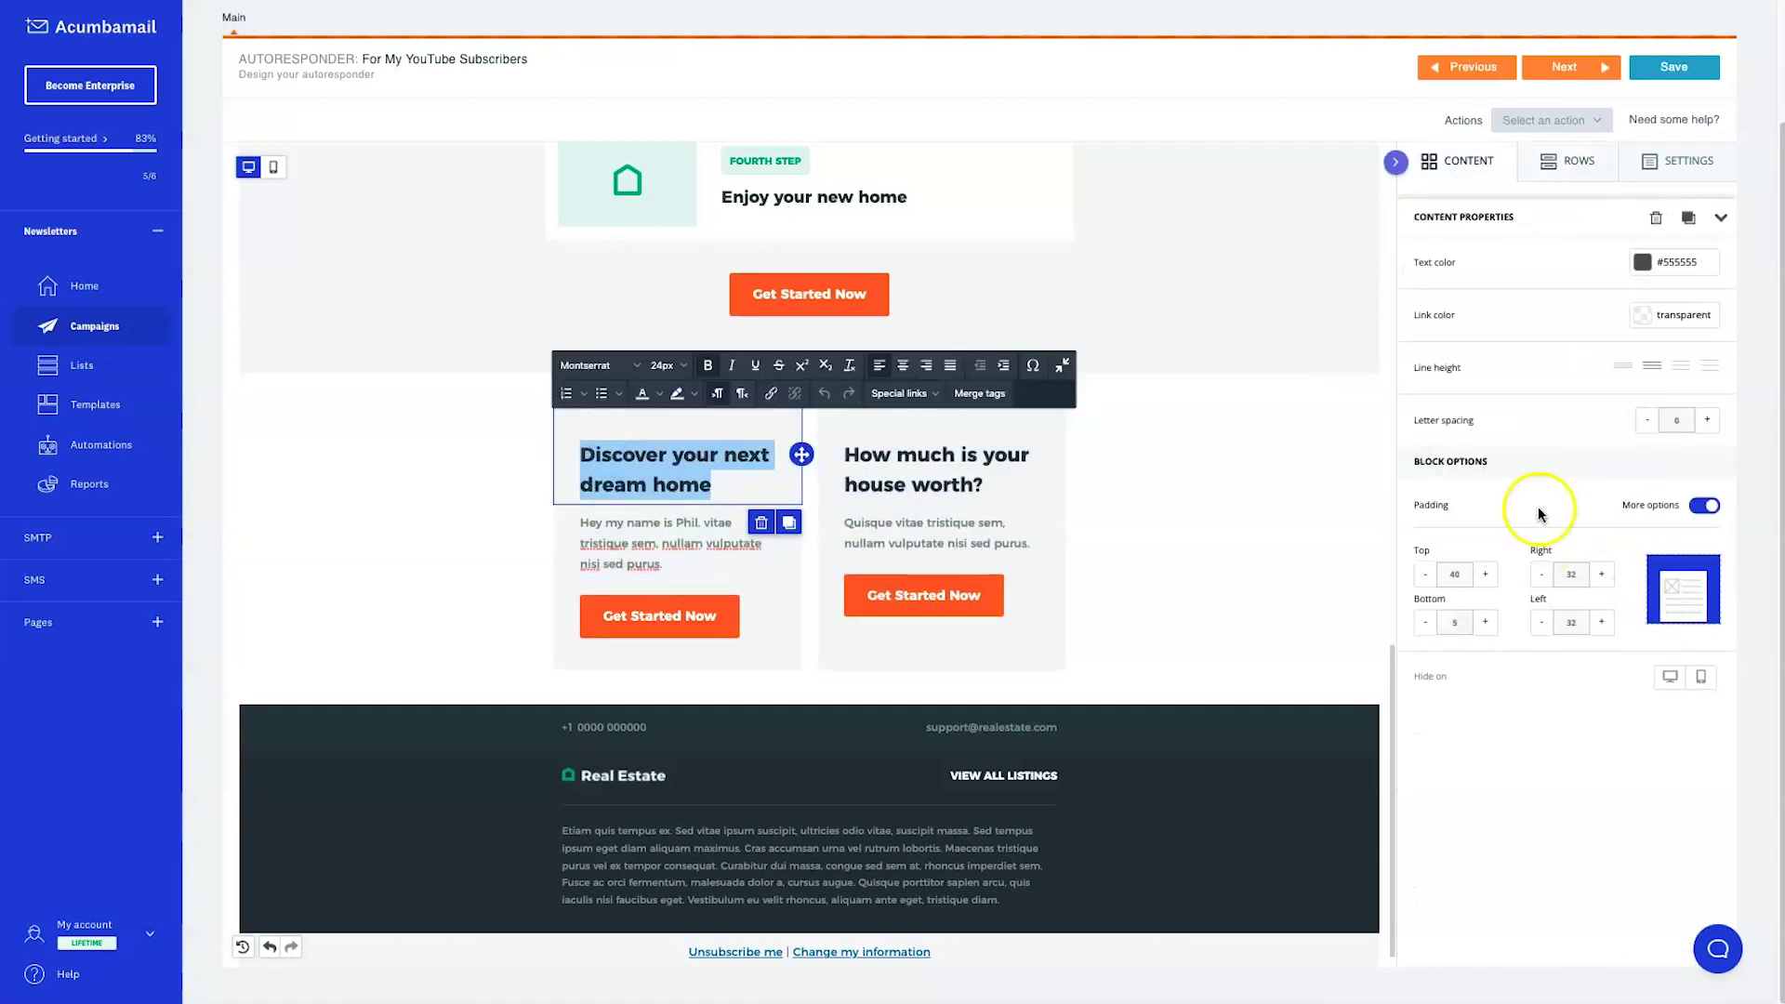
{"action": "scroll", "coordinate": [967, 797], "scroll_direction": "up", "scroll_amount": 15}
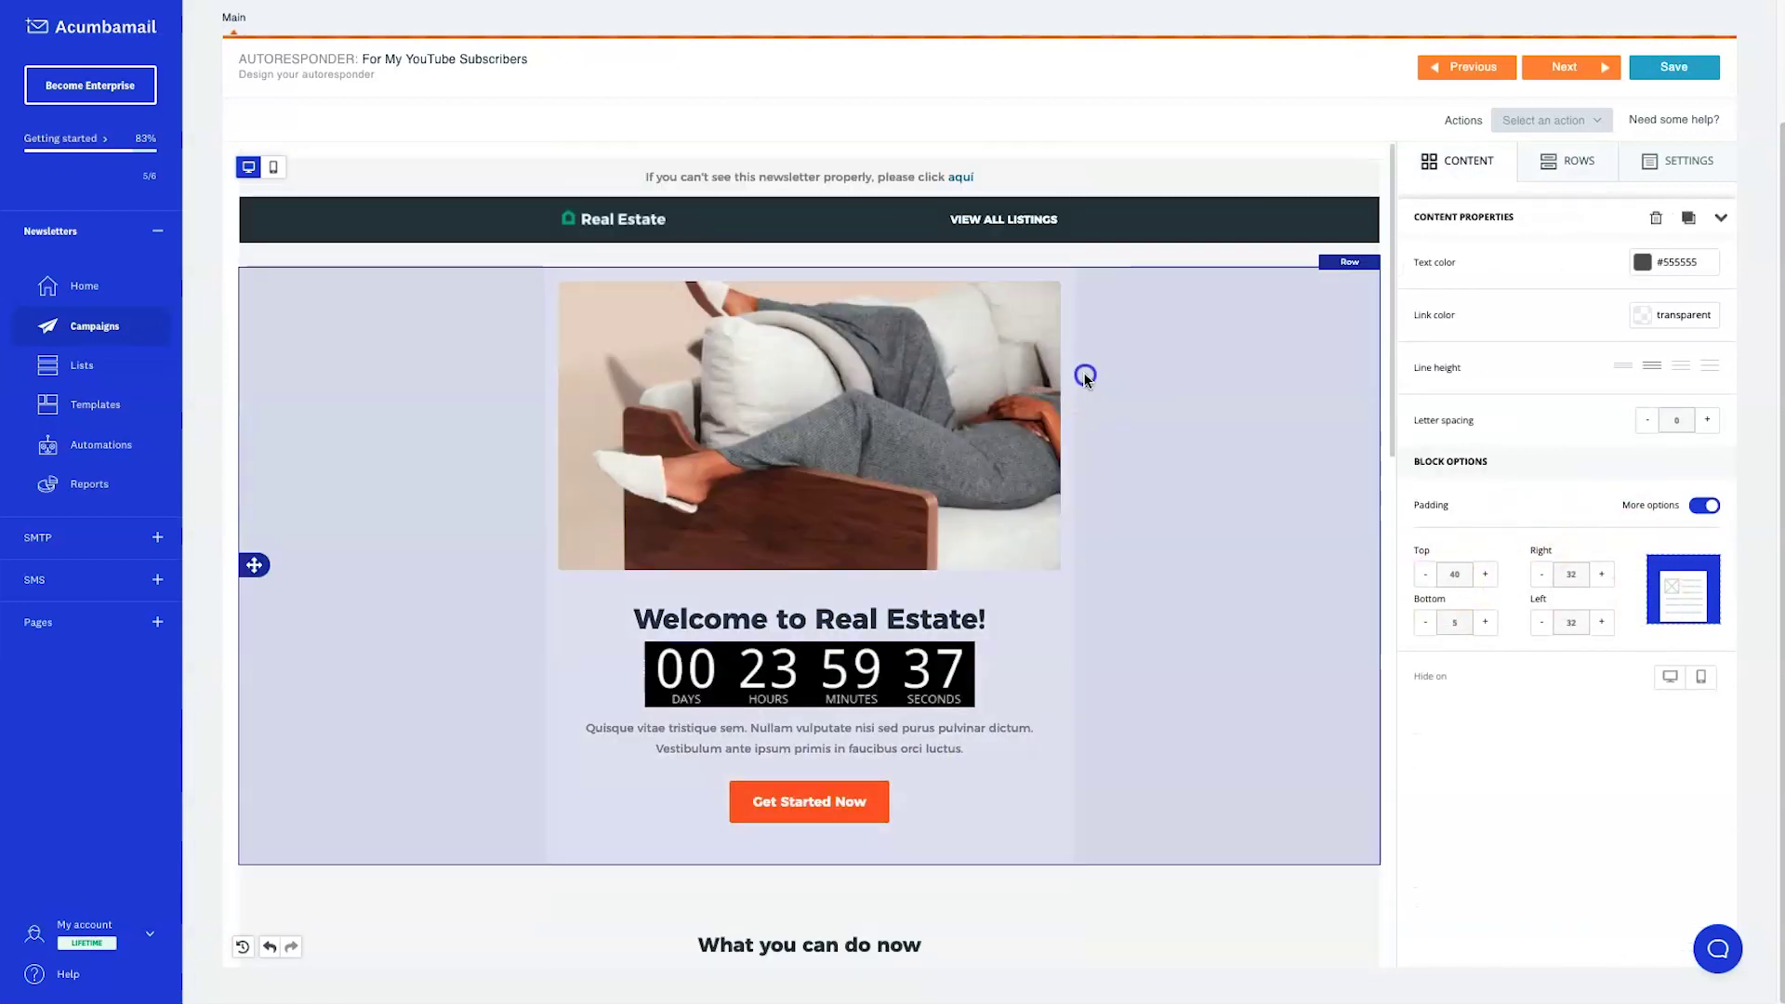
{"action": "left_click", "coordinate": [1085, 376]}
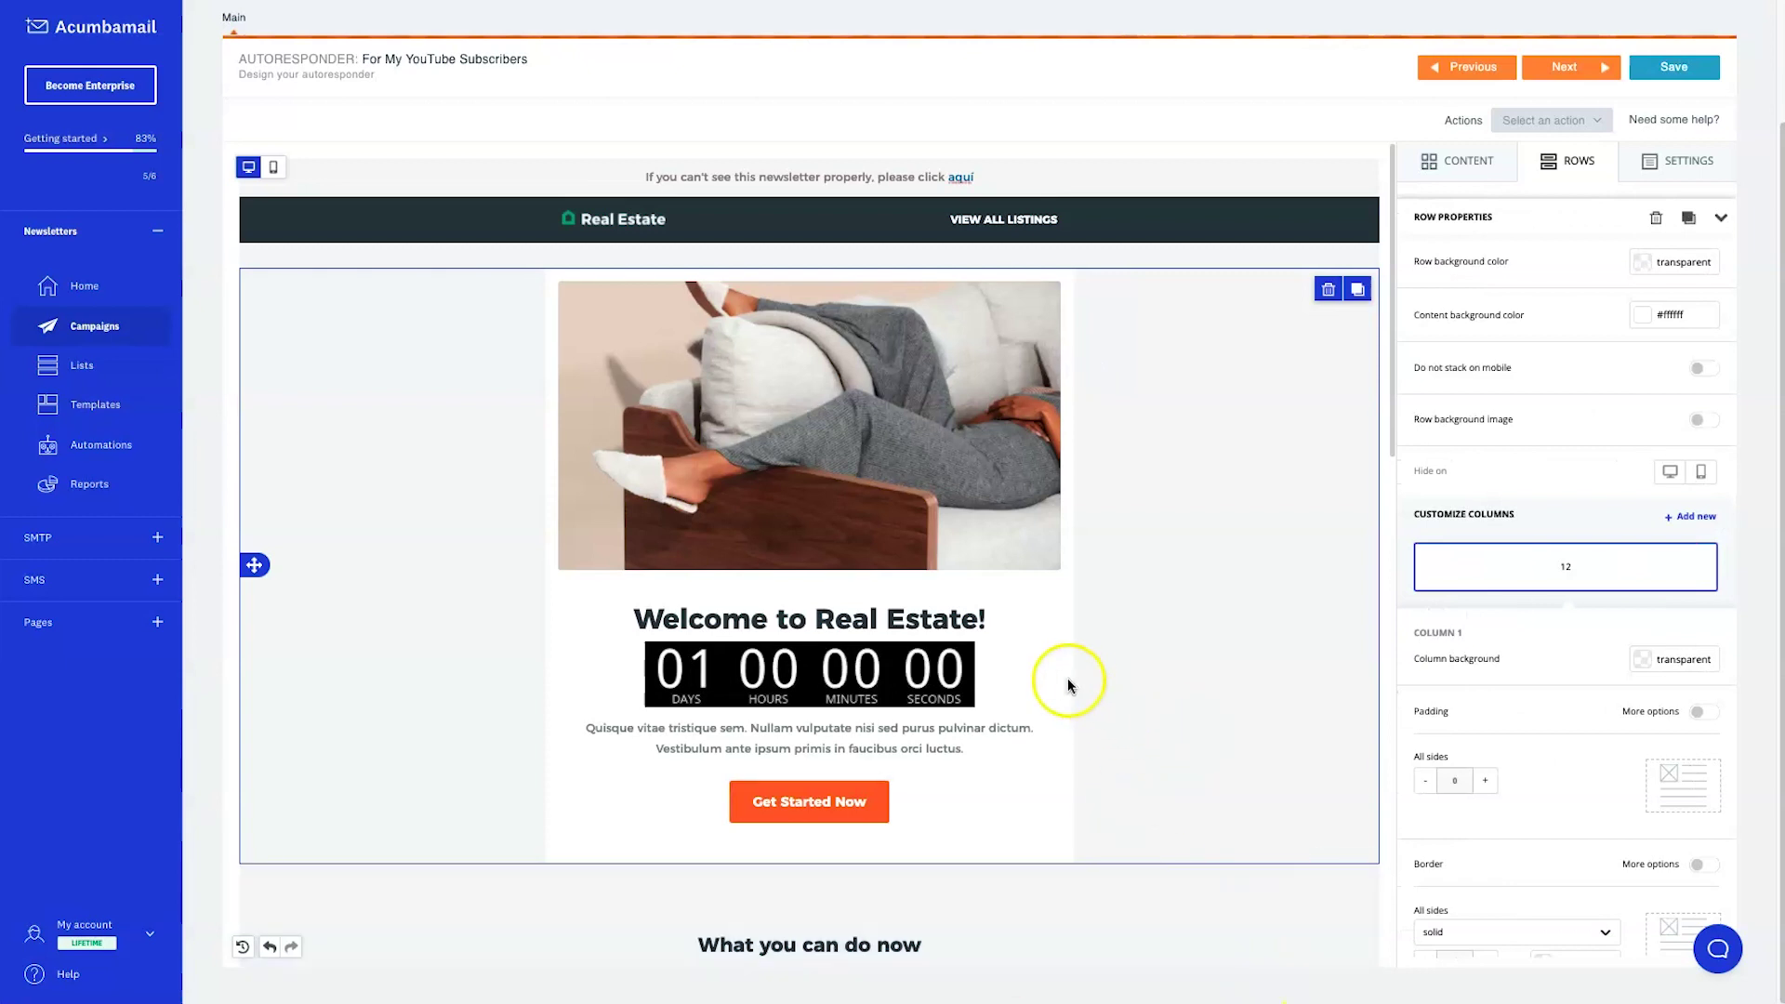
{"action": "left_click", "coordinate": [1190, 231]}
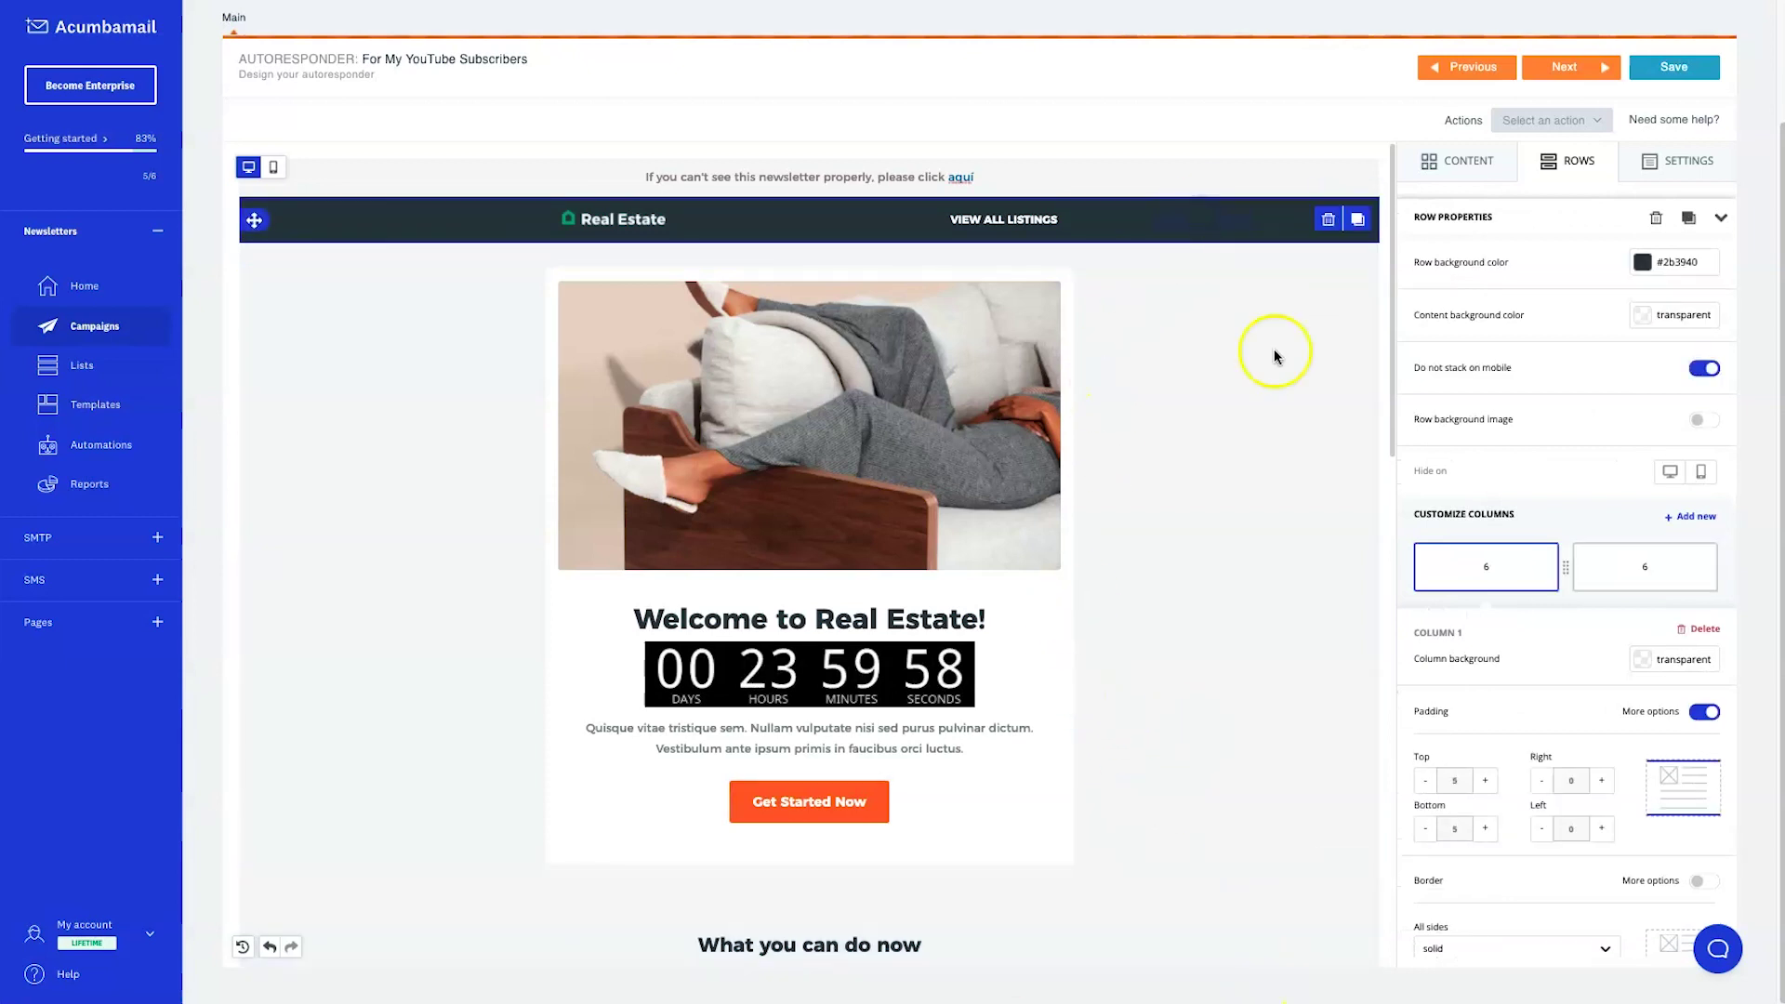
Step: Proceed from the email design to the autoresponder's campaign summary and review its details
{"action": "scroll", "coordinate": [1522, 221], "scroll_direction": "up", "scroll_amount": 2}
{"action": "left_click", "coordinate": [1566, 204]}
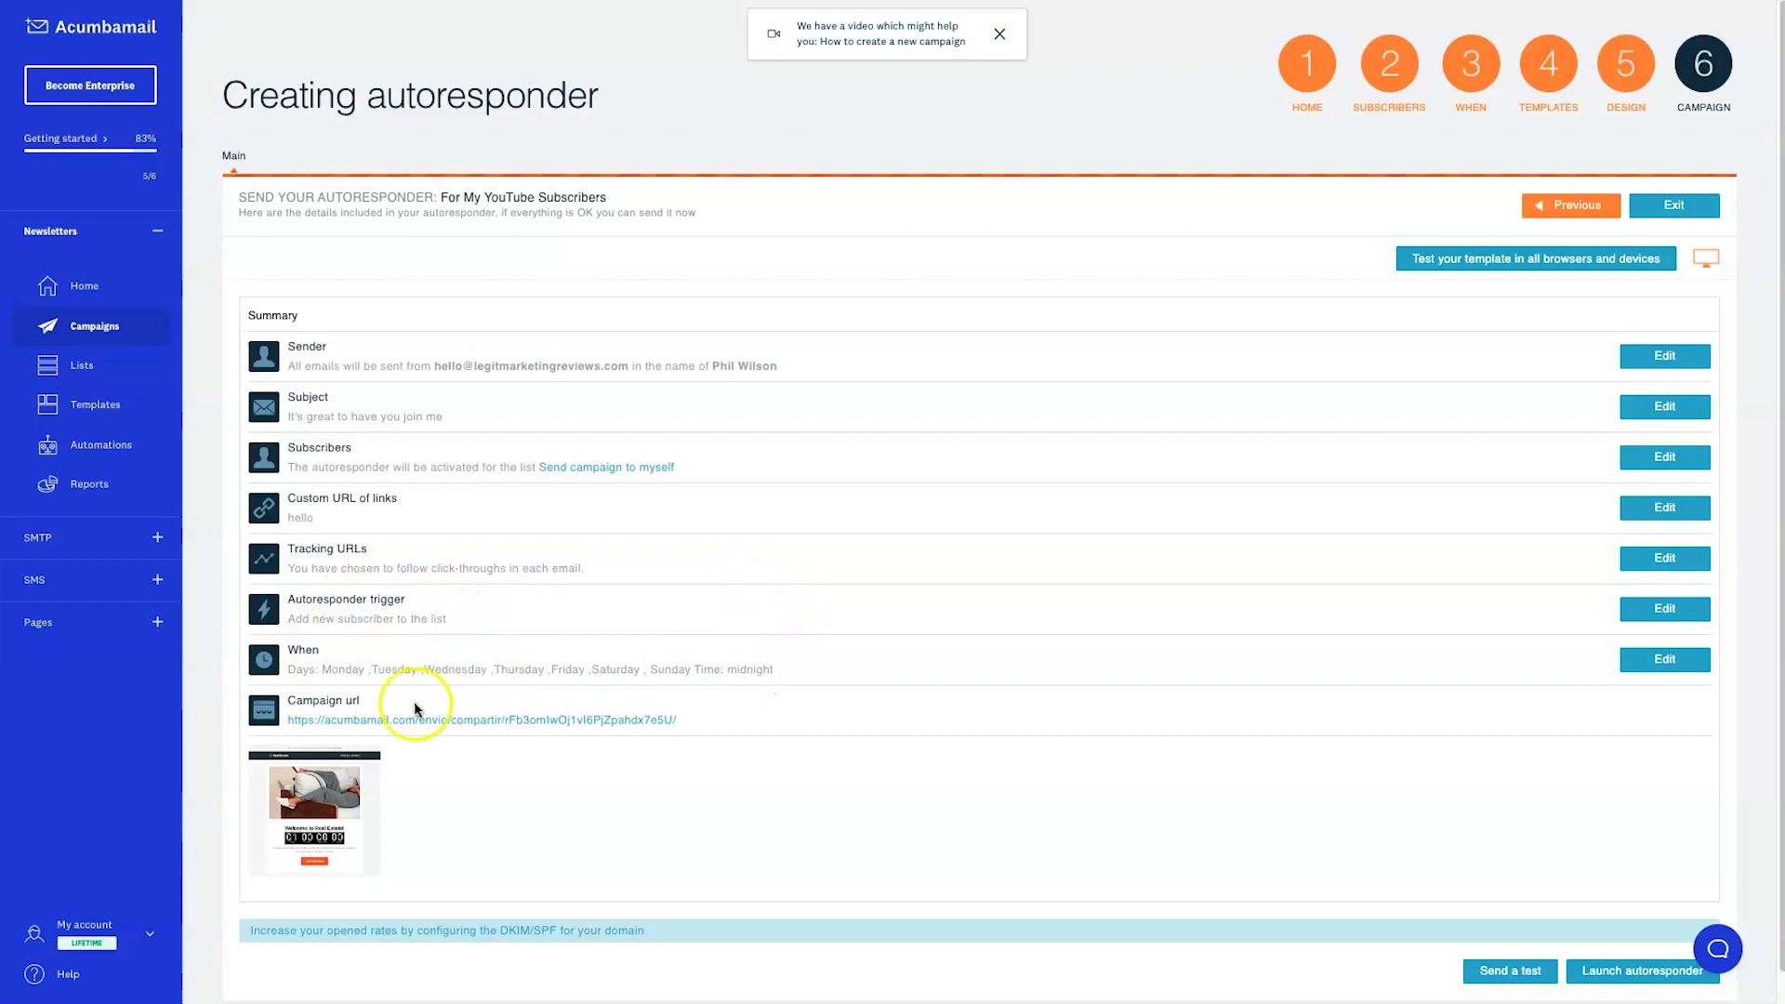
{"action": "scroll", "coordinate": [883, 755], "scroll_direction": "down", "scroll_amount": 2}
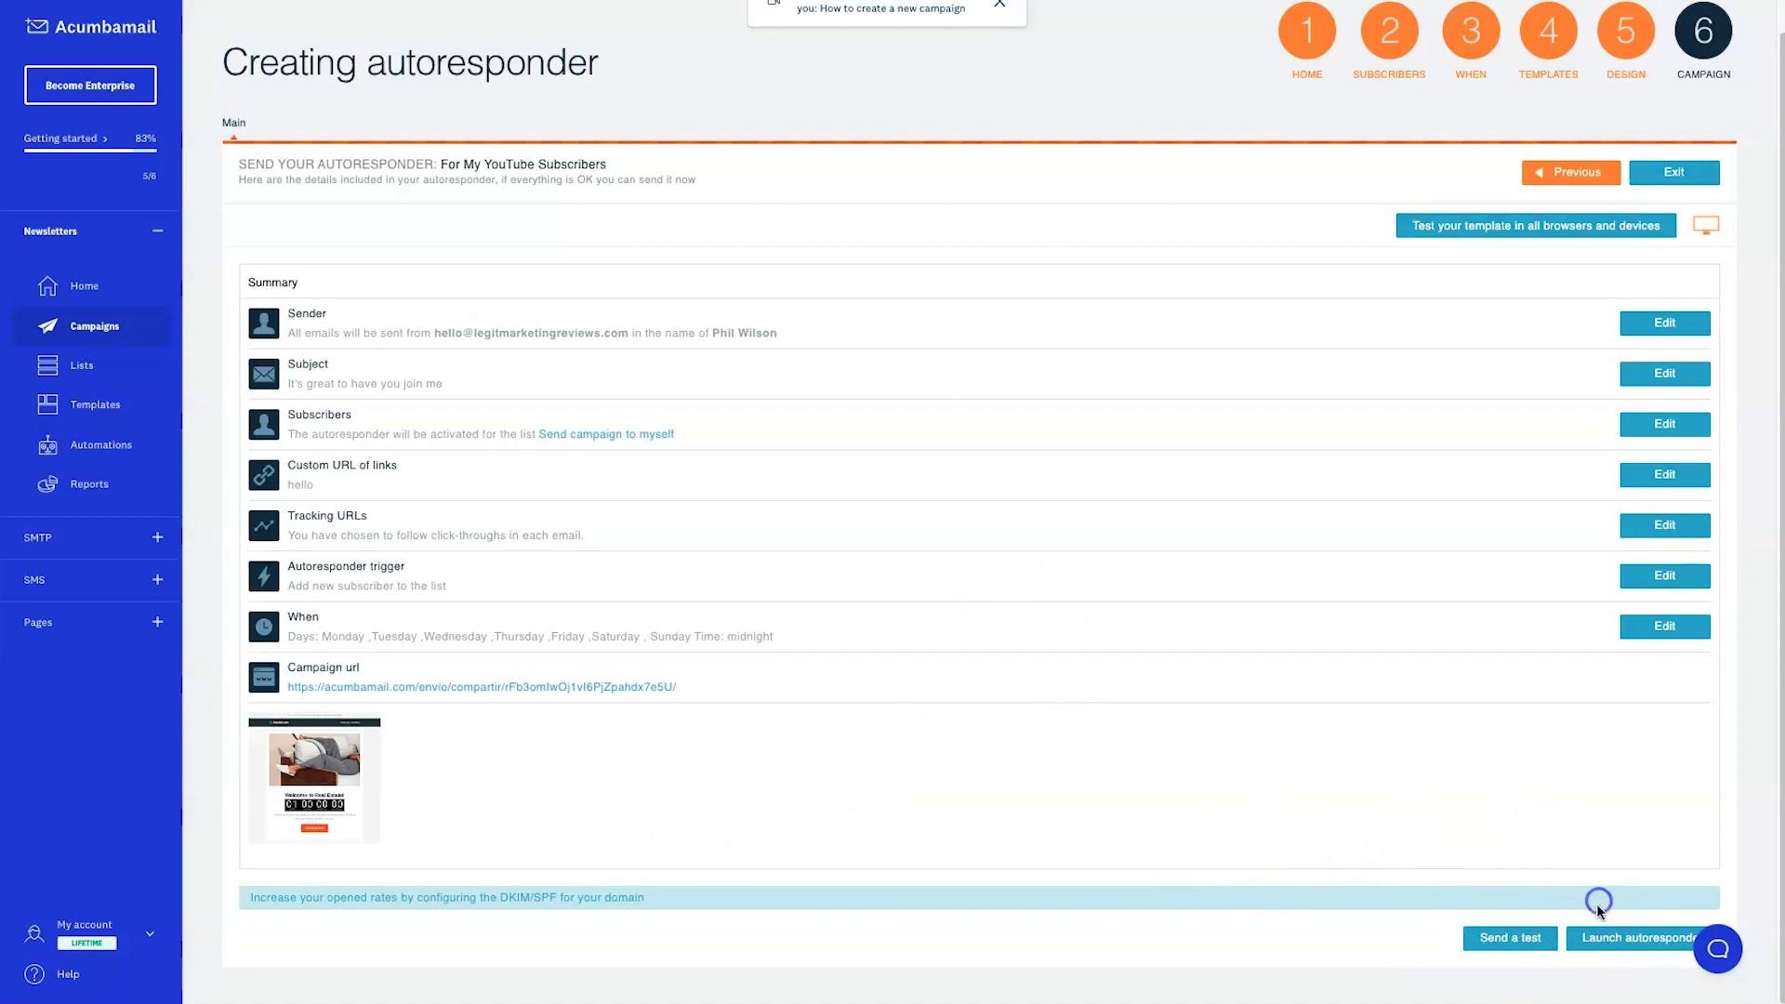
Step: Launch the "For My YouTube Subscribers" autoresponder and check its status among the campaigns
{"action": "left_click", "coordinate": [1618, 939]}
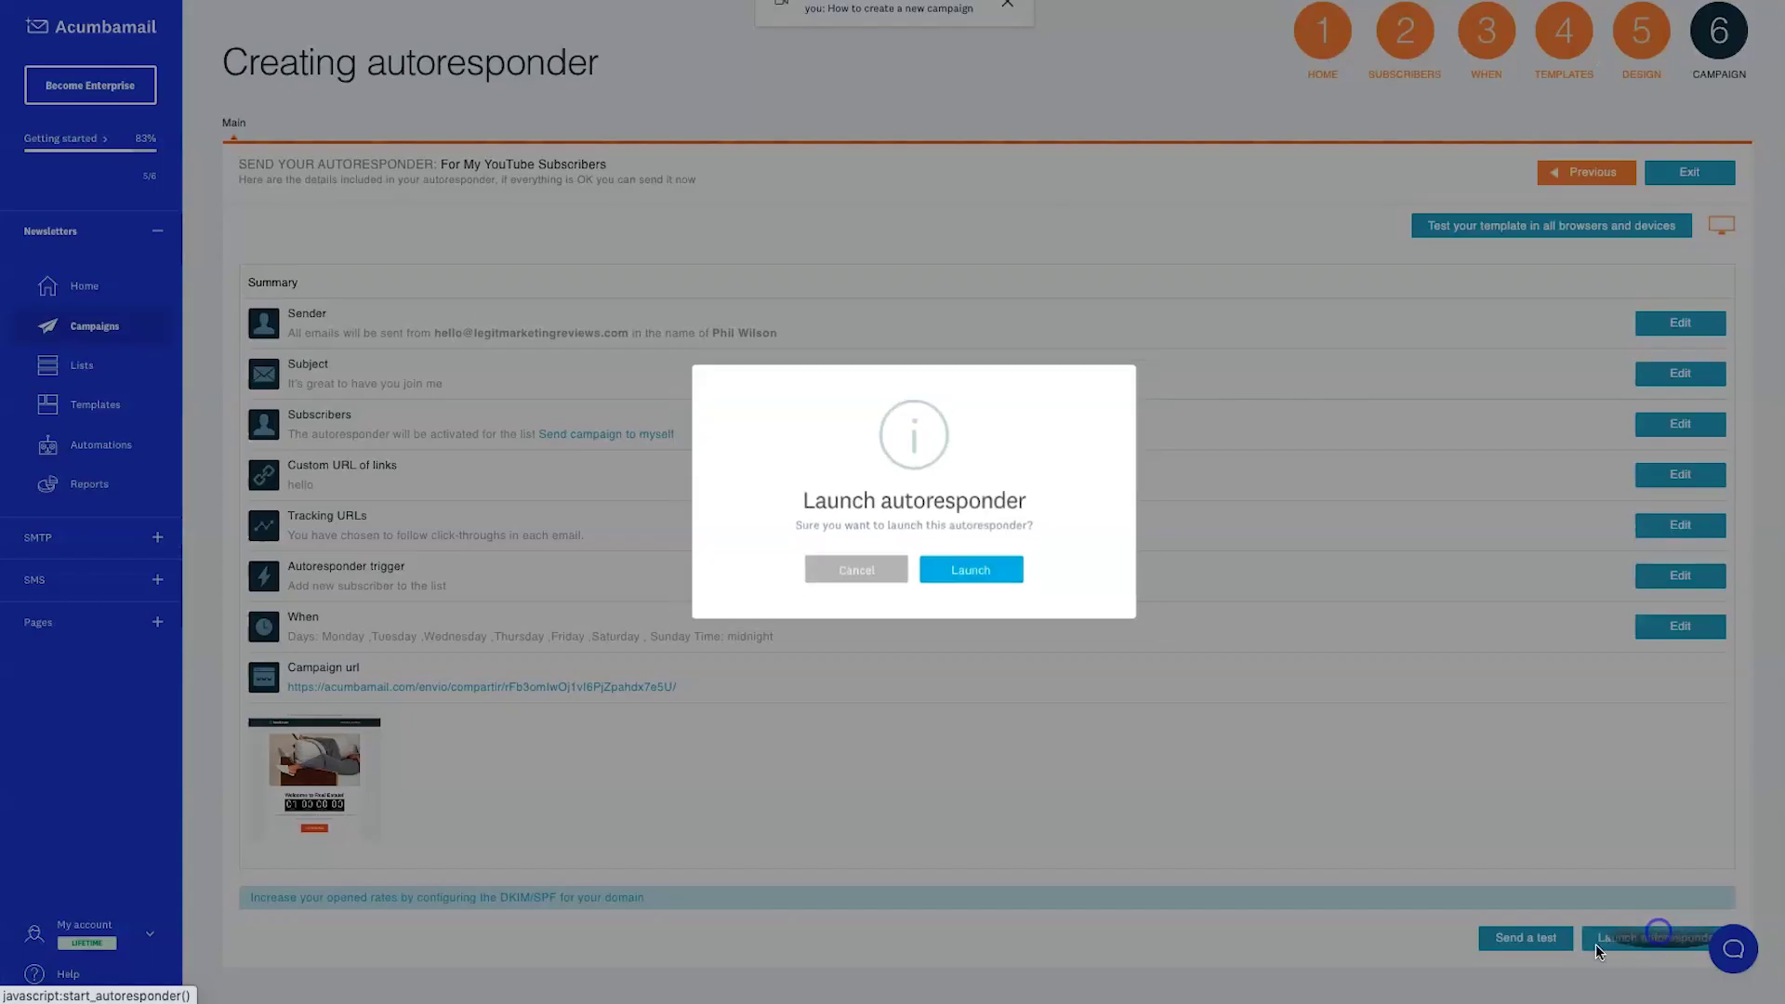
{"action": "left_click_drag", "start_coordinate": [777, 521], "coordinate": [1063, 521]}
{"action": "left_click", "coordinate": [1063, 521]}
{"action": "left_click", "coordinate": [991, 574]}
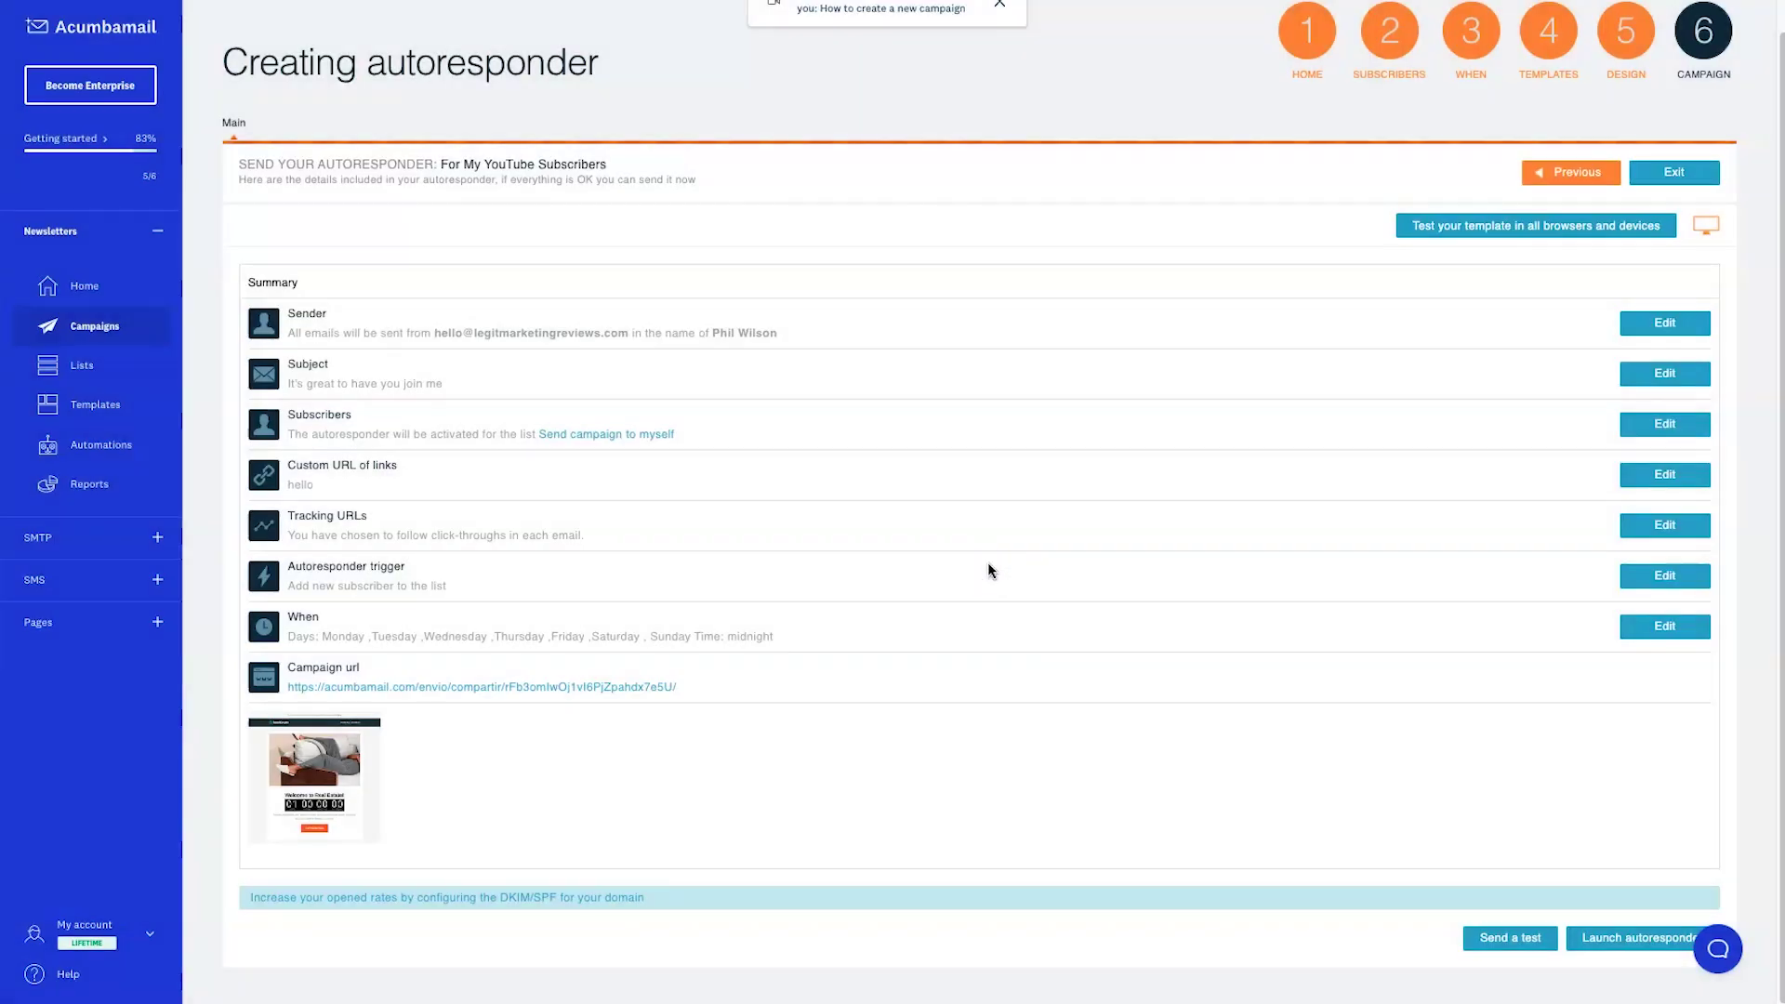
{"action": "left_click", "coordinate": [1039, 632]}
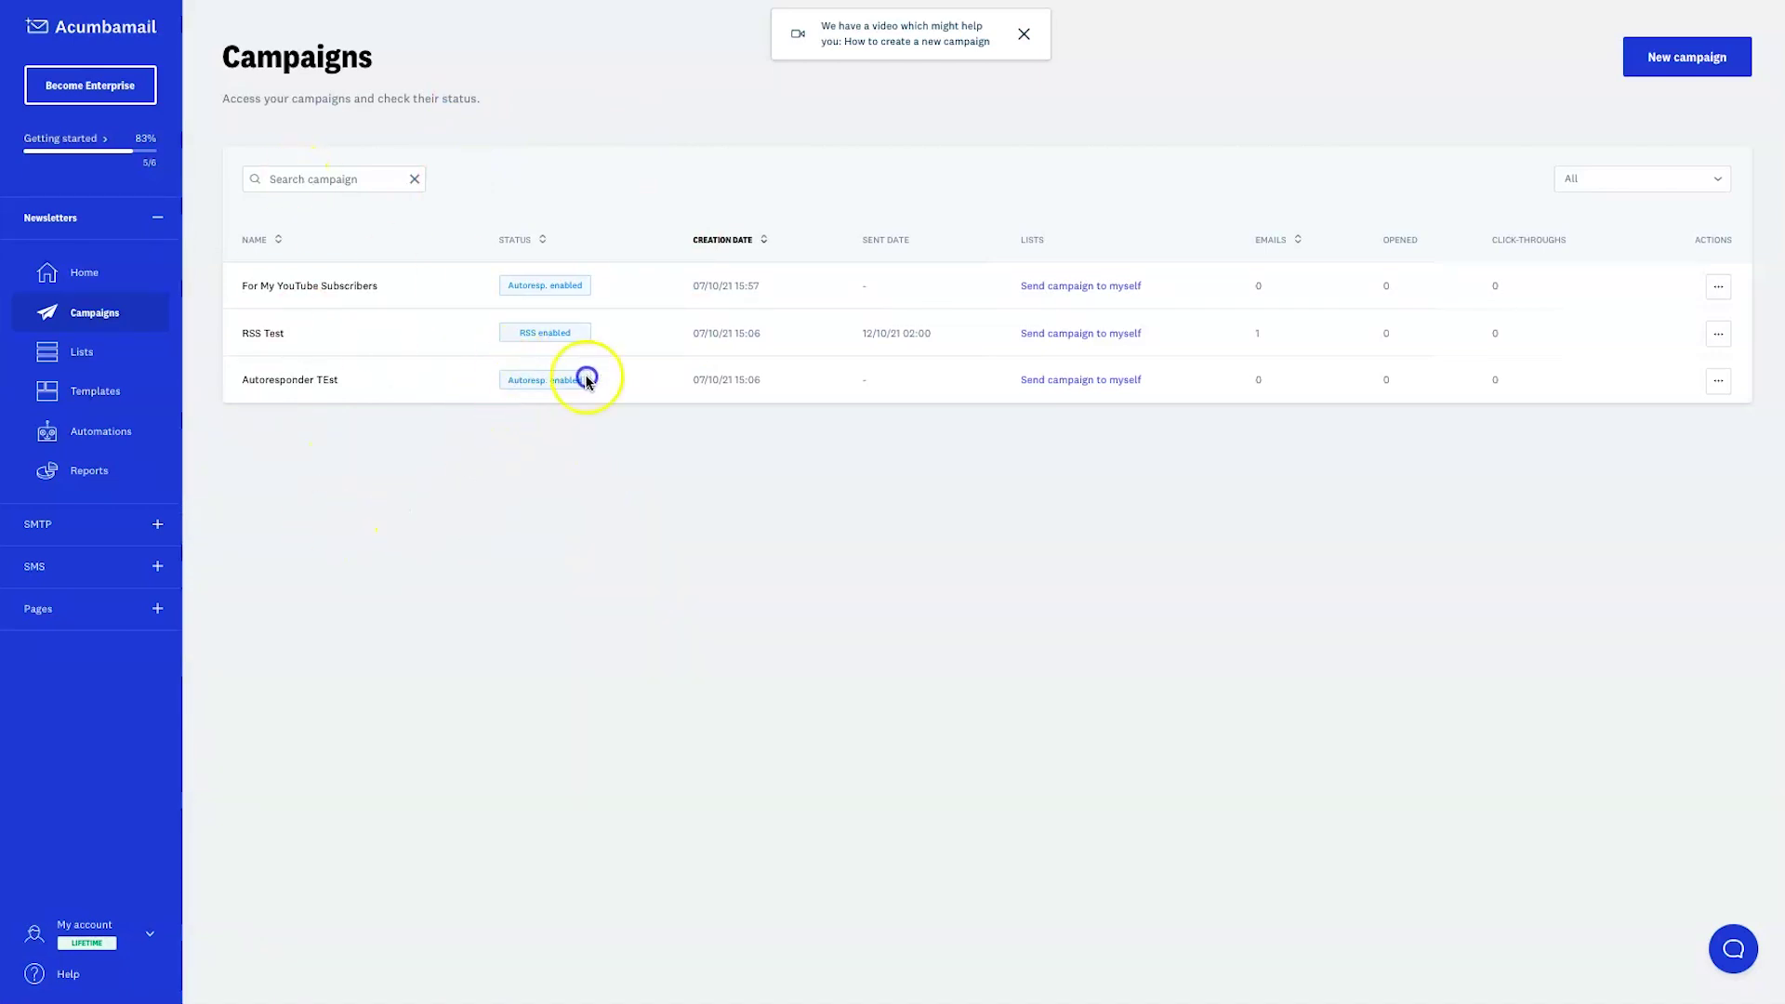
{"action": "left_click_drag", "start_coordinate": [509, 287], "coordinate": [577, 281]}
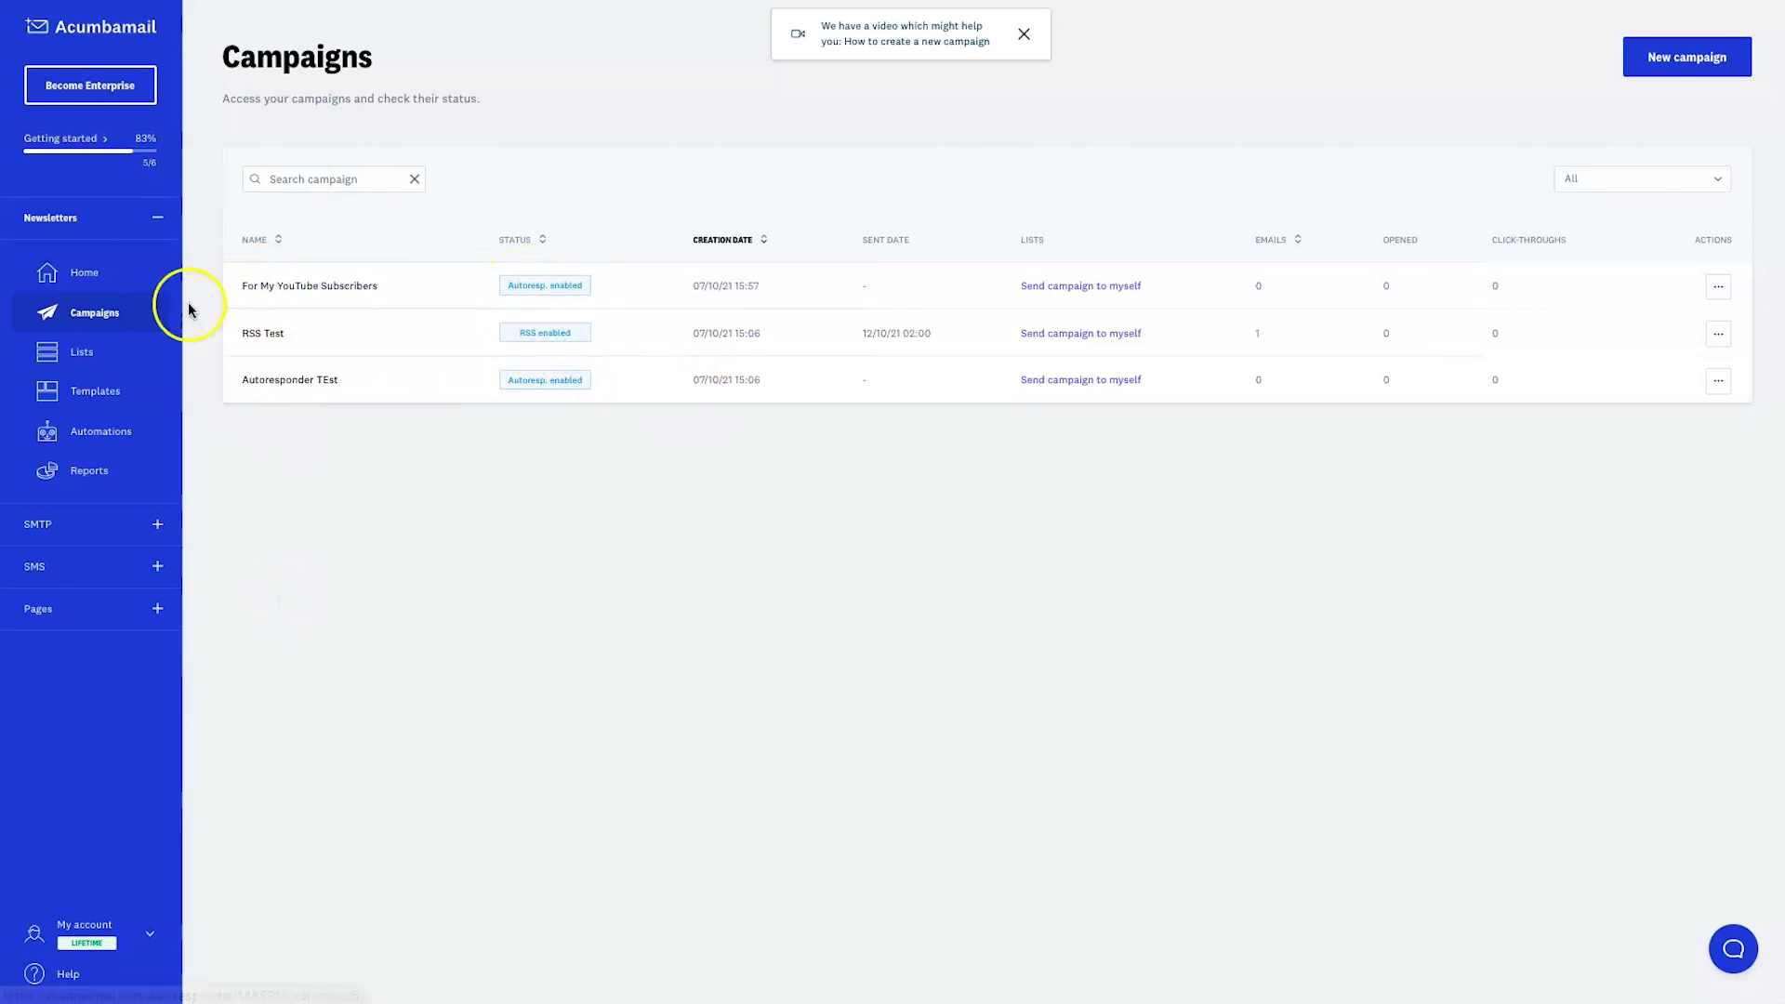
Step: Create a new subscriber list named "YouTube Explainer List" with English as its language
{"action": "left_click", "coordinate": [79, 358]}
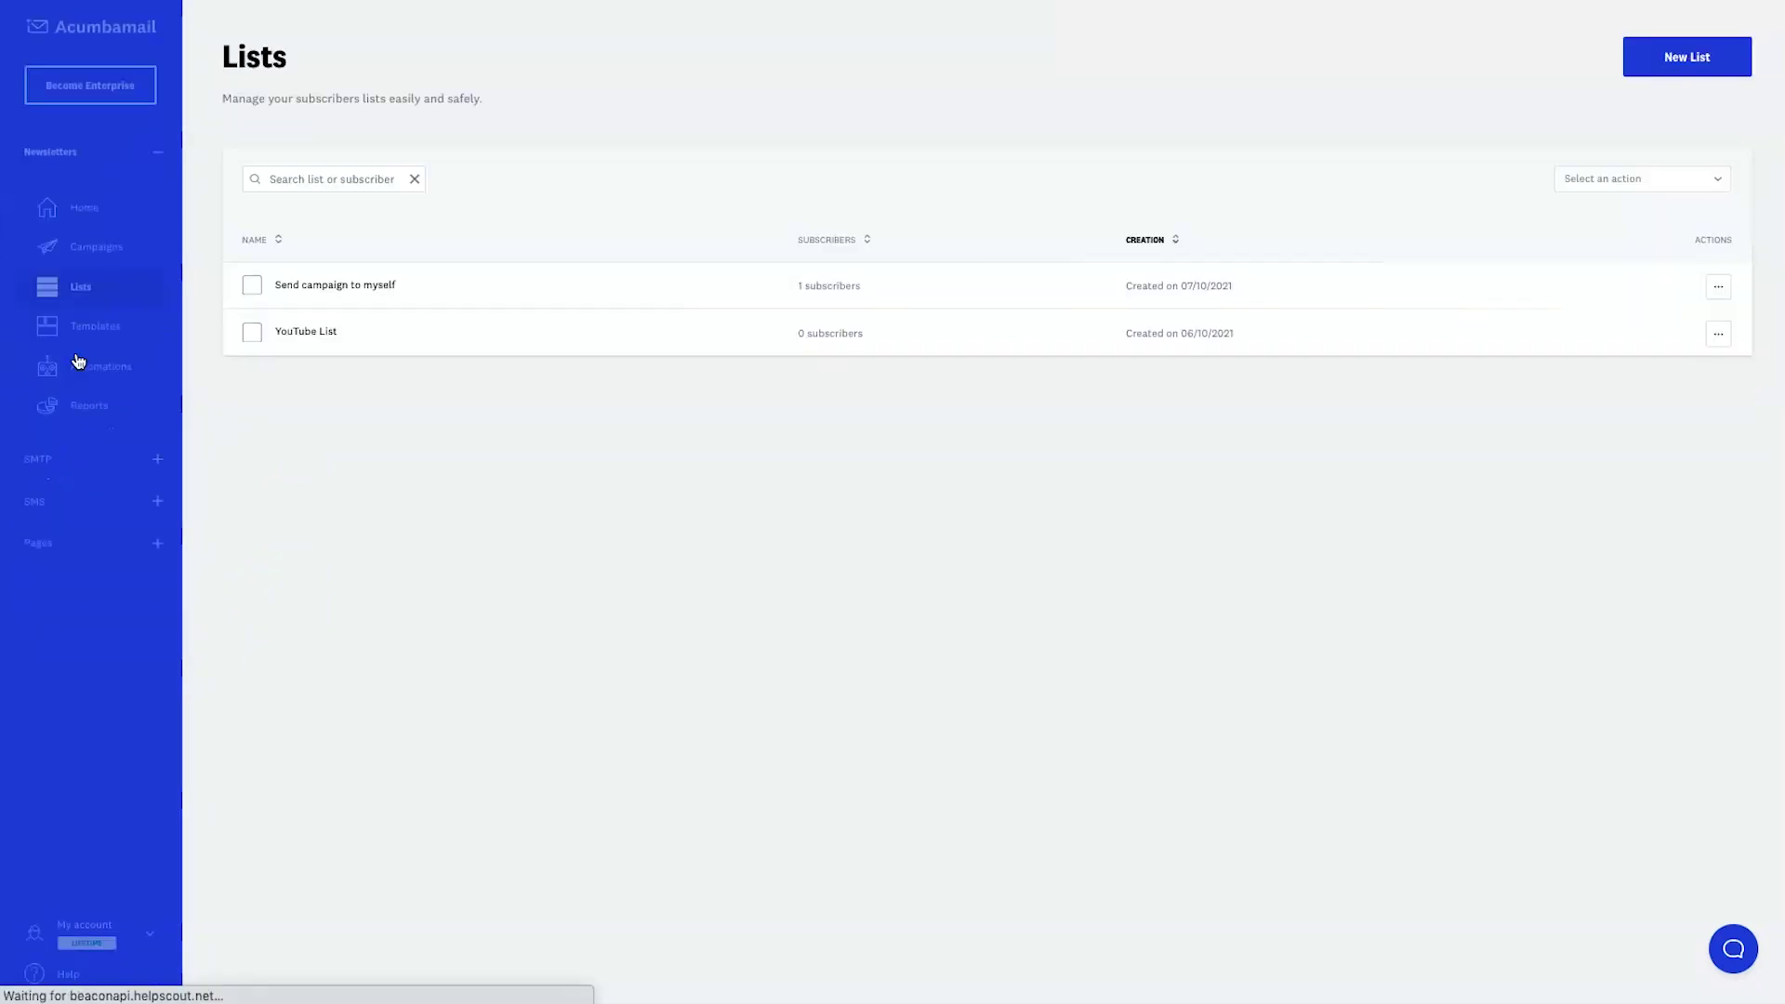
{"action": "left_click", "coordinate": [1697, 58]}
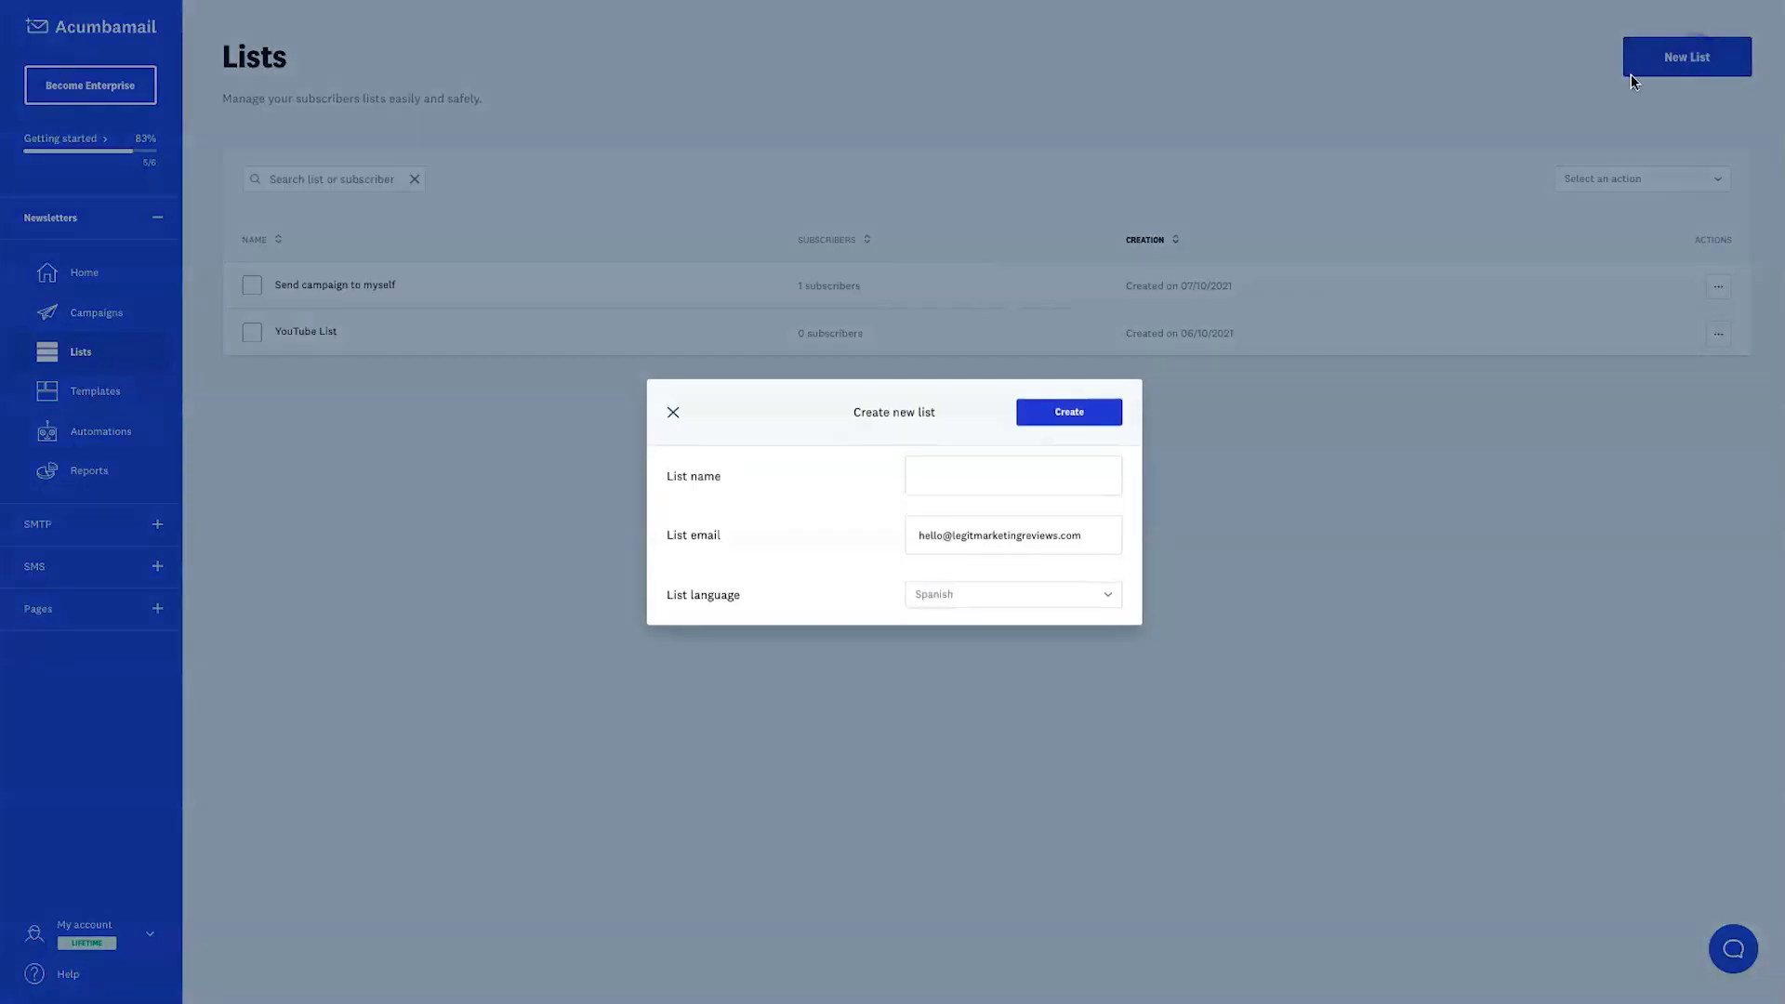
{"action": "left_click", "coordinate": [949, 457]}
{"action": "type", "text": "YouTube Explainer List"}
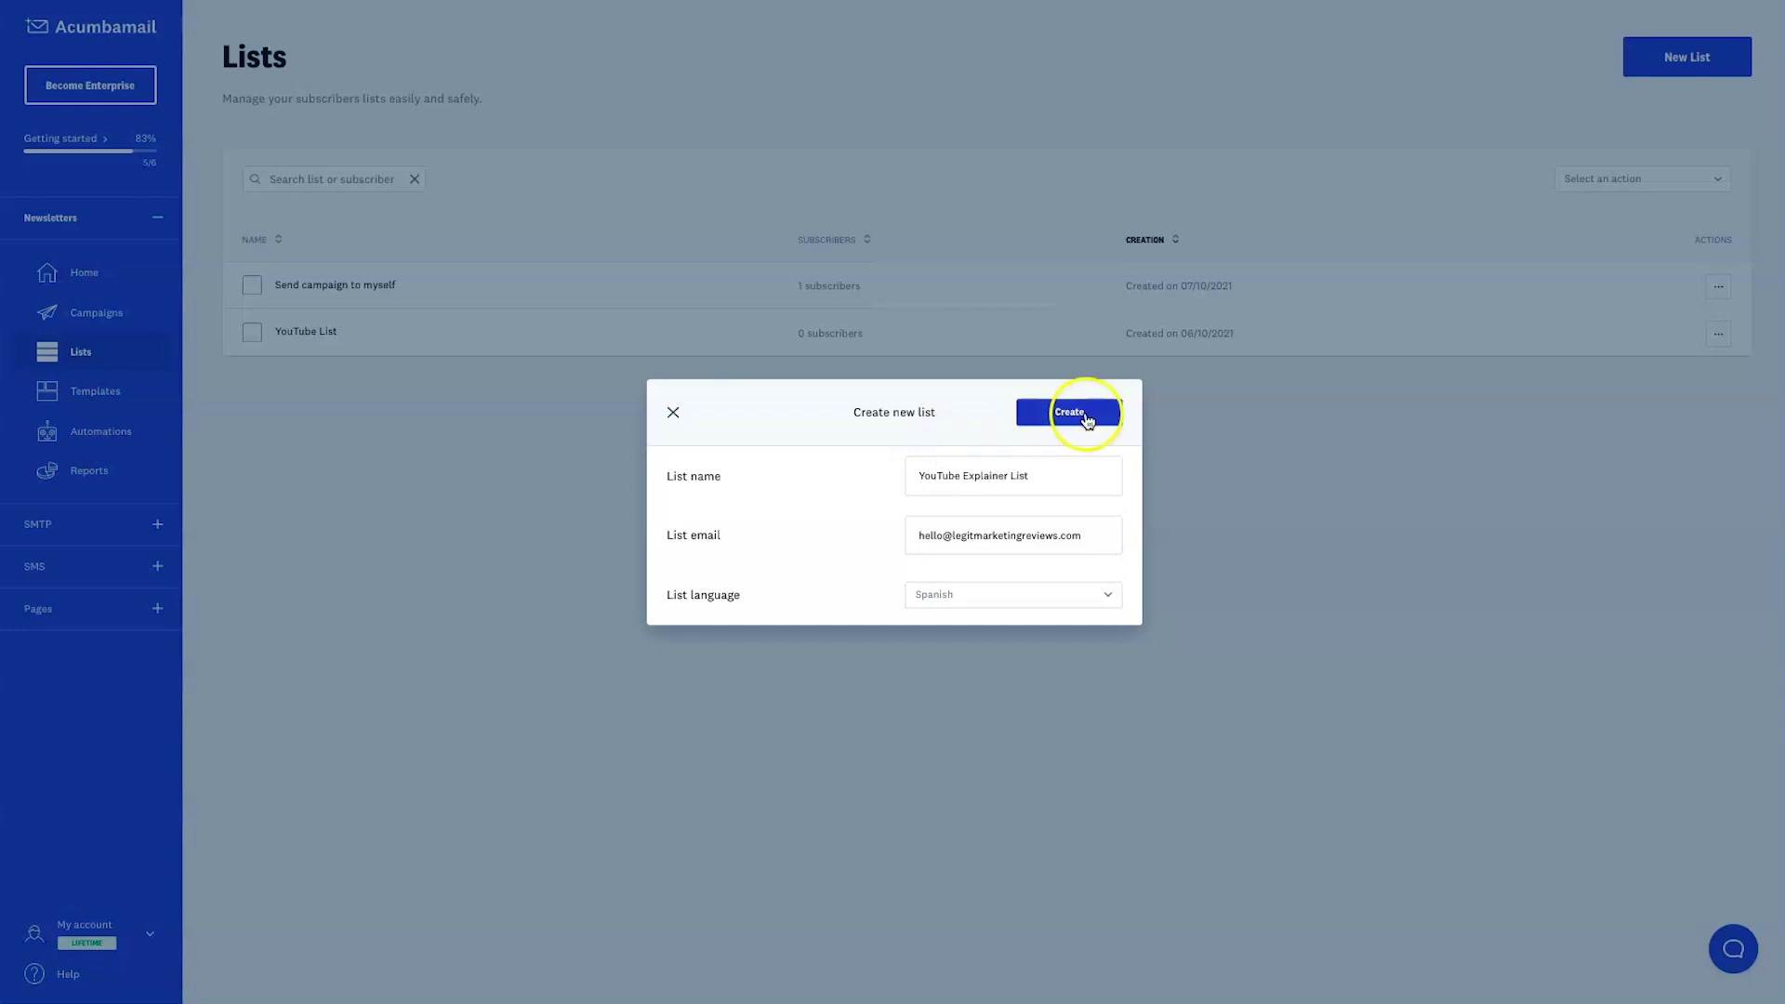
{"action": "left_click", "coordinate": [962, 593]}
{"action": "left_click", "coordinate": [935, 593]}
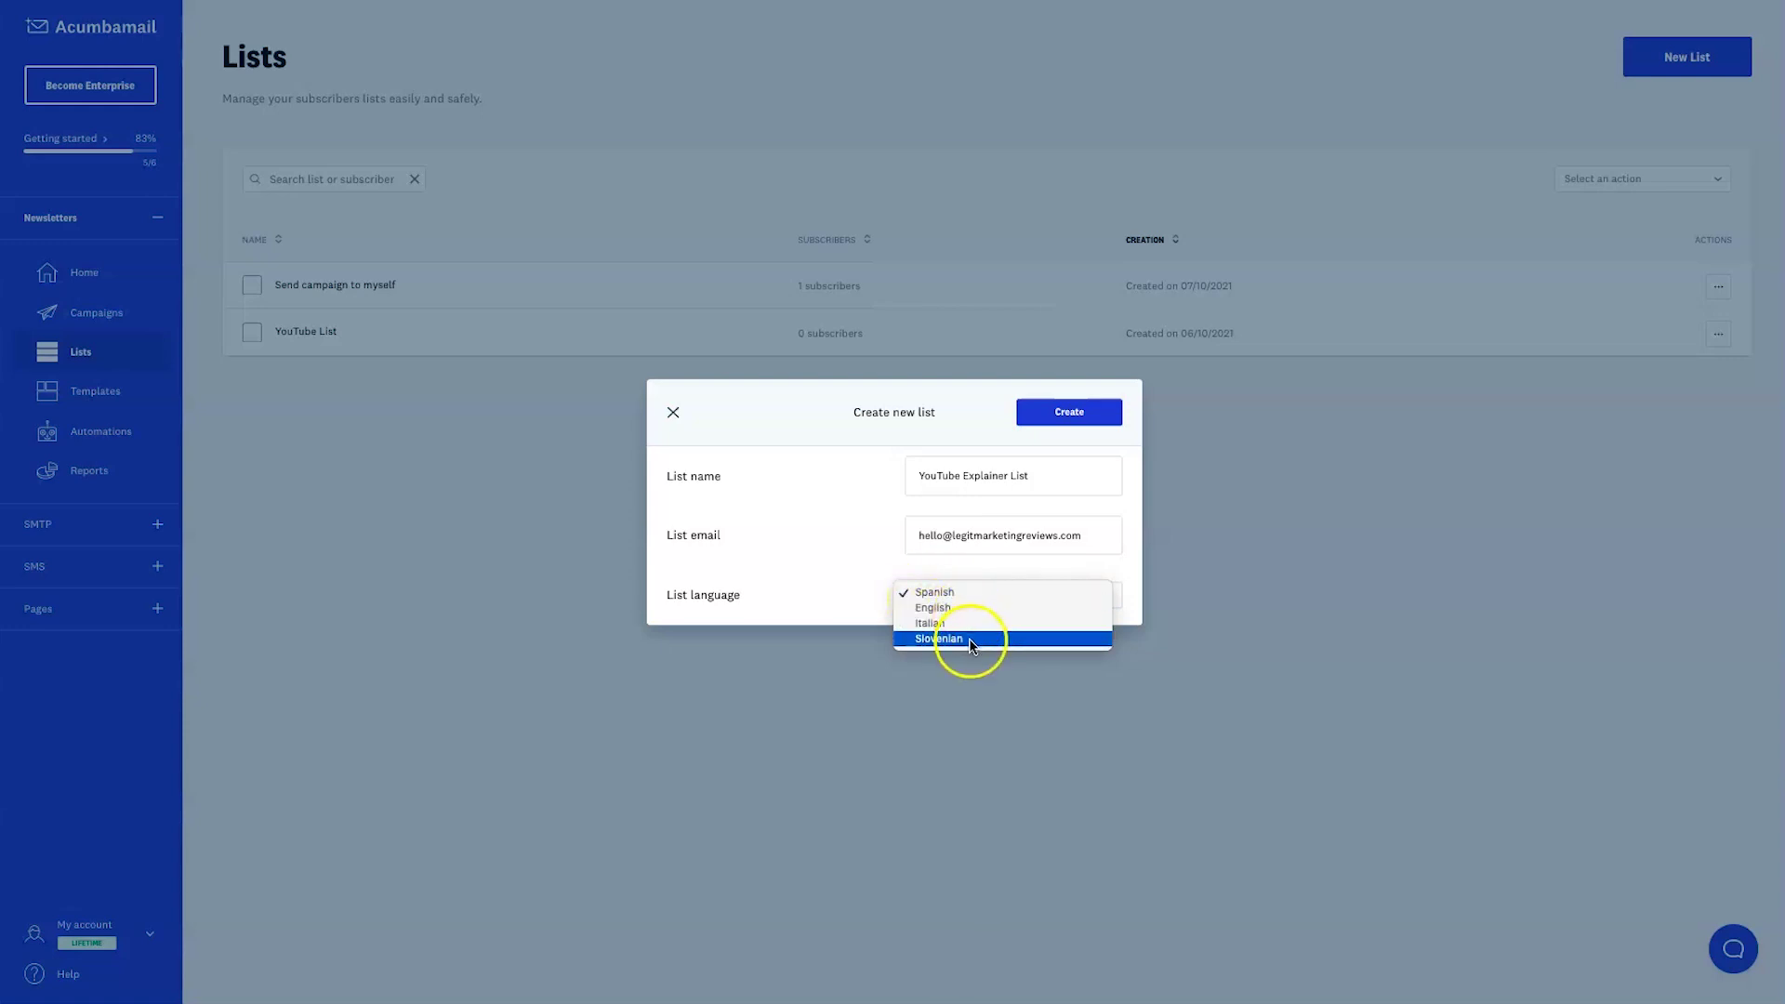
{"action": "left_click", "coordinate": [968, 607]}
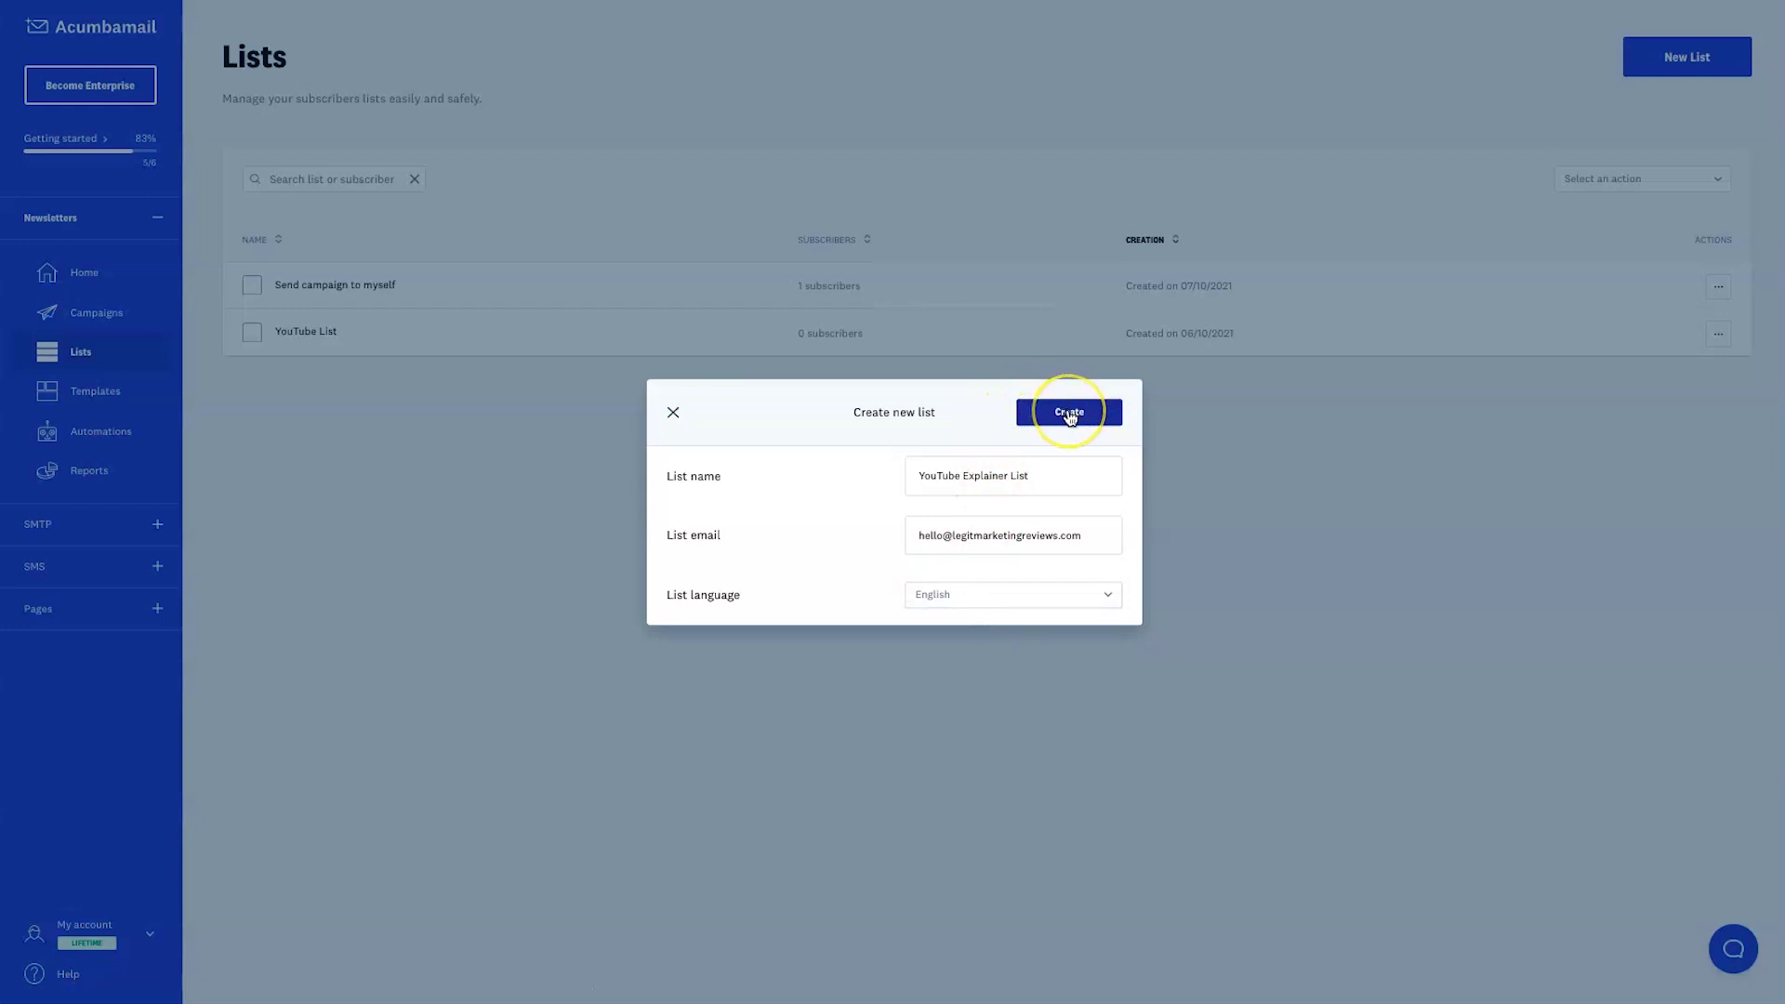
{"action": "left_click", "coordinate": [1069, 414]}
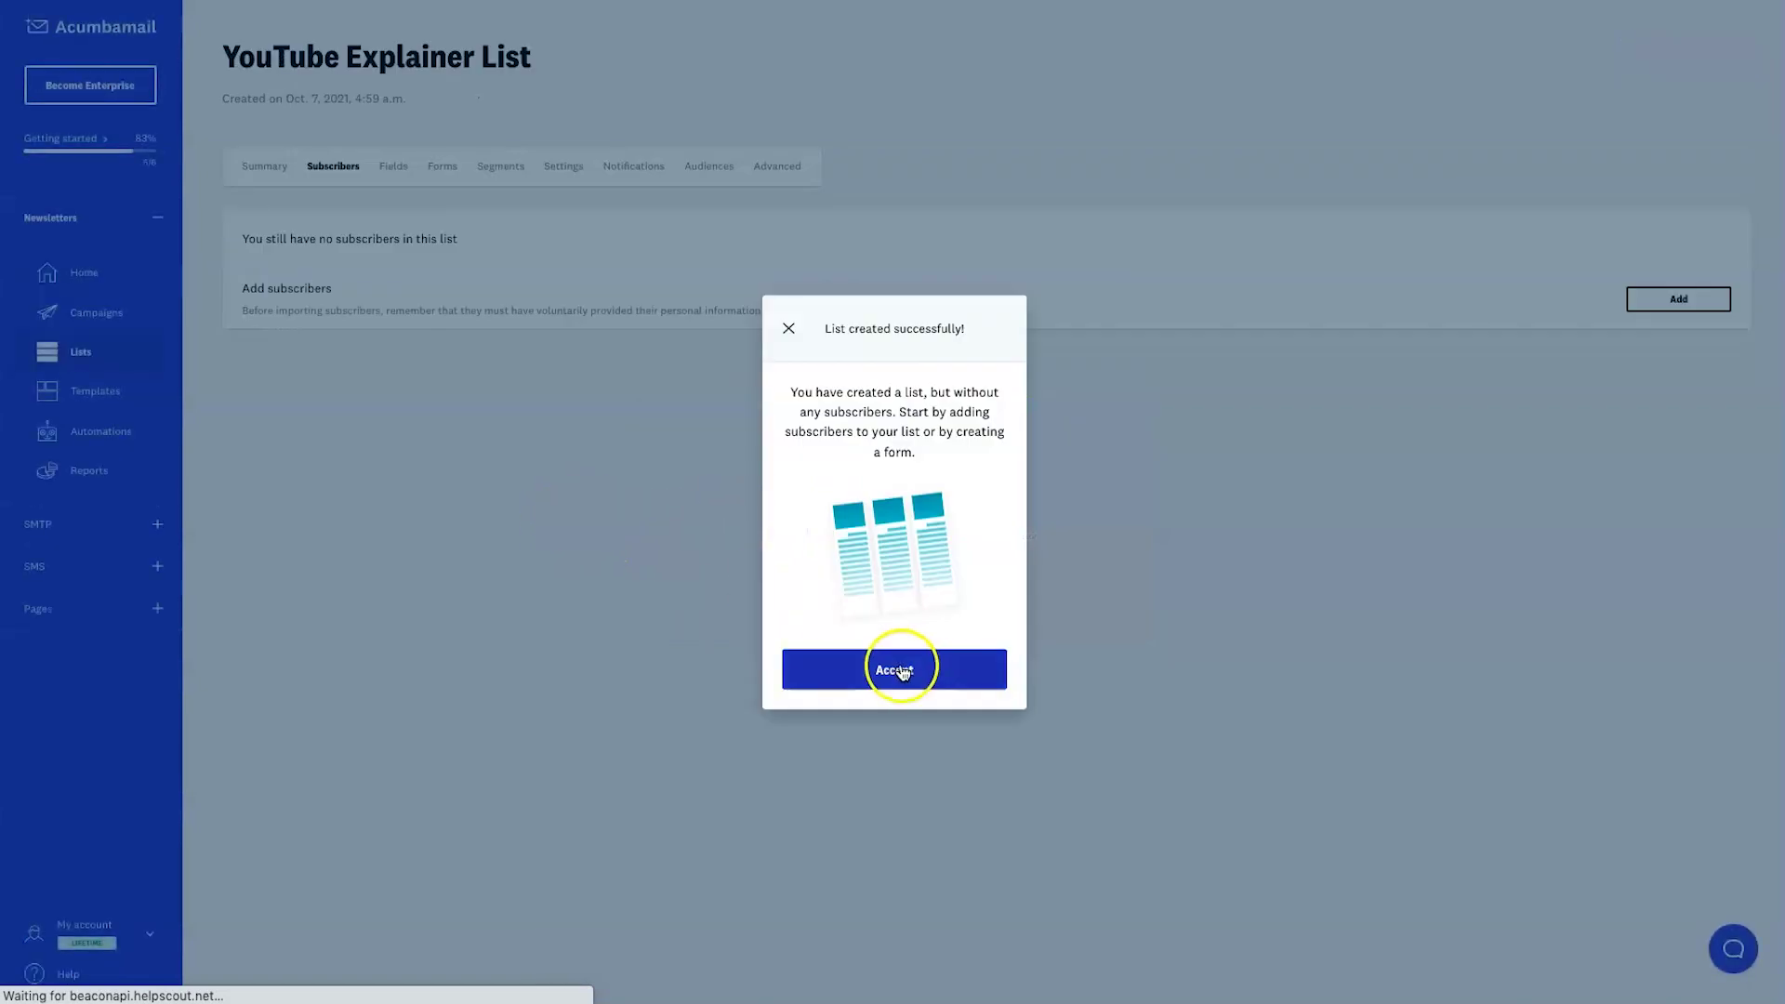
{"action": "left_click", "coordinate": [902, 669]}
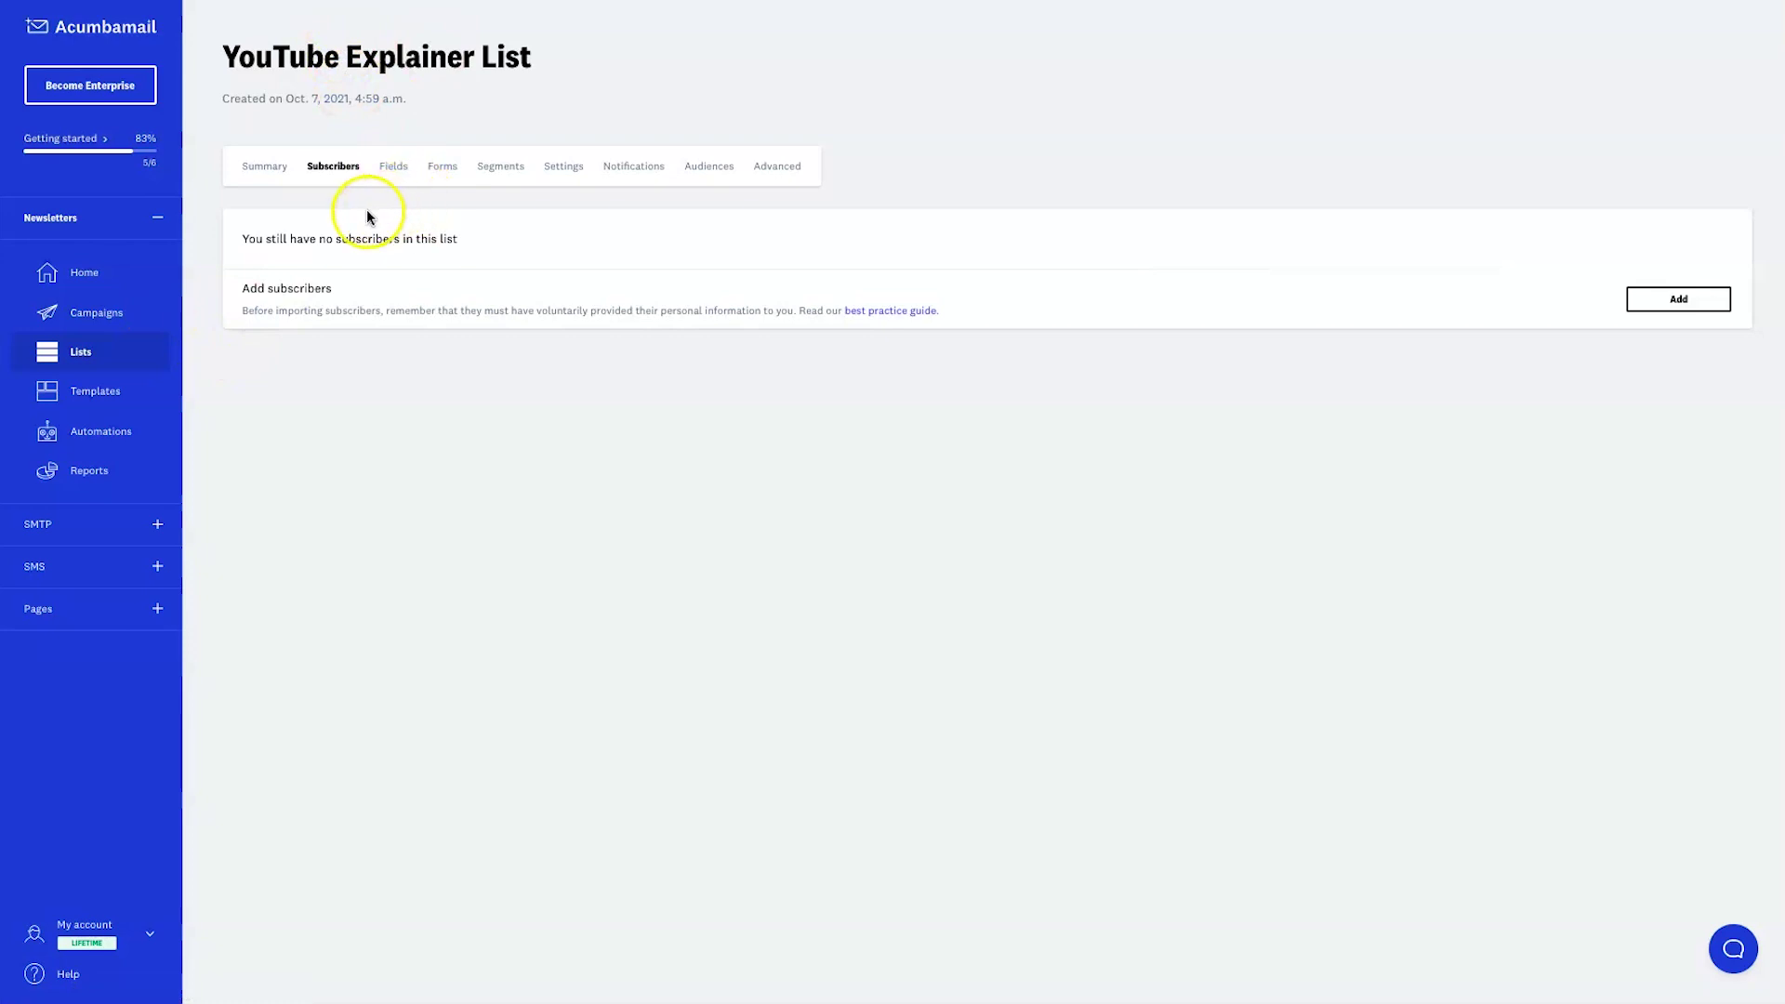
Step: Review the subscriber statistics in the summary of the YouTube Explainer List
{"action": "left_click", "coordinate": [248, 179]}
{"action": "scroll", "coordinate": [419, 287], "scroll_direction": "down", "scroll_amount": 2}
{"action": "scroll", "coordinate": [669, 868], "scroll_direction": "up", "scroll_amount": 2}
{"action": "left_click_drag", "start_coordinate": [326, 351], "coordinate": [1461, 310]}
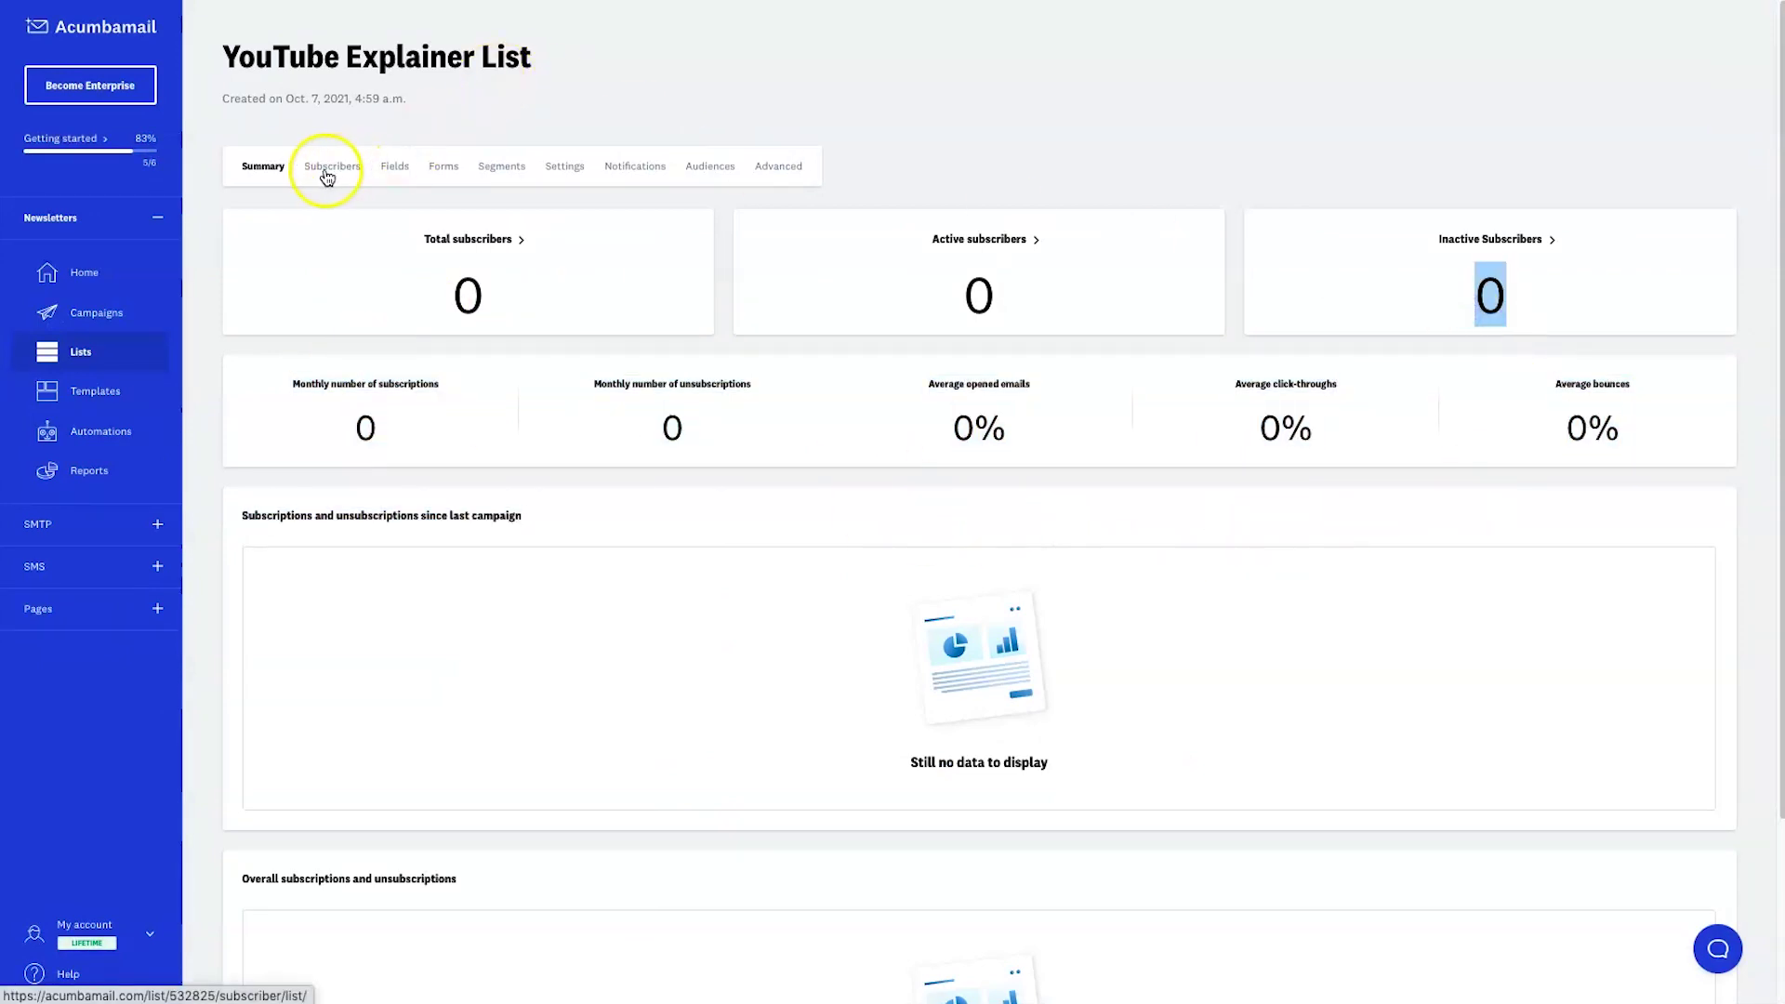
Step: Add a visible and editable text field called "name" to the YouTube Explainer List
{"action": "left_click", "coordinate": [389, 176]}
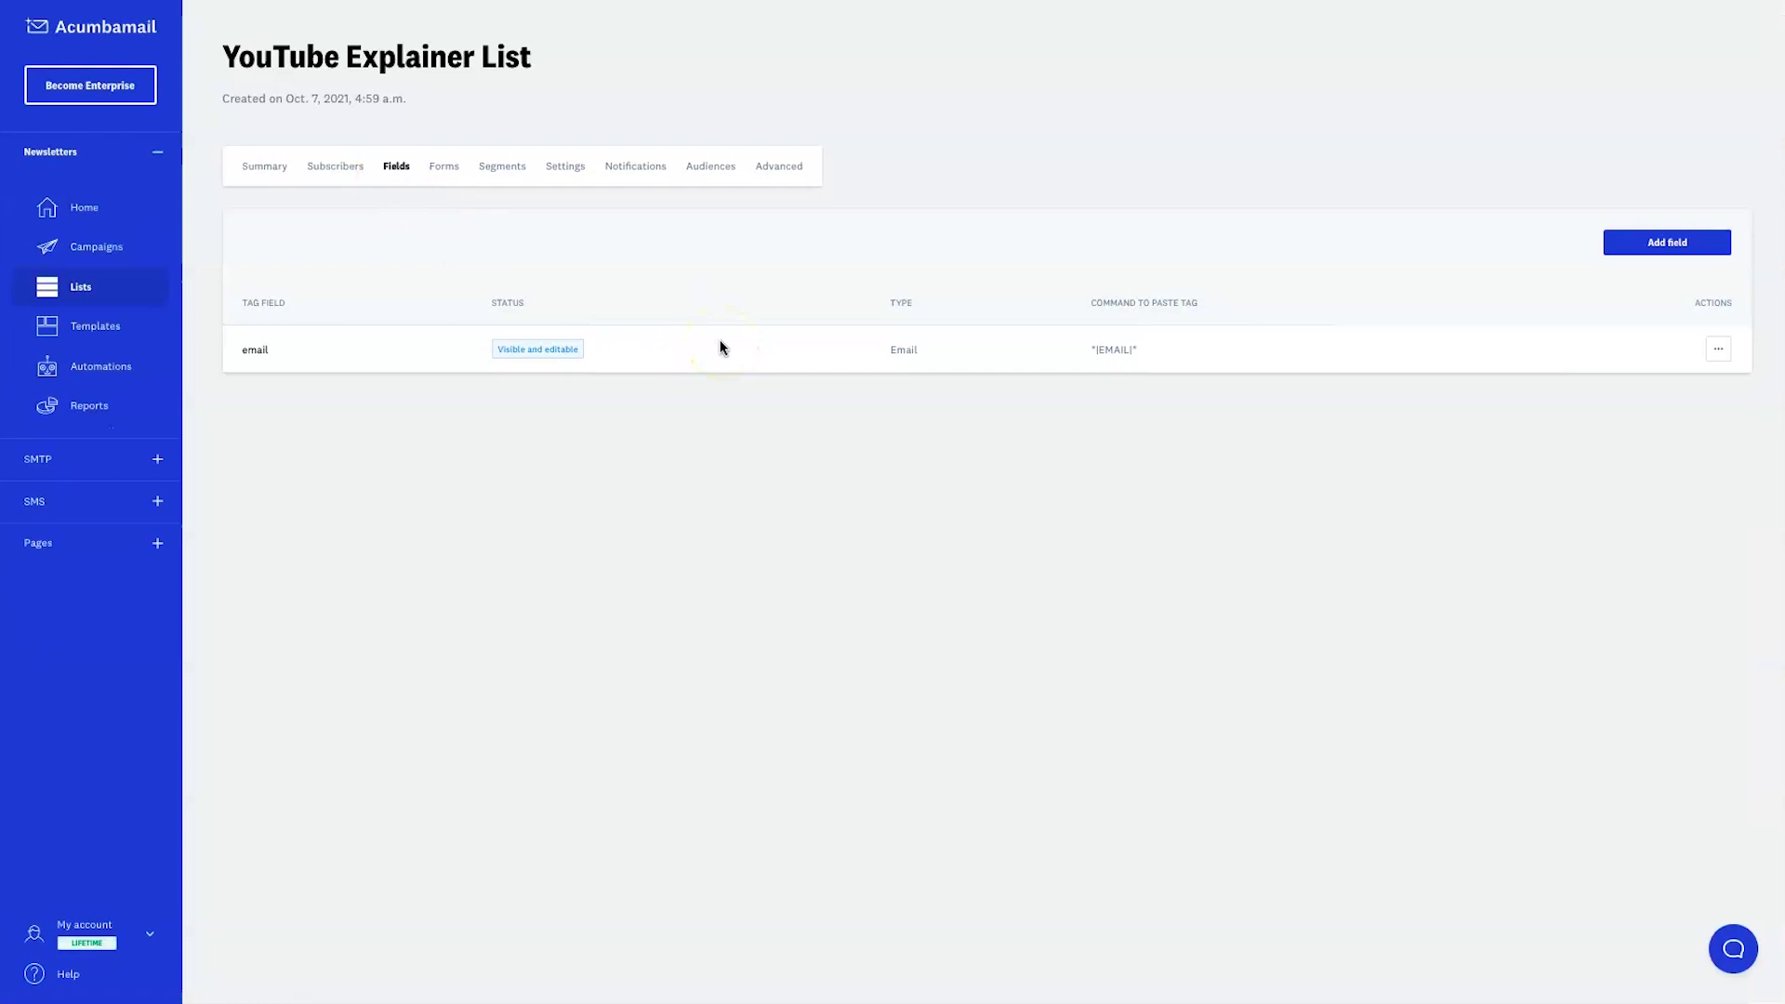
{"action": "left_click", "coordinate": [1691, 248]}
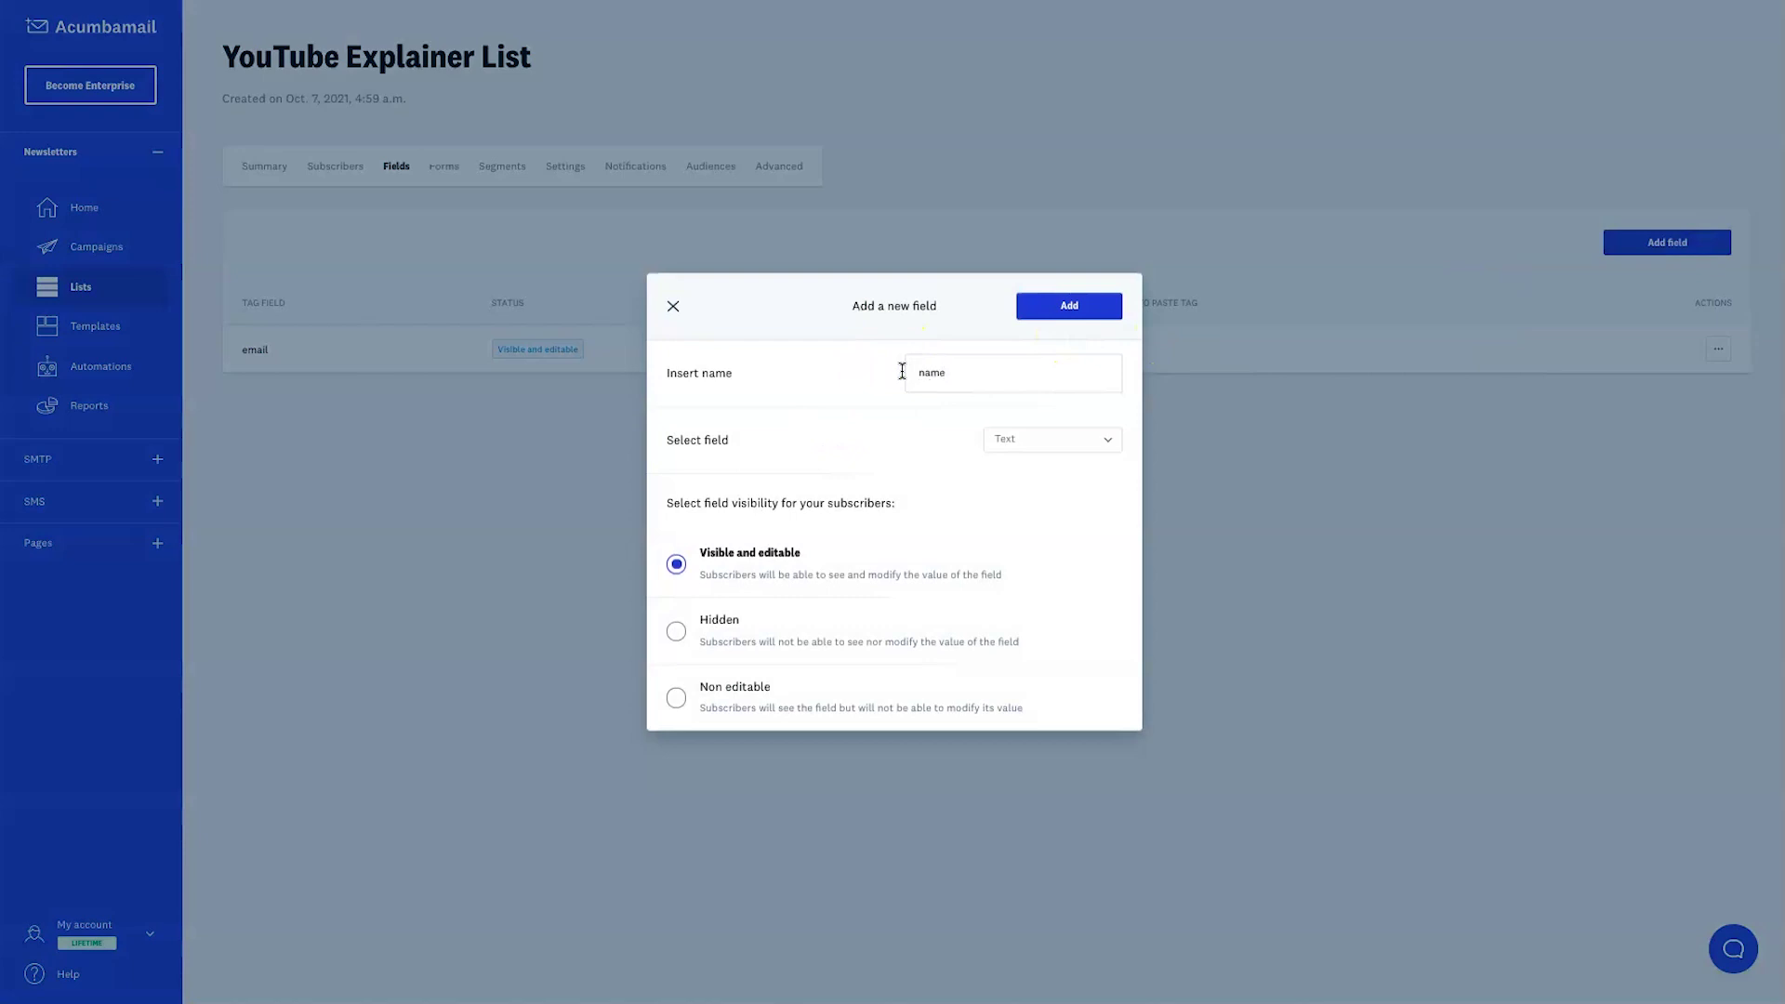
{"action": "left_click", "coordinate": [1069, 440]}
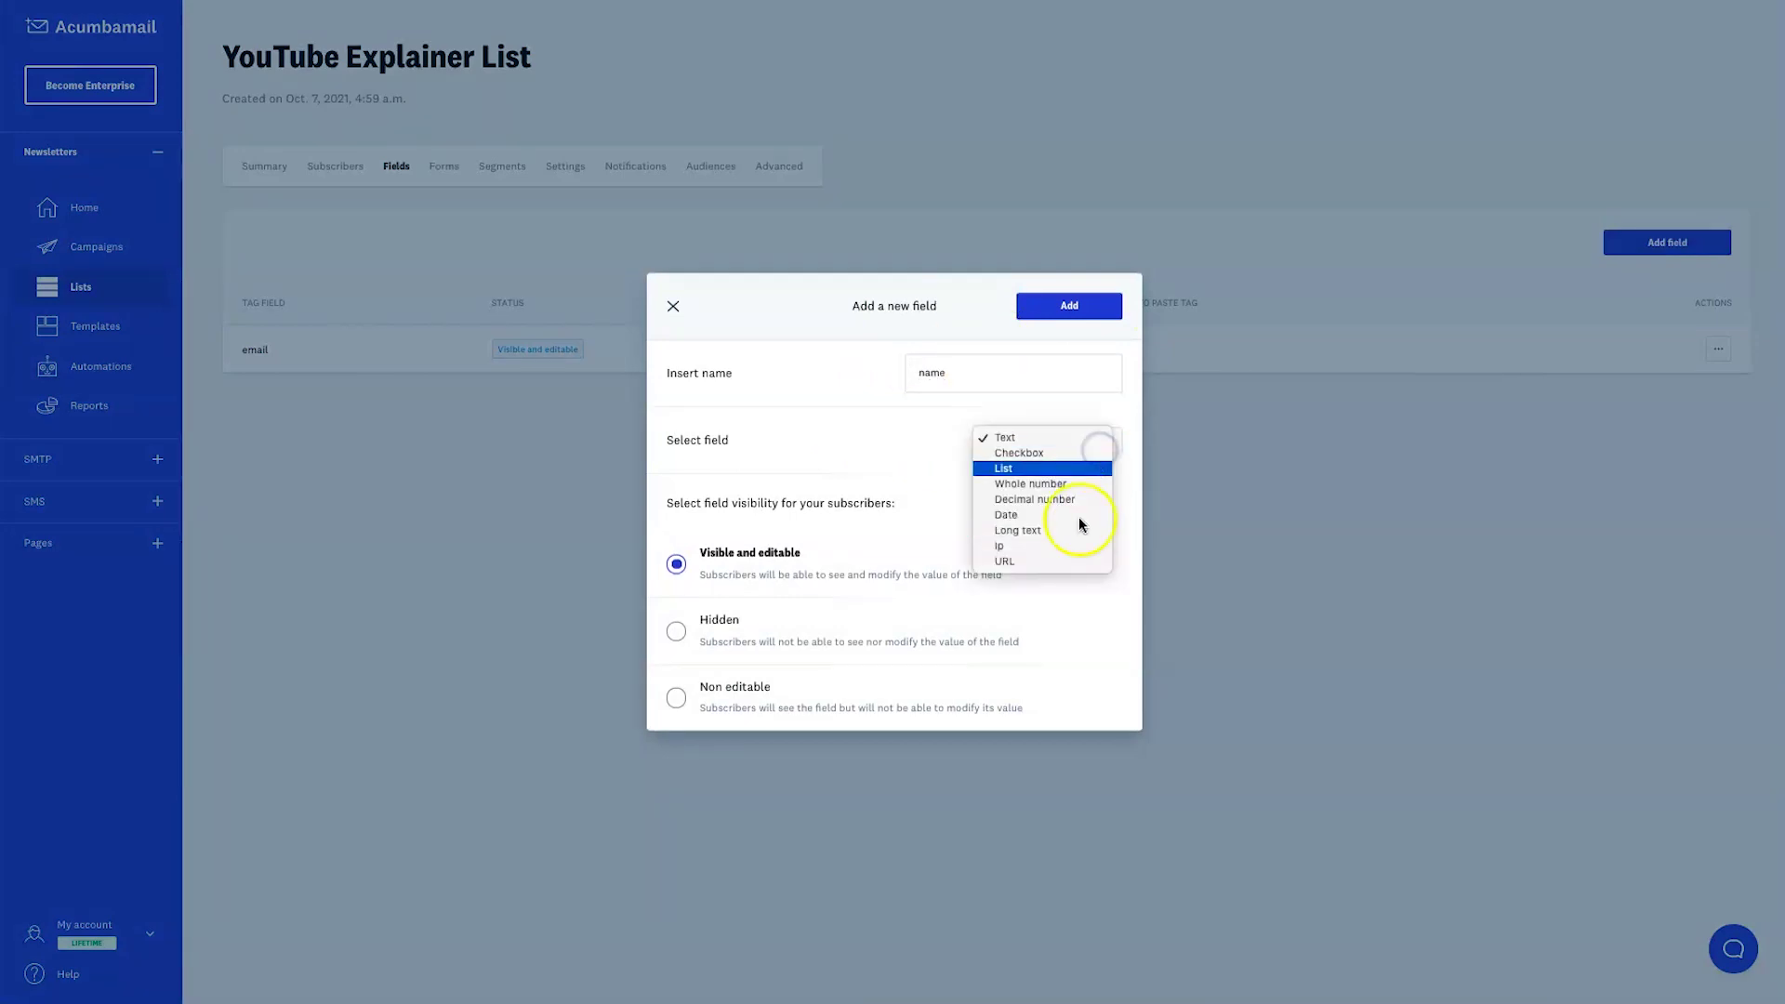
{"action": "left_click", "coordinate": [1058, 435]}
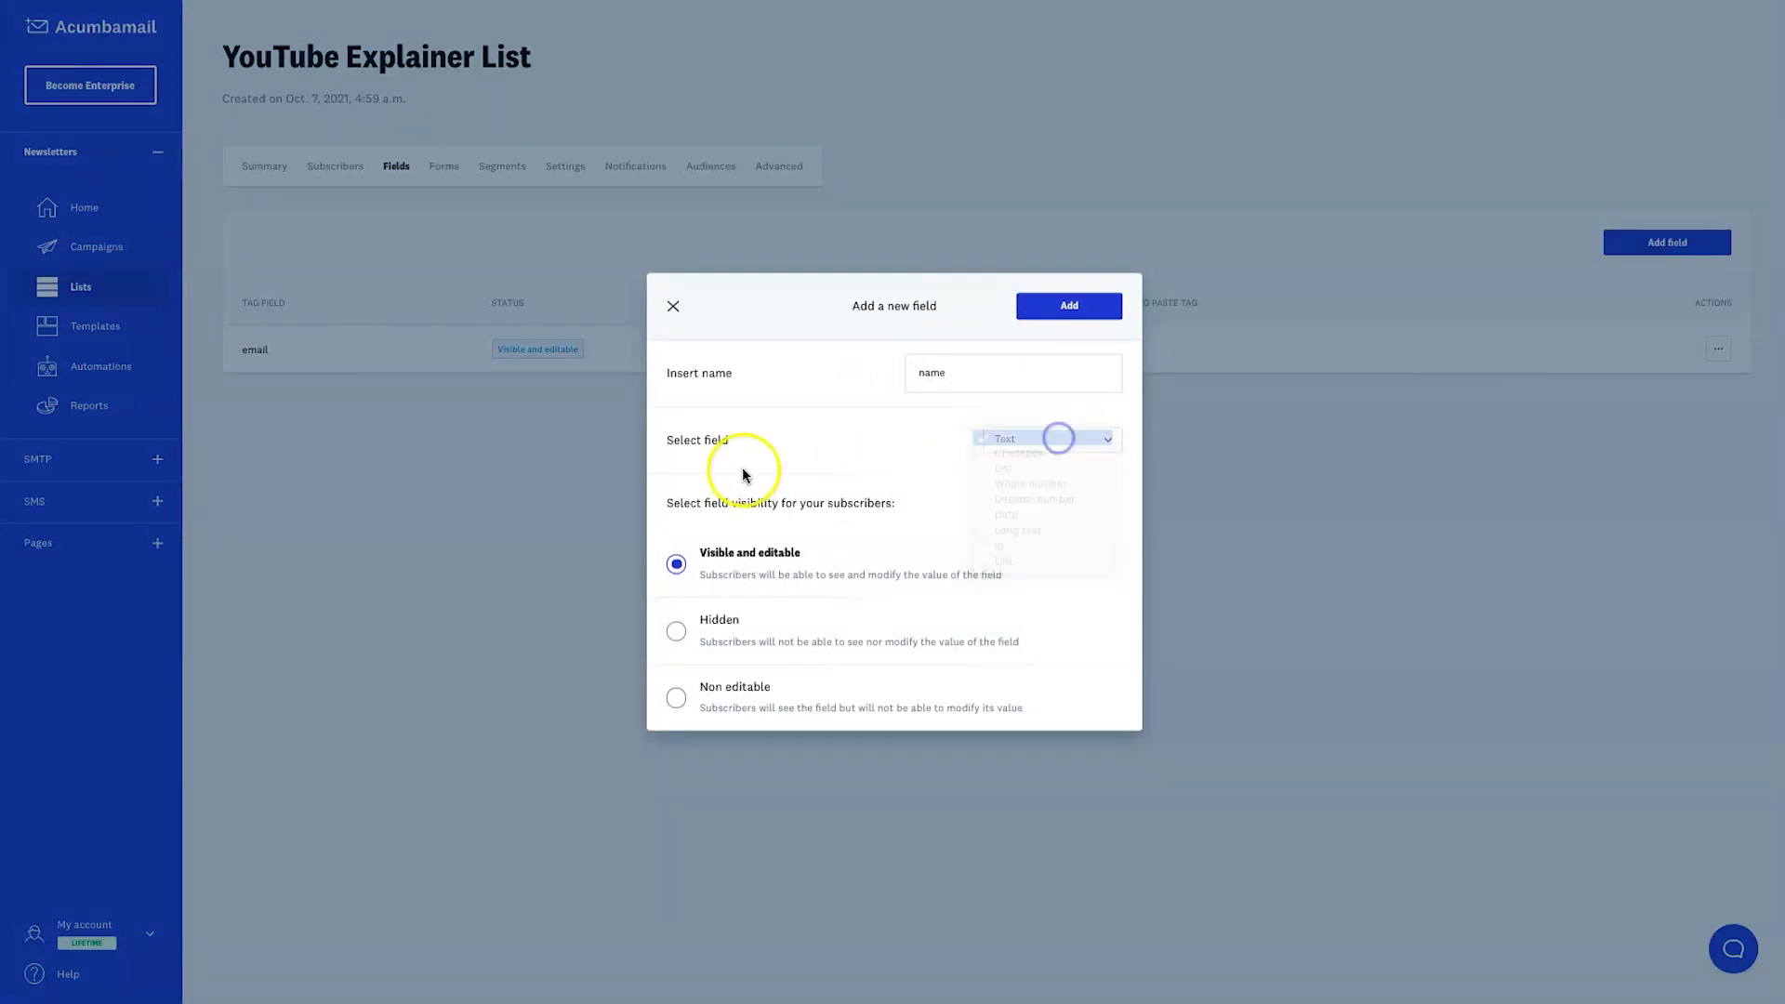
{"action": "left_click", "coordinate": [1065, 309]}
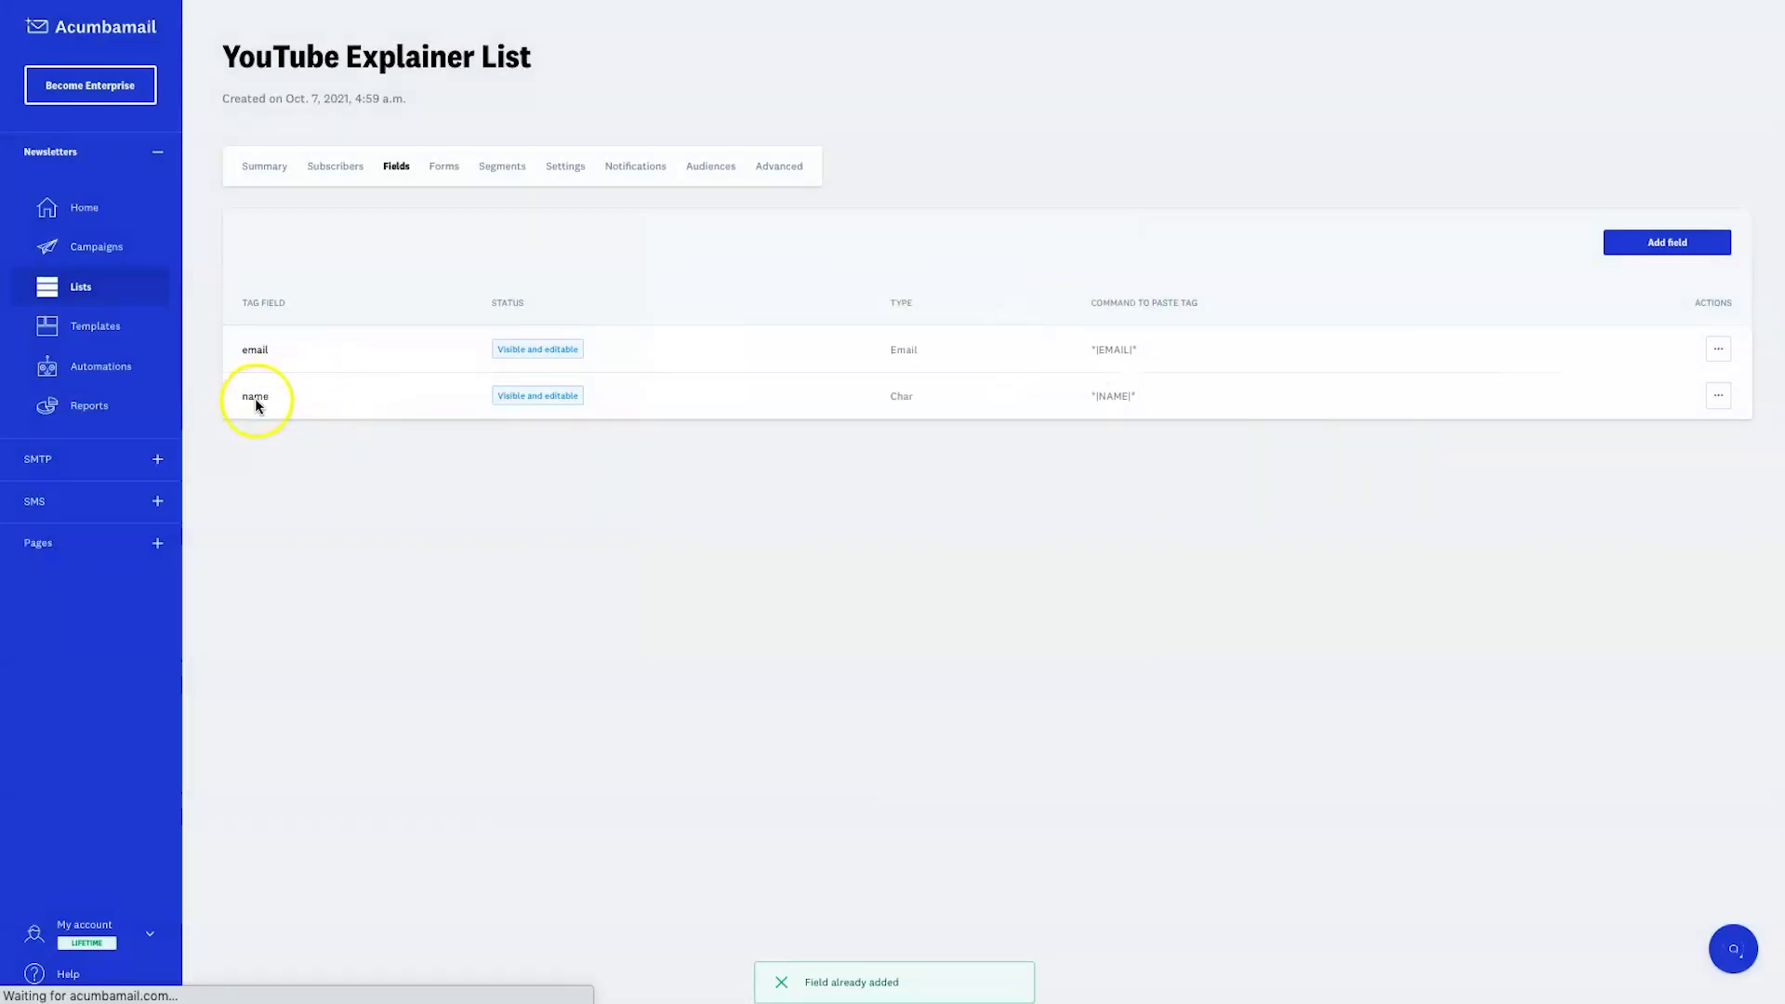
Step: Add a visible and editable whole number field called "phone" to the YouTube Explainer List
{"action": "left_click", "coordinate": [1664, 242]}
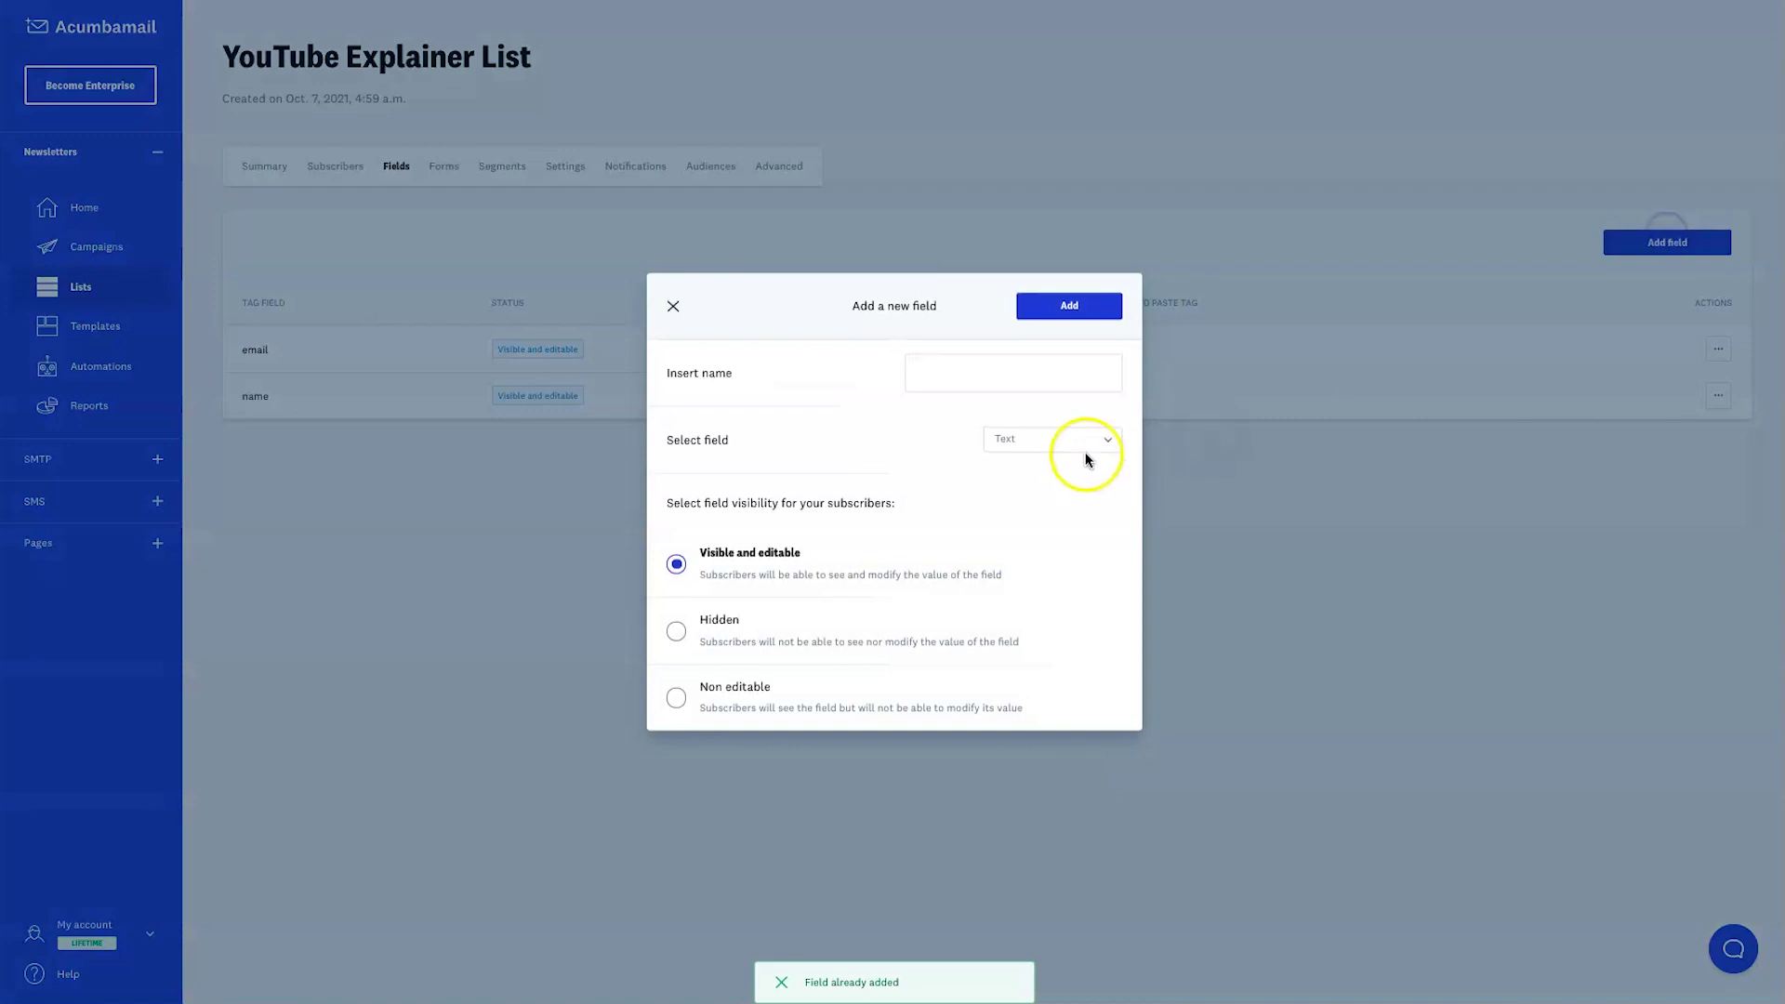
{"action": "left_click", "coordinate": [1034, 439]}
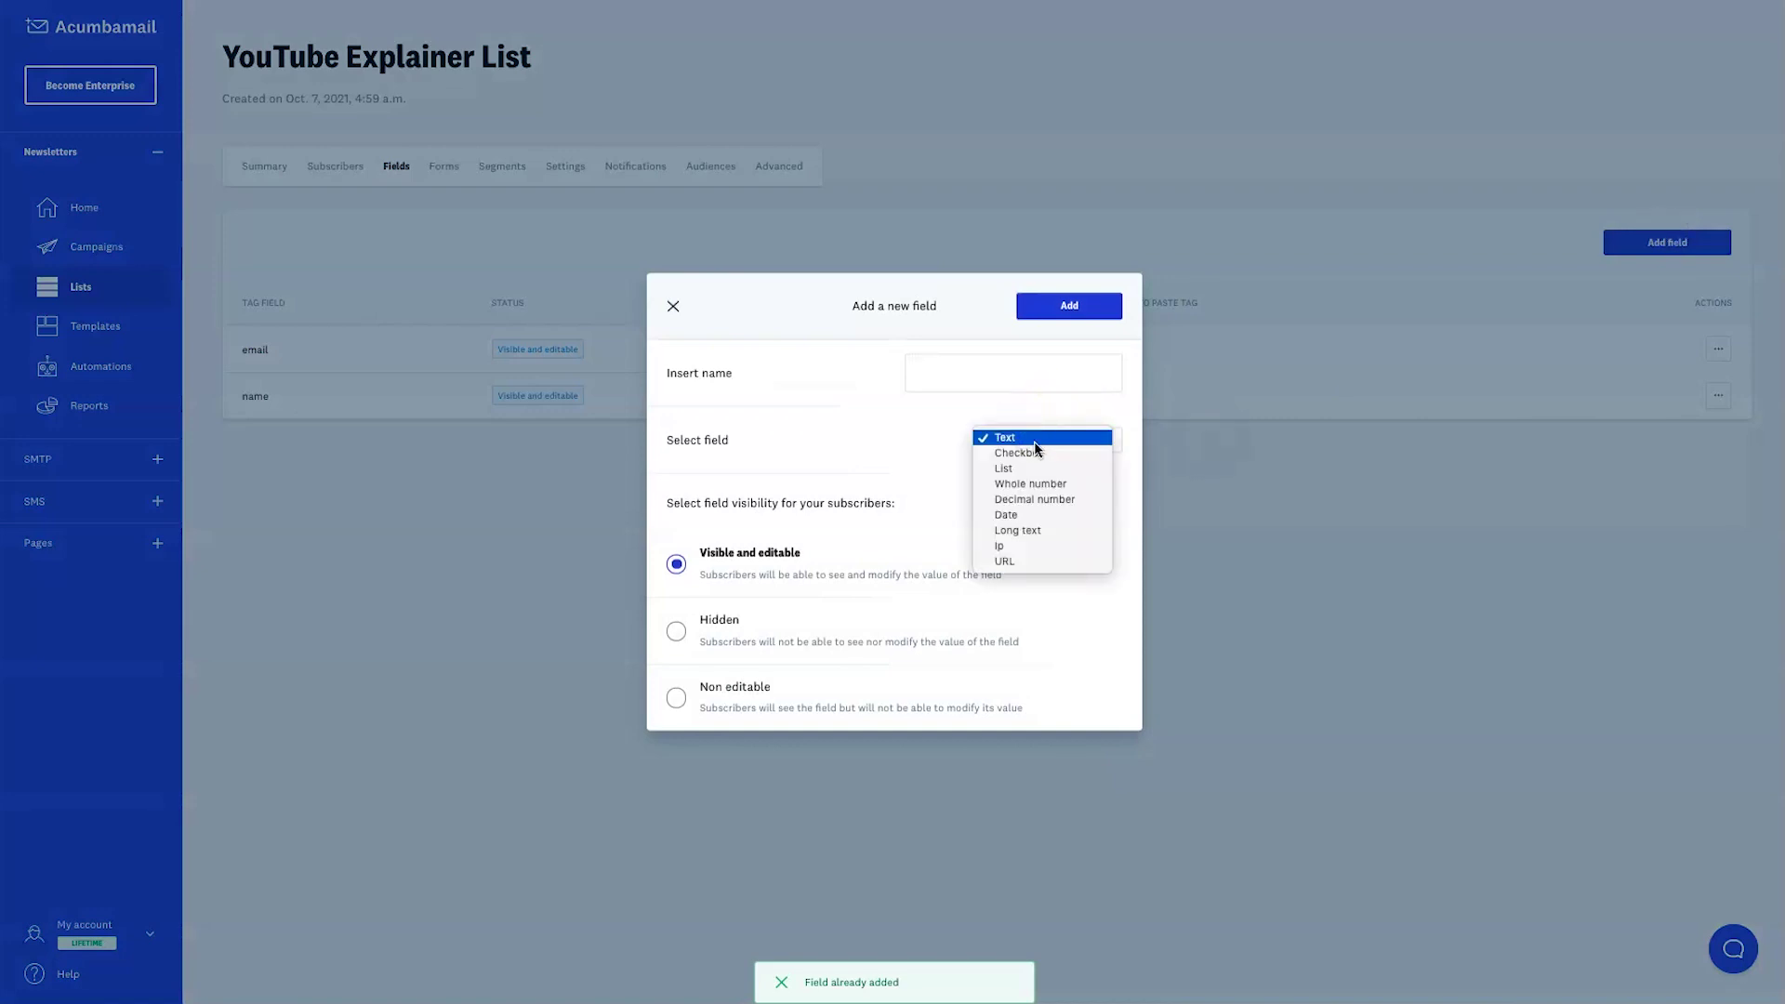
{"action": "left_click", "coordinate": [1041, 484]}
{"action": "left_click", "coordinate": [1018, 372]}
{"action": "type", "text": "SMS"}
{"action": "key", "text": "BackSpace"}
{"action": "key", "text": "BackSpace"}
{"action": "key", "text": "BackSpace"}
{"action": "type", "text": "Phone"}
{"action": "key", "text": "BackSpace"}
{"action": "key", "text": "BackSpace"}
{"action": "key", "text": "BackSpace"}
{"action": "key", "text": "BackSpace"}
{"action": "key", "text": "BackSpace"}
{"action": "type", "text": "phone"}
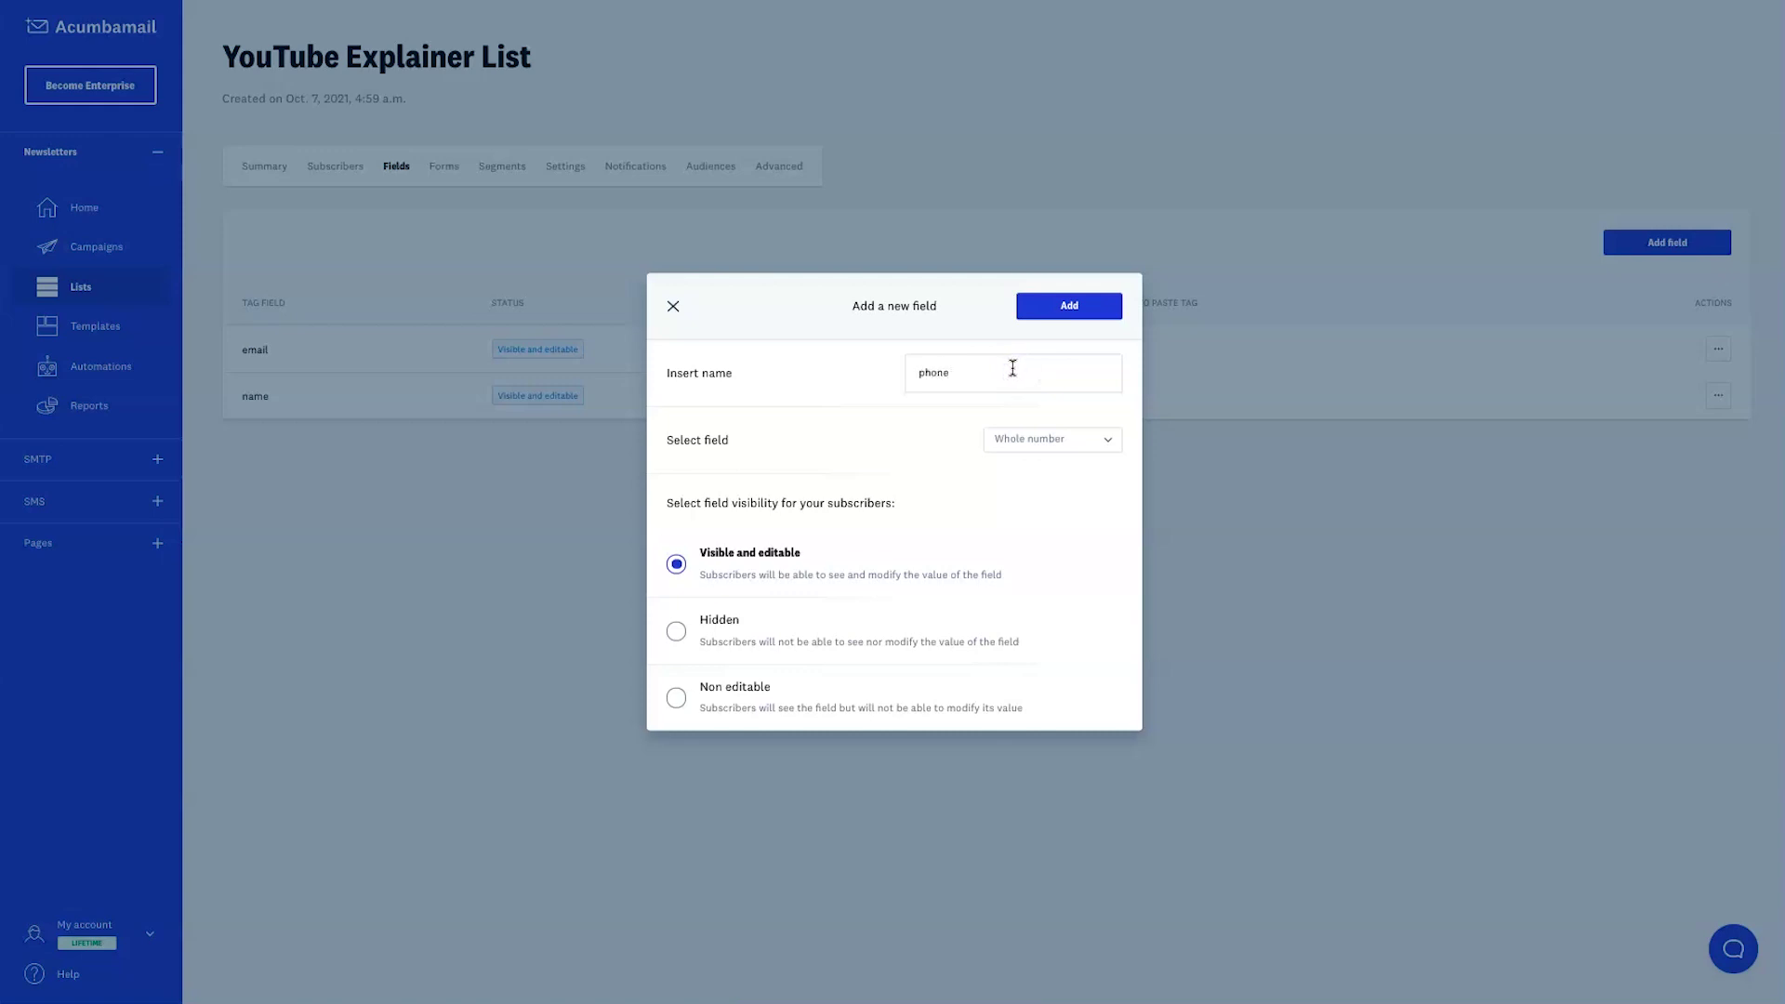
{"action": "left_click", "coordinate": [1045, 318]}
{"action": "left_click", "coordinate": [1045, 318]}
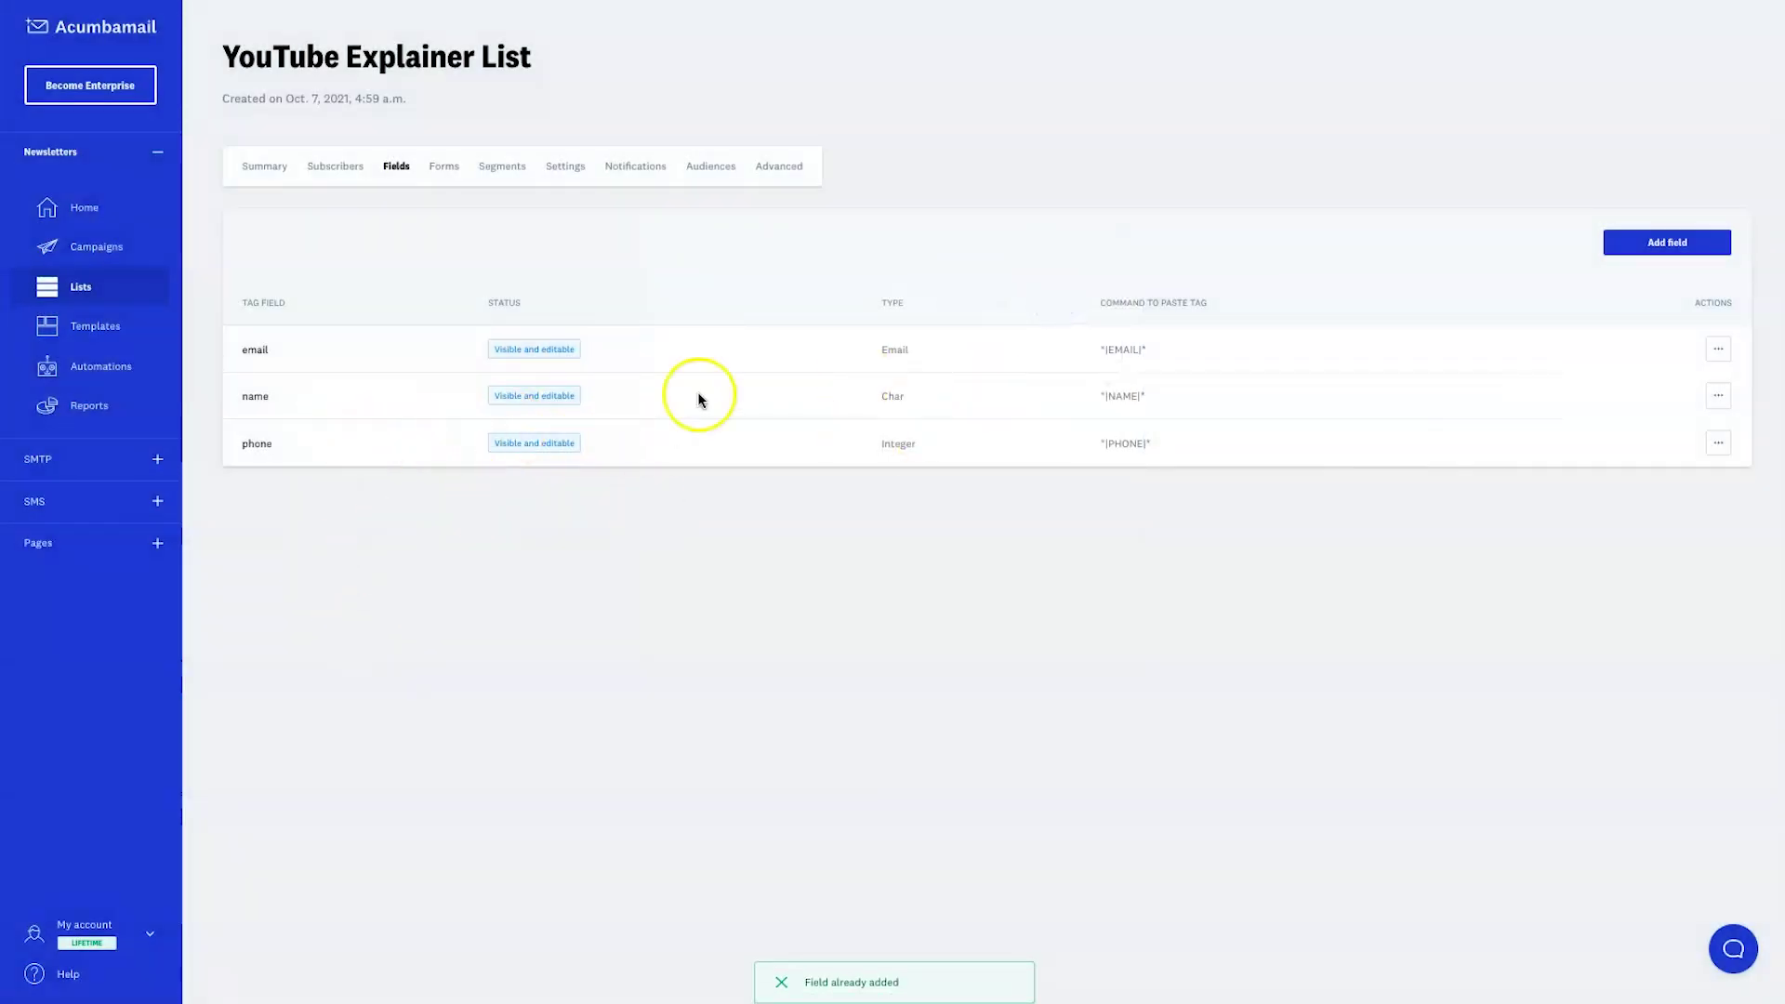
{"action": "left_click_drag", "start_coordinate": [1092, 459], "coordinate": [1167, 443]}
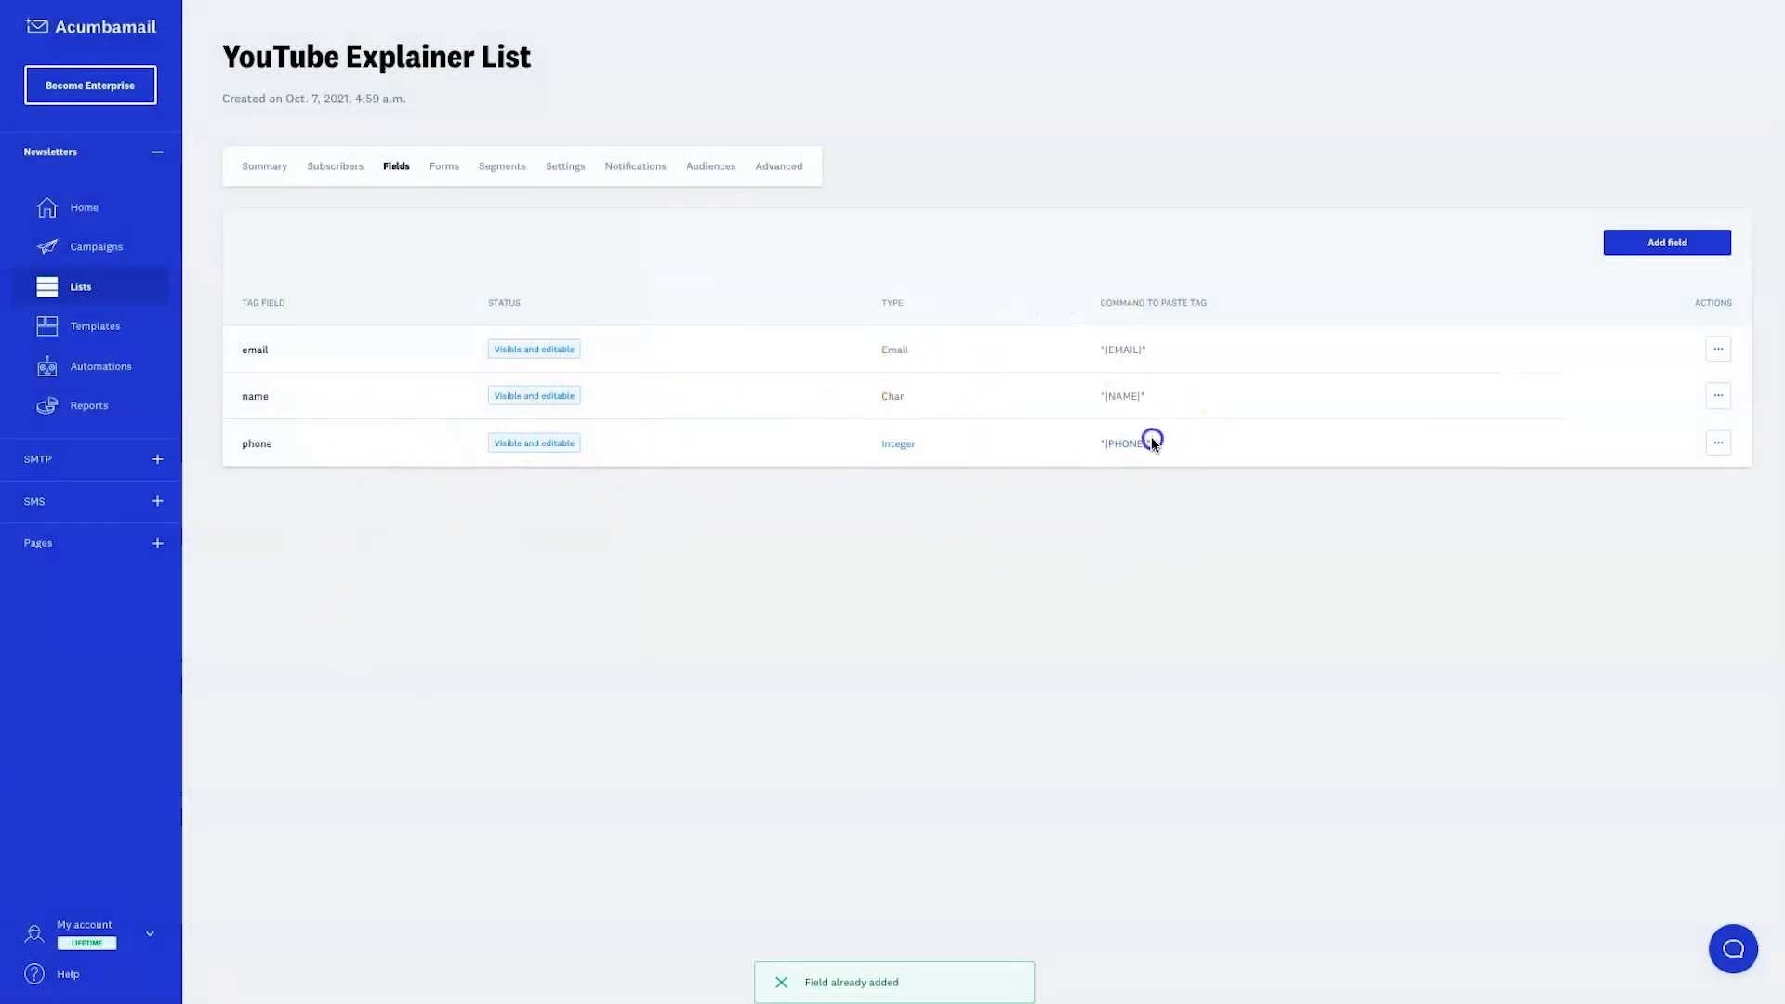
{"action": "left_click", "coordinate": [1044, 372]}
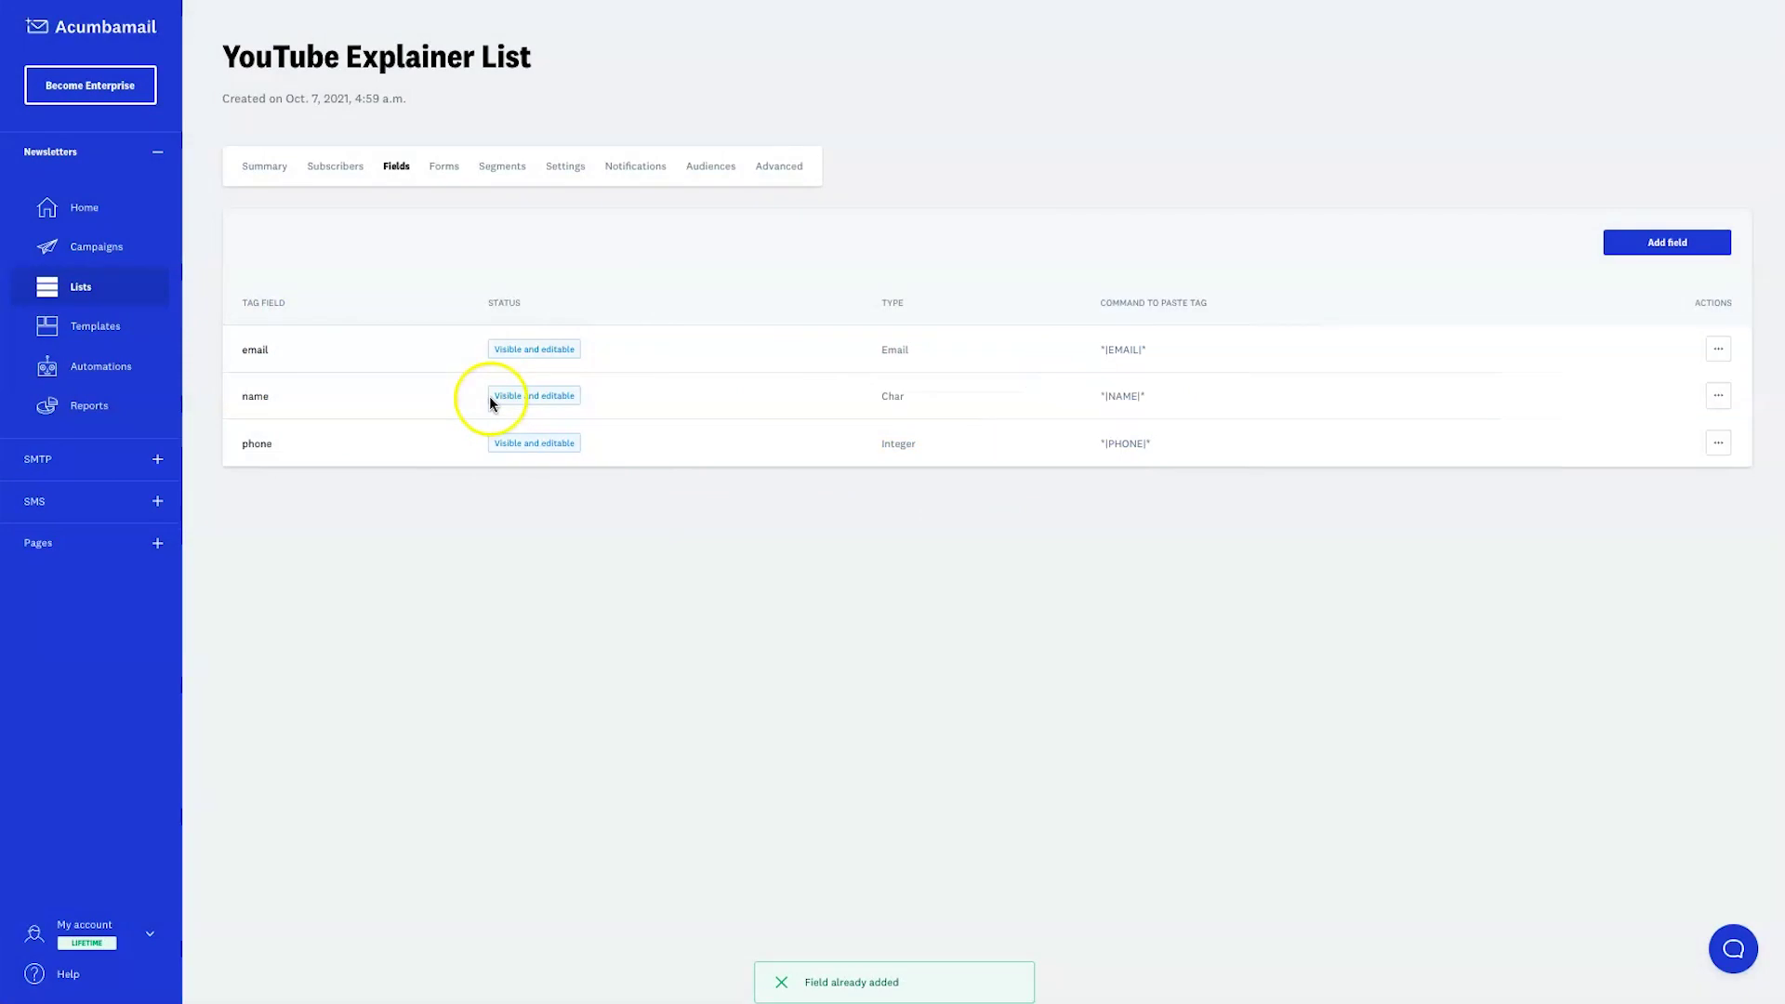
Step: Create a Classic type form named "Classic" for the list, using the predesigned dark green template with the orange subscribe button
{"action": "left_click", "coordinate": [446, 175]}
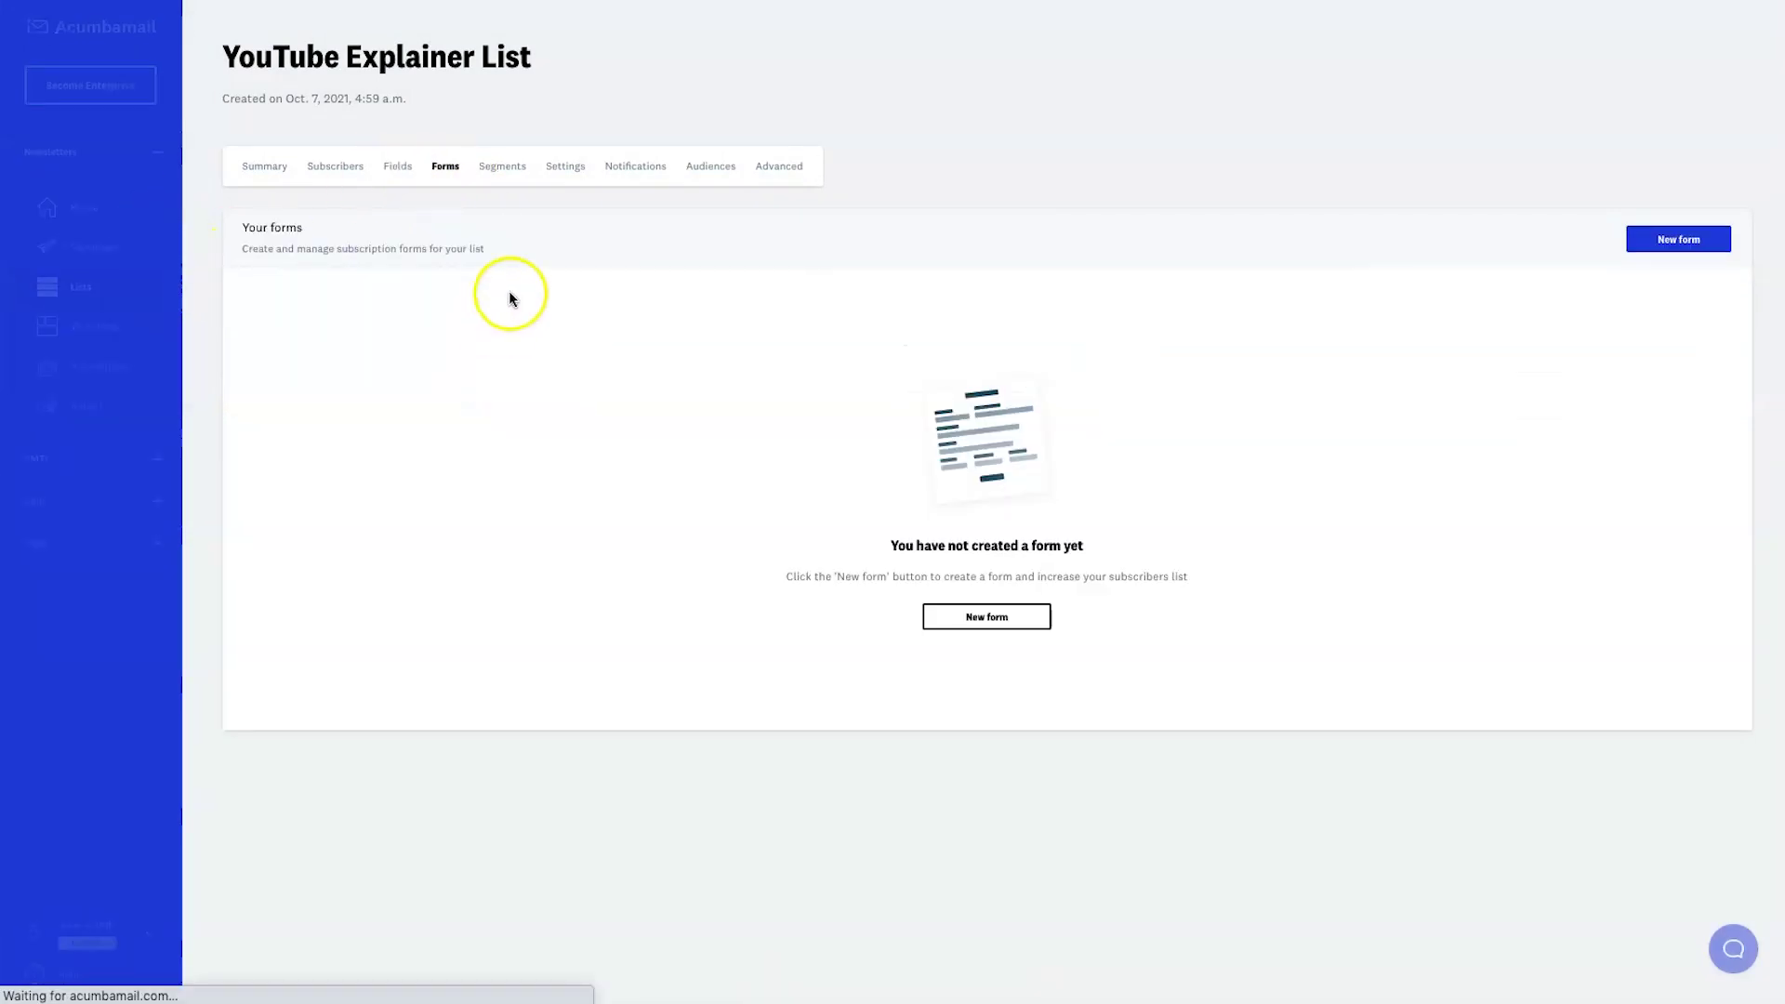
{"action": "left_click", "coordinate": [1017, 621]}
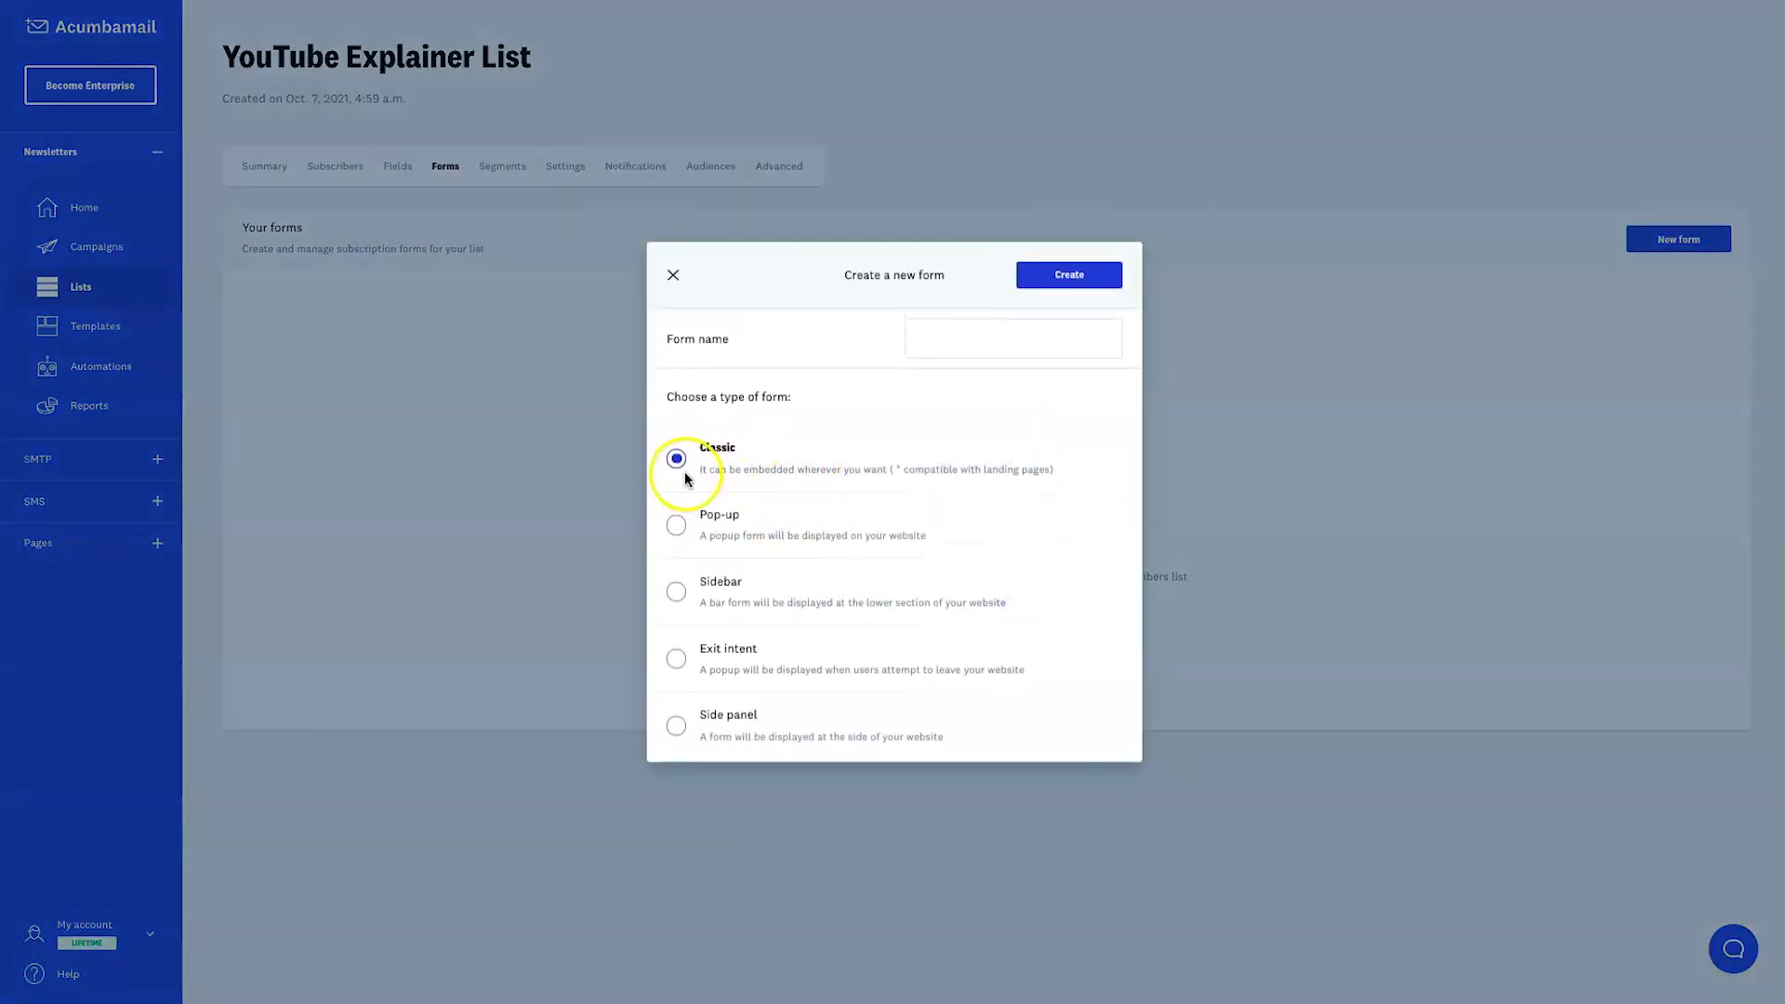
{"action": "left_click_drag", "start_coordinate": [838, 469], "coordinate": [1062, 473]}
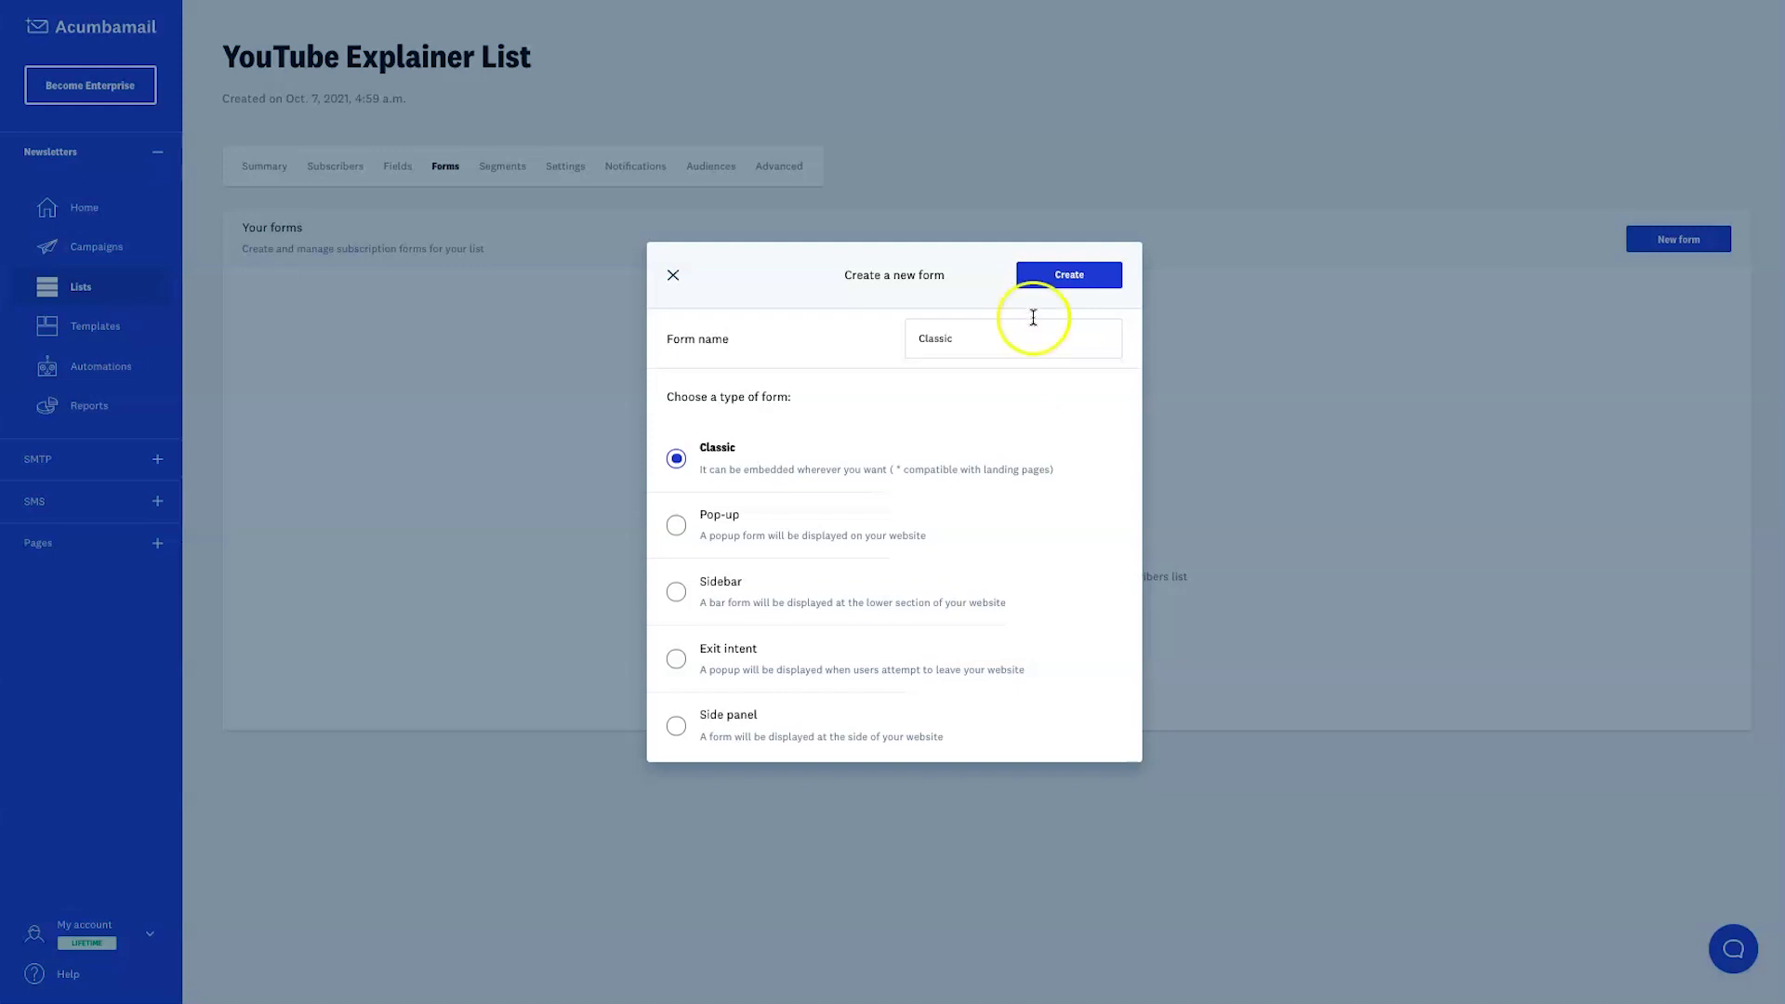
{"action": "left_click", "coordinate": [1067, 278]}
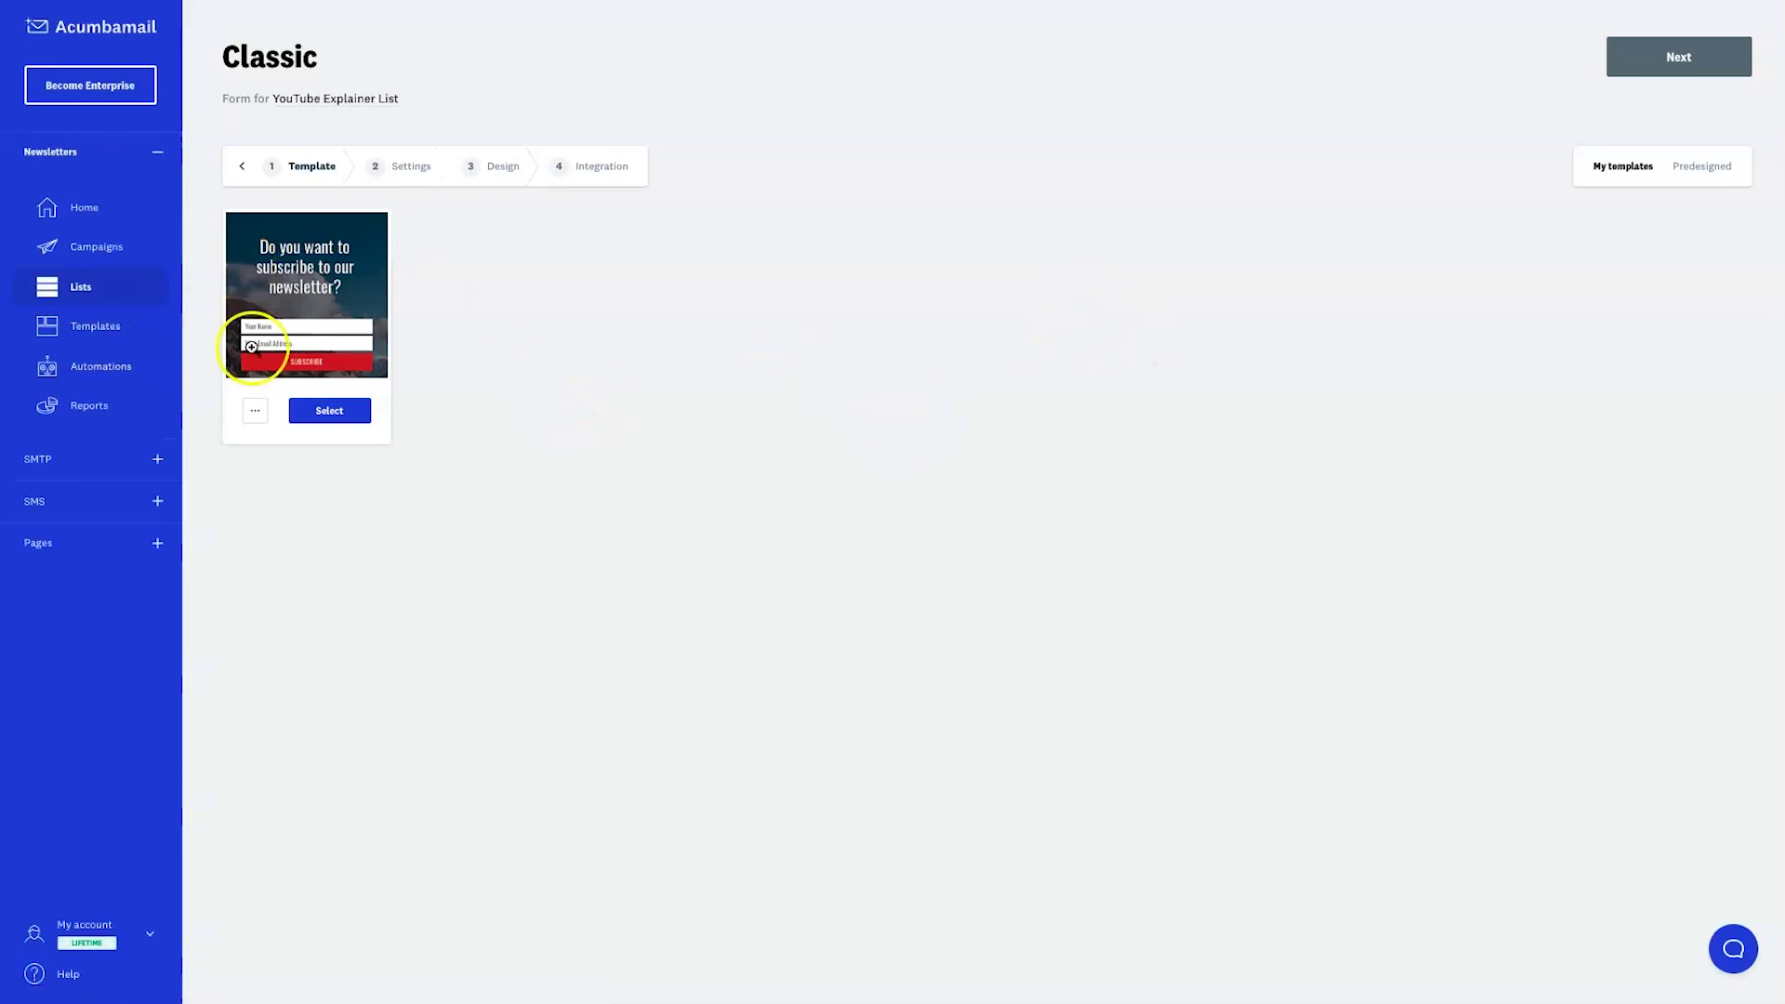
{"action": "left_click", "coordinate": [1707, 174]}
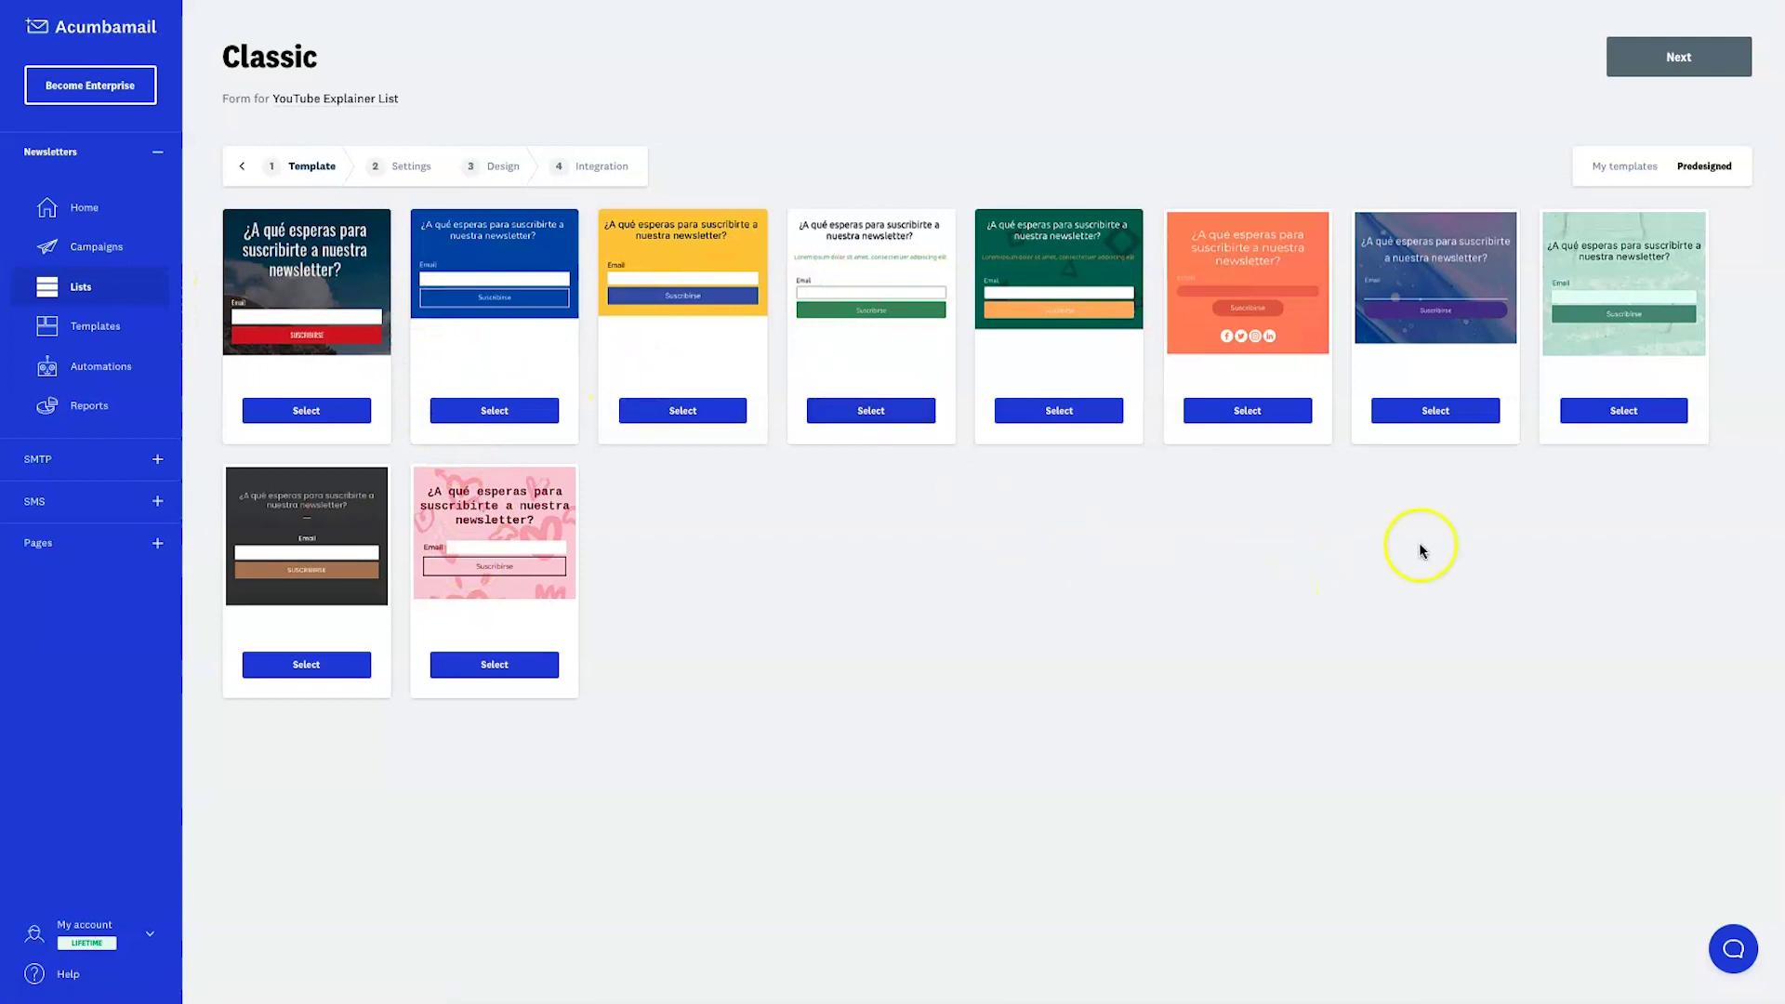
{"action": "left_click", "coordinate": [1048, 409]}
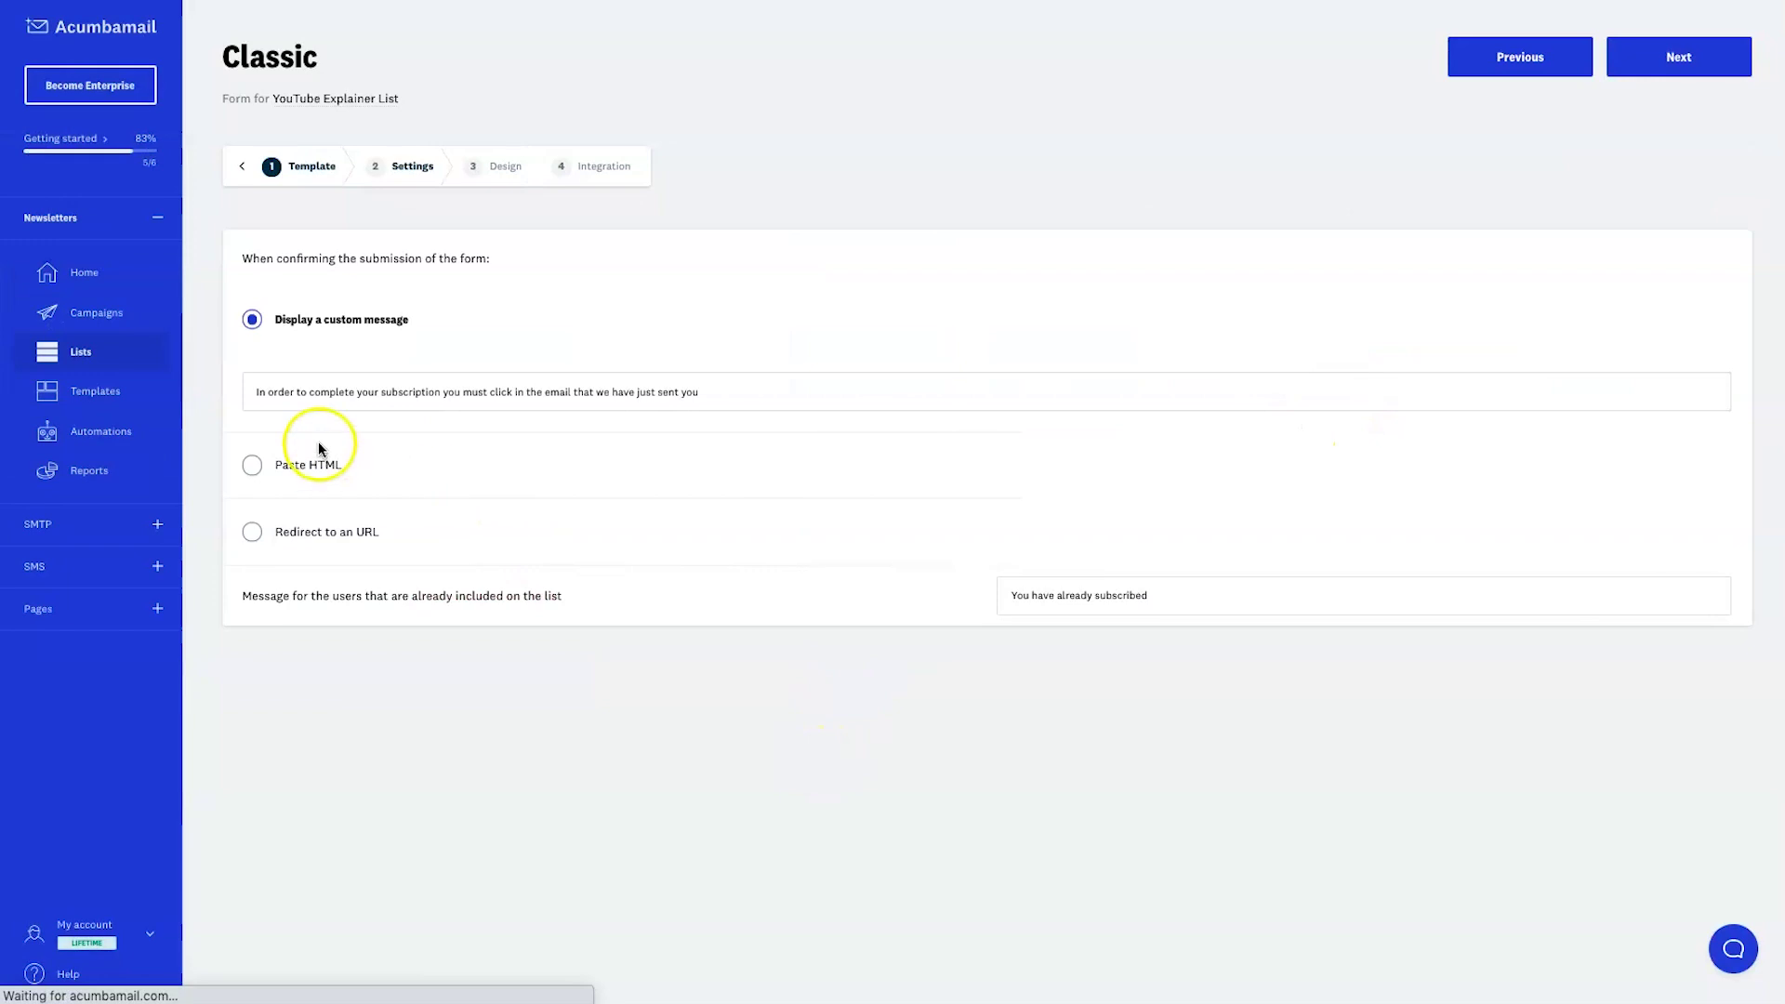
Step: Examine the form's submission confirmation settings, including the custom message, HTML and URL redirect options
{"action": "left_click_drag", "start_coordinate": [258, 396], "coordinate": [590, 401]}
{"action": "left_click", "coordinate": [372, 391]}
{"action": "triple_click", "coordinate": [590, 401]}
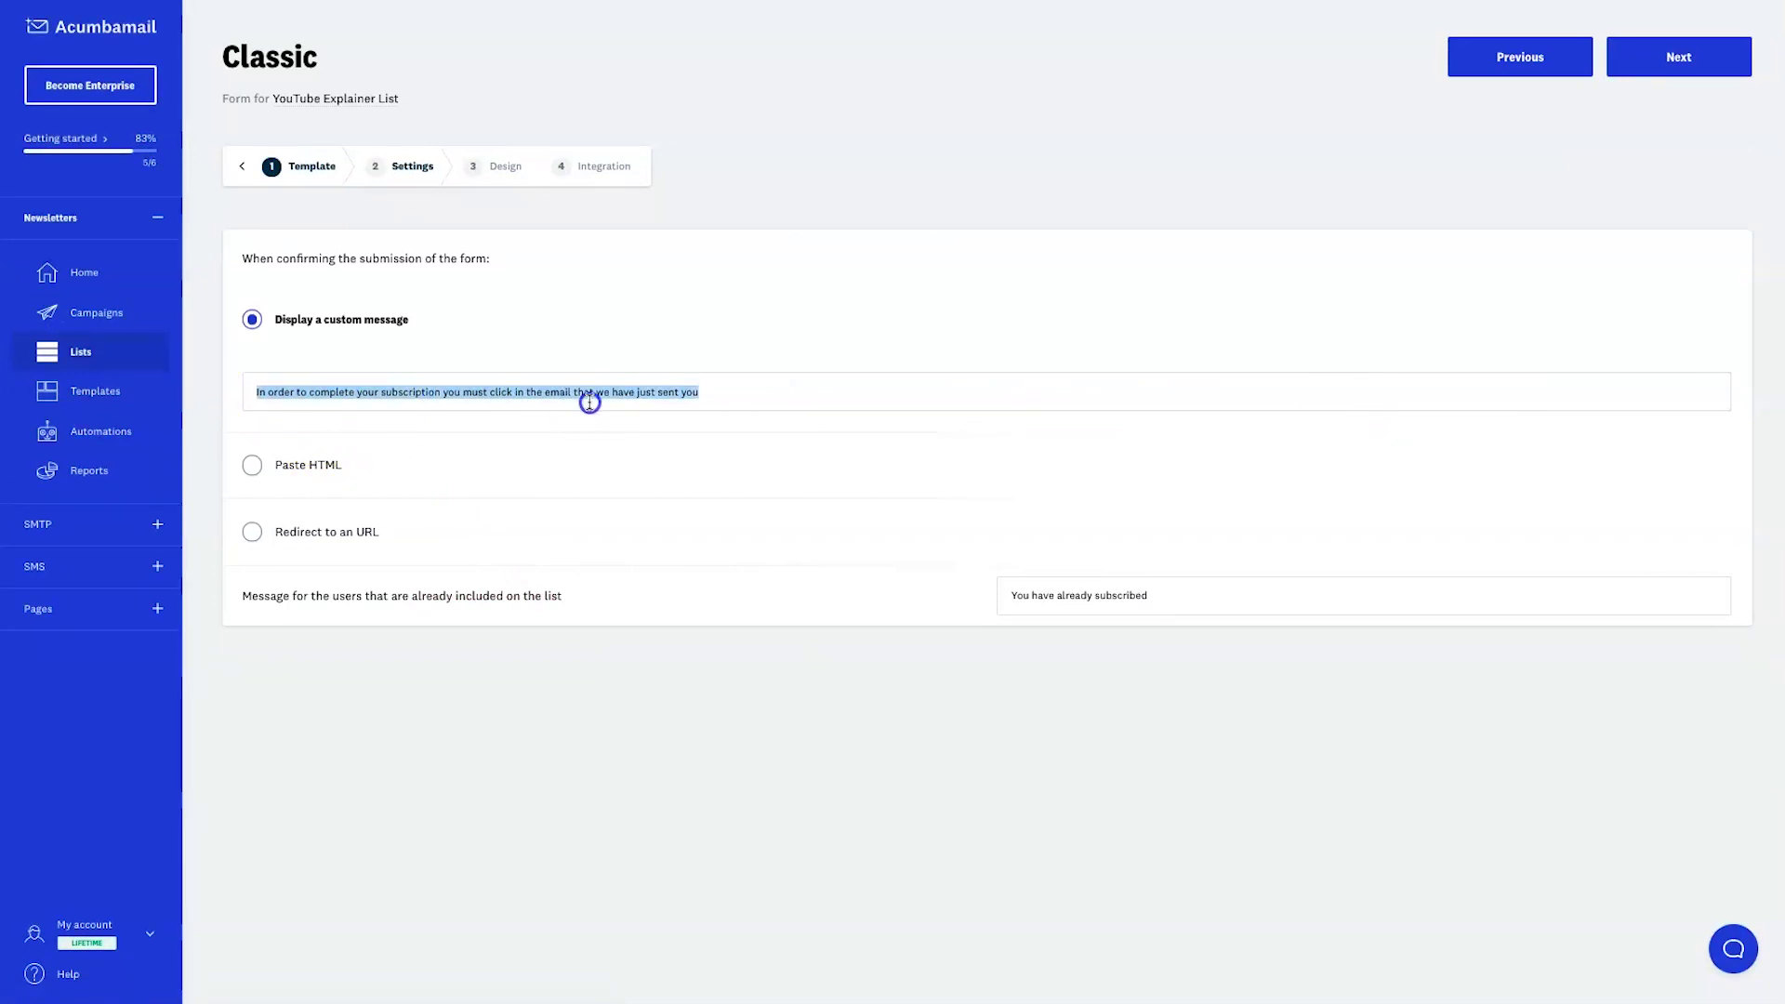
{"action": "left_click", "coordinate": [624, 434]}
{"action": "left_click_drag", "start_coordinate": [237, 261], "coordinate": [467, 268]}
{"action": "left_click", "coordinate": [507, 275]}
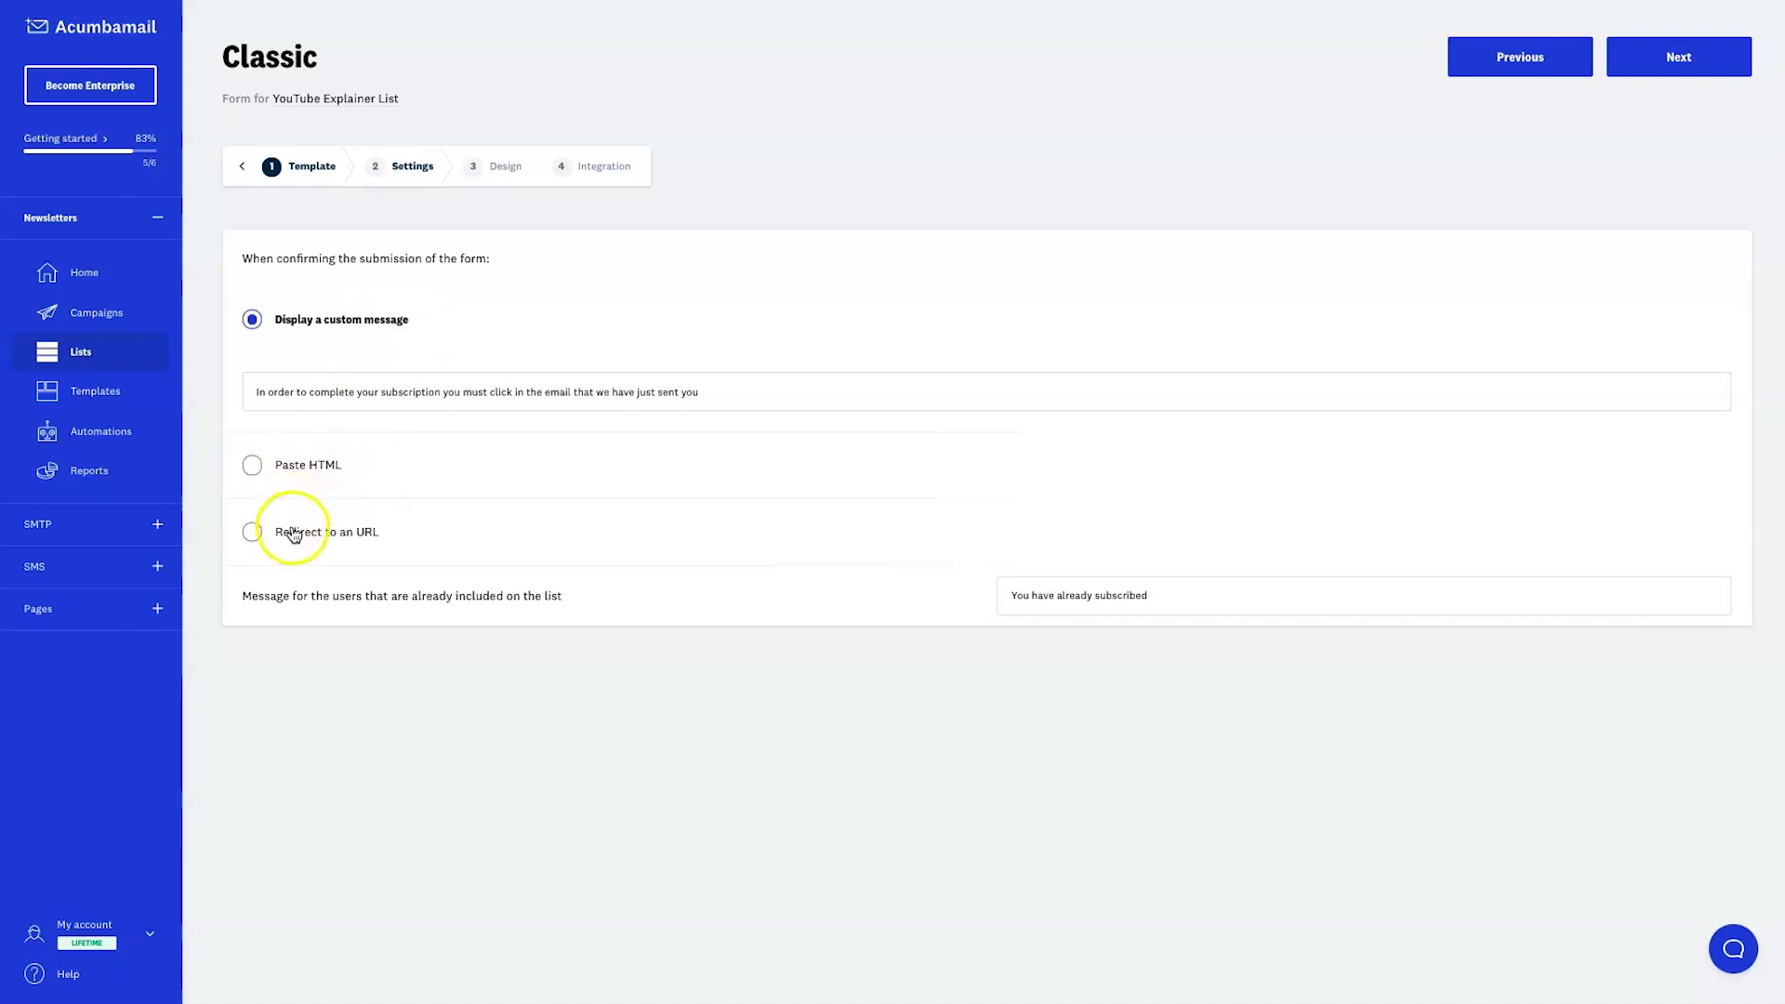
{"action": "left_click_drag", "start_coordinate": [255, 391], "coordinate": [695, 399]}
{"action": "left_click", "coordinate": [694, 400]}
{"action": "triple_click", "coordinate": [693, 401]}
{"action": "left_click", "coordinate": [714, 384]}
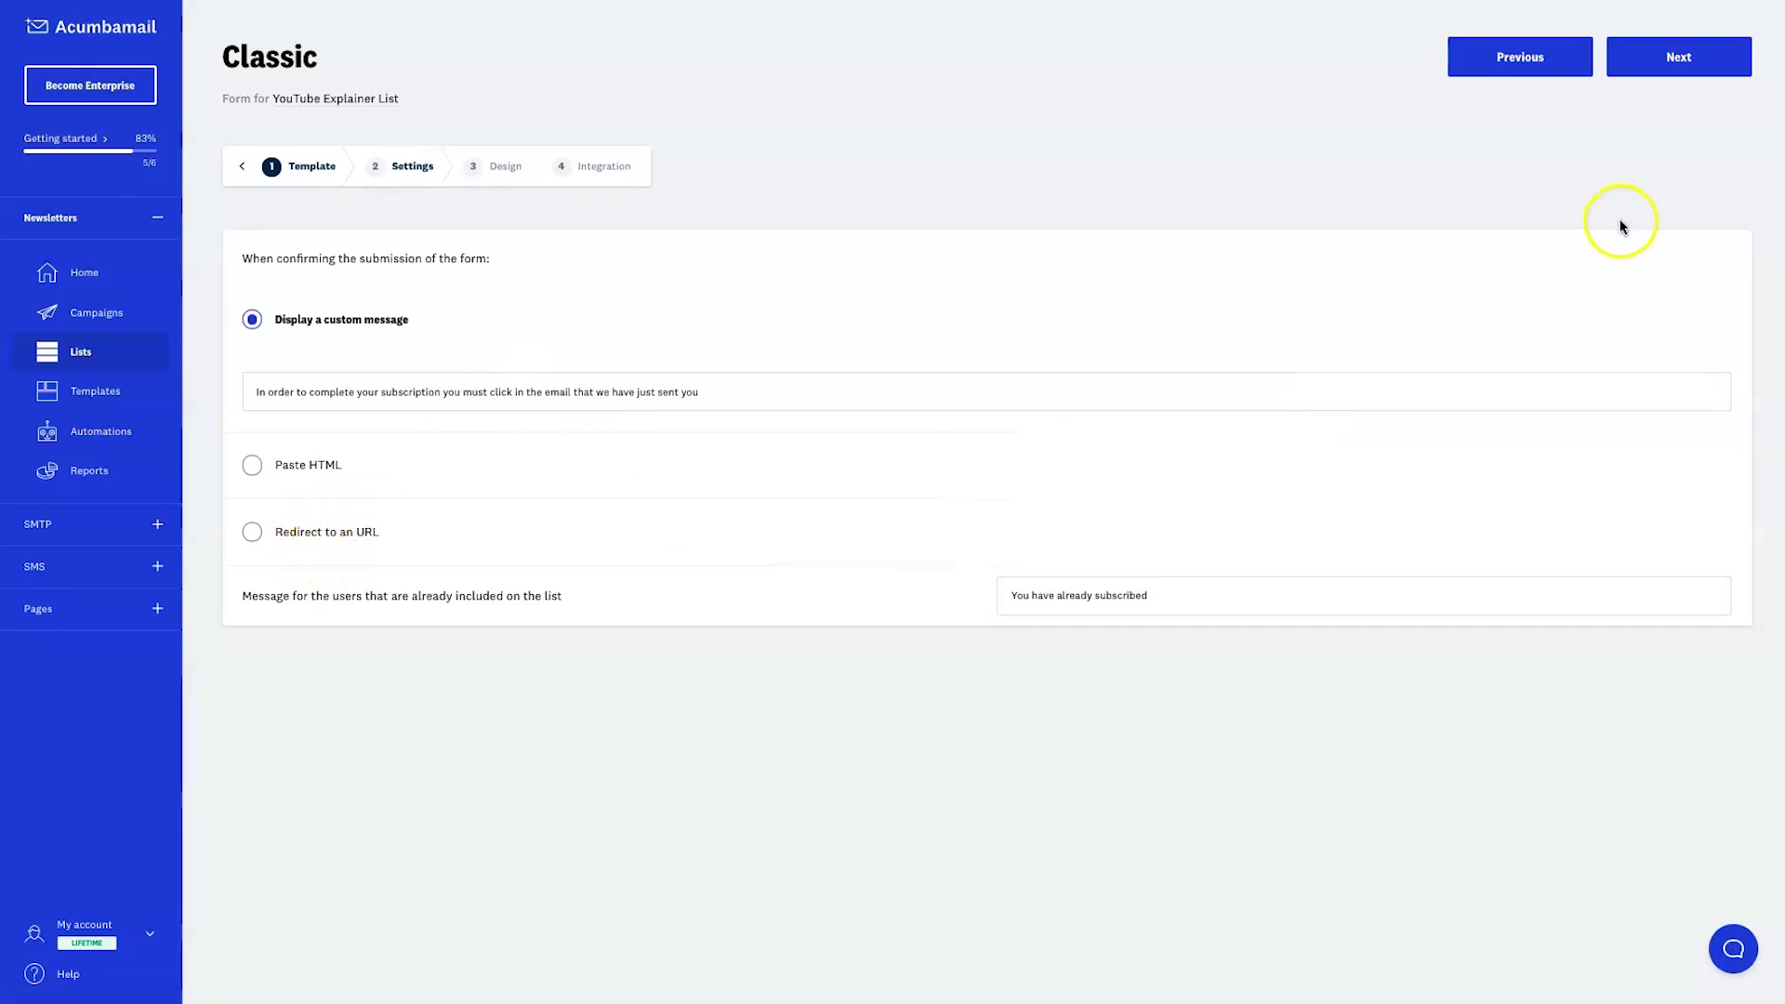
Step: Continue to the form's design stage with the default settings and check the mobile preview before returning to desktop view
{"action": "left_click", "coordinate": [1669, 61]}
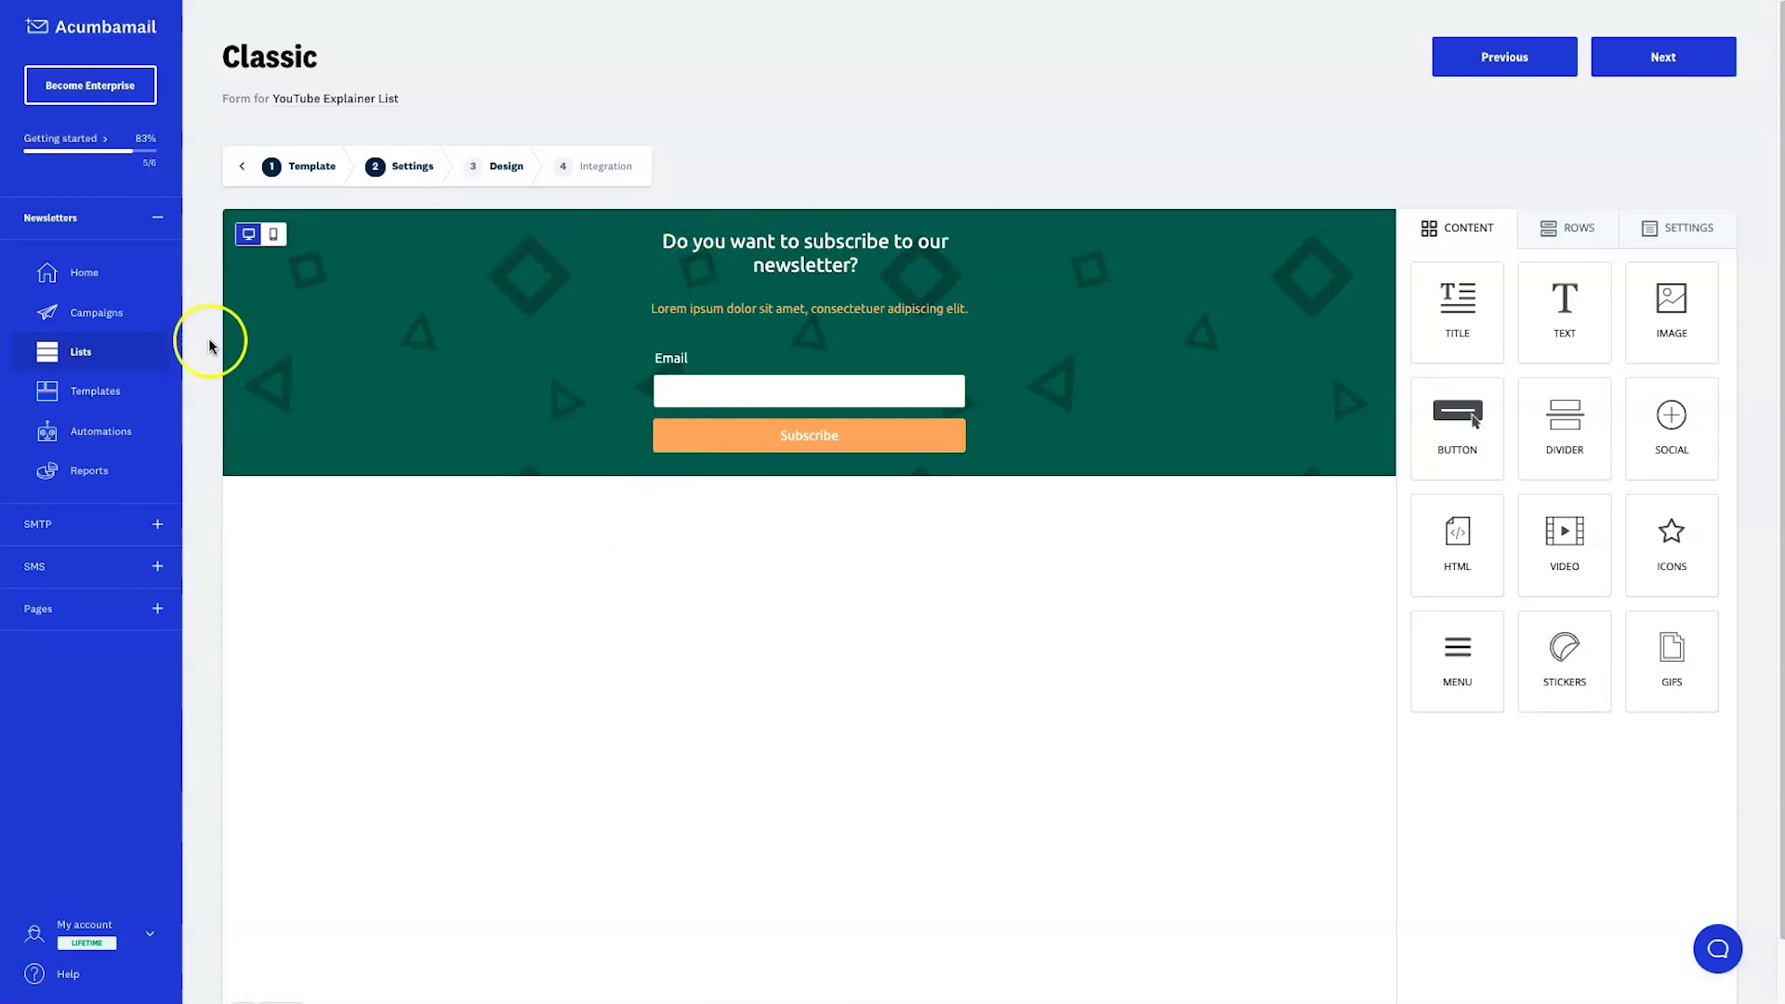
{"action": "left_click", "coordinate": [262, 240]}
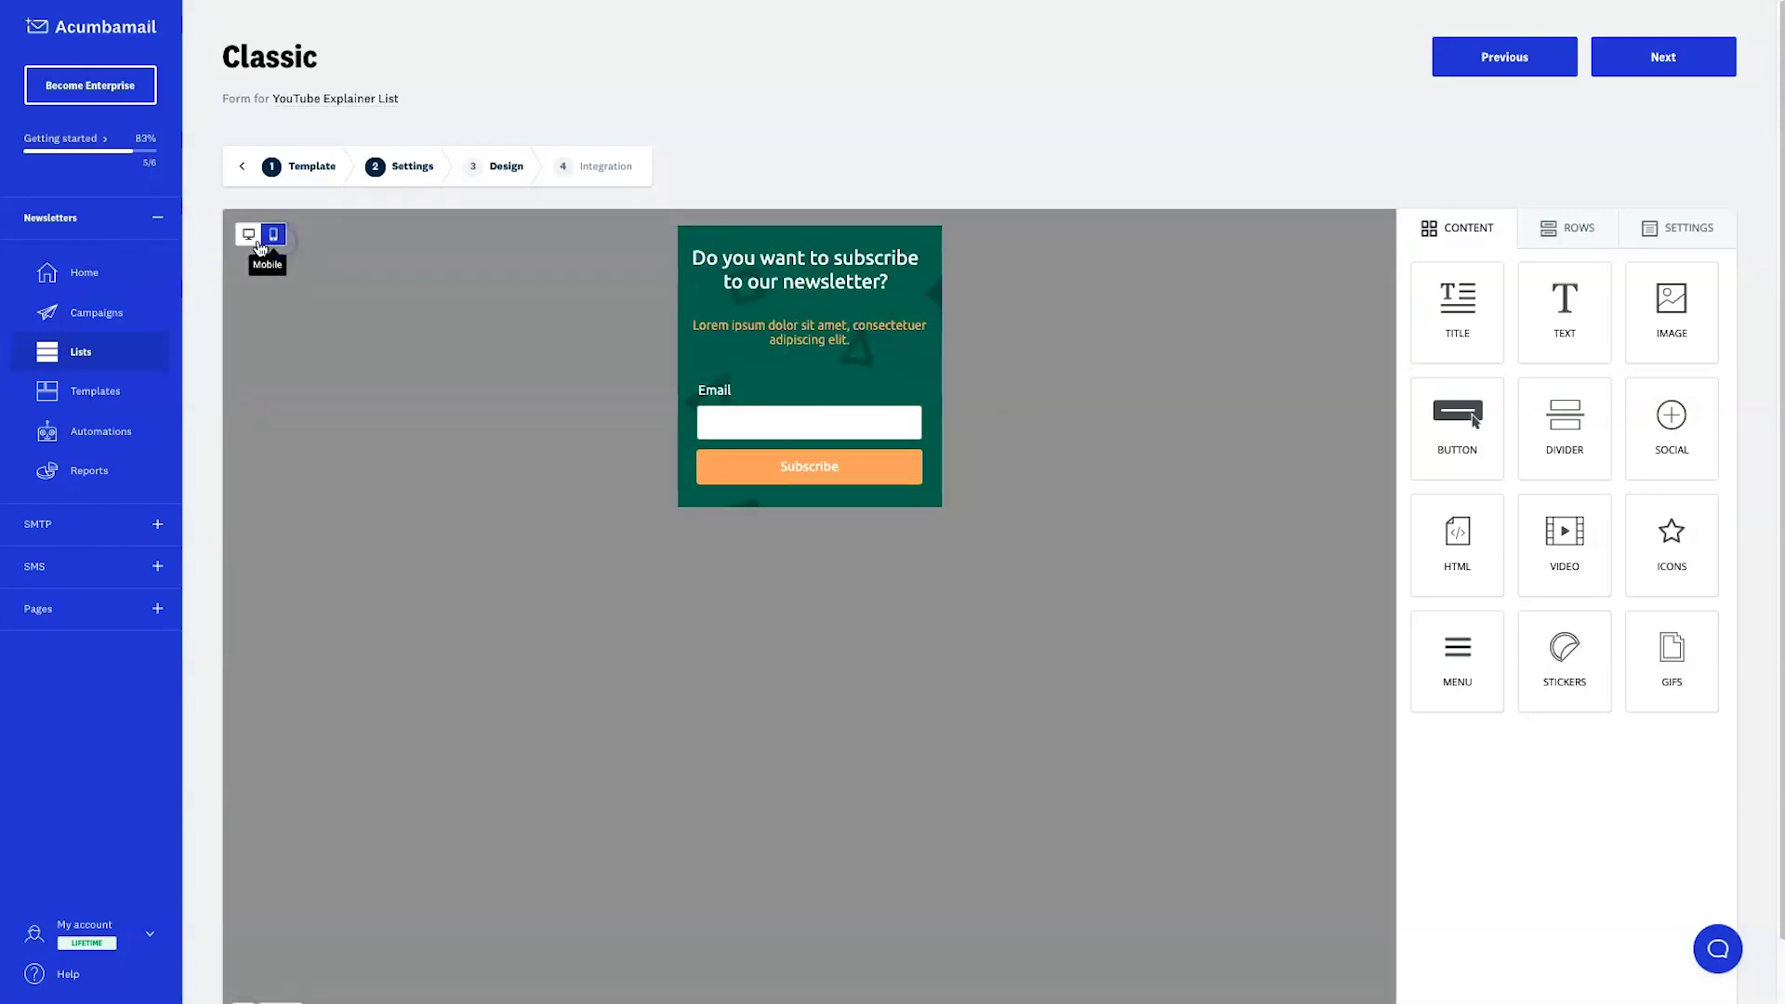
{"action": "left_click", "coordinate": [248, 234]}
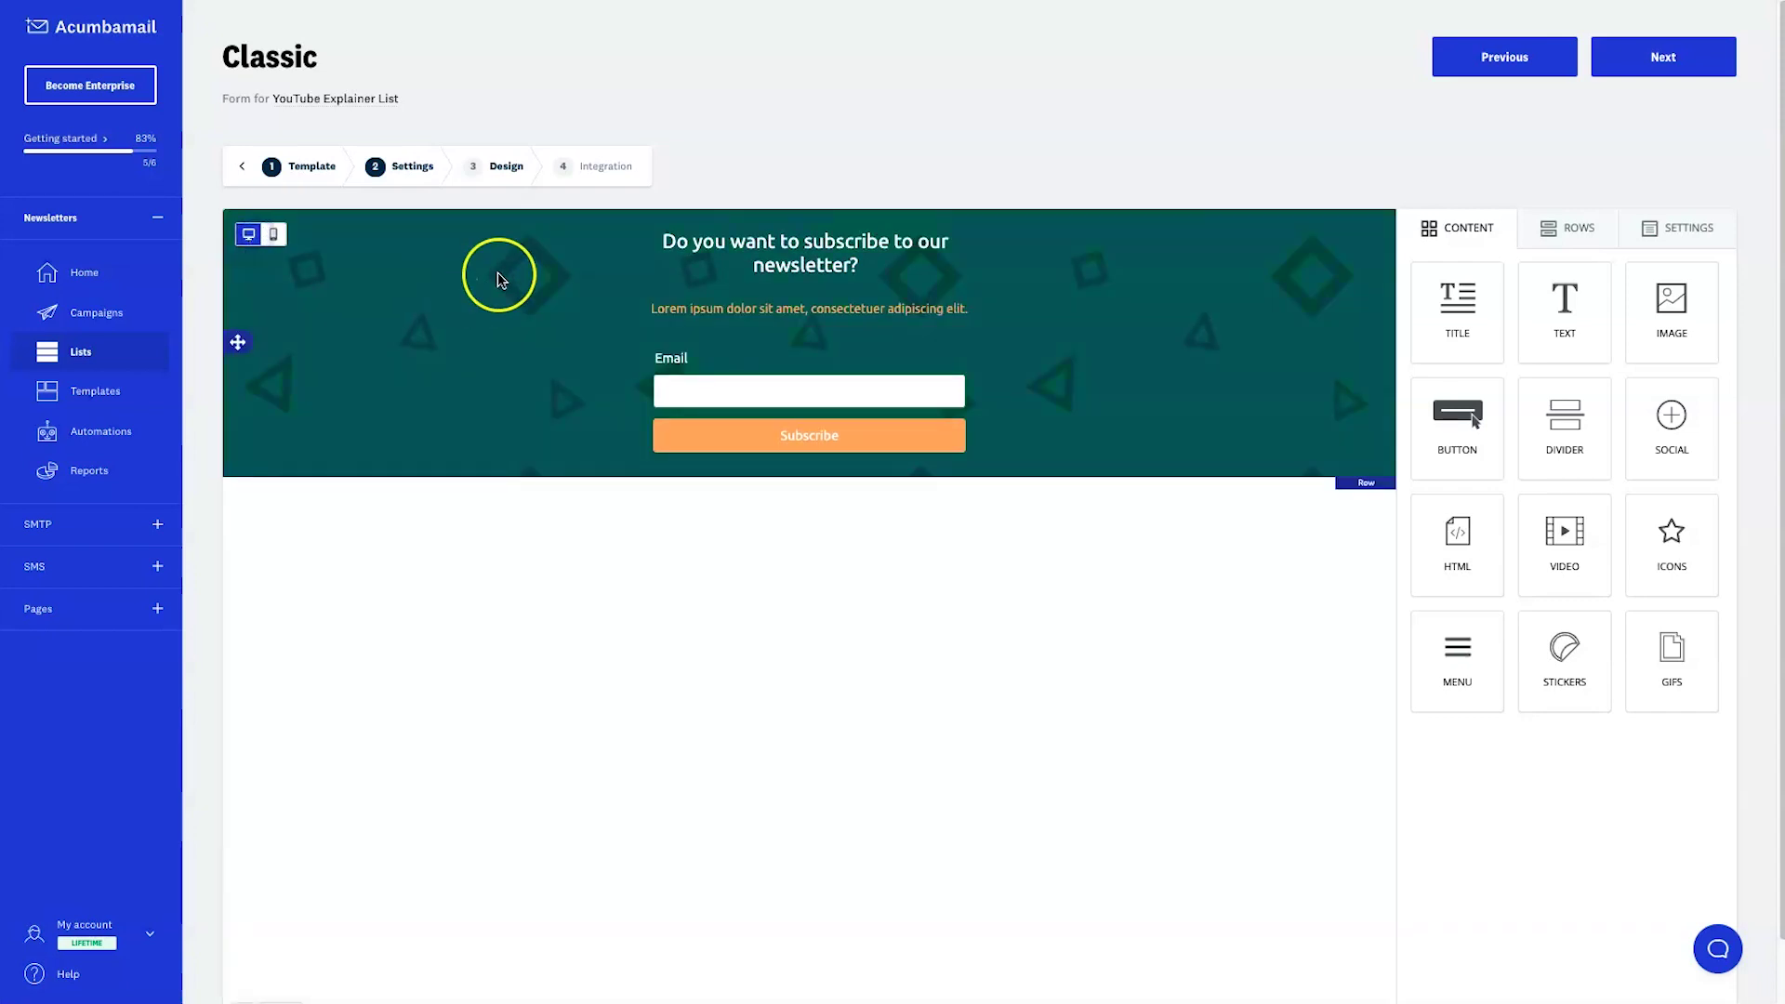
Step: Change the form's Subscribe button label to "Get Instant Access"
{"action": "left_click", "coordinate": [871, 350]}
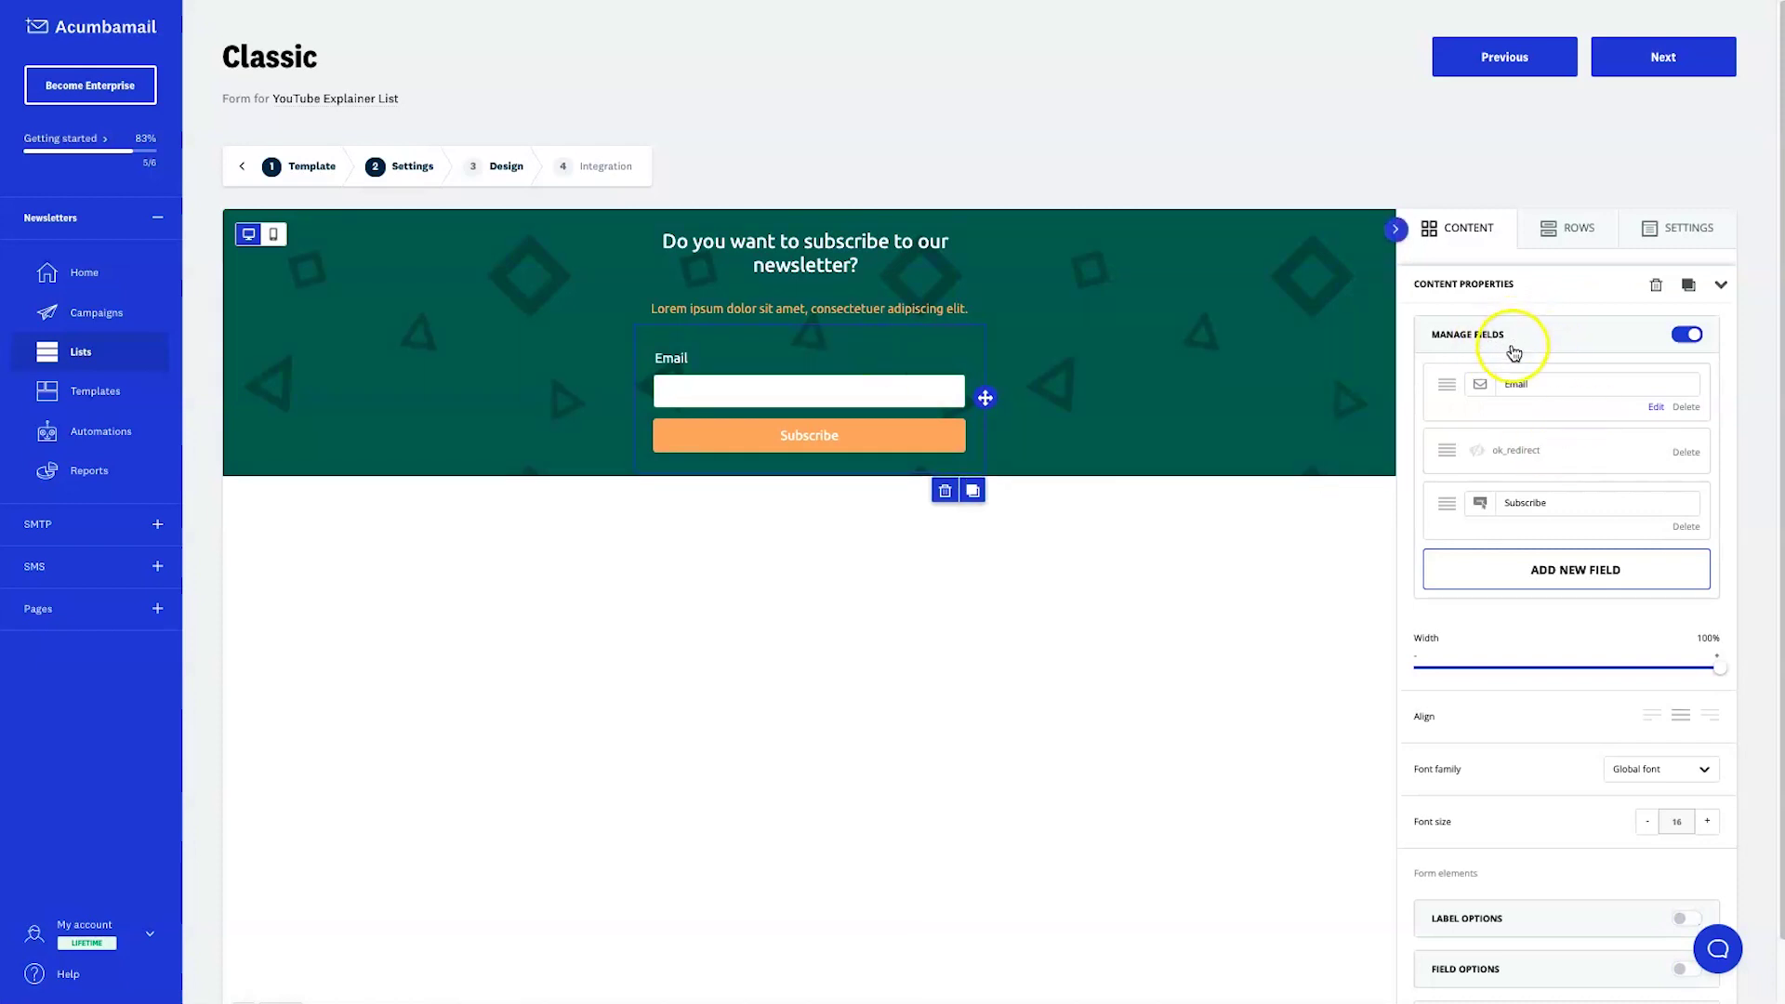
{"action": "left_click", "coordinate": [691, 390]}
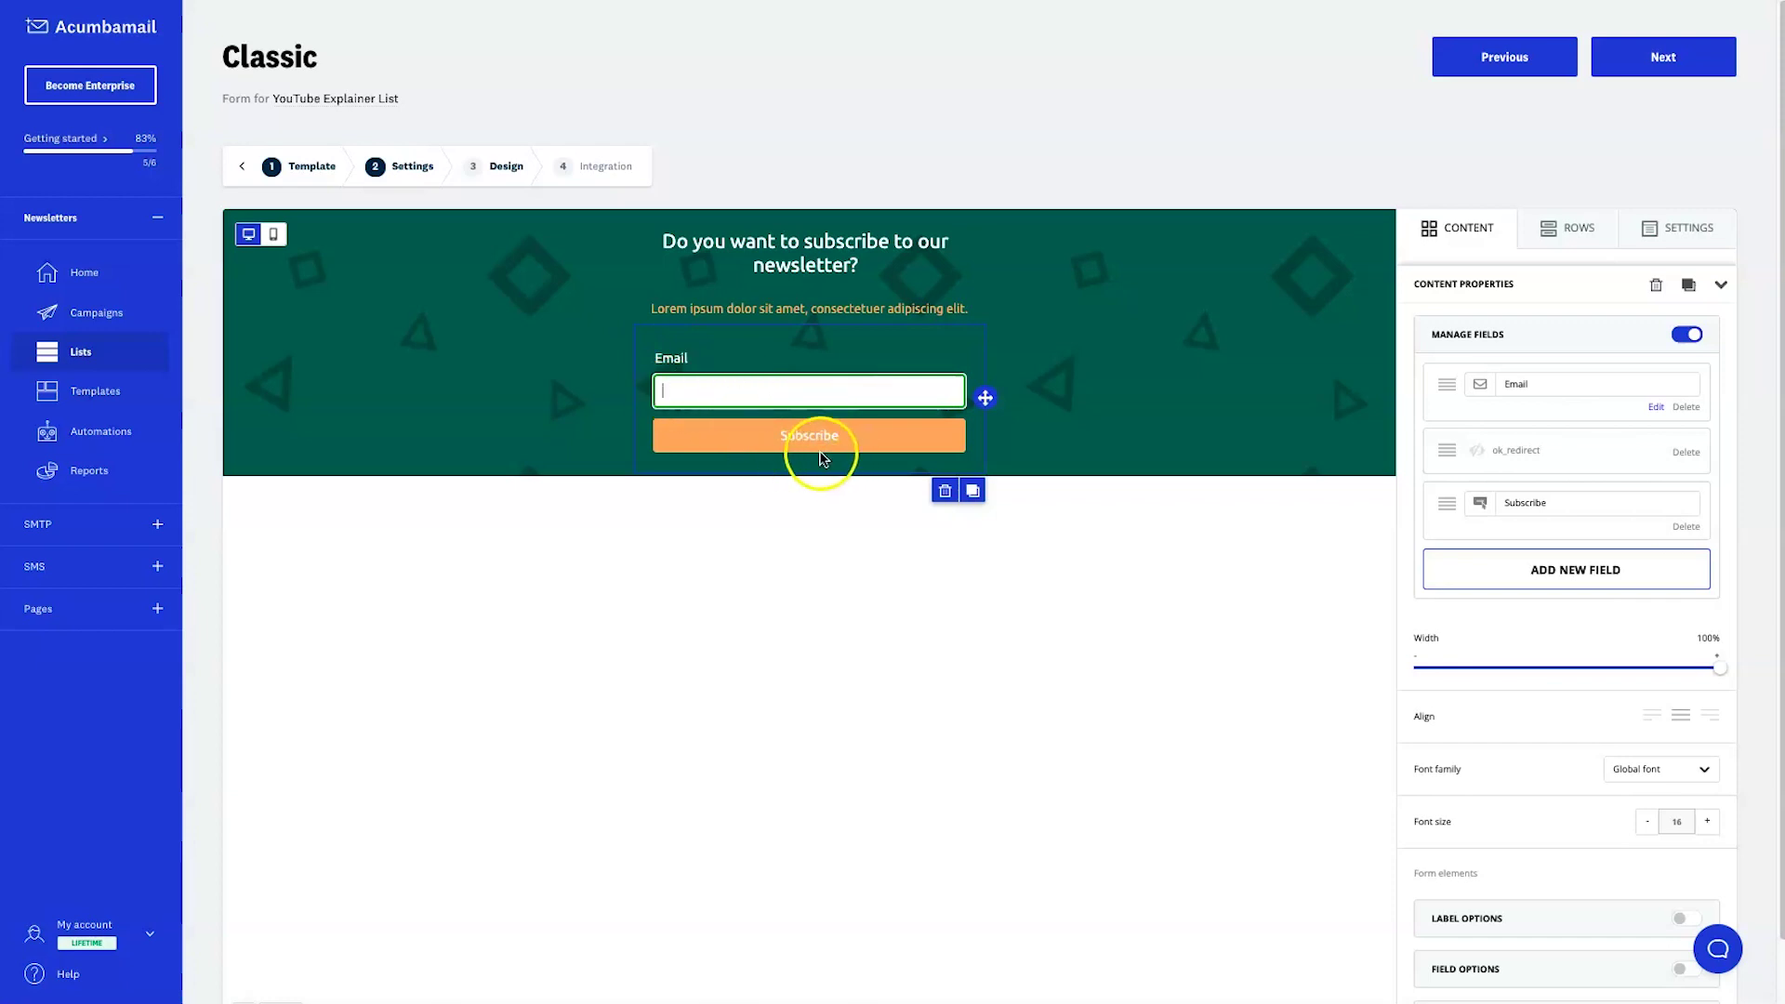
{"action": "double_click", "coordinate": [1589, 507]}
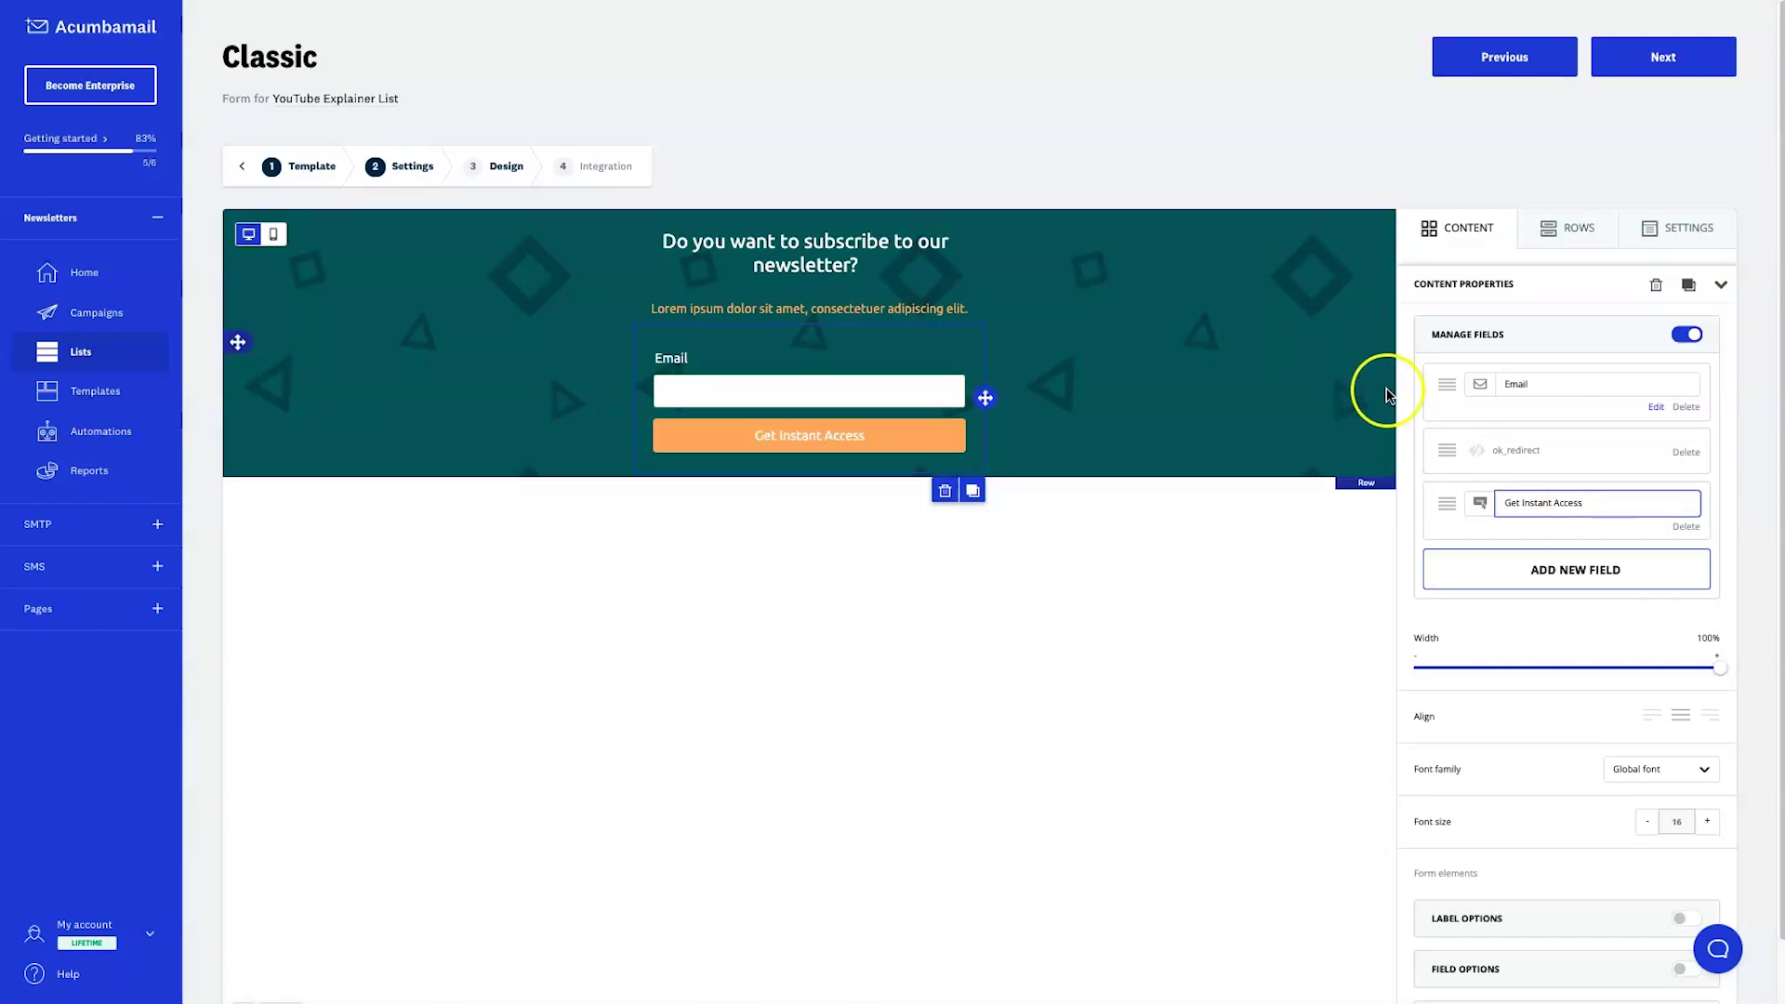
Step: Give the form's email field the placeholder "Your Email Address" and remove its label
{"action": "left_click", "coordinate": [1658, 407]}
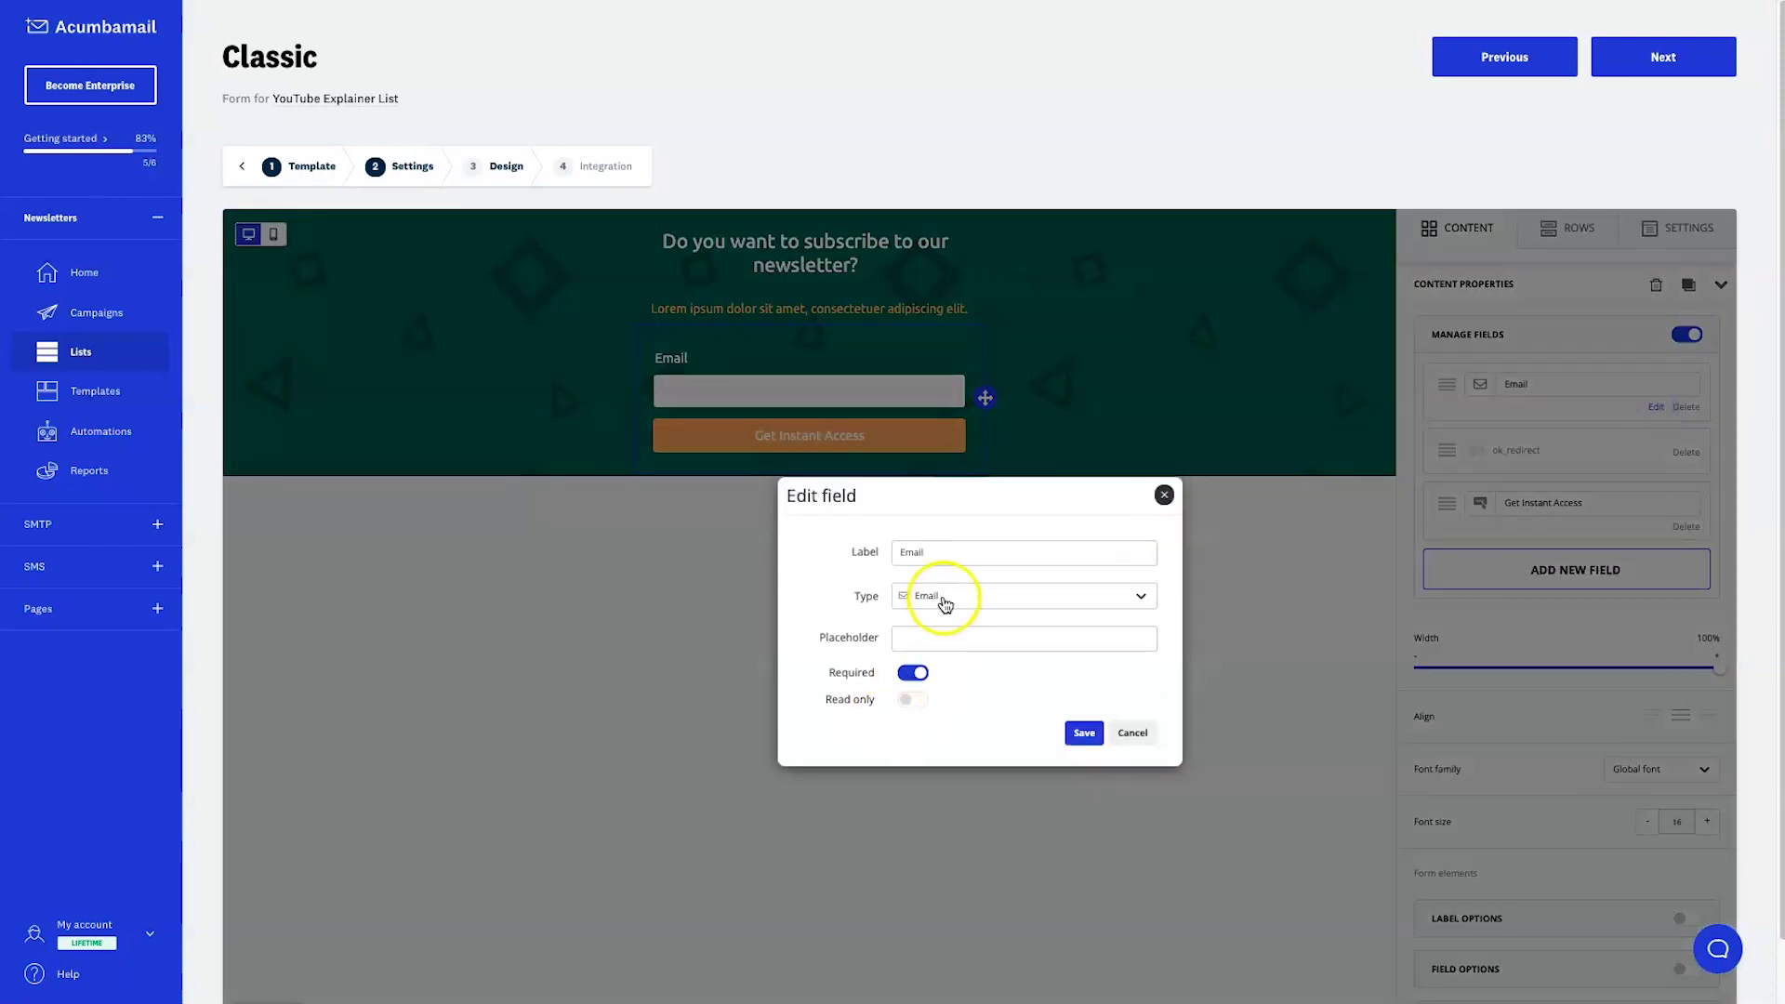
{"action": "left_click", "coordinate": [916, 638]}
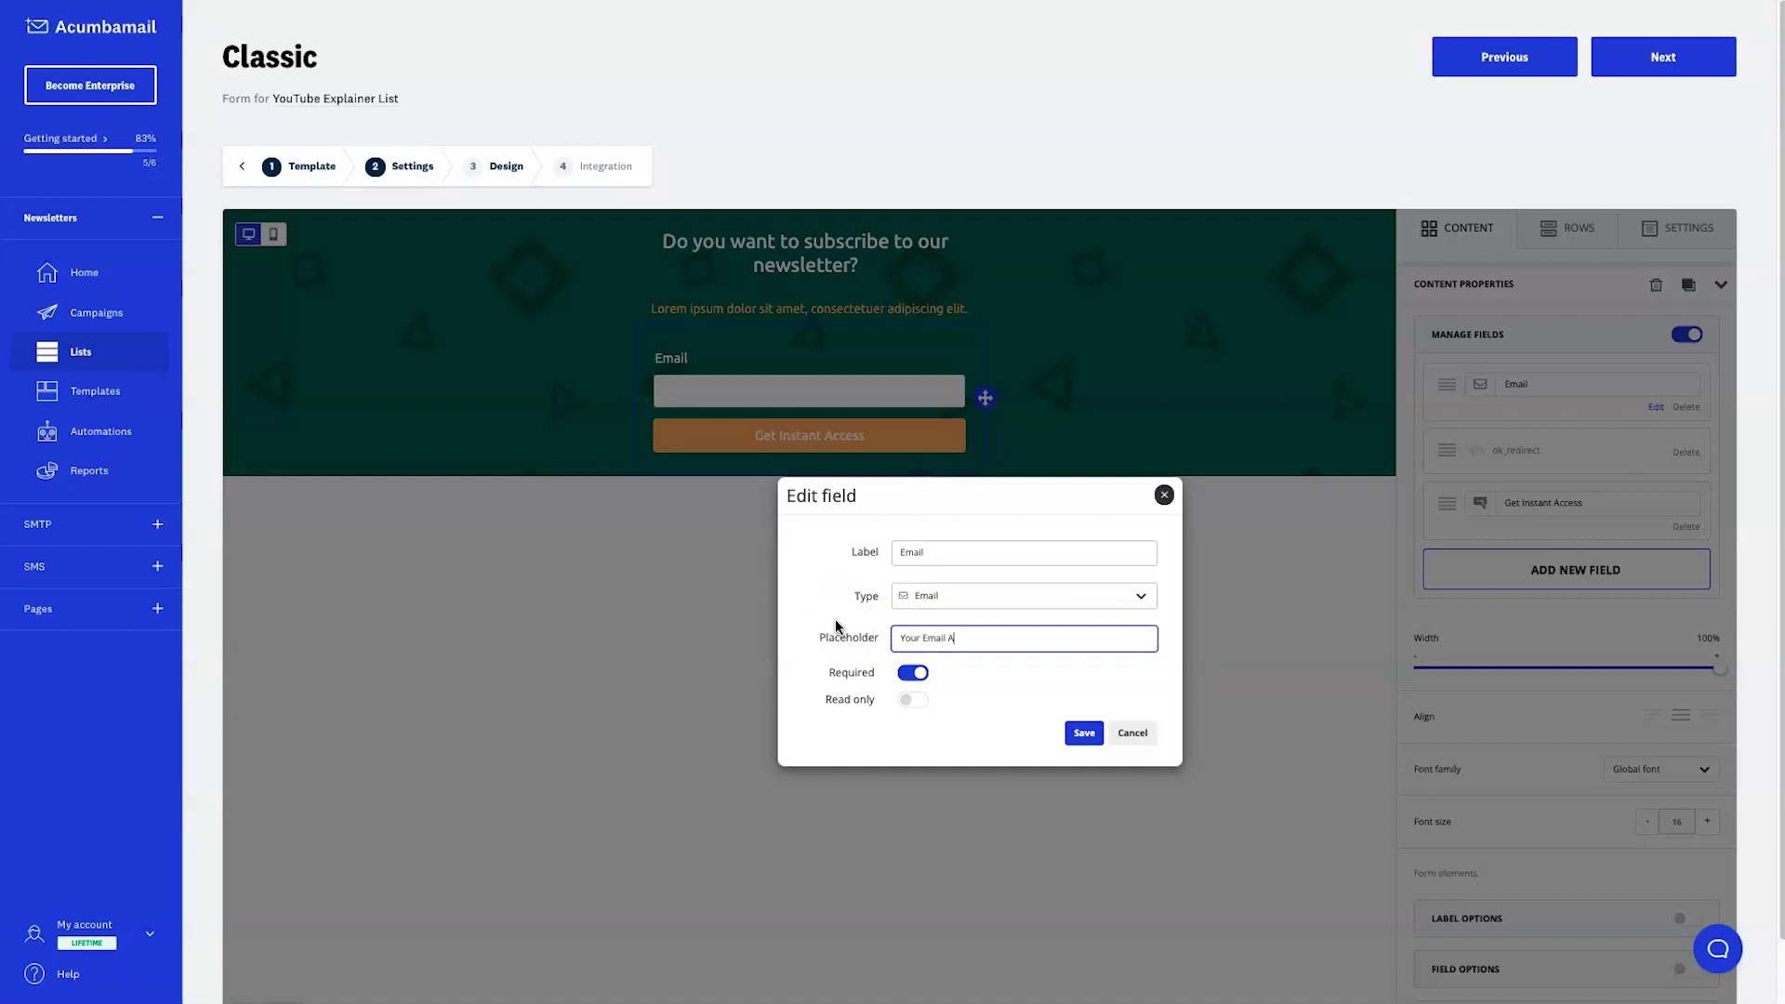
{"action": "double_click", "coordinate": [997, 546]}
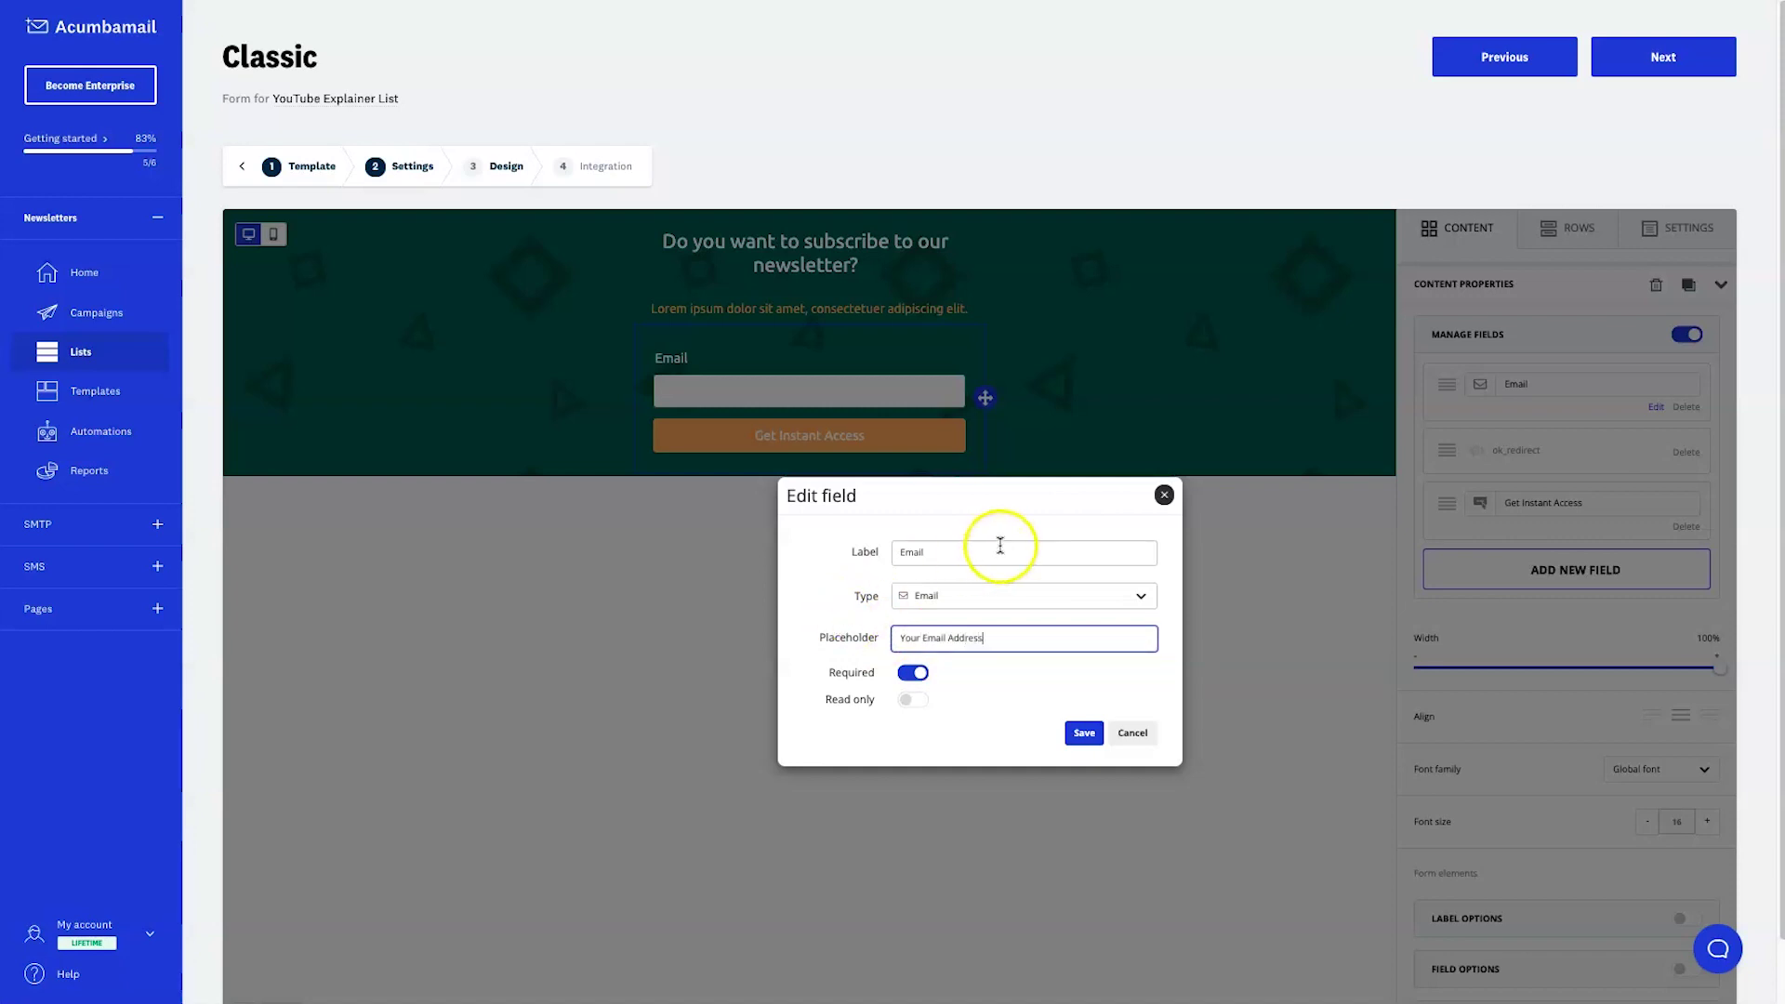
{"action": "key", "text": "BackSpace"}
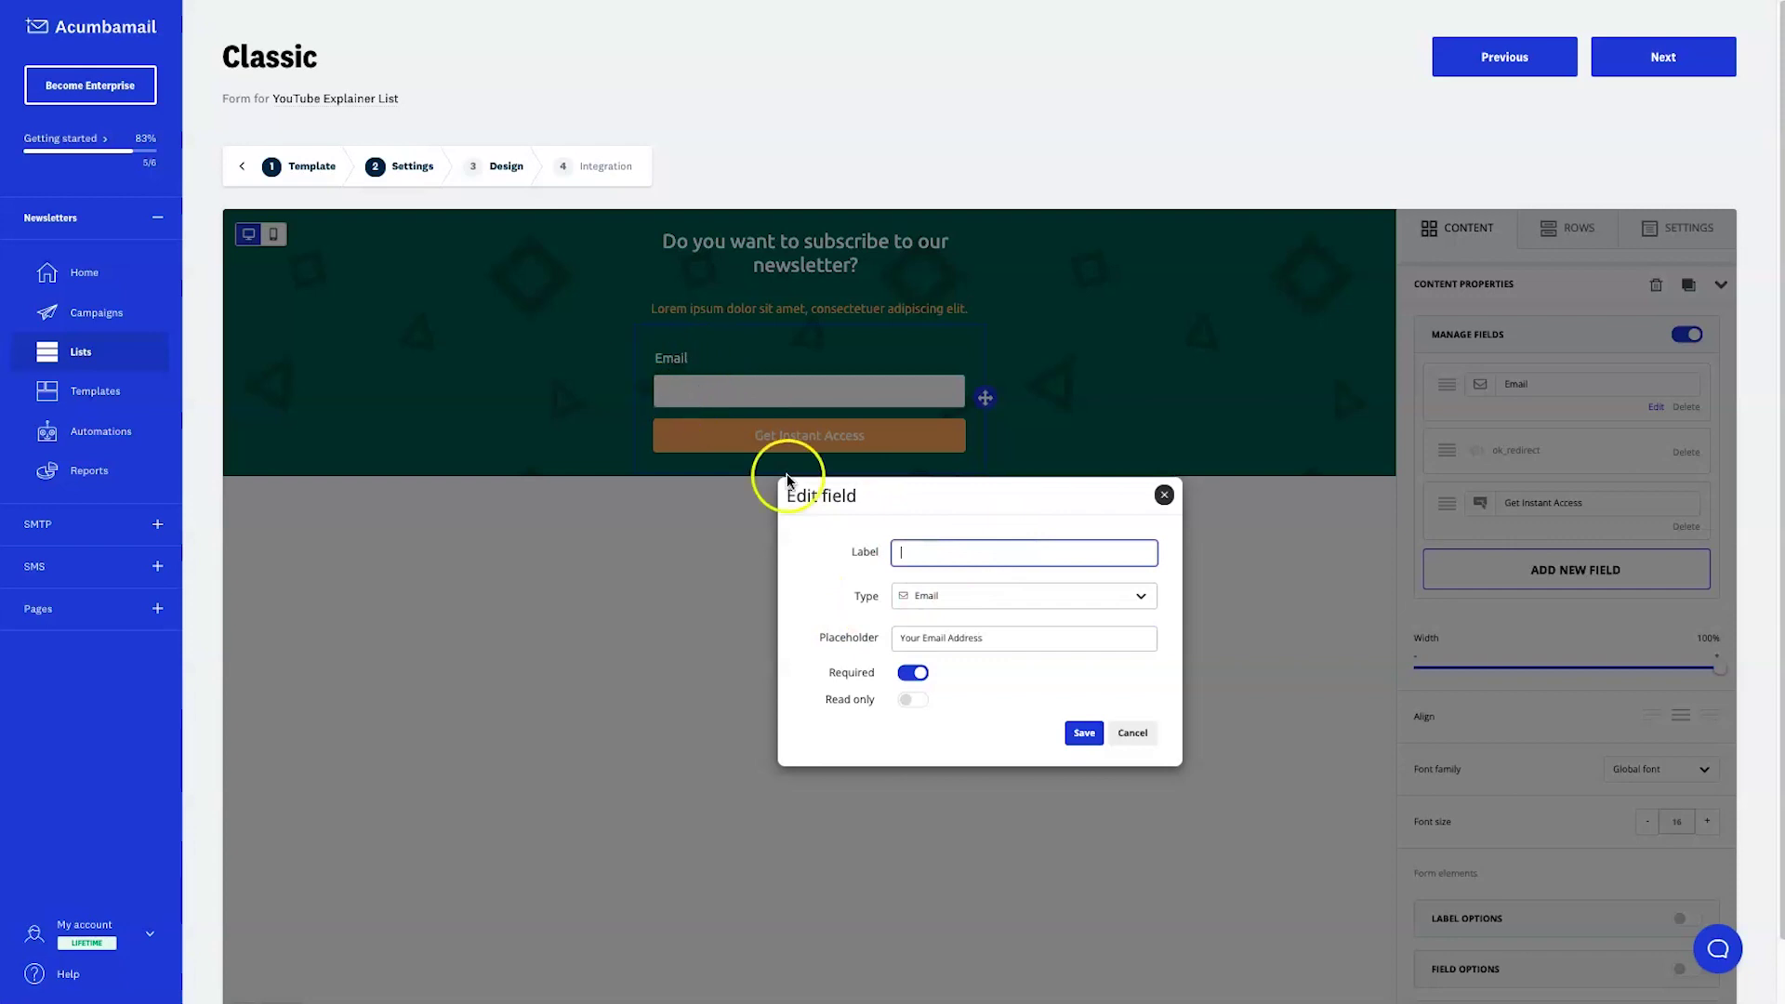
{"action": "left_click", "coordinate": [1084, 733]}
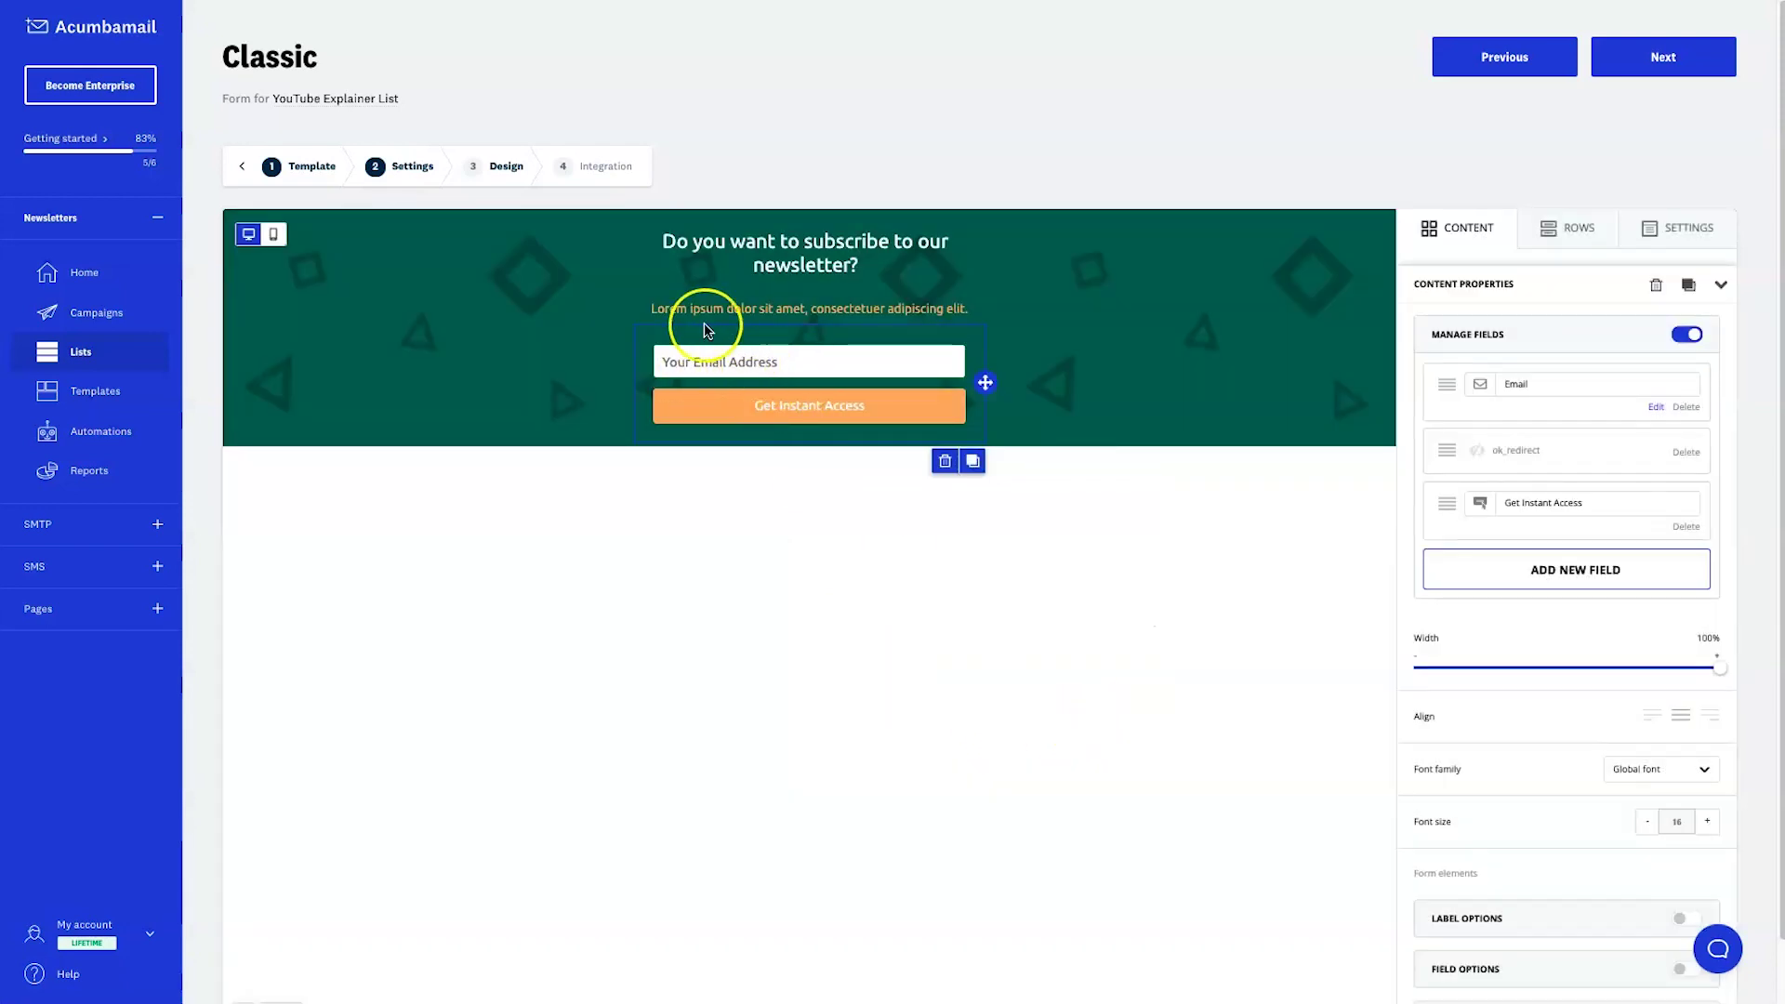
Step: Add the list's name field to the form and place it above the email field
{"action": "left_click", "coordinate": [1559, 575]}
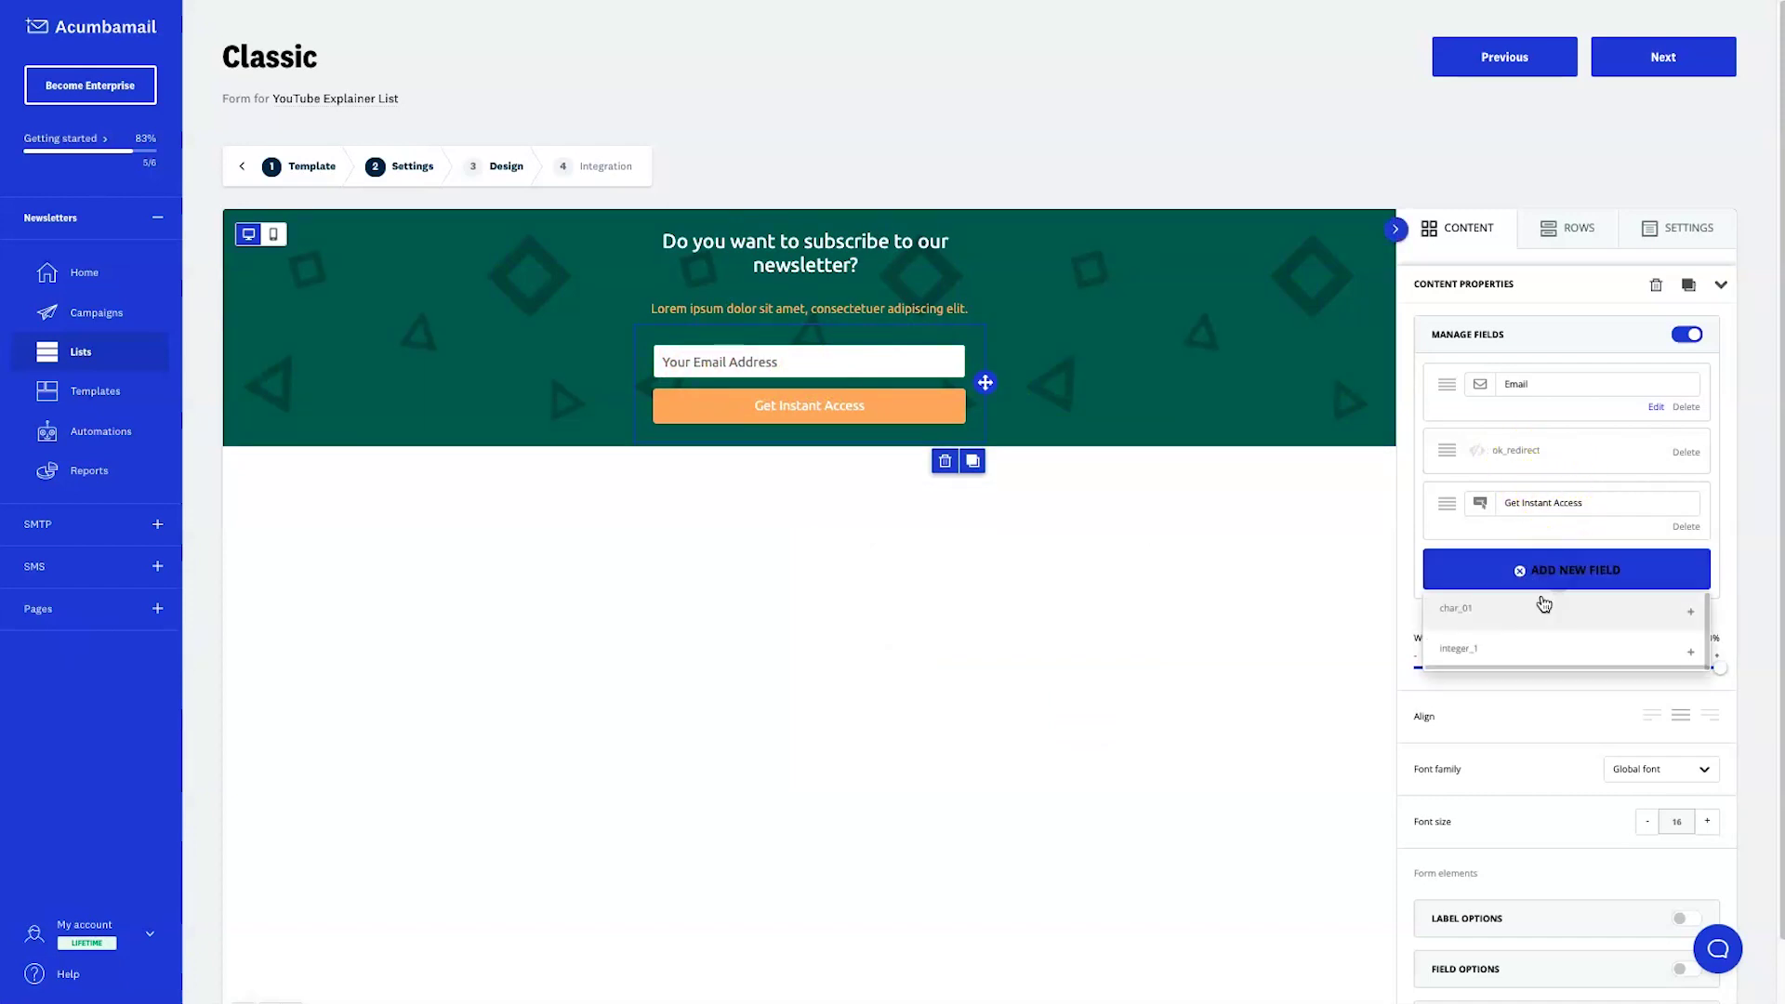
{"action": "scroll", "coordinate": [1528, 637], "scroll_direction": "down", "scroll_amount": 3}
{"action": "scroll", "coordinate": [1535, 556], "scroll_direction": "up", "scroll_amount": 3}
{"action": "scroll", "coordinate": [1478, 632], "scroll_direction": "up", "scroll_amount": 2}
{"action": "left_click", "coordinate": [1462, 613]}
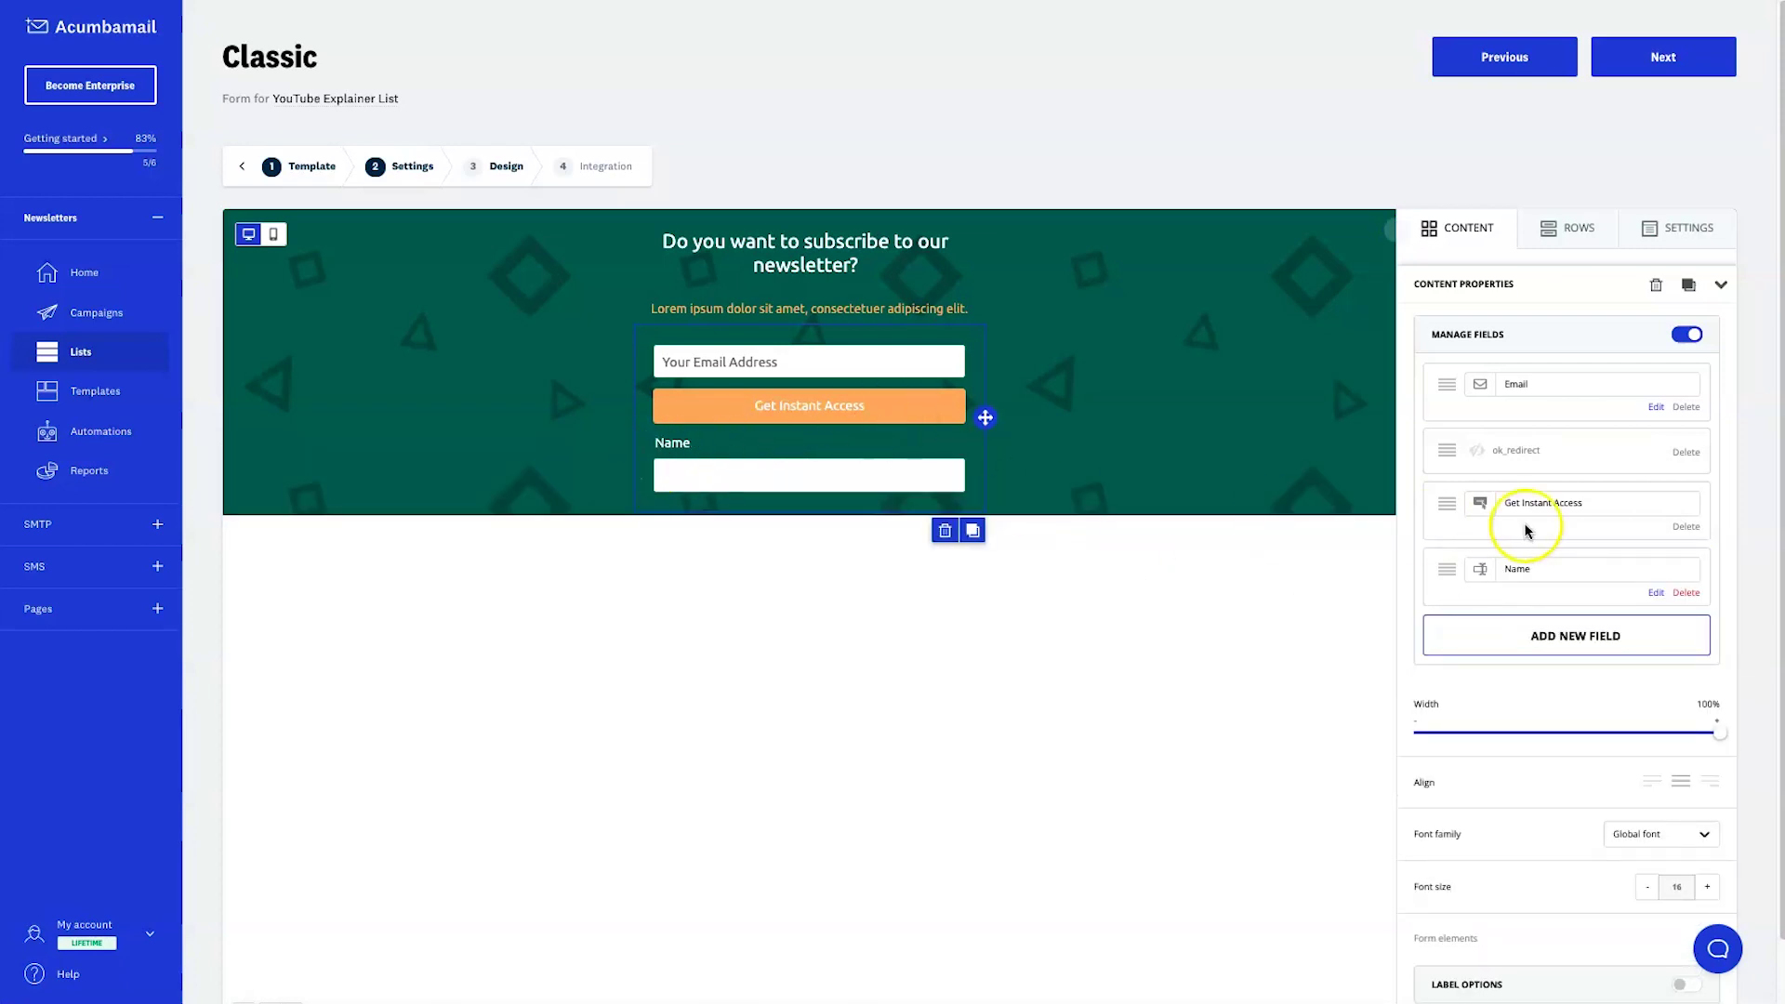
{"action": "left_click_drag", "start_coordinate": [1446, 563], "coordinate": [1455, 374]}
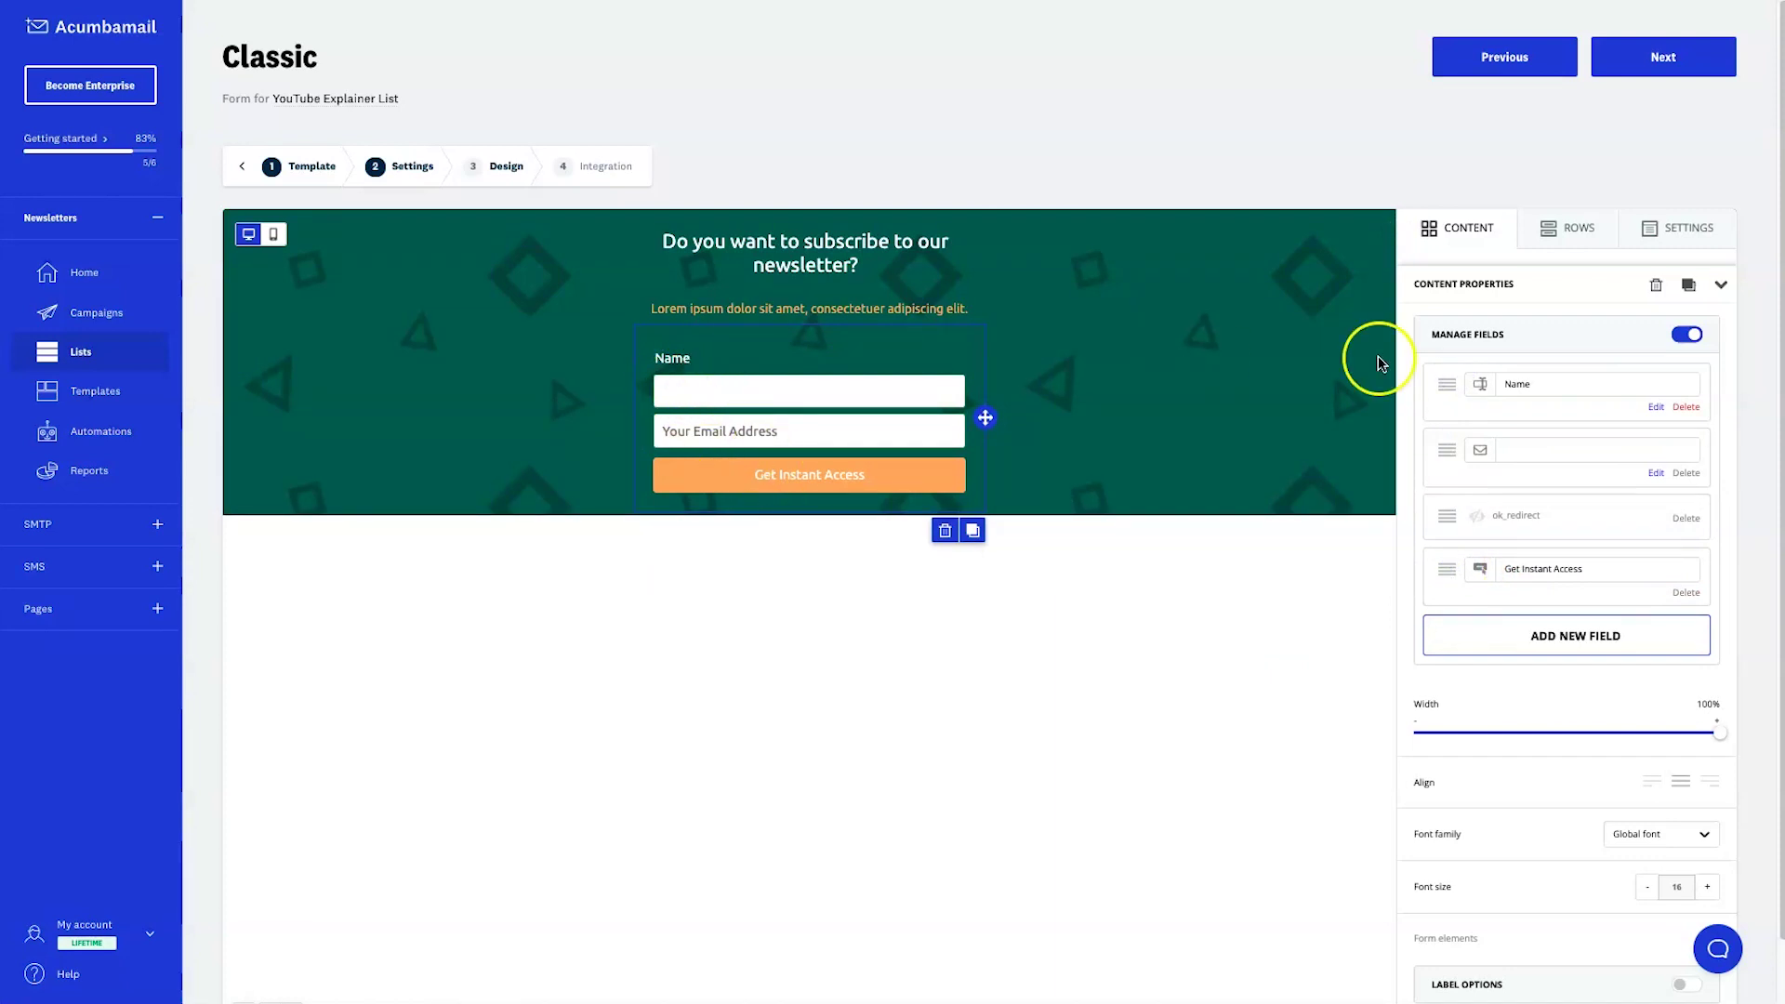
Step: Clear the name field's label, set its placeholder to "Your Name" and make the field required
{"action": "left_click", "coordinate": [1655, 407]}
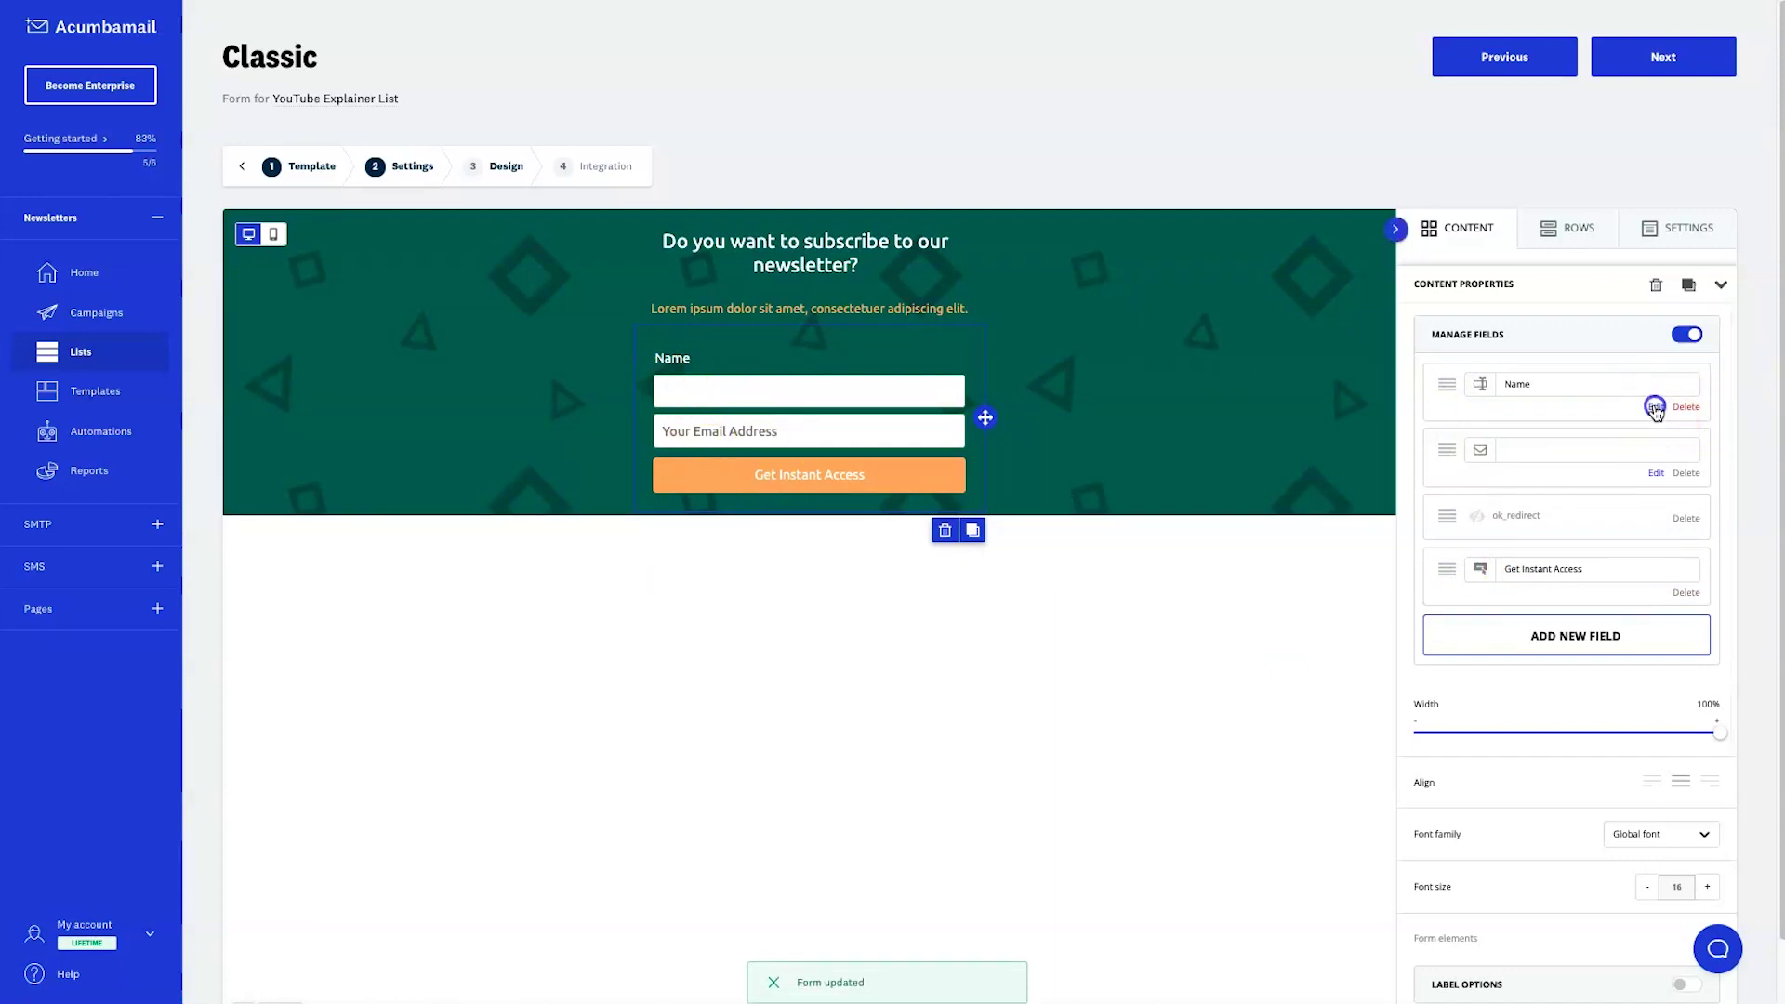
{"action": "left_click", "coordinate": [893, 551]}
{"action": "key", "text": "BackSpace"}
{"action": "key", "text": "Tab"}
{"action": "key", "text": "Tab"}
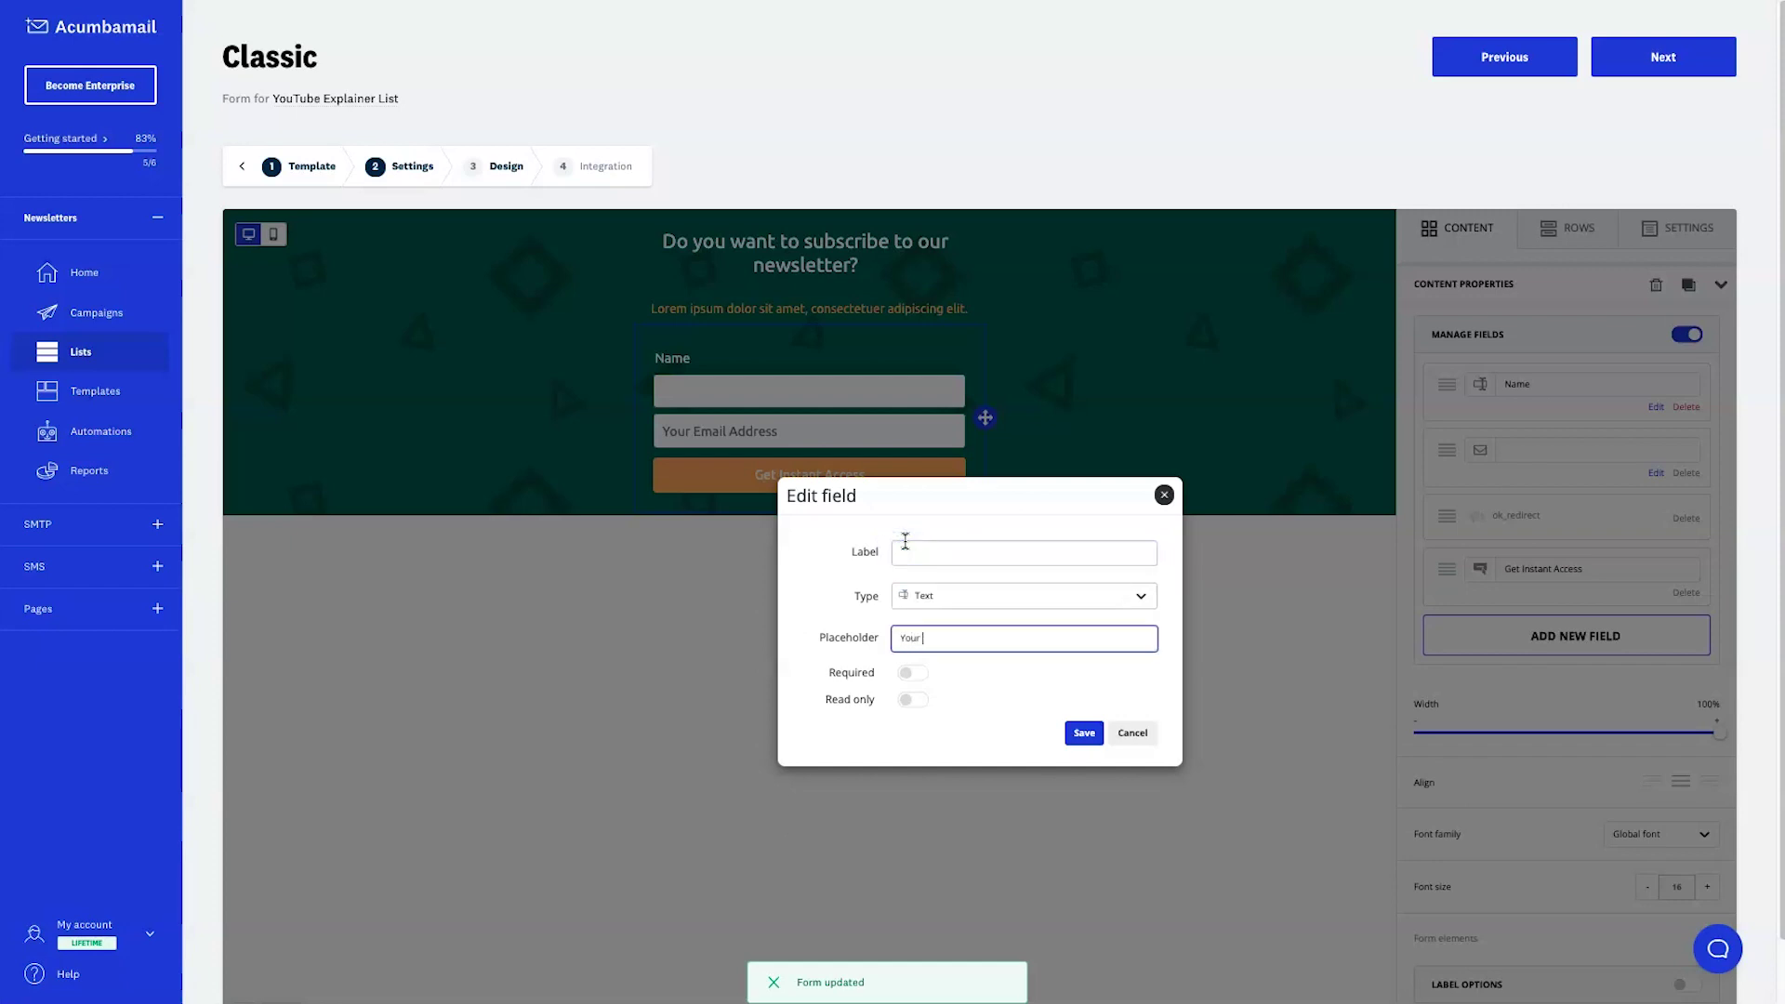
{"action": "left_click", "coordinate": [911, 676]}
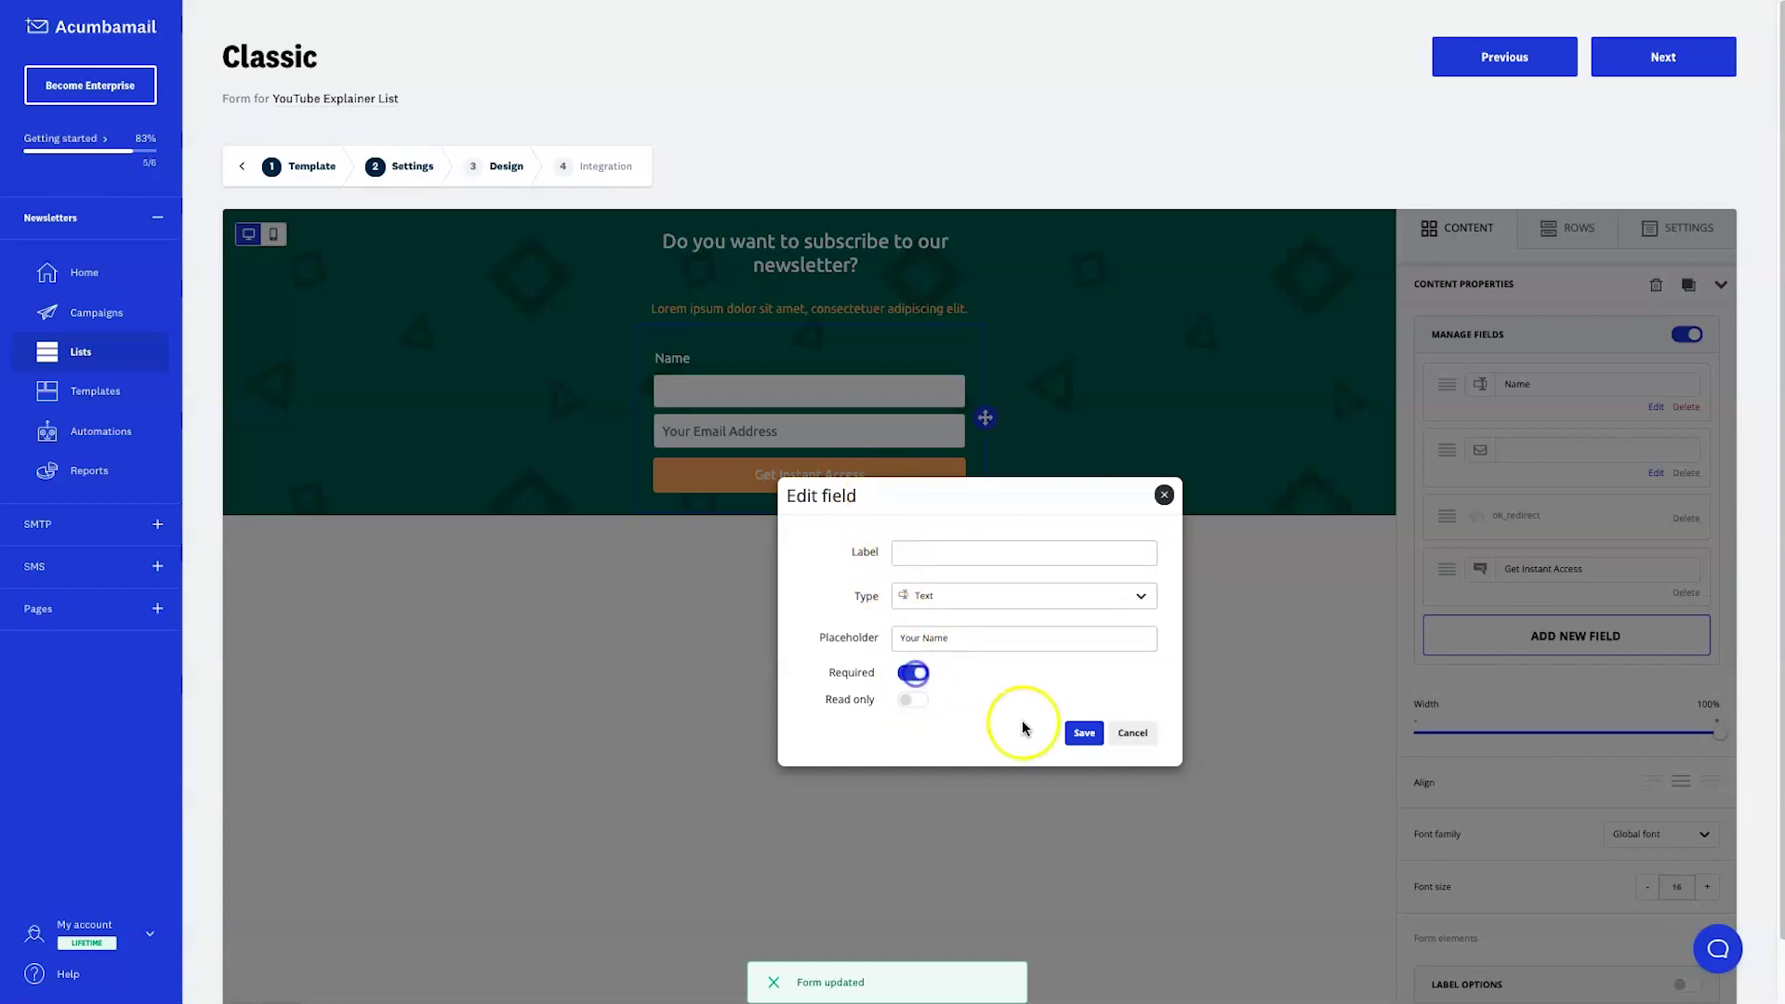
{"action": "left_click", "coordinate": [1084, 732]}
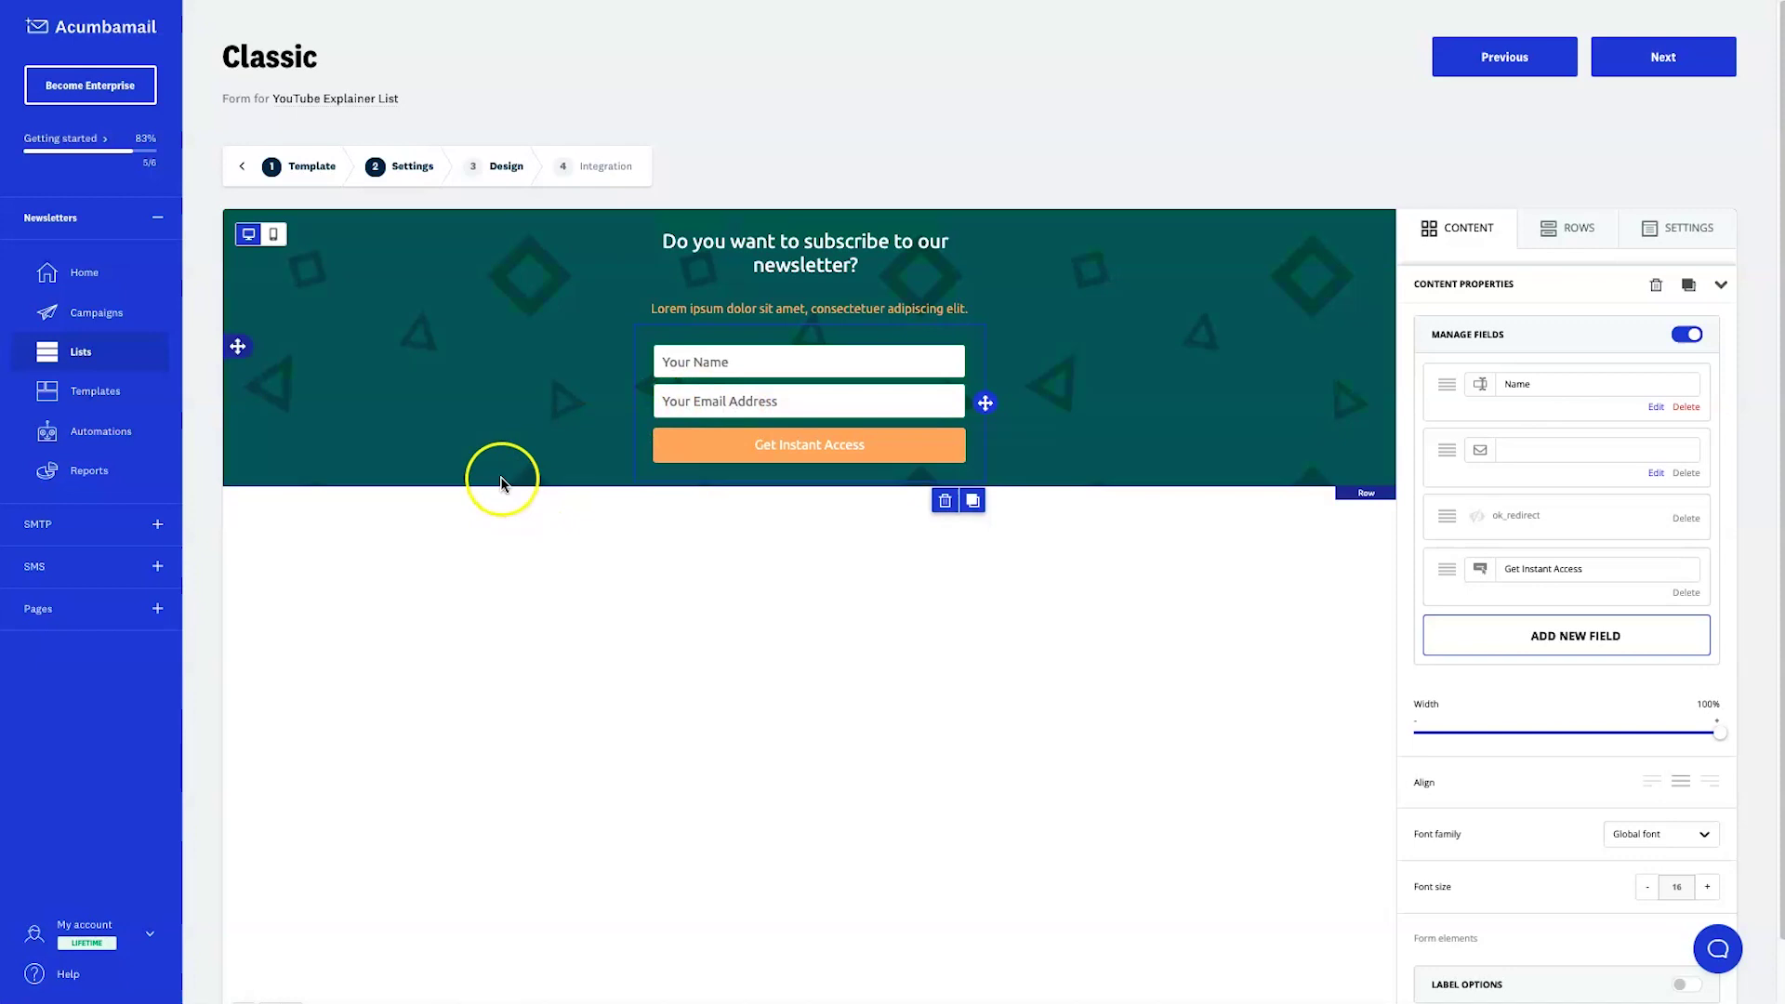
Step: Examine the properties of the form's green row, including background, columns and padding
{"action": "left_click", "coordinate": [363, 350]}
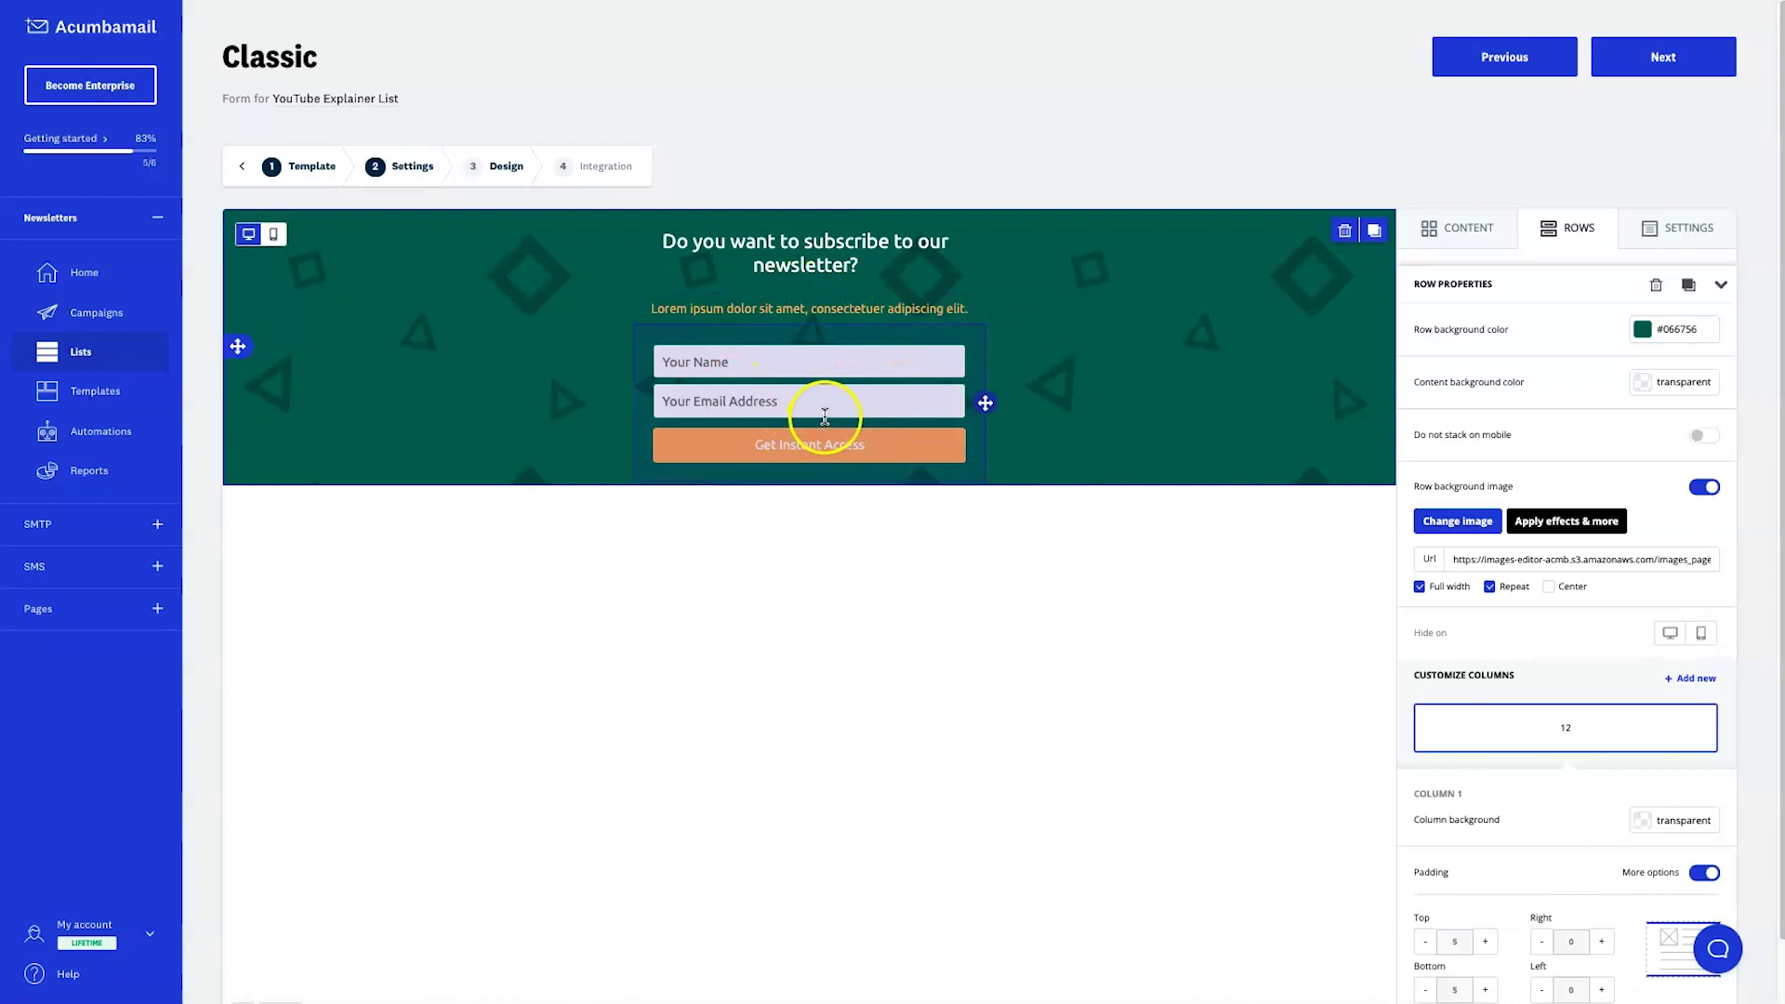
{"action": "scroll", "coordinate": [1425, 567], "scroll_direction": "down", "scroll_amount": 2}
{"action": "scroll", "coordinate": [1425, 566], "scroll_direction": "down", "scroll_amount": 2}
{"action": "scroll", "coordinate": [1426, 558], "scroll_direction": "up", "scroll_amount": 3}
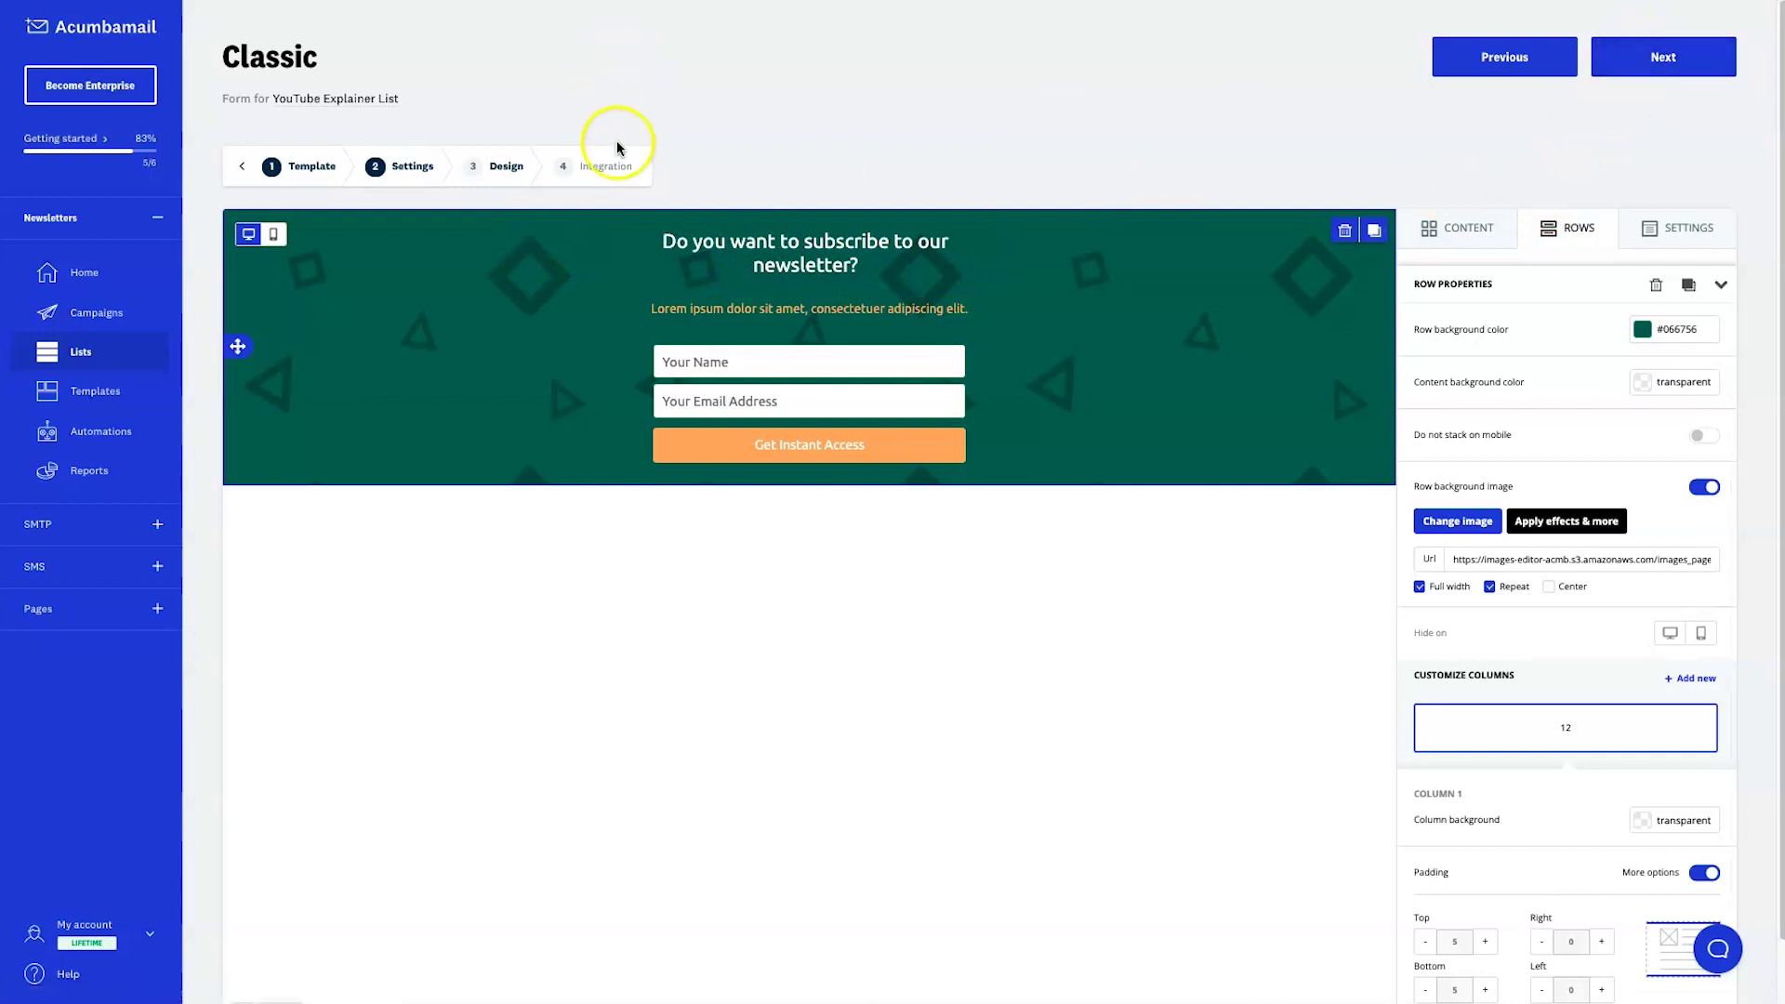
Step: Go to the form's integration stage and examine the site scripts, the unstyled embed code and the shareable form URL
{"action": "left_click", "coordinate": [601, 178]}
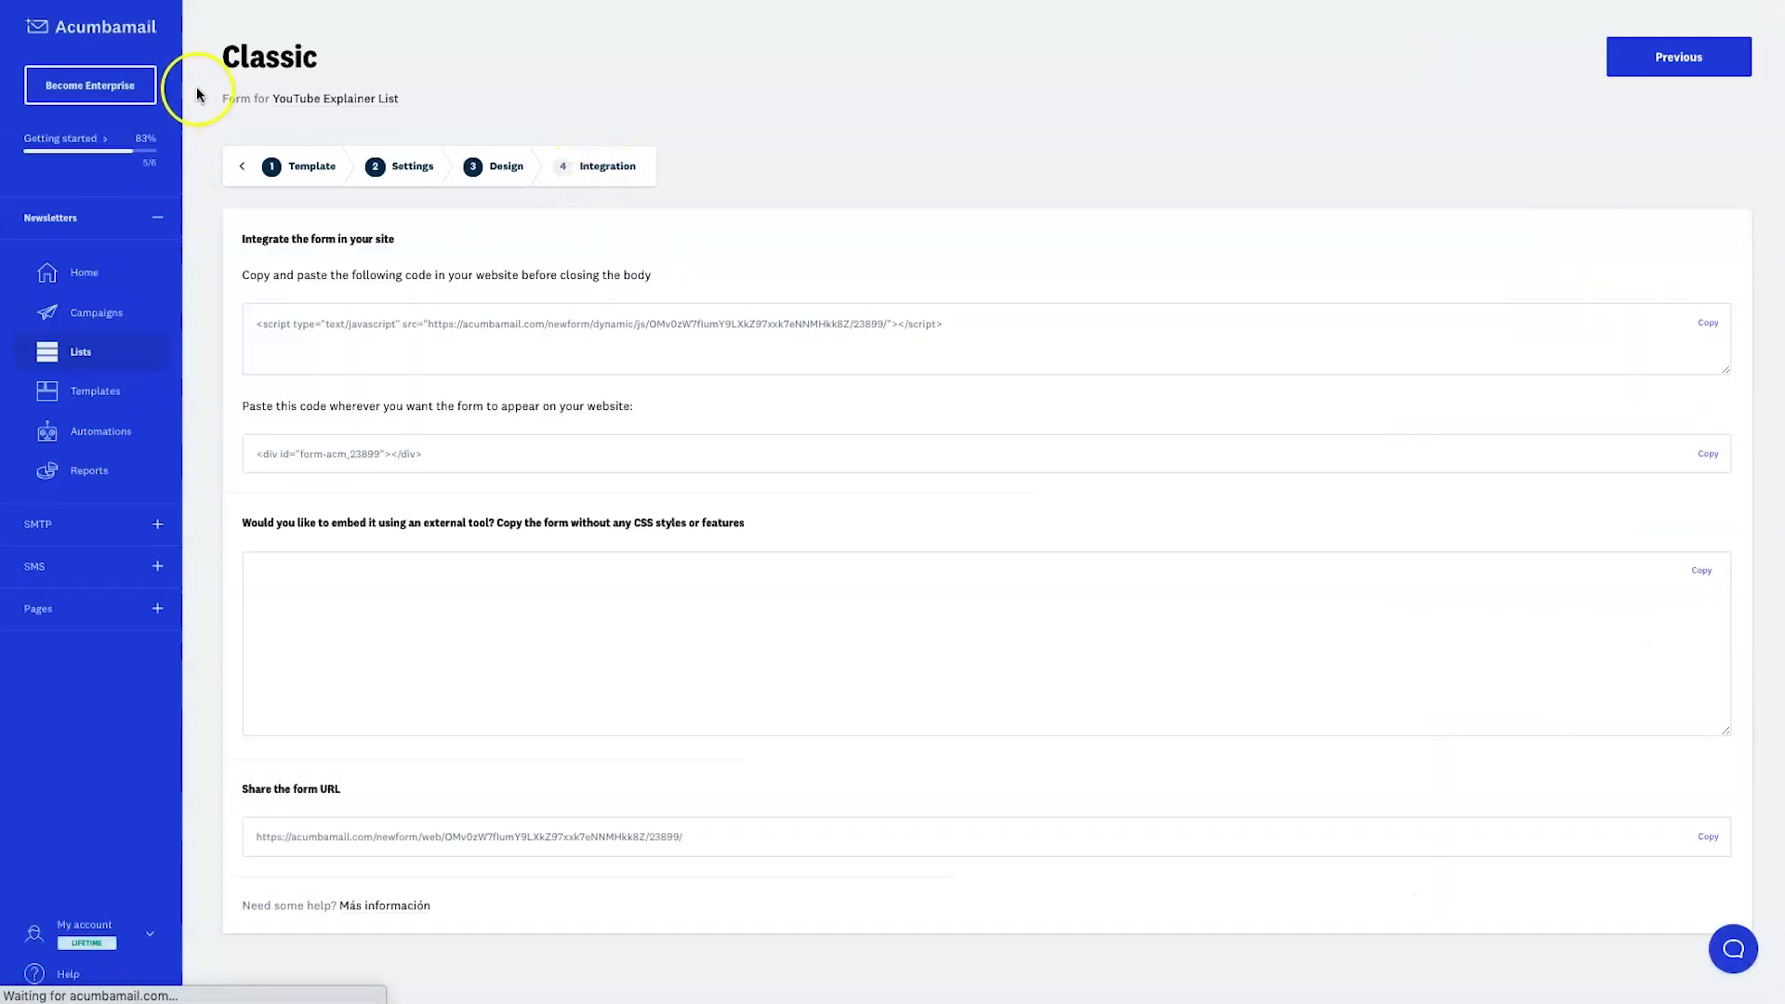
{"action": "left_click", "coordinate": [414, 318]}
{"action": "left_click", "coordinate": [459, 362]}
{"action": "left_click", "coordinate": [376, 323]}
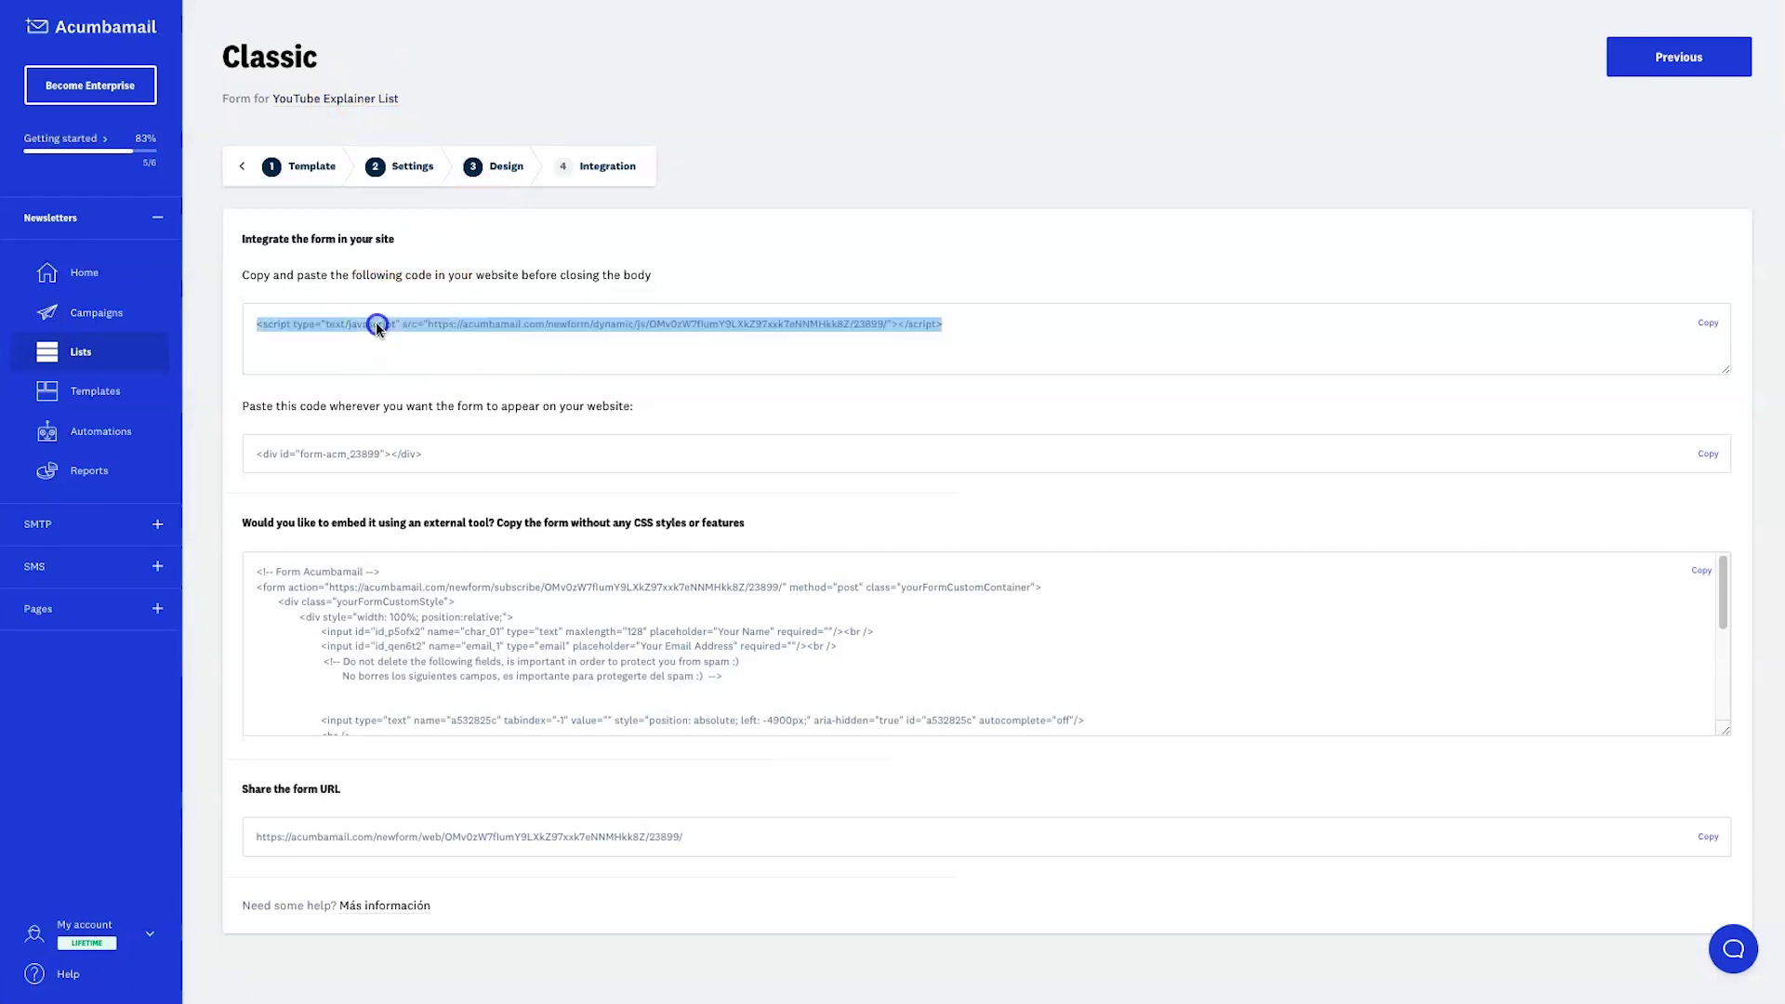
{"action": "left_click", "coordinate": [396, 455]}
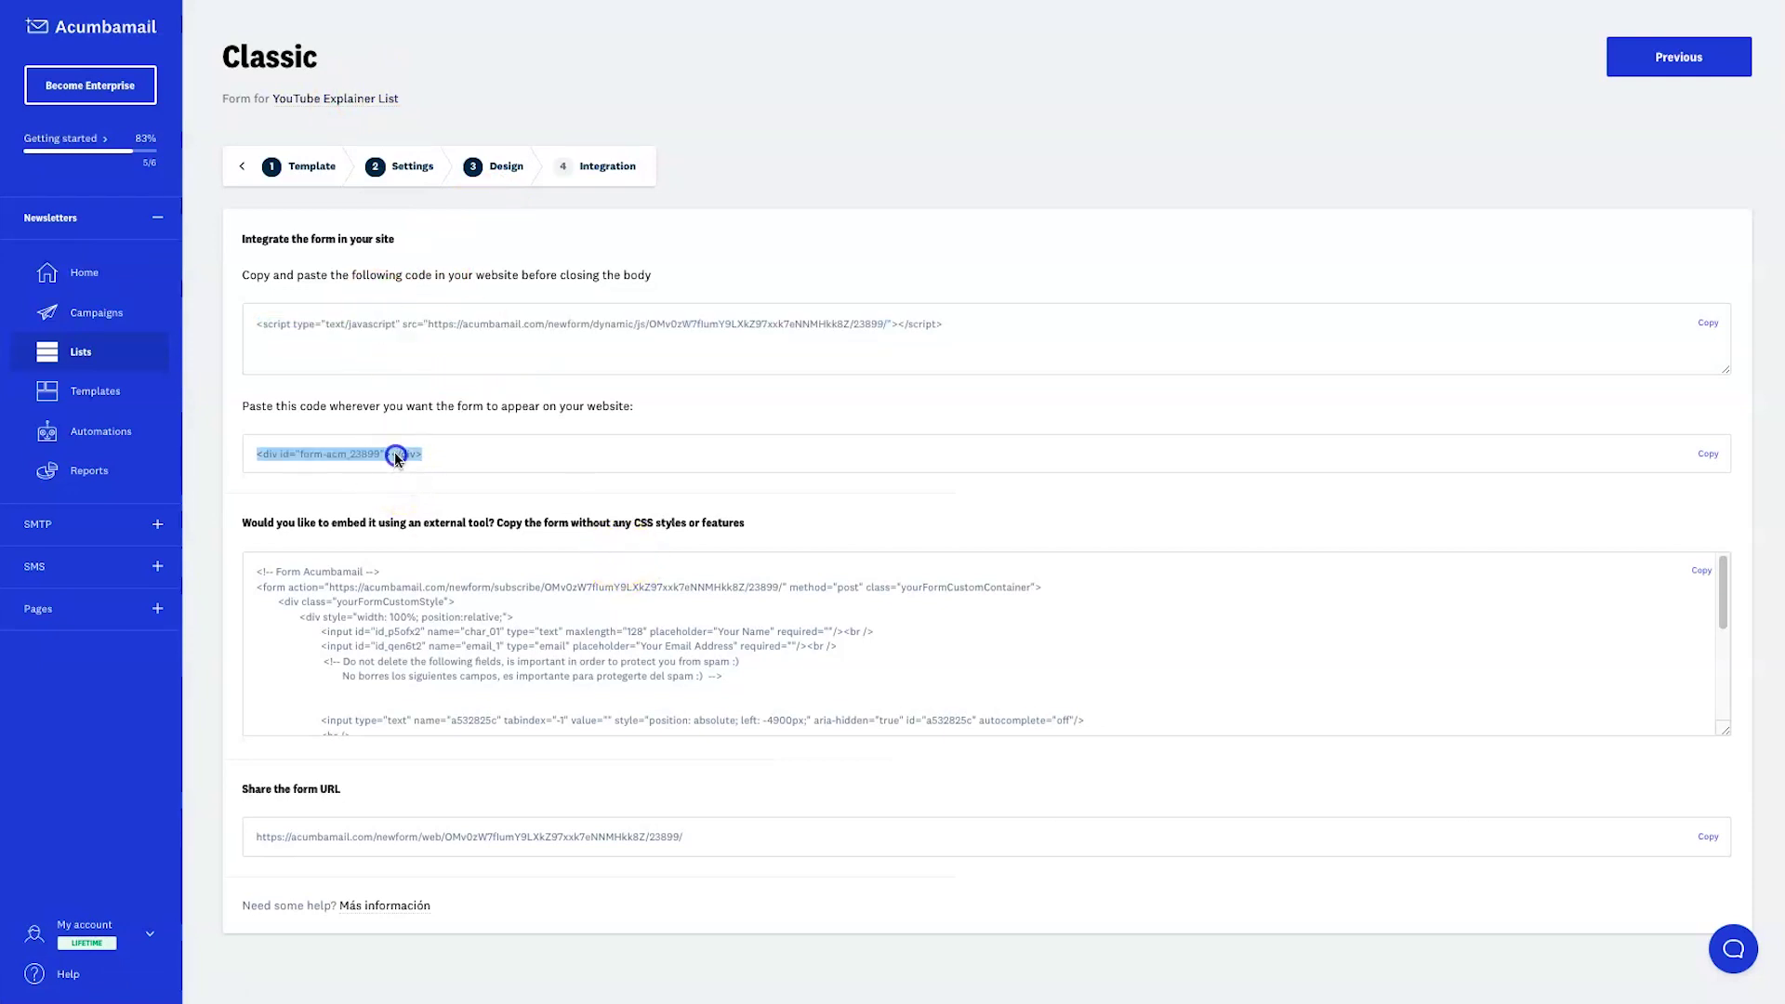
{"action": "triple_click", "coordinate": [474, 605]}
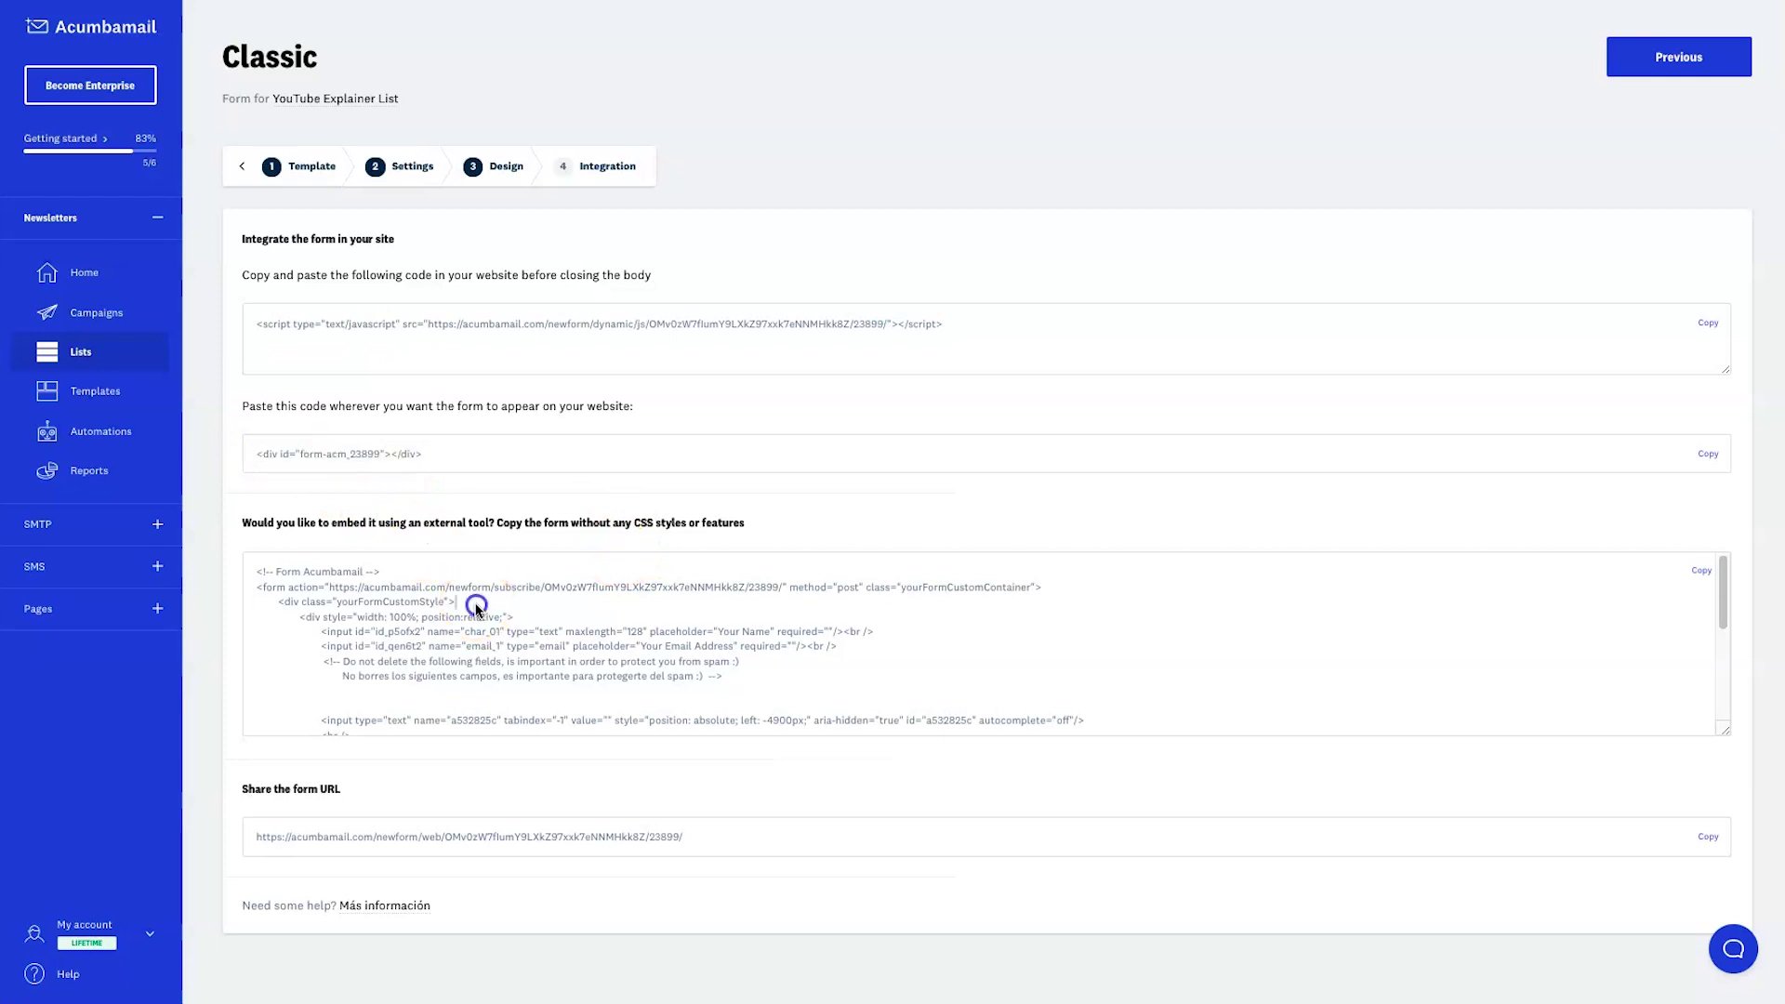
{"action": "left_click", "coordinate": [472, 606]}
{"action": "scroll", "coordinate": [467, 609], "scroll_direction": "down", "scroll_amount": 5}
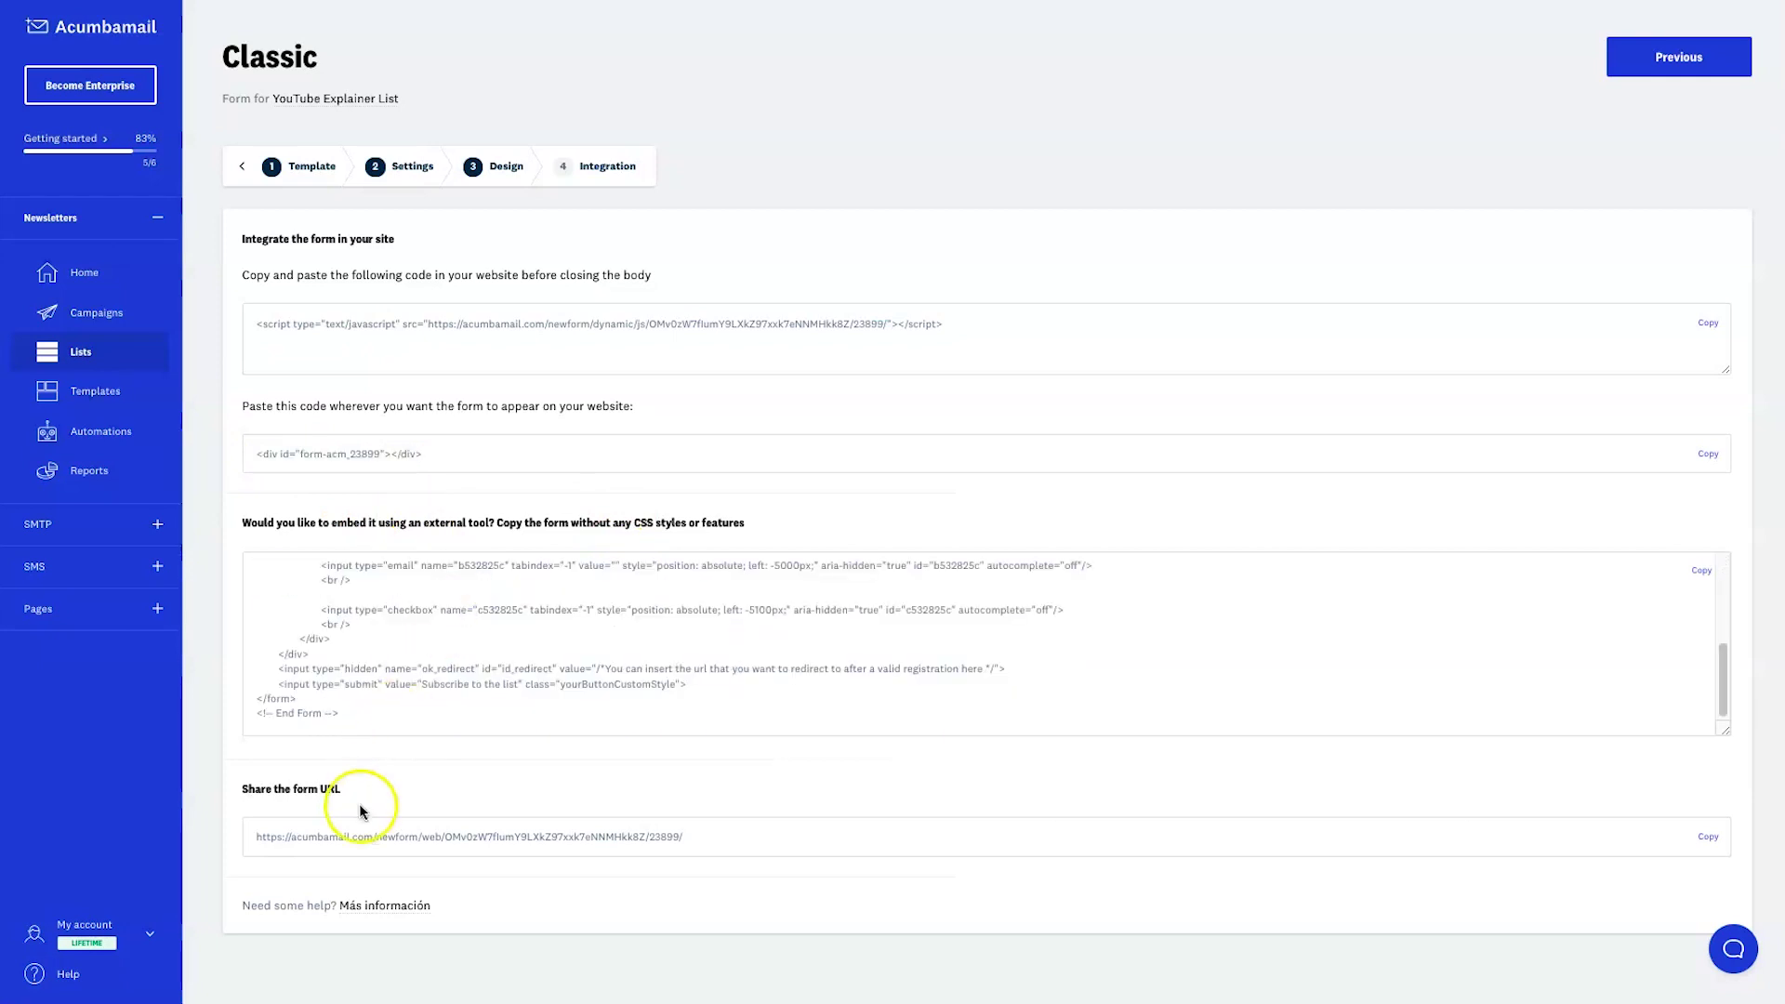
{"action": "left_click", "coordinate": [362, 841]}
{"action": "left_click", "coordinate": [828, 868]}
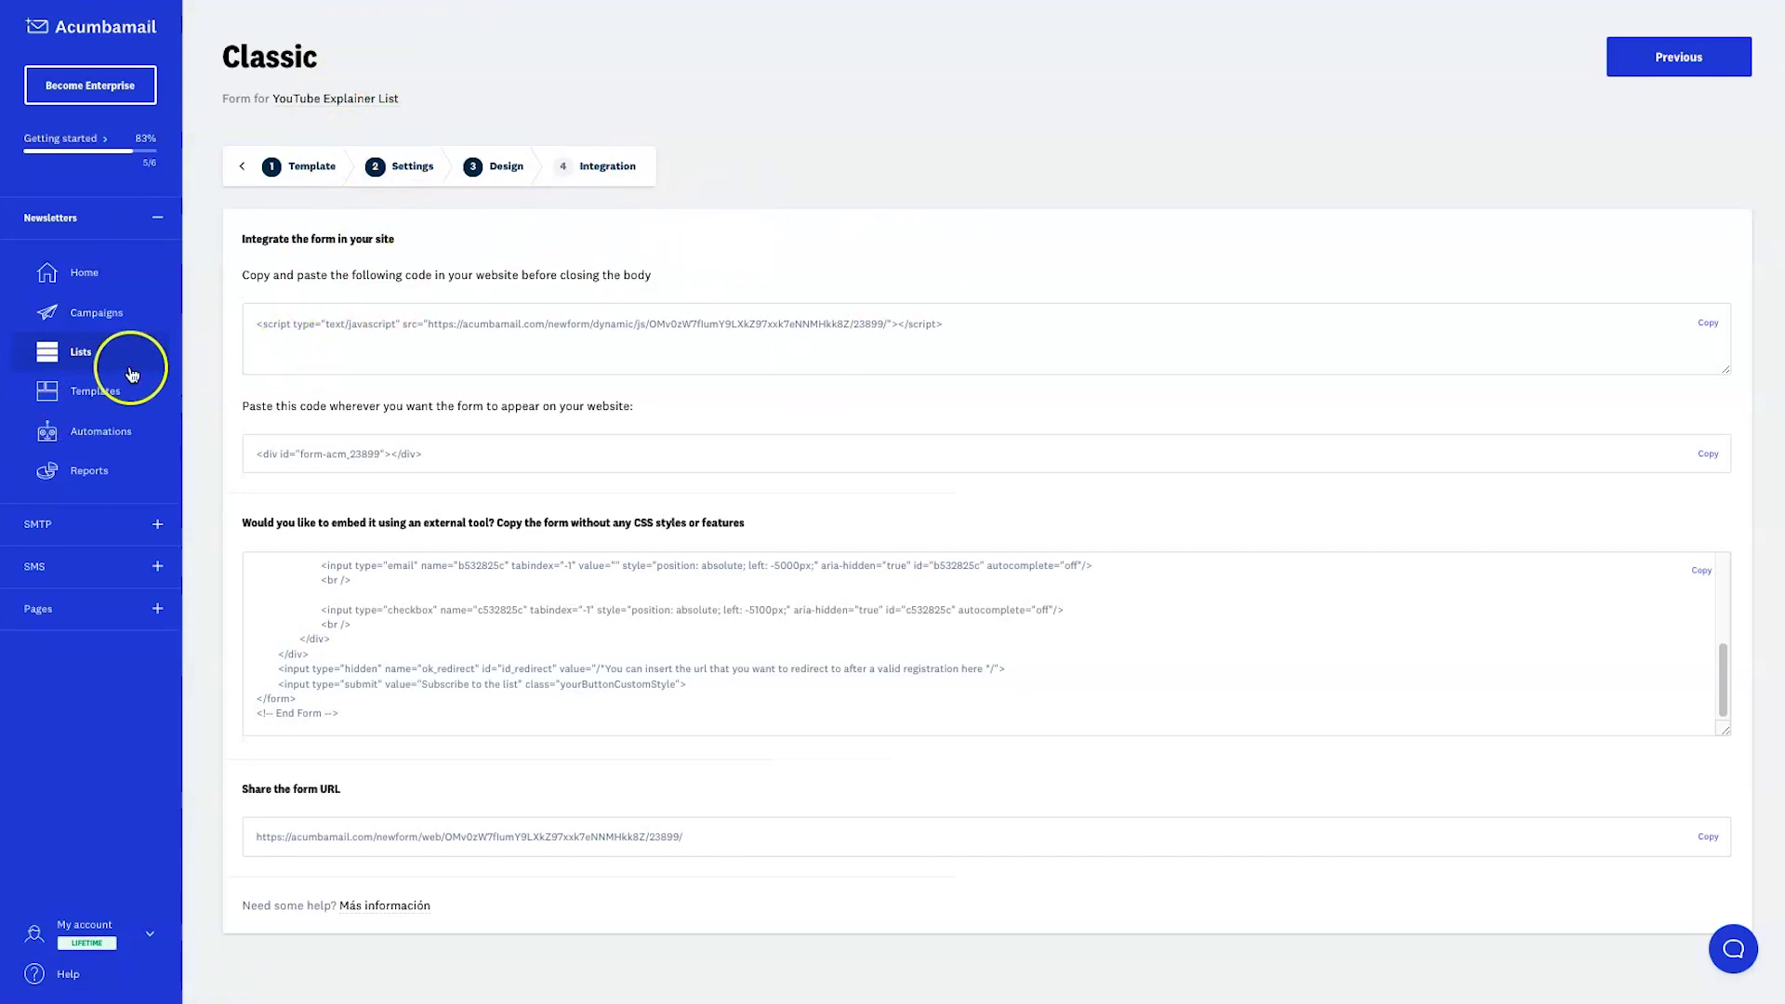
Step: Create a segment named "Segment 1" in the YouTube Explainer List
{"action": "left_click", "coordinate": [77, 358]}
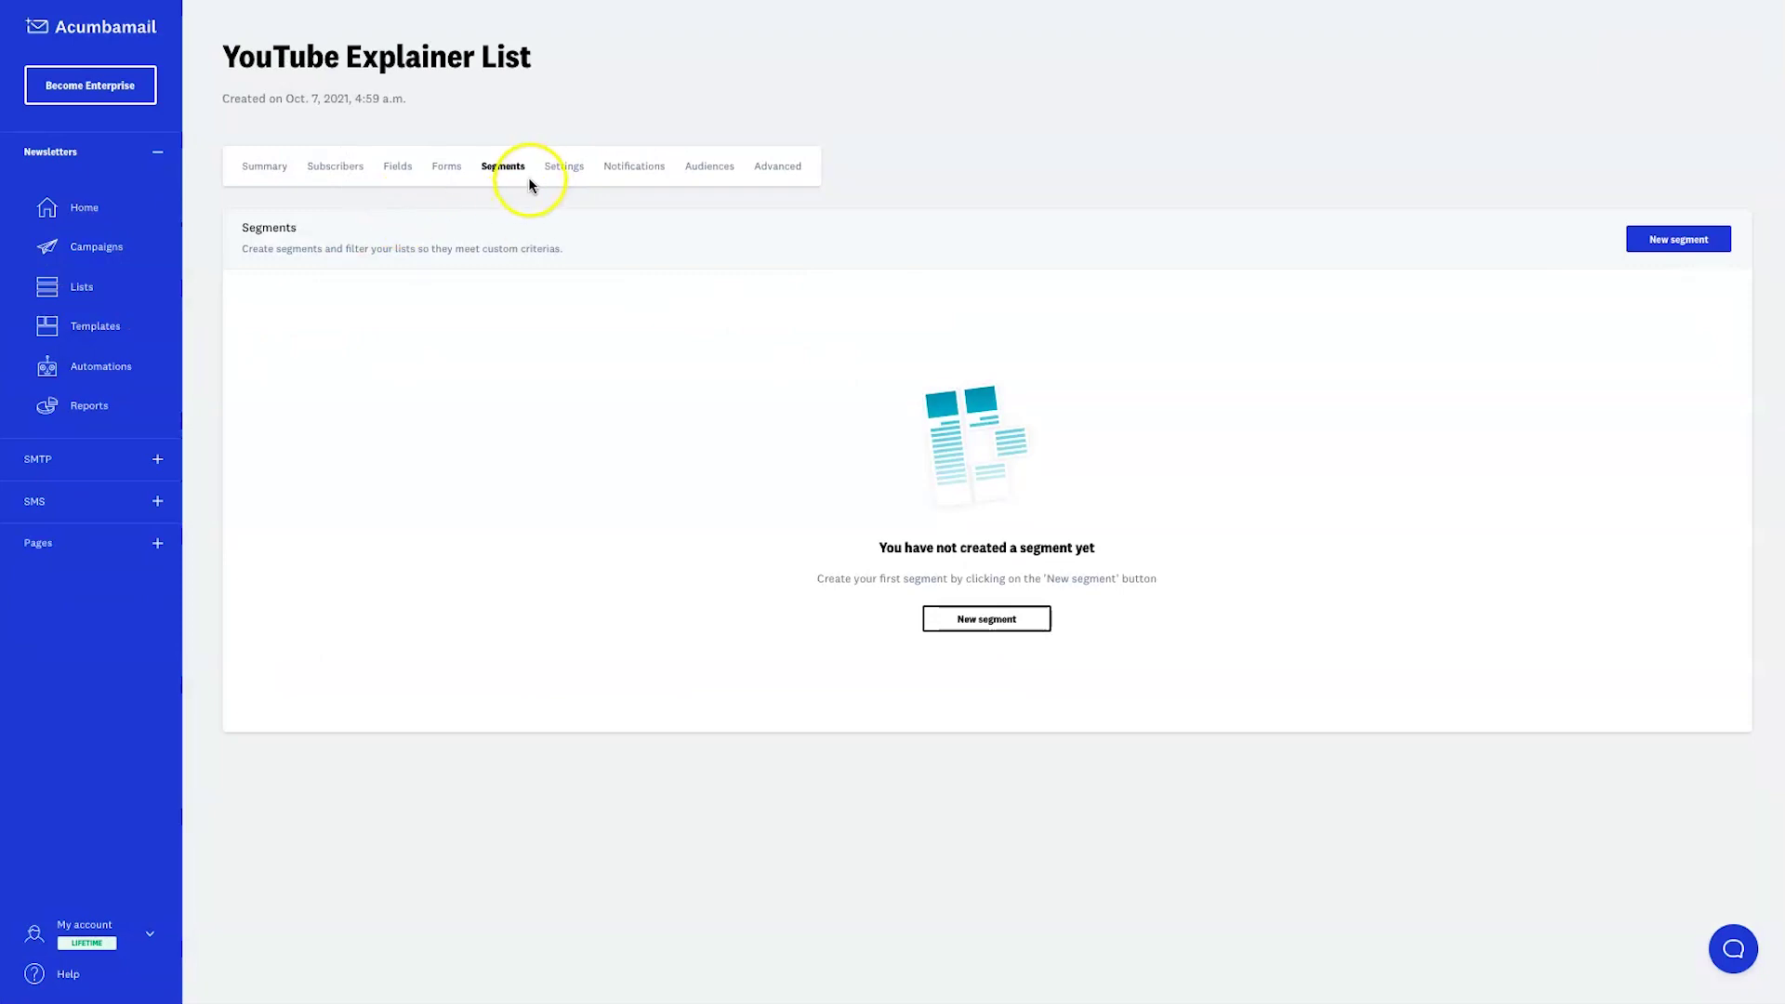
{"action": "left_click", "coordinate": [950, 617]}
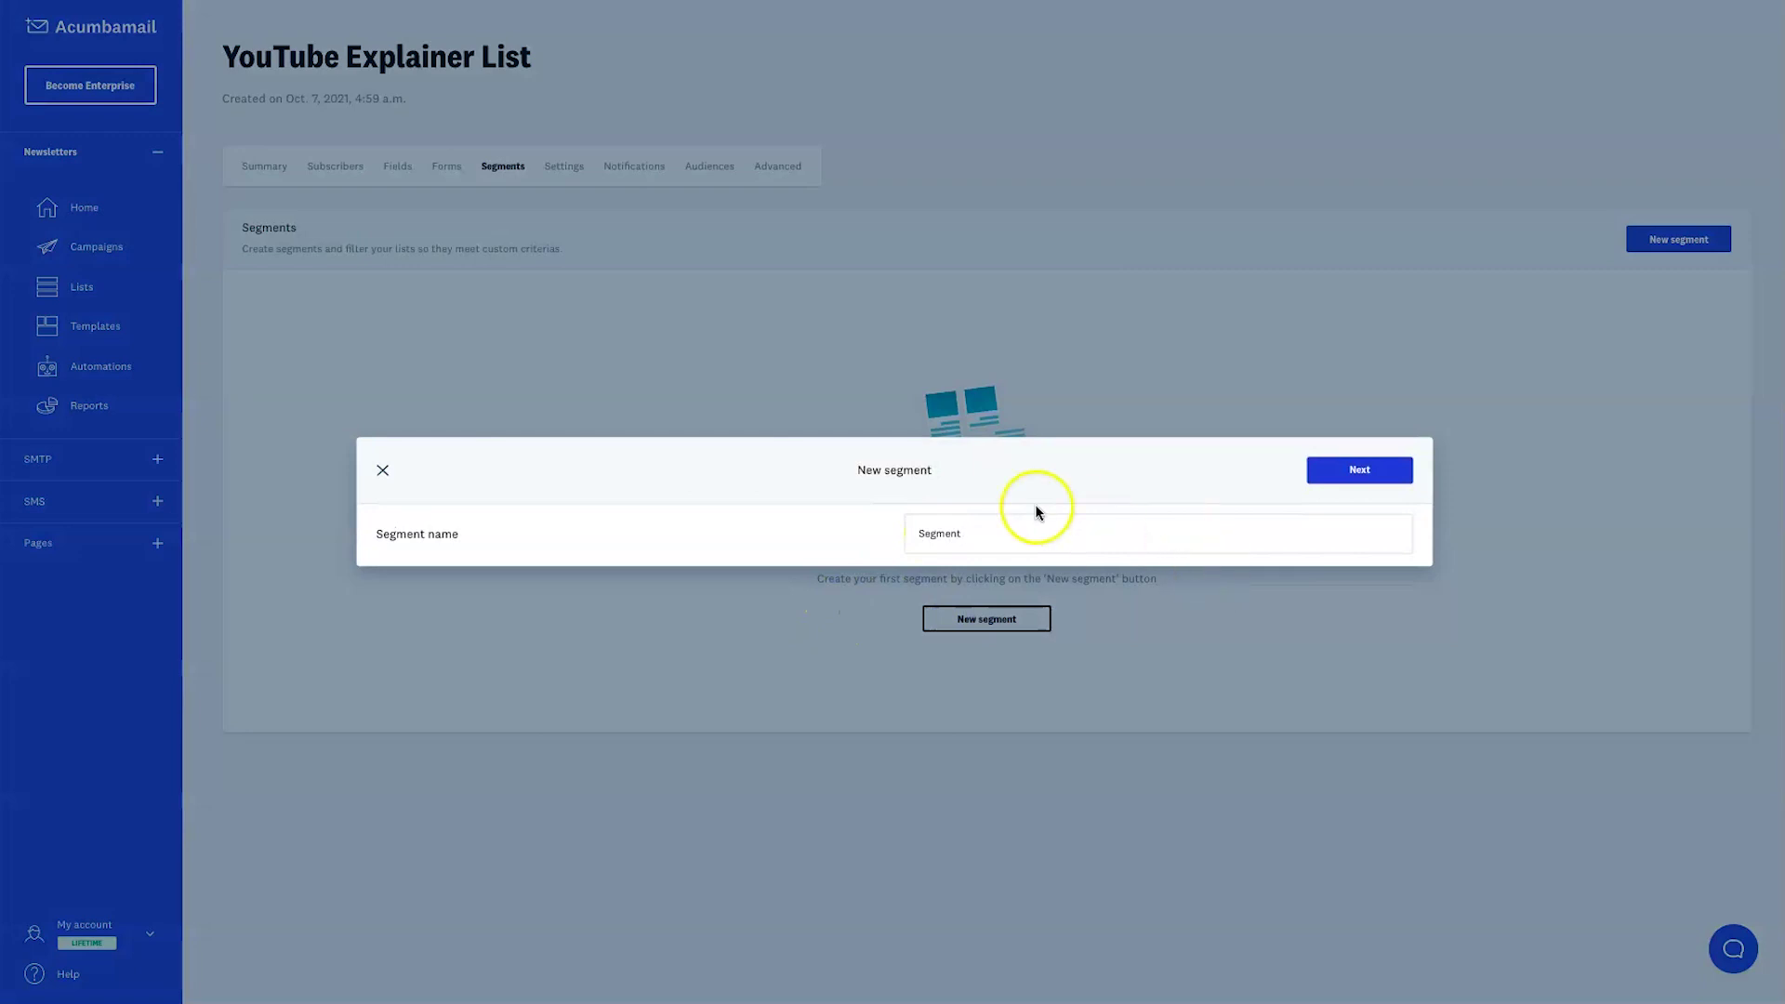
{"action": "left_click", "coordinate": [1065, 526]}
{"action": "left_click", "coordinate": [1131, 496]}
{"action": "left_click", "coordinate": [1331, 468]}
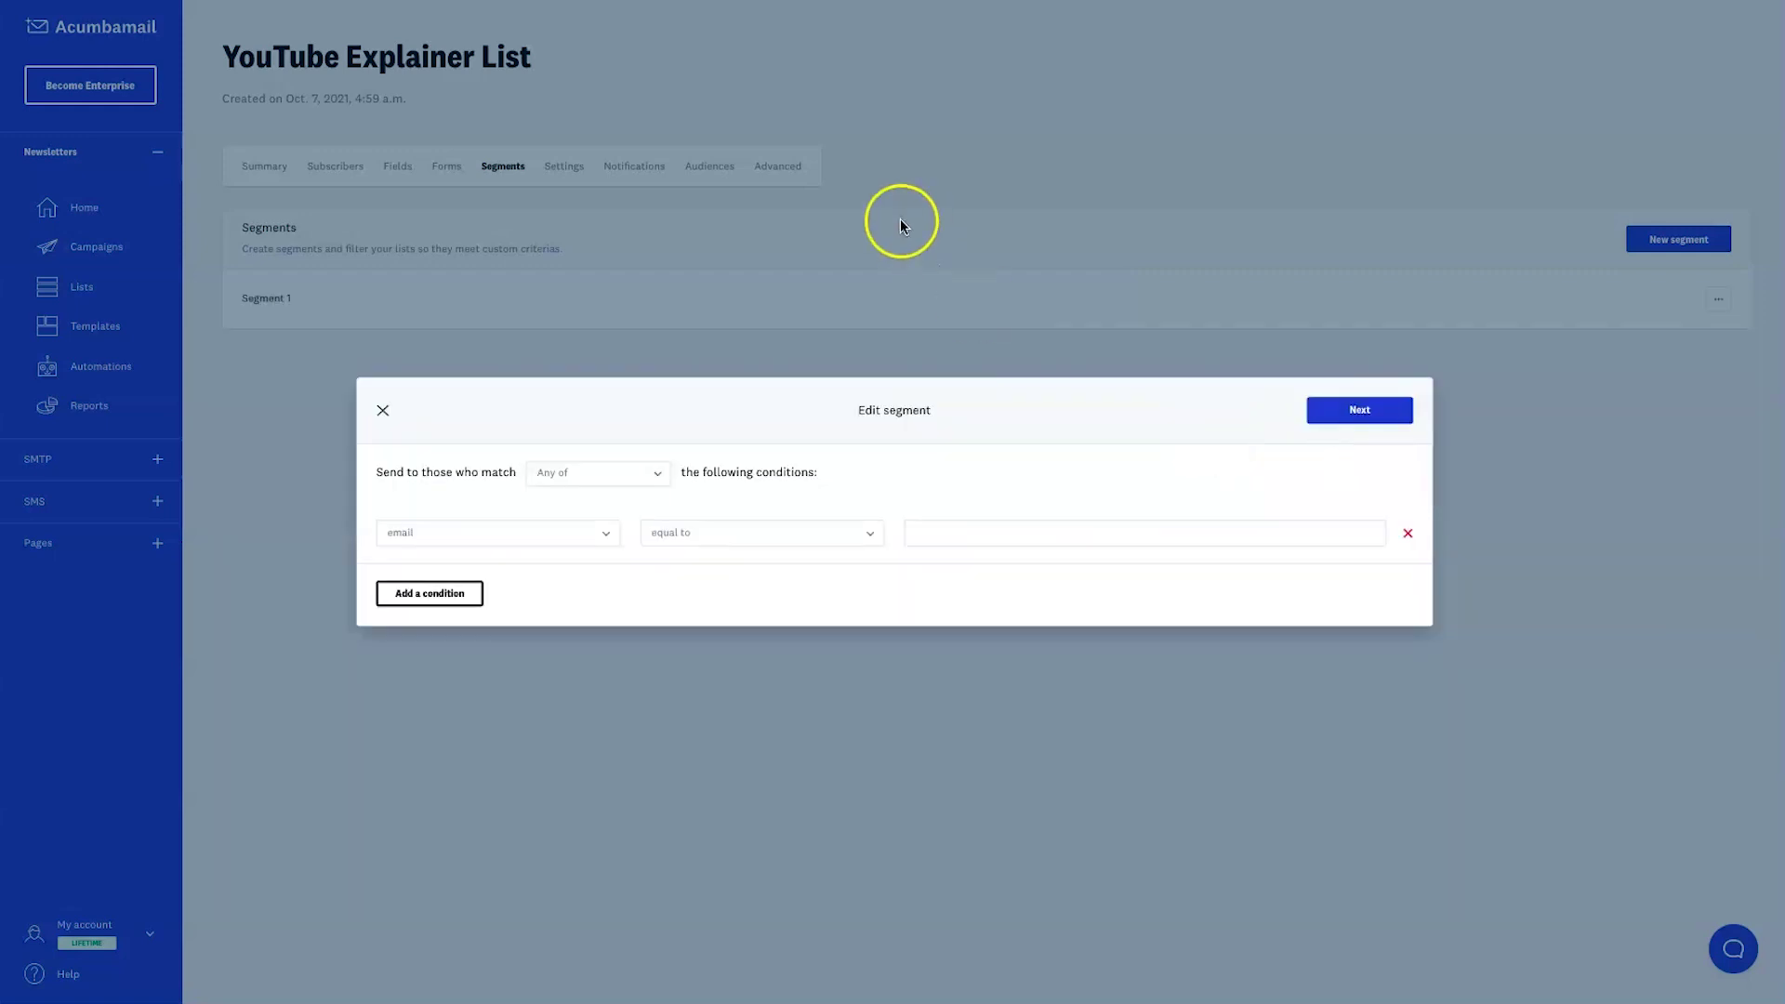
Step: Examine the segment's match, field and operator options, add two more blank conditions, and close the segment editor without saving
{"action": "left_click", "coordinate": [557, 475]}
{"action": "left_click", "coordinate": [734, 494]}
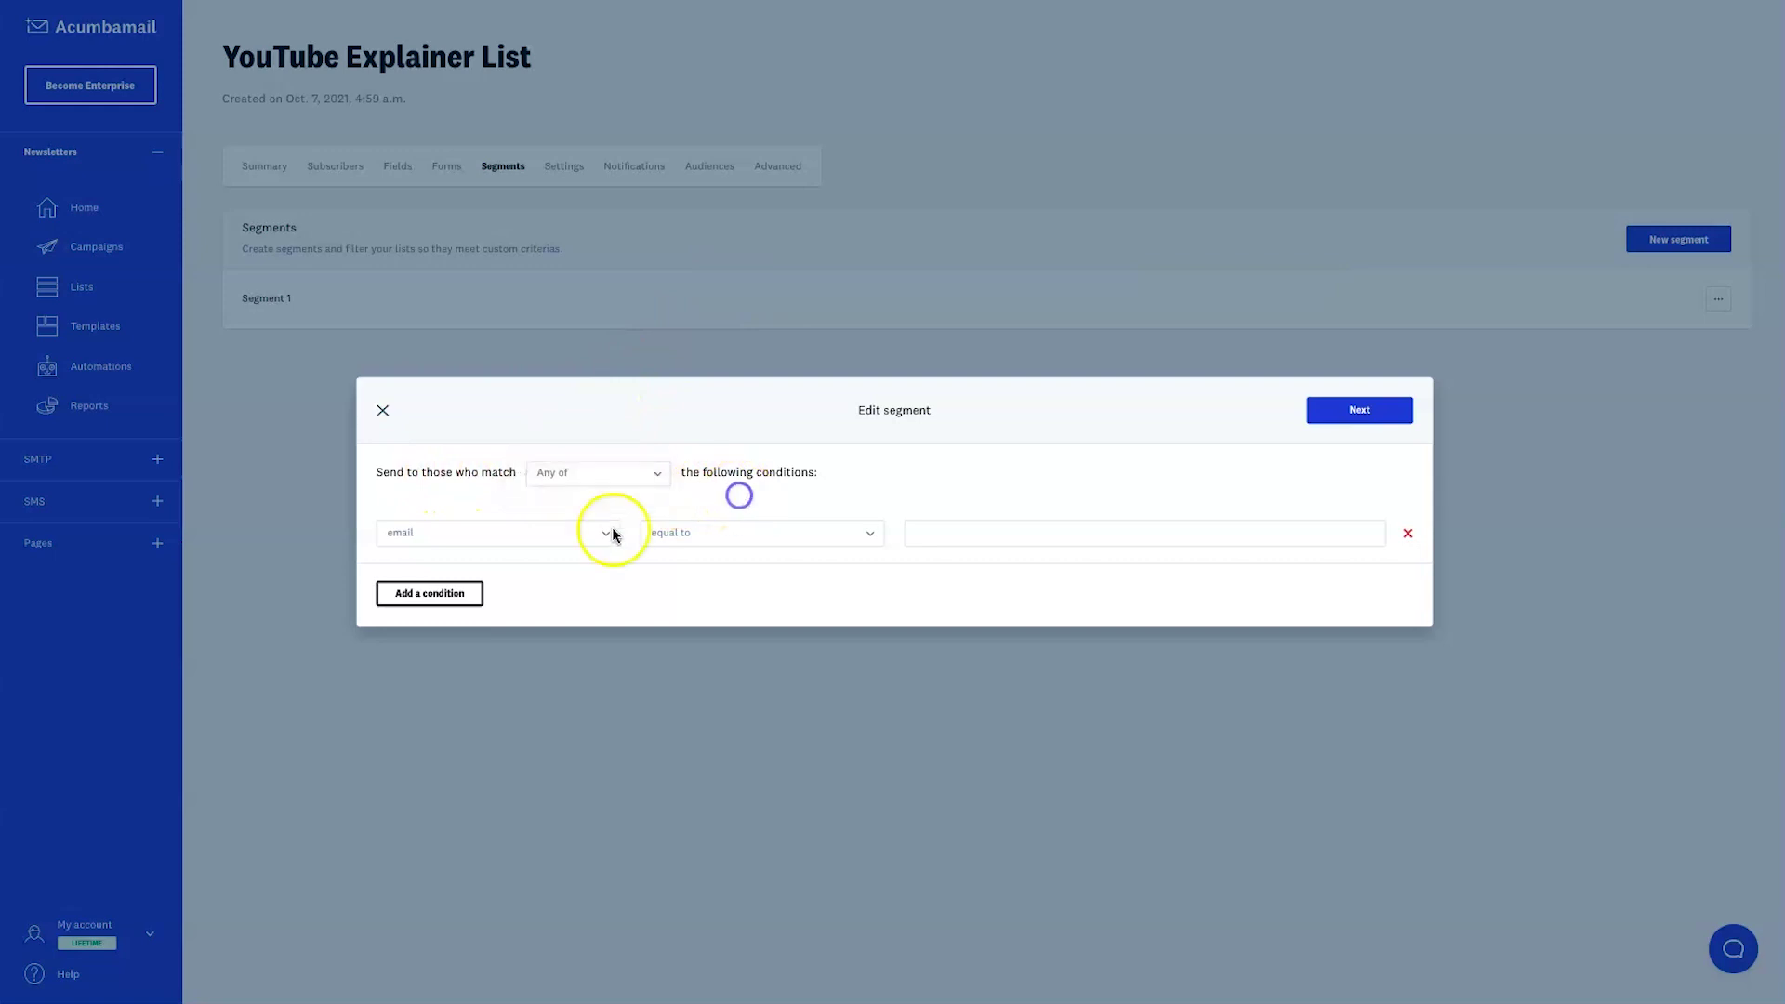
{"action": "left_click", "coordinate": [499, 526]}
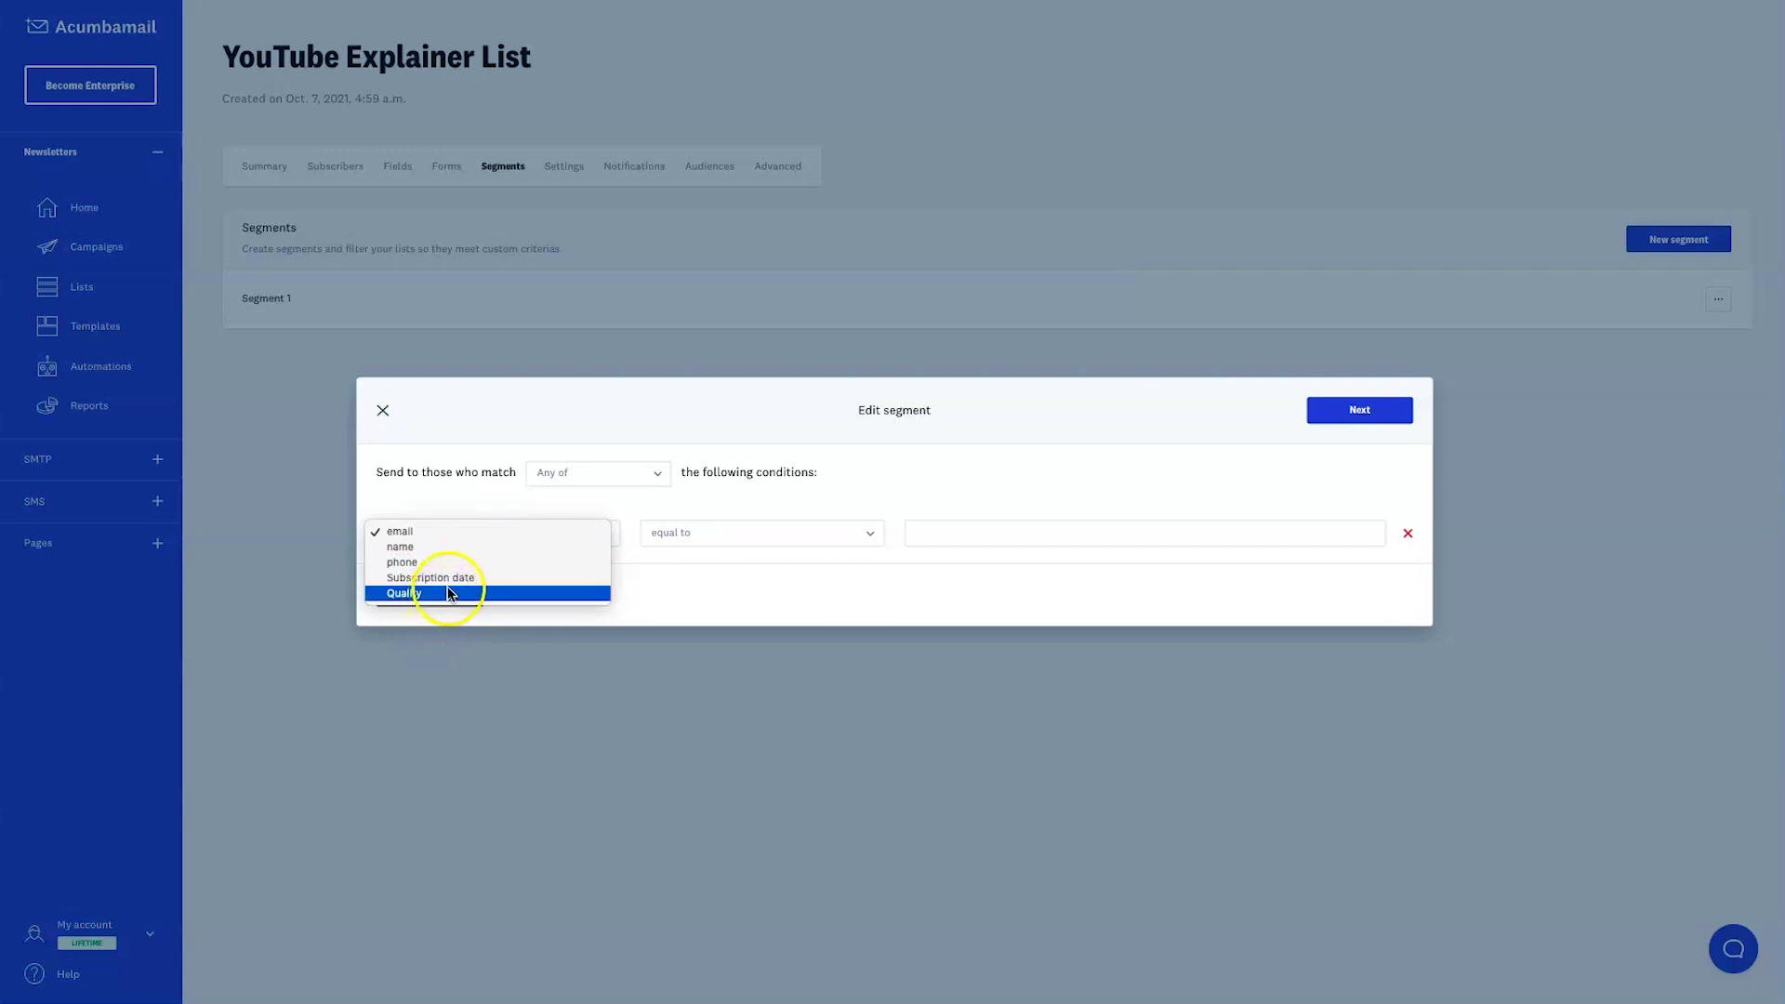
{"action": "left_click", "coordinate": [707, 550]}
{"action": "left_click", "coordinate": [714, 536]}
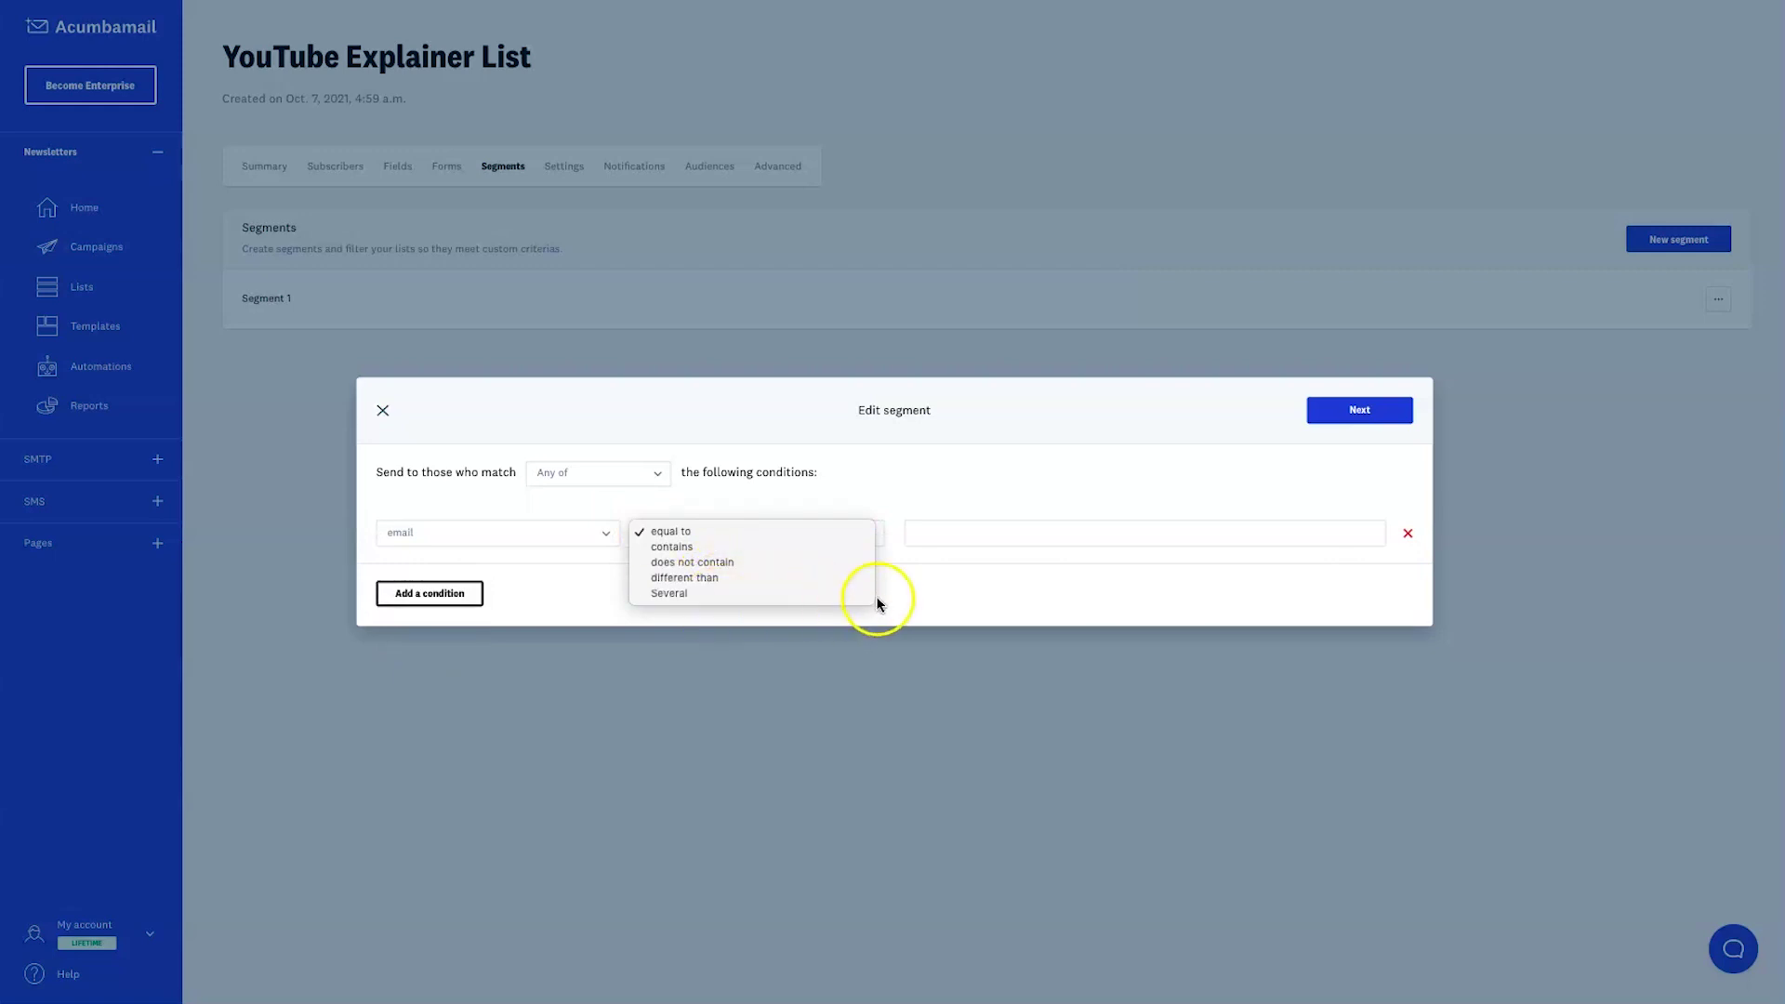
{"action": "left_click", "coordinate": [976, 597]}
{"action": "left_click", "coordinate": [432, 591]}
{"action": "left_click", "coordinate": [455, 621]}
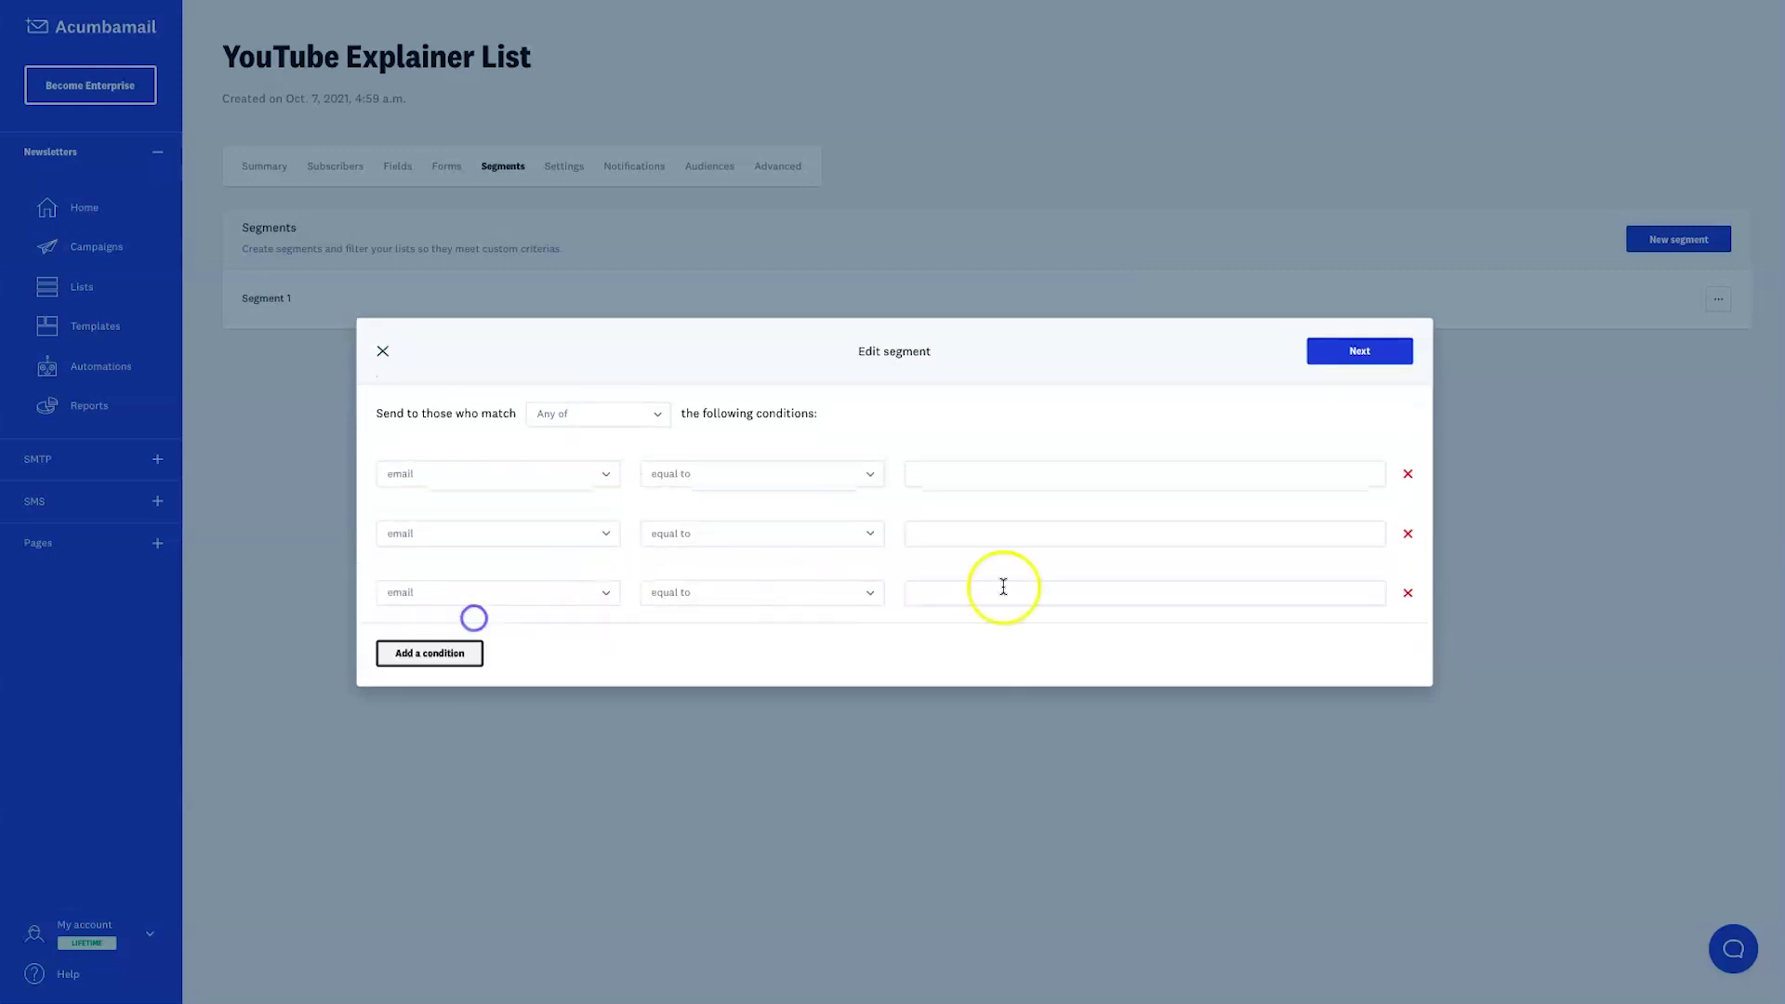
{"action": "left_click", "coordinate": [385, 352]}
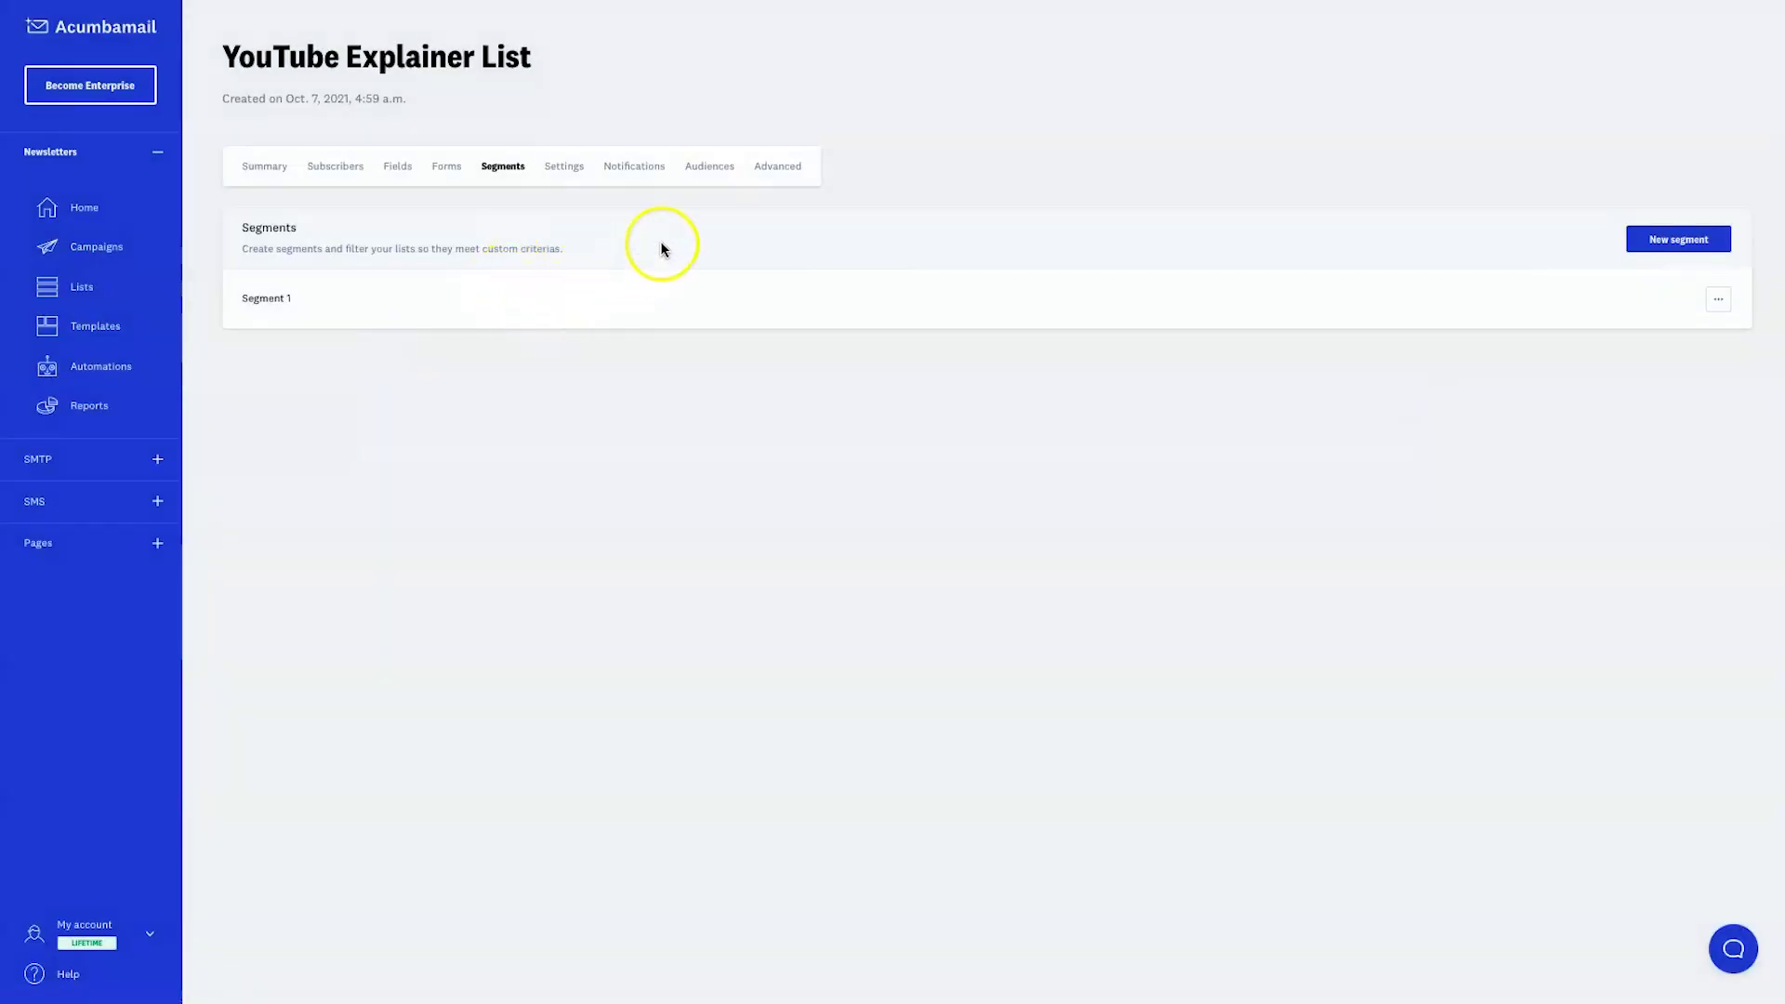
Step: Examine the list's settings, including public name, default sender, company, address, telephone and language
{"action": "left_click", "coordinate": [570, 170]}
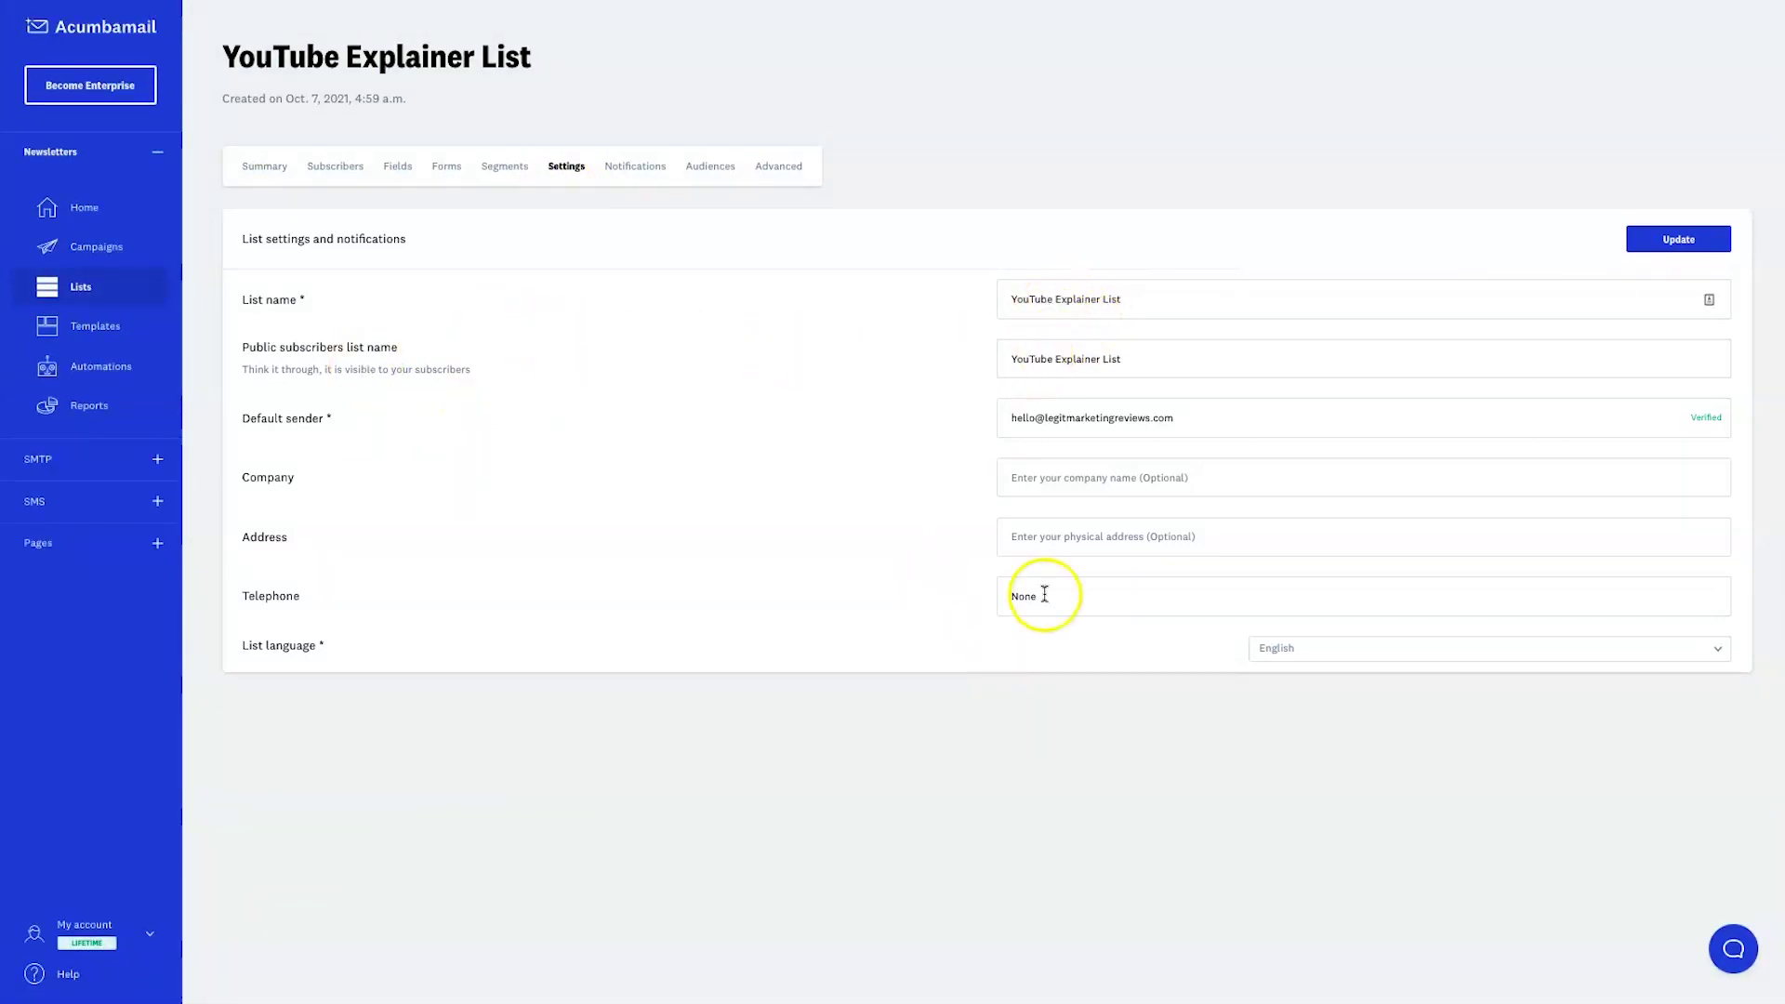
{"action": "left_click_drag", "start_coordinate": [244, 333], "coordinate": [612, 464]}
{"action": "left_click", "coordinate": [499, 349]}
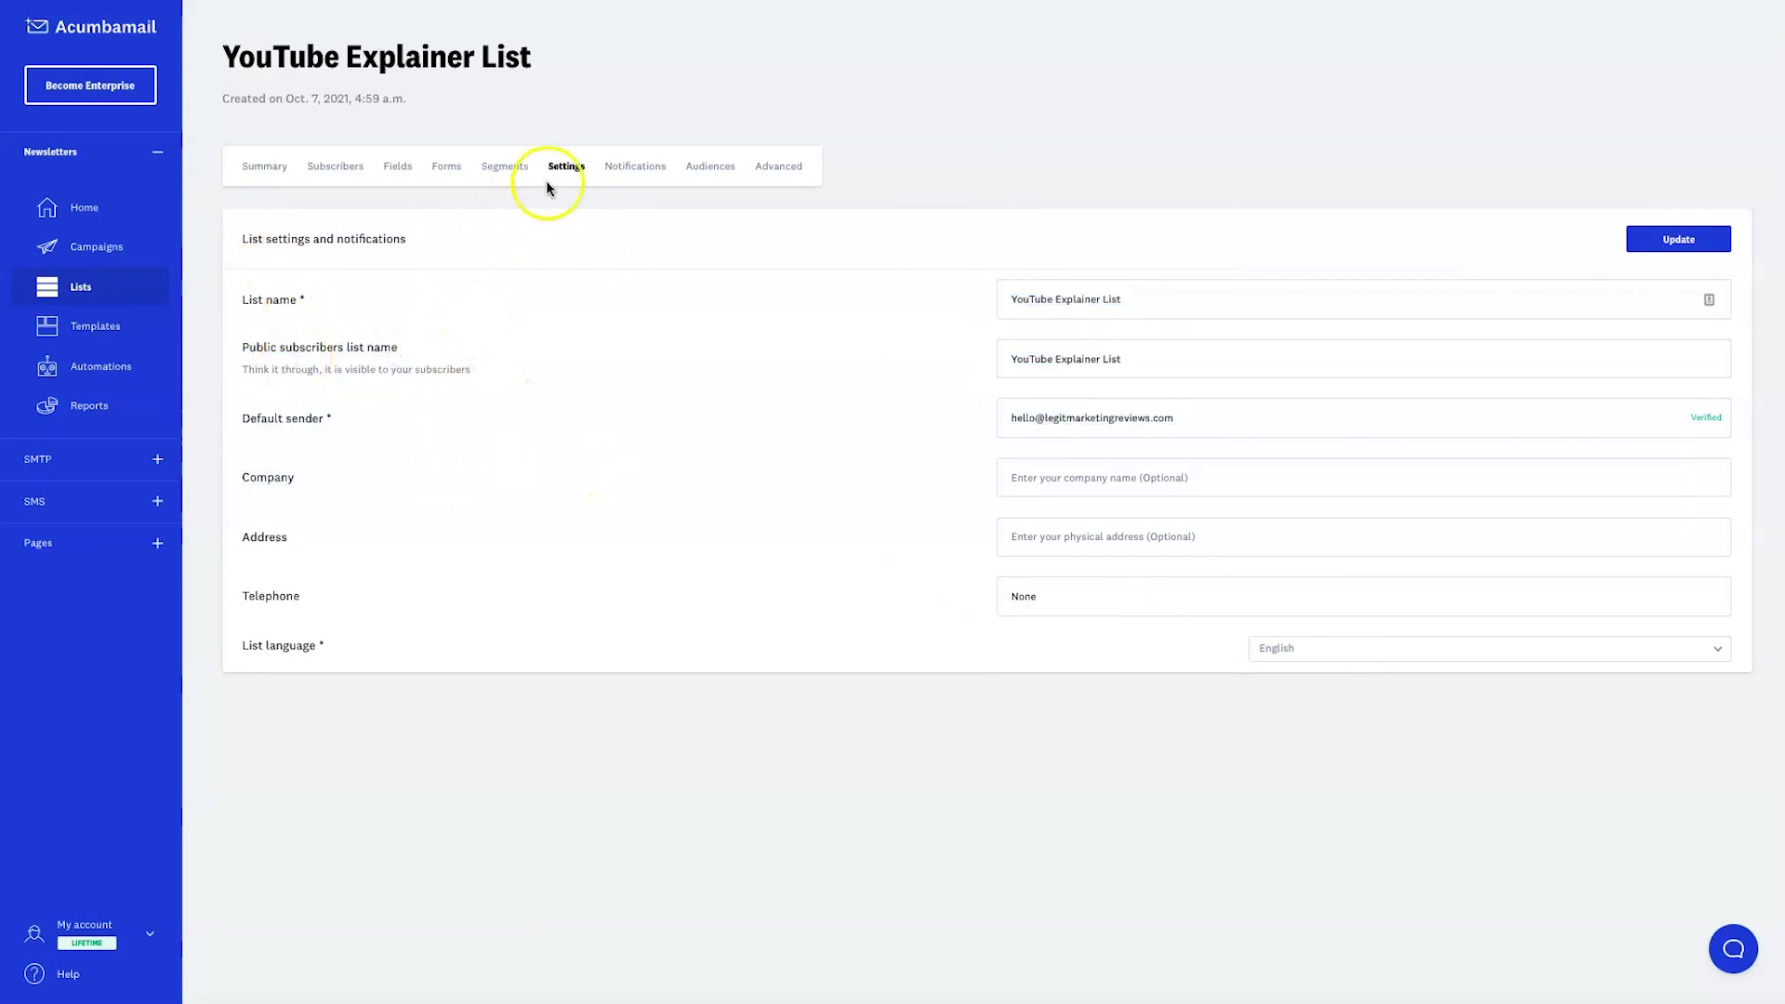
{"action": "left_click_drag", "start_coordinate": [247, 497], "coordinate": [372, 567]}
{"action": "left_click", "coordinate": [372, 564]}
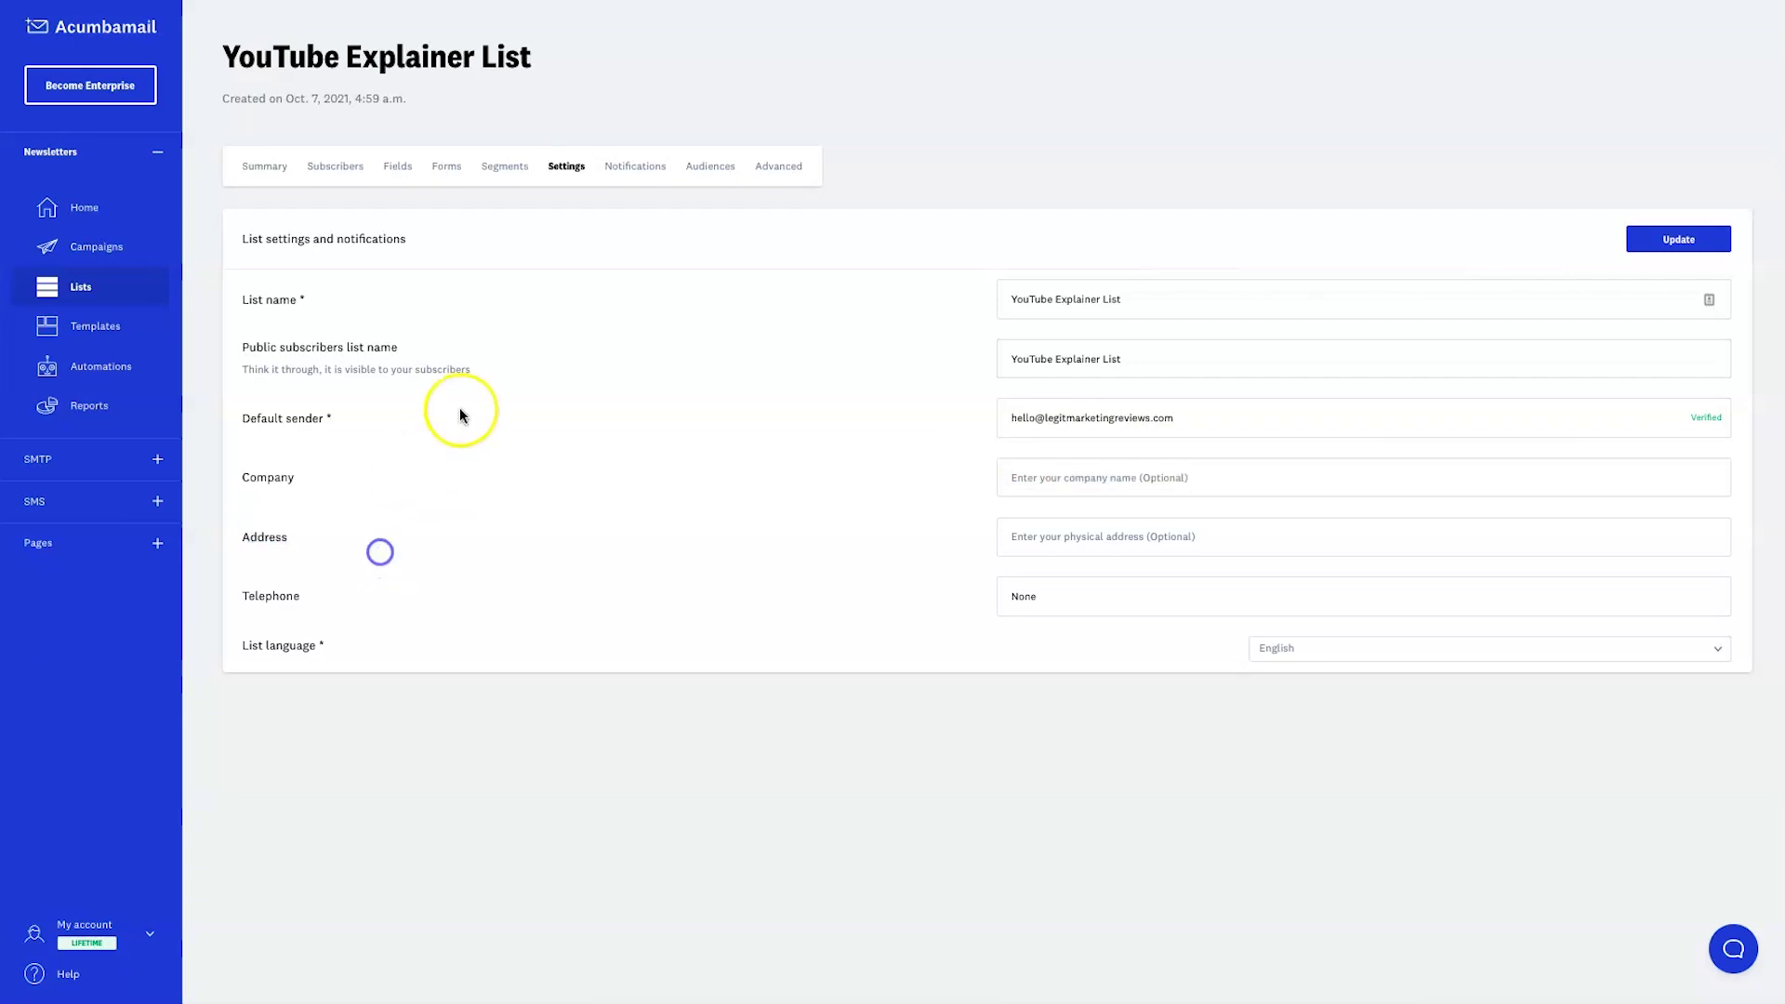
Step: Review the list's notification previews for the confirmation and unsubscription pages, and view the new subscriber notification option
{"action": "left_click", "coordinate": [624, 168]}
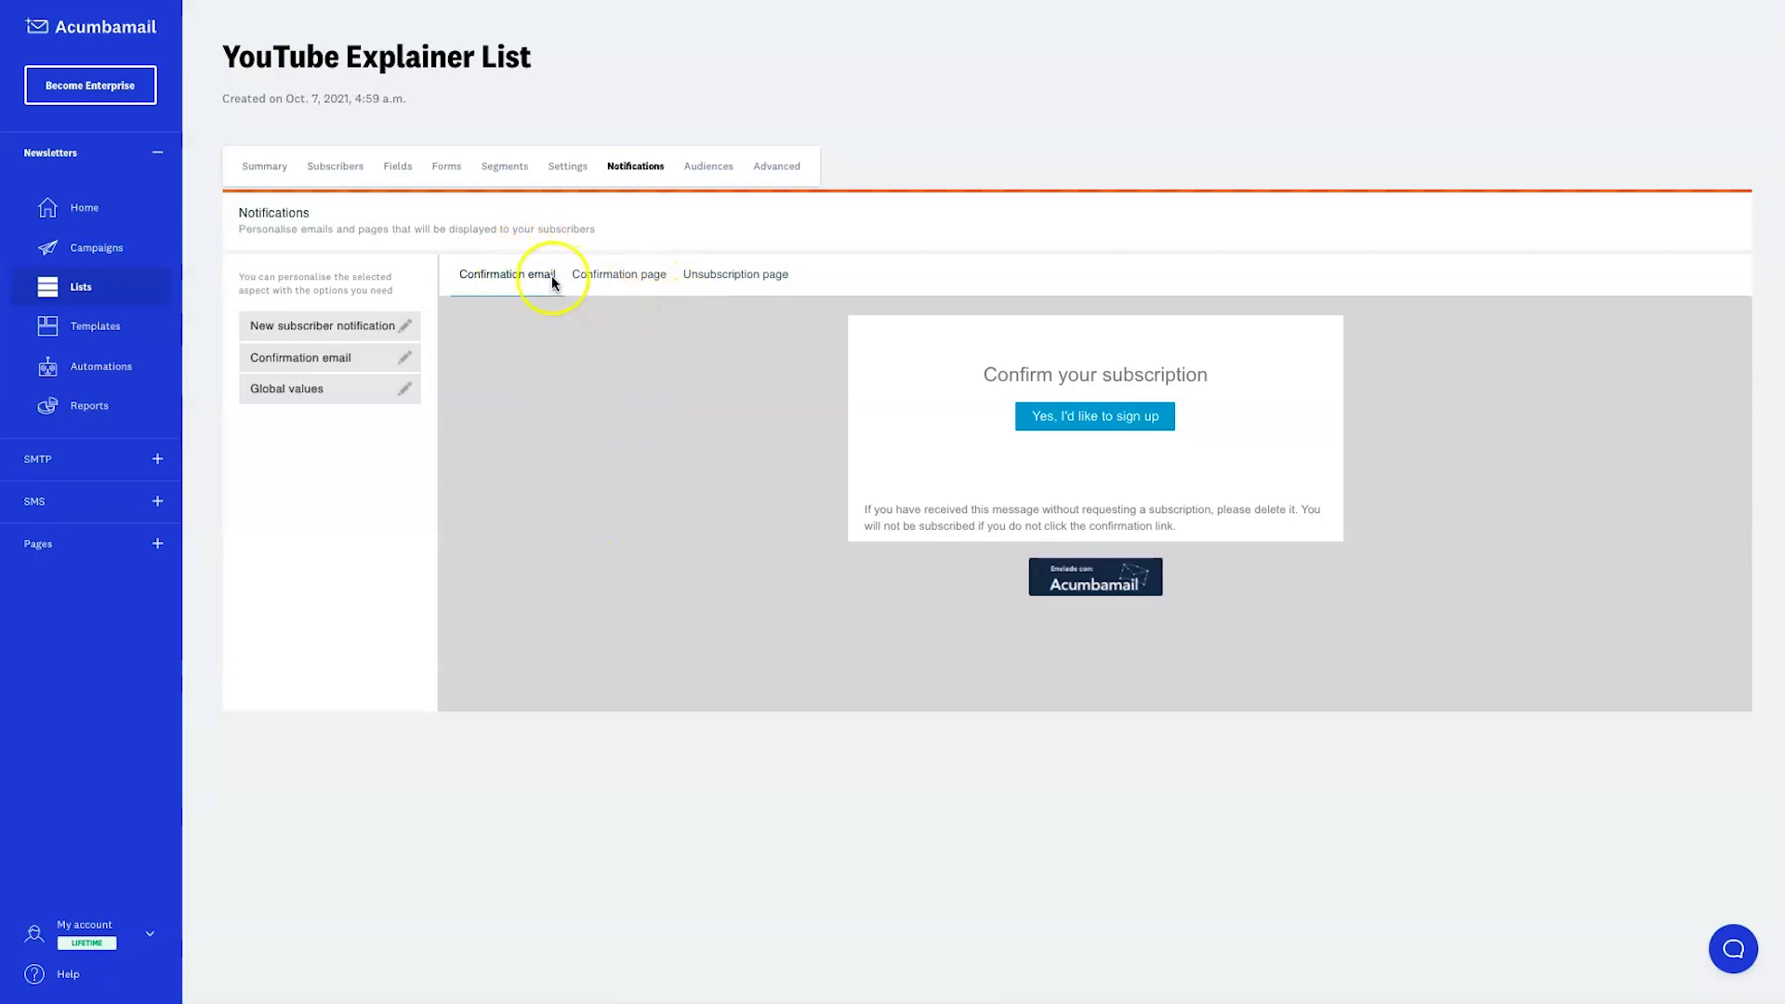
{"action": "left_click", "coordinate": [613, 283]}
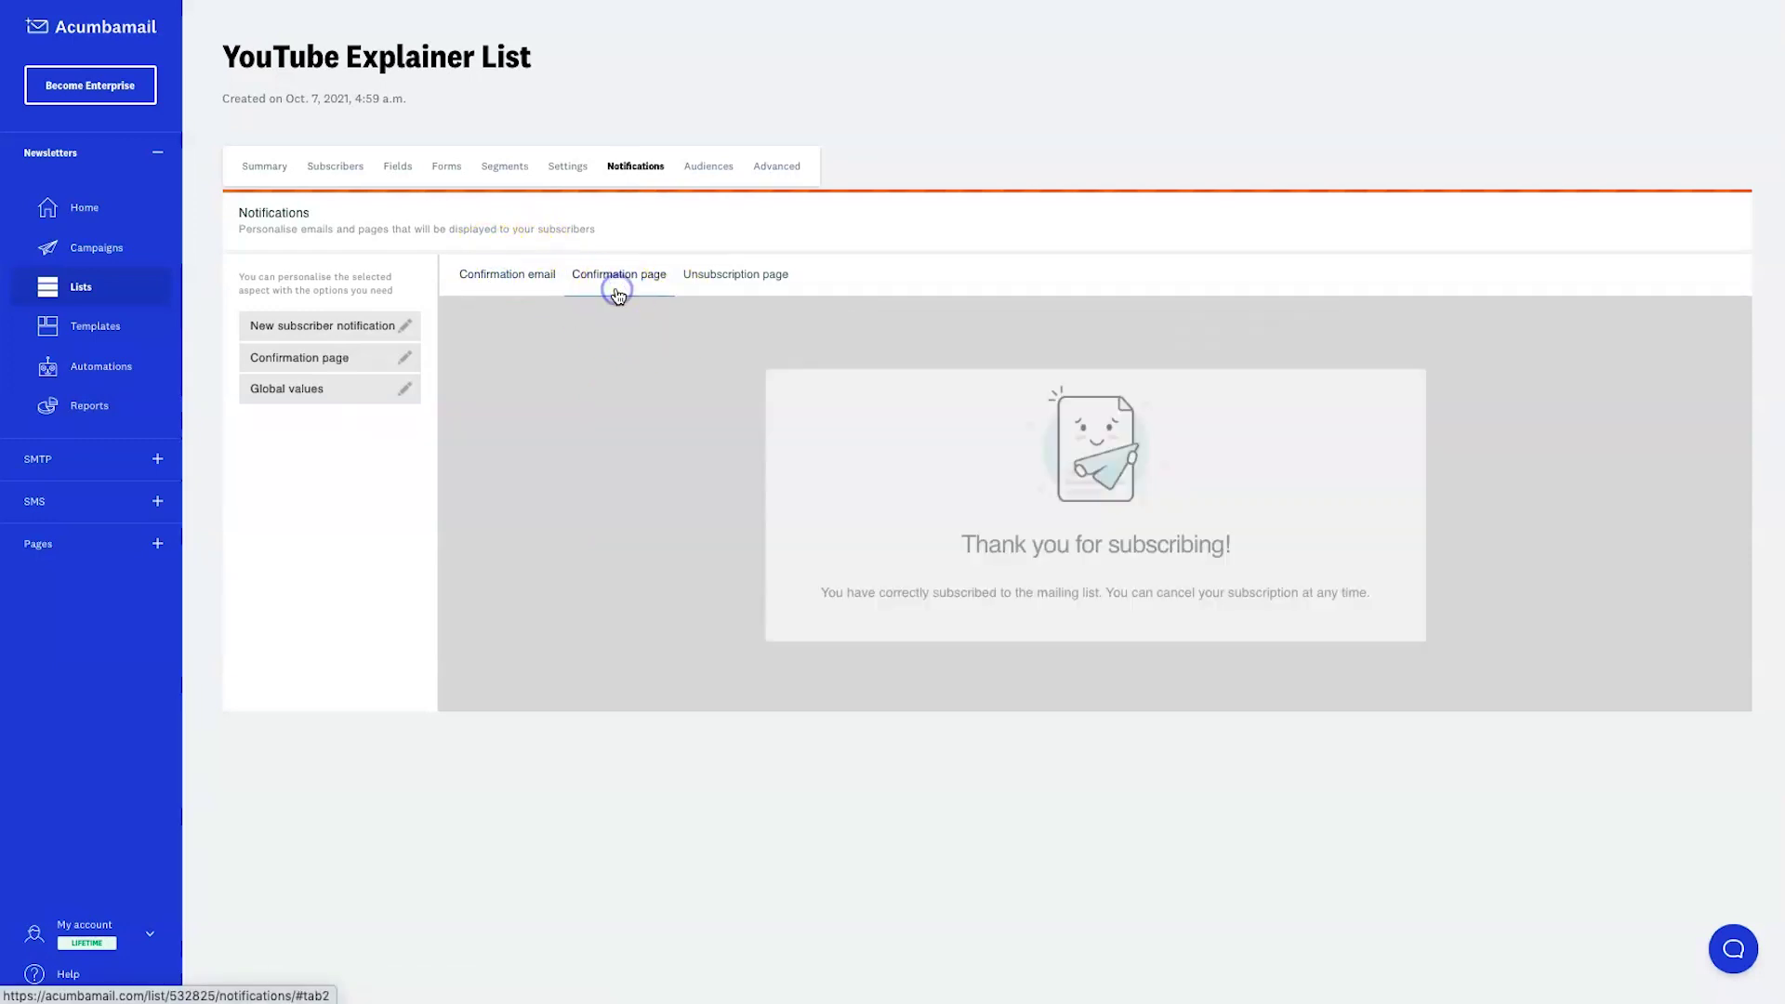
{"action": "left_click", "coordinate": [713, 286]}
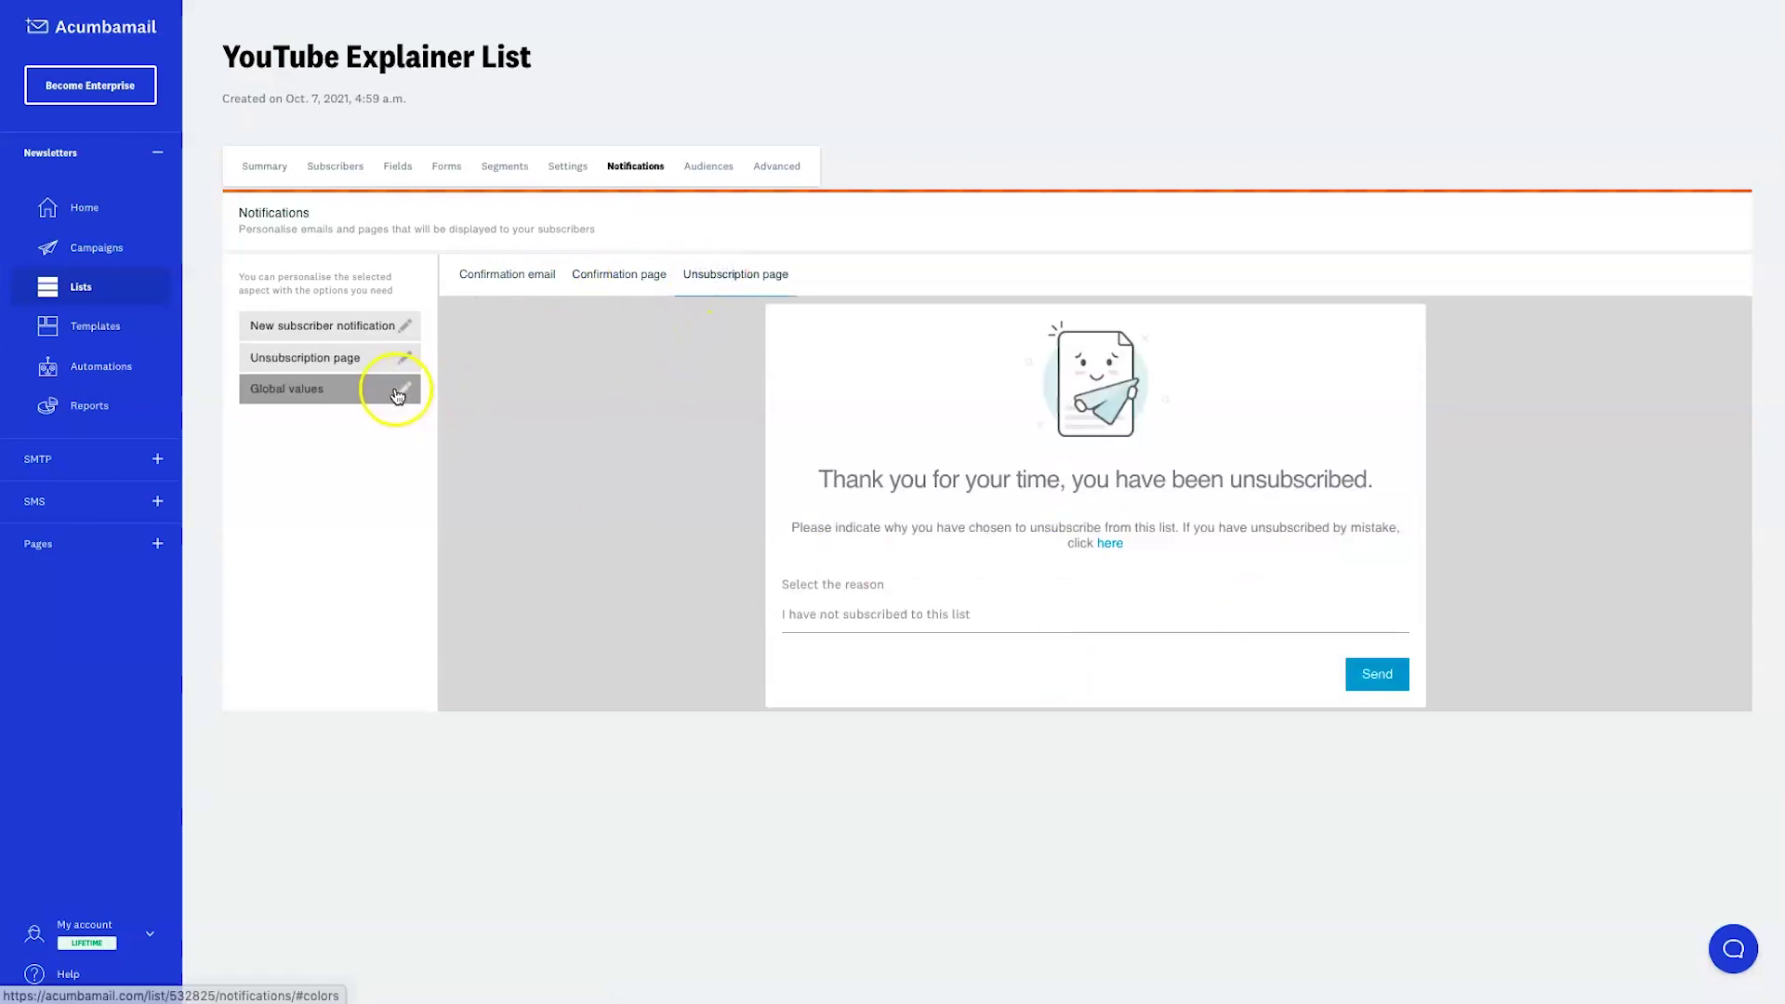
{"action": "left_click", "coordinate": [402, 326]}
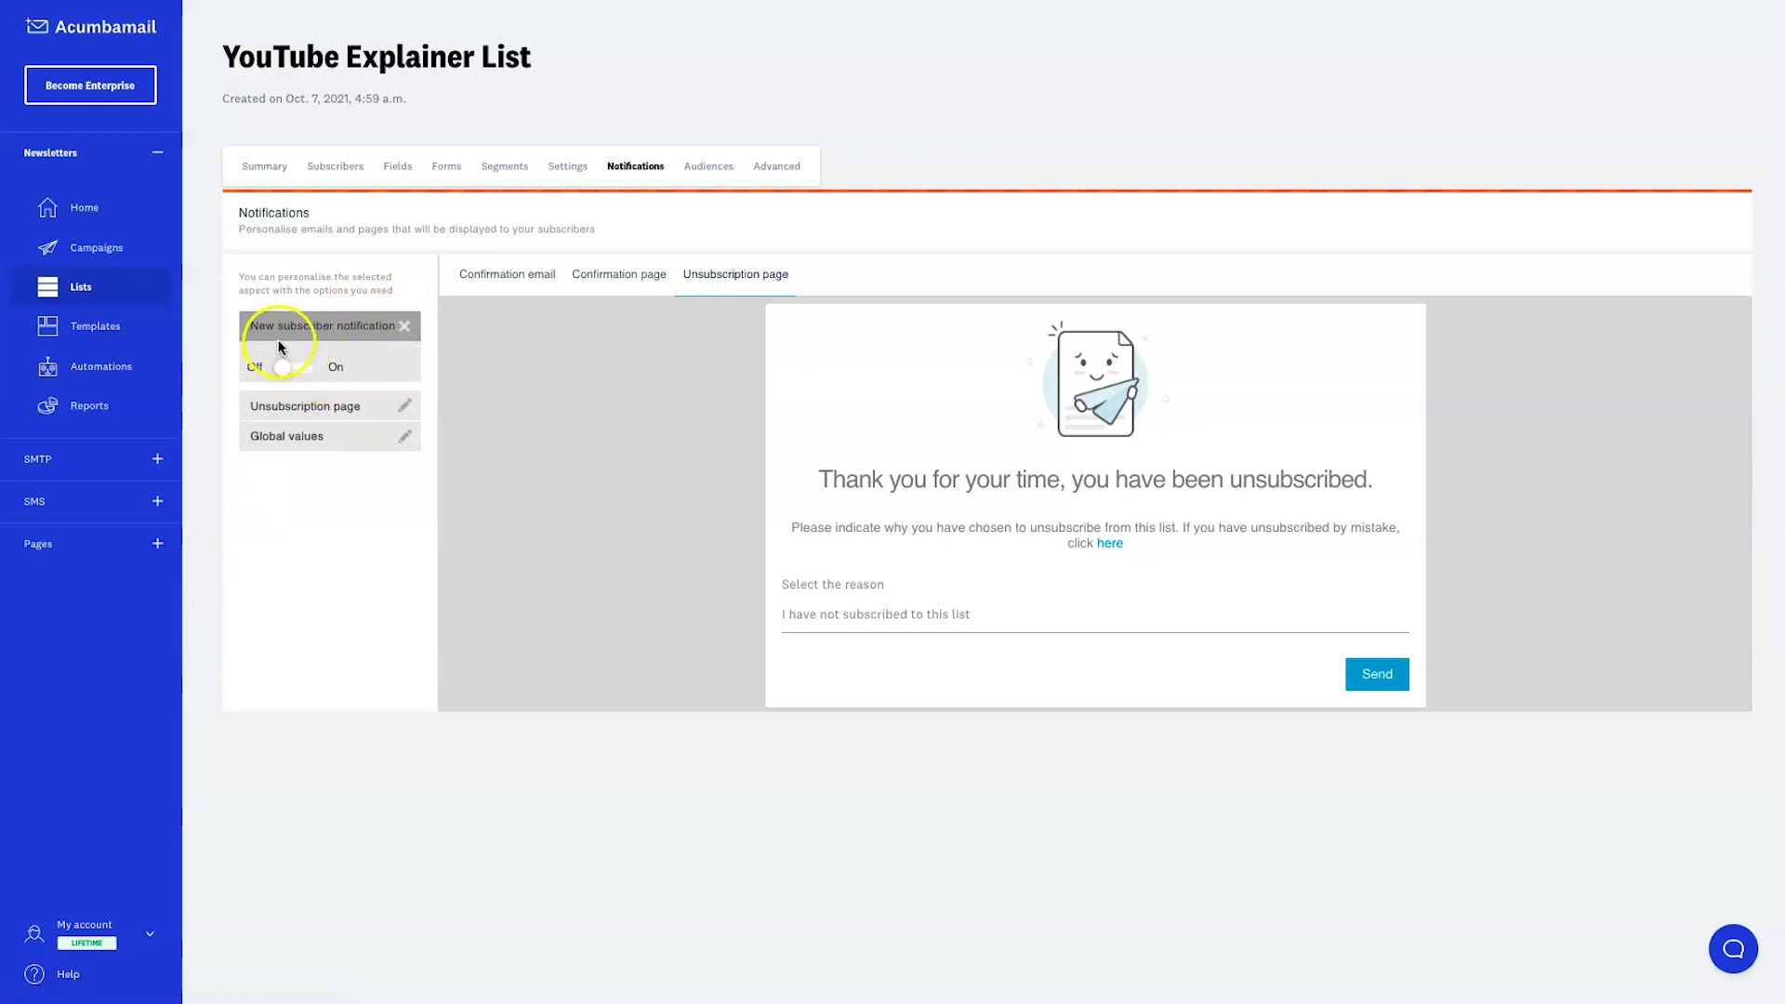
{"action": "left_click", "coordinate": [404, 326]}
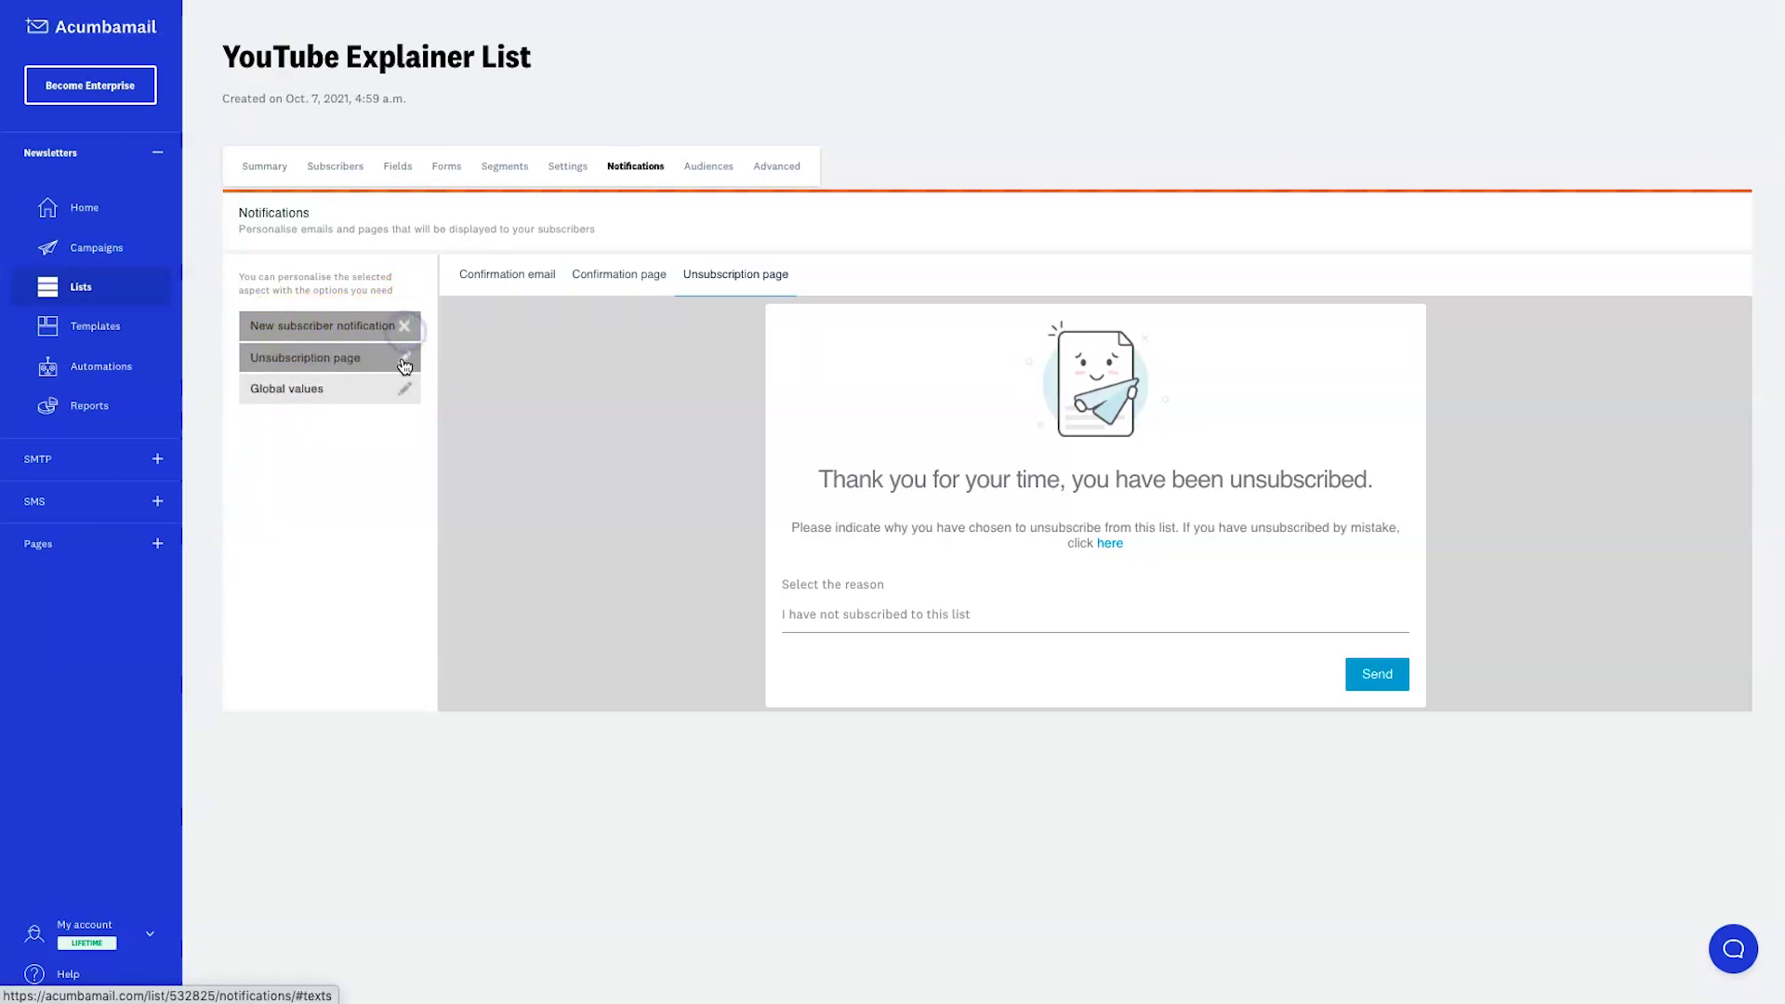
Step: Try out a test edit of the unsubscription page's title by inserting "dfg" and removing it again
{"action": "left_click", "coordinate": [404, 358]}
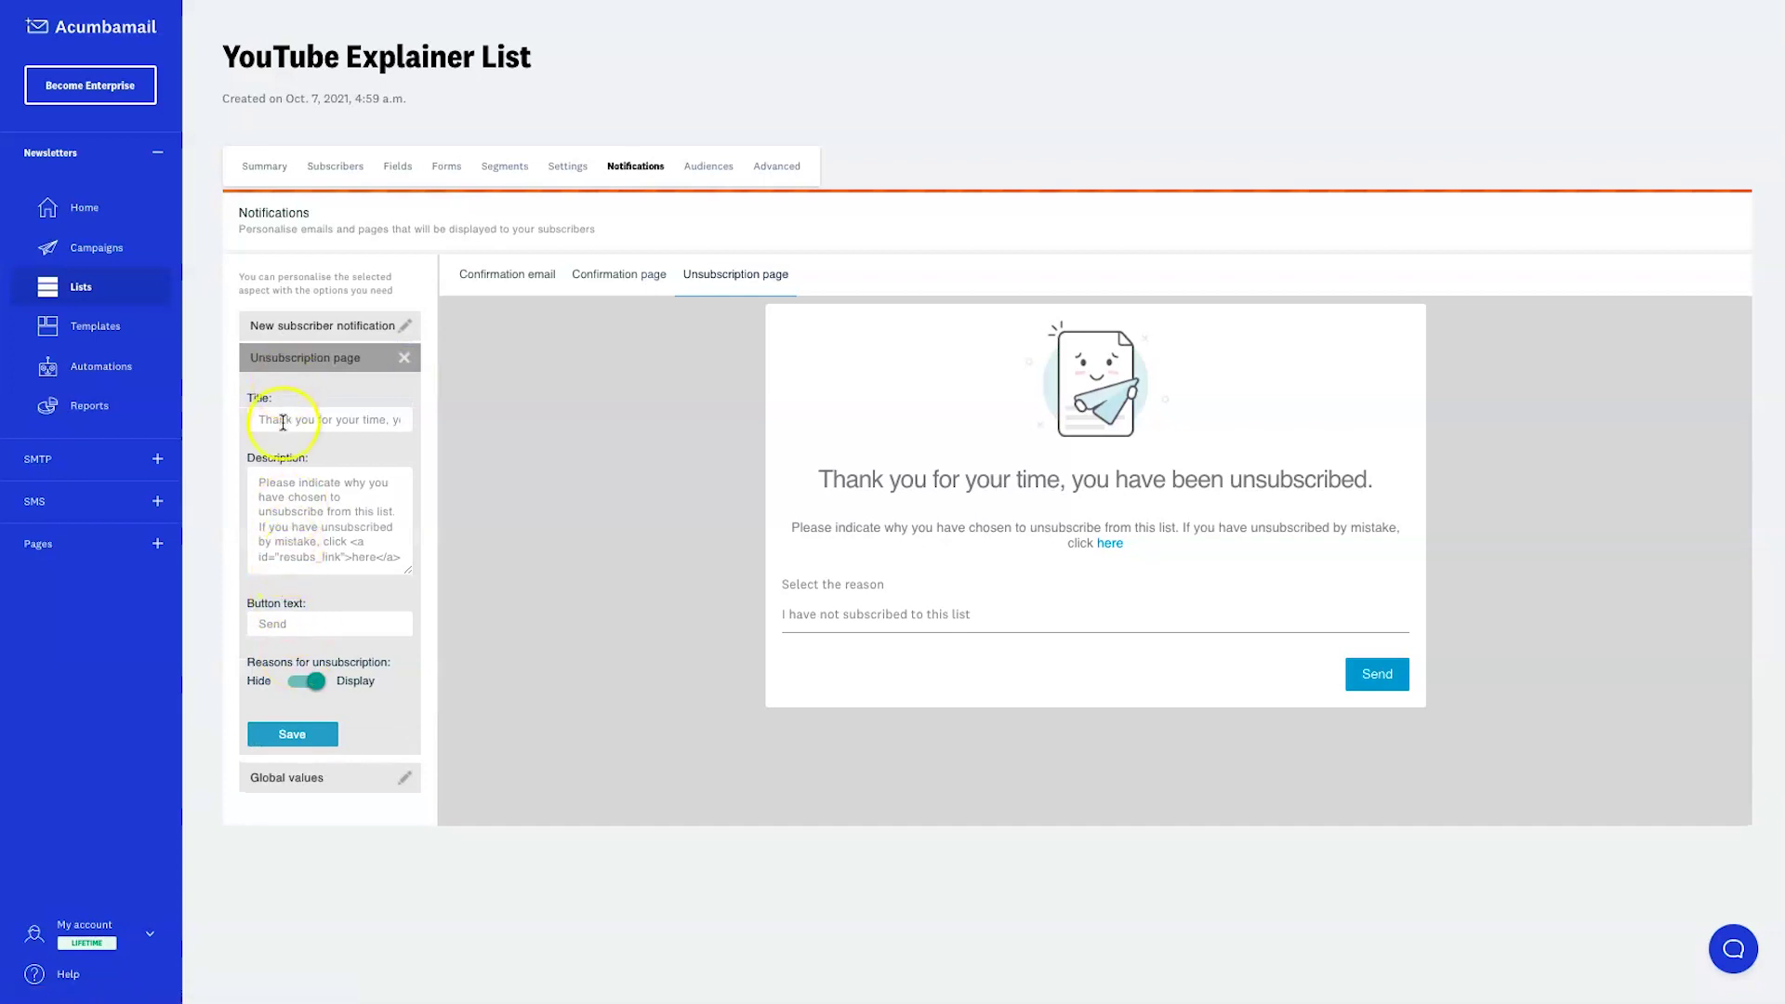
{"action": "type", "text": "dfg"}
{"action": "key", "text": "BackSpace"}
{"action": "key", "text": "BackSpace"}
{"action": "key", "text": "BackSpace"}
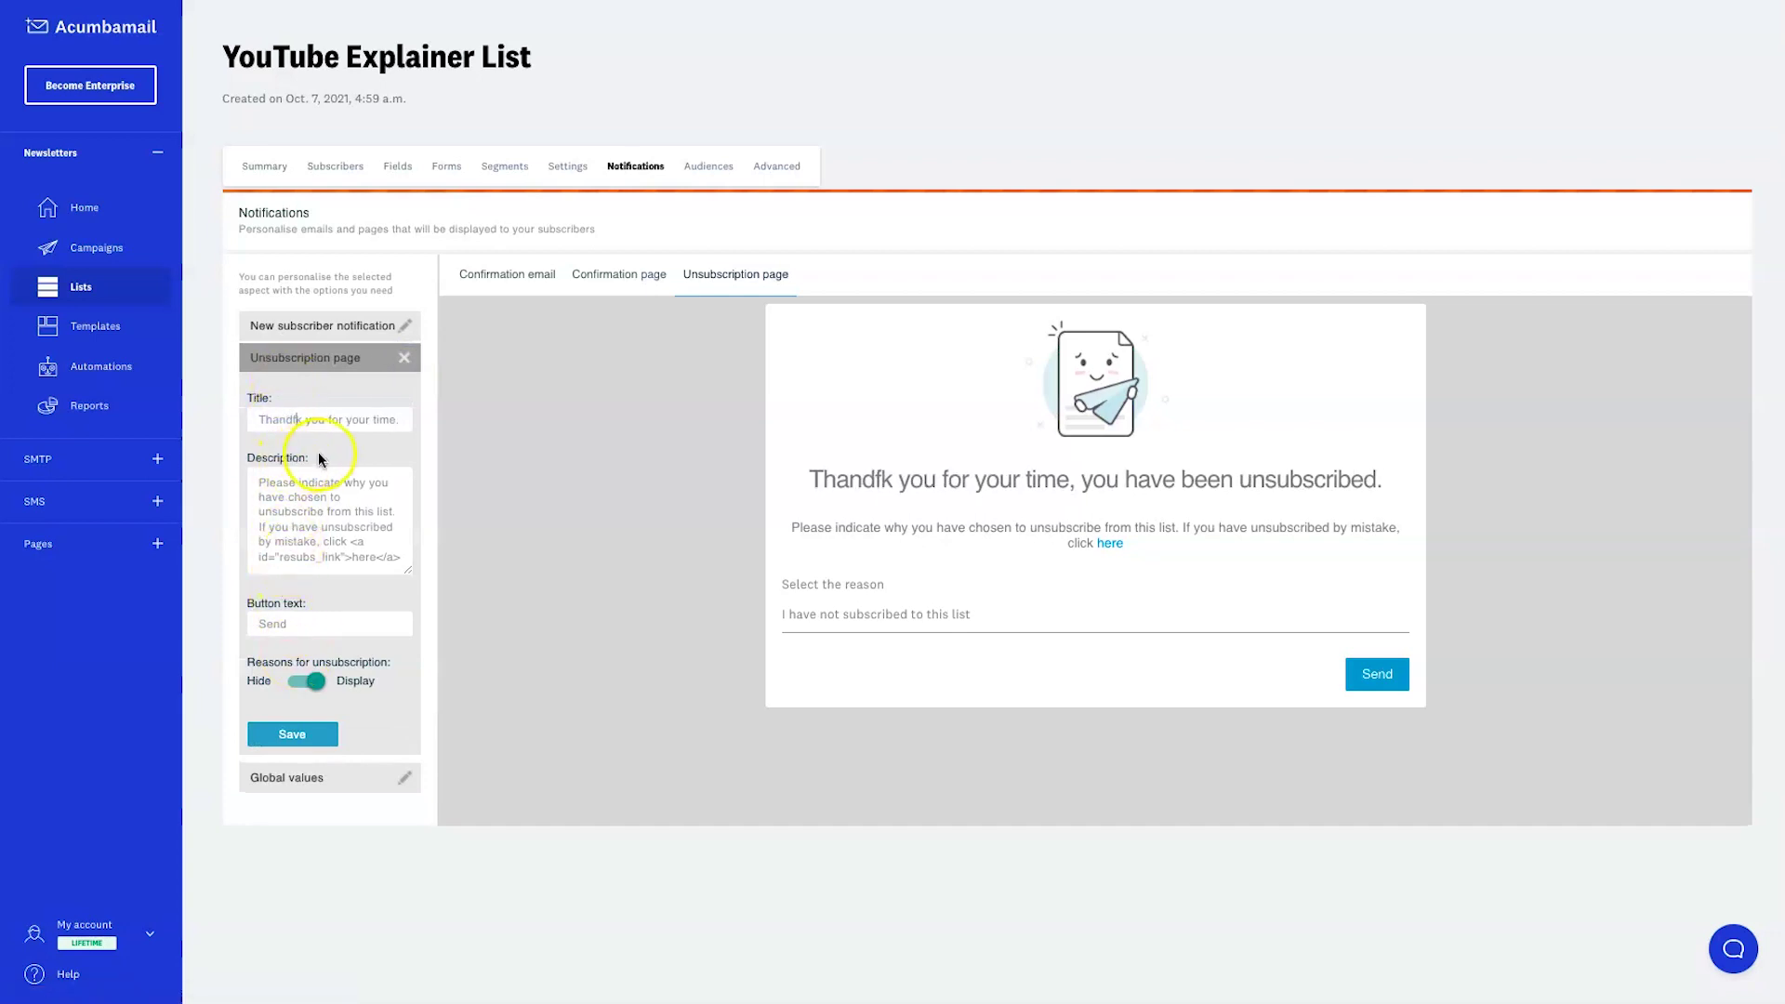
Step: Examine the confirmation email's preview and text options, along with the global logo and colour values
{"action": "left_click", "coordinate": [511, 272]}
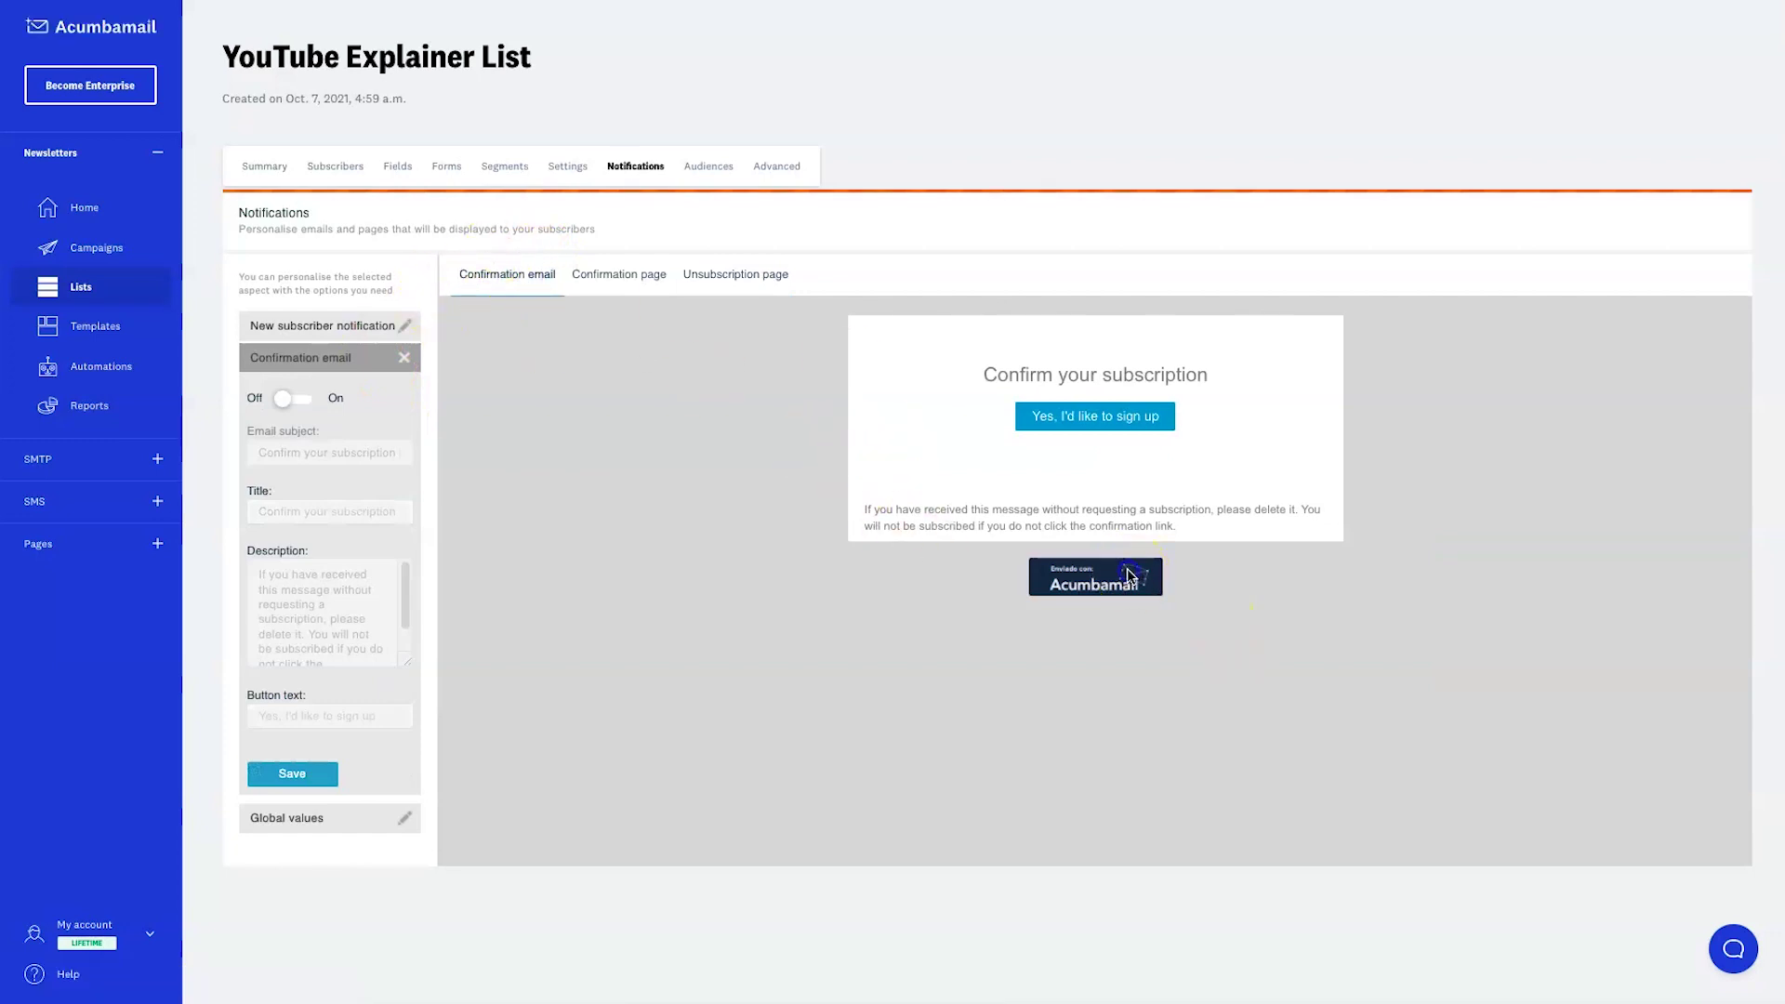
{"action": "left_click", "coordinate": [1078, 578]}
{"action": "scroll", "coordinate": [1076, 580], "scroll_direction": "down", "scroll_amount": 2}
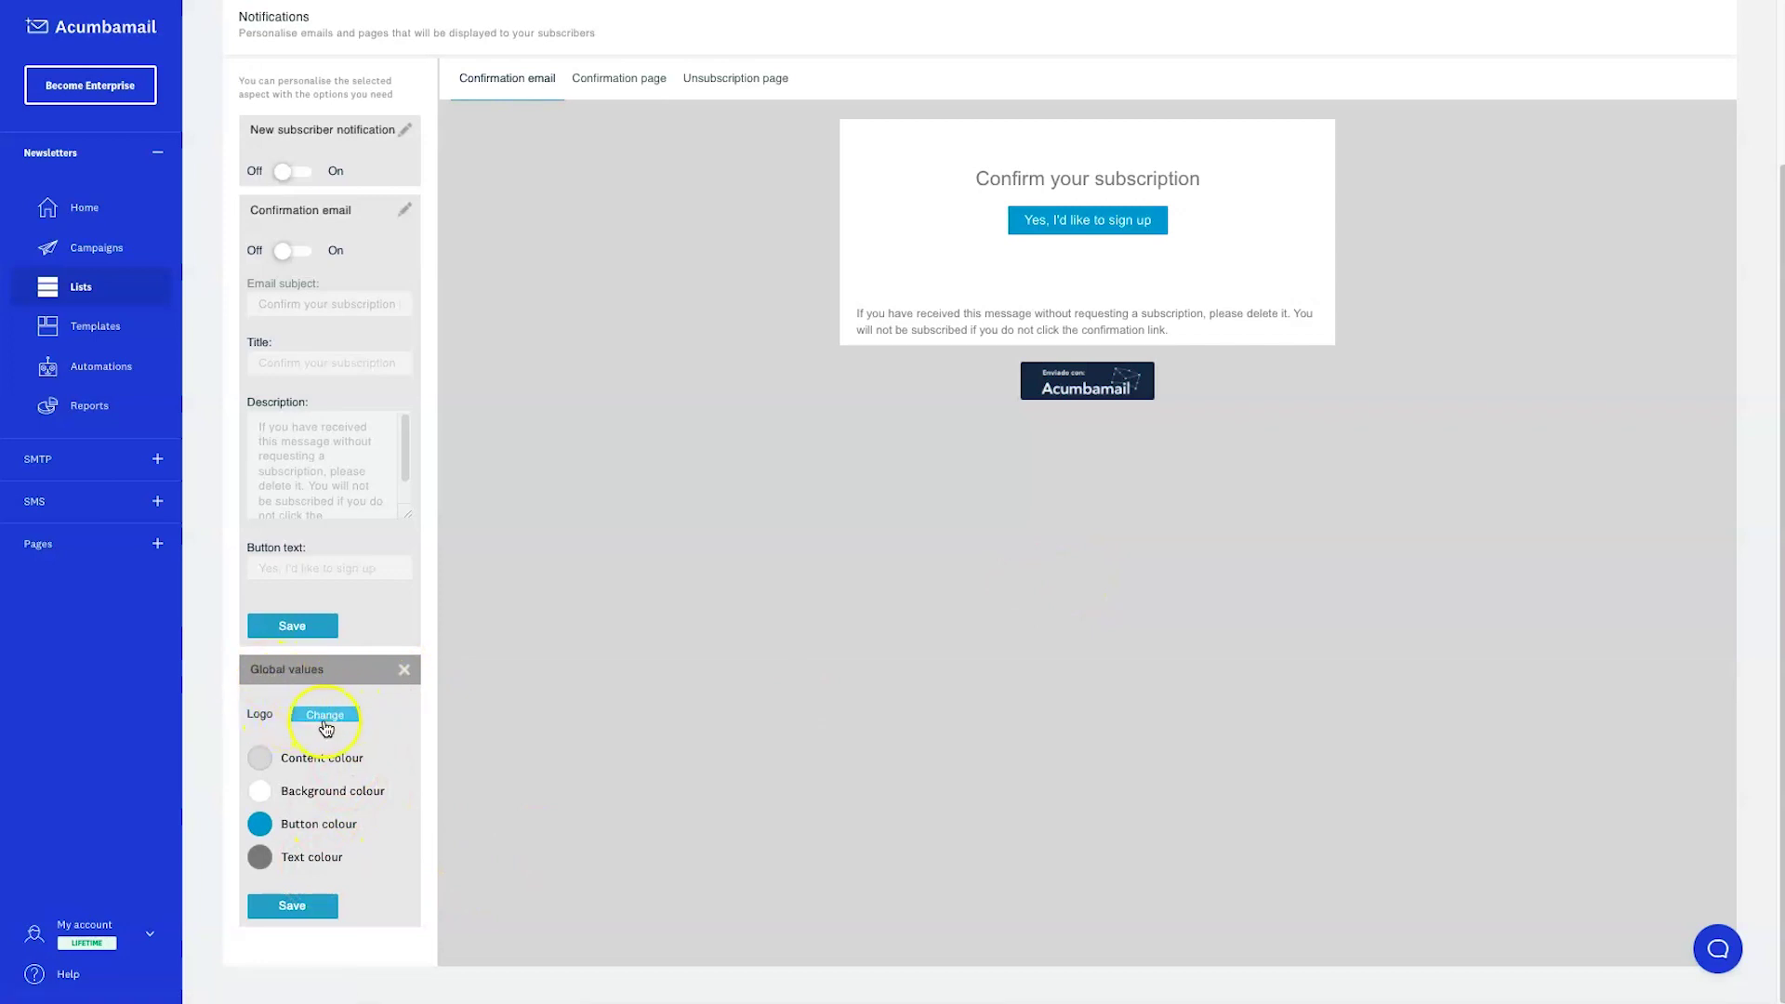
{"action": "scroll", "coordinate": [1062, 426], "scroll_direction": "up", "scroll_amount": 2}
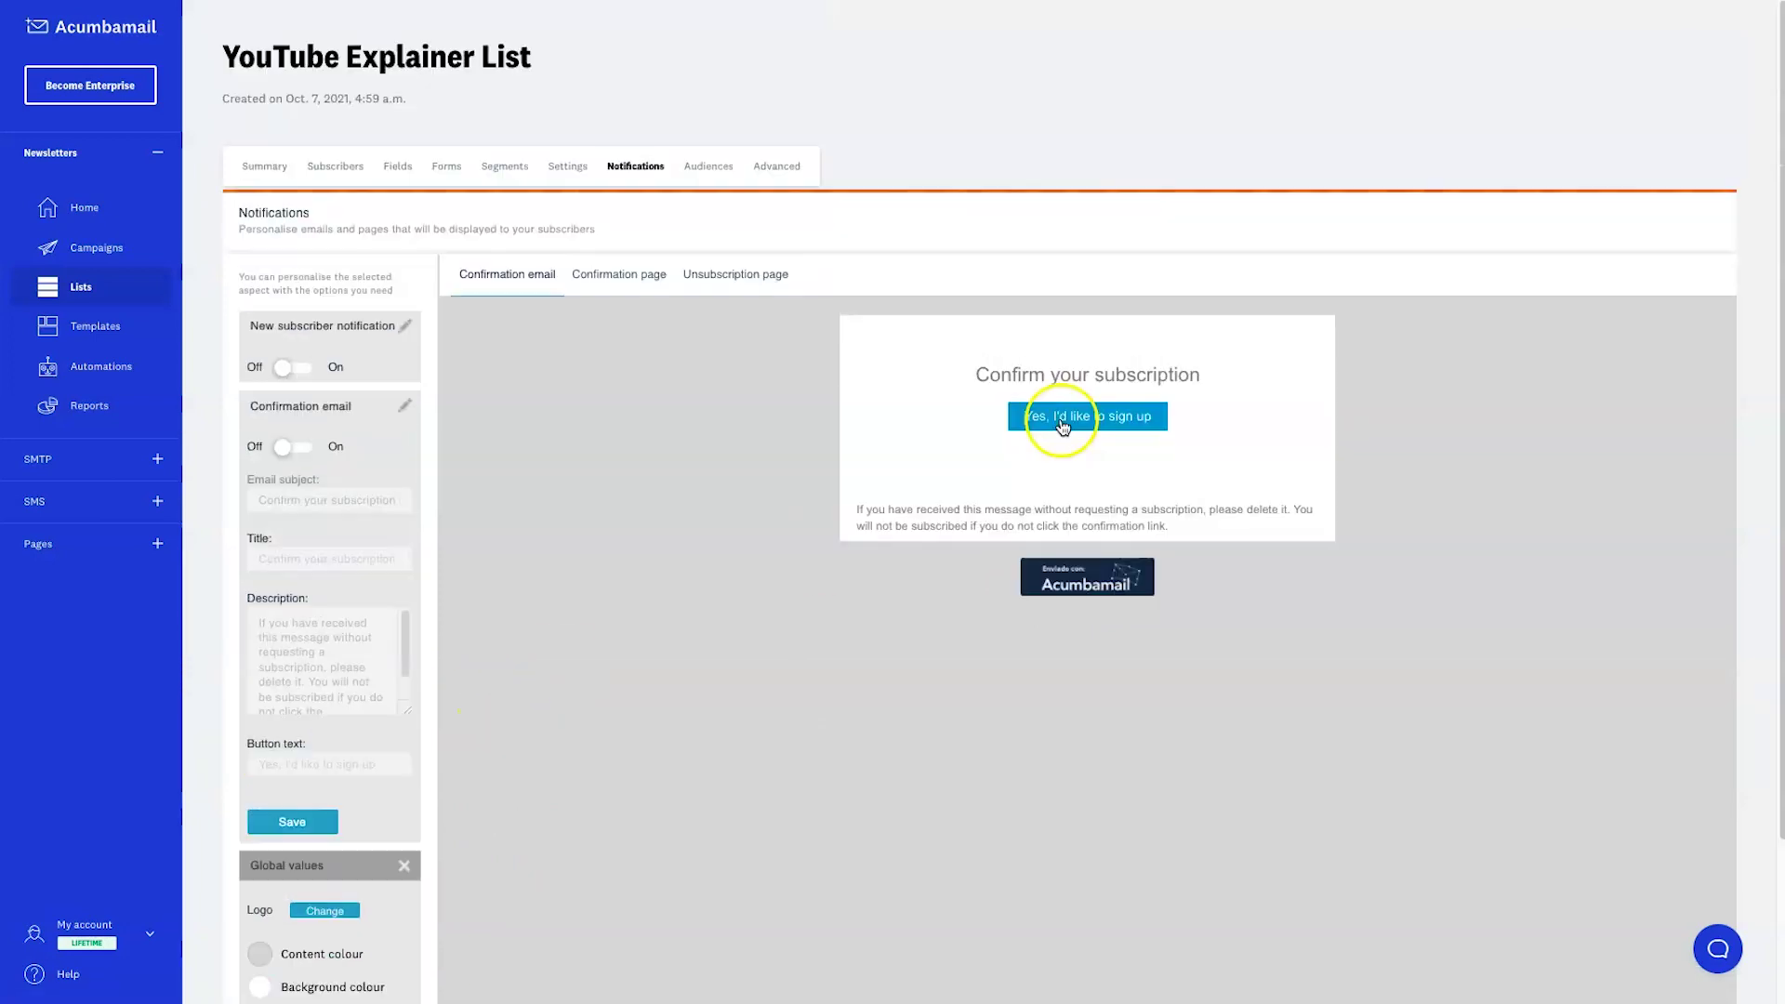
Step: Review the list's Facebook audiences page and its description of adding subscriber emails to ad audiences
{"action": "left_click", "coordinate": [718, 169]}
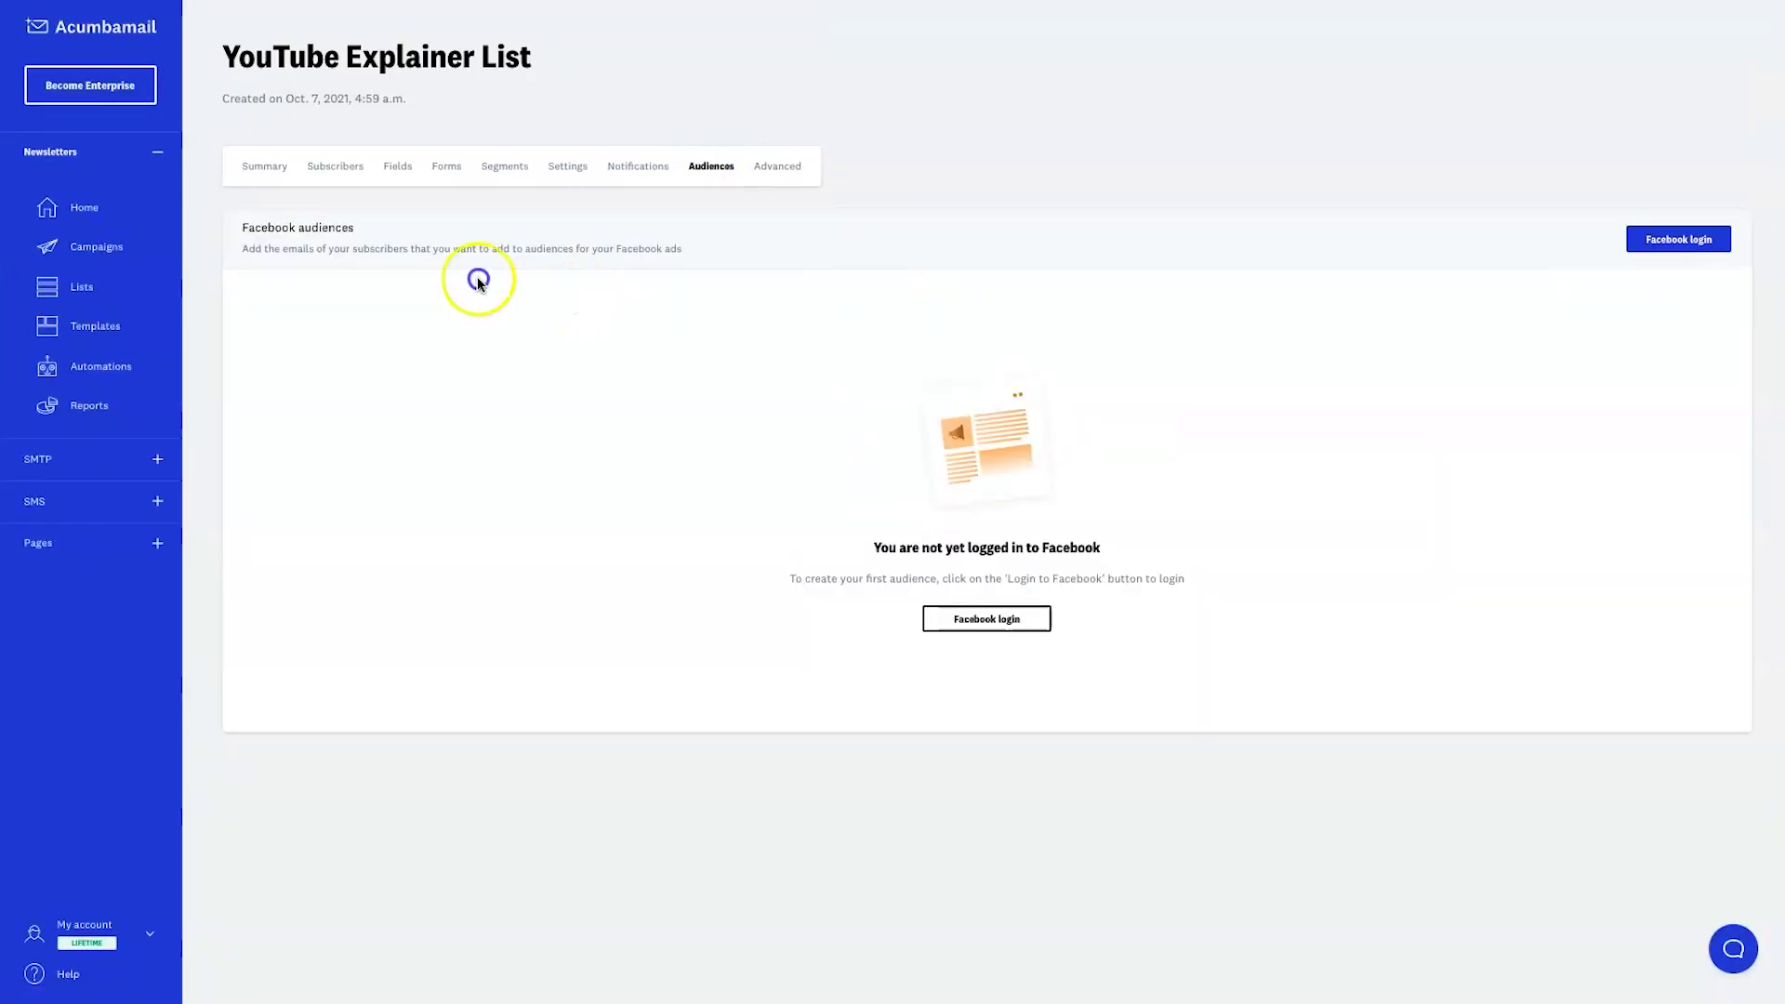
{"action": "left_click_drag", "start_coordinate": [477, 279], "coordinate": [629, 264]}
{"action": "left_click", "coordinate": [273, 255]}
{"action": "left_click", "coordinate": [658, 257]}
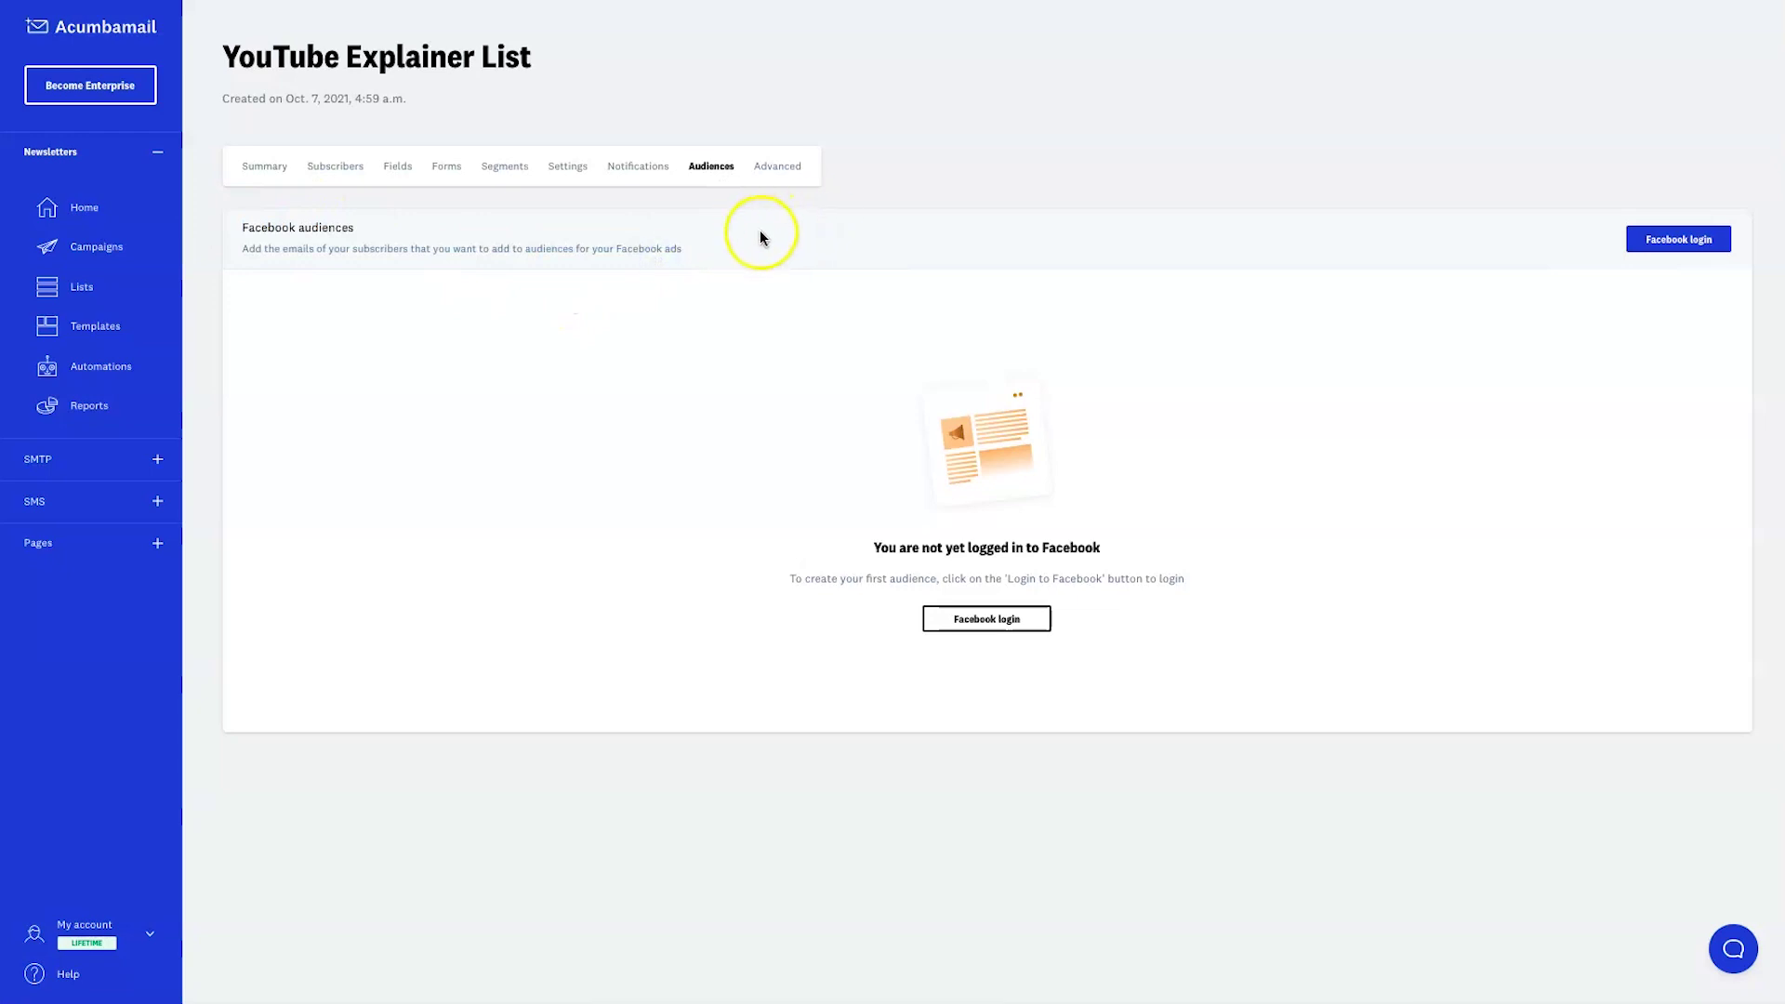
{"action": "right_click", "coordinate": [740, 243]}
Step: Open the list's advanced options and check the Pro plan's "Automatic list clear" feature on the pricing page
{"action": "left_click", "coordinate": [773, 165]}
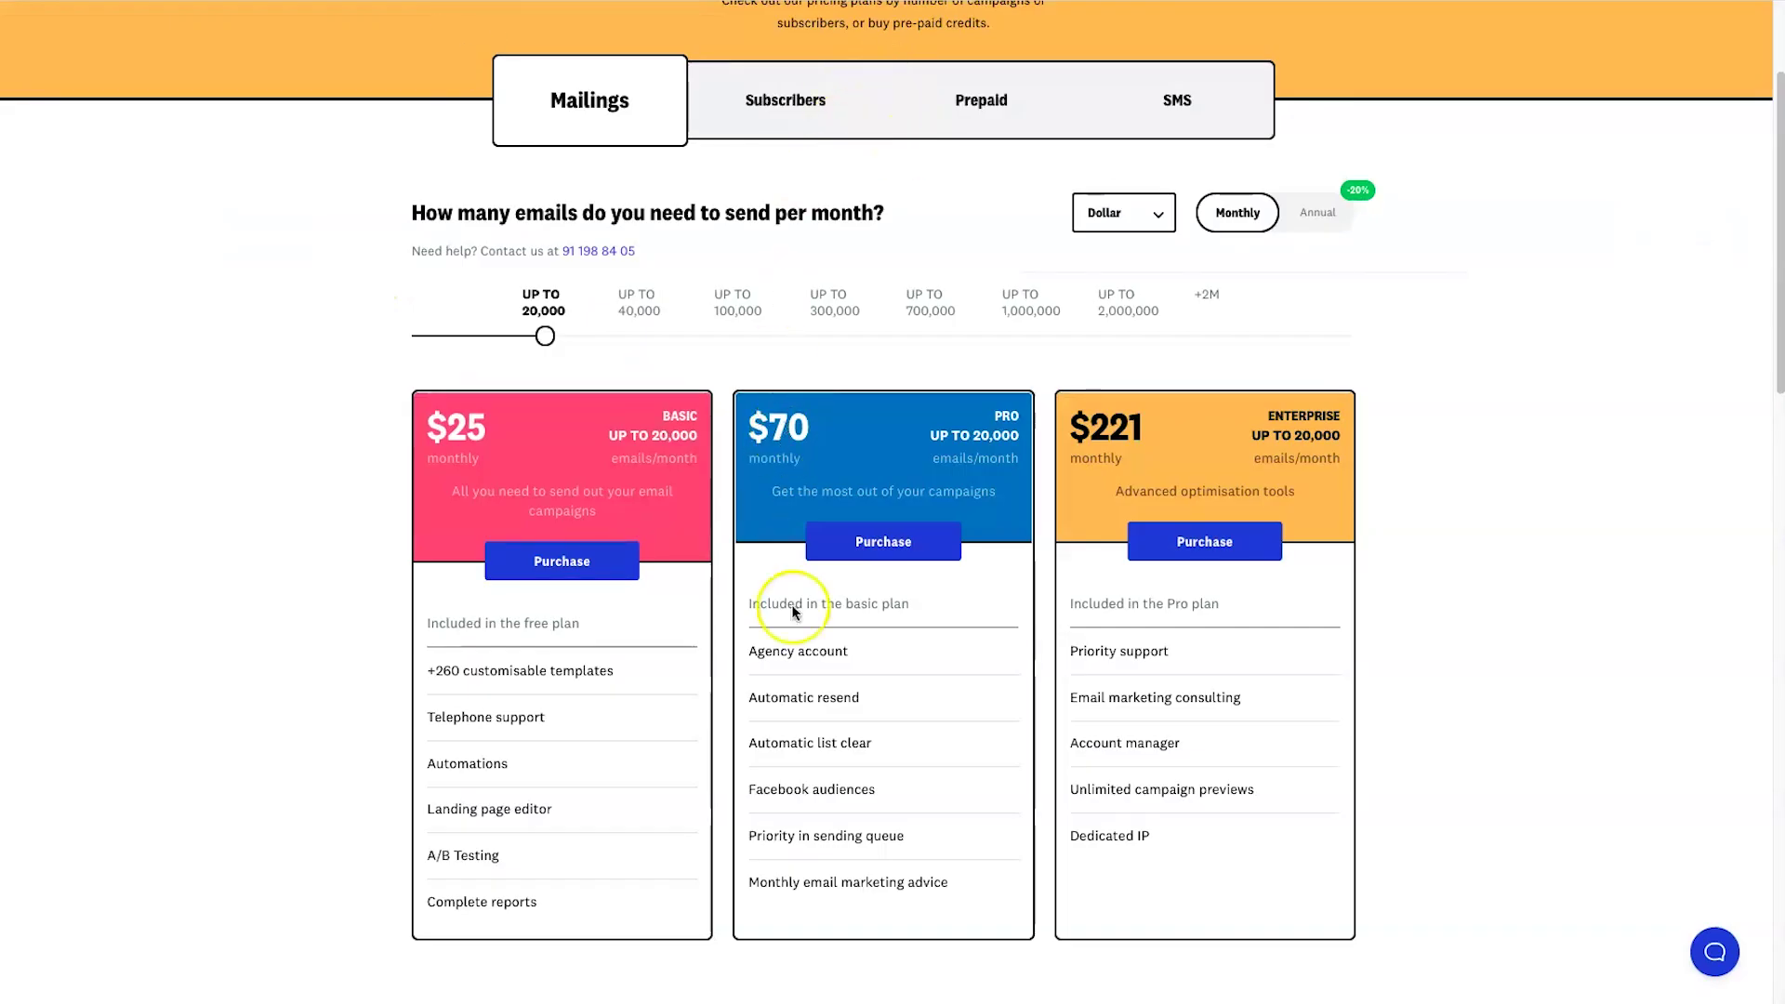
{"action": "left_click_drag", "start_coordinate": [748, 743], "coordinate": [855, 744]}
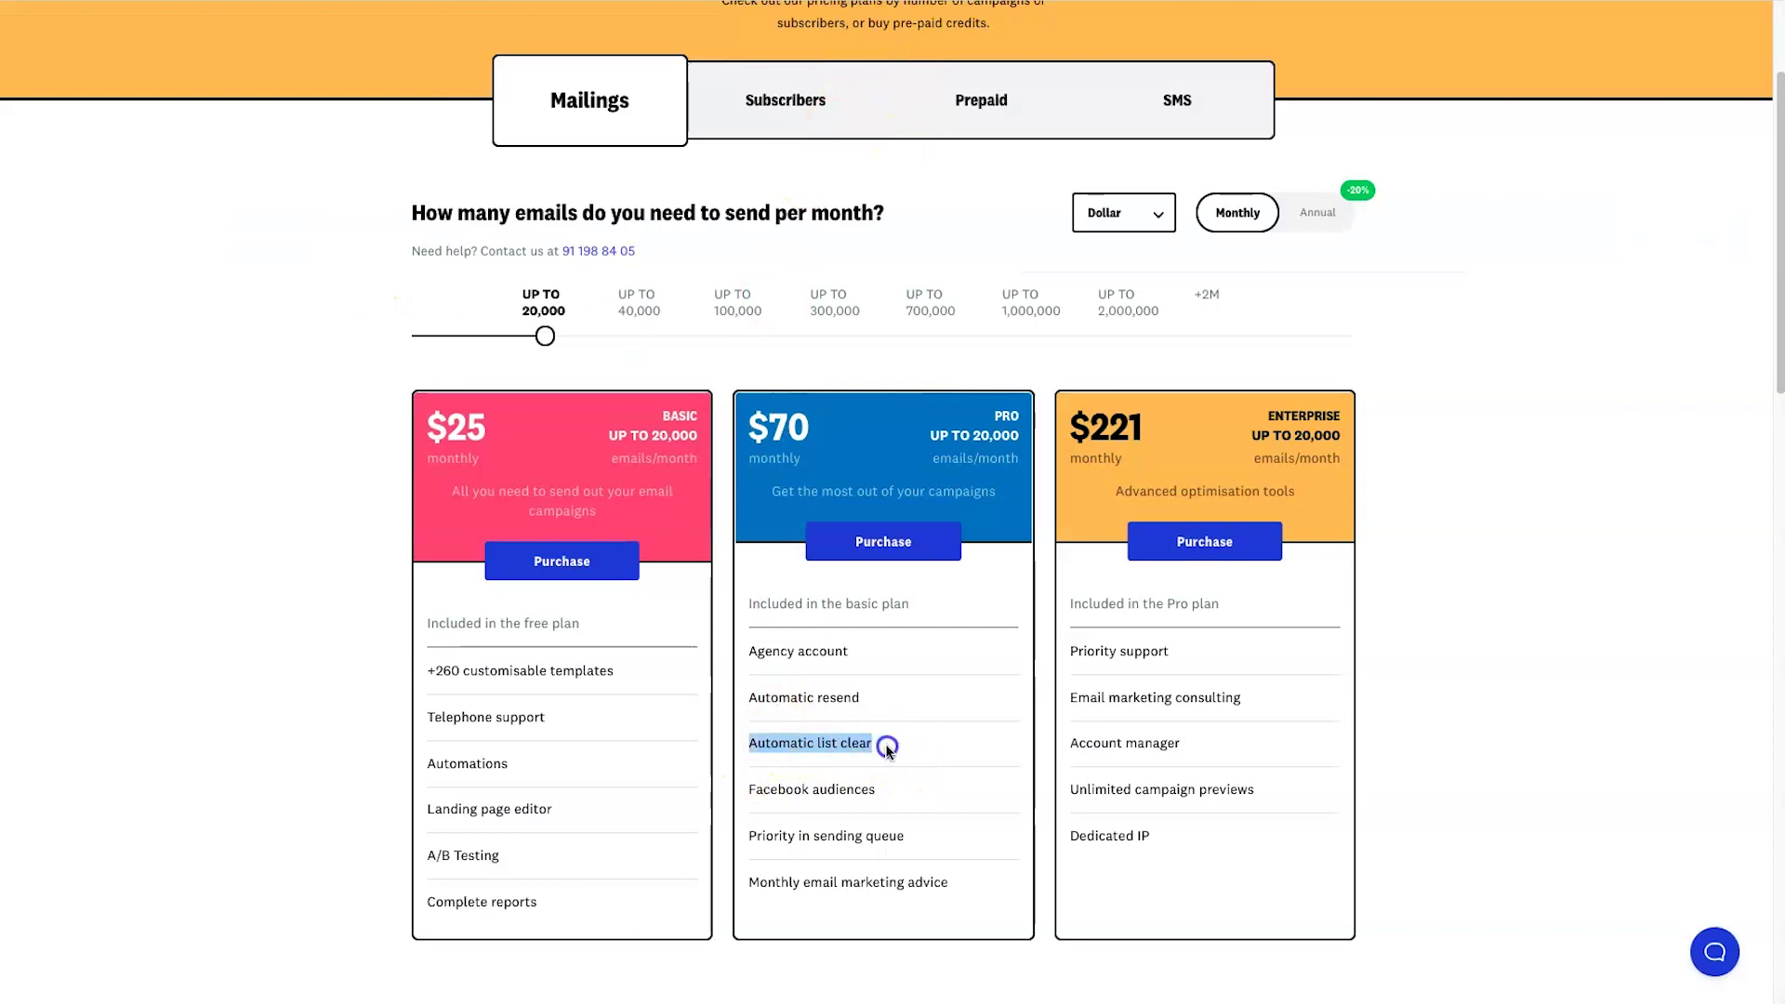
{"action": "left_click", "coordinate": [887, 749]}
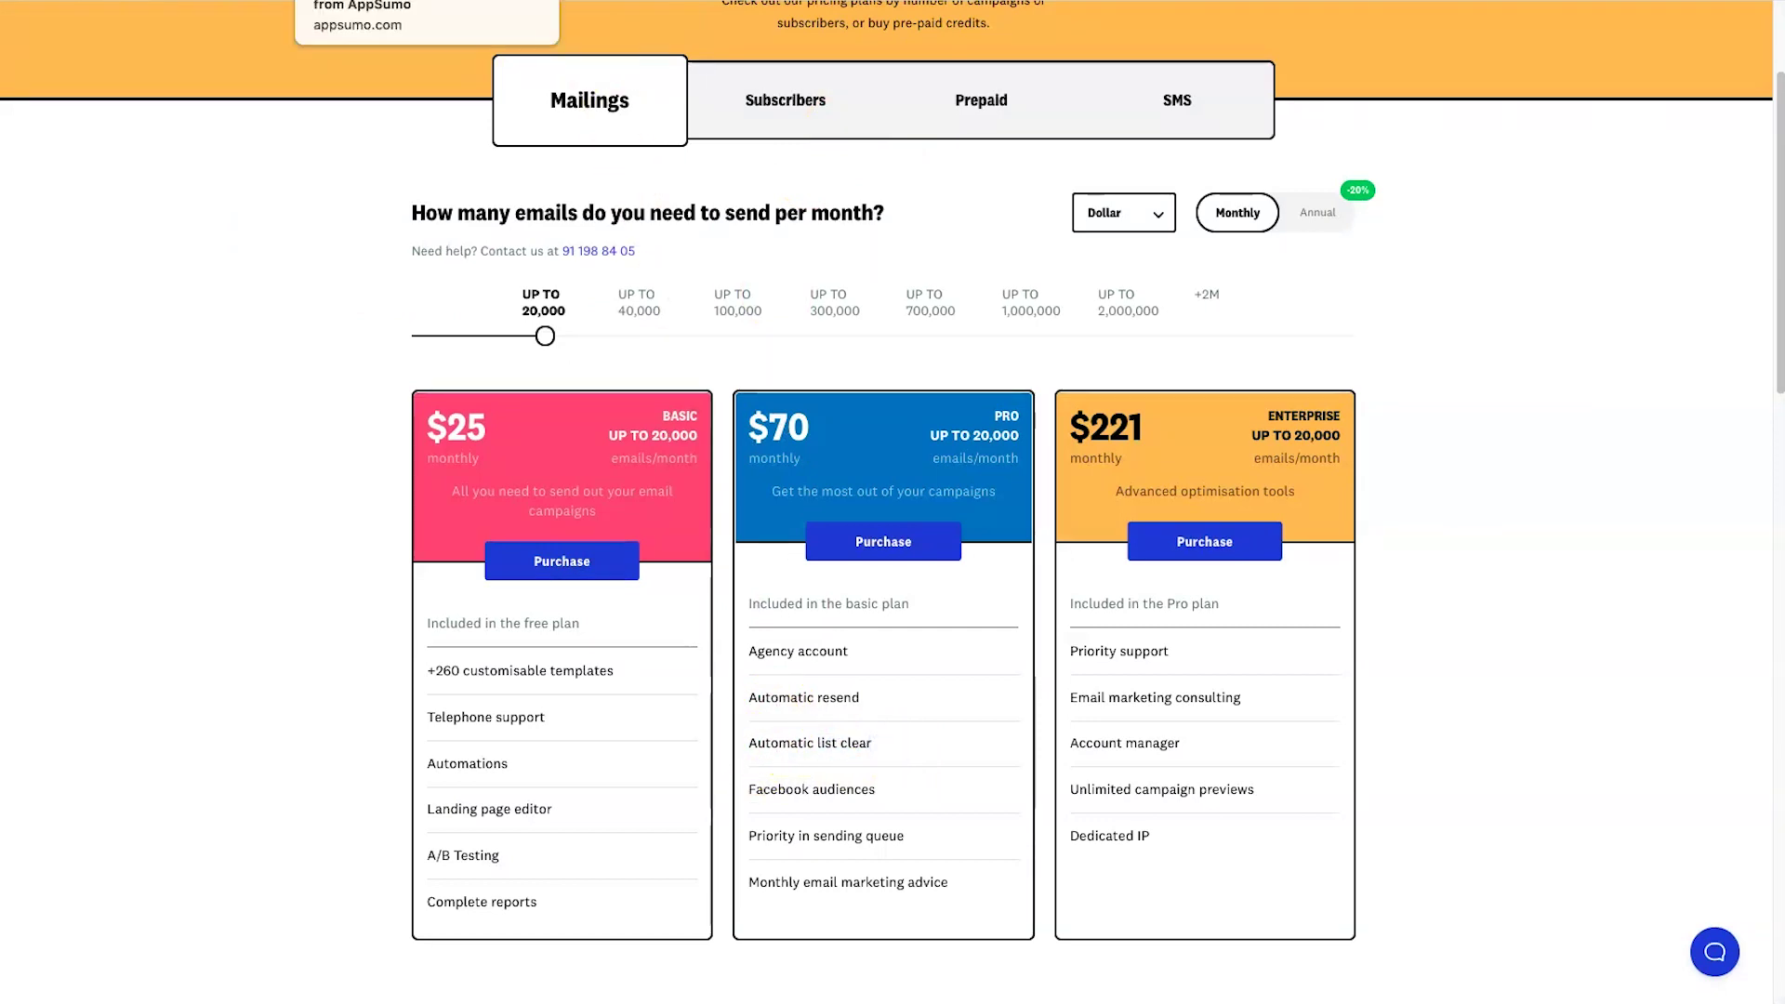
{"action": "left_click", "coordinate": [672, 1]}
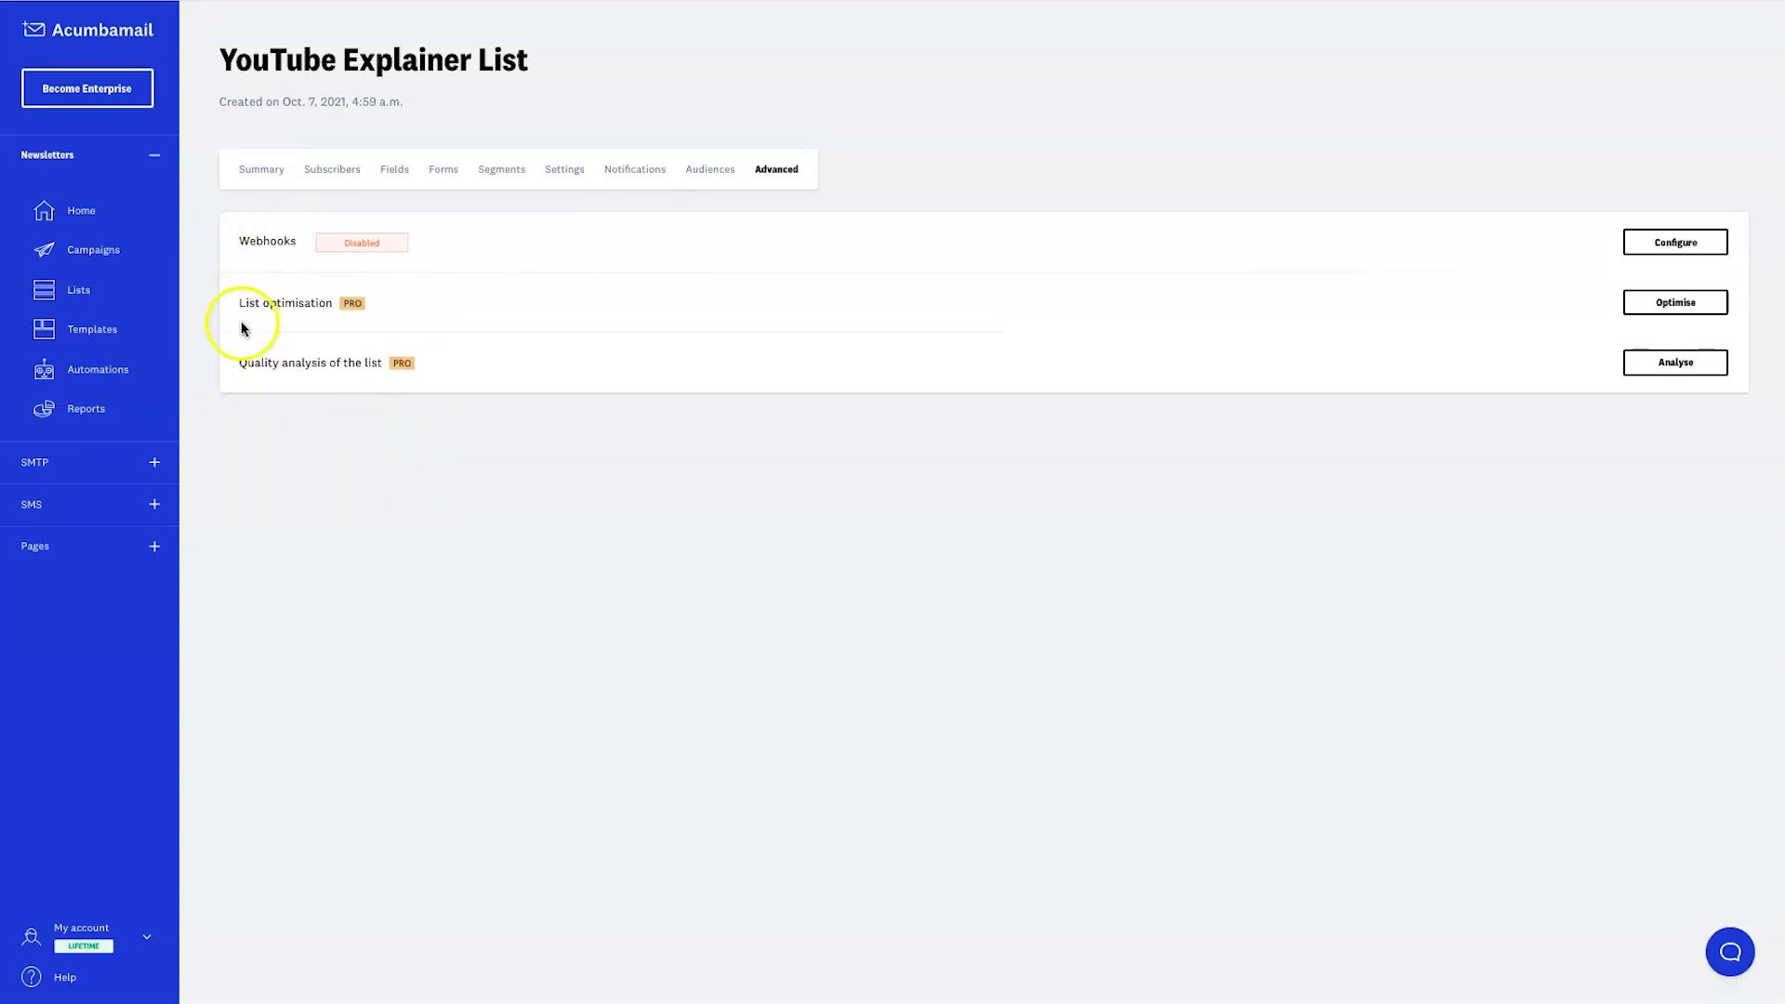
Step: Open the list optimisation options for the YouTube Explainer List
{"action": "left_click_drag", "start_coordinate": [254, 309], "coordinate": [347, 307]}
{"action": "left_click", "coordinate": [567, 310]}
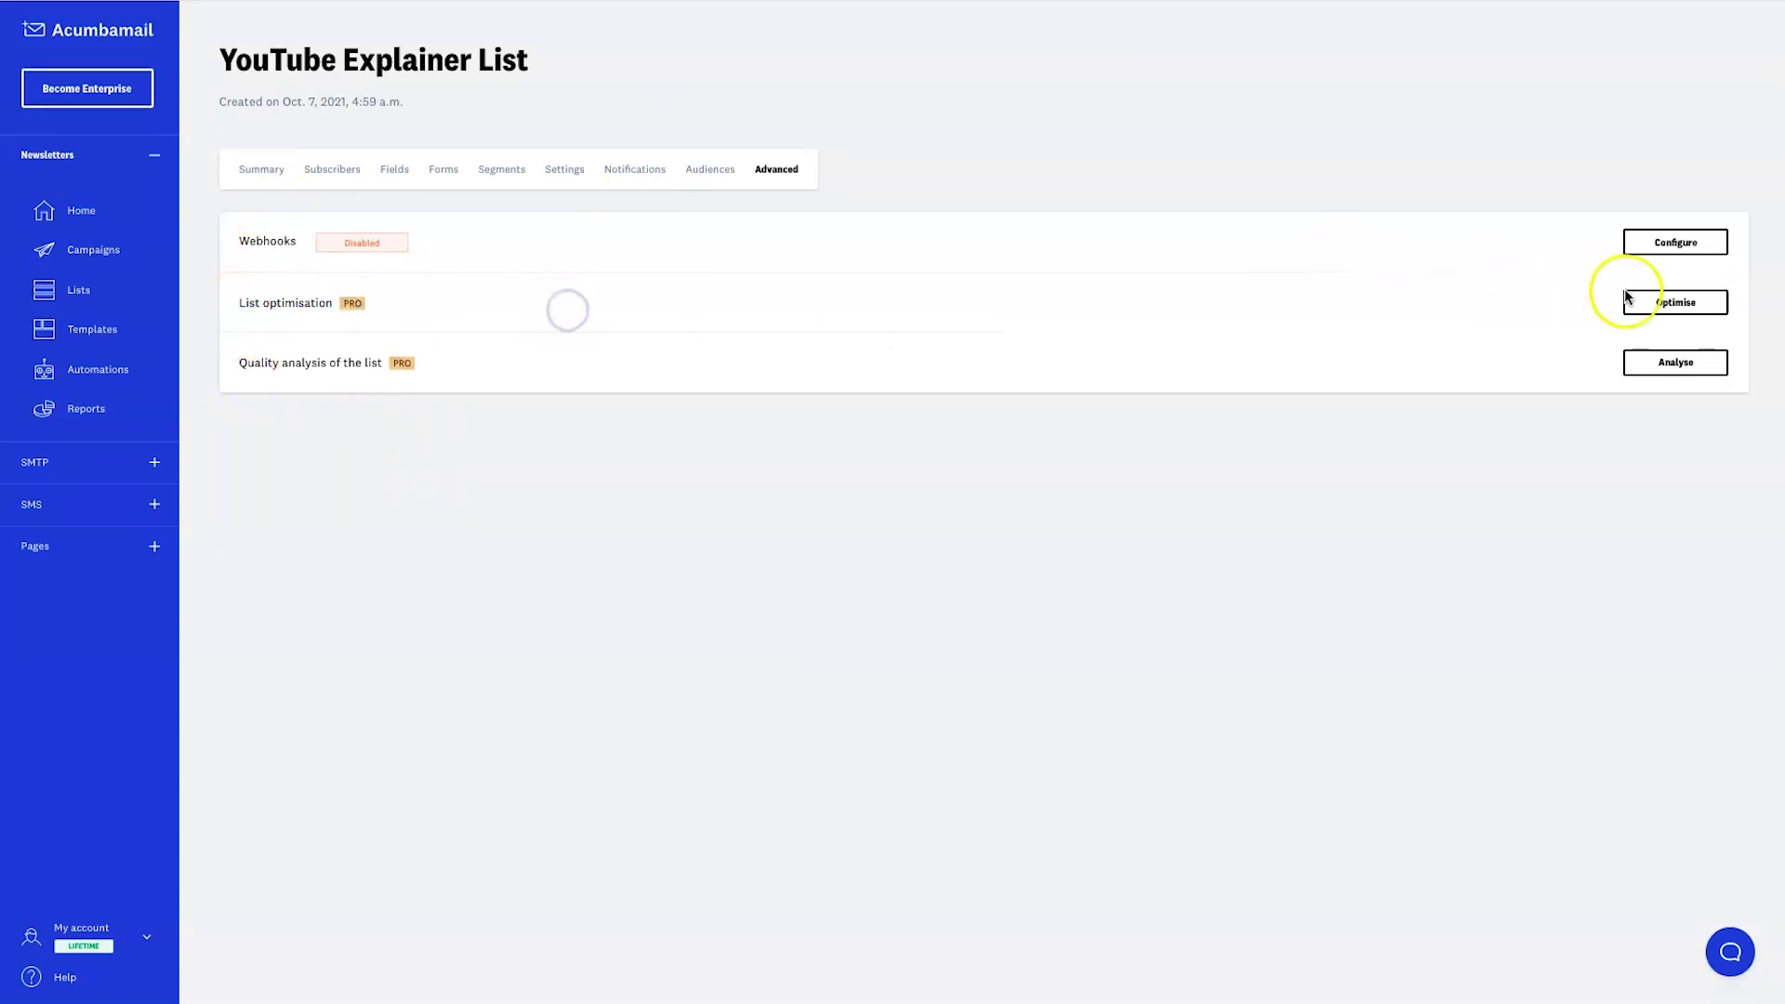
{"action": "left_click", "coordinate": [1666, 307]}
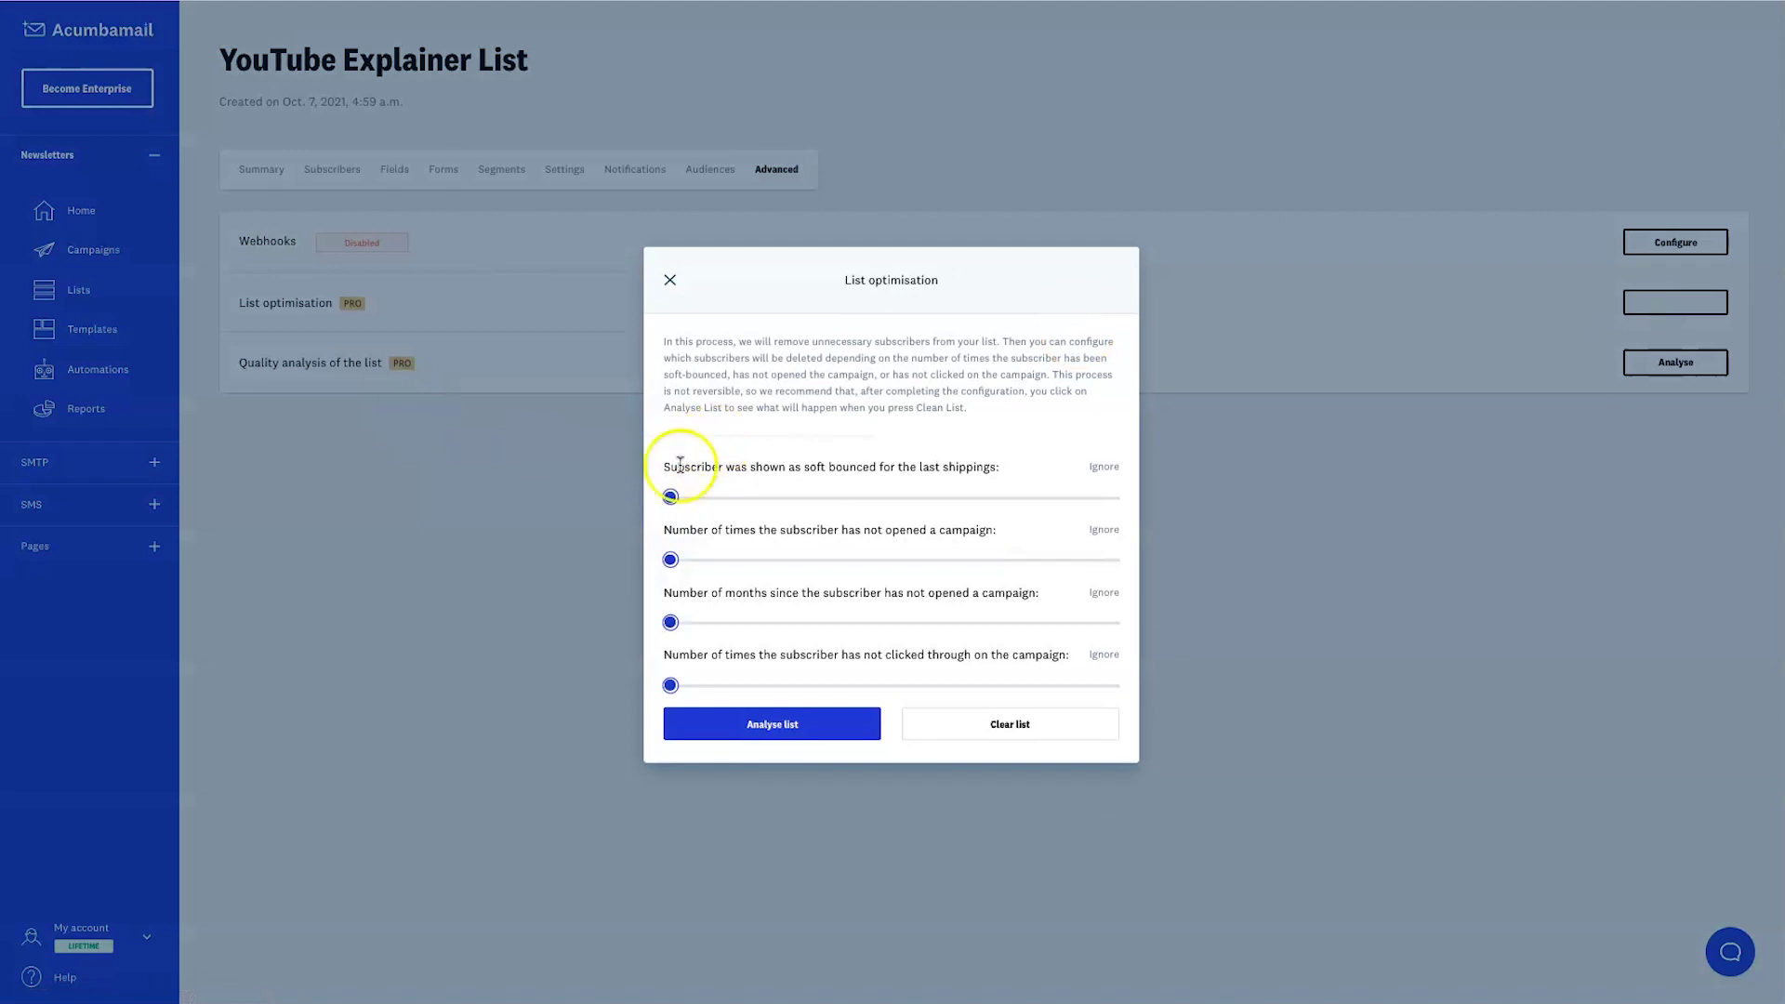
Step: Set the number of months since the subscriber has not opened a campaign to 2 and analyse the list
{"action": "left_click_drag", "start_coordinate": [669, 498], "coordinate": [692, 627]}
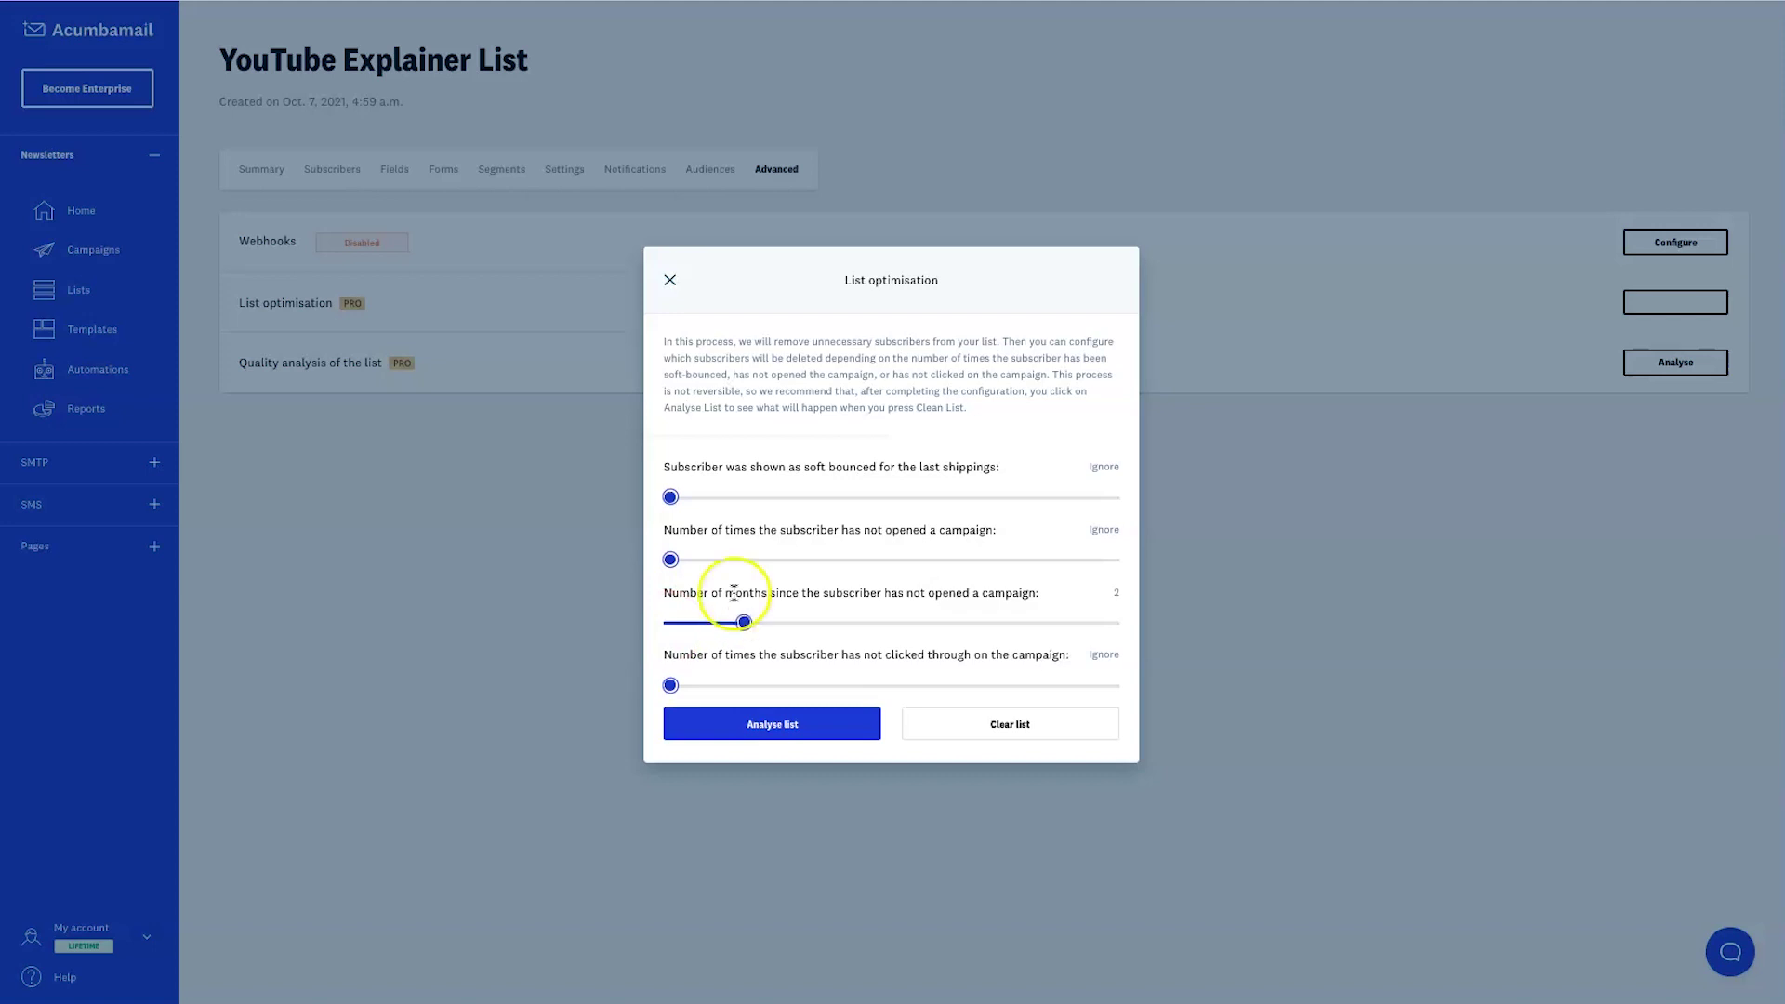
{"action": "left_click", "coordinate": [748, 734]}
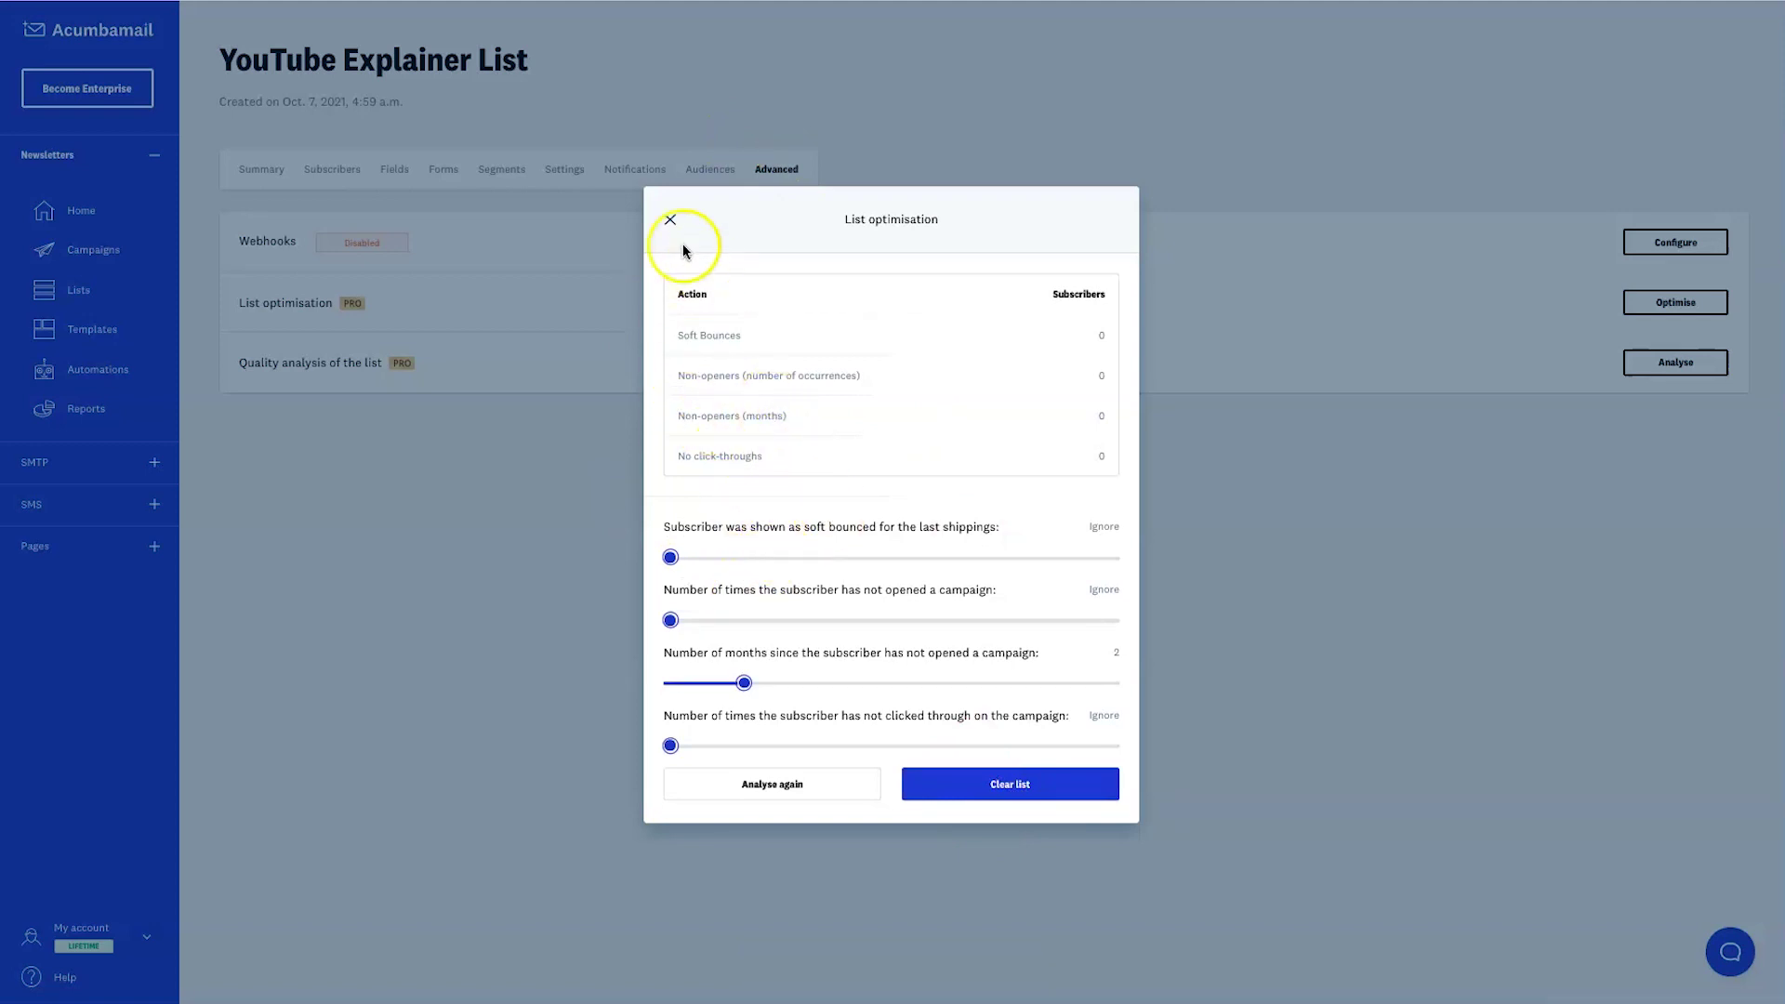
Step: Try the thresholds for unopened campaigns and missed click-throughs, and reset all list optimisation criteria to Ignore
{"action": "mouse_move", "coordinate": [674, 621]}
{"action": "left_mouse_down"}
{"action": "mouse_move", "coordinate": [848, 624]}
{"action": "mouse_move", "coordinate": [688, 623]}
{"action": "left_mouse_up"}
{"action": "left_click_drag", "start_coordinate": [675, 745], "coordinate": [754, 742]}
{"action": "left_click_drag", "start_coordinate": [687, 621], "coordinate": [668, 621]}
{"action": "left_click_drag", "start_coordinate": [669, 742], "coordinate": [616, 739]}
{"action": "left_click_drag", "start_coordinate": [662, 682], "coordinate": [661, 683]}
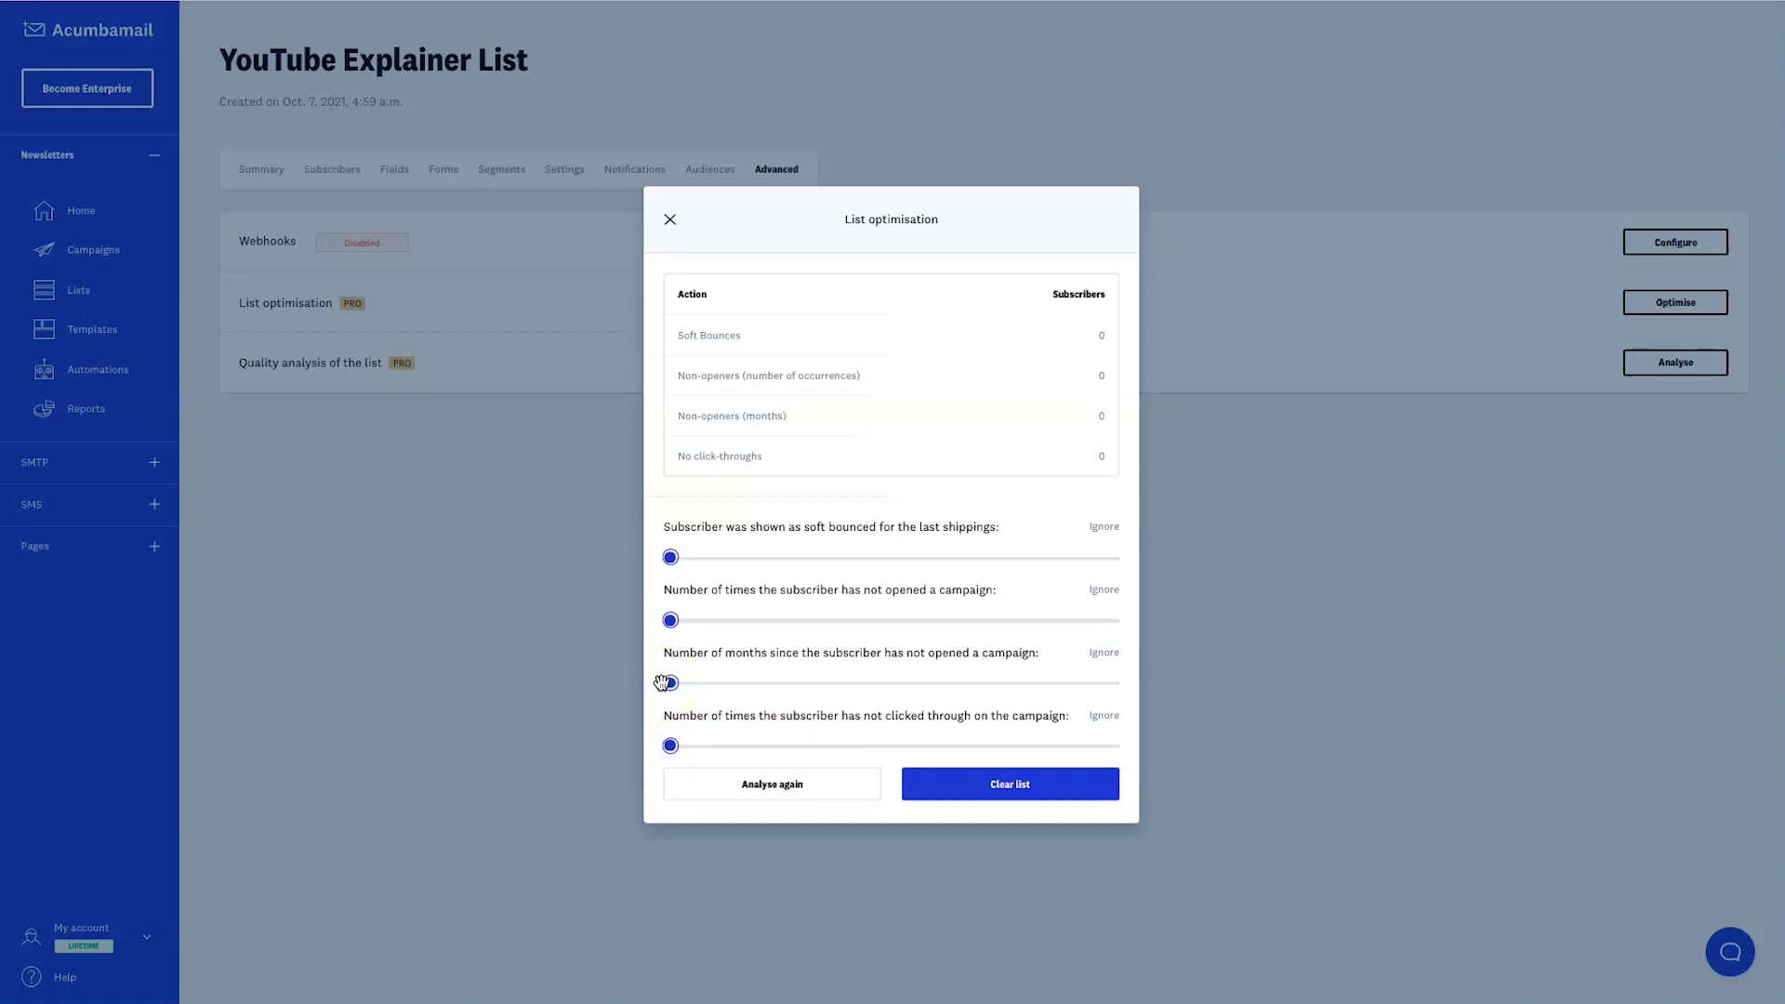
Step: Try a missed click-through threshold of 3, review the non-opener and soft-bounce criteria, and close list optimisation without clearing the list
{"action": "left_click_drag", "start_coordinate": [661, 683], "coordinate": [712, 749]}
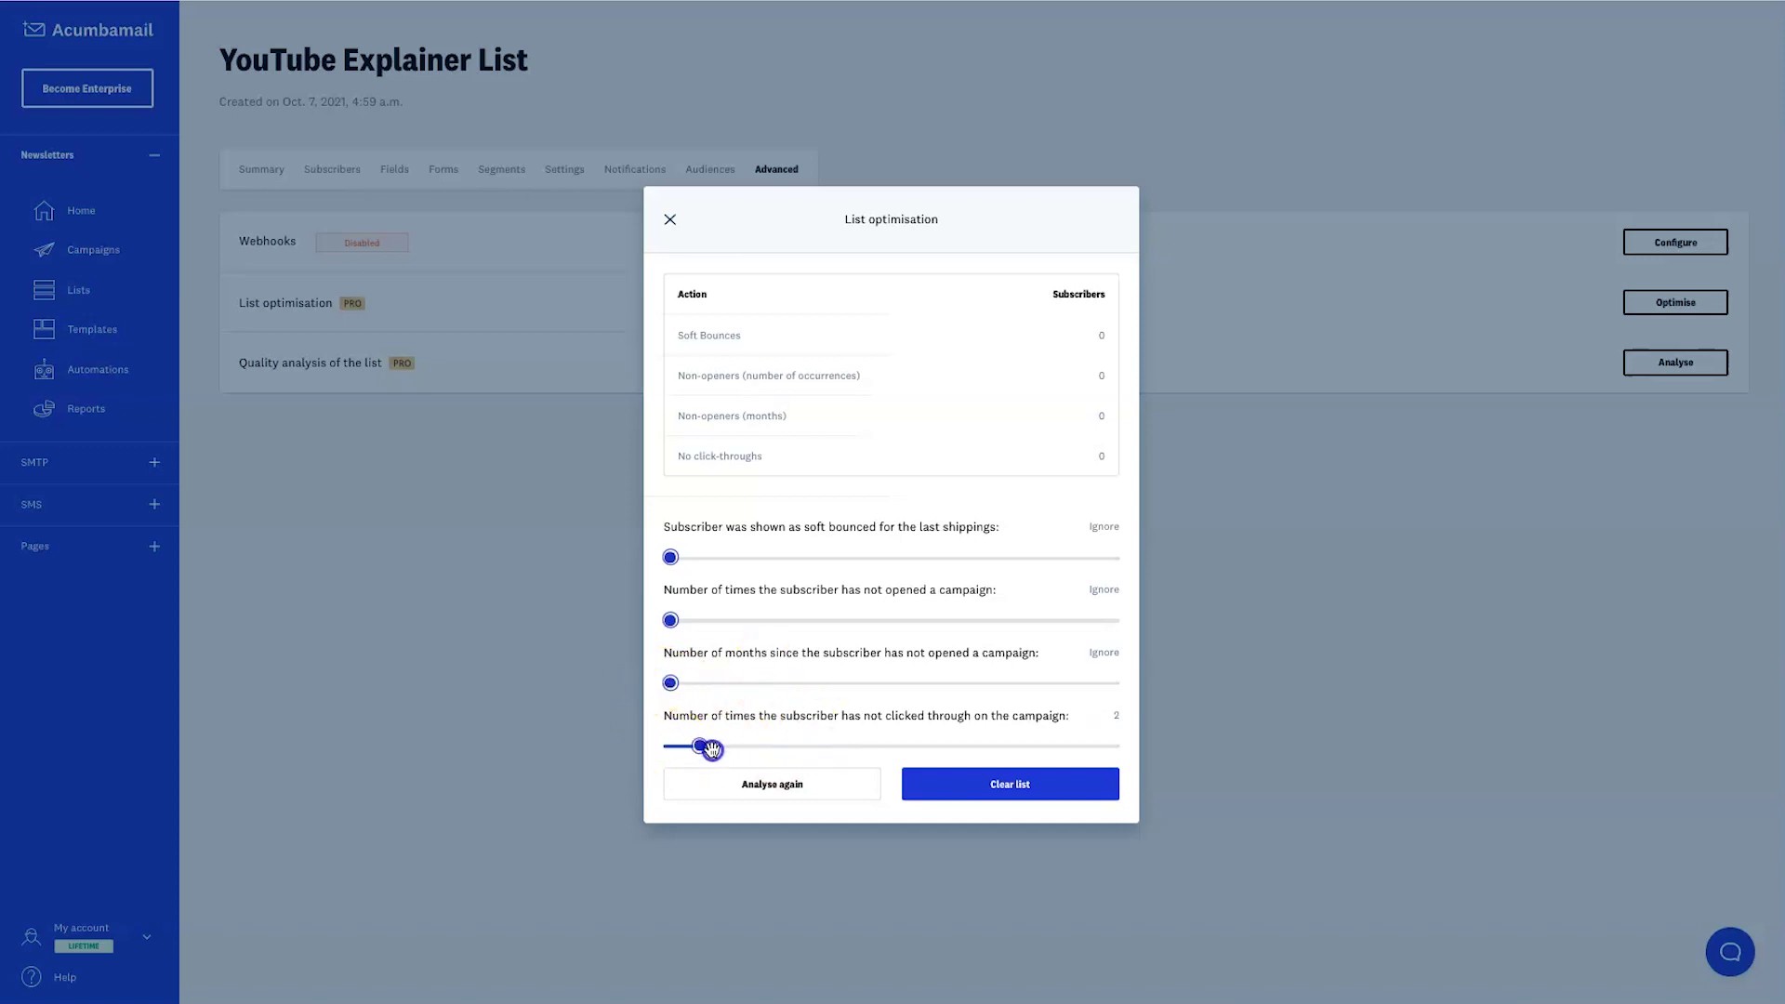
{"action": "triple_click", "coordinate": [850, 719]}
{"action": "triple_click", "coordinate": [828, 592]}
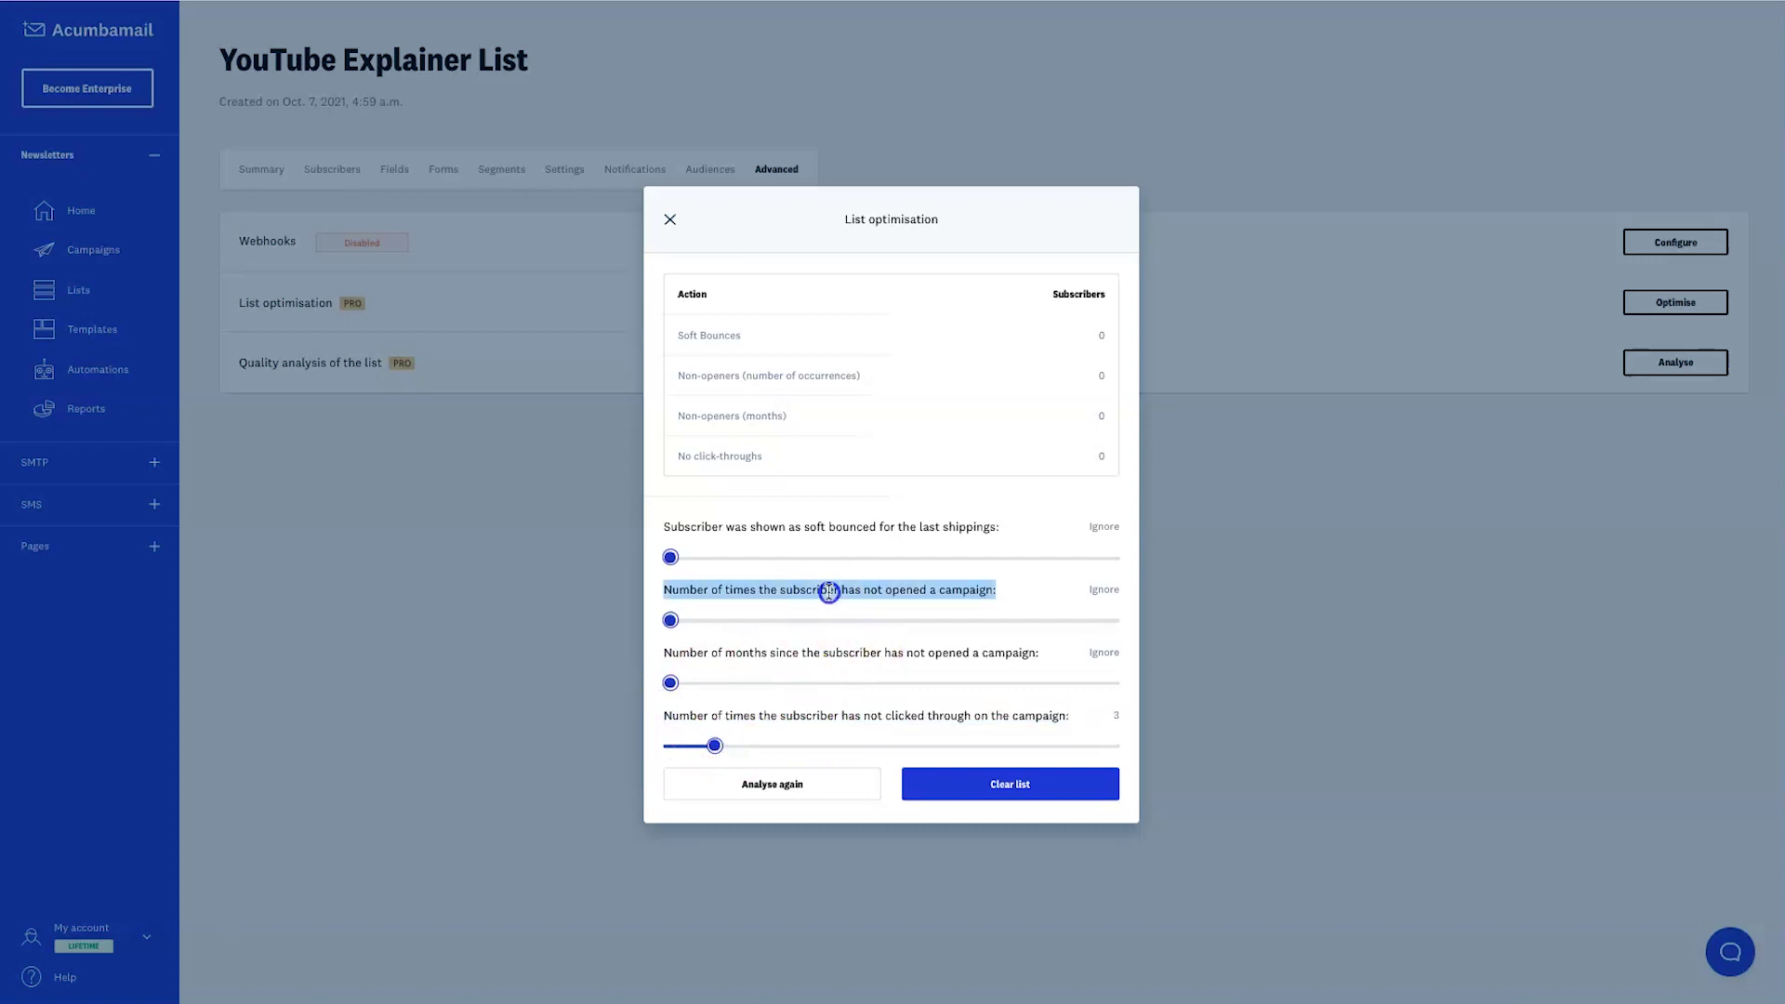
{"action": "triple_click", "coordinate": [871, 527]}
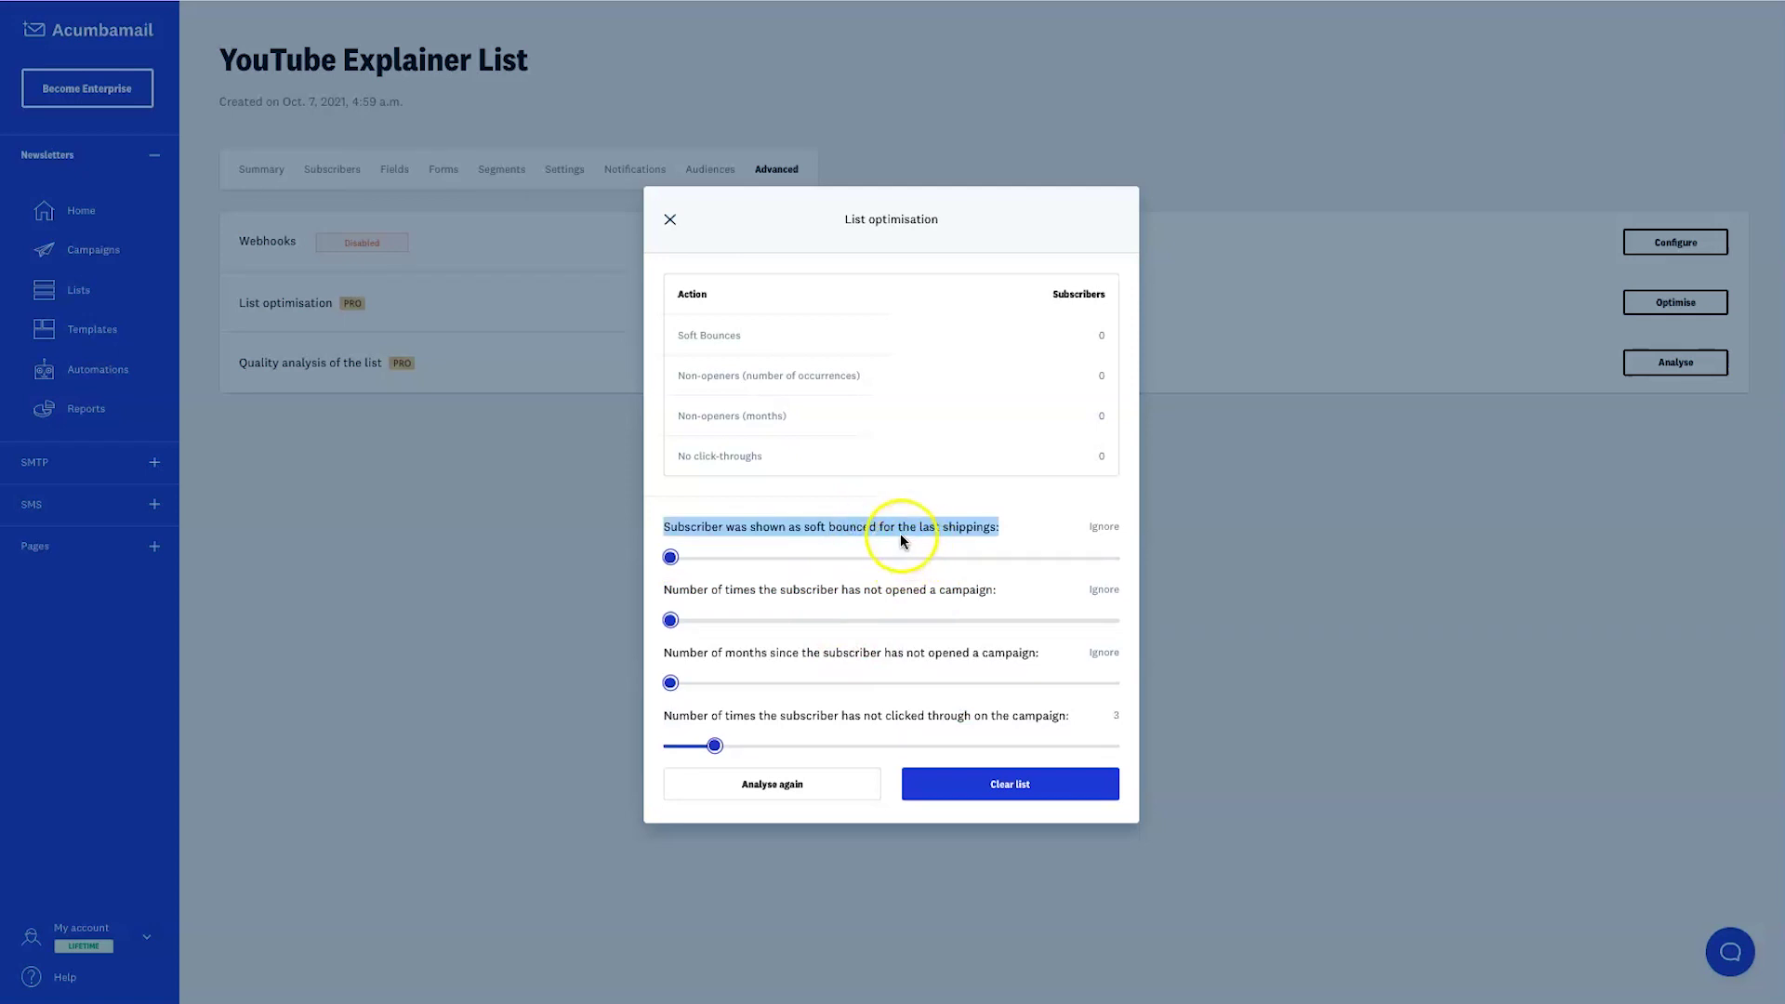
{"action": "left_click", "coordinate": [894, 537]}
{"action": "double_click", "coordinate": [962, 527]}
{"action": "left_click", "coordinate": [947, 528]}
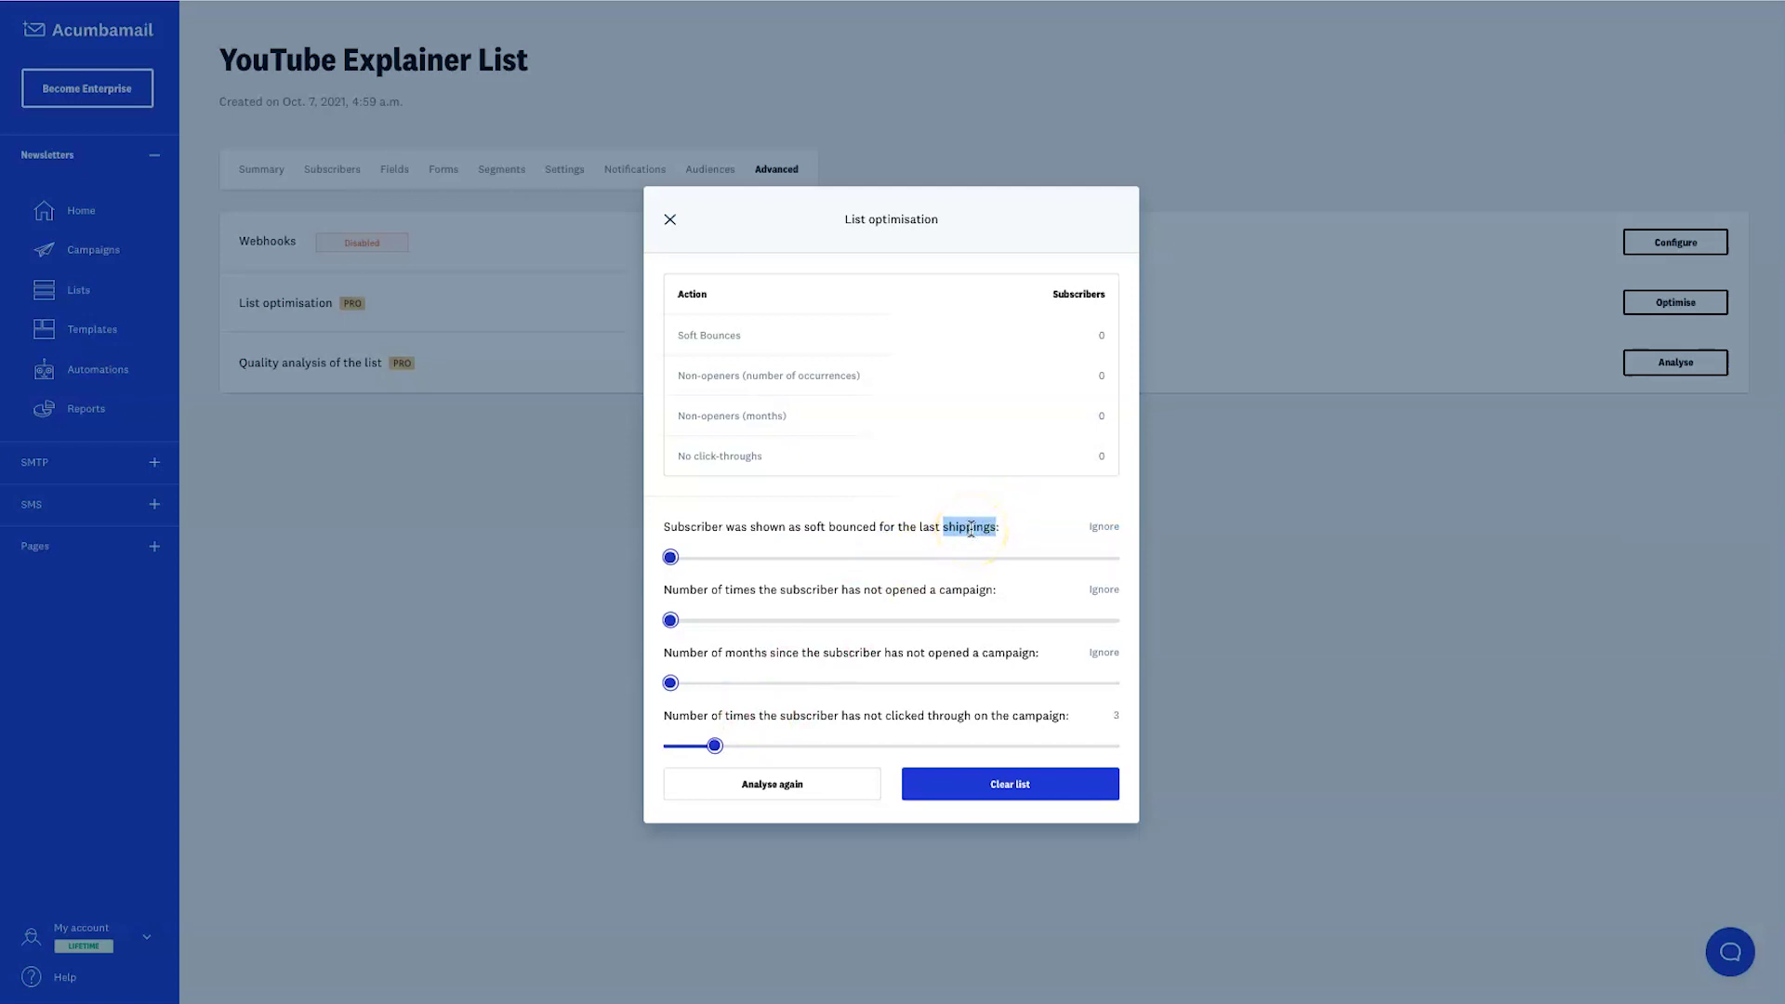
{"action": "double_click", "coordinate": [960, 524]}
{"action": "left_click", "coordinate": [961, 524]}
{"action": "left_click_drag", "start_coordinate": [710, 740], "coordinate": [680, 743]}
{"action": "left_click", "coordinate": [669, 224]}
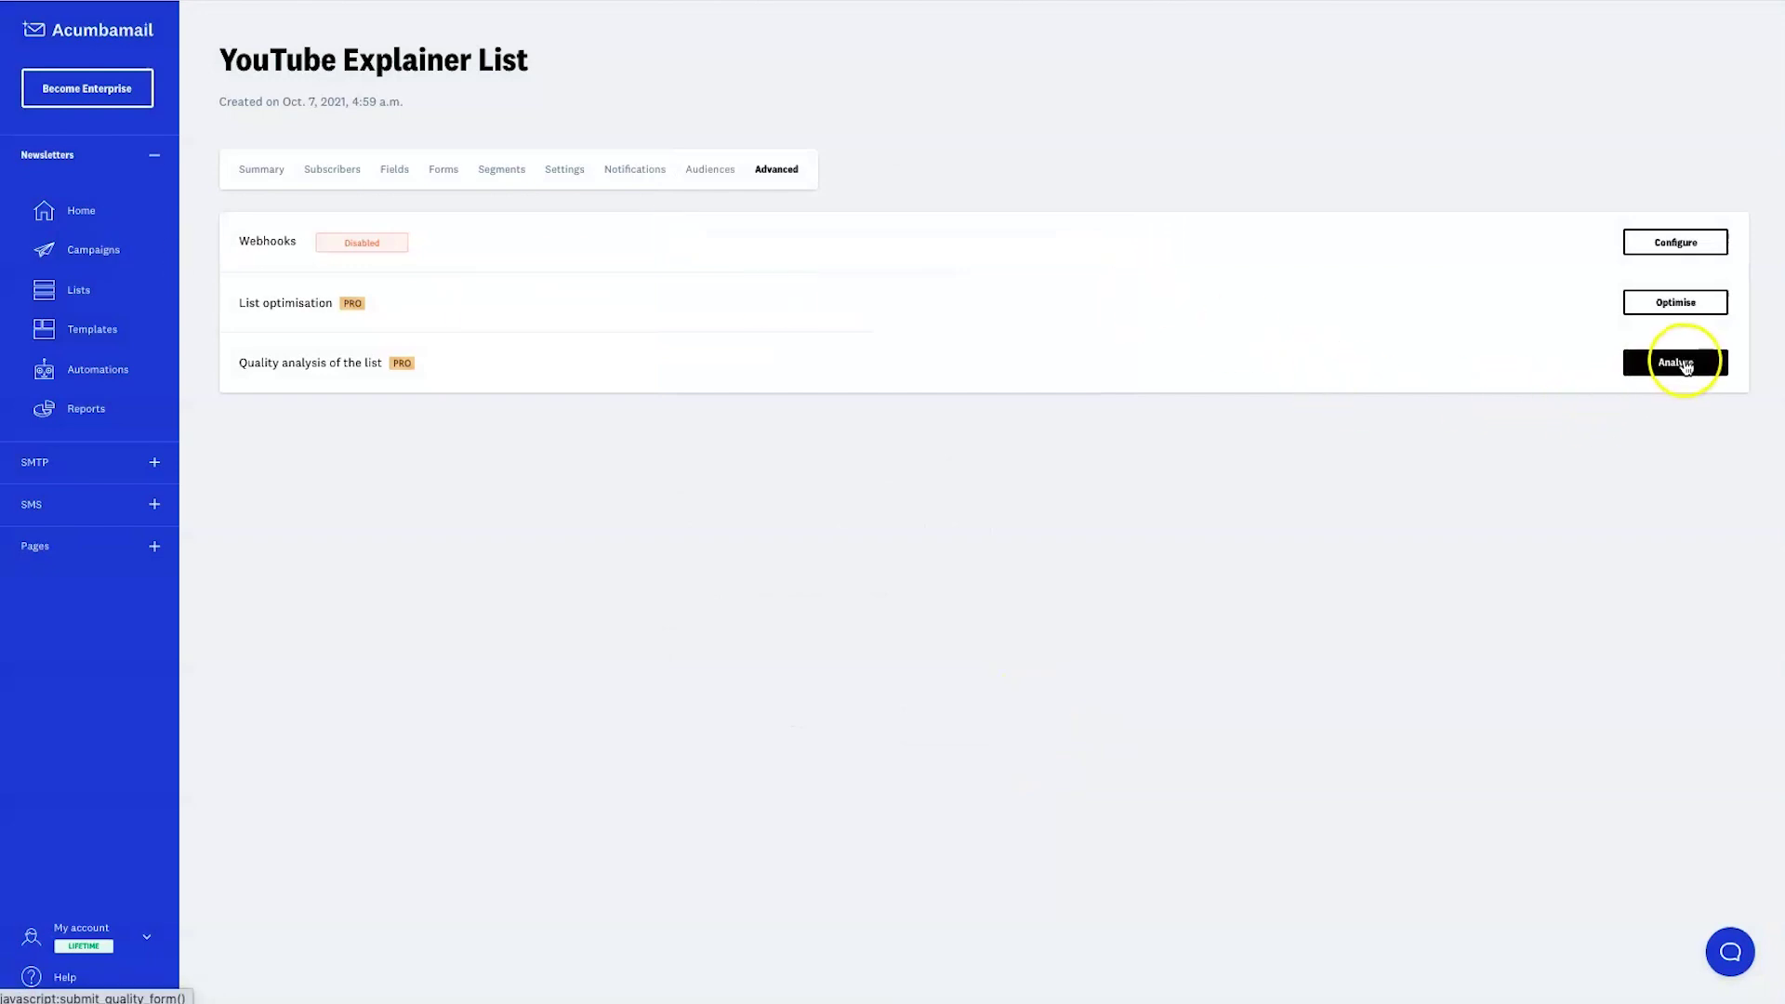
Step: Try to run the quality analysis of the YouTube Explainer List and dismiss the response
{"action": "left_click", "coordinate": [1683, 364]}
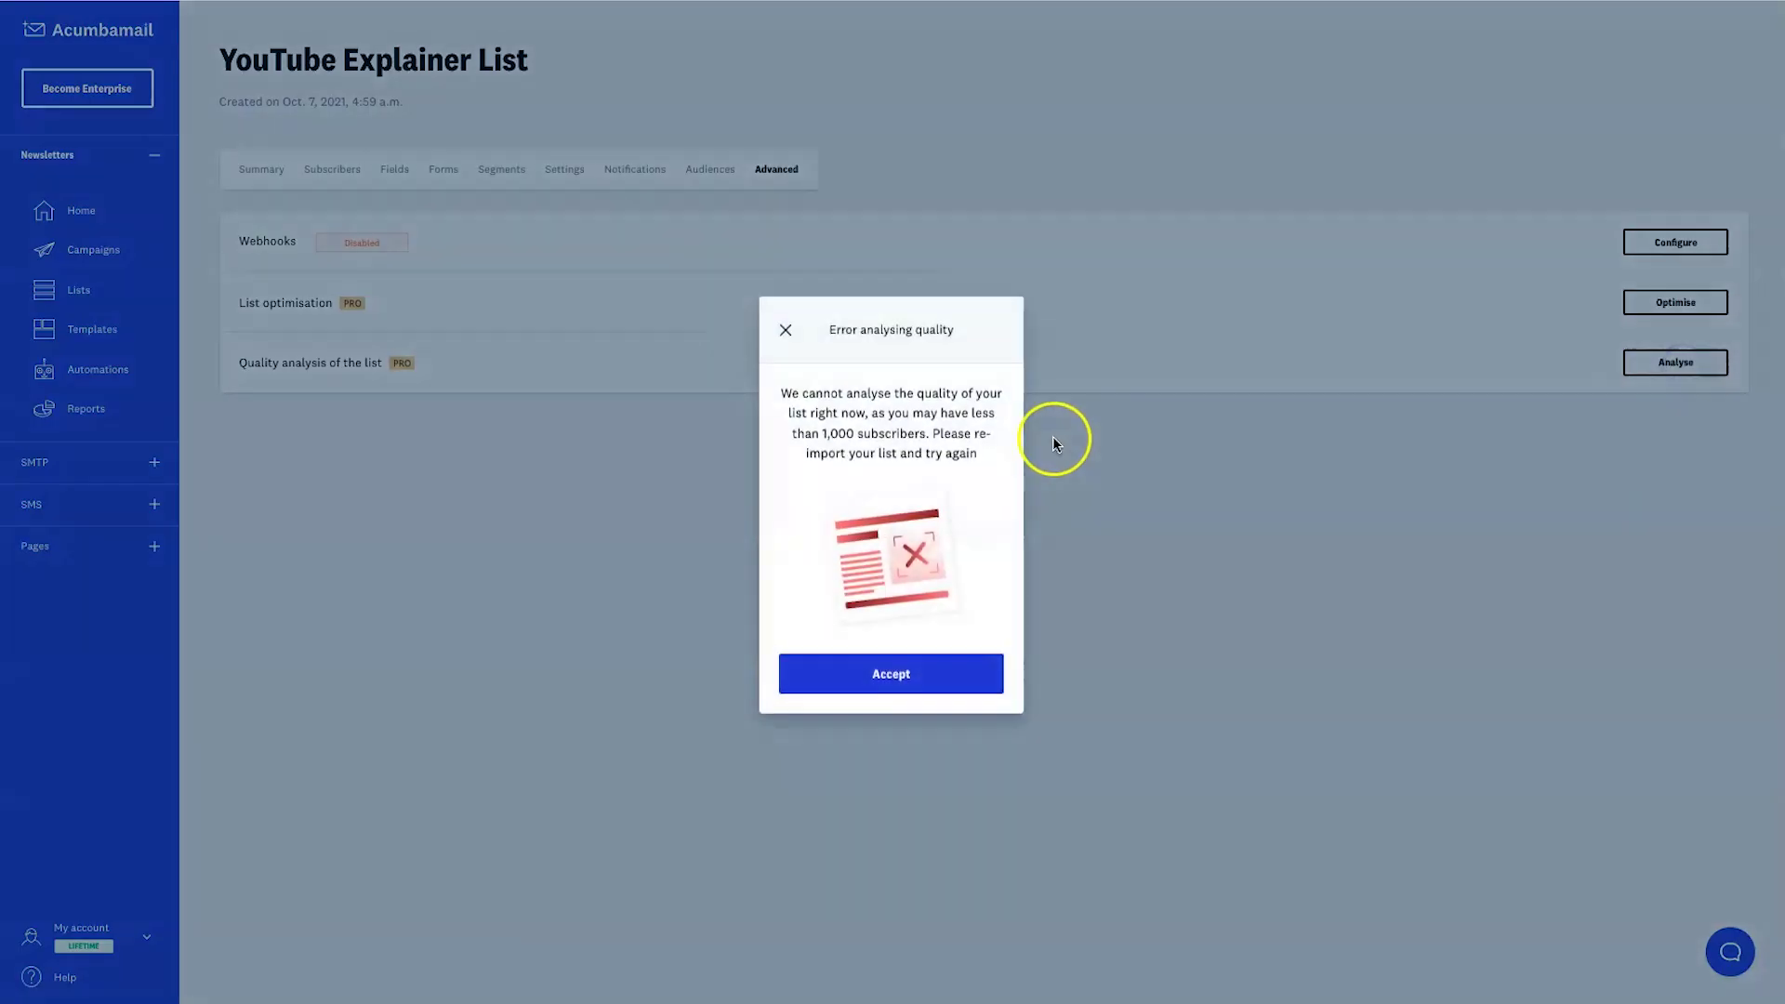
{"action": "left_click_drag", "start_coordinate": [785, 394], "coordinate": [1004, 462]}
{"action": "left_click", "coordinate": [783, 333]}
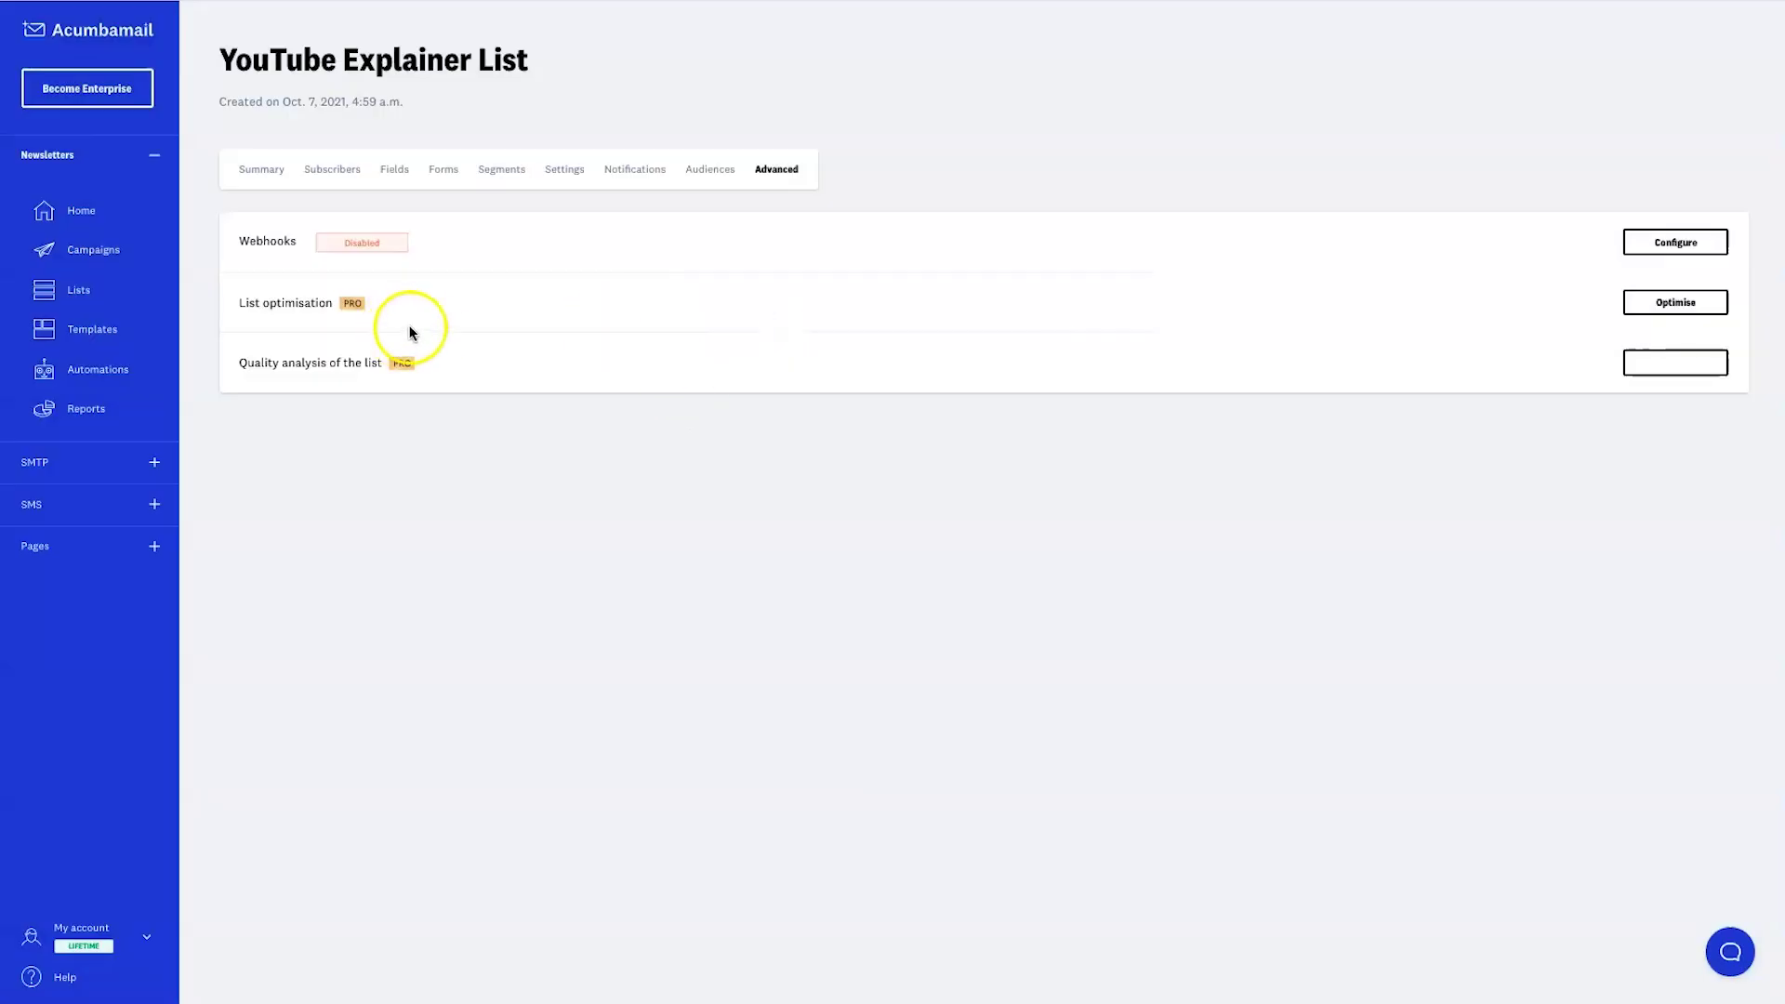
Step: View the Templates page, go to Automations and create a new automation named YouTube Example
{"action": "left_click", "coordinate": [98, 325]}
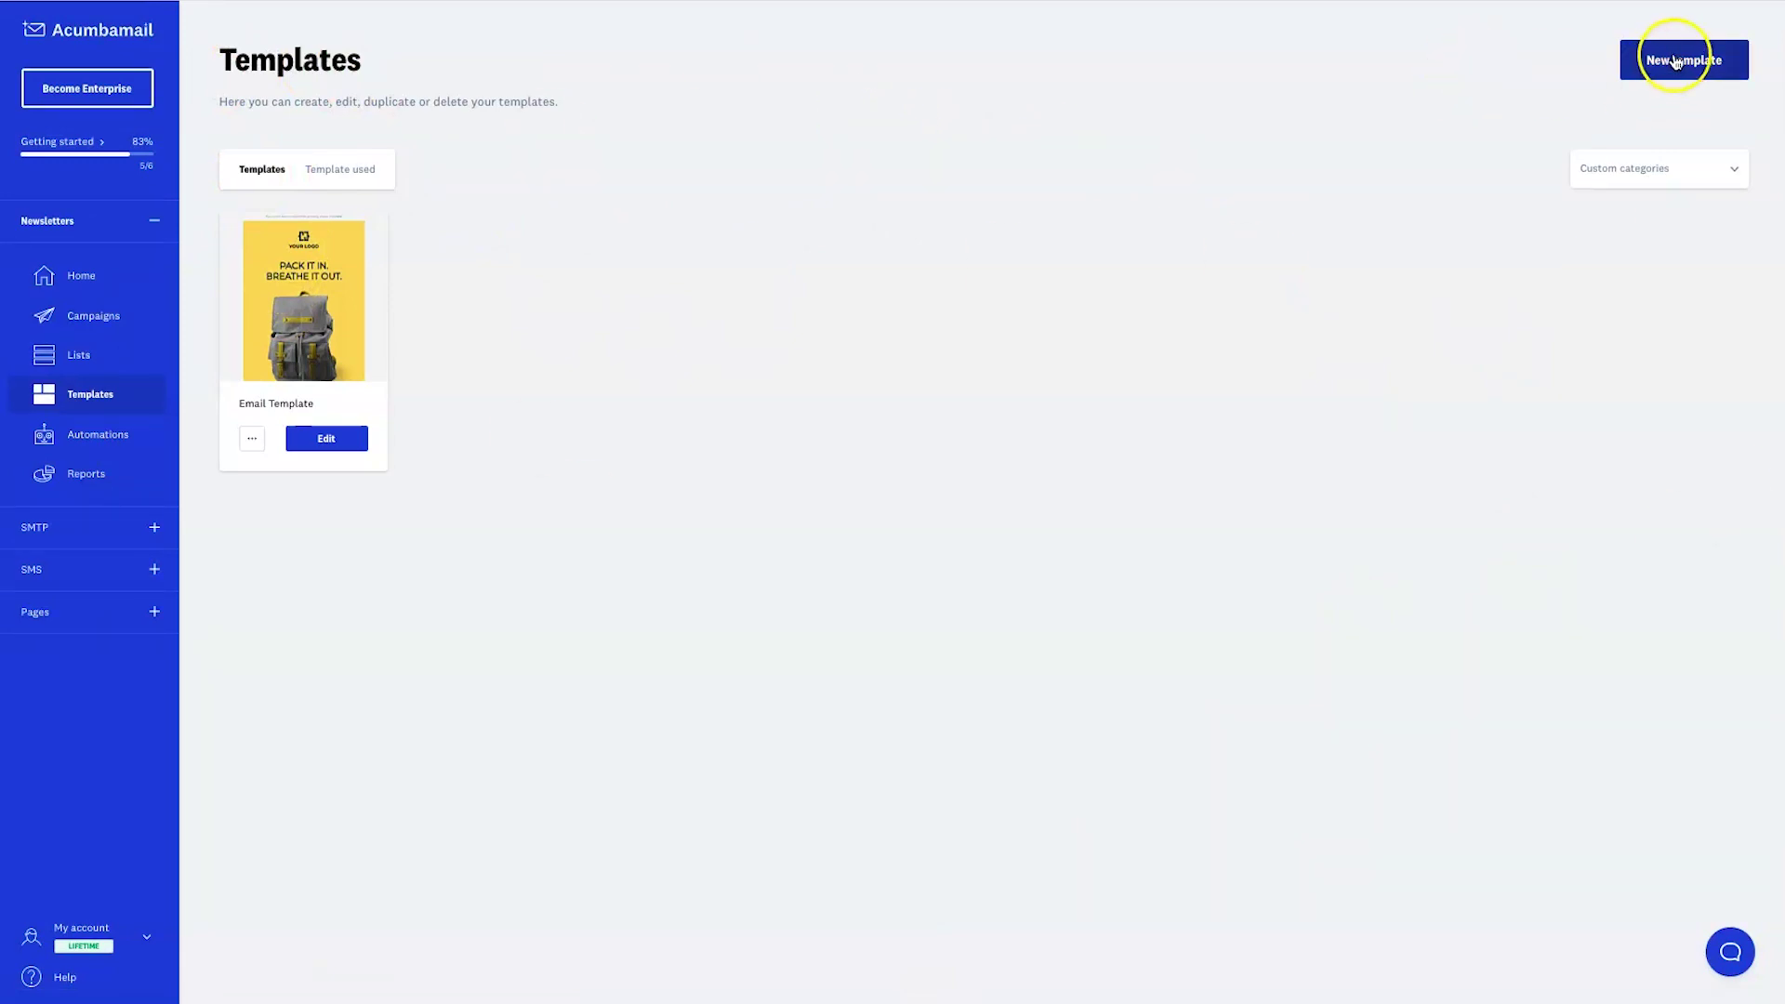
{"action": "left_click", "coordinate": [98, 436]}
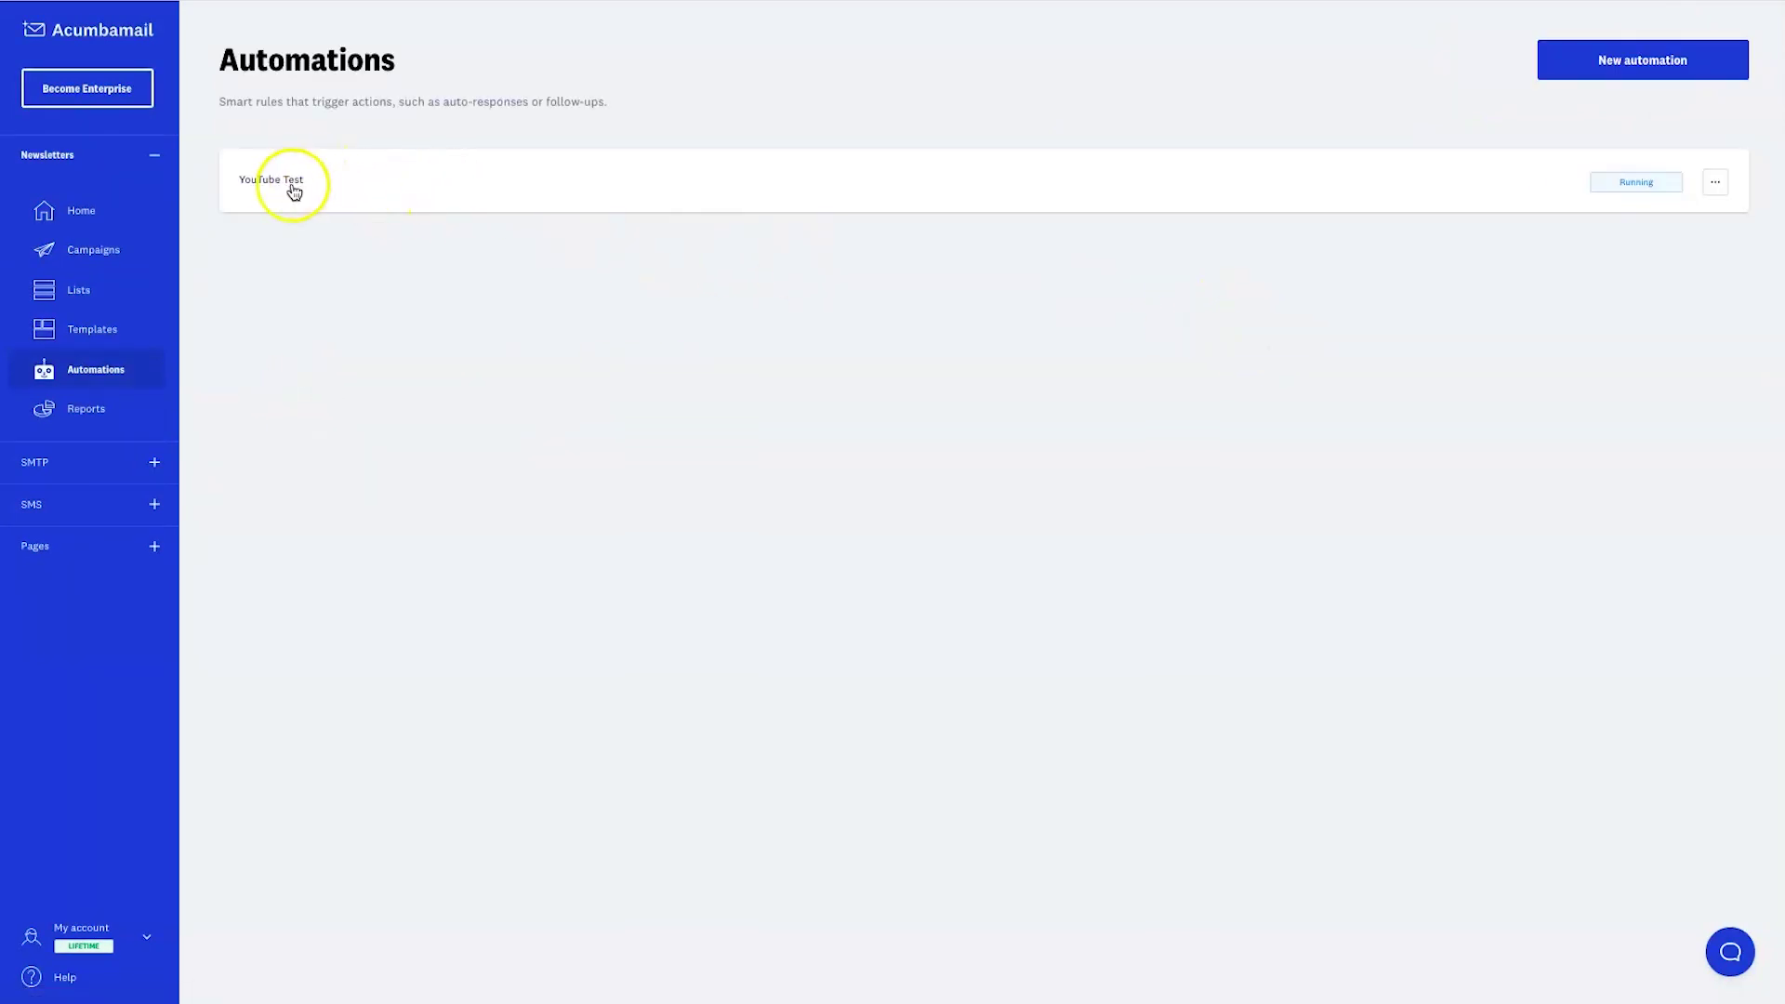
{"action": "left_click", "coordinate": [1583, 84]}
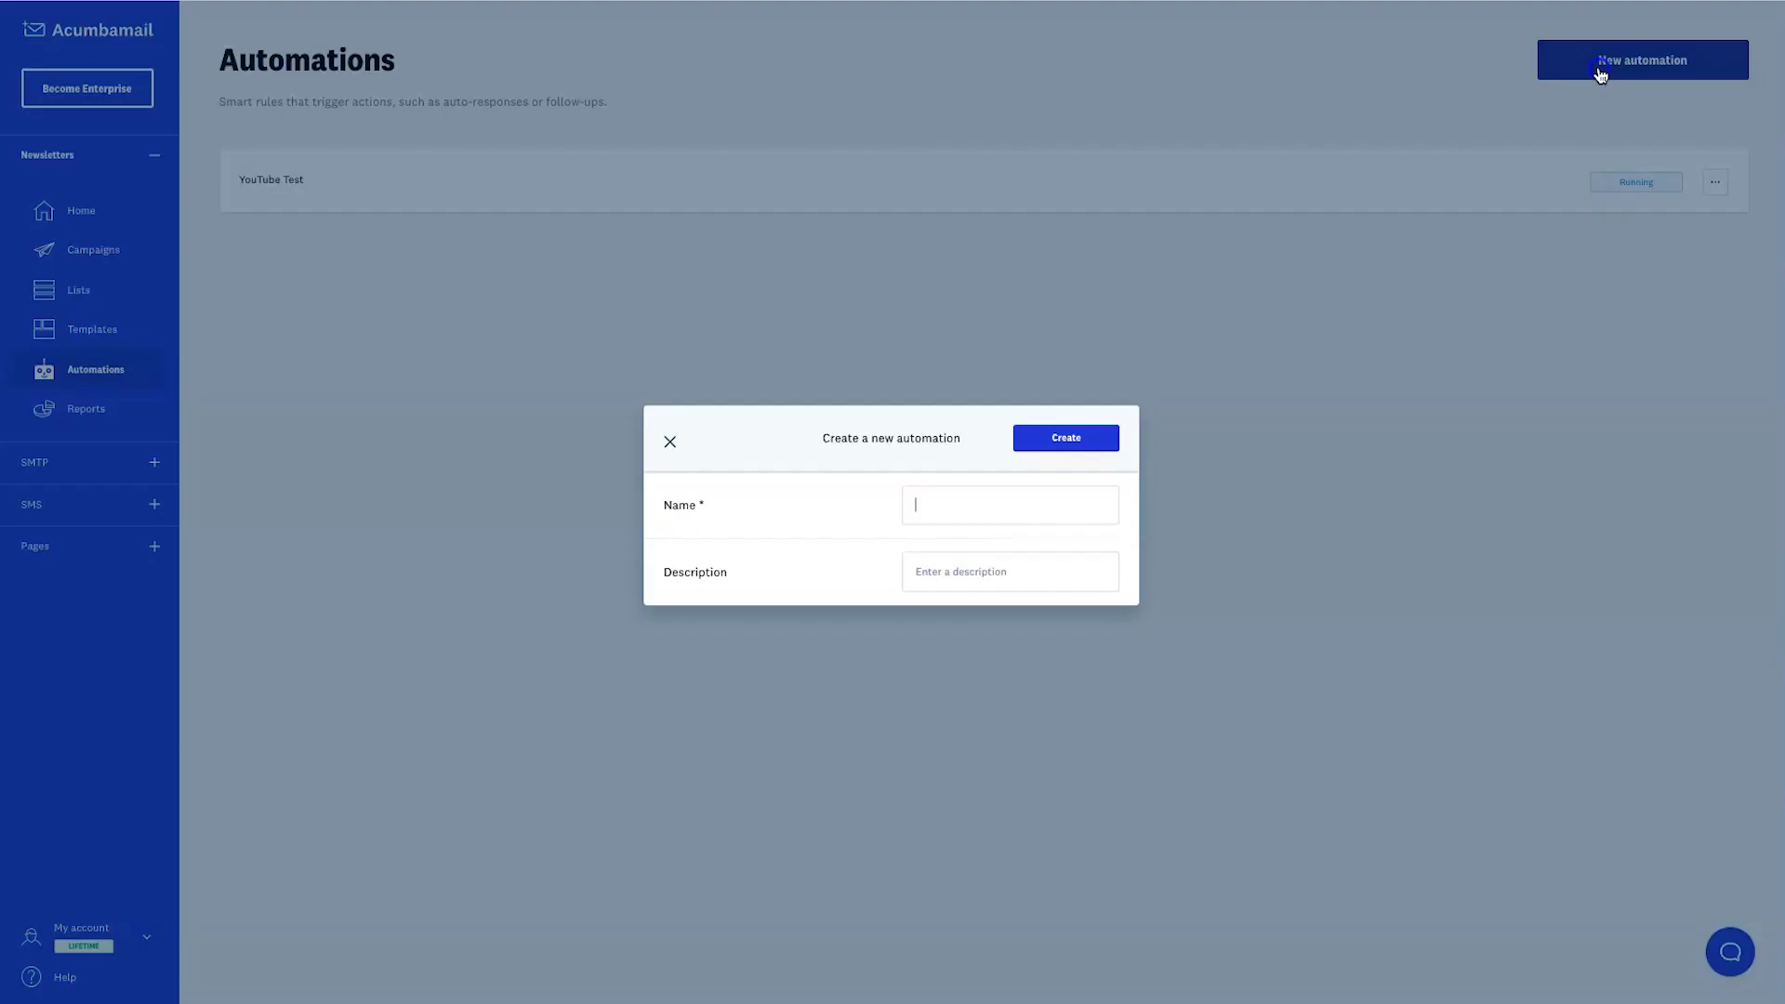
{"action": "left_click", "coordinate": [1094, 452]}
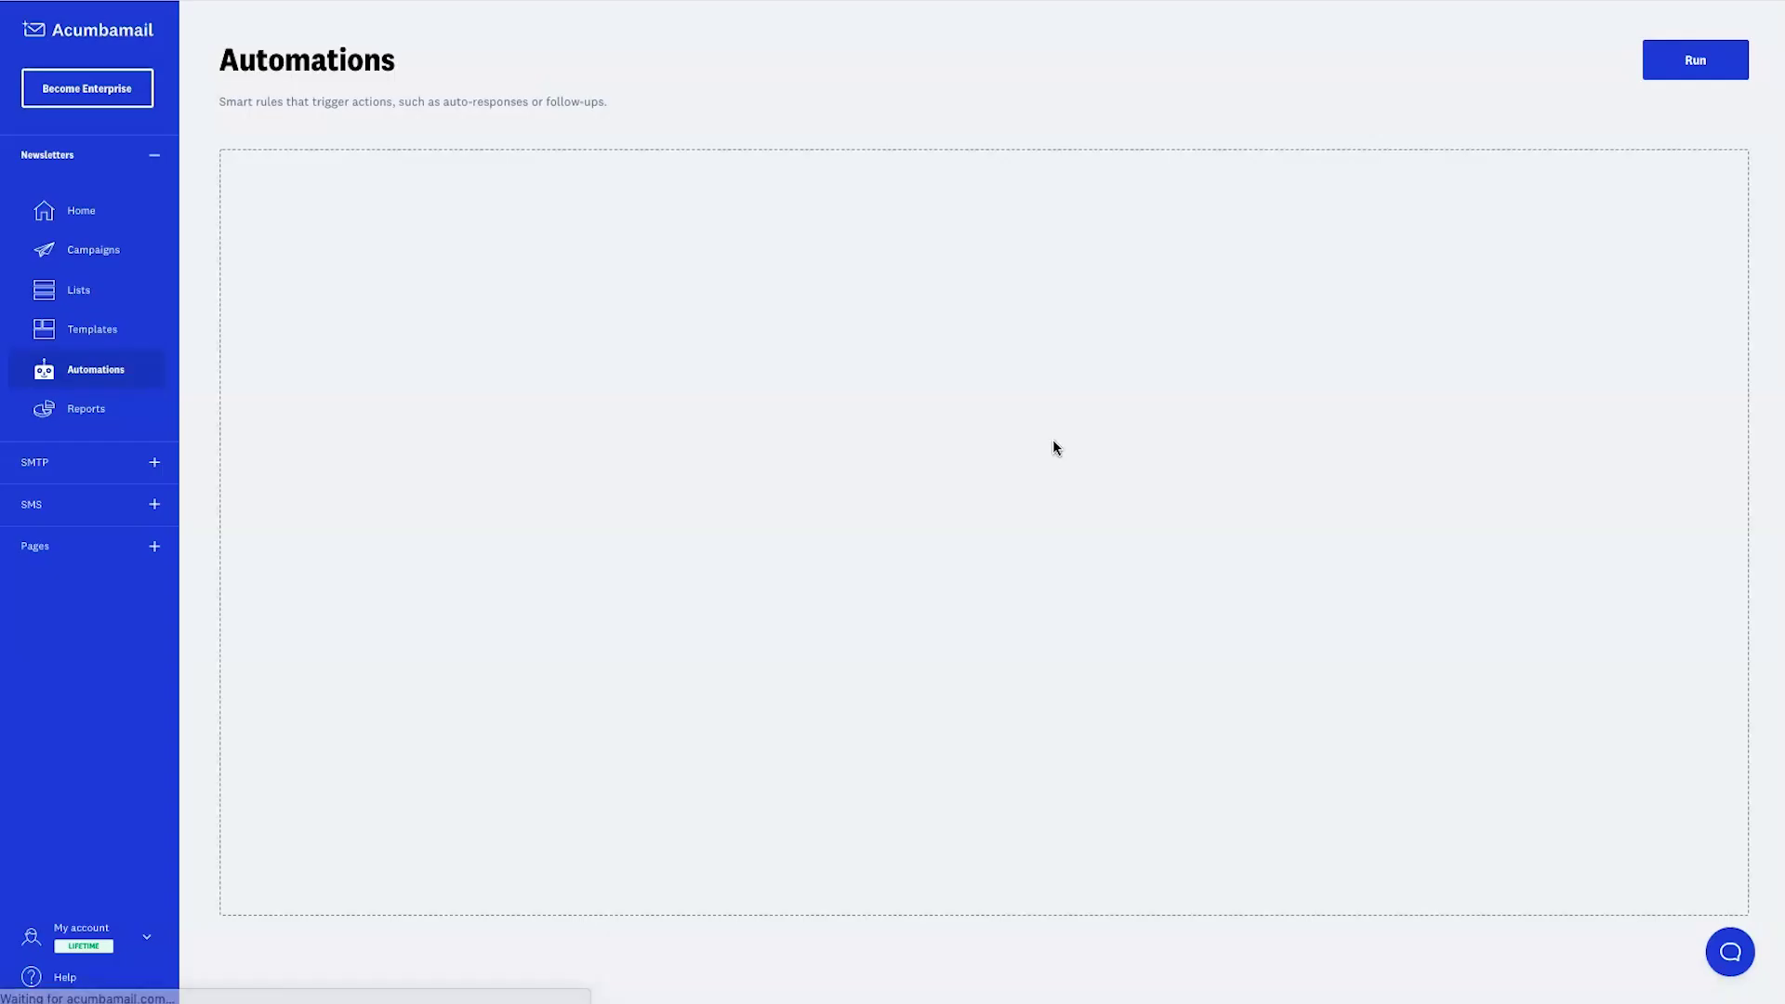
Step: Set the automation's trigger to "New subscriber on the list" for the YouTube Explainer List
{"action": "left_click", "coordinate": [967, 375]}
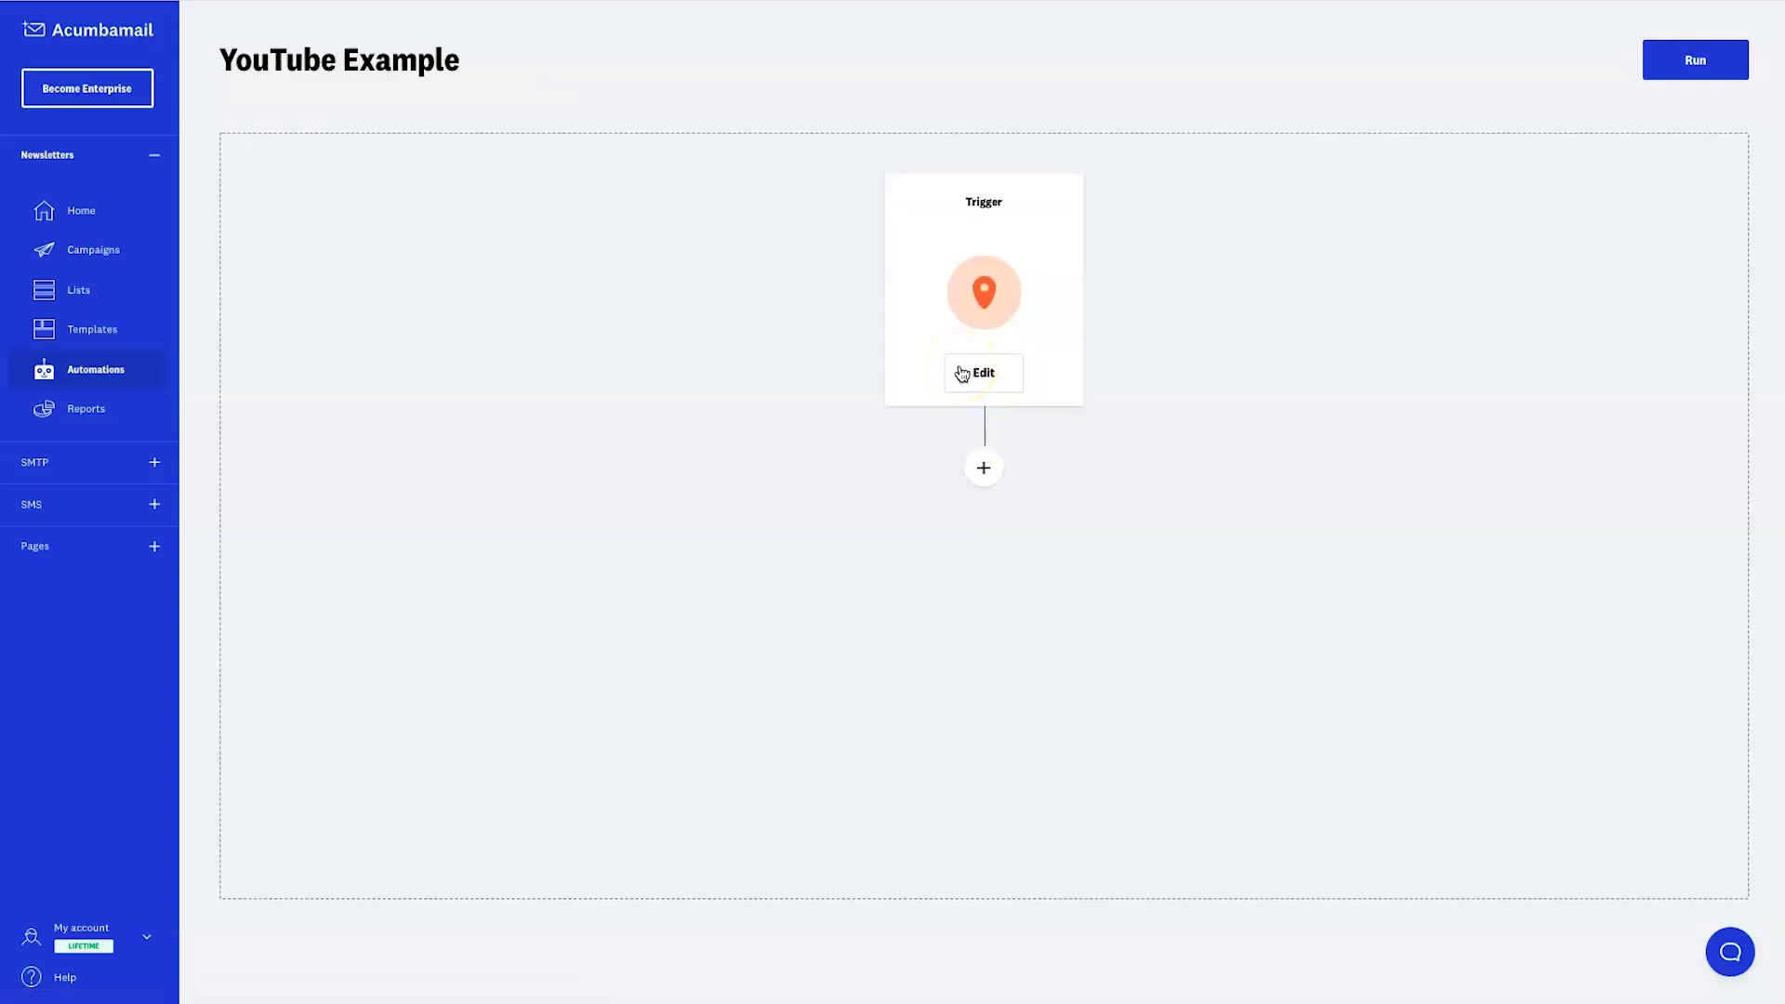
{"action": "left_click", "coordinate": [962, 373]}
{"action": "left_click", "coordinate": [1204, 233]}
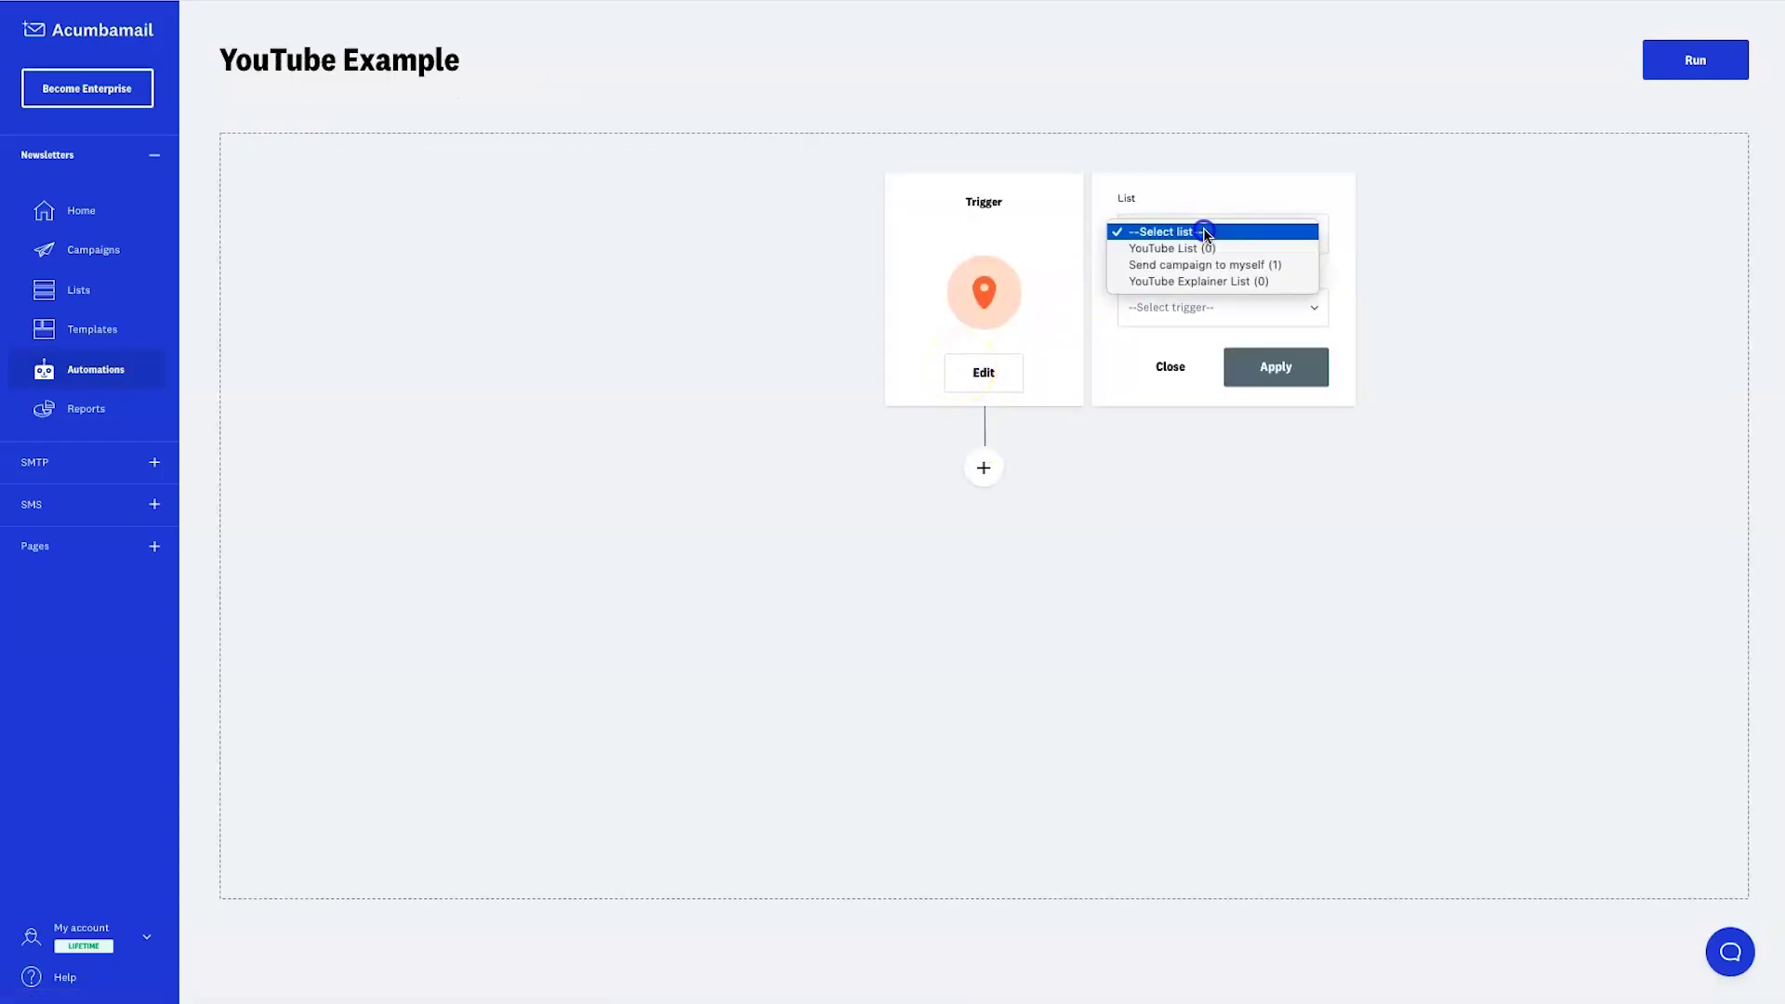
{"action": "left_click", "coordinate": [1209, 282]}
{"action": "left_click", "coordinate": [1219, 307]}
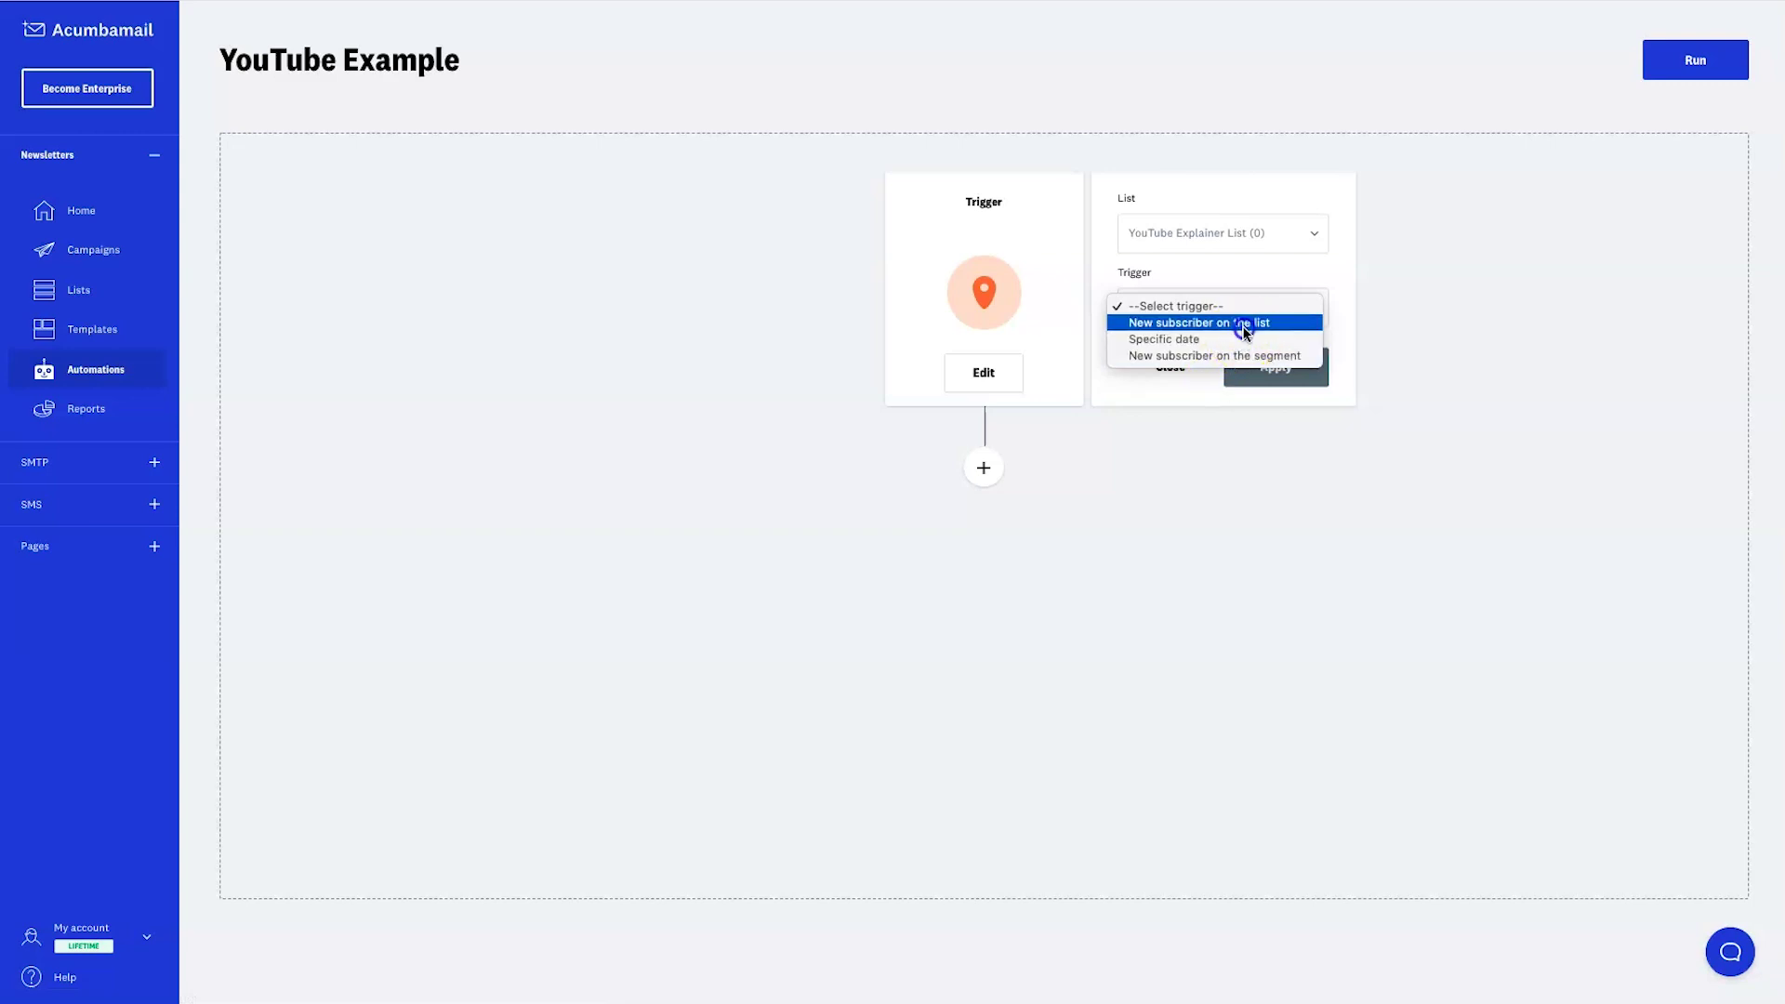
{"action": "left_click", "coordinate": [1243, 325]}
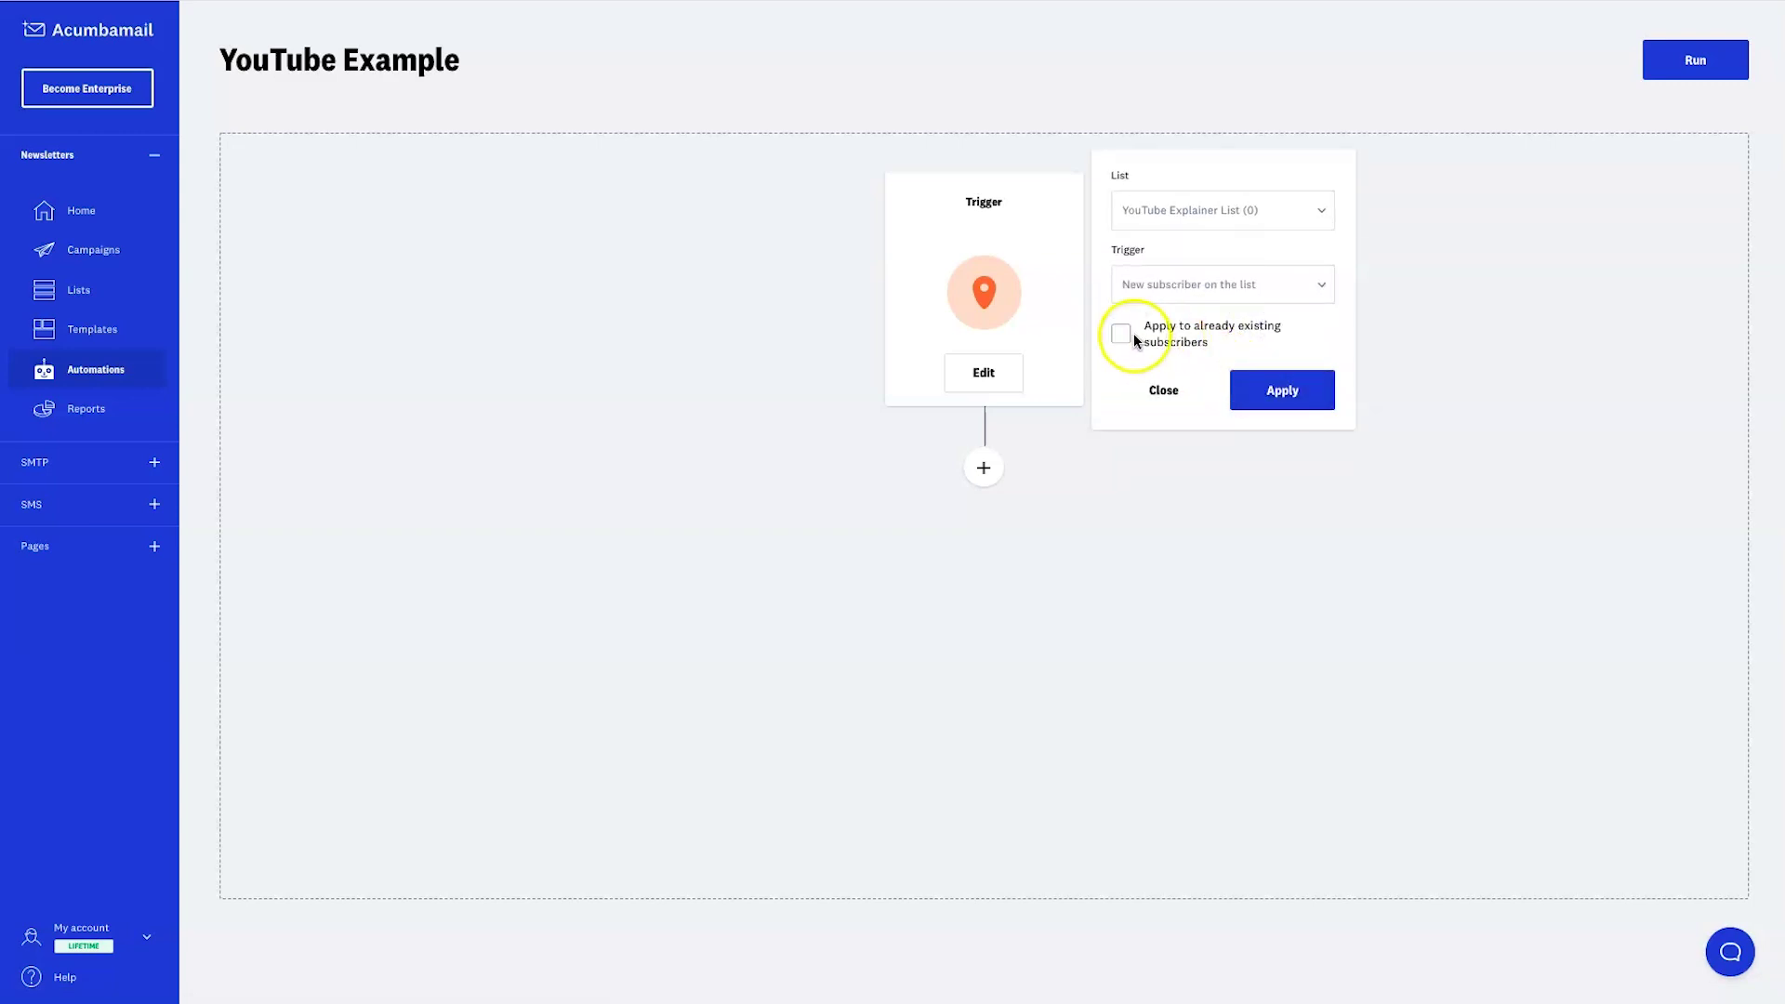
{"action": "left_click", "coordinate": [1274, 392]}
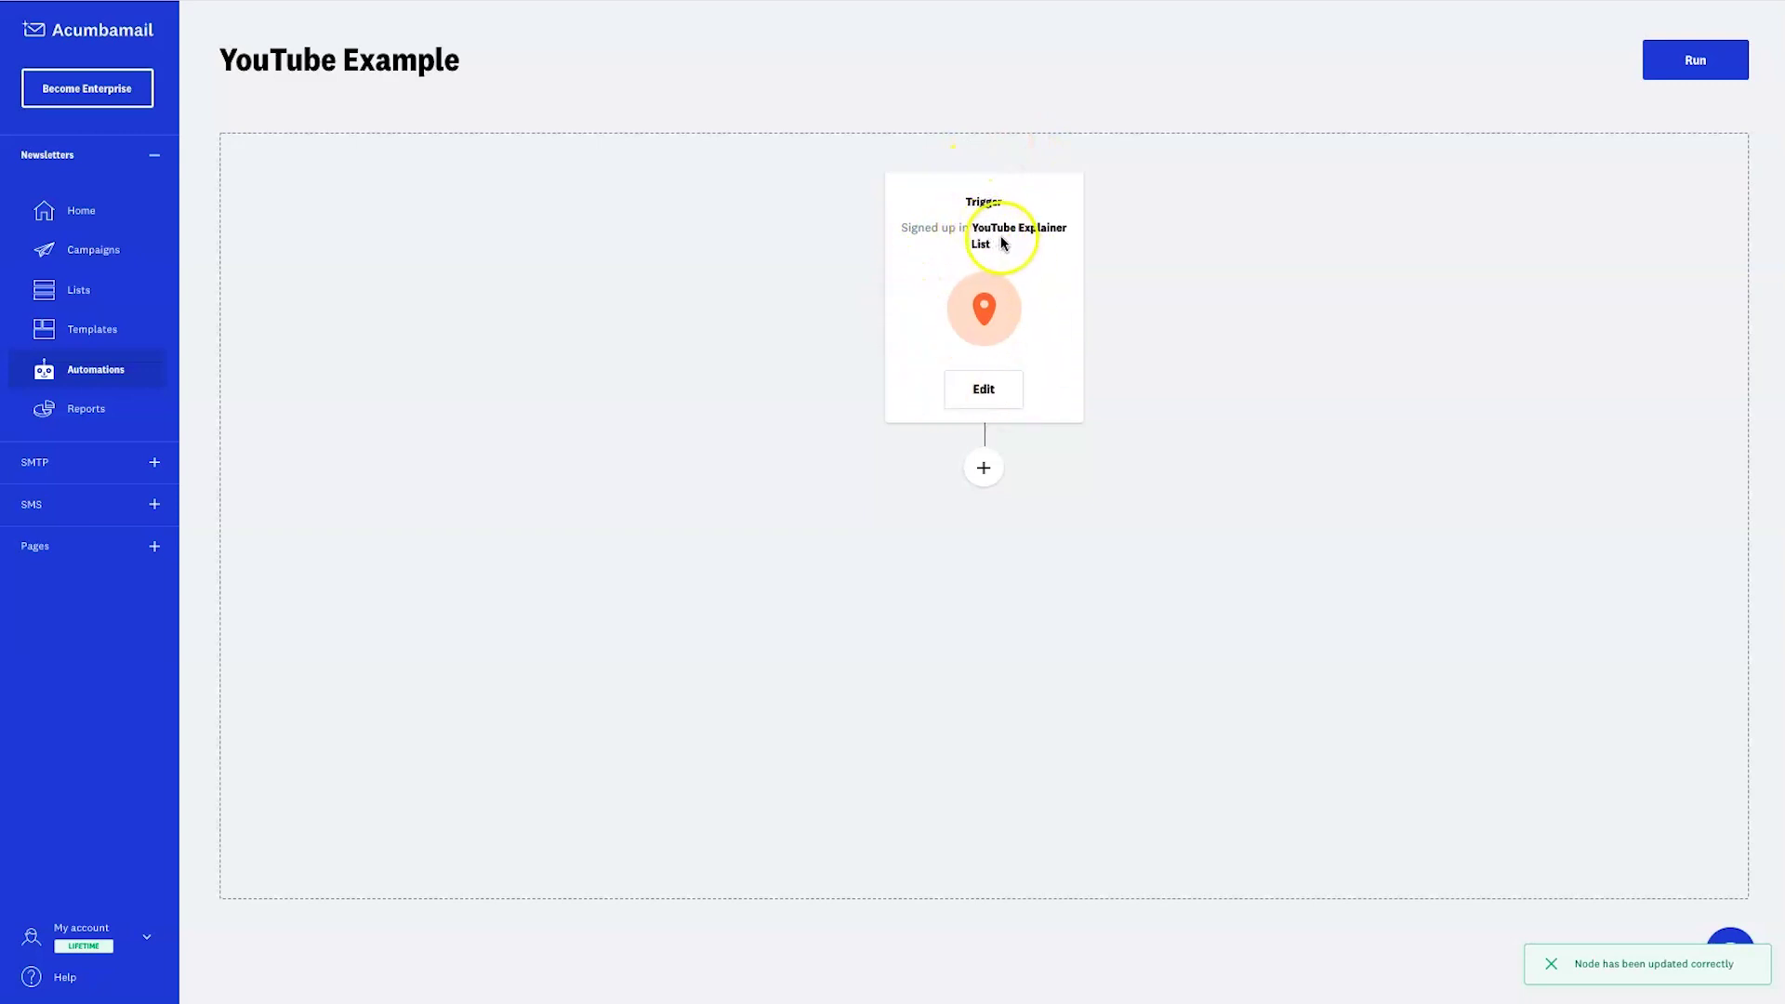
Step: Add a Delay module below the trigger and set its waiting time to 5 minutes
{"action": "left_click", "coordinate": [983, 468]}
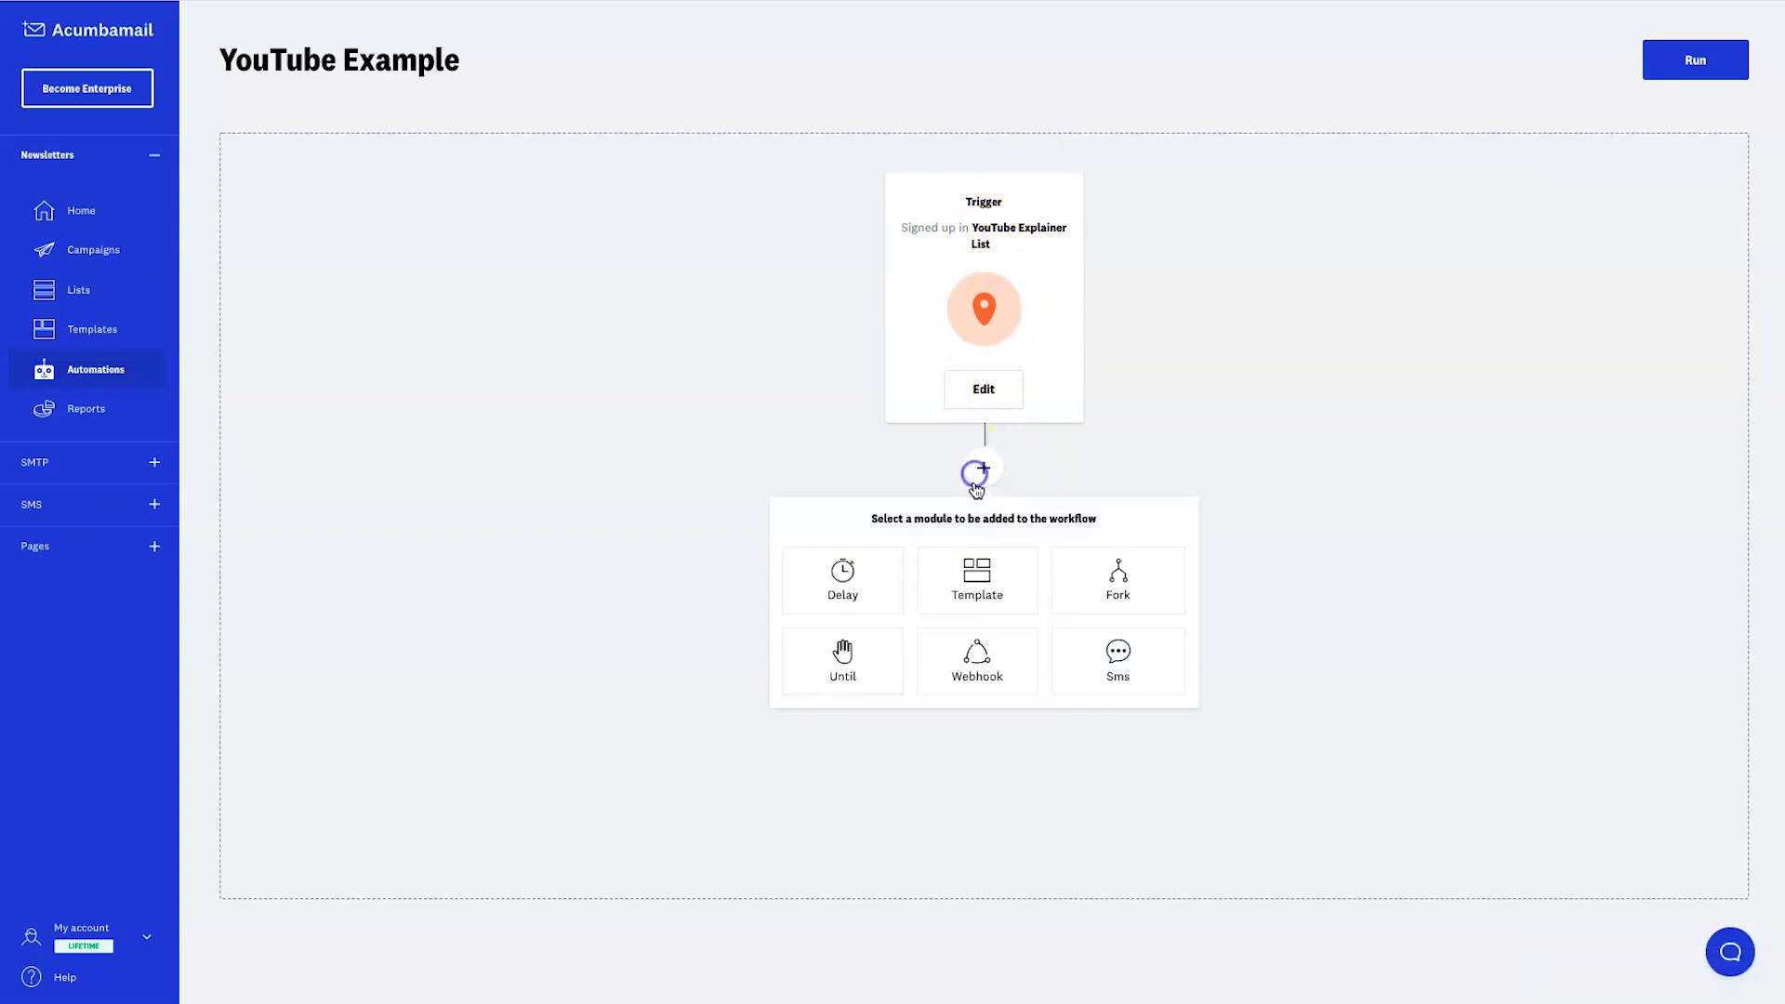
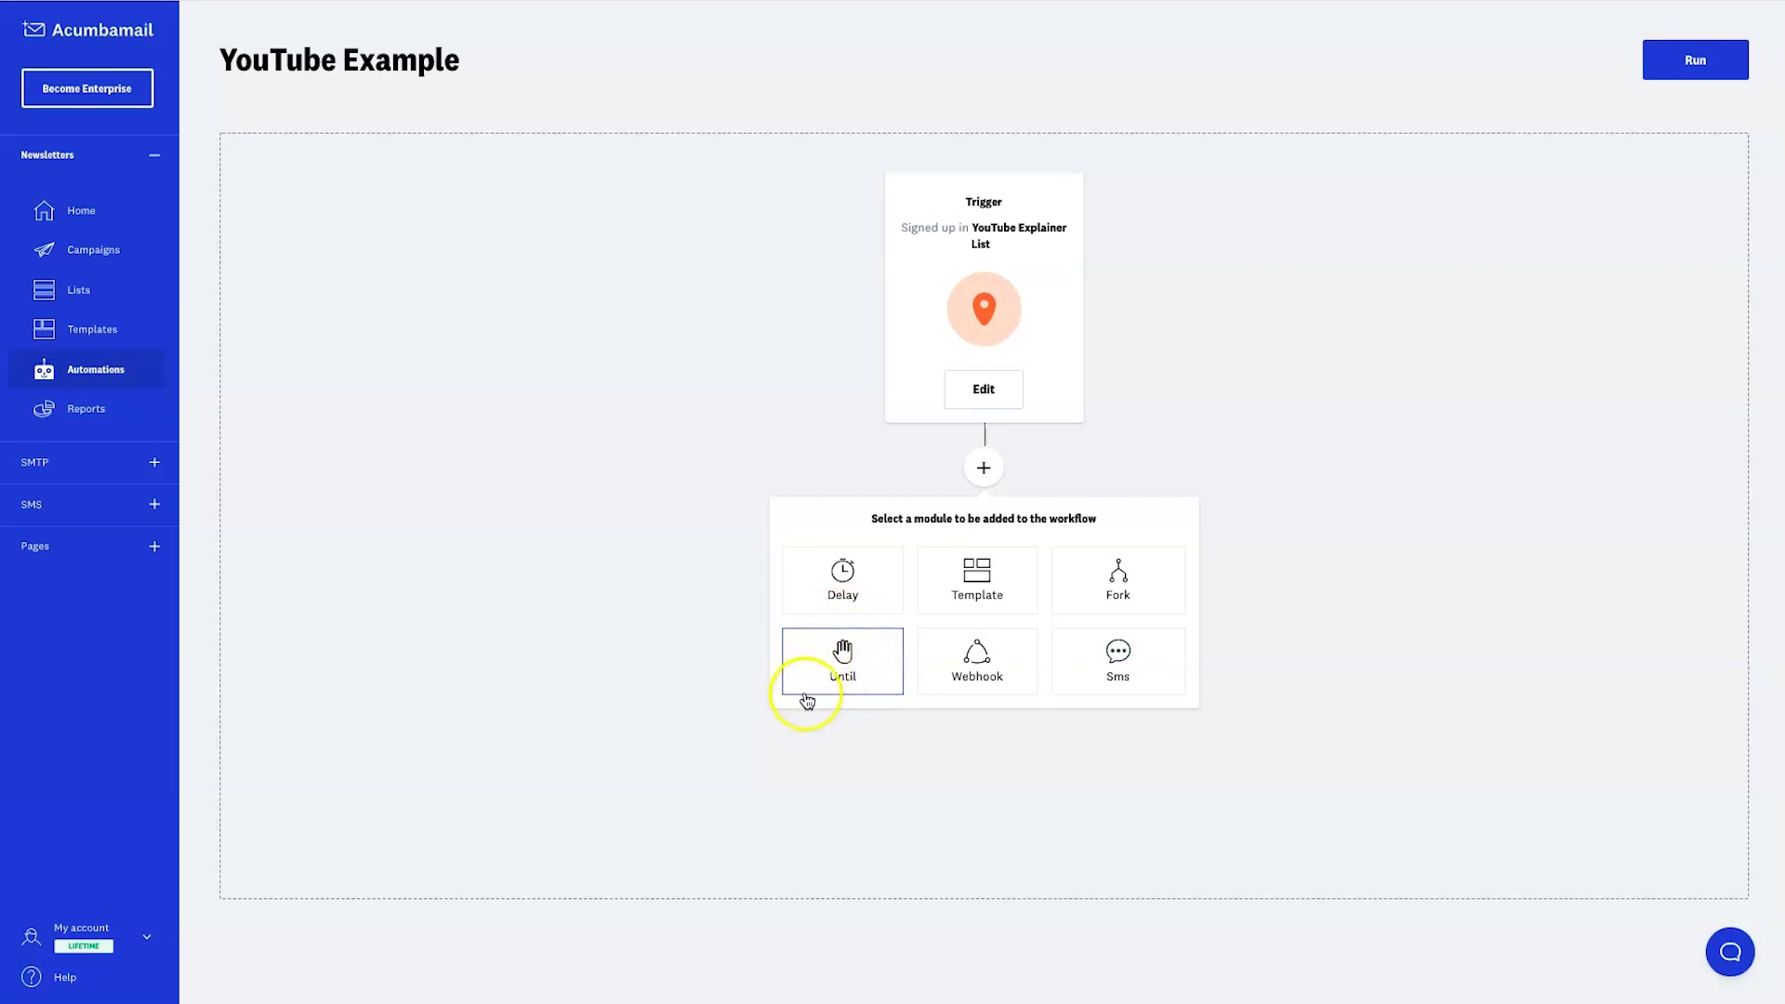
{"action": "left_click", "coordinate": [848, 572]}
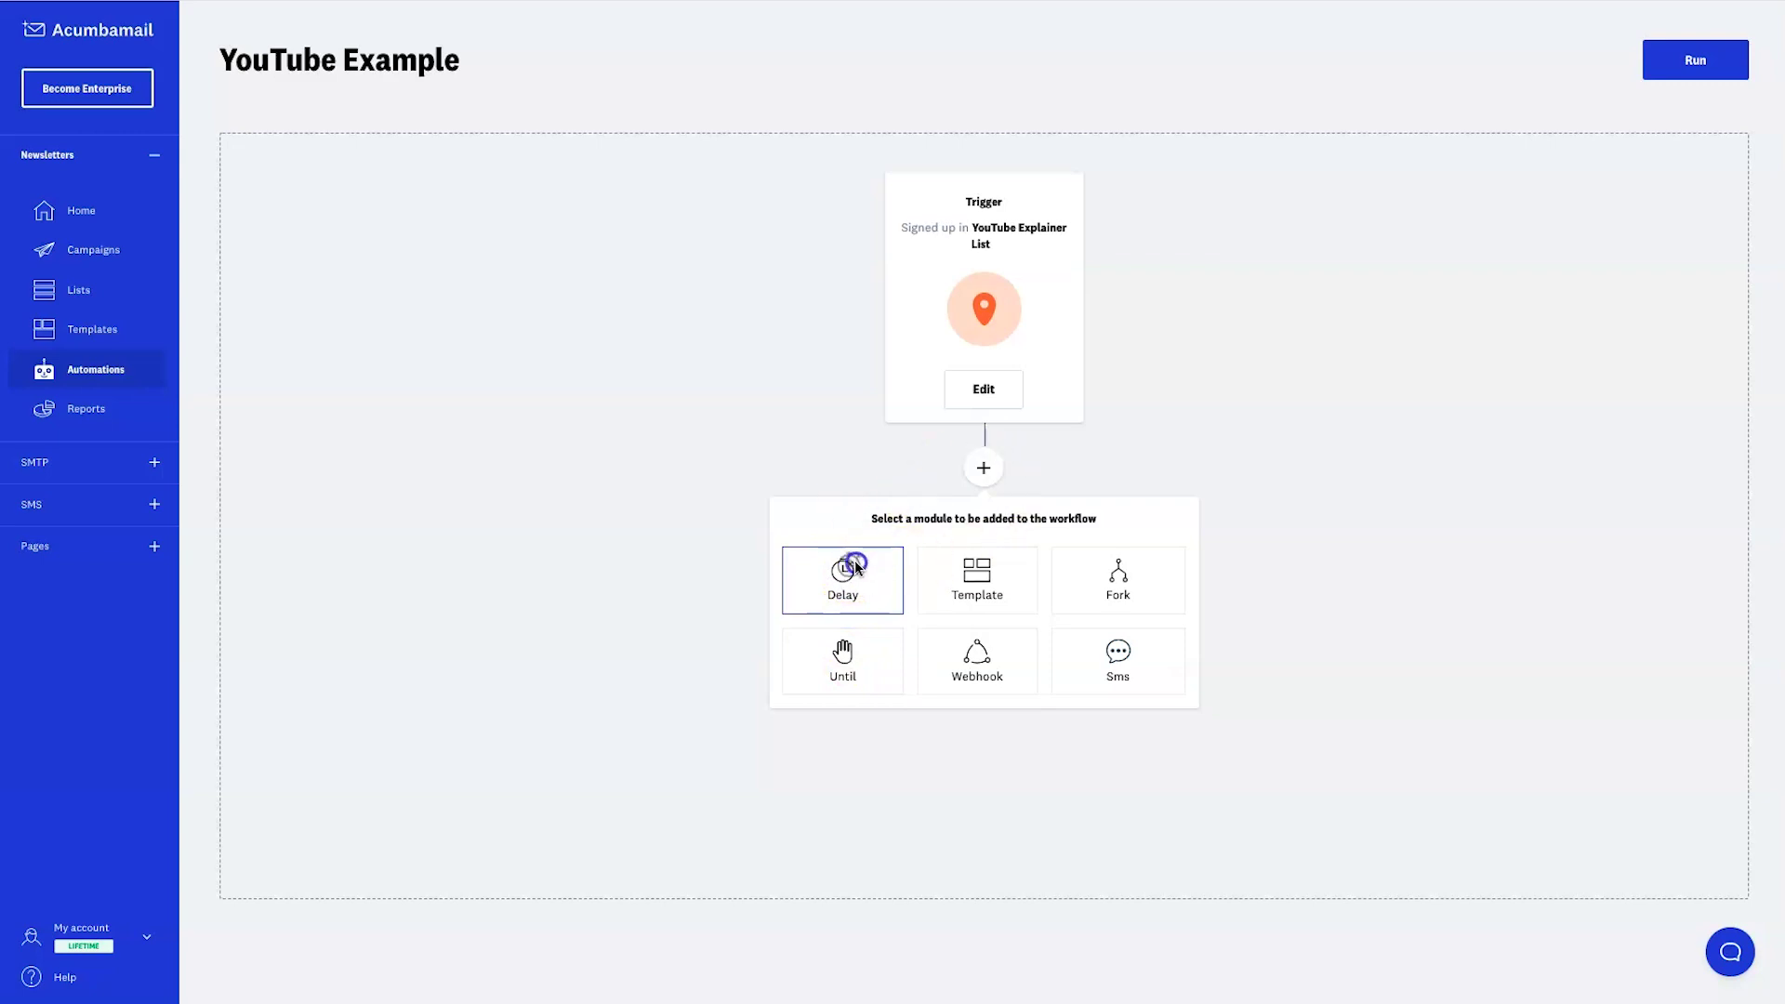
{"action": "left_click", "coordinate": [842, 578]}
{"action": "left_click", "coordinate": [937, 735]}
{"action": "left_click", "coordinate": [1155, 587]}
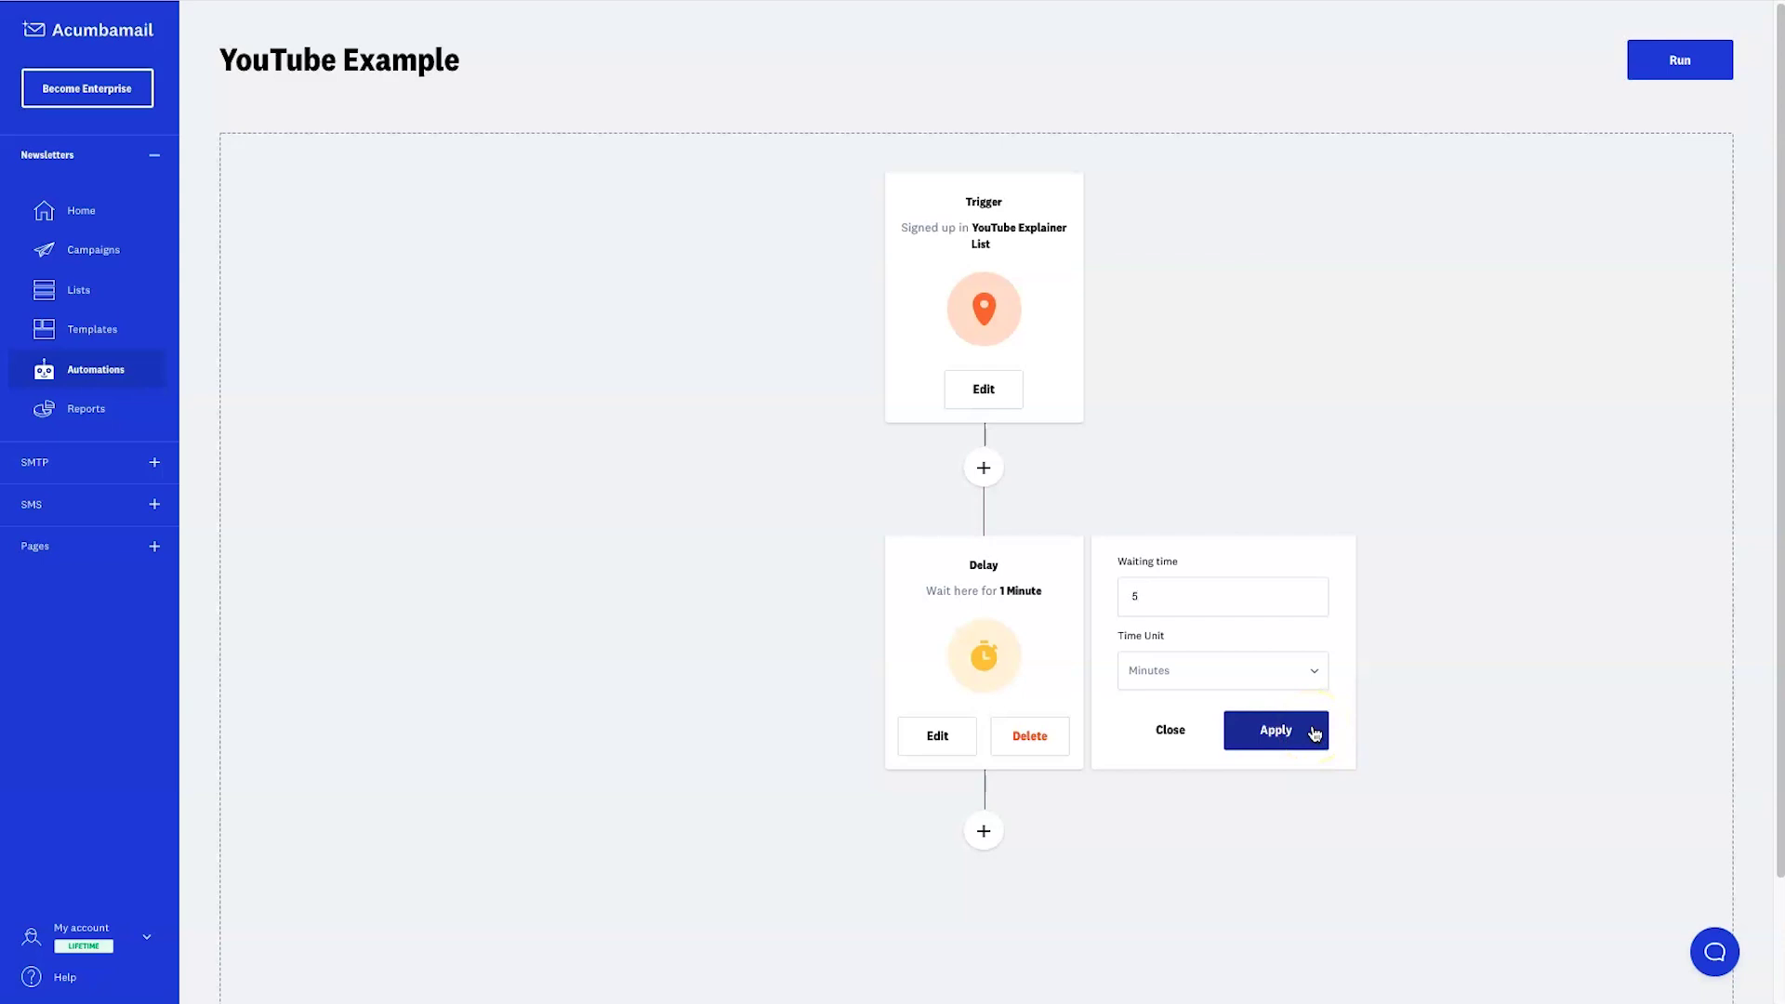
{"action": "left_click", "coordinate": [1279, 735]}
Step: Add a Template module to the workflow below the delay
{"action": "scroll", "coordinate": [1147, 777], "scroll_direction": "down", "scroll_amount": 2}
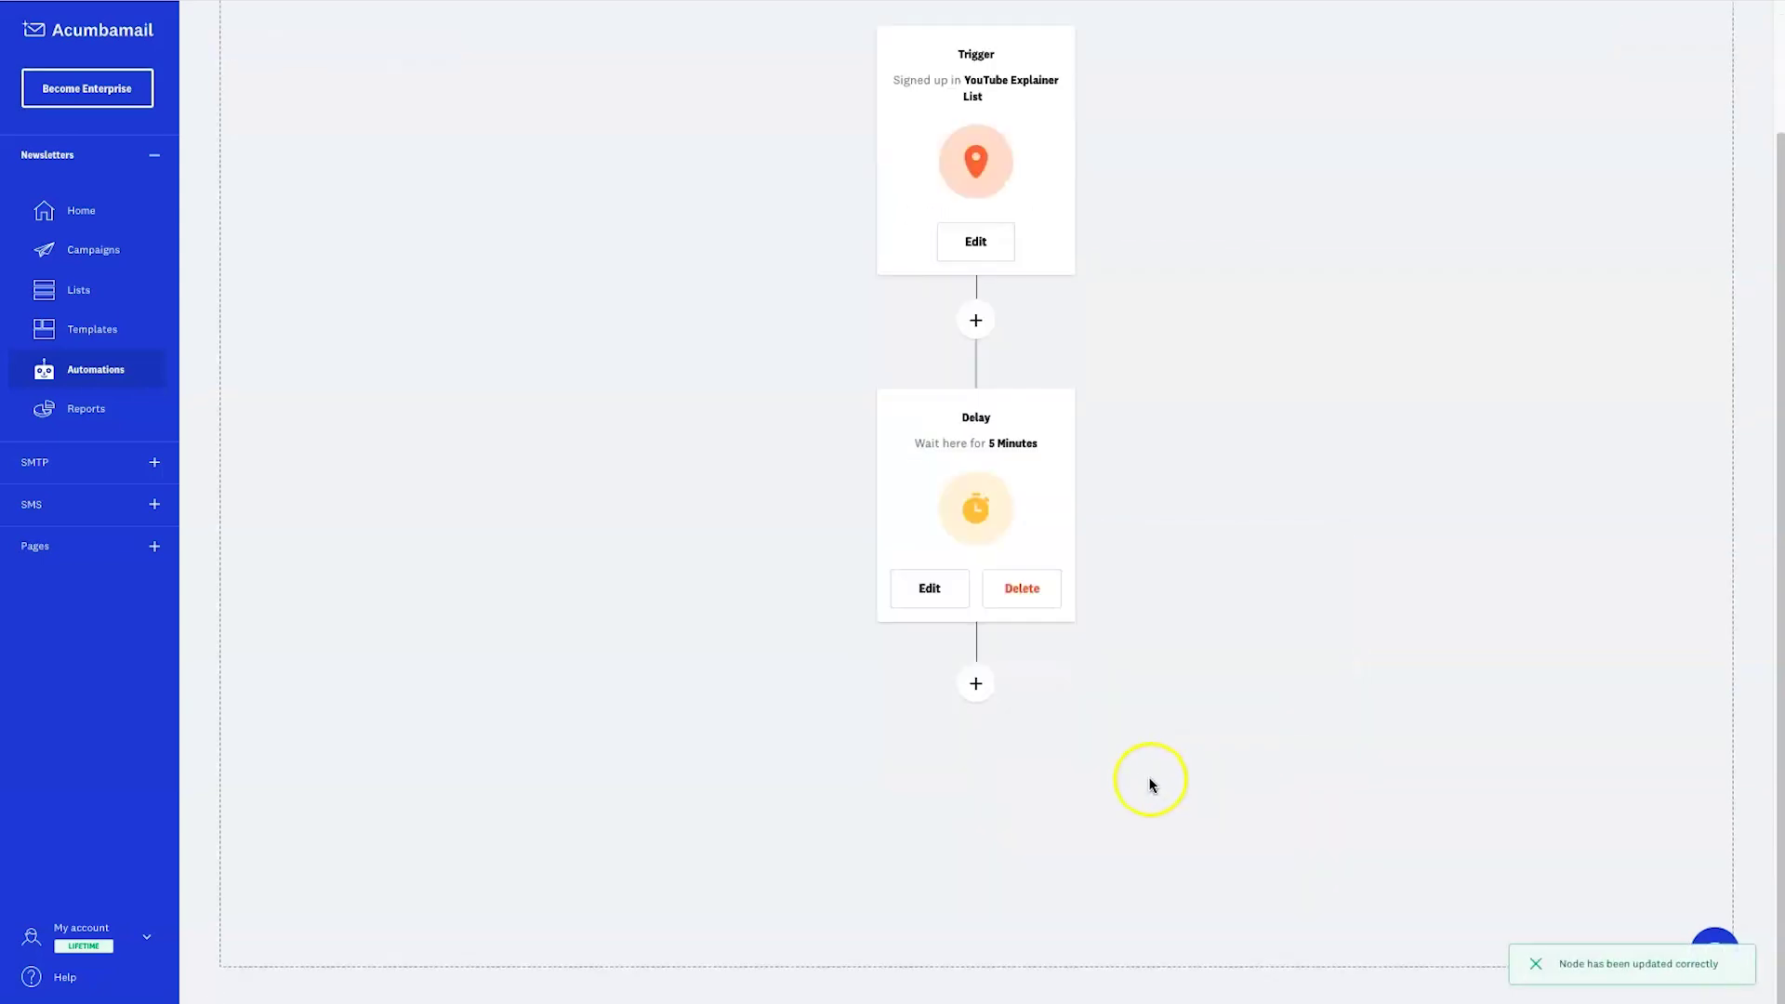
{"action": "left_click", "coordinate": [968, 687]}
{"action": "left_click", "coordinate": [971, 799]}
Step: In the Send Template settings, complete the sender's full name and set the subject to "Here is the information you requested"
{"action": "scroll", "coordinate": [949, 794], "scroll_direction": "down", "scroll_amount": 2}
{"action": "left_click", "coordinate": [929, 727]}
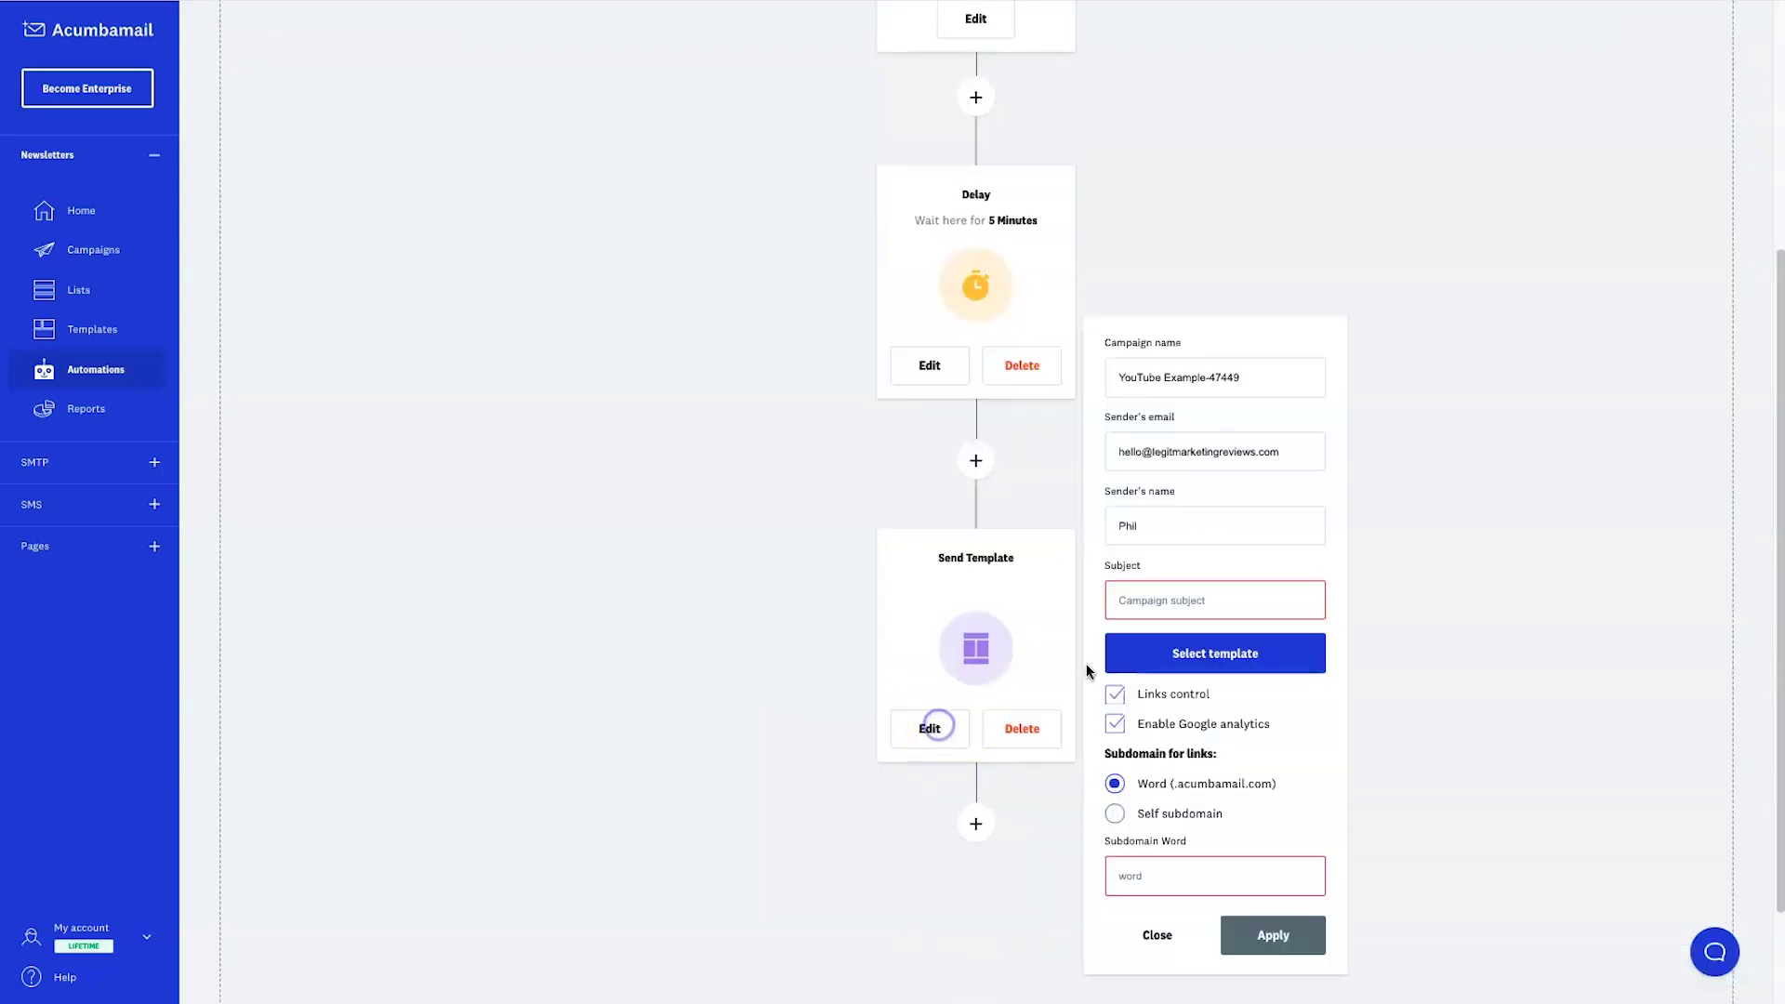
{"action": "scroll", "coordinate": [1088, 670], "scroll_direction": "down", "scroll_amount": 1}
{"action": "left_click", "coordinate": [1203, 497]}
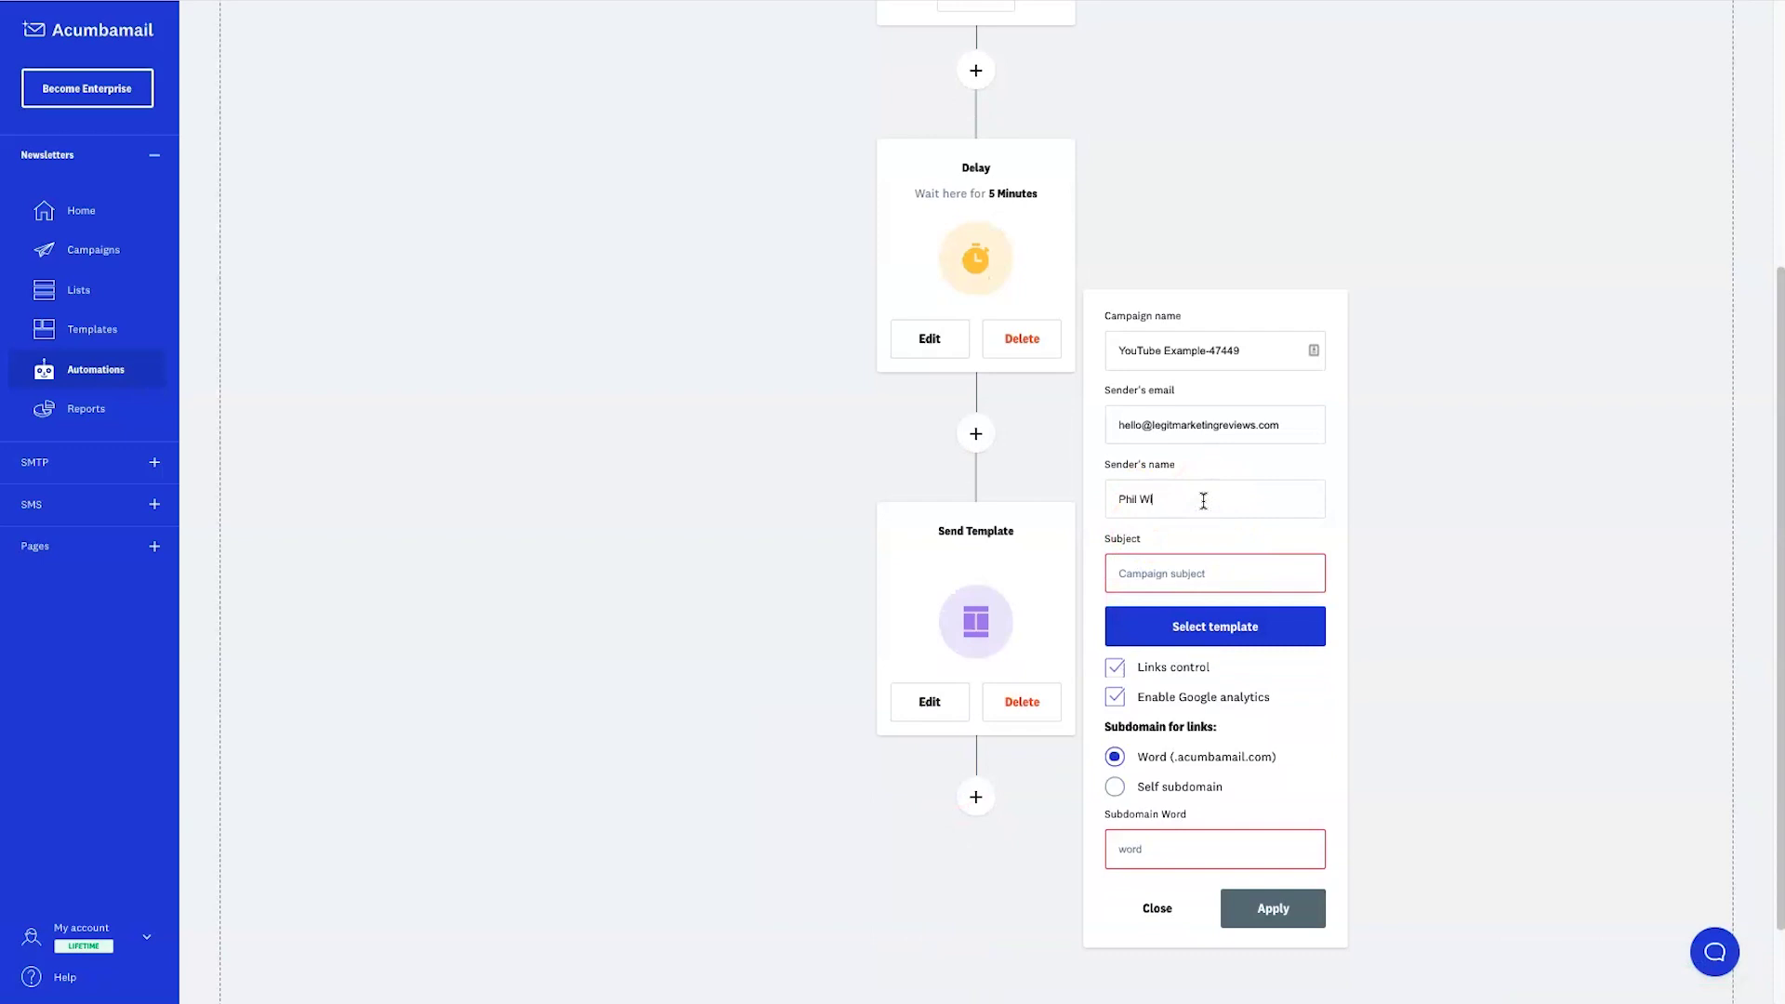
{"action": "left_click", "coordinate": [1152, 430]}
{"action": "triple_click", "coordinate": [1129, 421]}
{"action": "double_click", "coordinate": [1150, 353]}
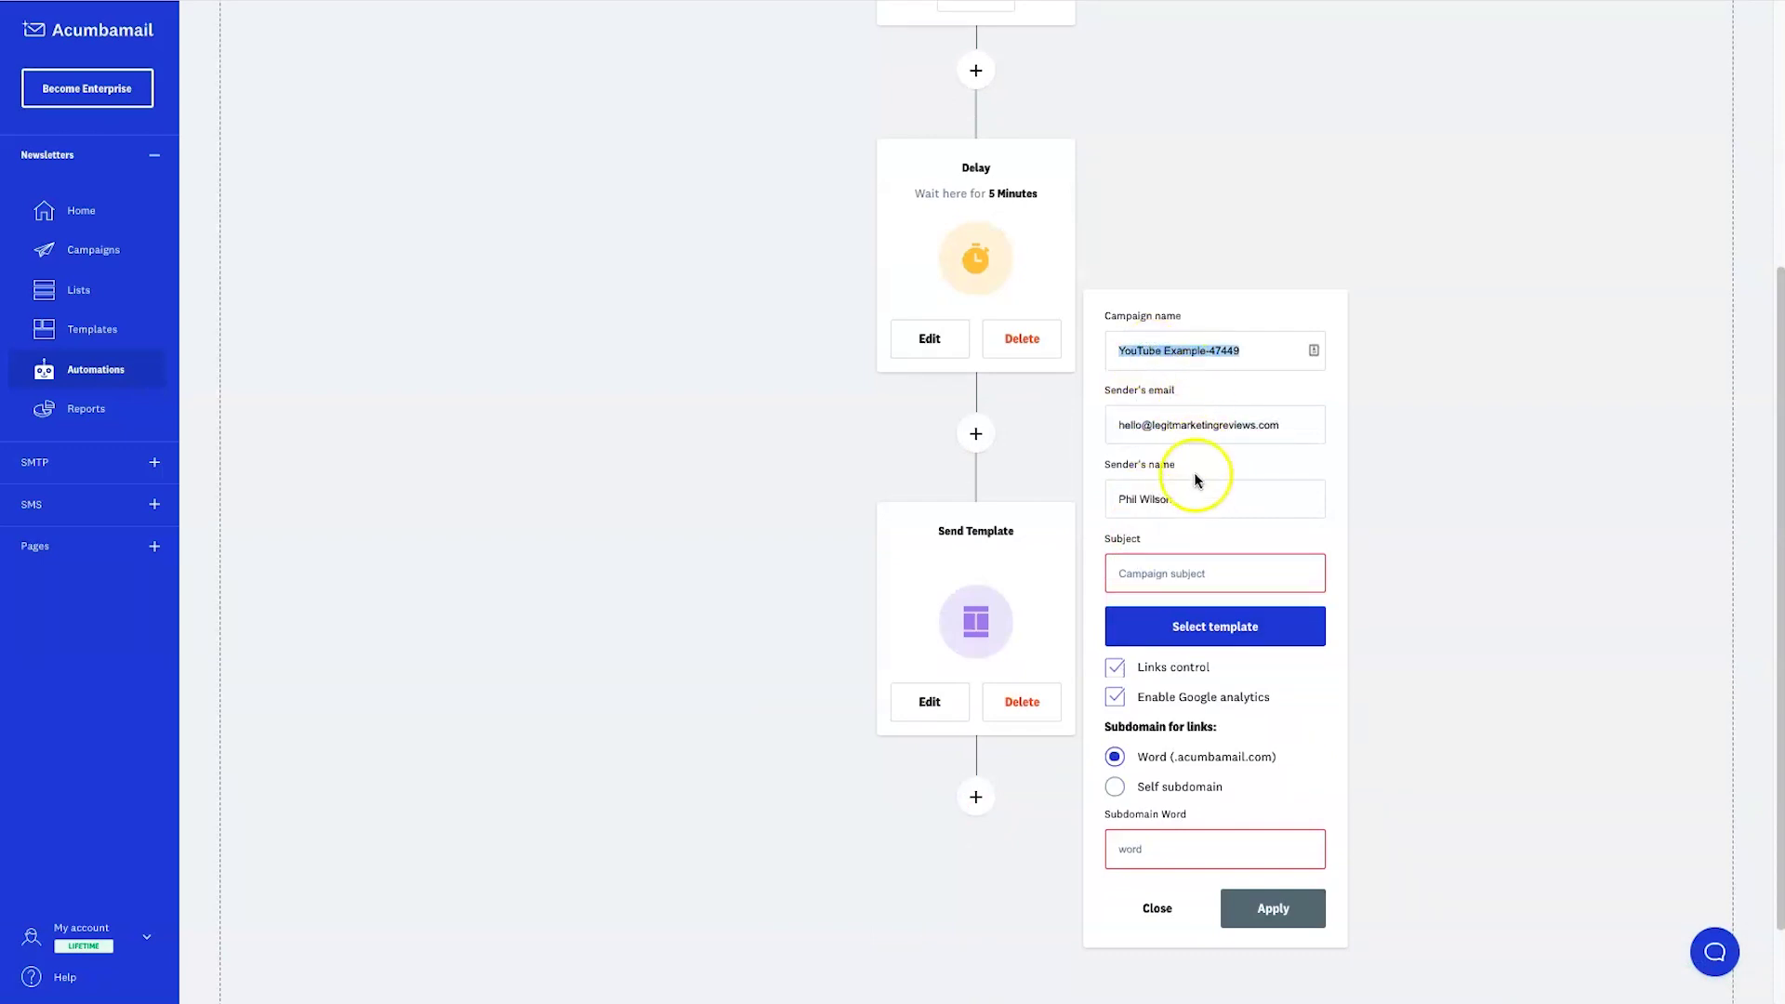
{"action": "left_click", "coordinate": [1175, 572]}
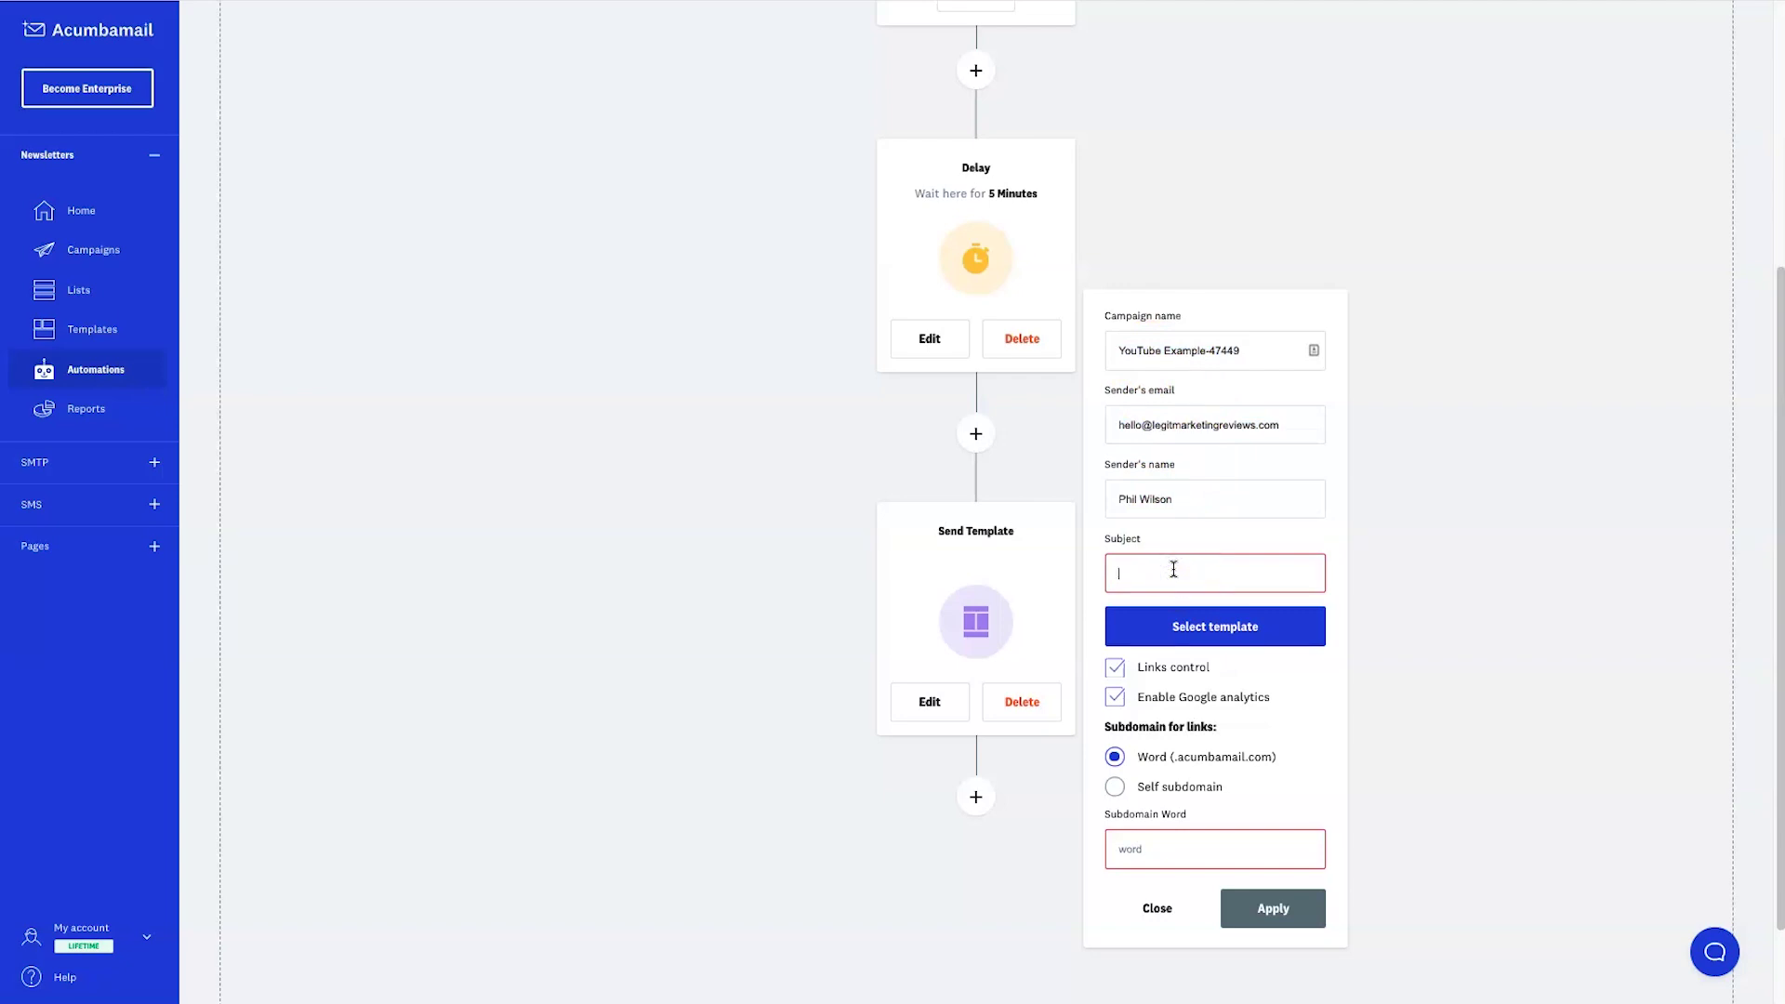
{"action": "type", "text": "Here is the information you requested"}
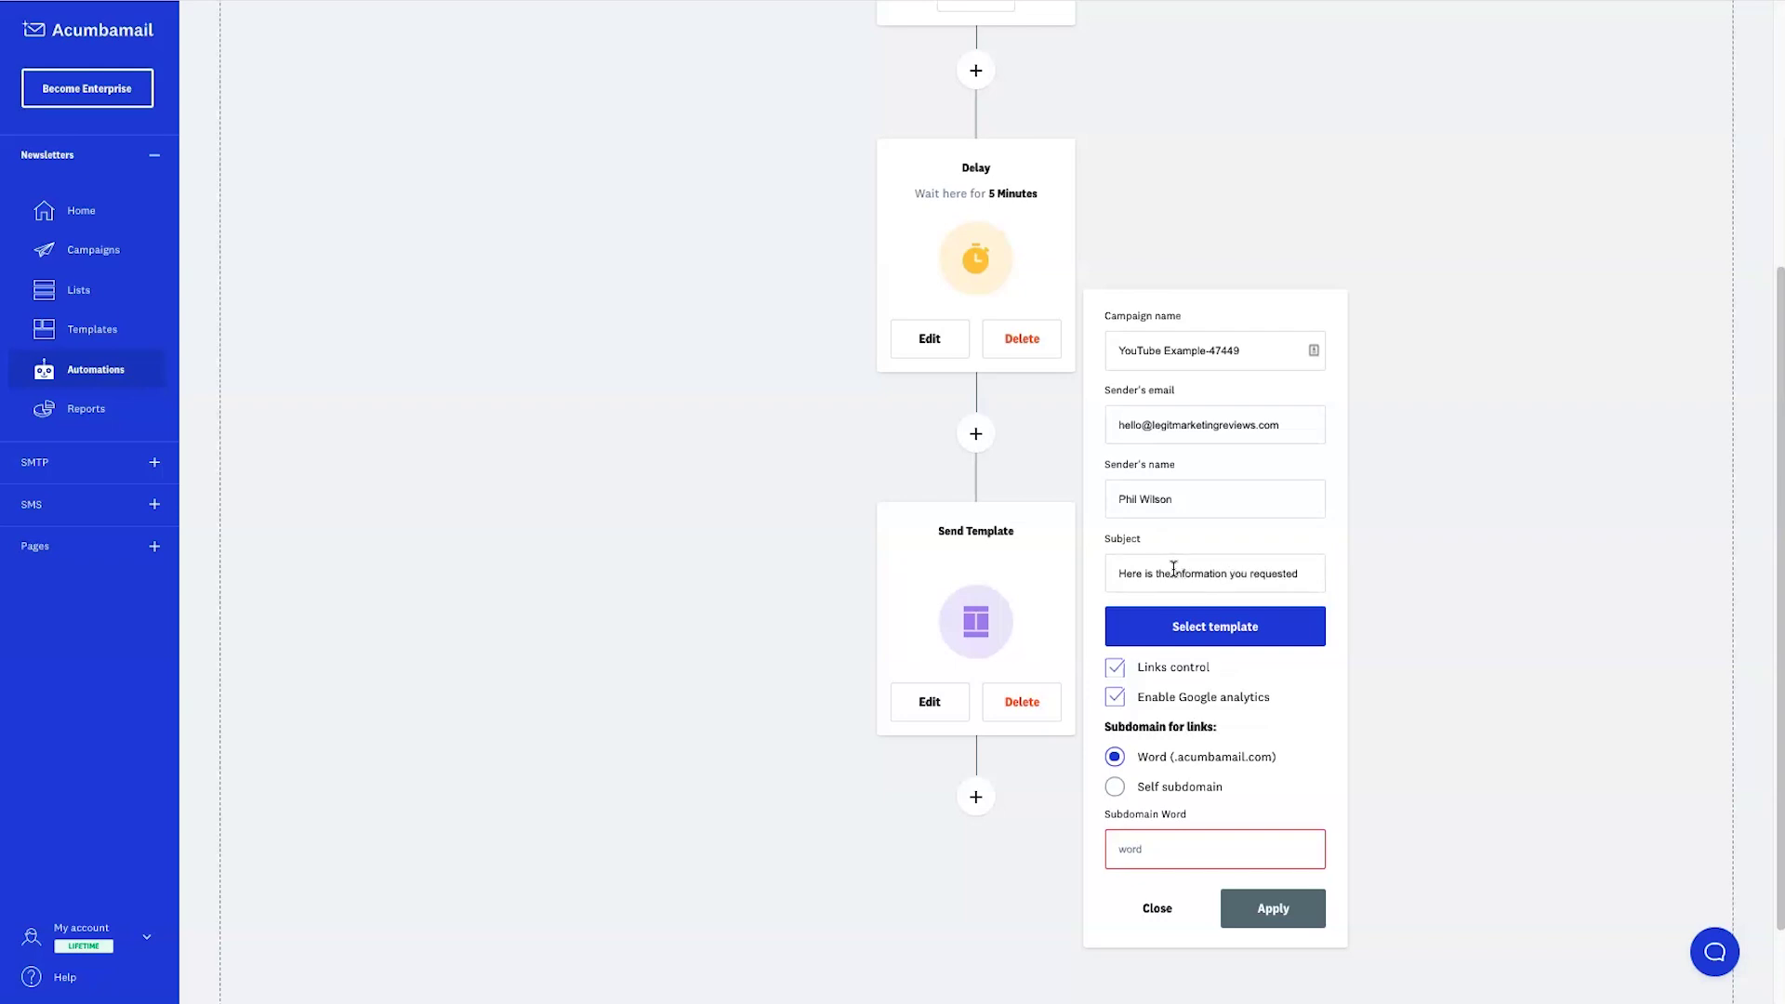
Step: Select the "Welcome to the crew" template, set the subdomain word to word1 and apply the Send Template settings
{"action": "left_click", "coordinate": [1190, 621]}
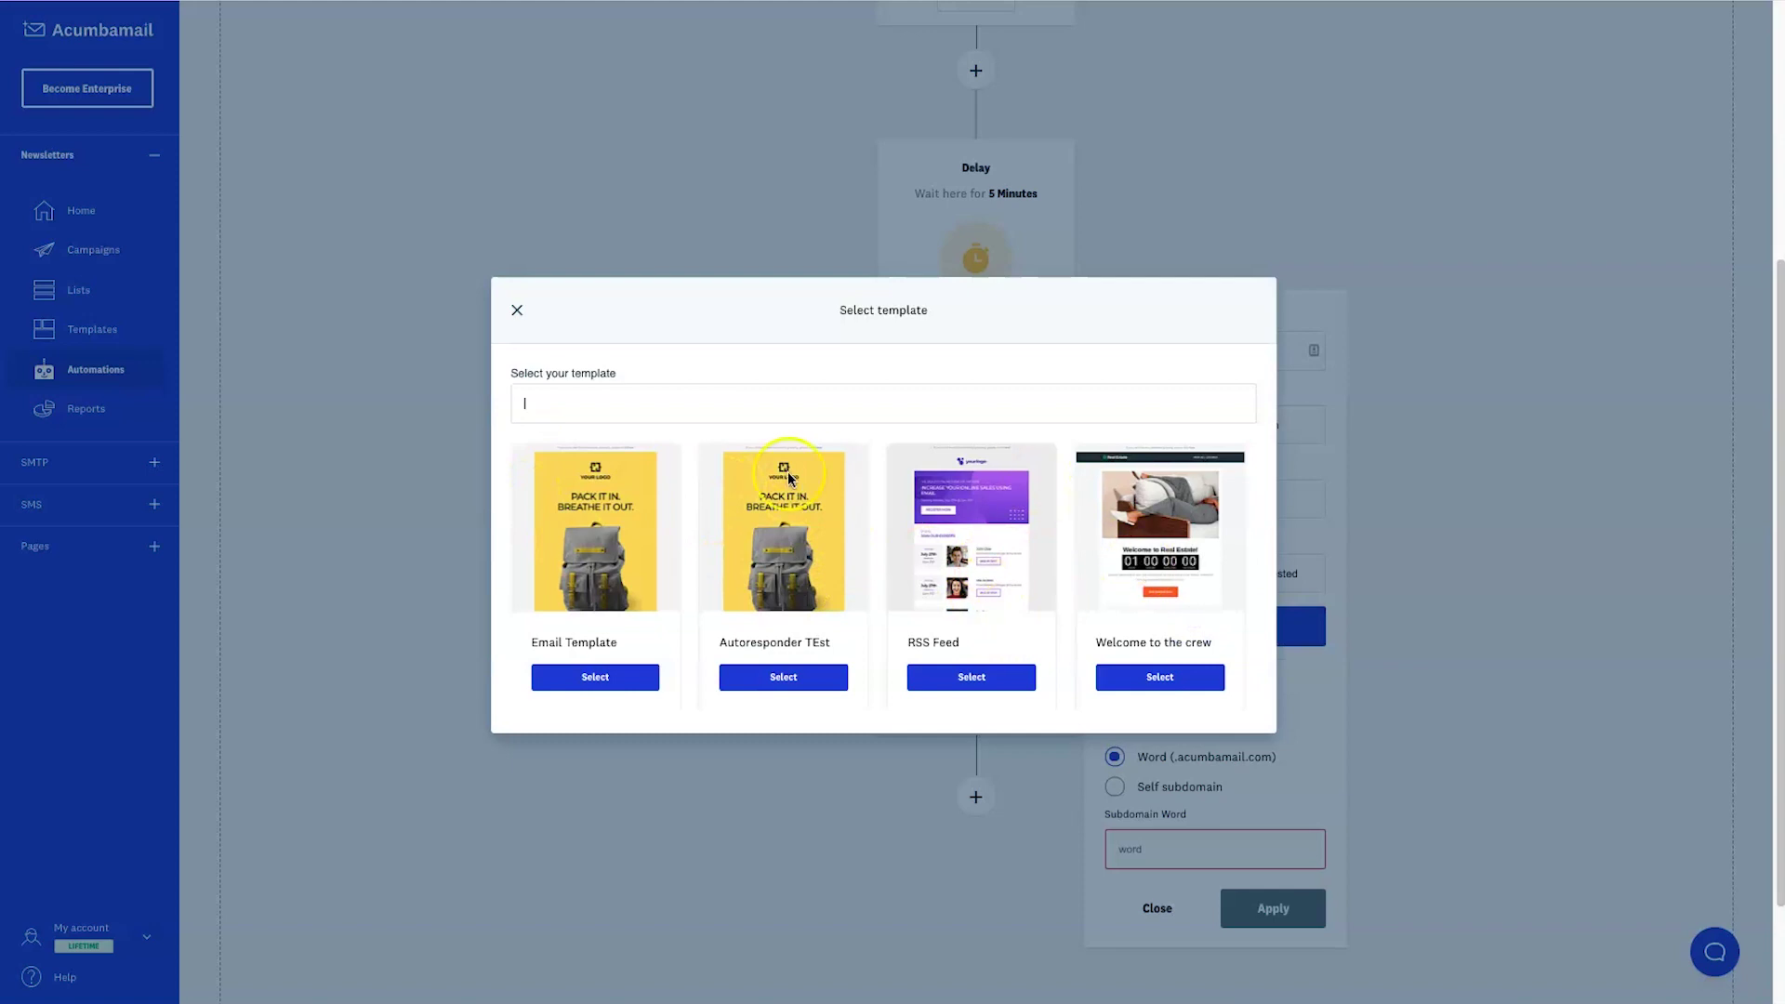
{"action": "left_click", "coordinate": [1148, 673]}
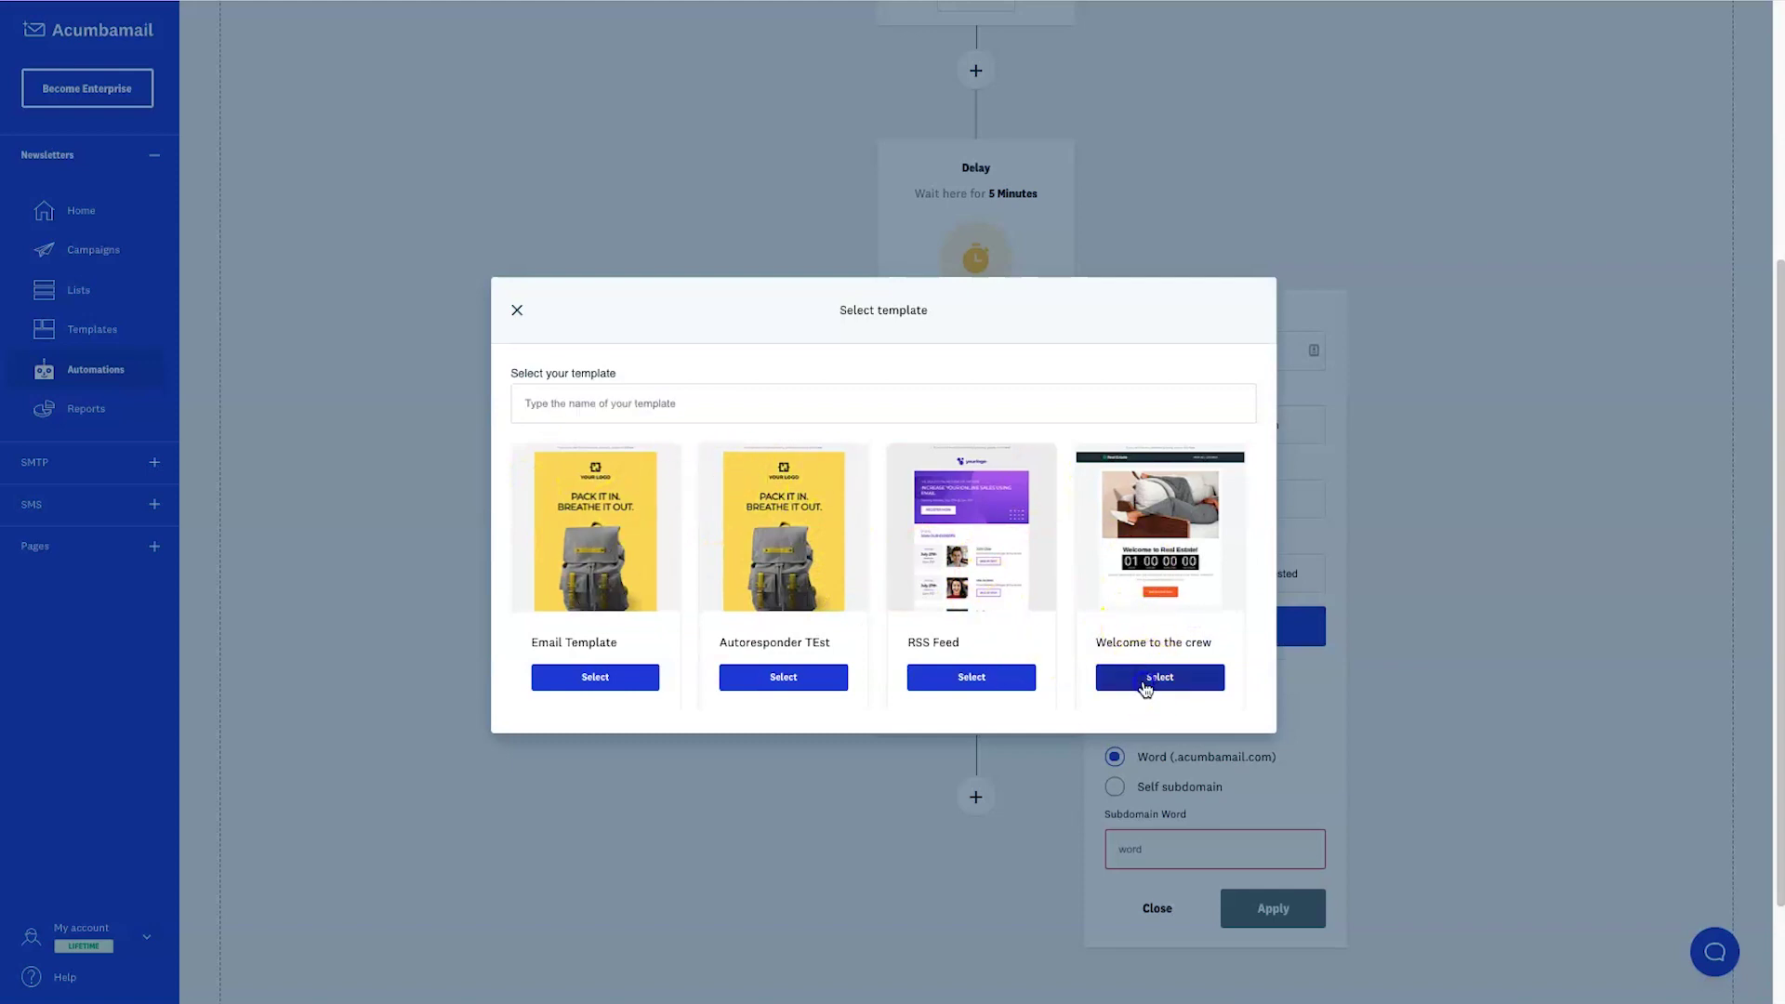
{"action": "scroll", "coordinate": [1180, 734], "scroll_direction": "down", "scroll_amount": 1}
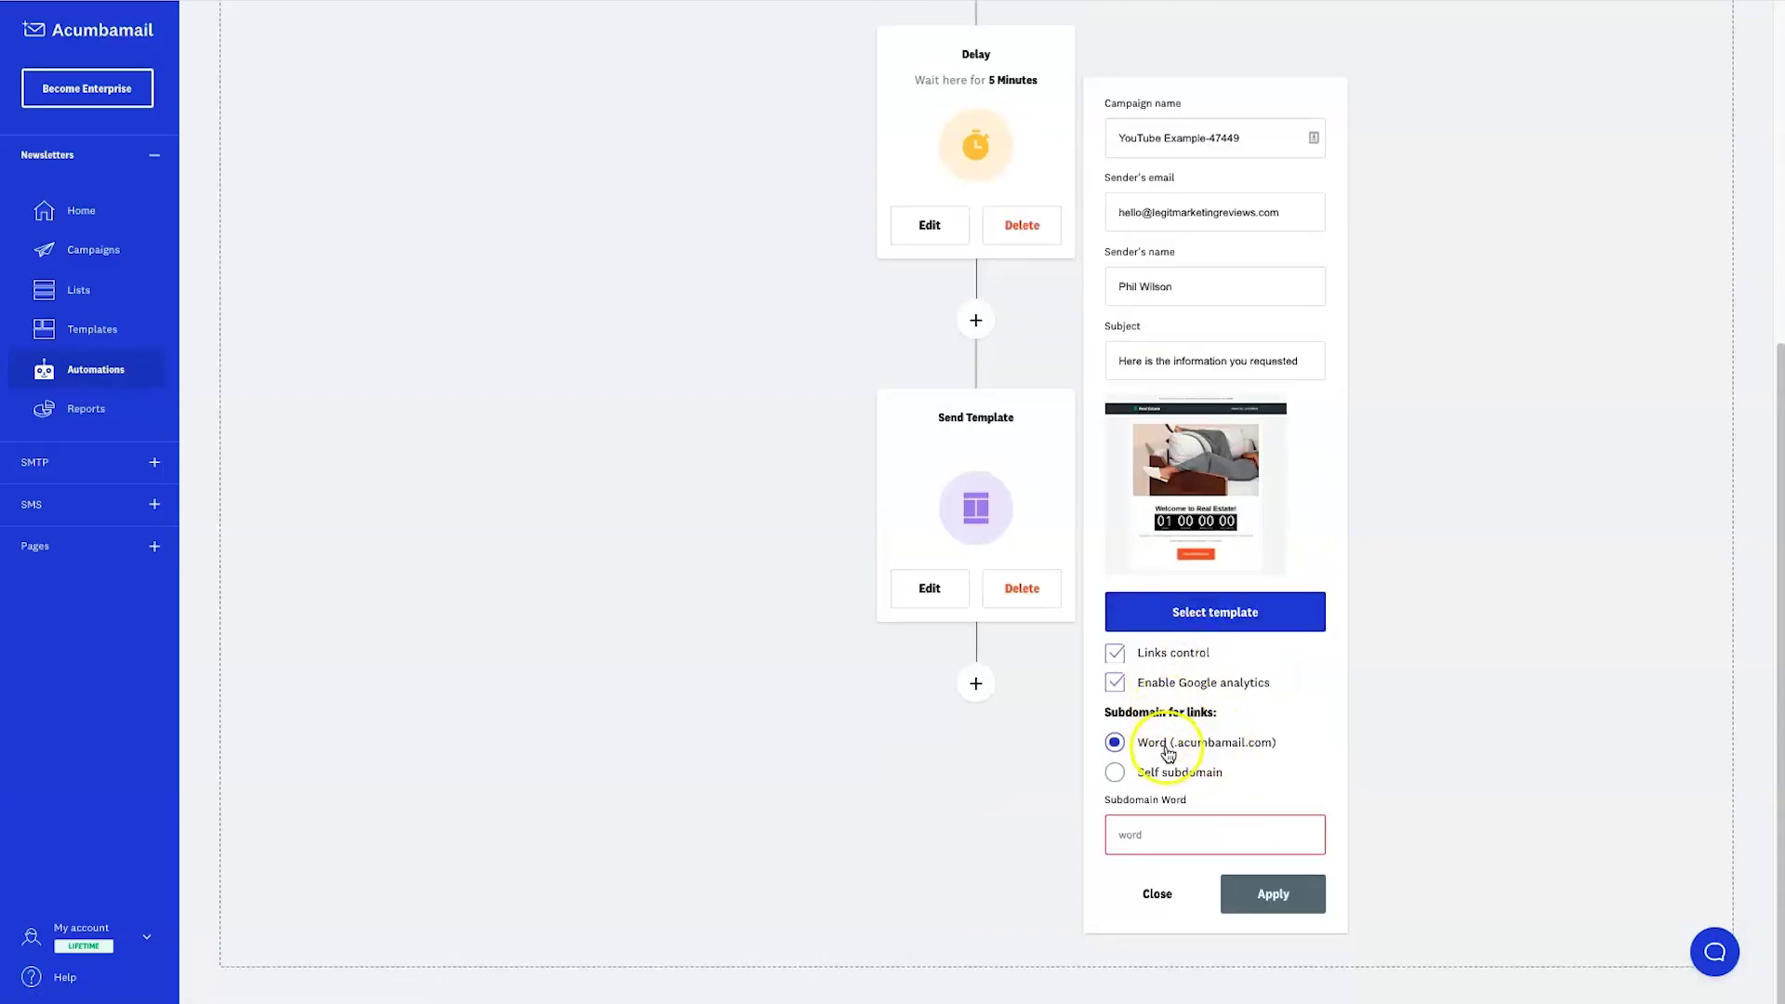
{"action": "left_click", "coordinate": [1207, 844]}
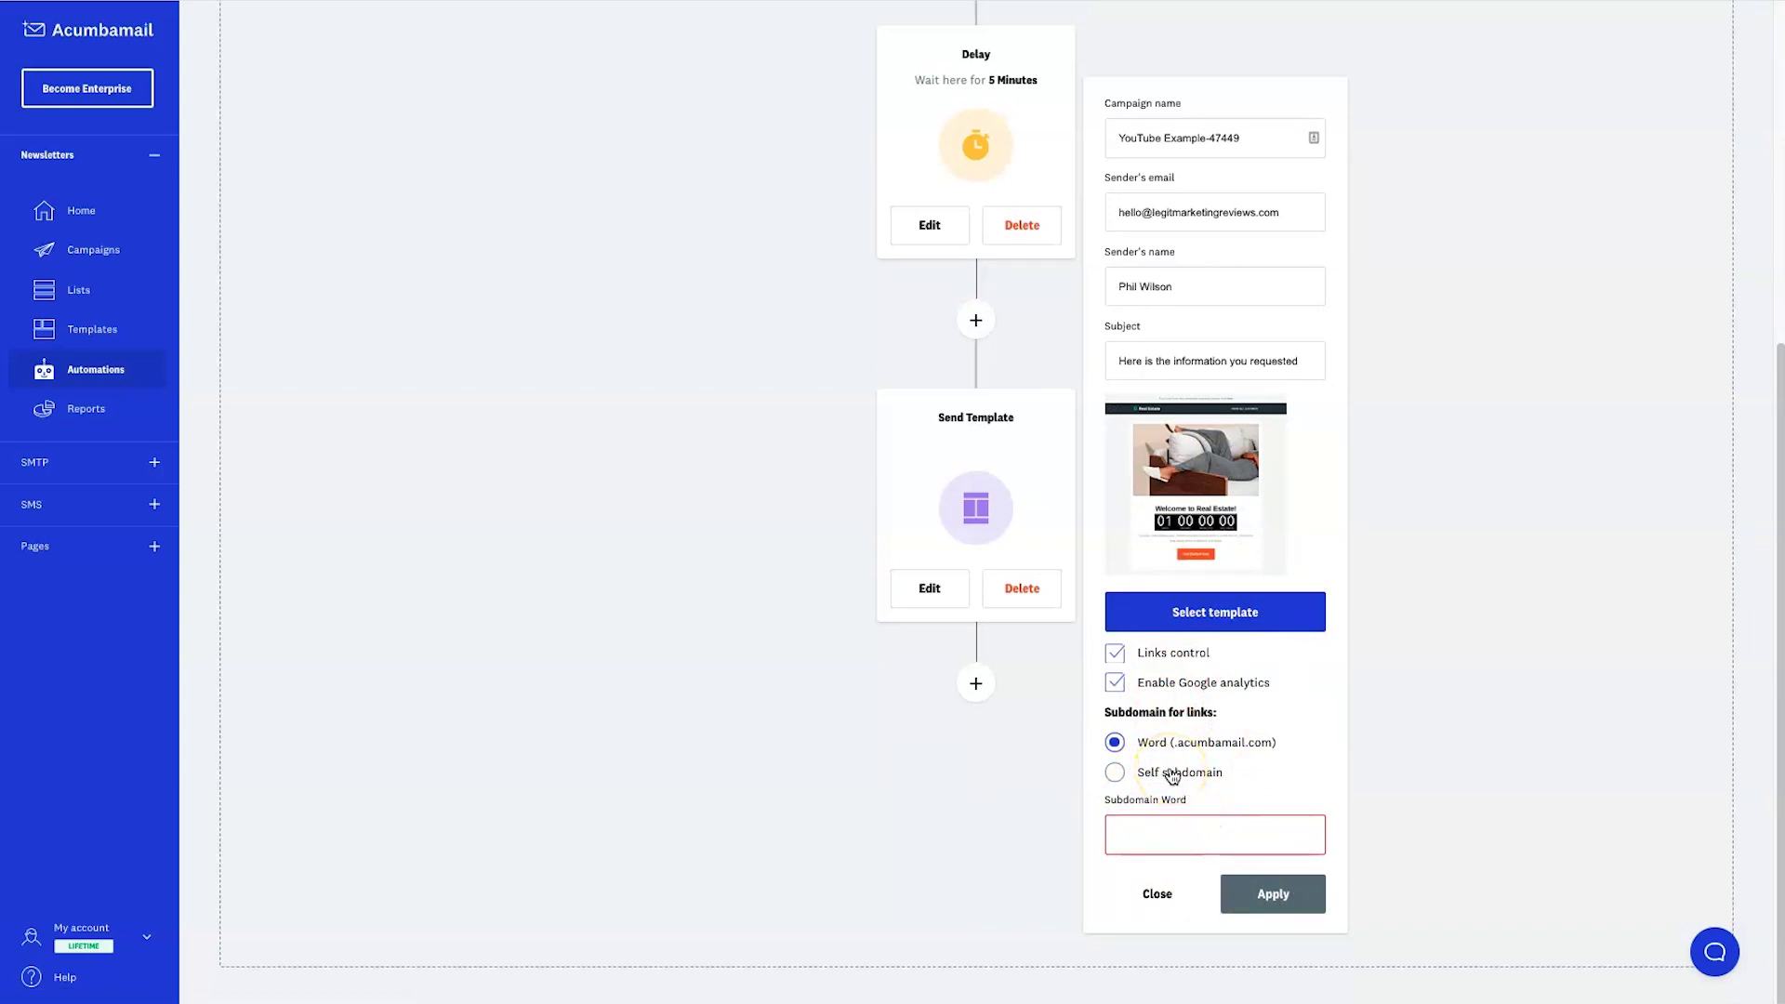
{"action": "type", "text": "word1"}
{"action": "left_click", "coordinate": [1253, 891]}
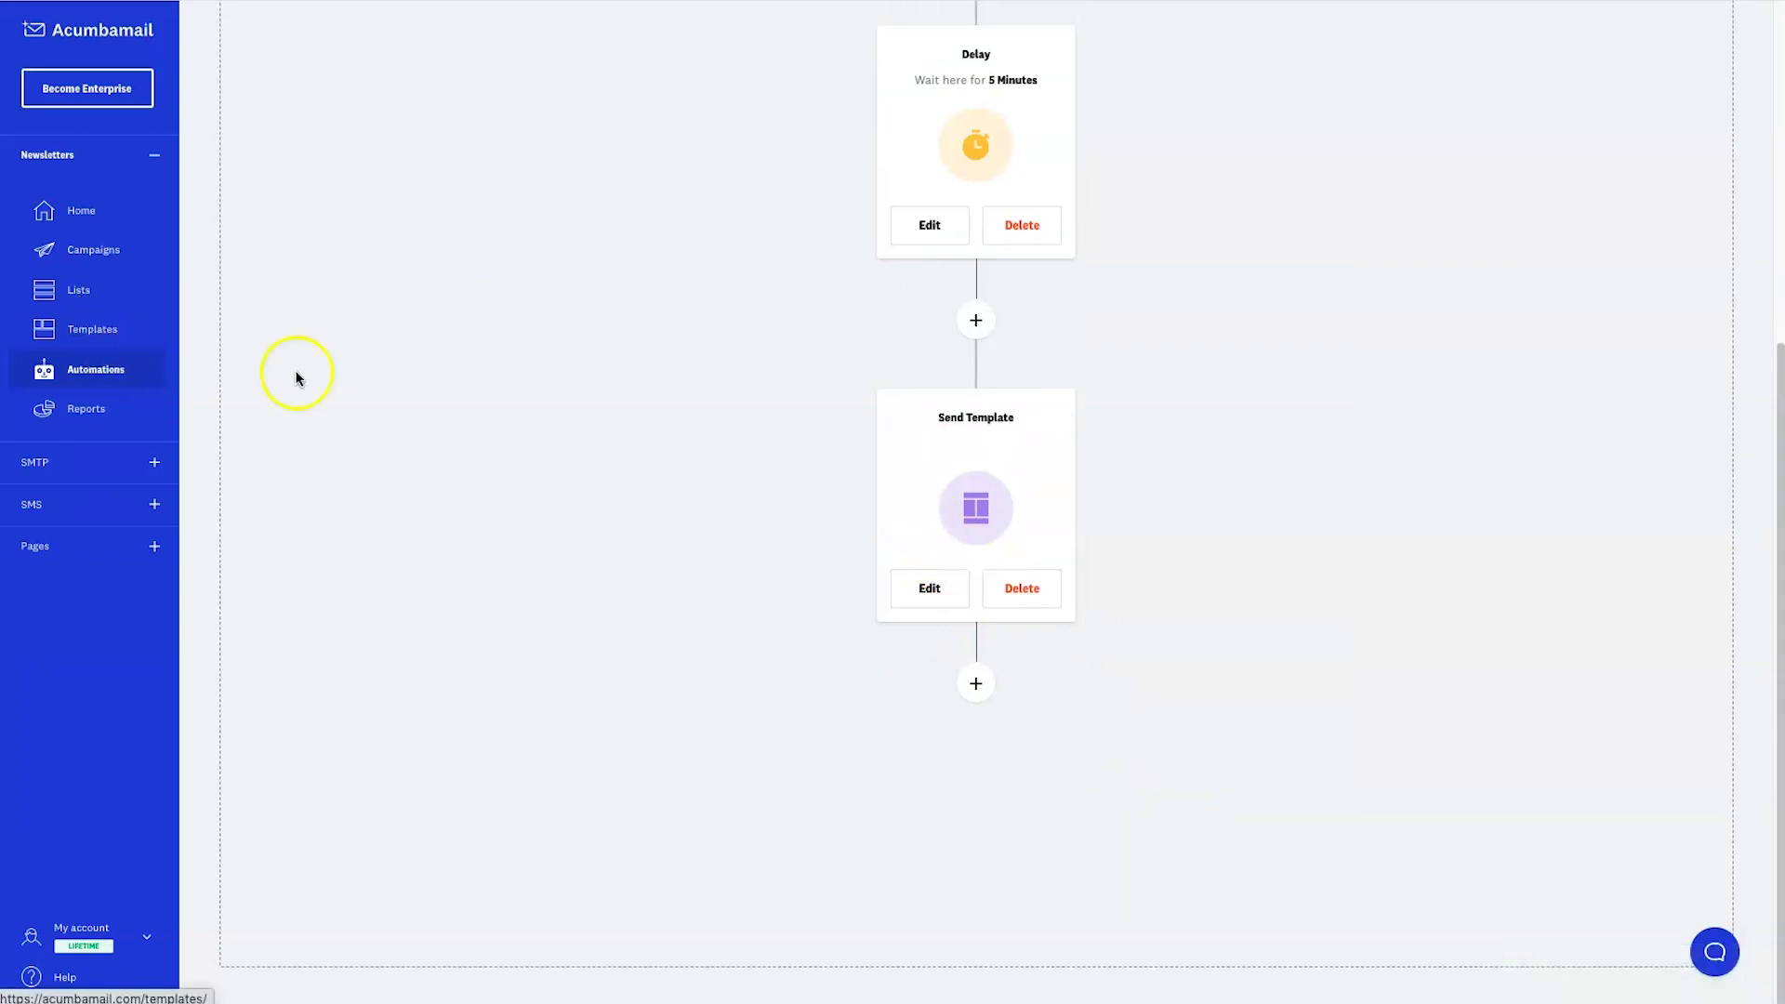
Step: Add a Fork module to the workflow below the Send Template module
{"action": "left_click", "coordinate": [978, 689]}
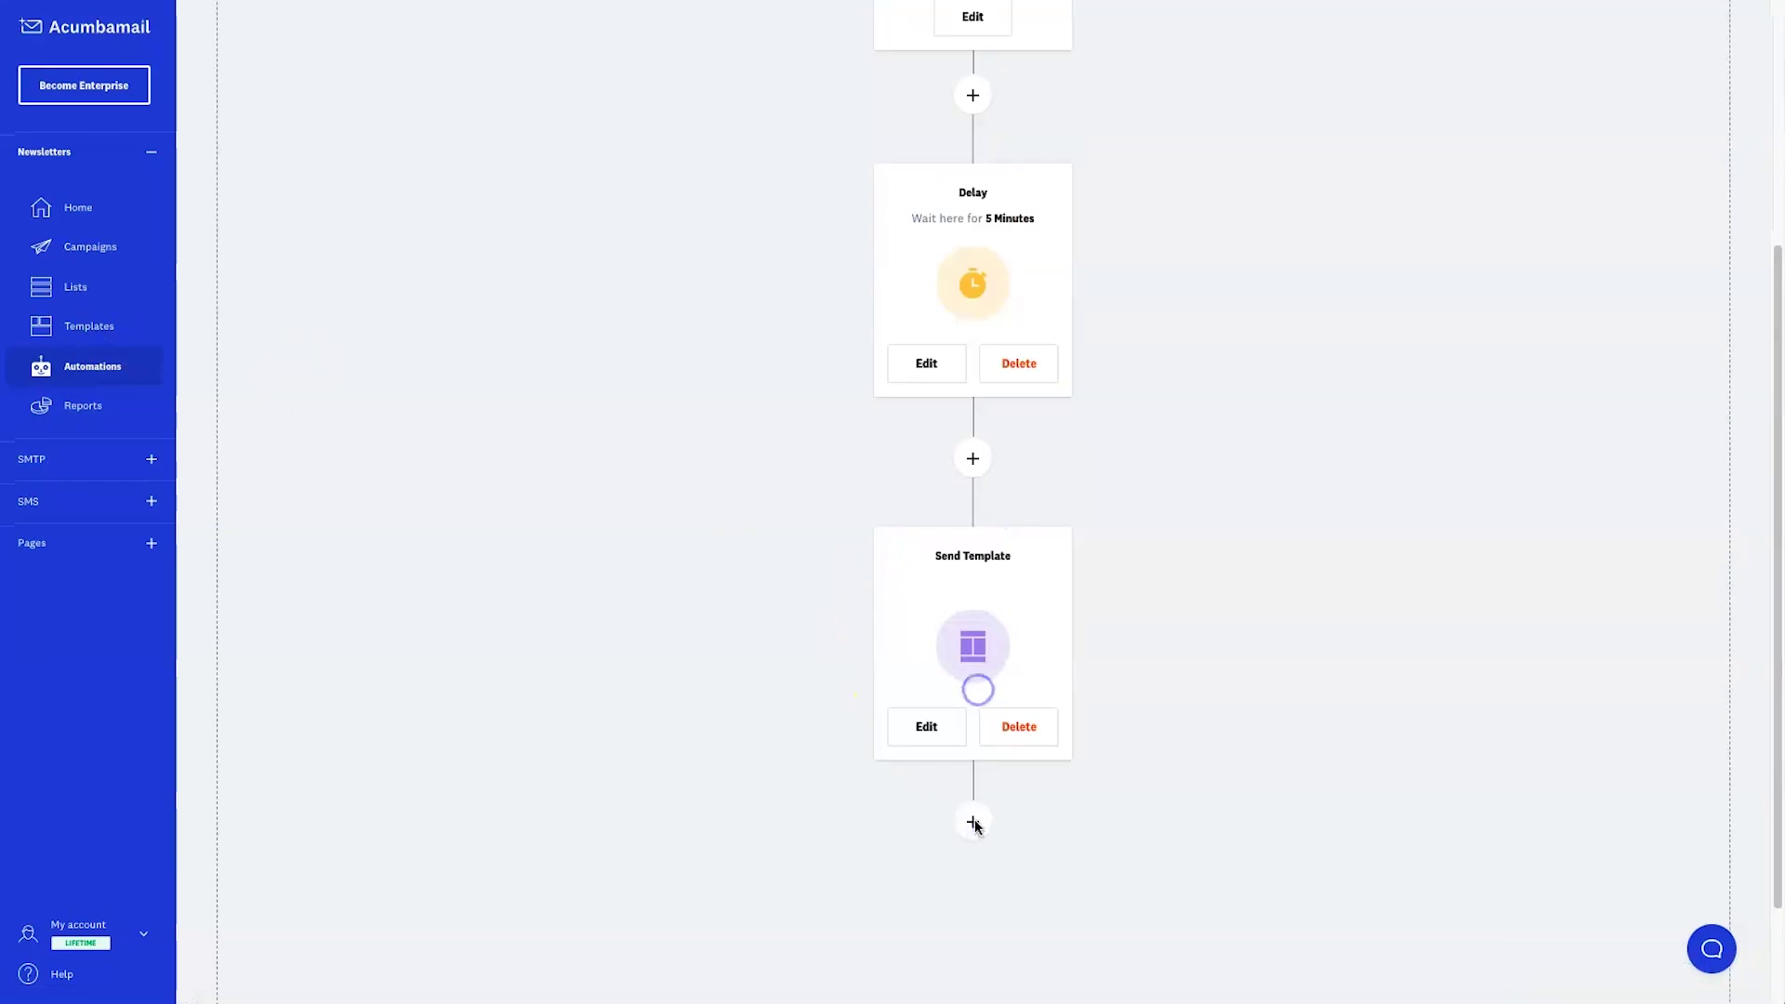
{"action": "left_click", "coordinate": [974, 822]}
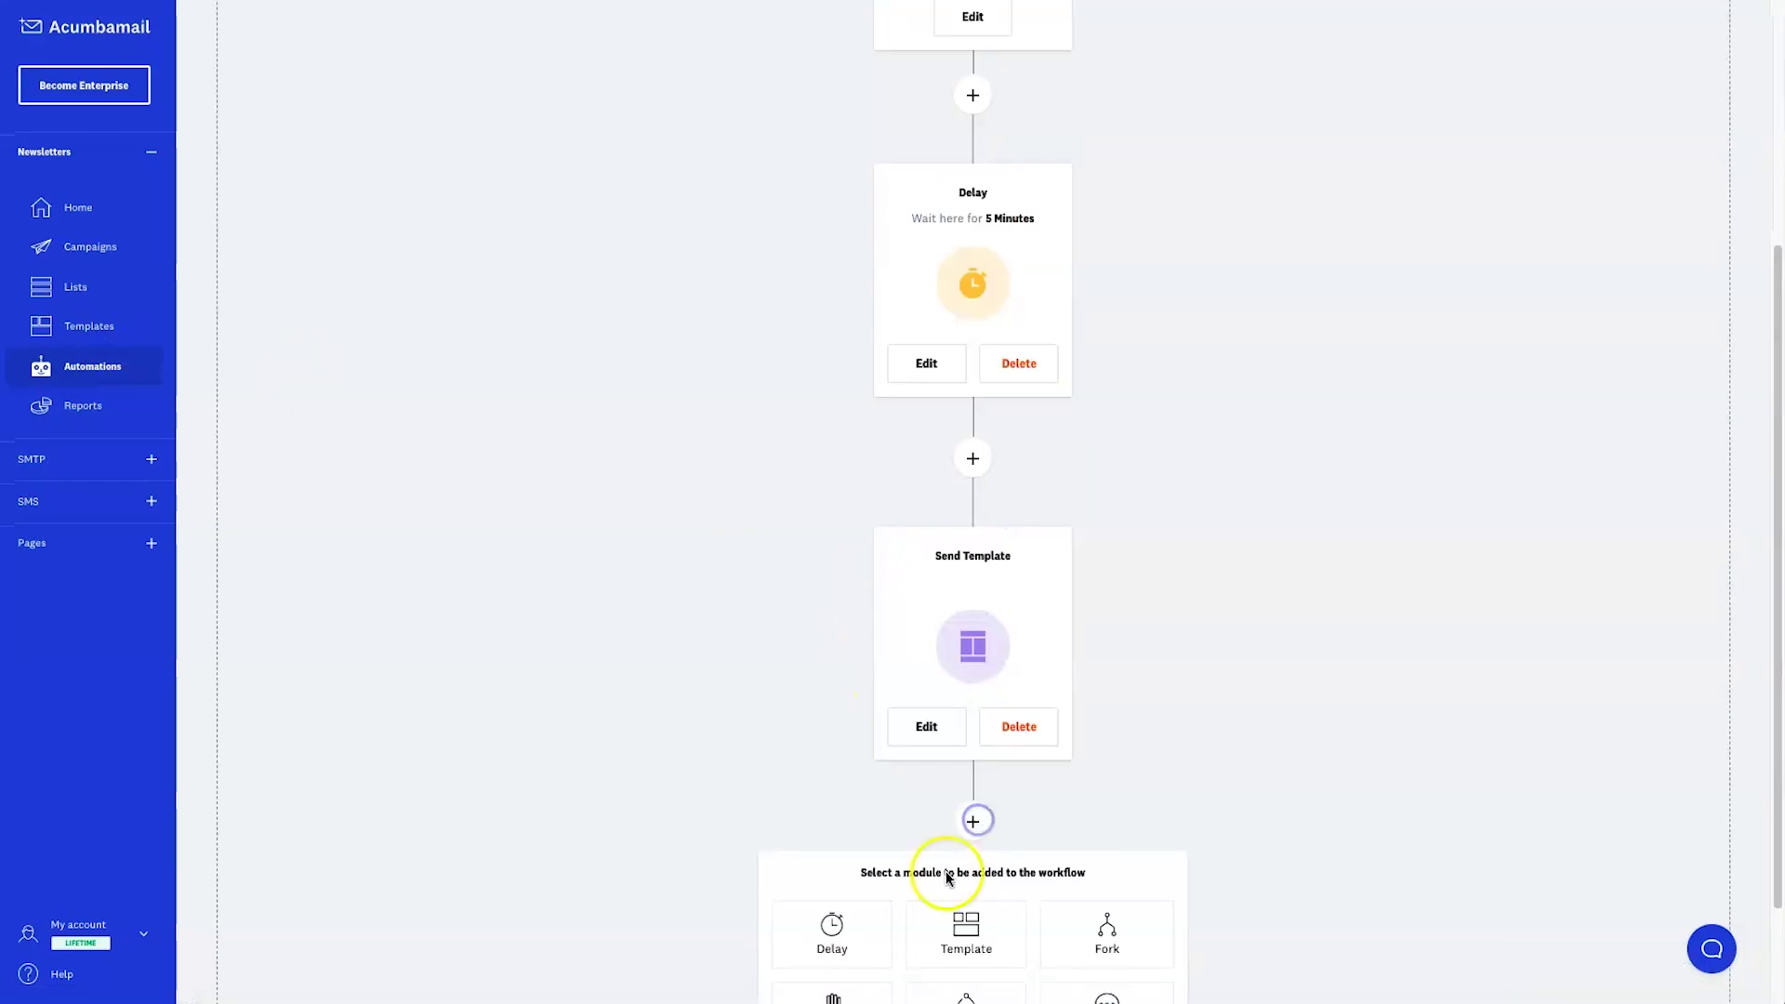
{"action": "scroll", "coordinate": [945, 868], "scroll_direction": "down", "scroll_amount": 2}
{"action": "left_click", "coordinate": [1100, 788]}
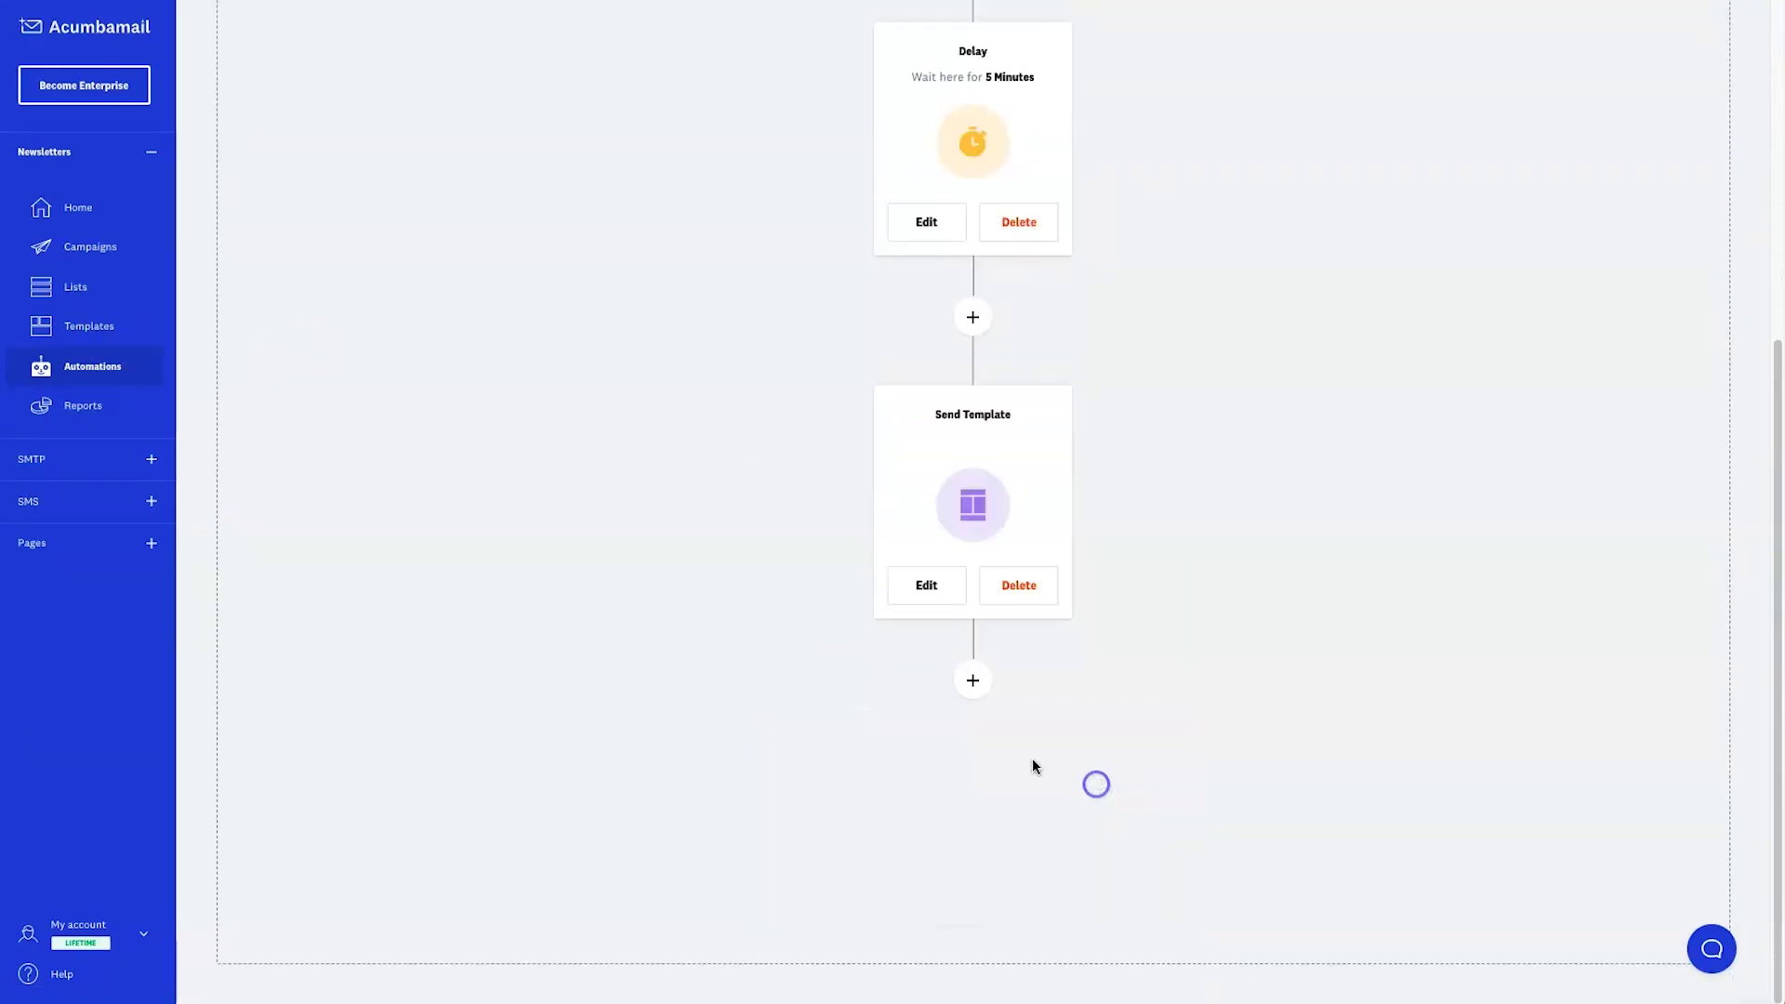
{"action": "scroll", "coordinate": [1062, 779], "scroll_direction": "down", "scroll_amount": 5}
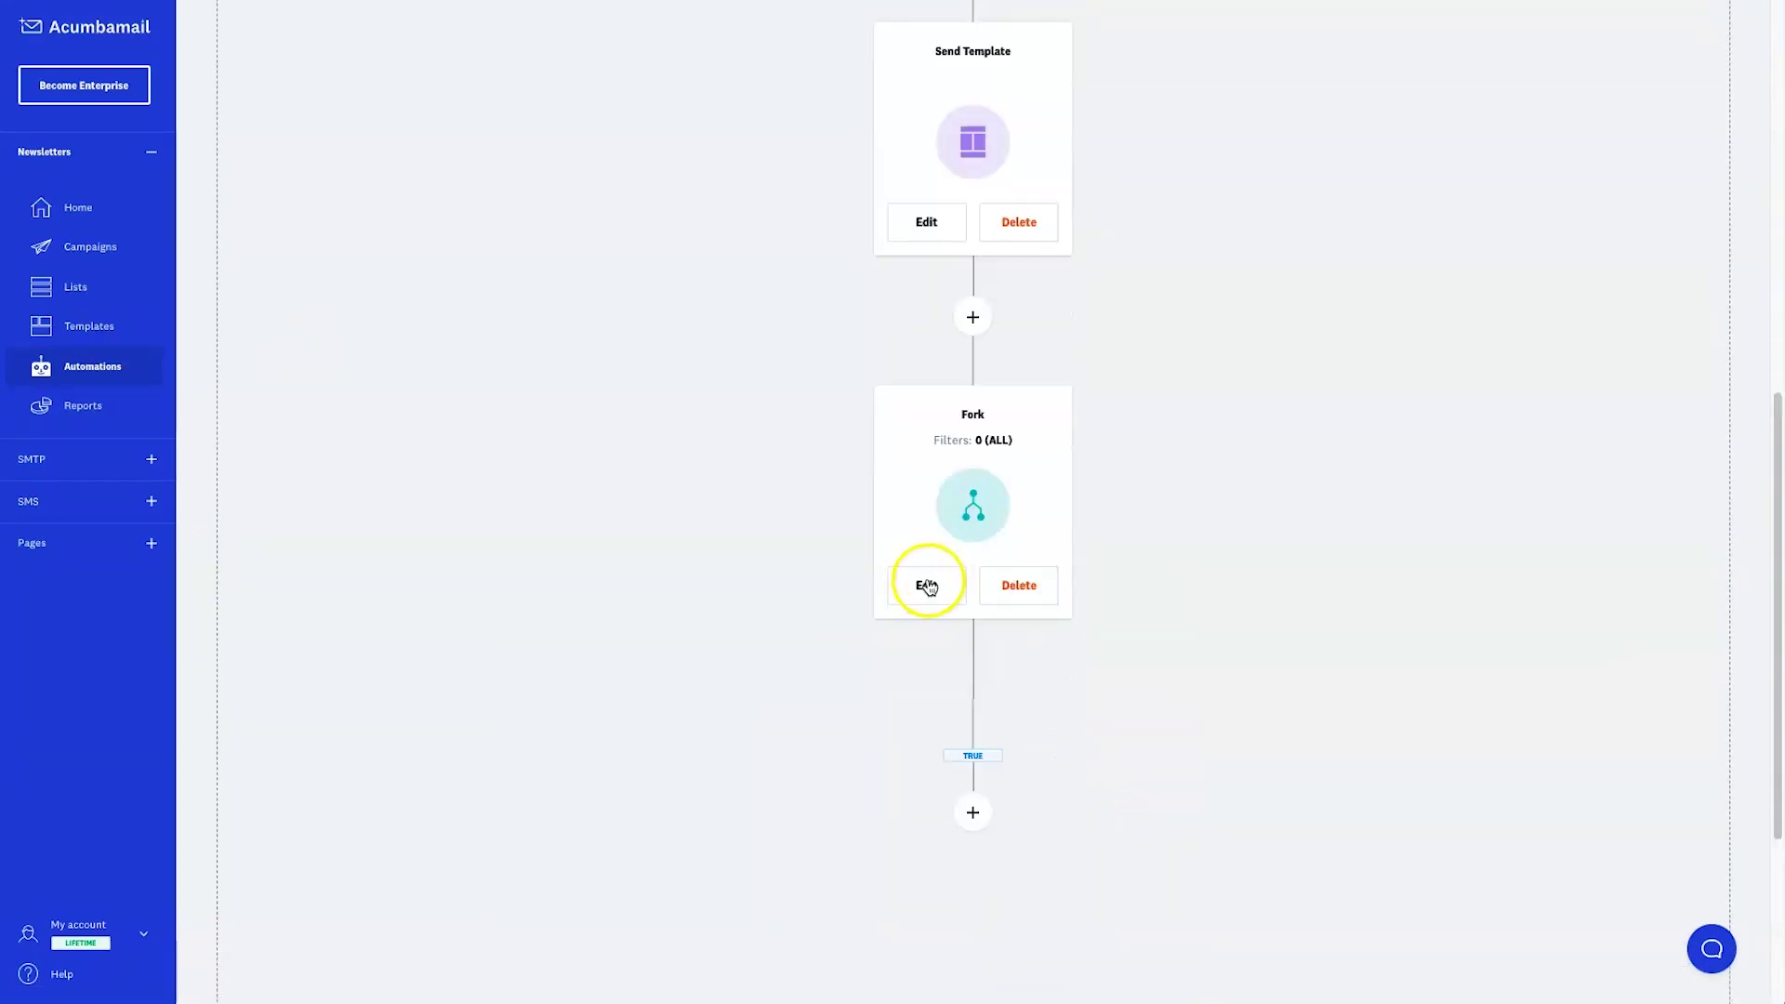
Step: Open the Fork module's settings and examine the condition types and the field and operator choices for rules
{"action": "left_click", "coordinate": [927, 583]}
{"action": "left_click", "coordinate": [1199, 251]}
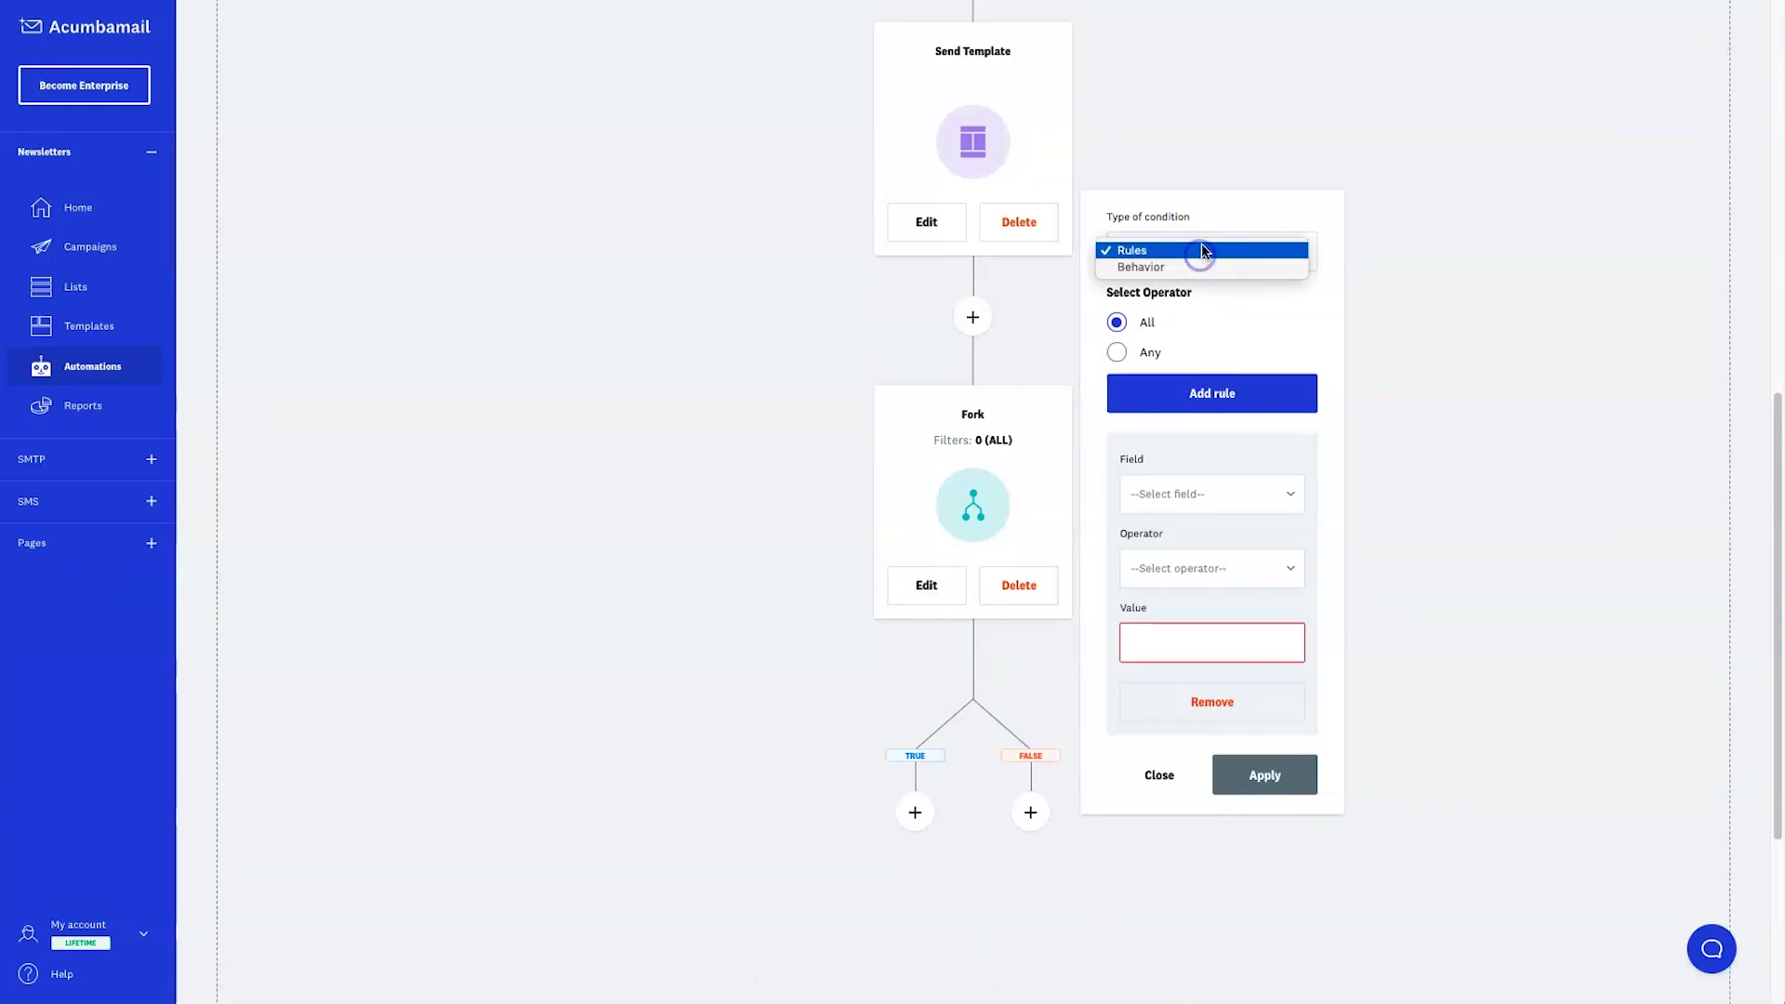
{"action": "left_click", "coordinate": [1204, 238]}
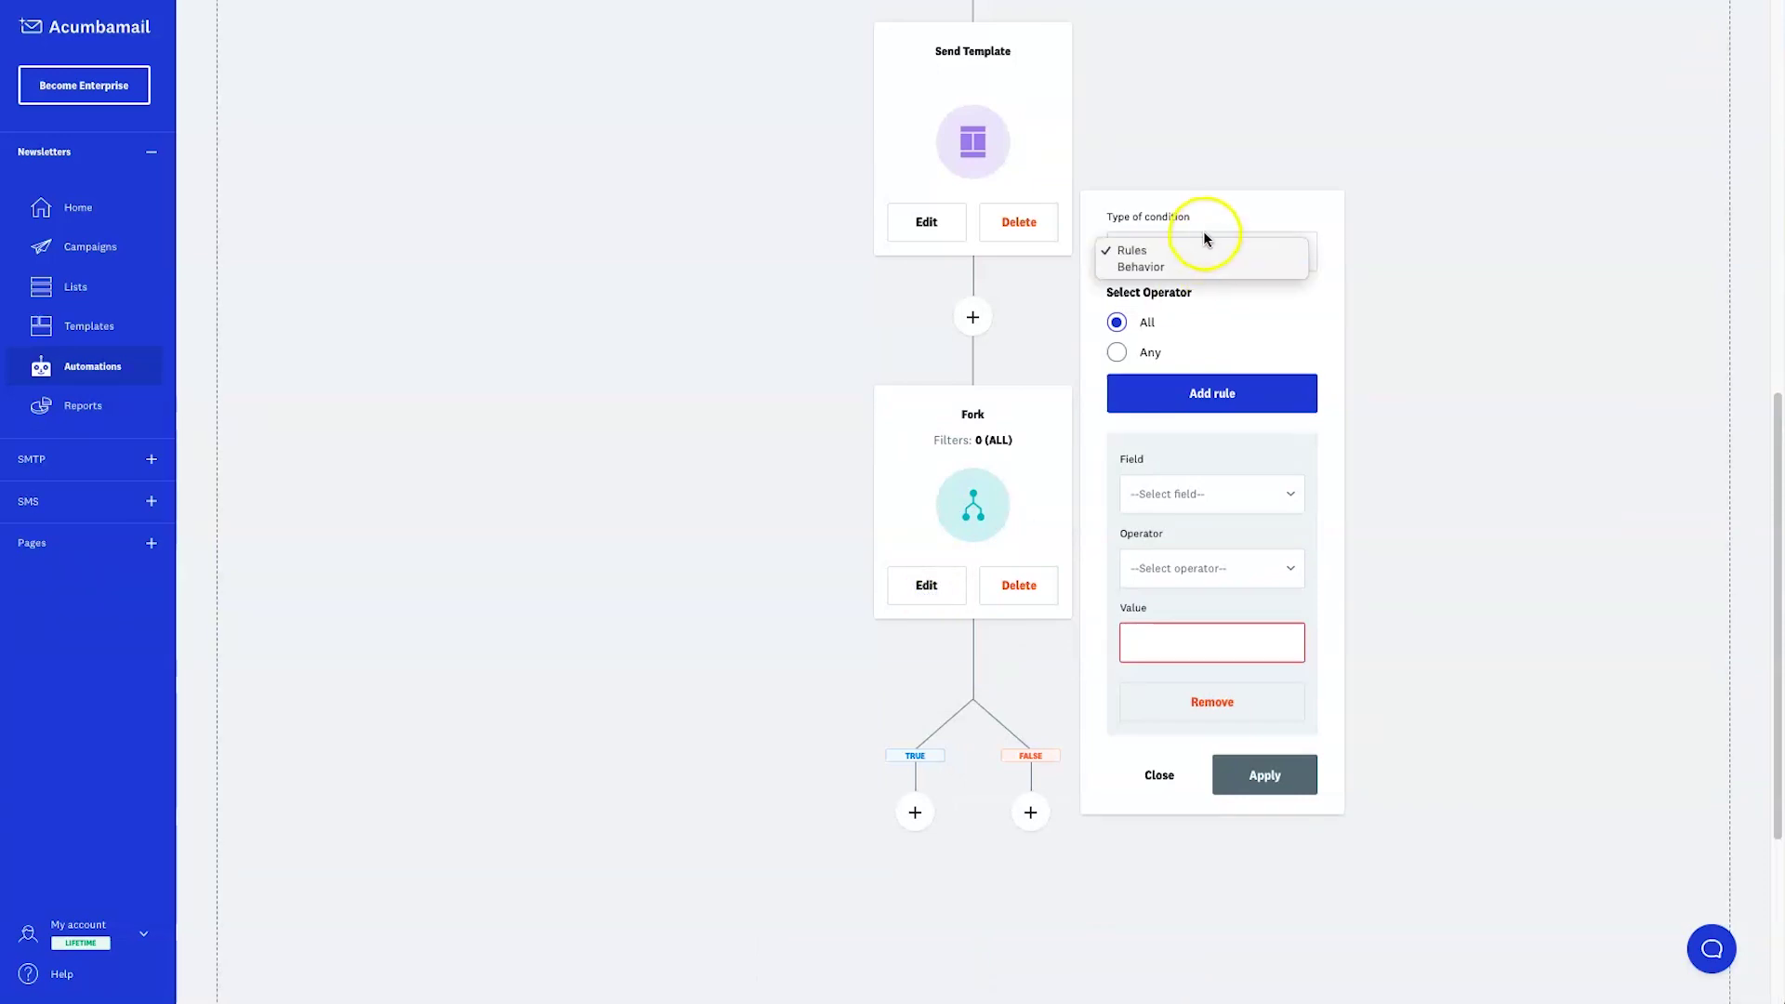
{"action": "left_click", "coordinate": [1172, 483]}
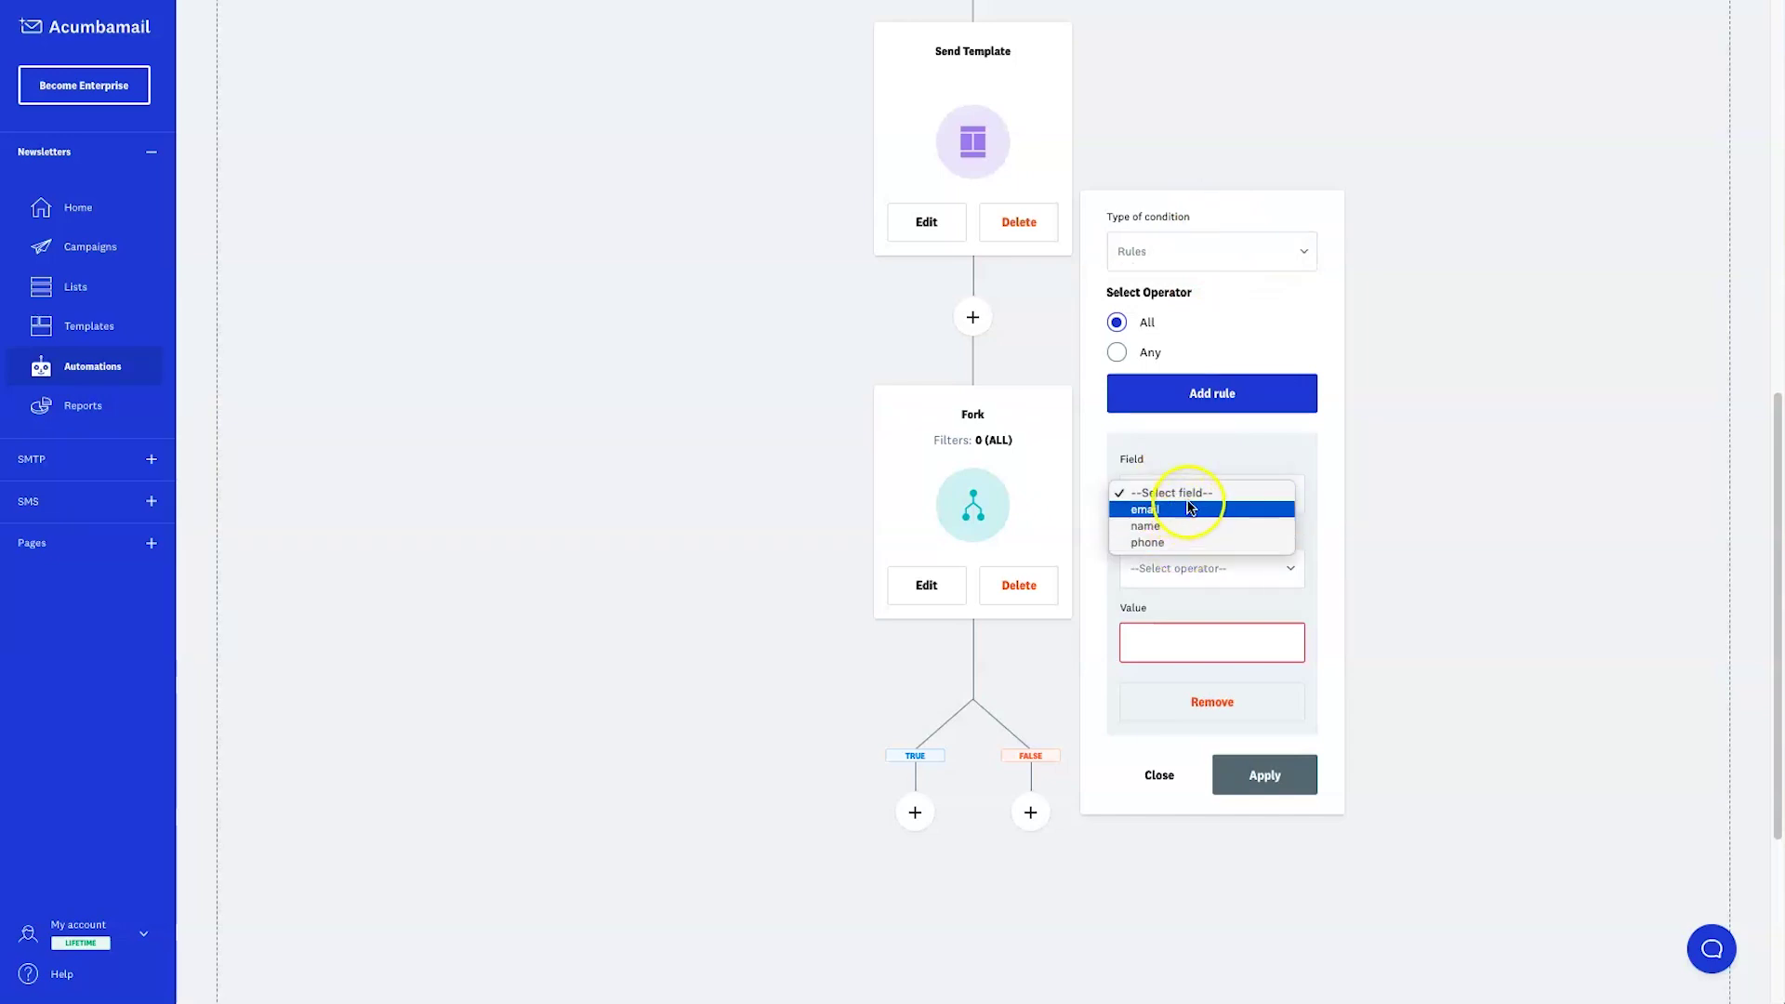
{"action": "left_click", "coordinate": [1186, 567]}
{"action": "left_click", "coordinate": [1187, 563]}
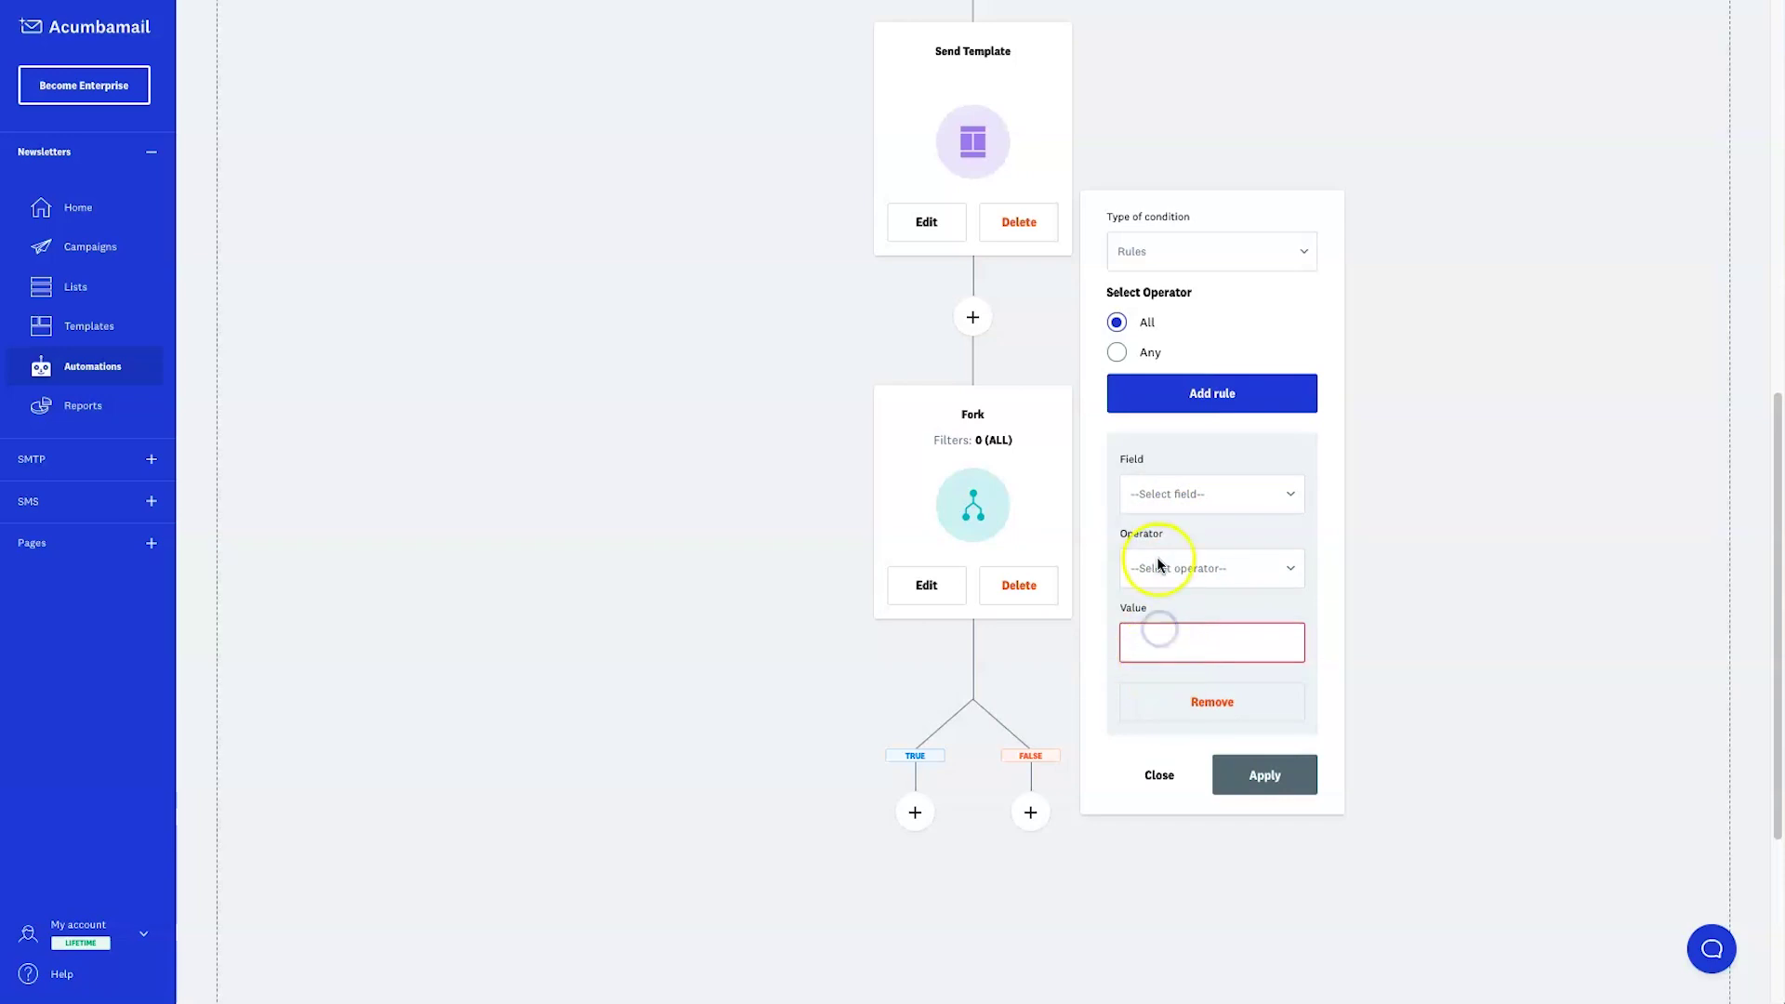
Step: Set the fork's condition to Behavior with the event "Opens shipping" for the shipping YouTube Example-47449, and apply it
{"action": "left_click", "coordinate": [1161, 251]}
{"action": "left_click", "coordinate": [1160, 265]}
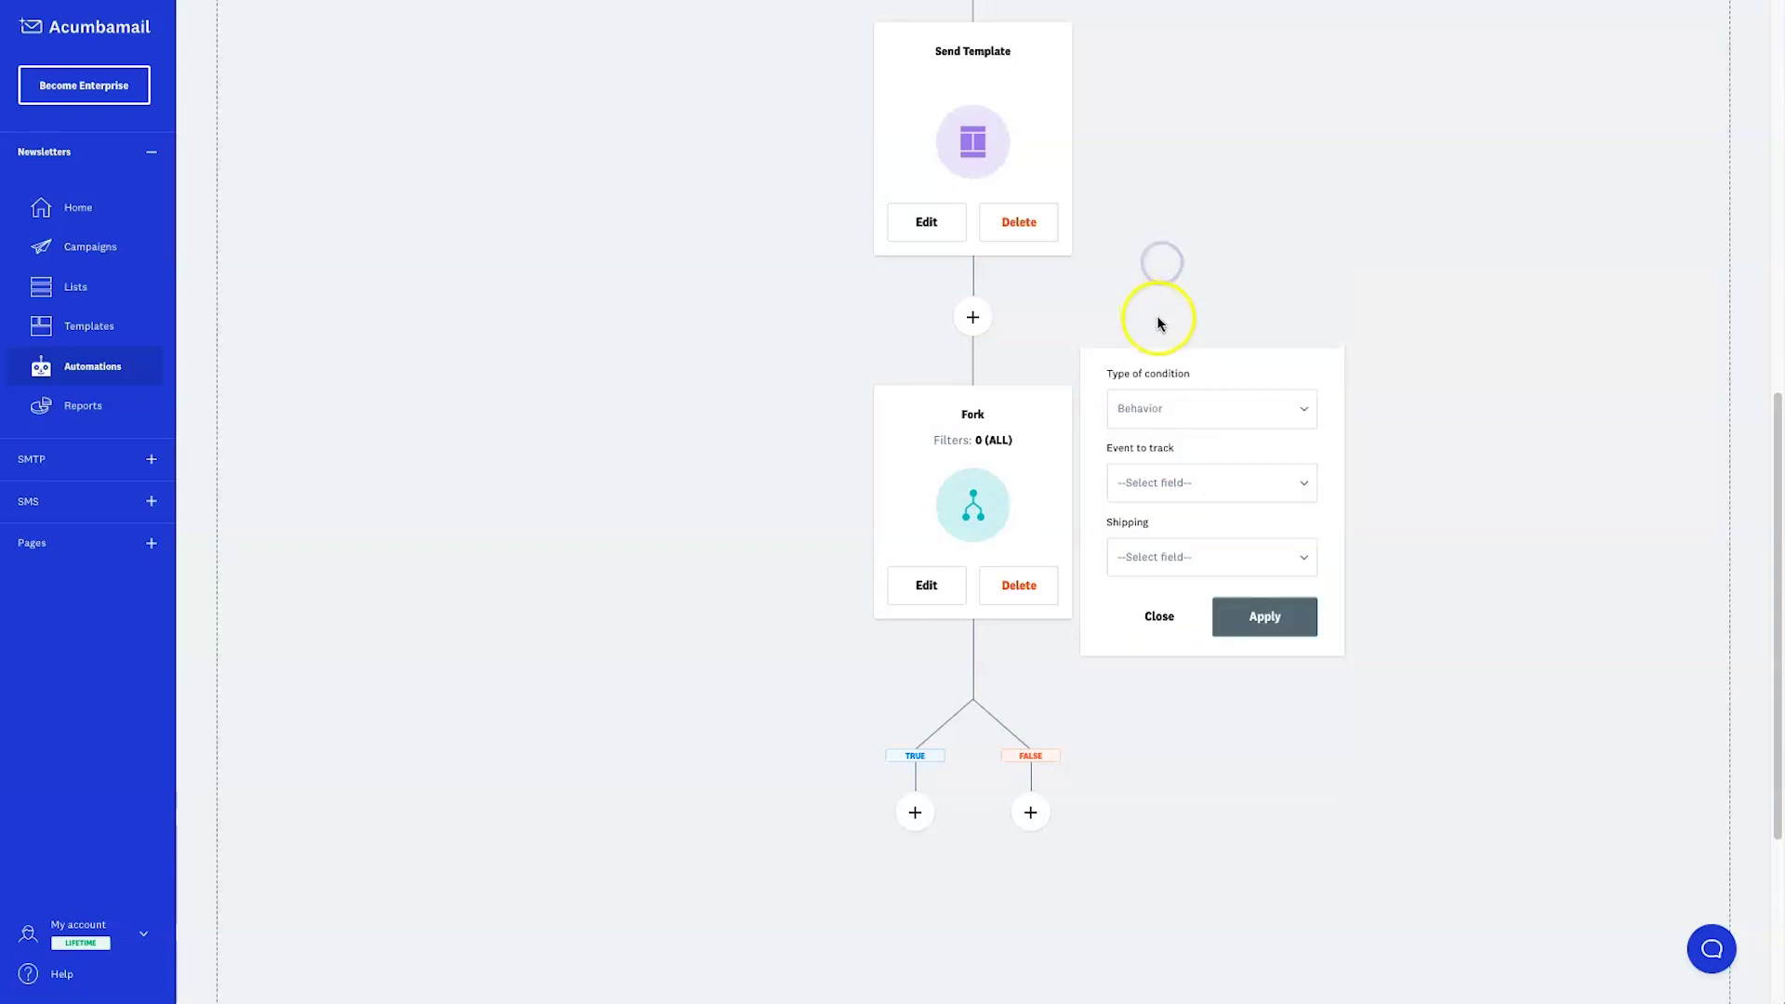
{"action": "left_click", "coordinate": [1170, 416]}
{"action": "left_click", "coordinate": [1162, 482]}
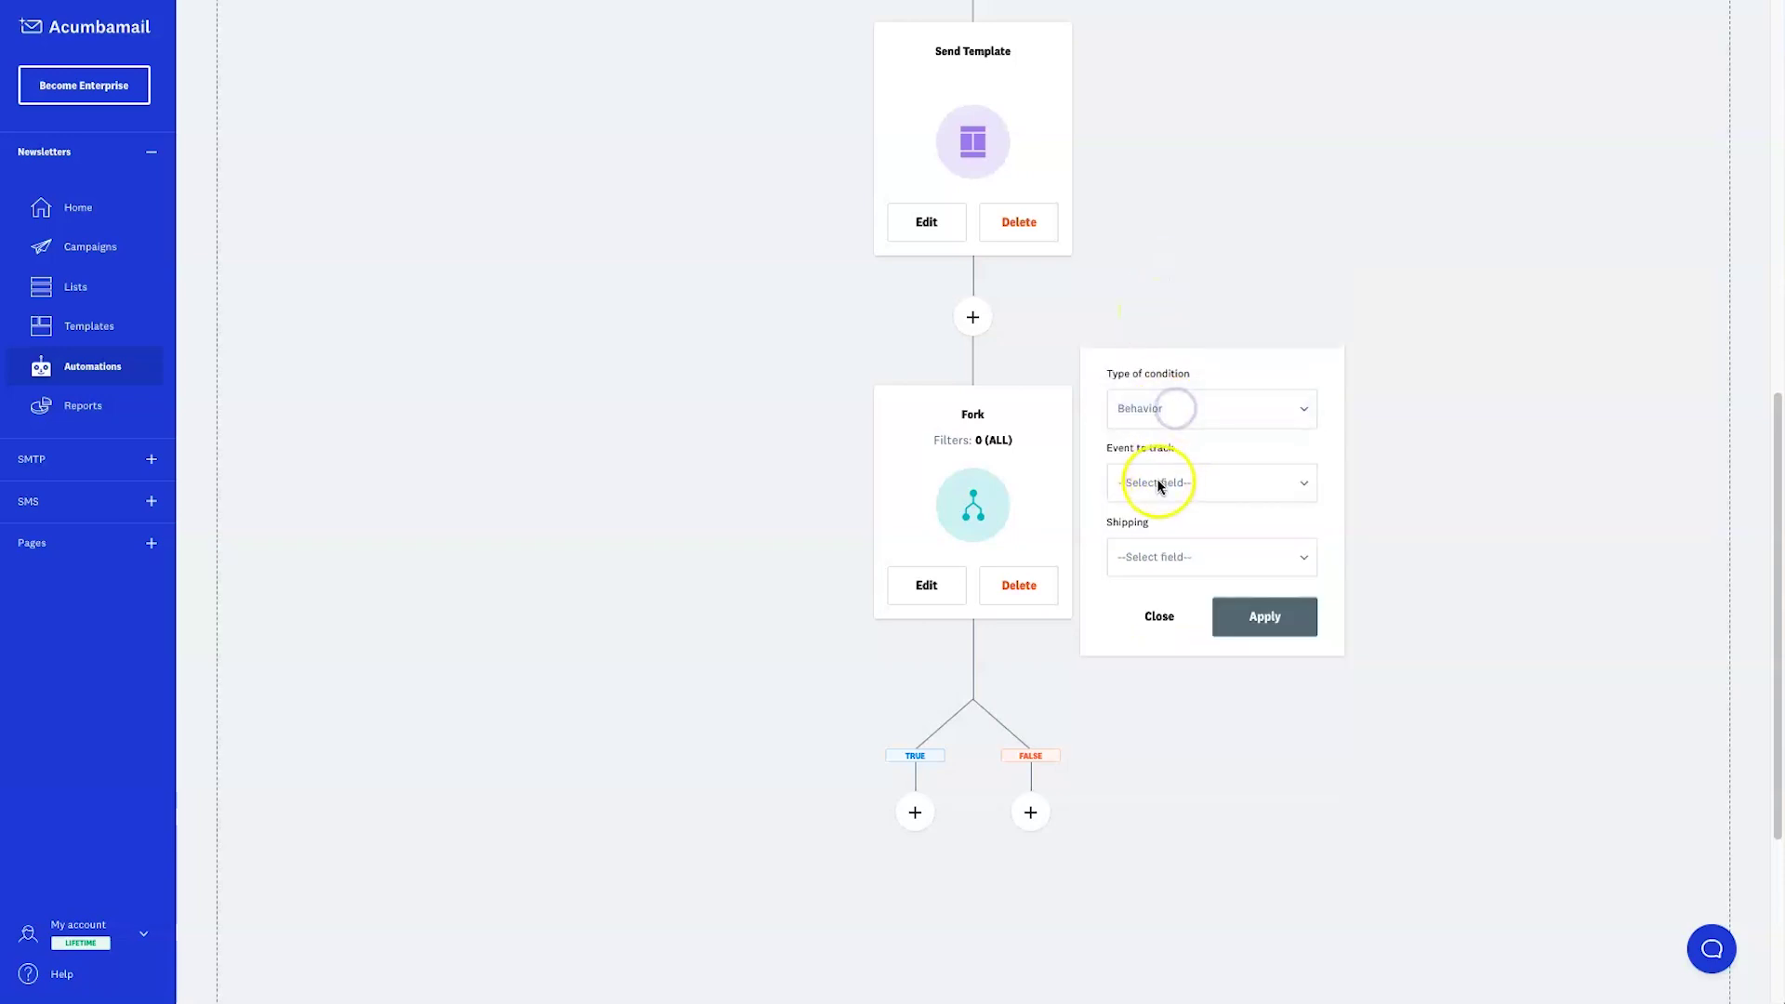
{"action": "left_click", "coordinate": [1191, 485]}
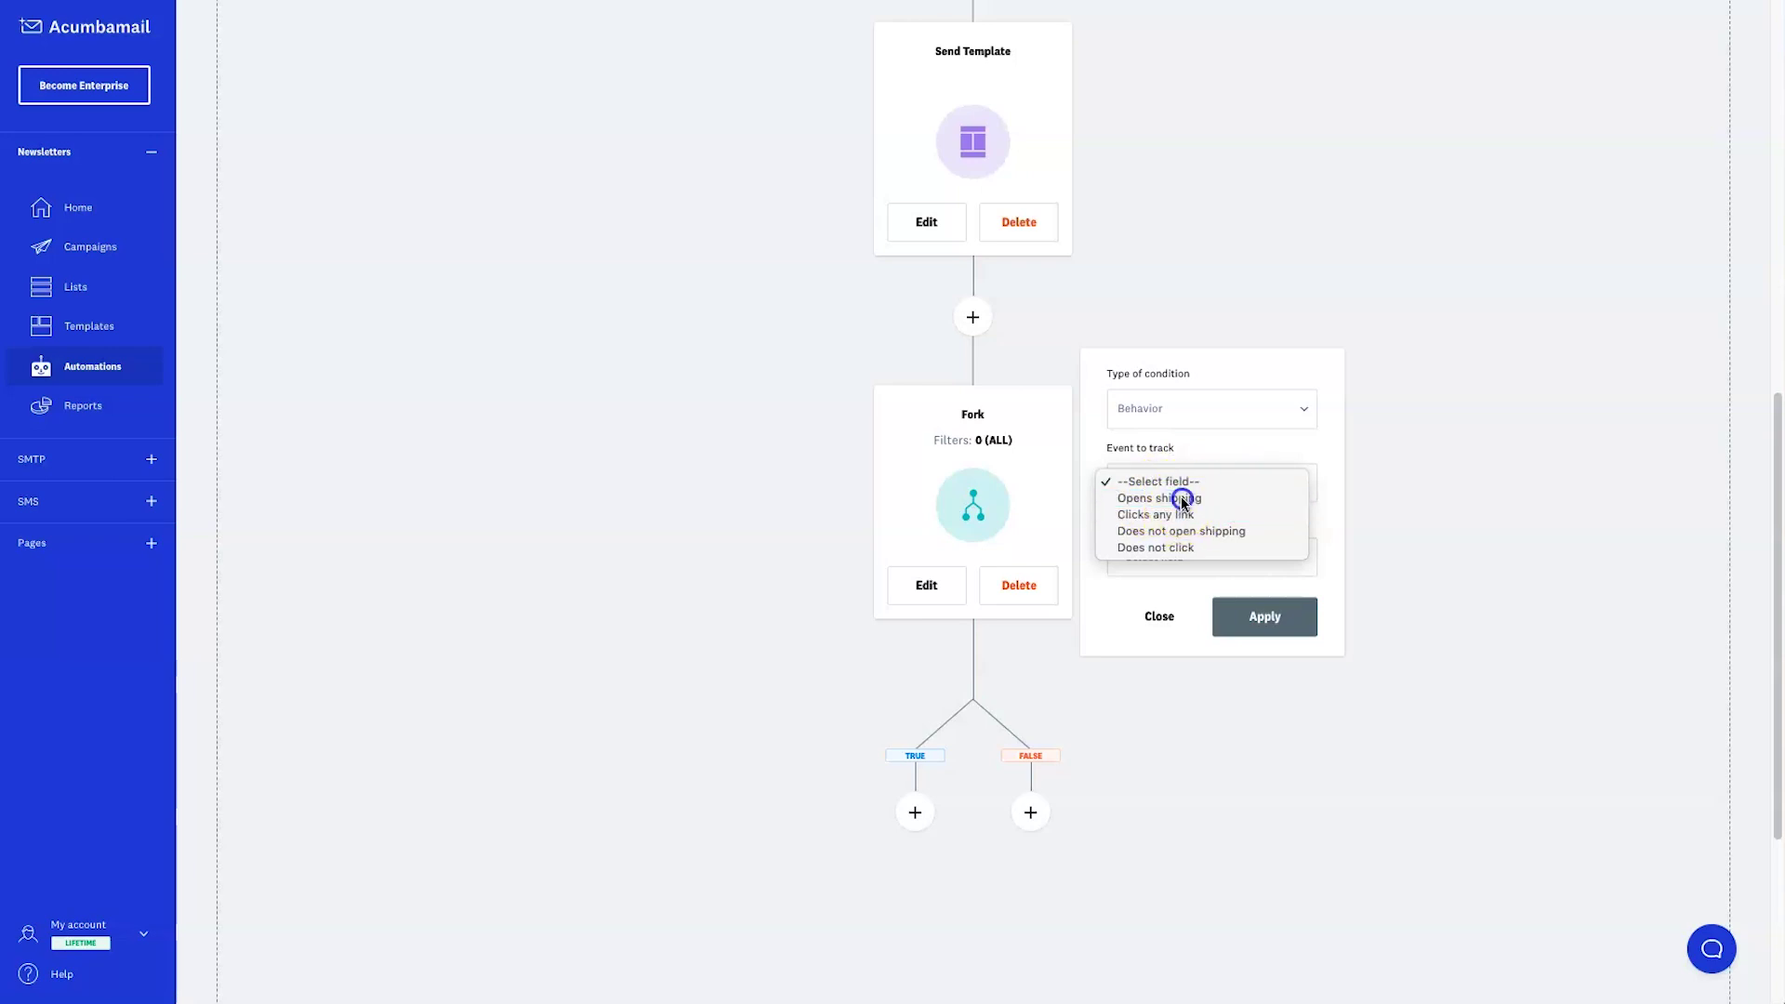
{"action": "left_click", "coordinate": [1181, 499]}
{"action": "left_click", "coordinate": [1166, 549]}
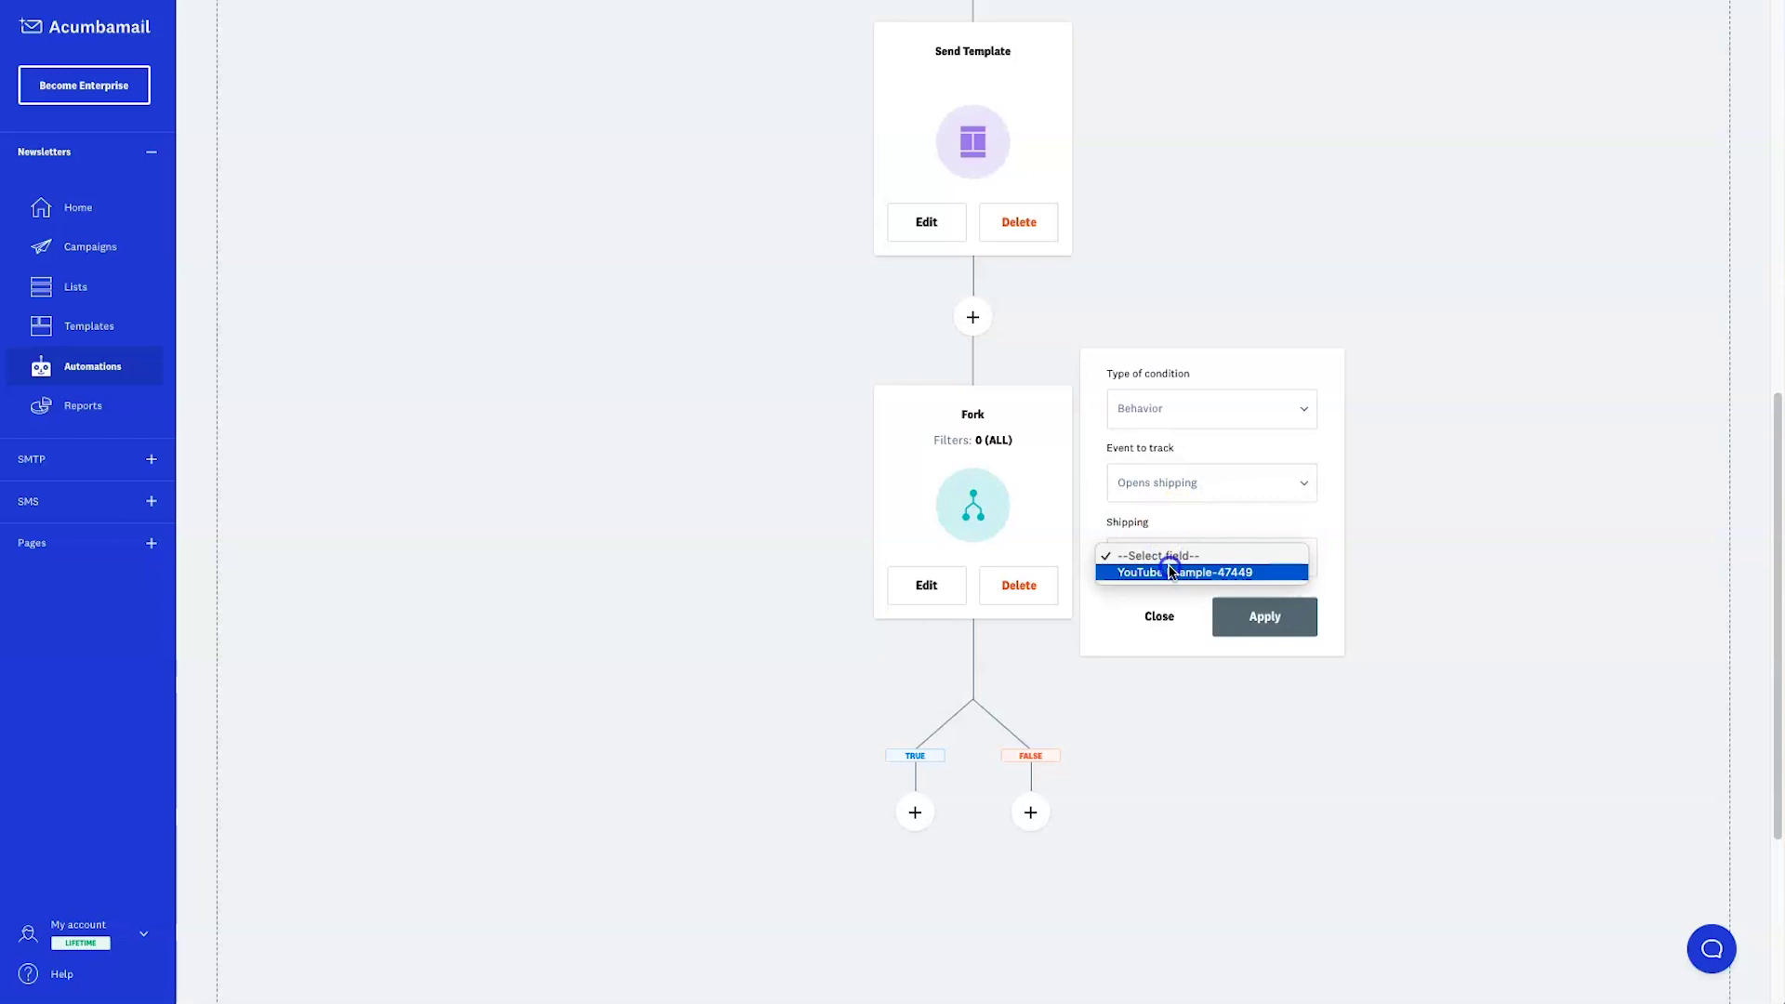
{"action": "left_click", "coordinate": [1170, 571]}
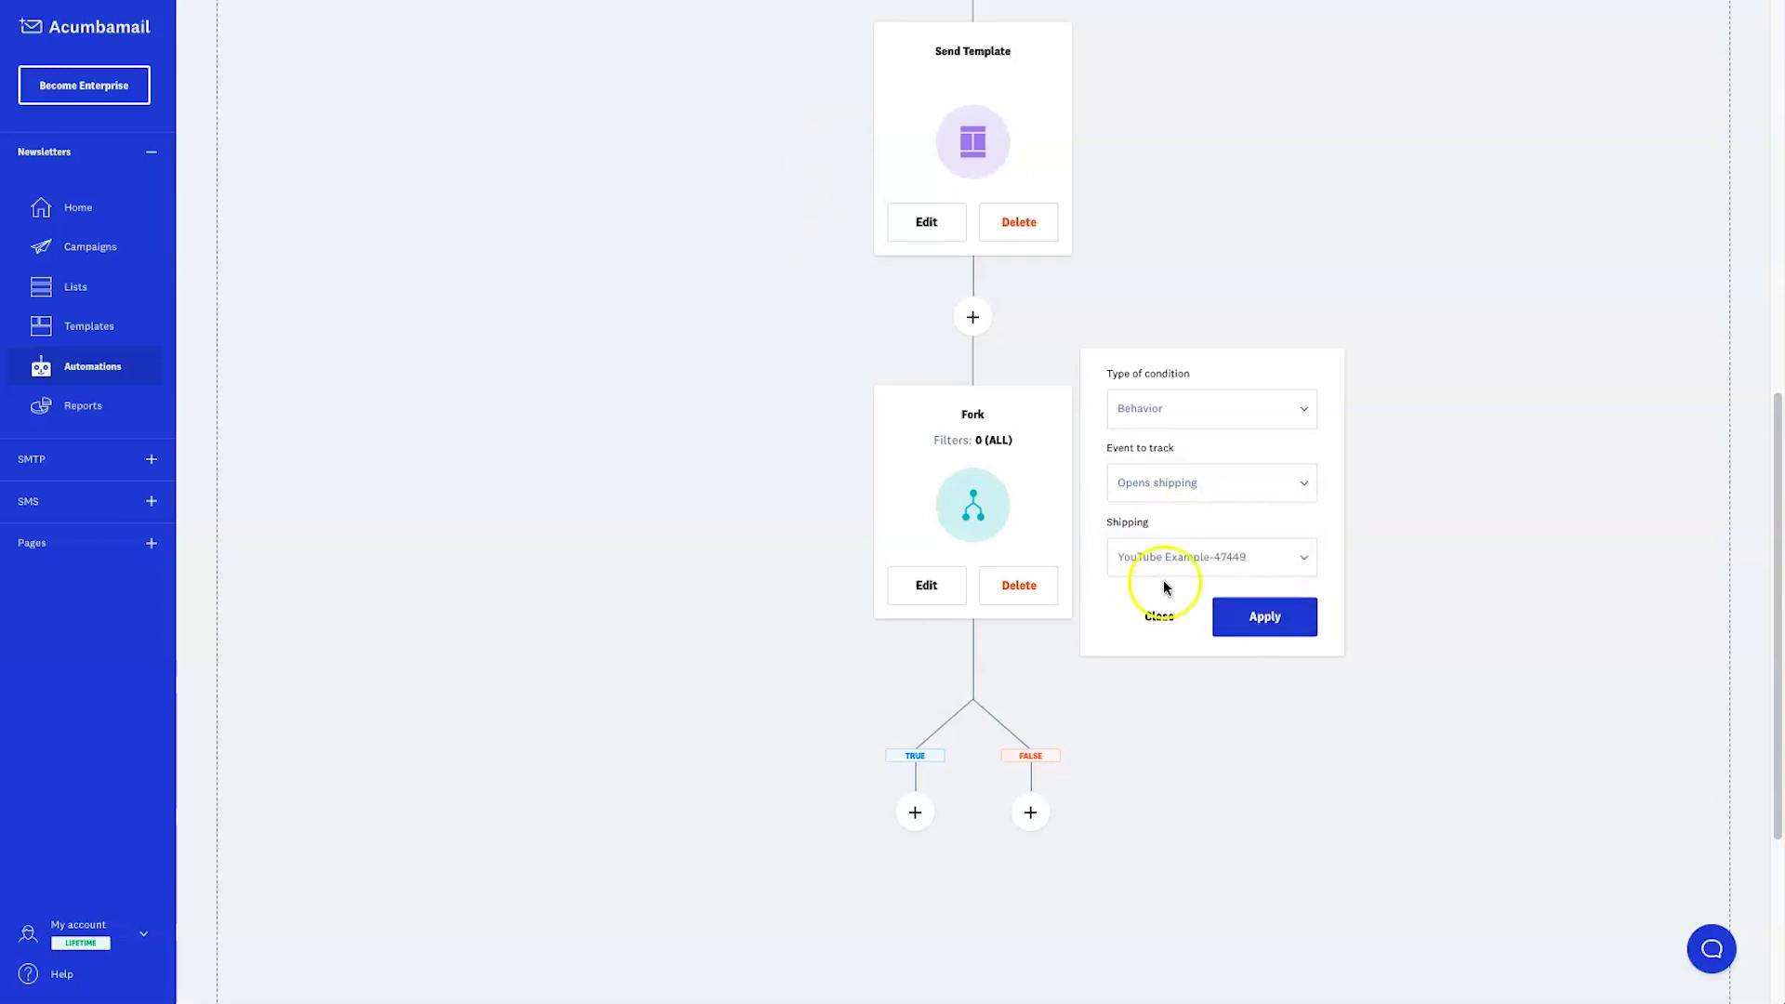
{"action": "left_click", "coordinate": [1269, 619]}
Step: Check which modules can be added under the fork's TRUE and FALSE branches
{"action": "left_click", "coordinate": [914, 812]}
{"action": "scroll", "coordinate": [884, 881], "scroll_direction": "down", "scroll_amount": 4}
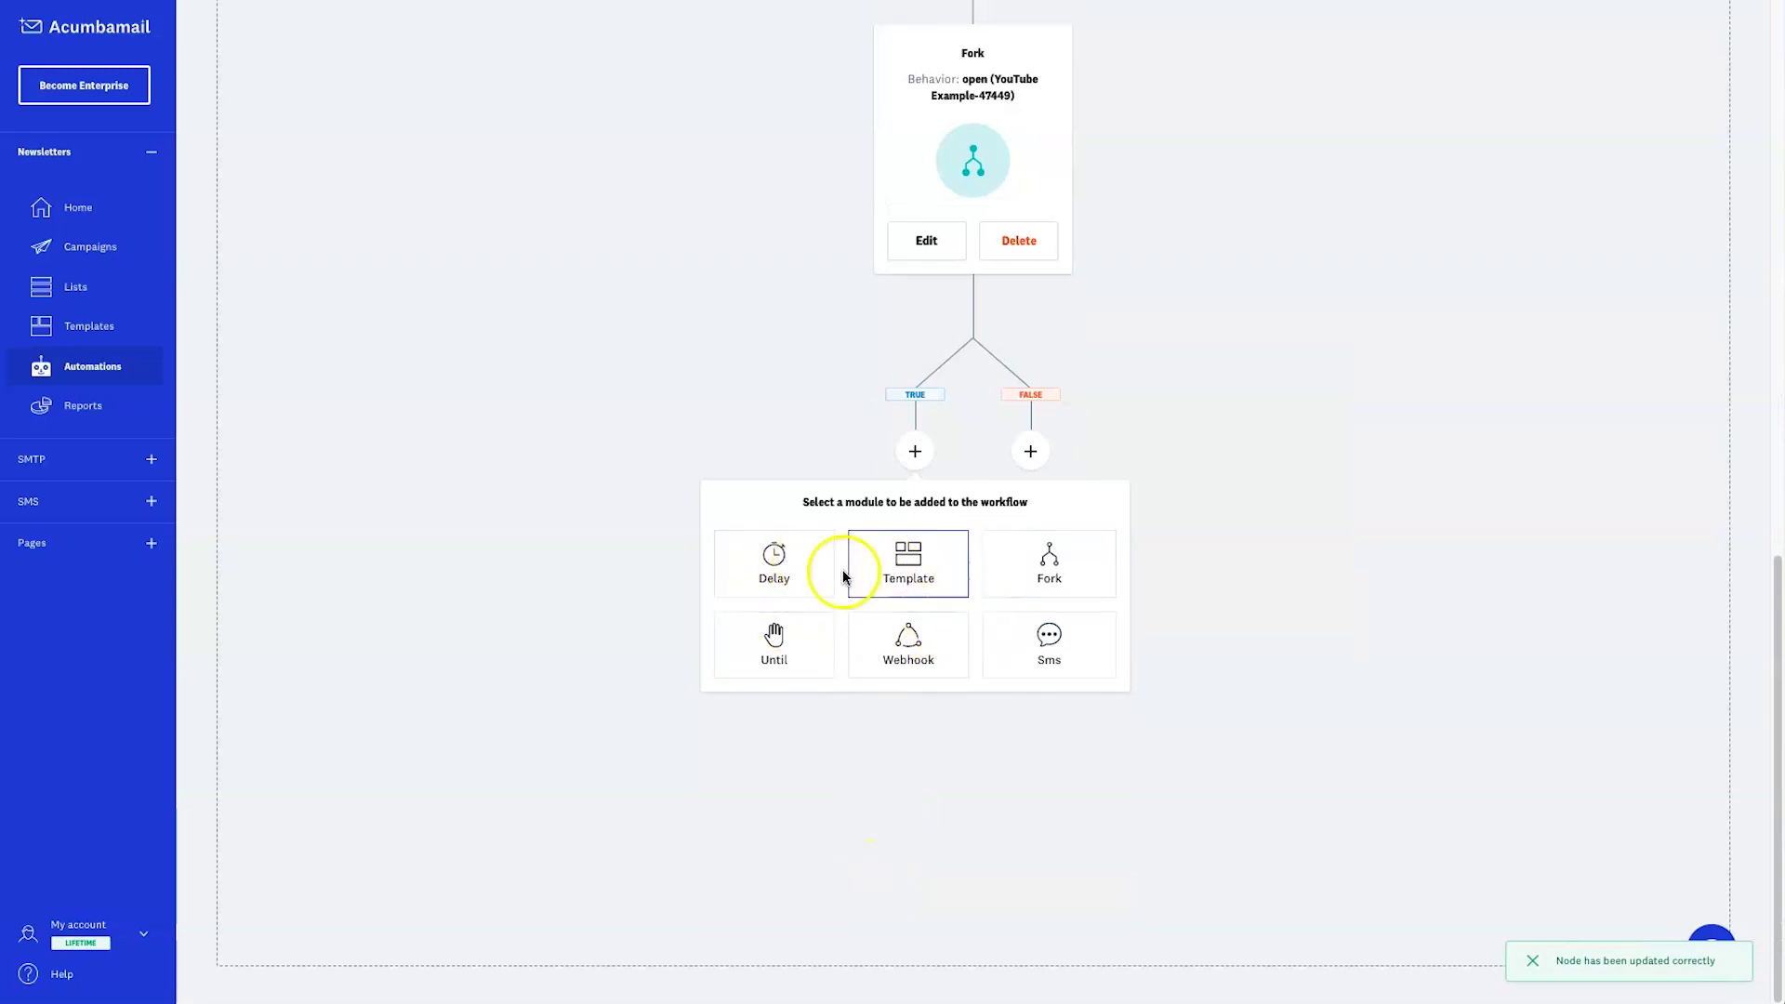
{"action": "left_click", "coordinate": [1339, 544]}
{"action": "left_click", "coordinate": [1033, 454]}
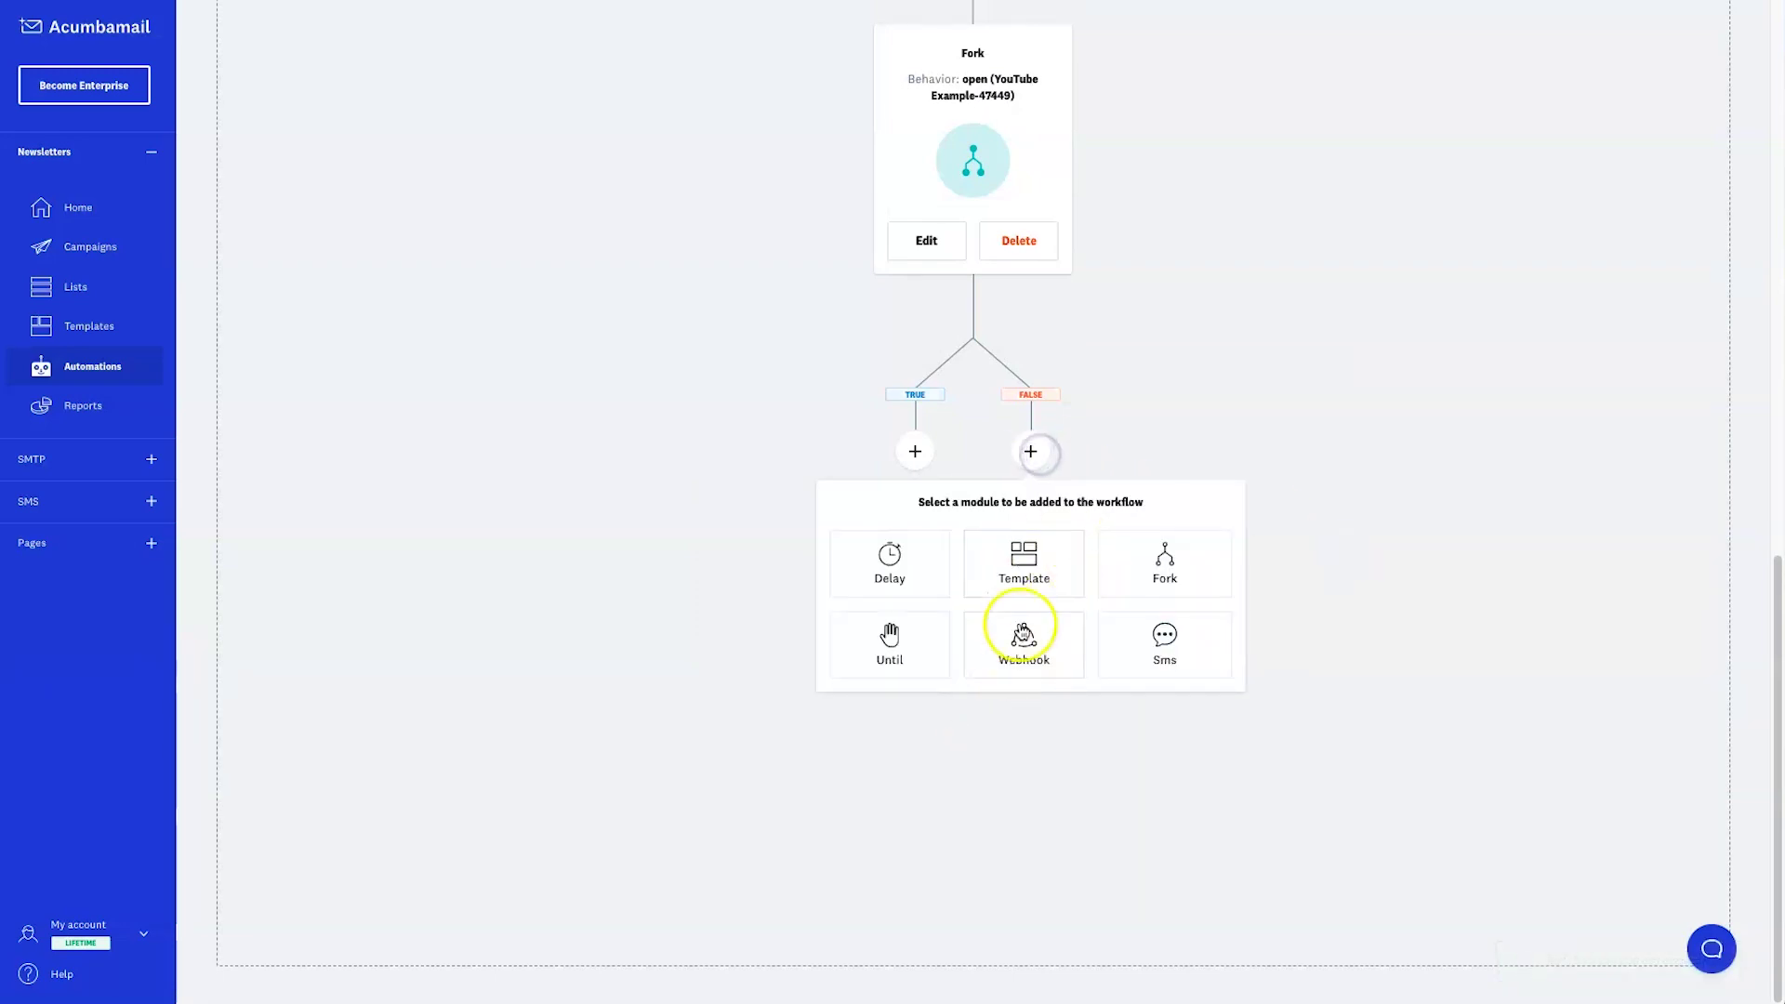
{"action": "left_click", "coordinate": [1418, 416]}
{"action": "scroll", "coordinate": [976, 512], "scroll_direction": "up", "scroll_amount": 13}
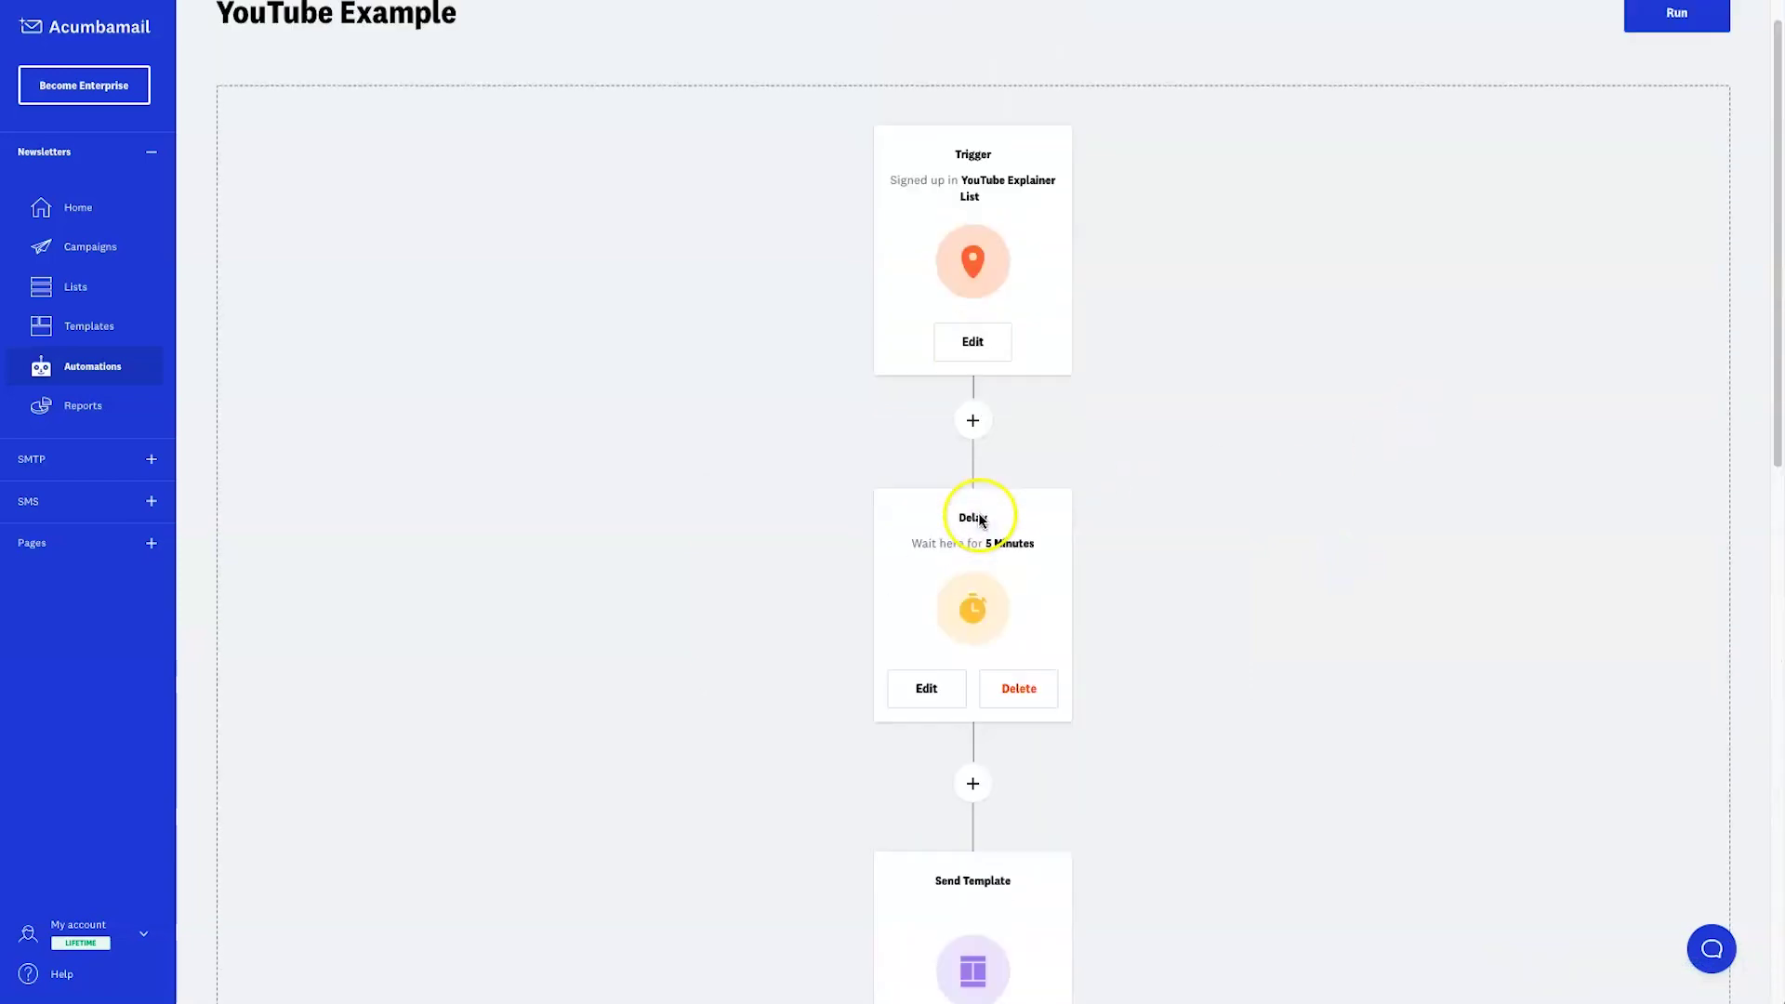
{"action": "scroll", "coordinate": [1069, 507], "scroll_direction": "down", "scroll_amount": 13}
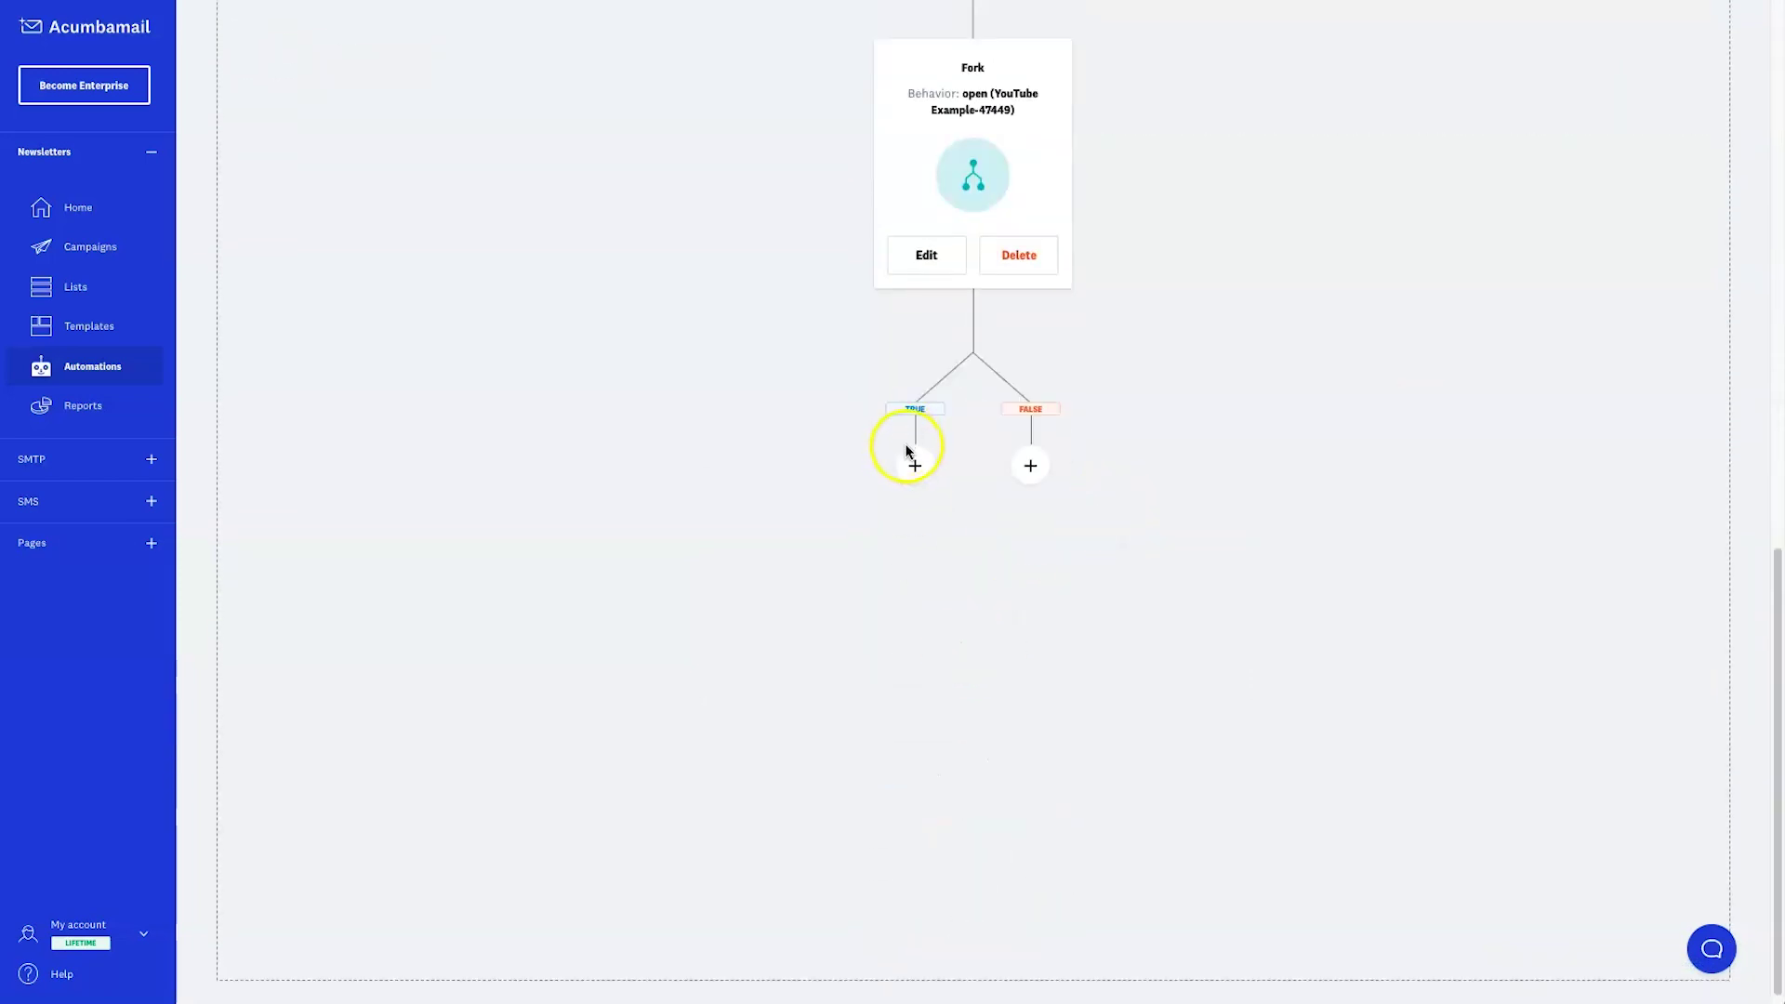
{"action": "left_click", "coordinate": [913, 459]}
Step: Review the whole YouTube Example workflow and run the automation
{"action": "scroll", "coordinate": [1069, 743], "scroll_direction": "up", "scroll_amount": 5}
{"action": "scroll", "coordinate": [967, 726], "scroll_direction": "down", "scroll_amount": 3}
{"action": "scroll", "coordinate": [920, 800], "scroll_direction": "up", "scroll_amount": 5}
{"action": "scroll", "coordinate": [916, 834], "scroll_direction": "down", "scroll_amount": 10}
{"action": "scroll", "coordinate": [916, 832], "scroll_direction": "up", "scroll_amount": 10}
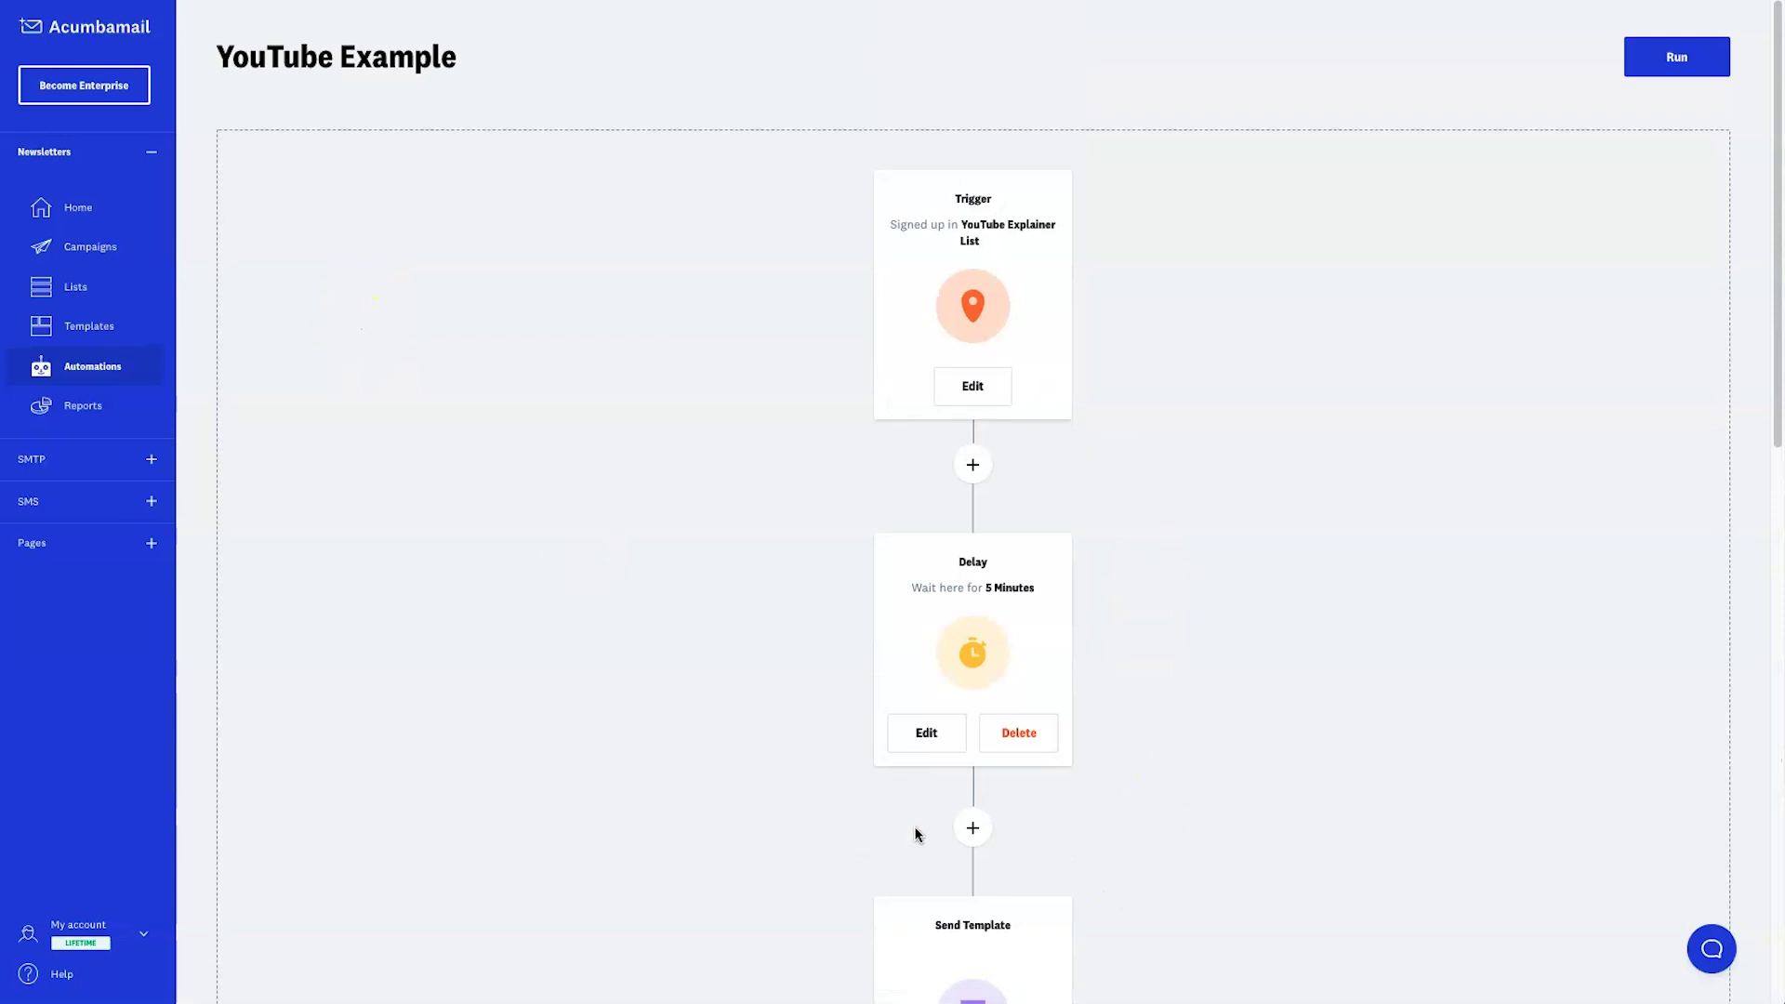
{"action": "scroll", "coordinate": [1351, 270], "scroll_direction": "down", "scroll_amount": 8}
{"action": "scroll", "coordinate": [1330, 291], "scroll_direction": "up", "scroll_amount": 8}
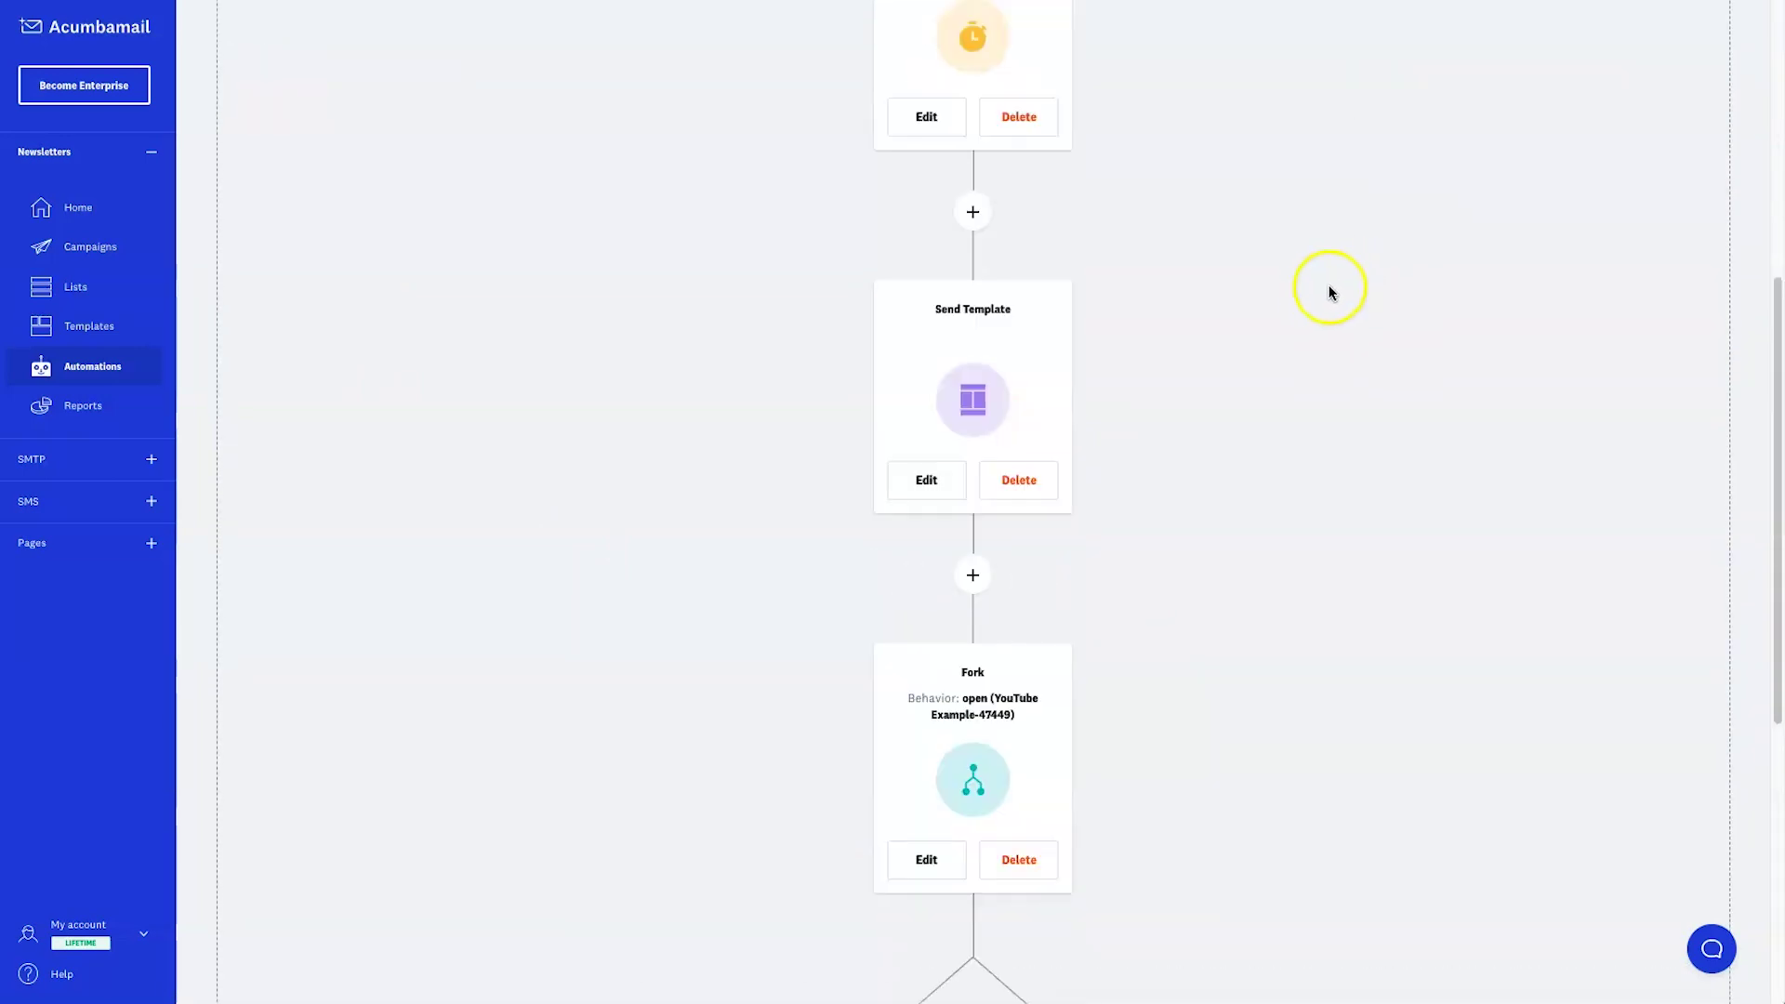
{"action": "left_click", "coordinate": [1674, 56]}
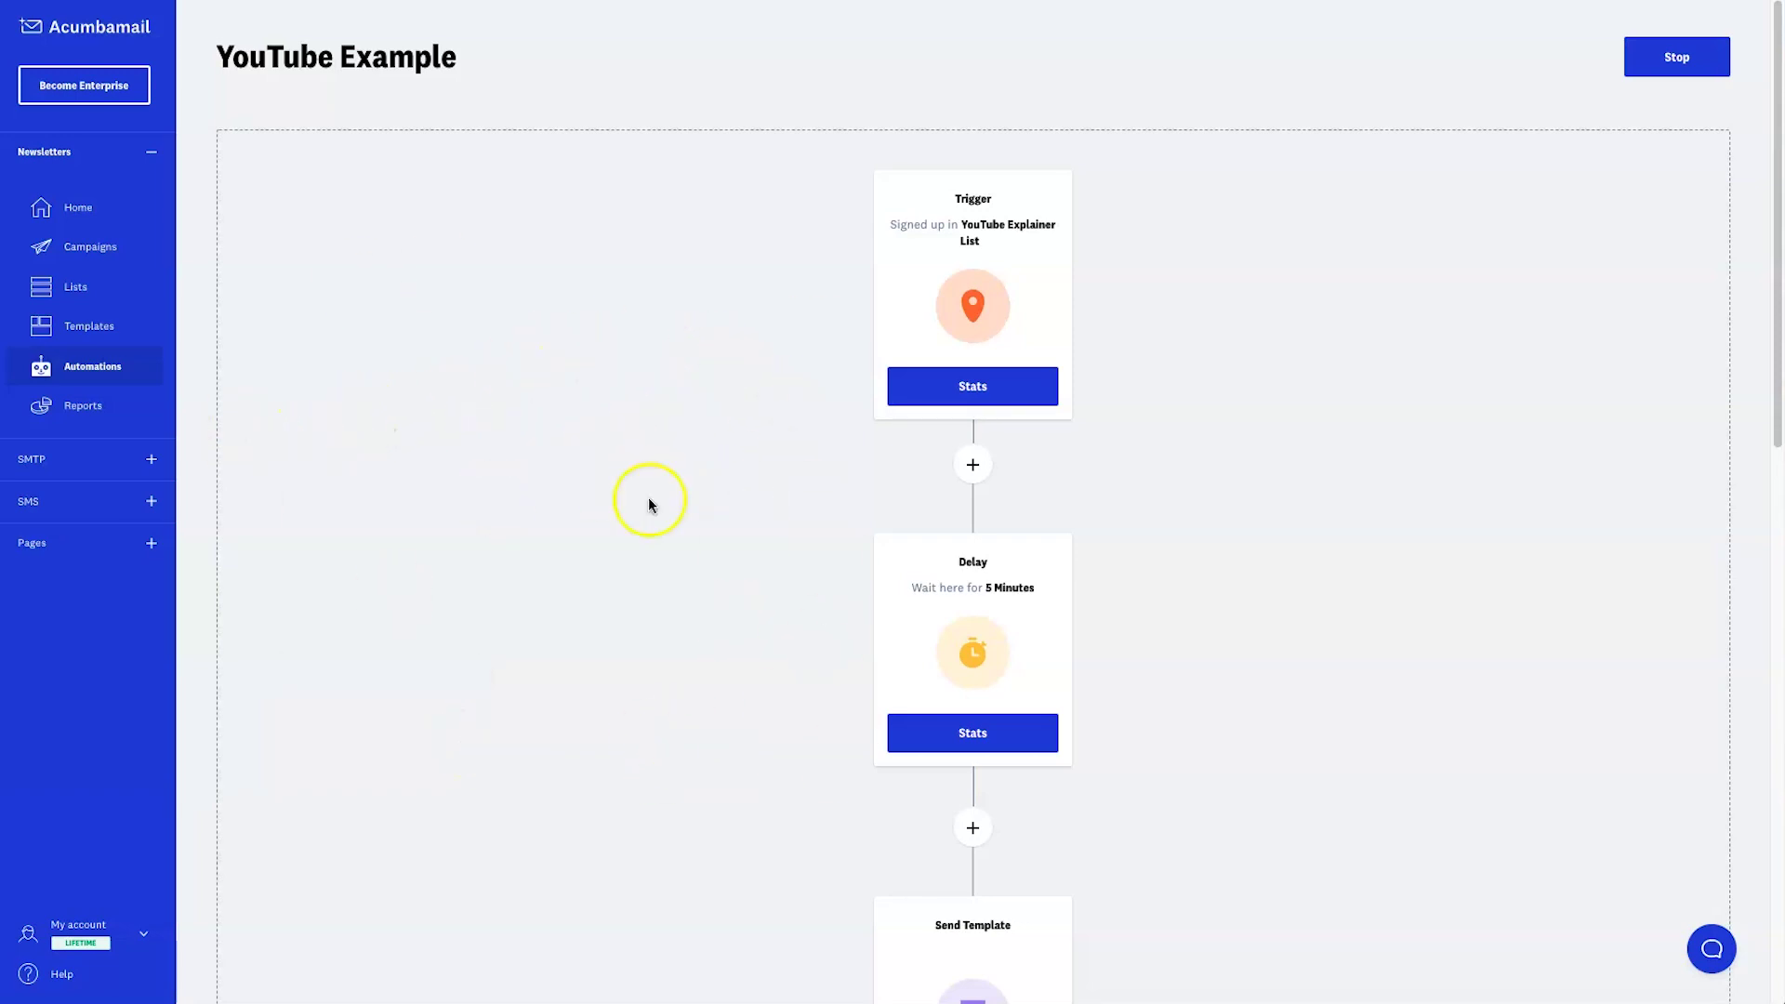
{"action": "scroll", "coordinate": [517, 580], "scroll_direction": "down", "scroll_amount": 10}
{"action": "scroll", "coordinate": [517, 580], "scroll_direction": "up", "scroll_amount": 9}
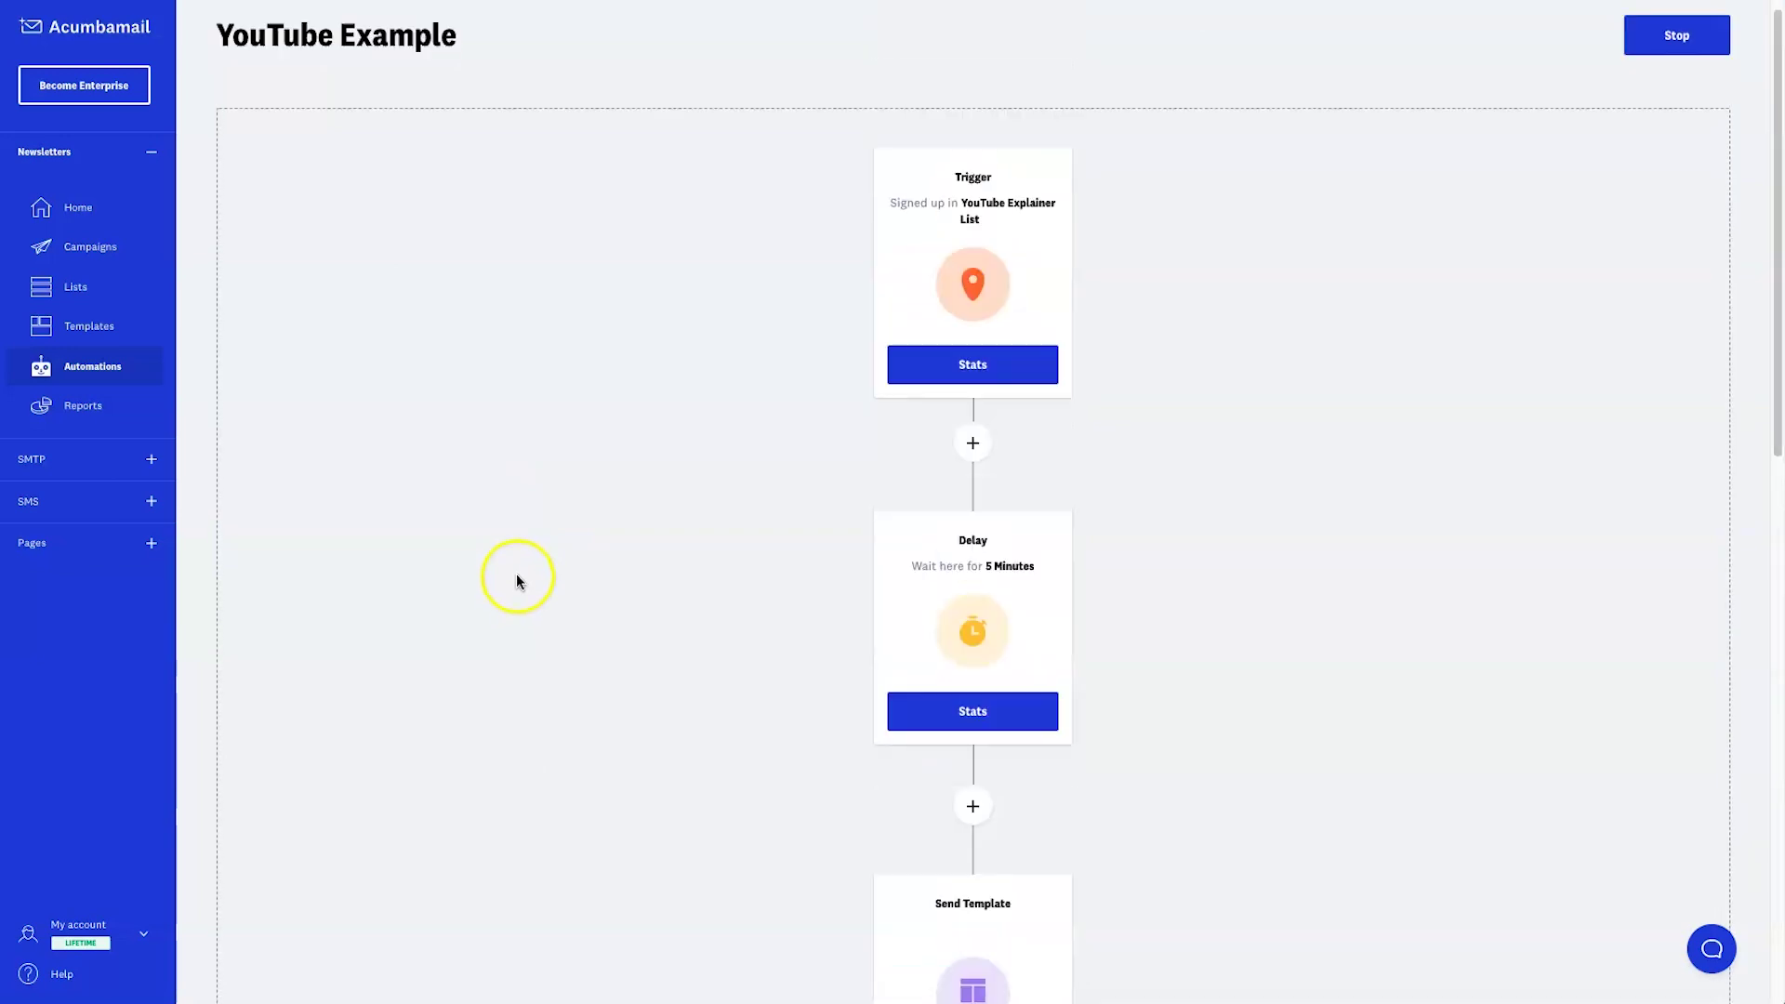
{"action": "scroll", "coordinate": [516, 580], "scroll_direction": "up", "scroll_amount": 1}
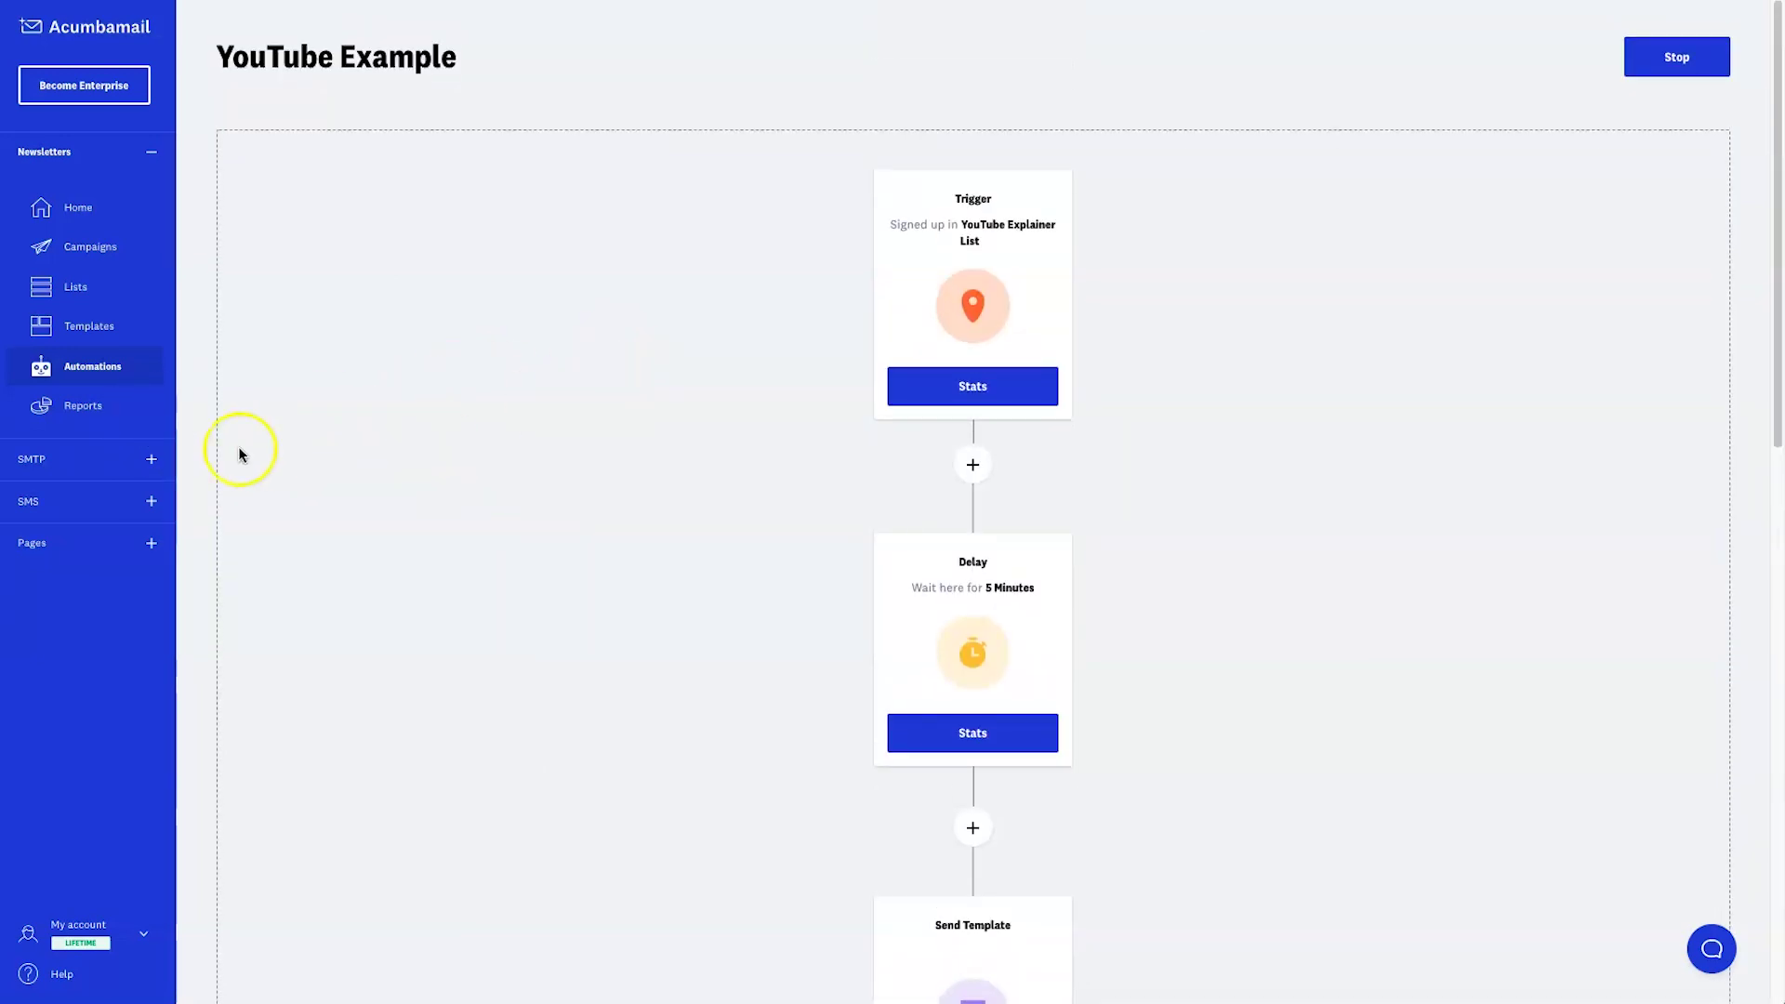
Step: Open the Reports section and read its information text
{"action": "left_click", "coordinate": [83, 407]}
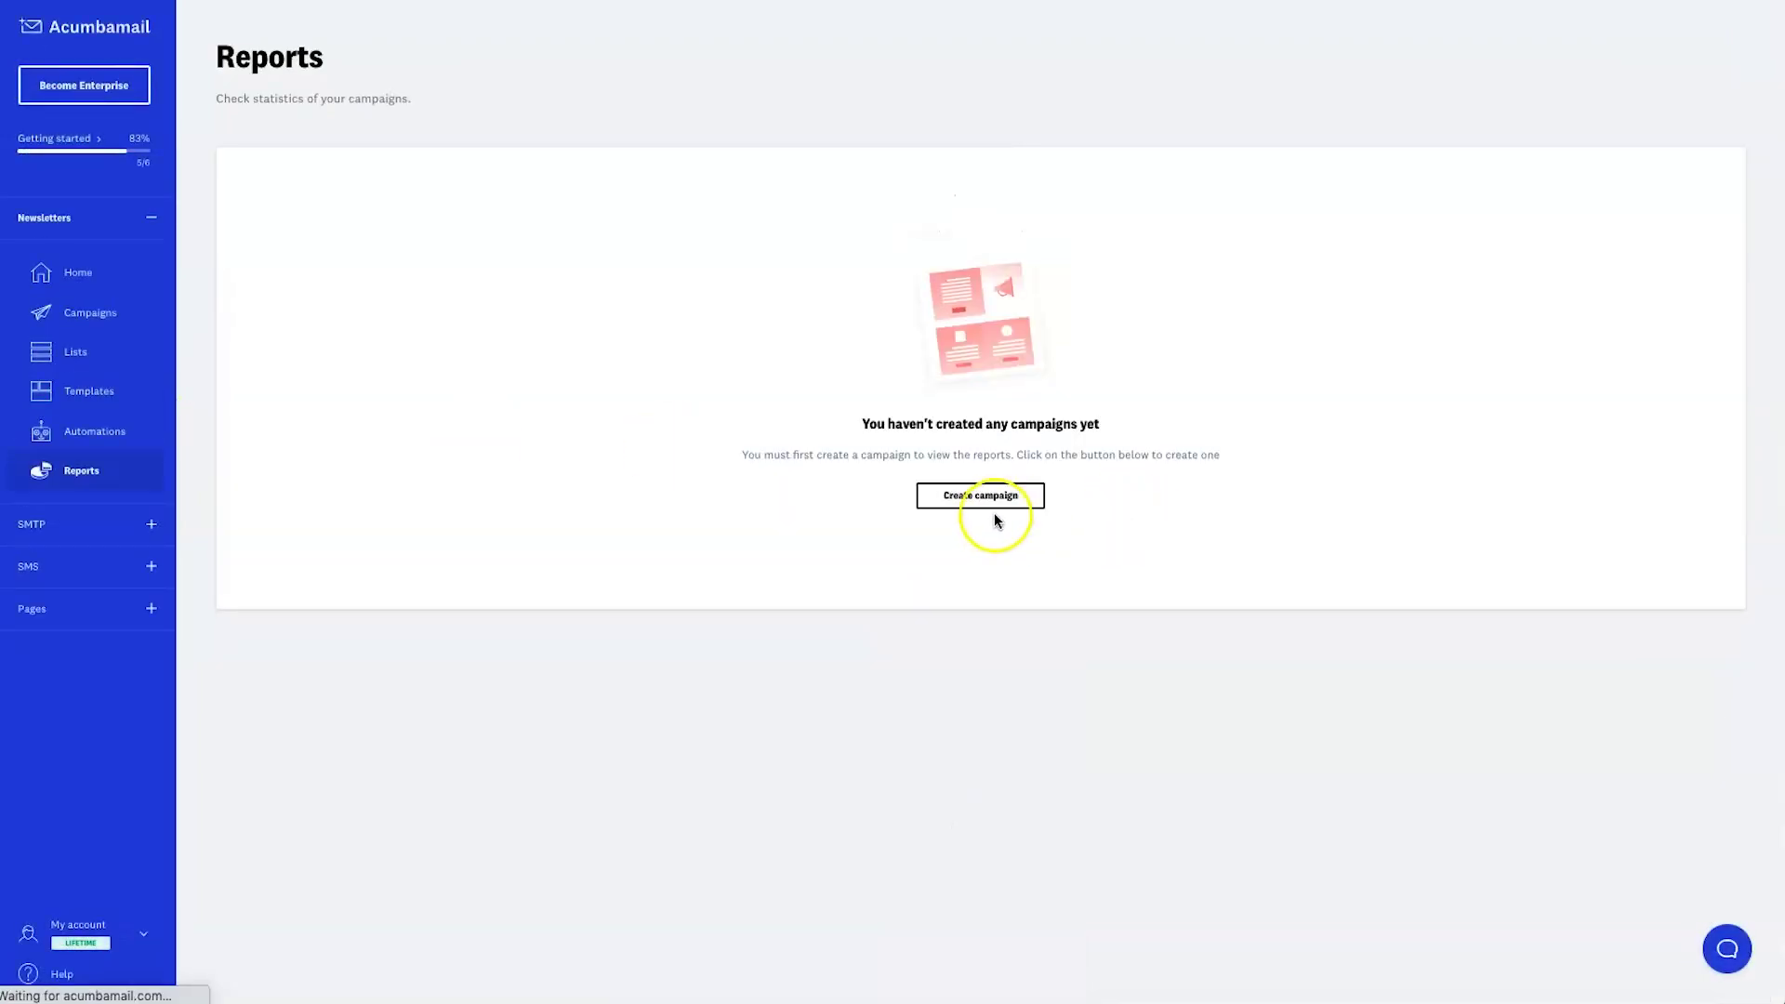
{"action": "left_click_drag", "start_coordinate": [742, 455], "coordinate": [1175, 463]}
{"action": "left_click", "coordinate": [1180, 461]}
Step: Open the RSS Test campaign from the campaigns list and bring up its Opened mail booster options
{"action": "left_click", "coordinate": [967, 504]}
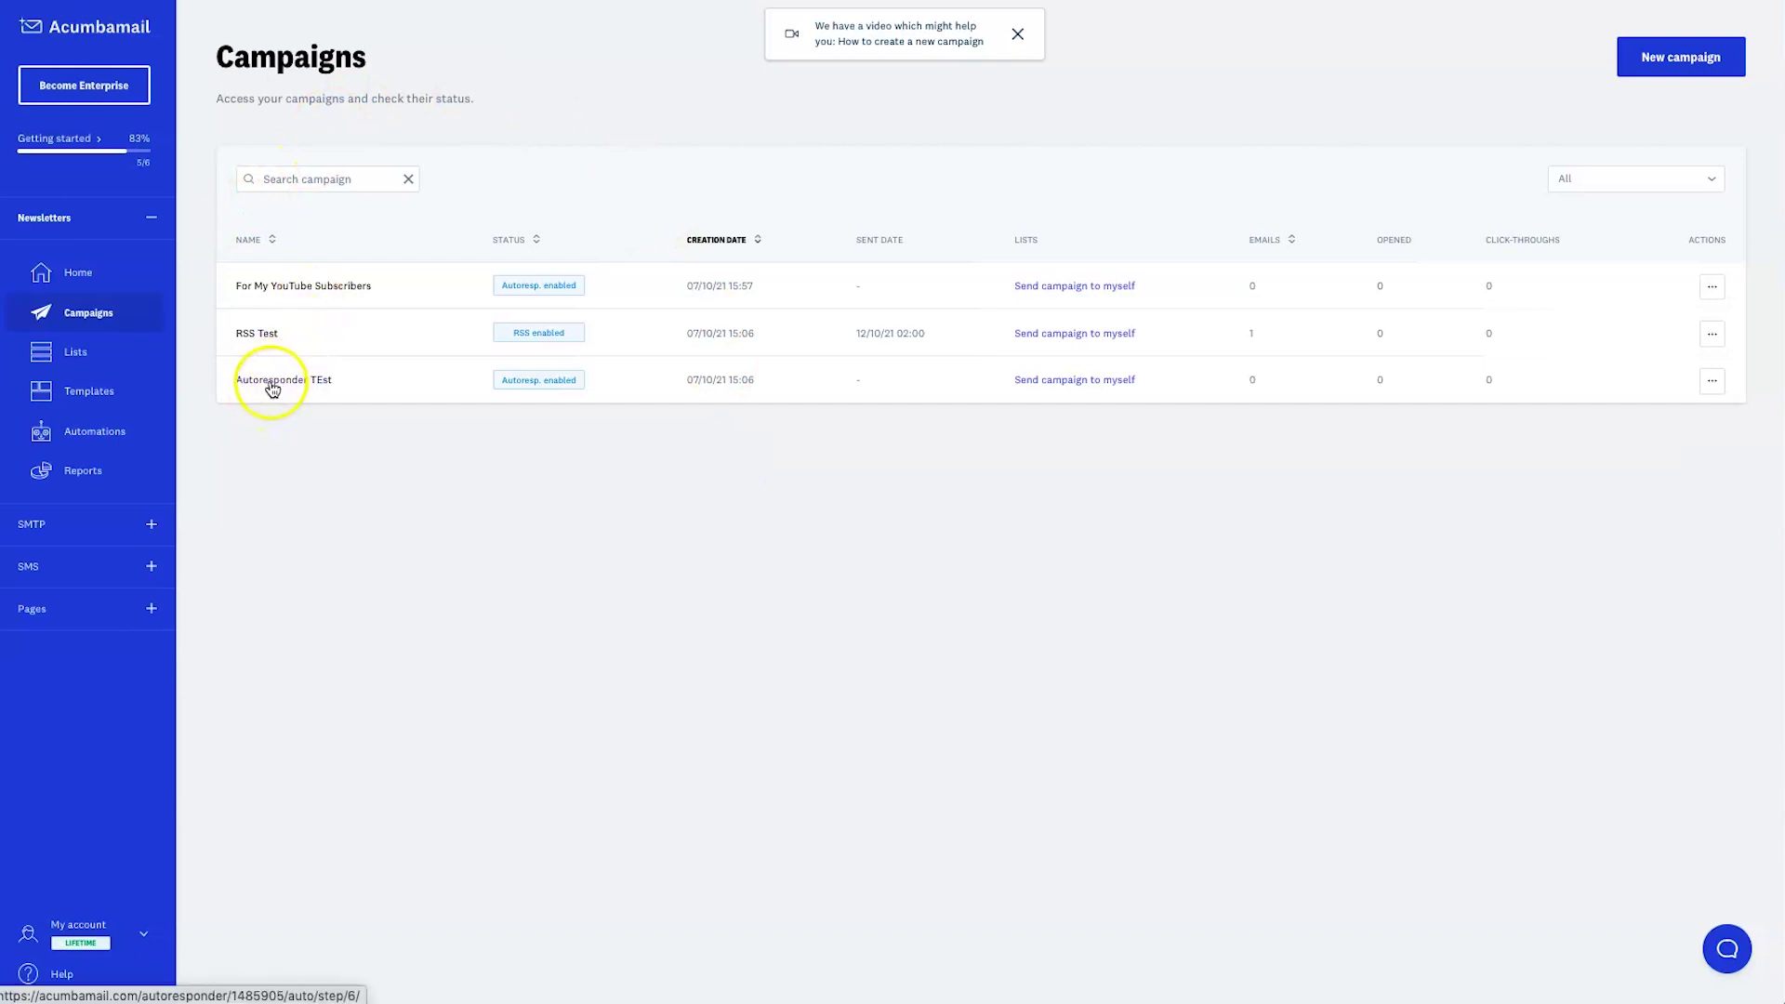
{"action": "left_click", "coordinate": [261, 336]}
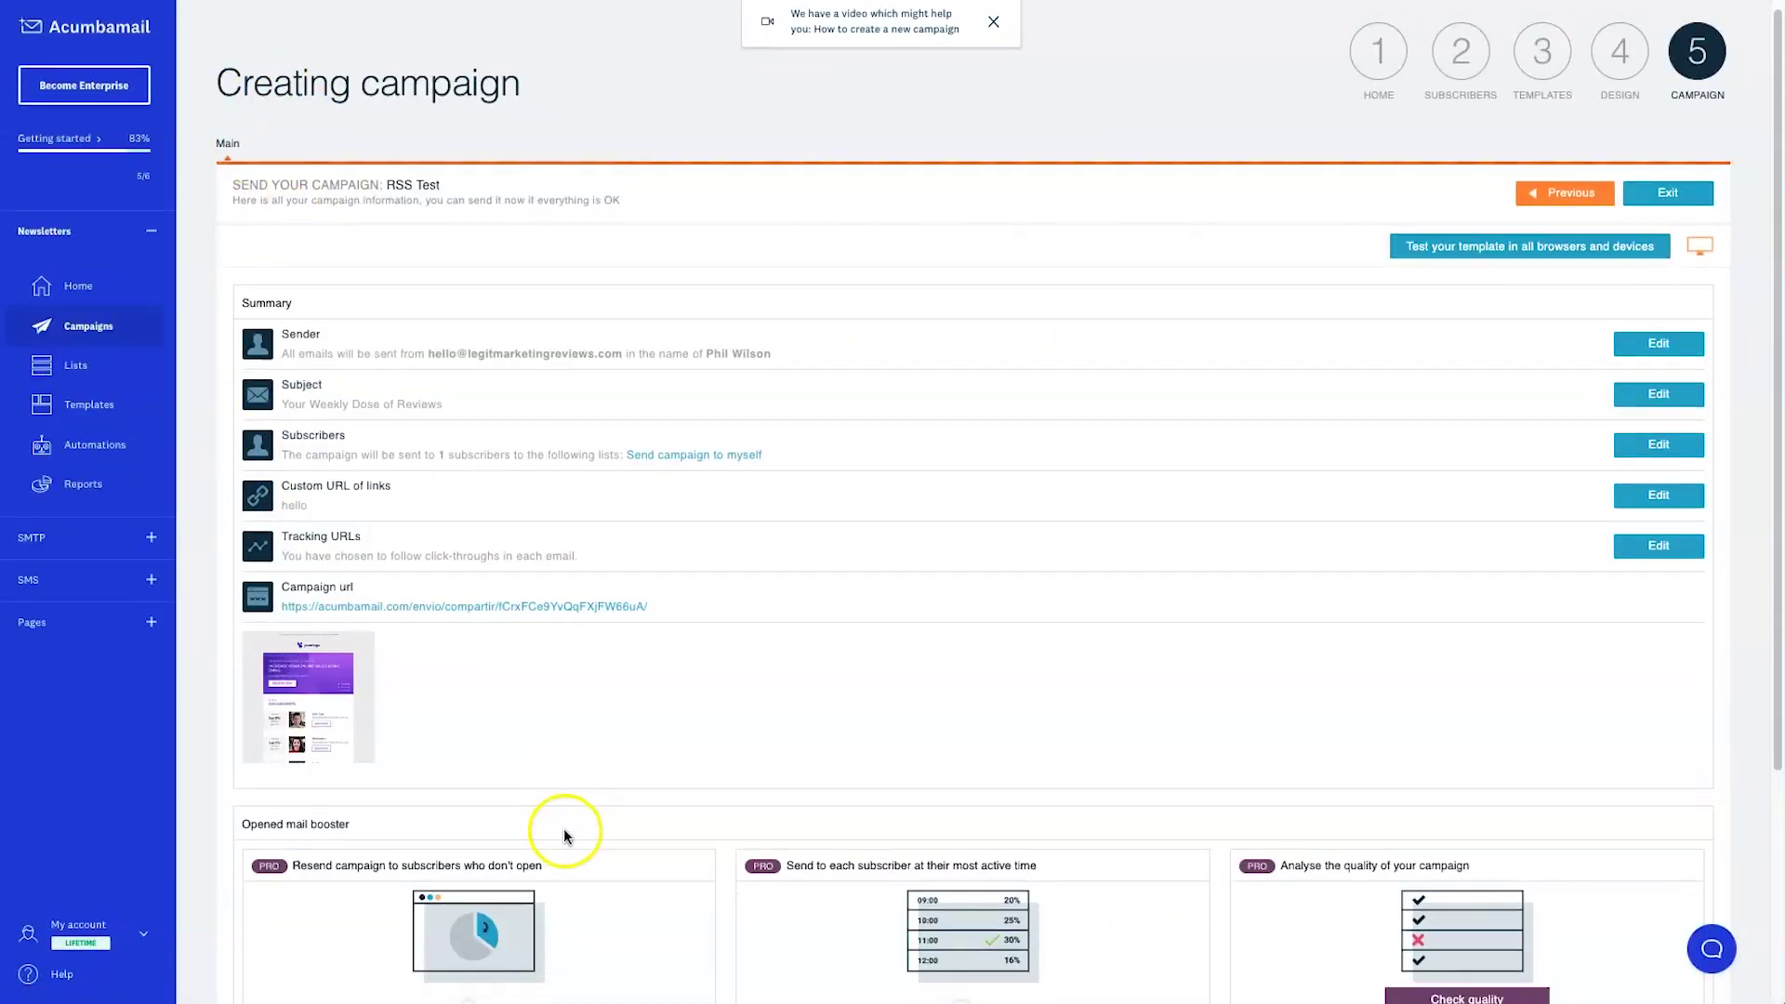
{"action": "scroll", "coordinate": [562, 837], "scroll_direction": "down", "scroll_amount": 3}
{"action": "left_click_drag", "start_coordinate": [235, 510], "coordinate": [351, 518]}
{"action": "left_click", "coordinate": [354, 509]}
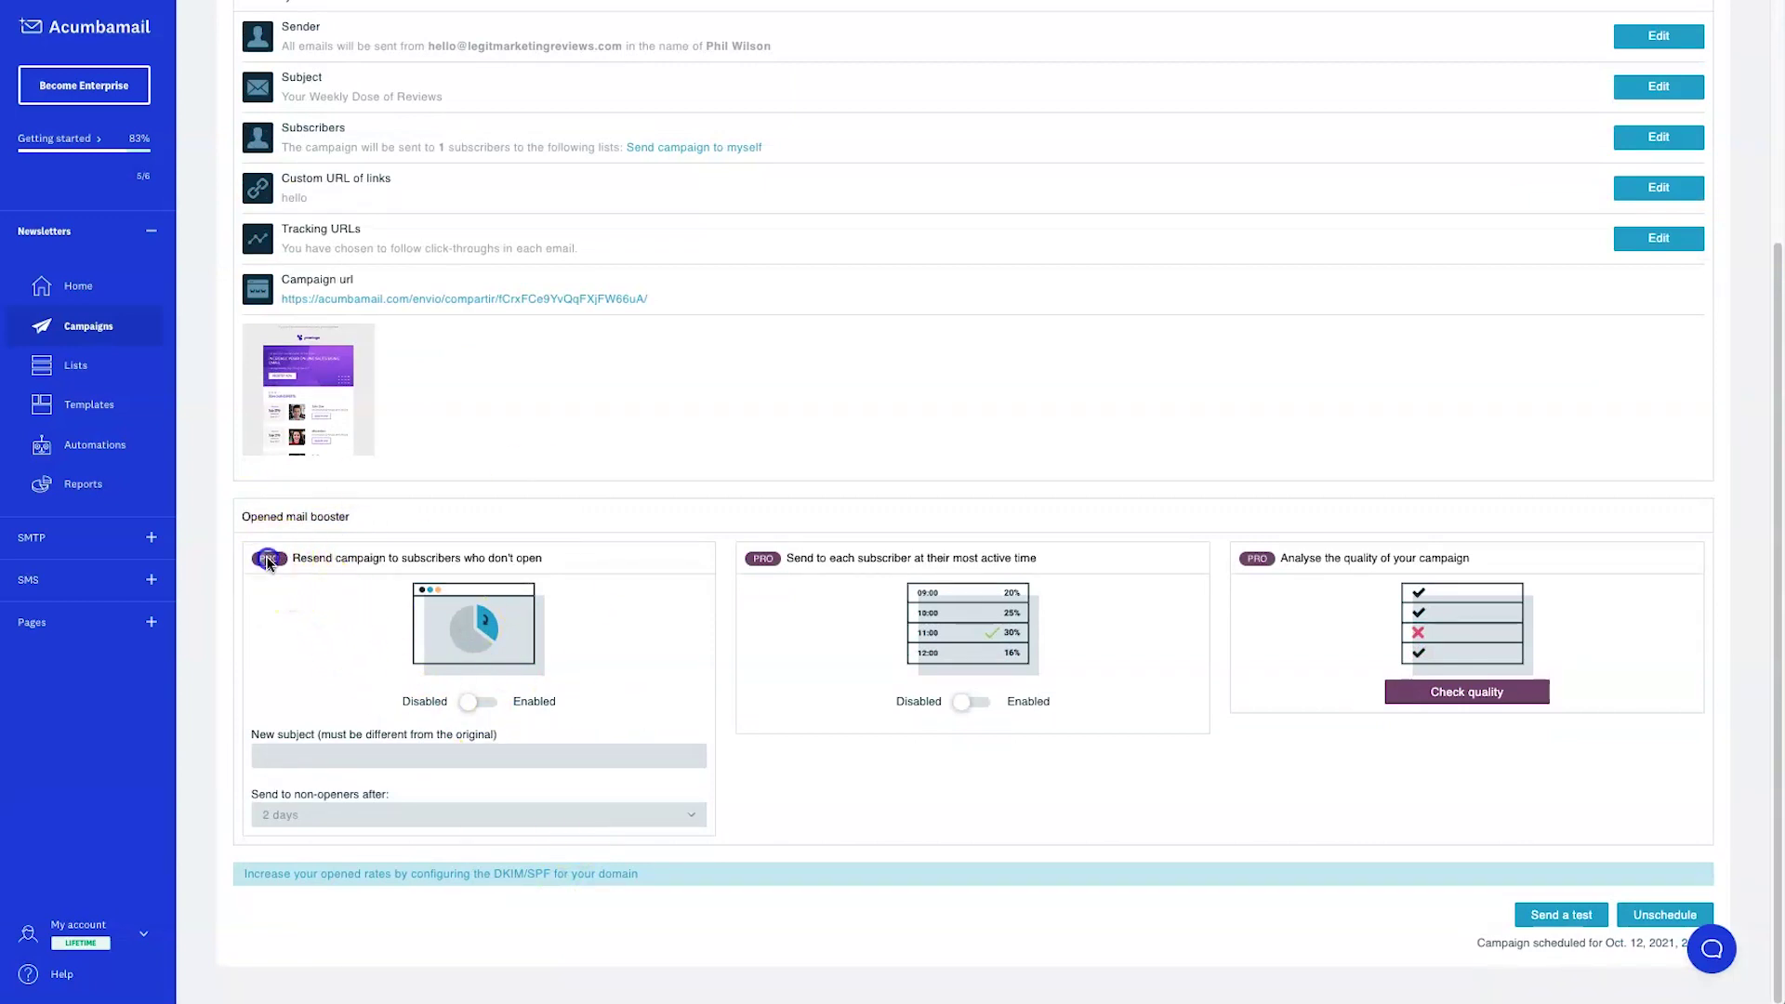
Step: Enable resending the campaign to subscribers who don't open, with the new subject "You're about to miss out"
{"action": "left_click_drag", "start_coordinate": [291, 556], "coordinate": [590, 557]}
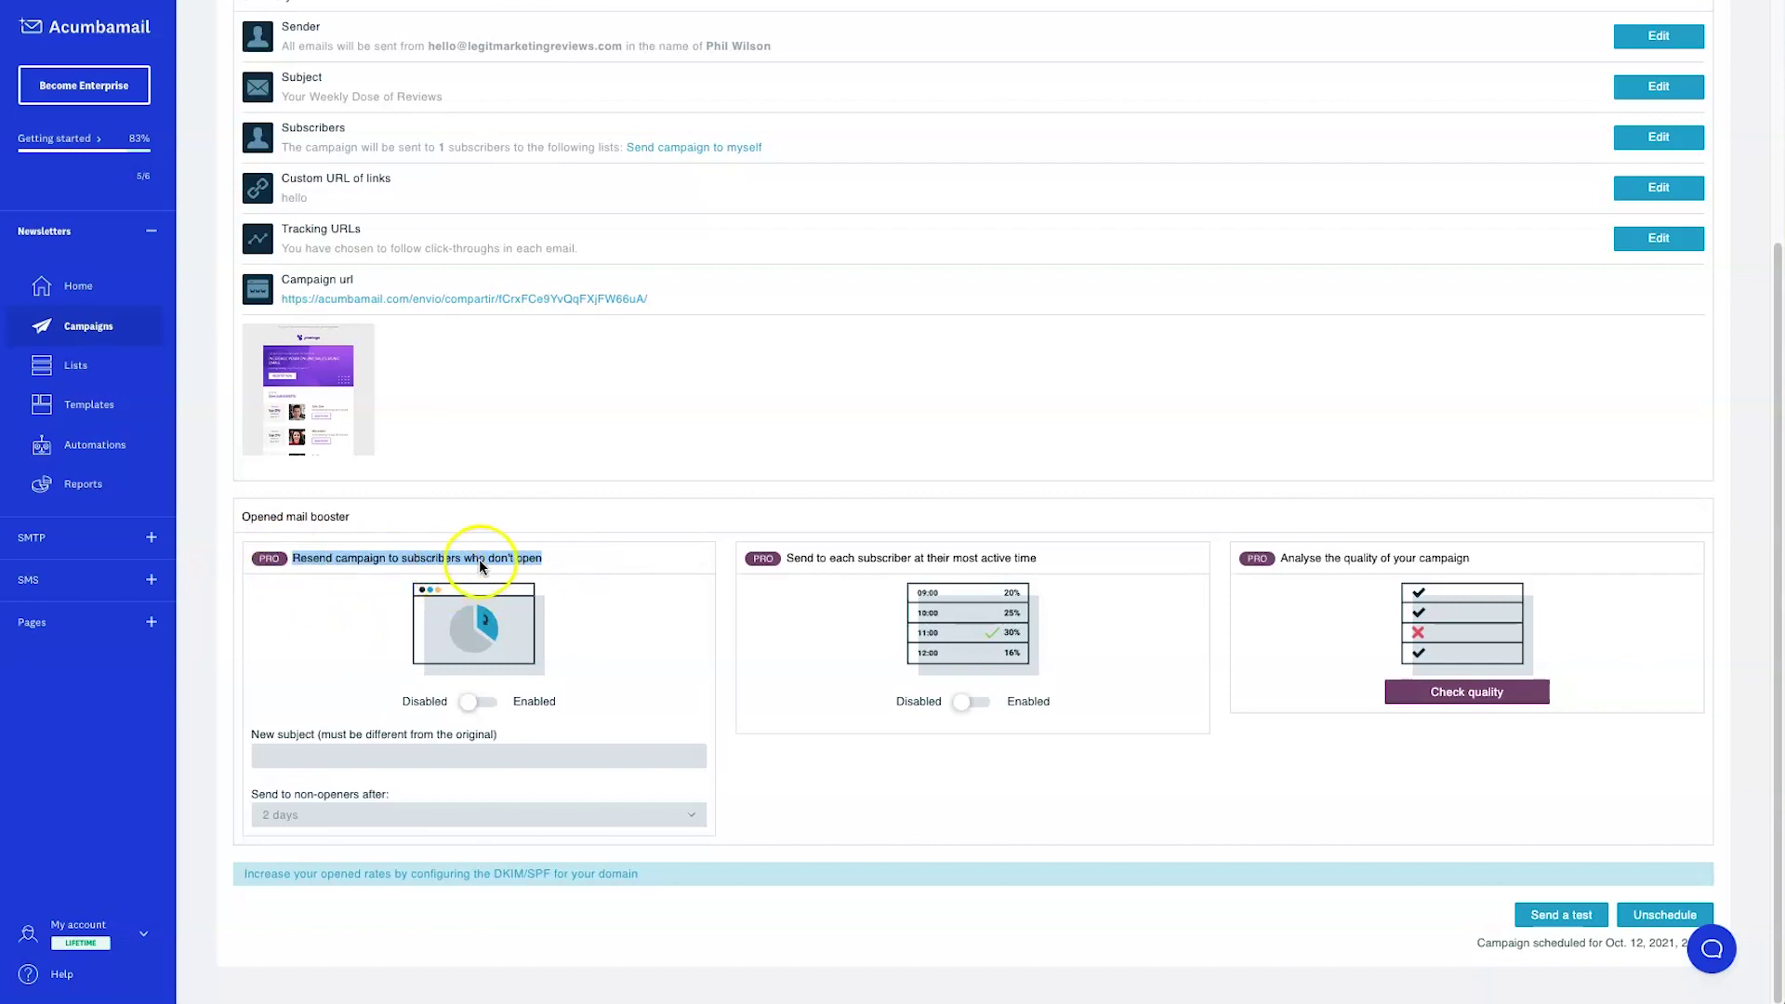
{"action": "left_click", "coordinate": [535, 563]}
{"action": "left_click", "coordinate": [476, 707]}
{"action": "left_click", "coordinate": [381, 749]}
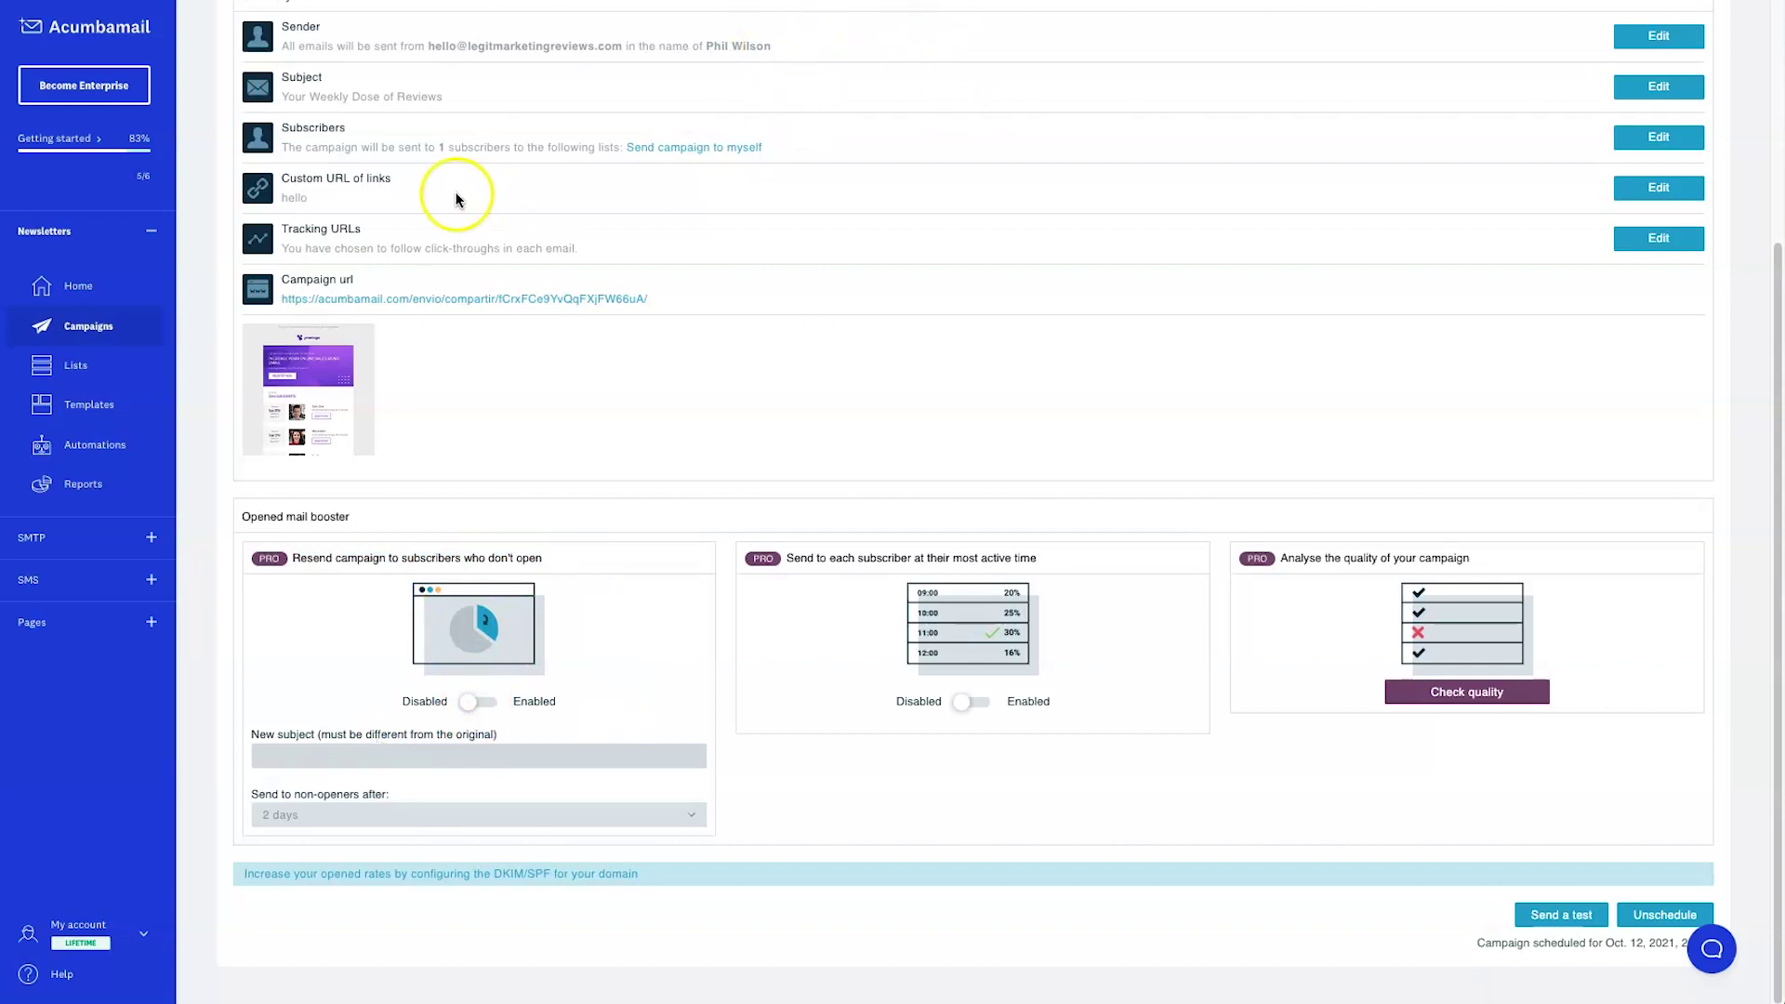
{"action": "scroll", "coordinate": [421, 187], "scroll_direction": "up", "scroll_amount": 2}
{"action": "left_click_drag", "start_coordinate": [287, 186], "coordinate": [448, 198]}
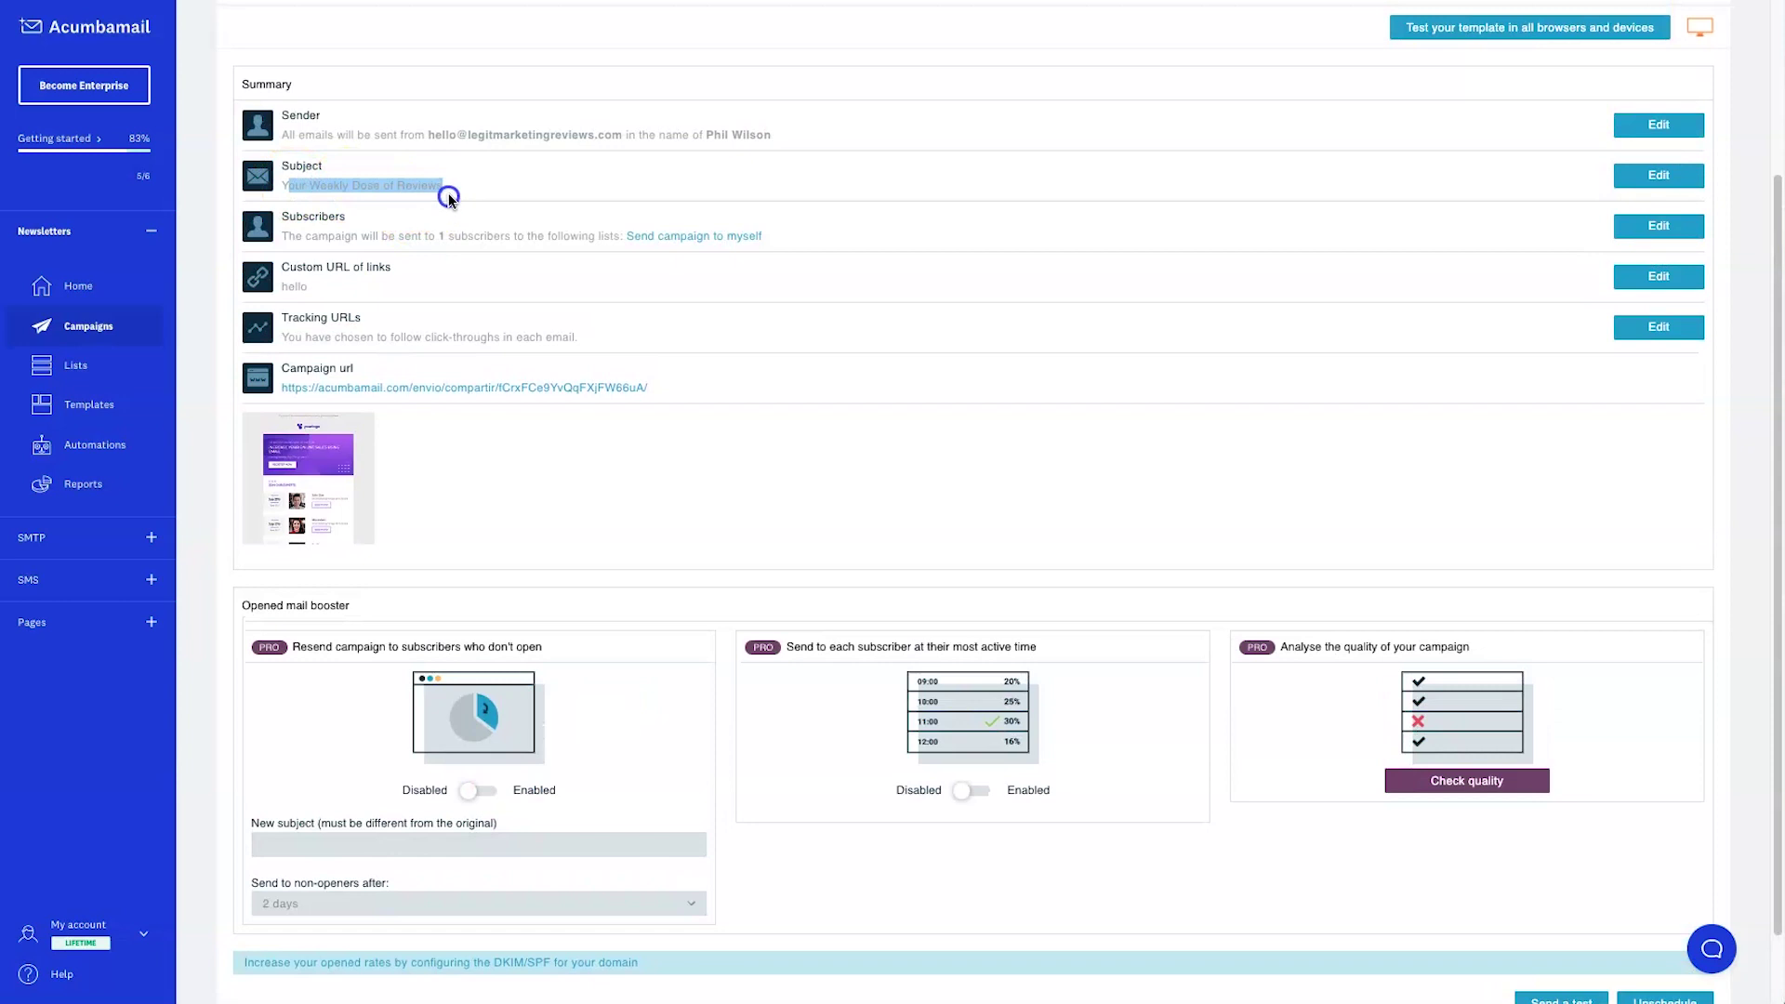
{"action": "scroll", "coordinate": [285, 739], "scroll_direction": "down", "scroll_amount": 2}
{"action": "right_click", "coordinate": [260, 697]}
{"action": "left_click", "coordinate": [267, 758]}
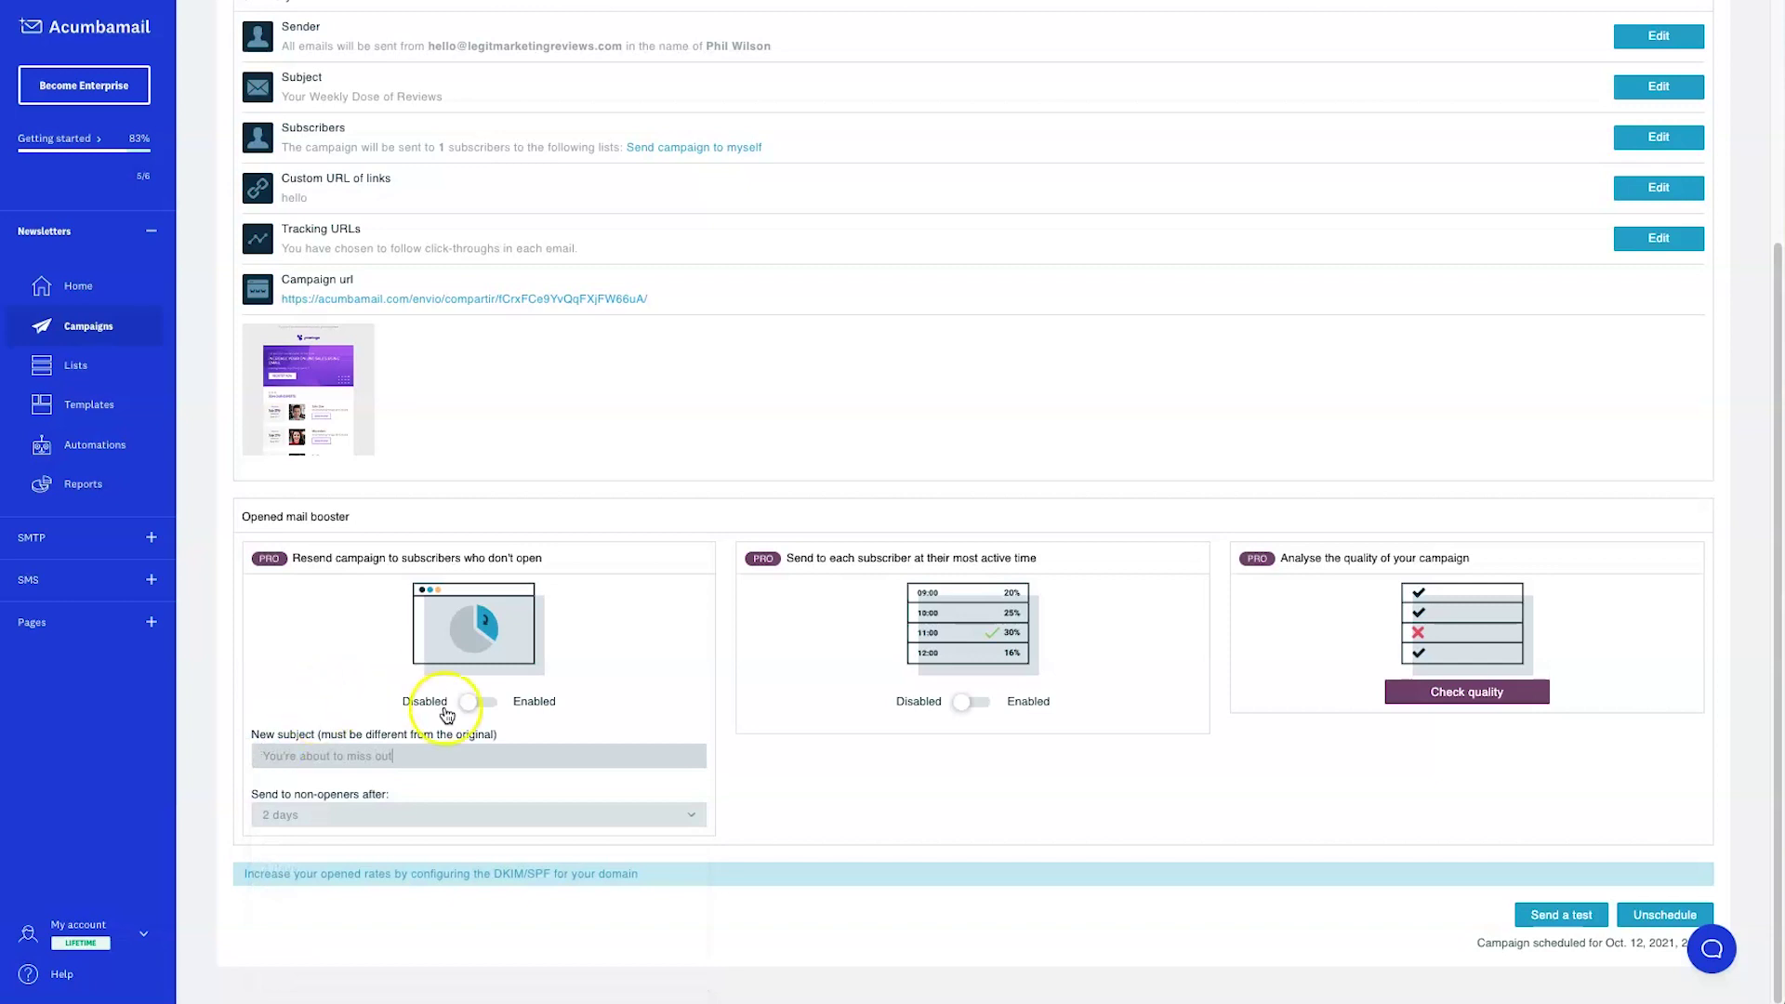
{"action": "left_click", "coordinate": [482, 701]}
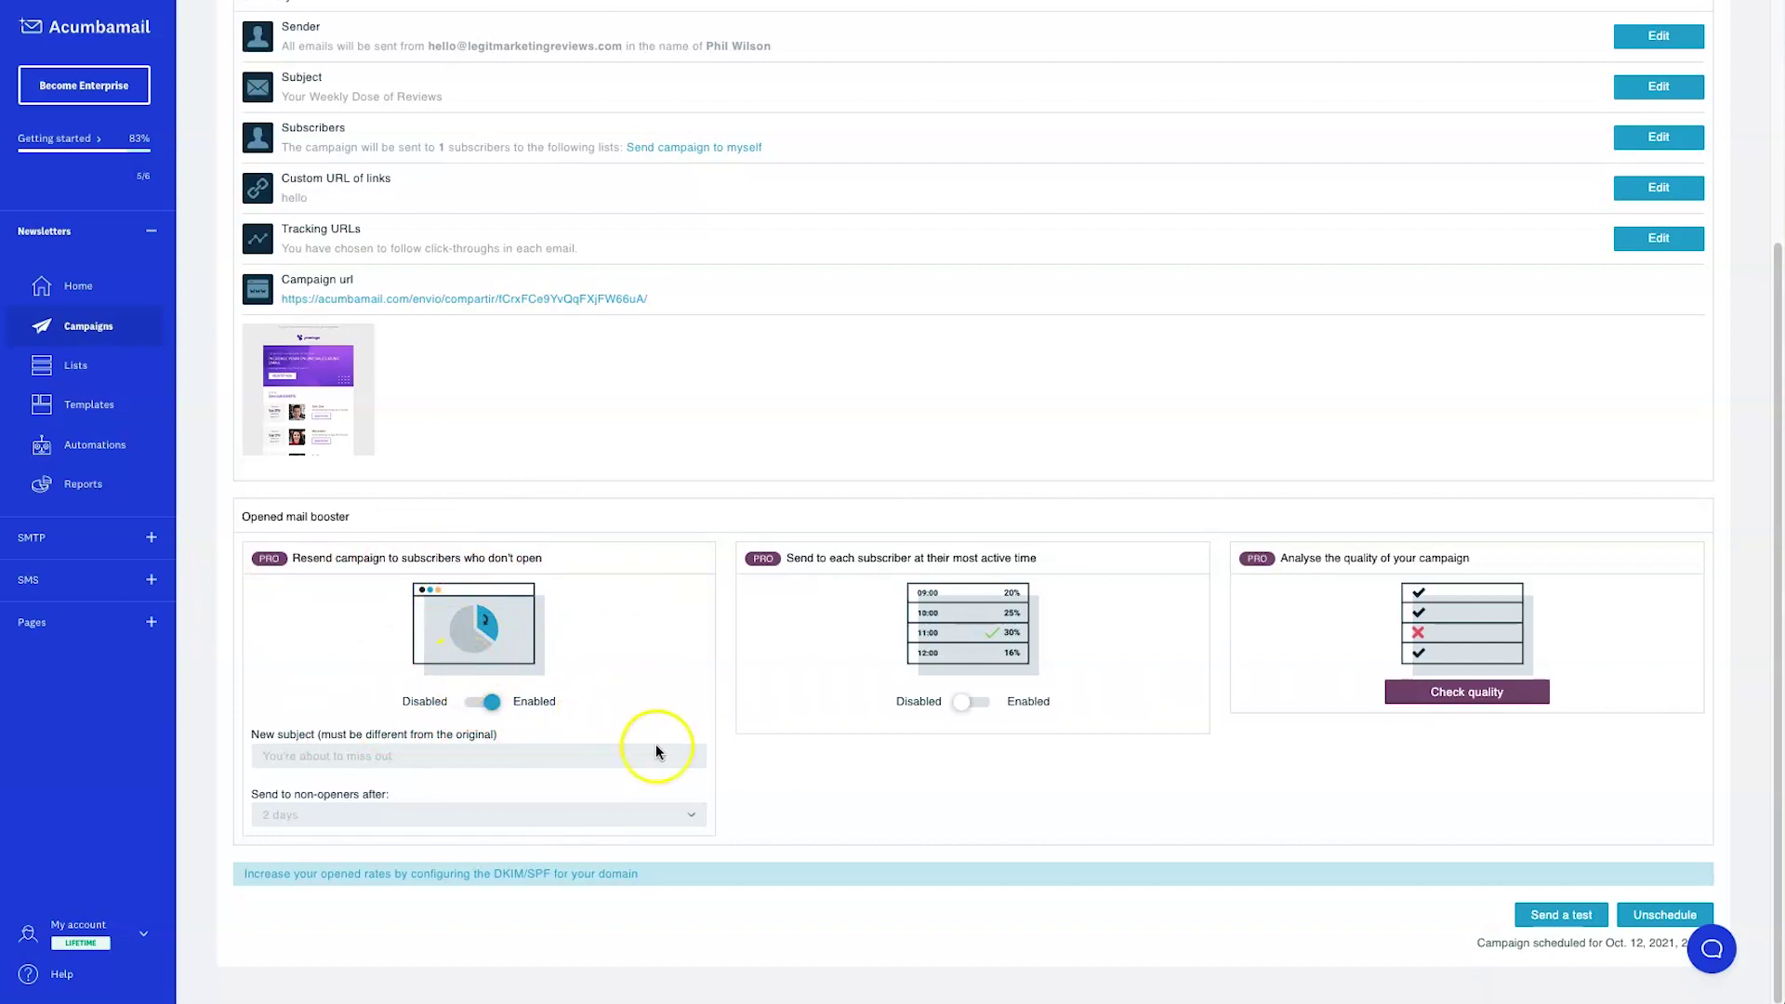
{"action": "left_click", "coordinate": [1109, 778]}
Step: Enable sending the campaign to each subscriber at their most active time
{"action": "left_click", "coordinate": [793, 561]}
{"action": "left_click_drag", "start_coordinate": [843, 555], "coordinate": [1053, 559]}
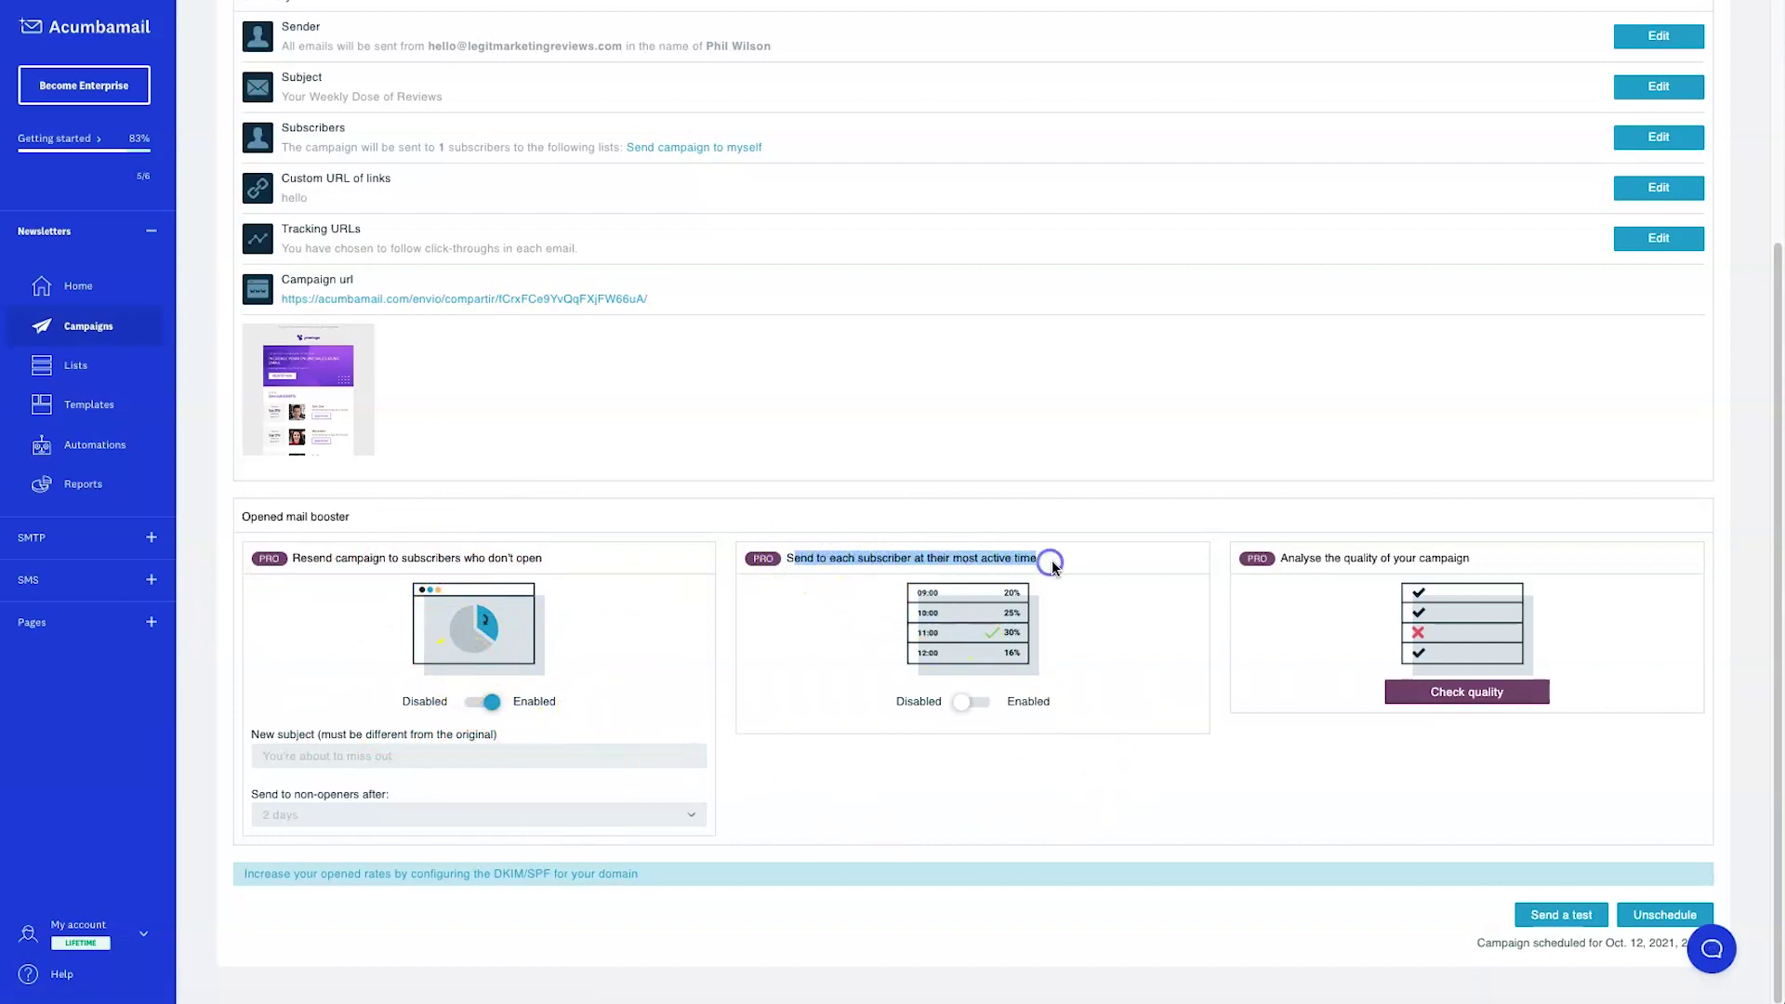
{"action": "left_click", "coordinate": [1054, 561]}
{"action": "left_click", "coordinate": [970, 705]}
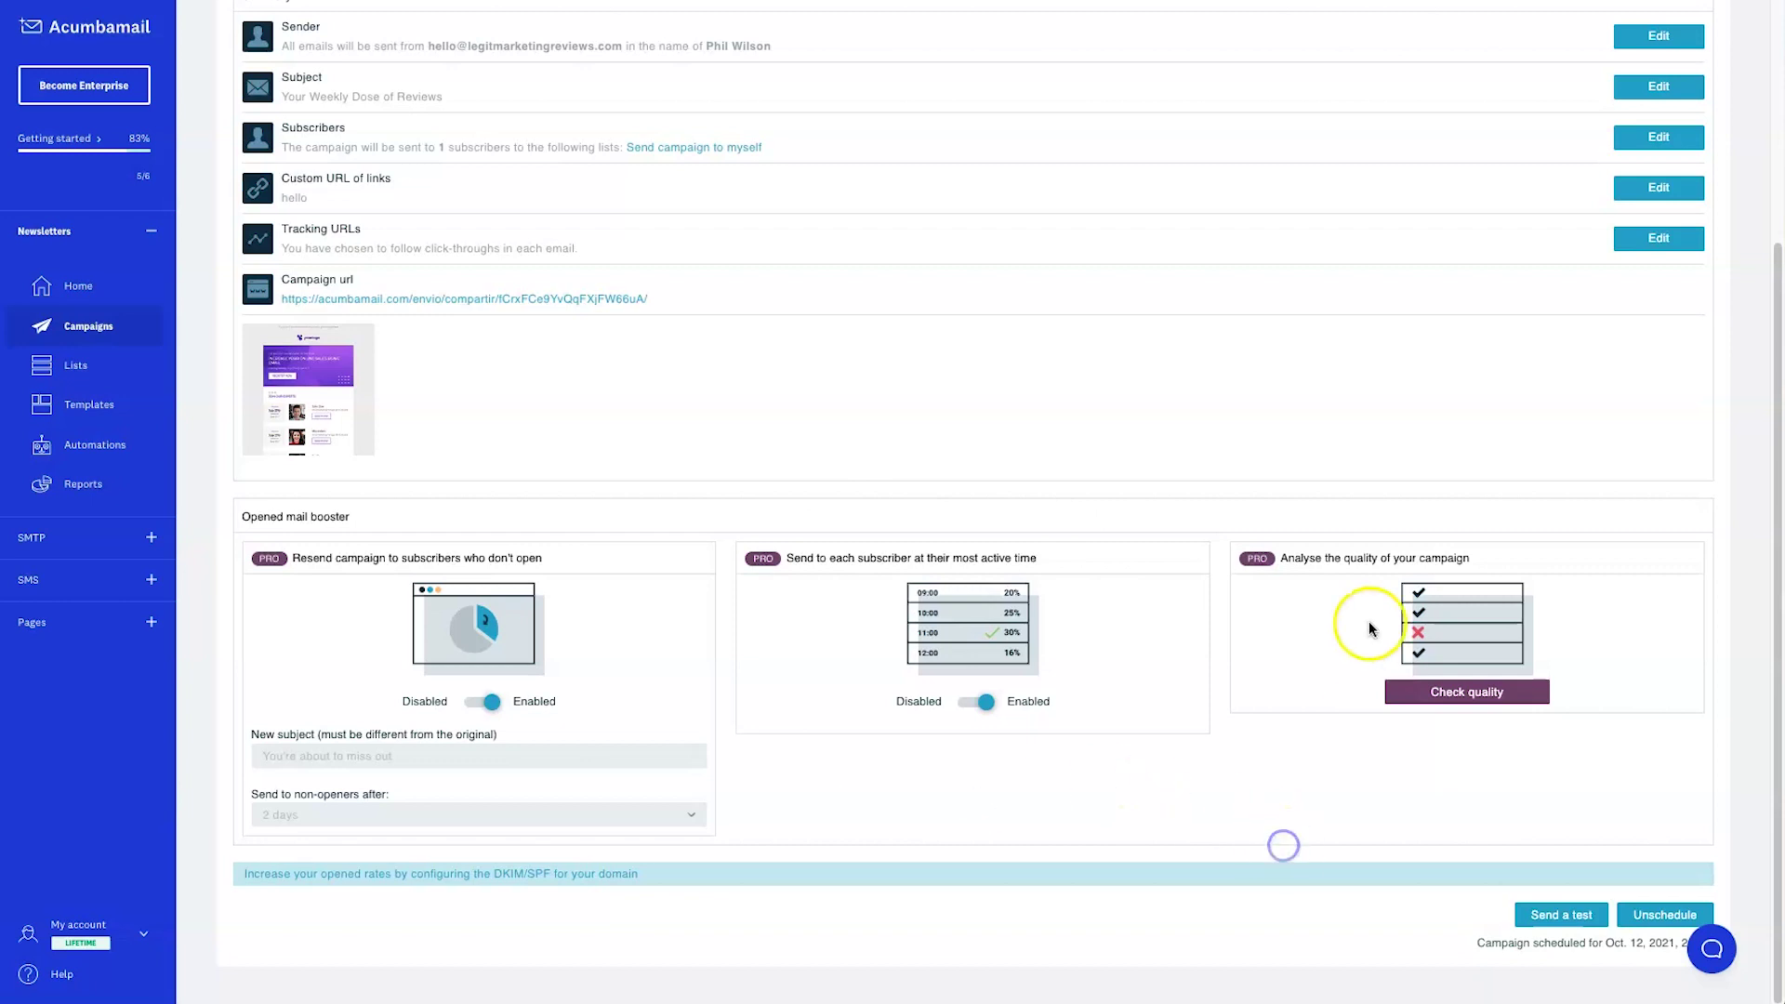
Step: Run the quality check on the RSS Test campaign and look over the campaign analysis page
{"action": "left_click_drag", "start_coordinate": [1294, 558], "coordinate": [1458, 558]}
{"action": "left_click", "coordinate": [1462, 560]}
{"action": "left_click", "coordinate": [1487, 697]}
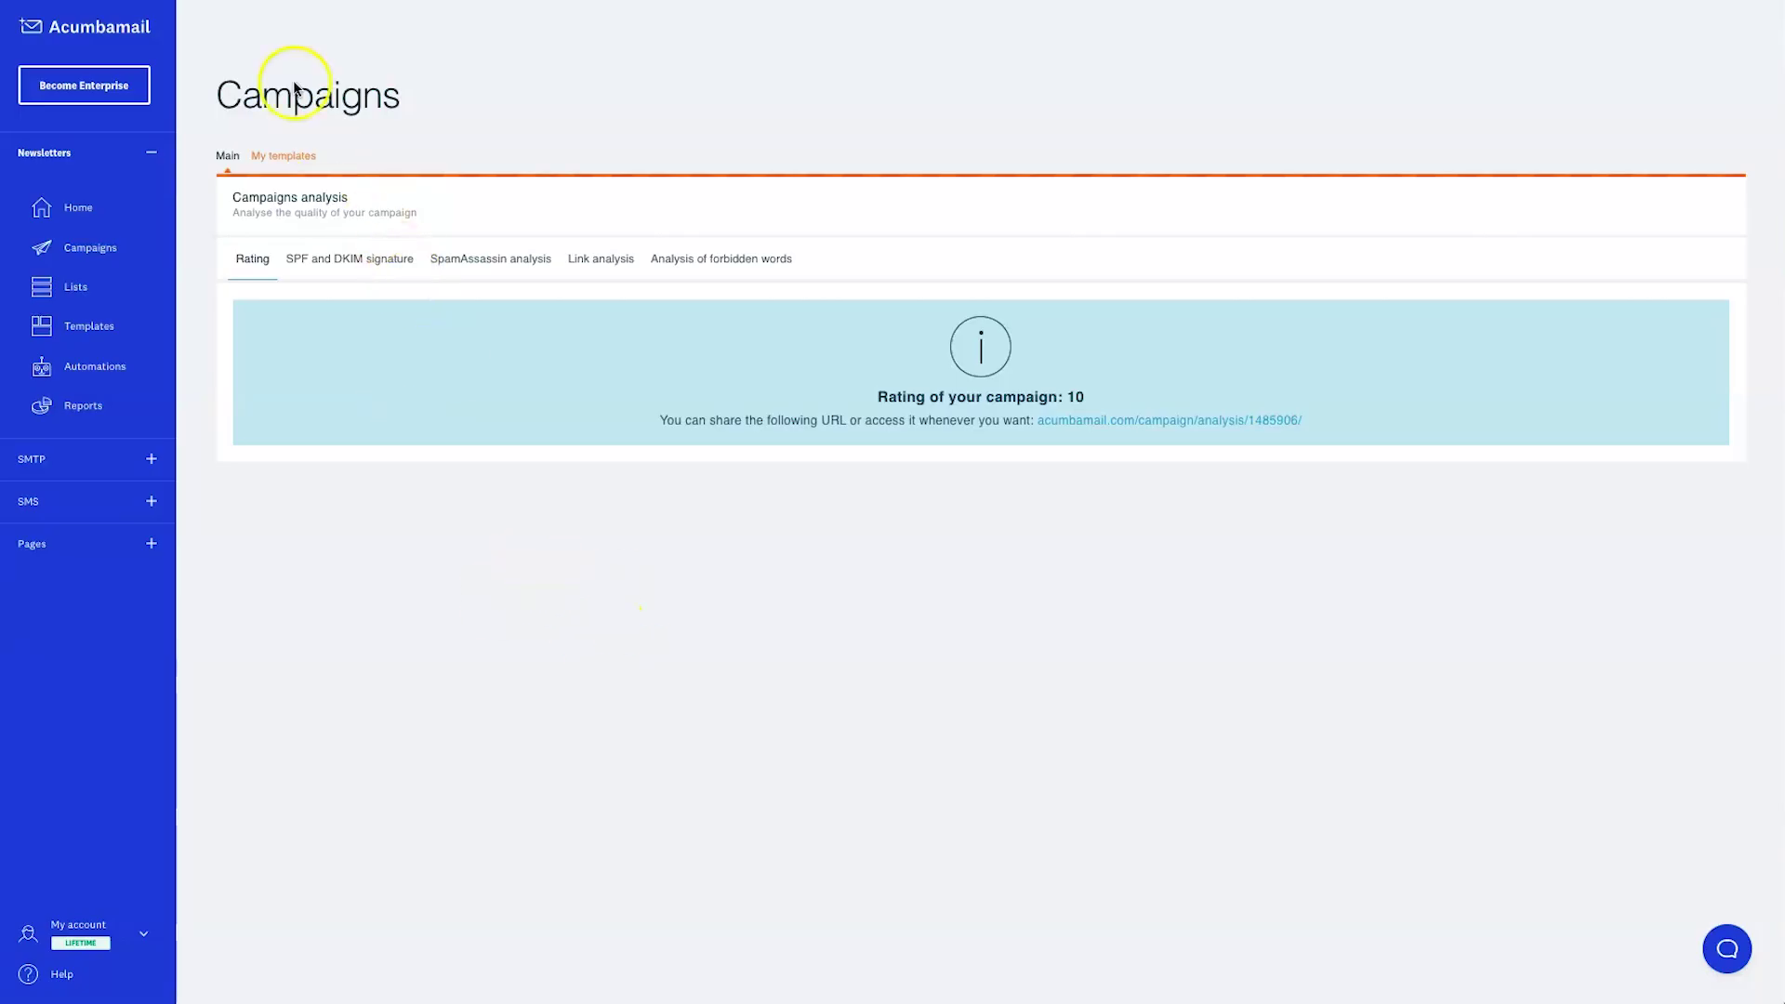
{"action": "left_click", "coordinate": [289, 198]}
{"action": "left_click_drag", "start_coordinate": [265, 203], "coordinate": [370, 205]}
{"action": "left_click", "coordinate": [372, 205]}
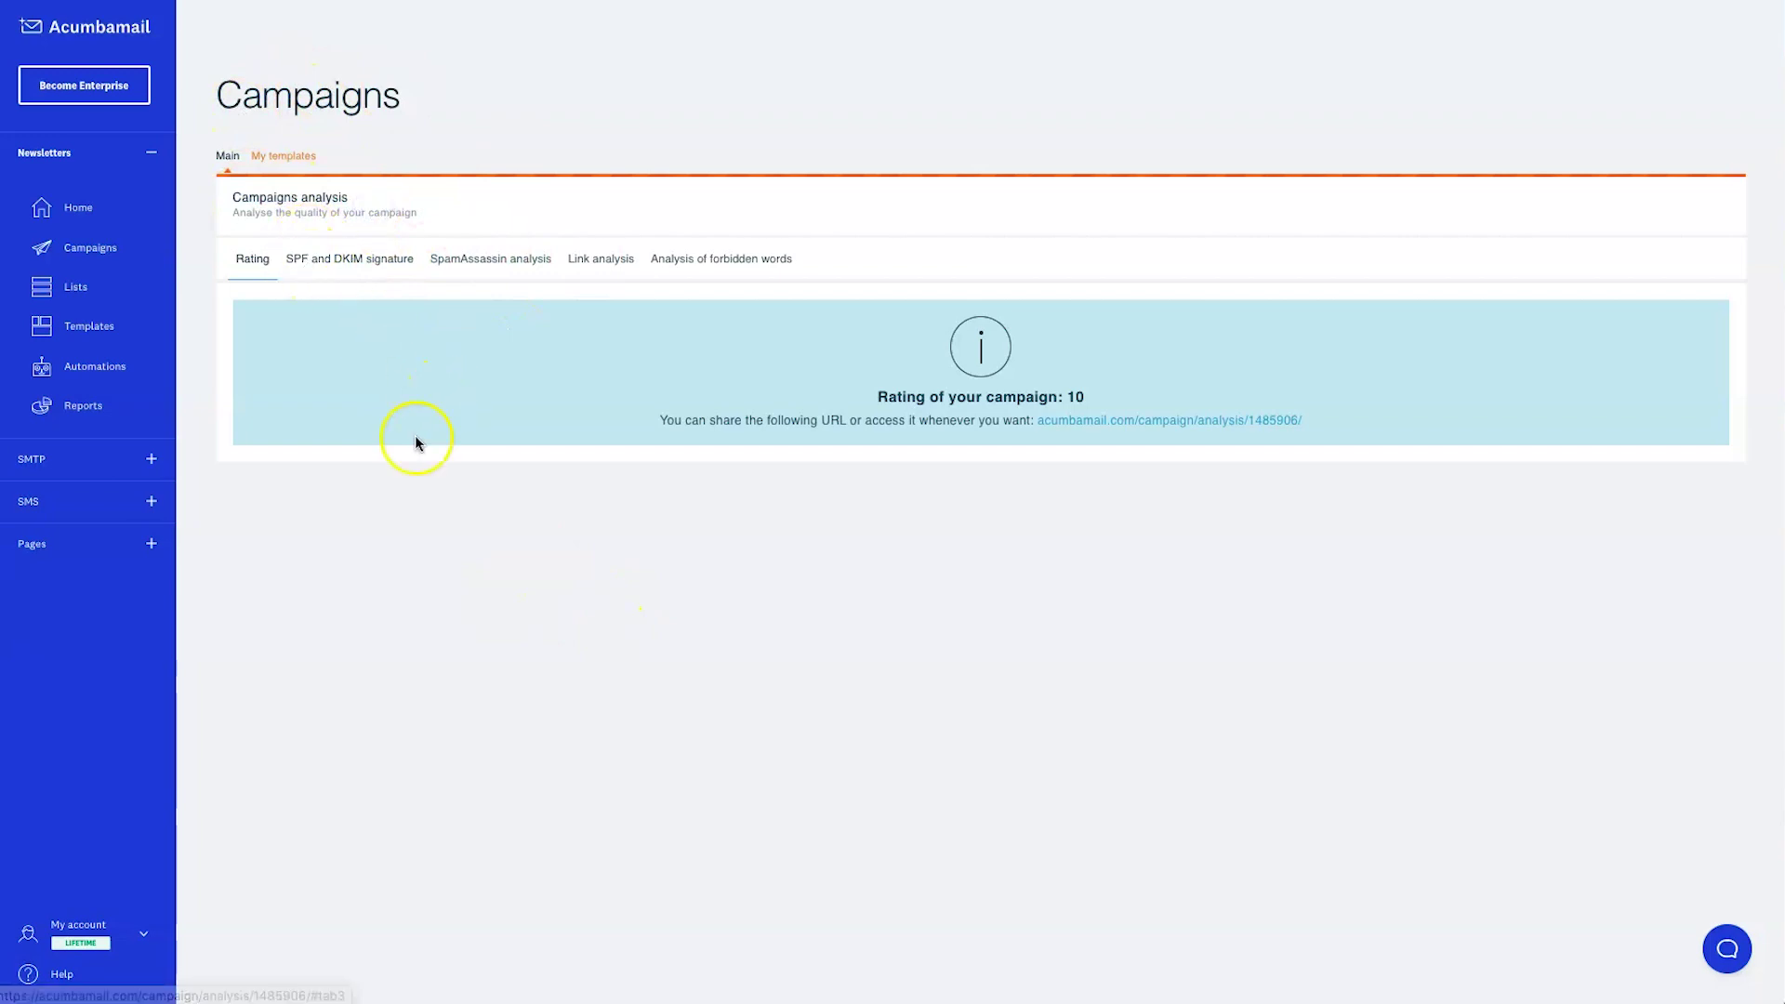
Step: Examine the campaign analysis: overall rating, SPF and DKIM signature, SpamAssassin analysis, link analysis and forbidden words
{"action": "left_click_drag", "start_coordinate": [876, 397], "coordinate": [1081, 400]}
{"action": "left_click", "coordinate": [556, 356]}
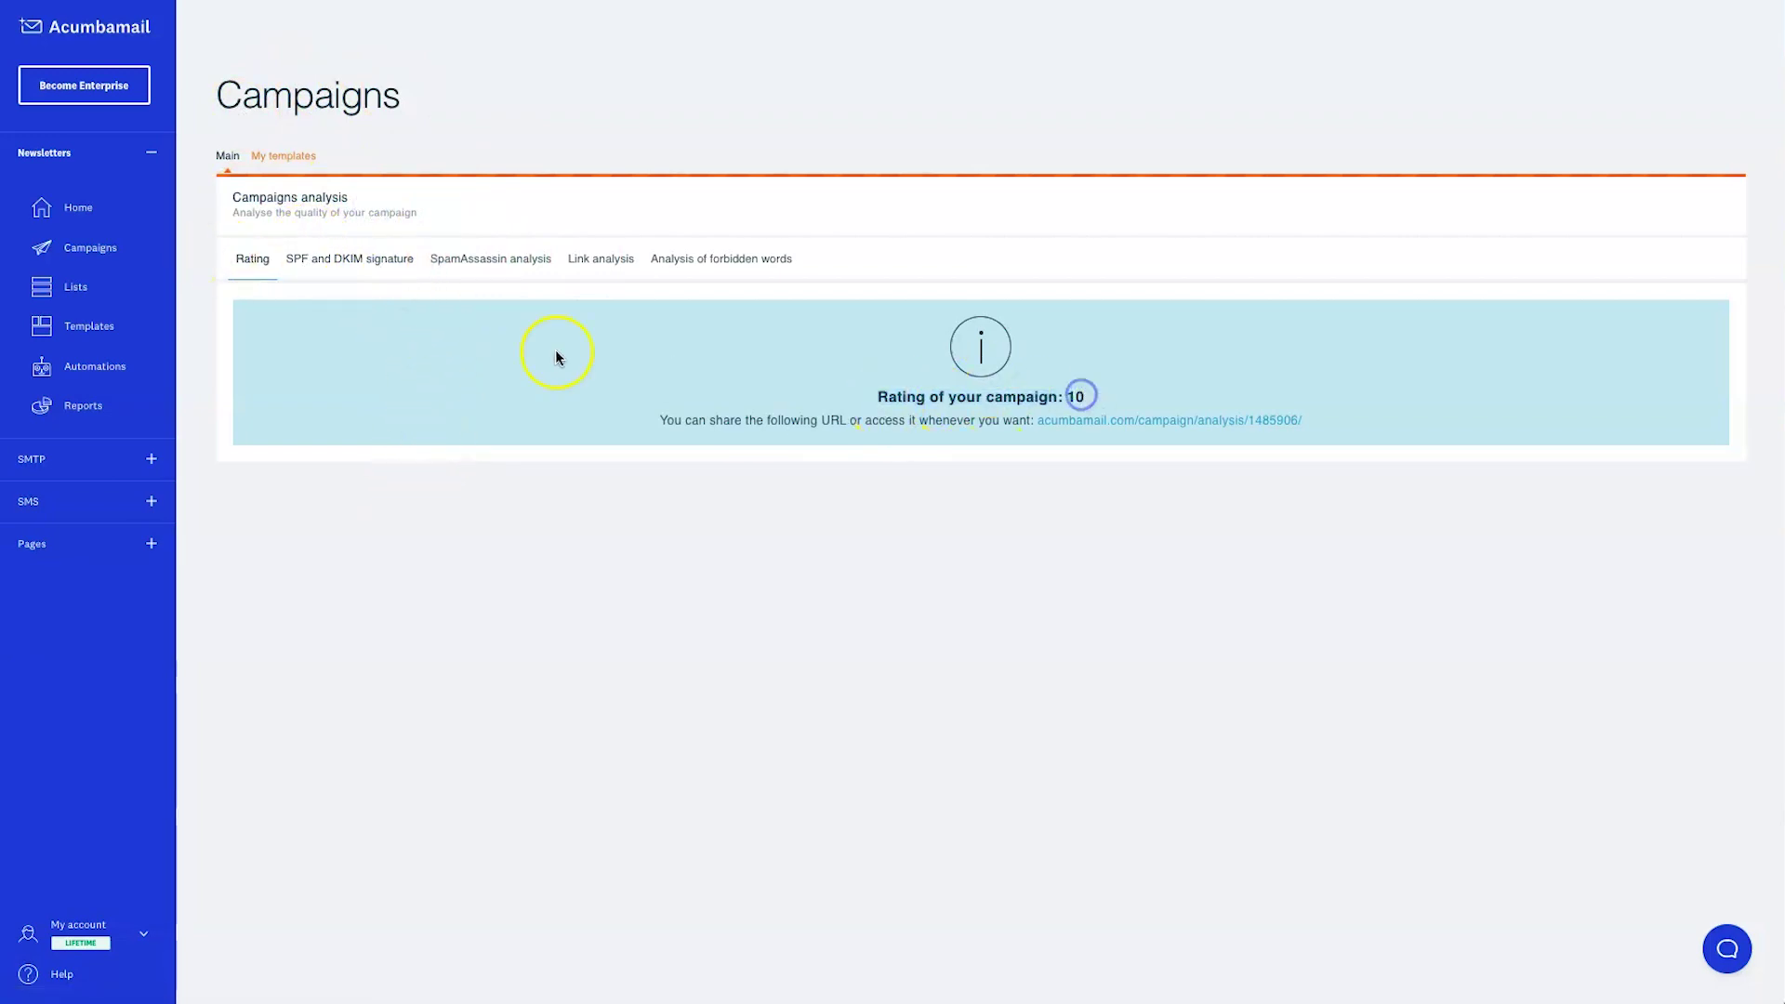
{"action": "left_click", "coordinate": [387, 267]}
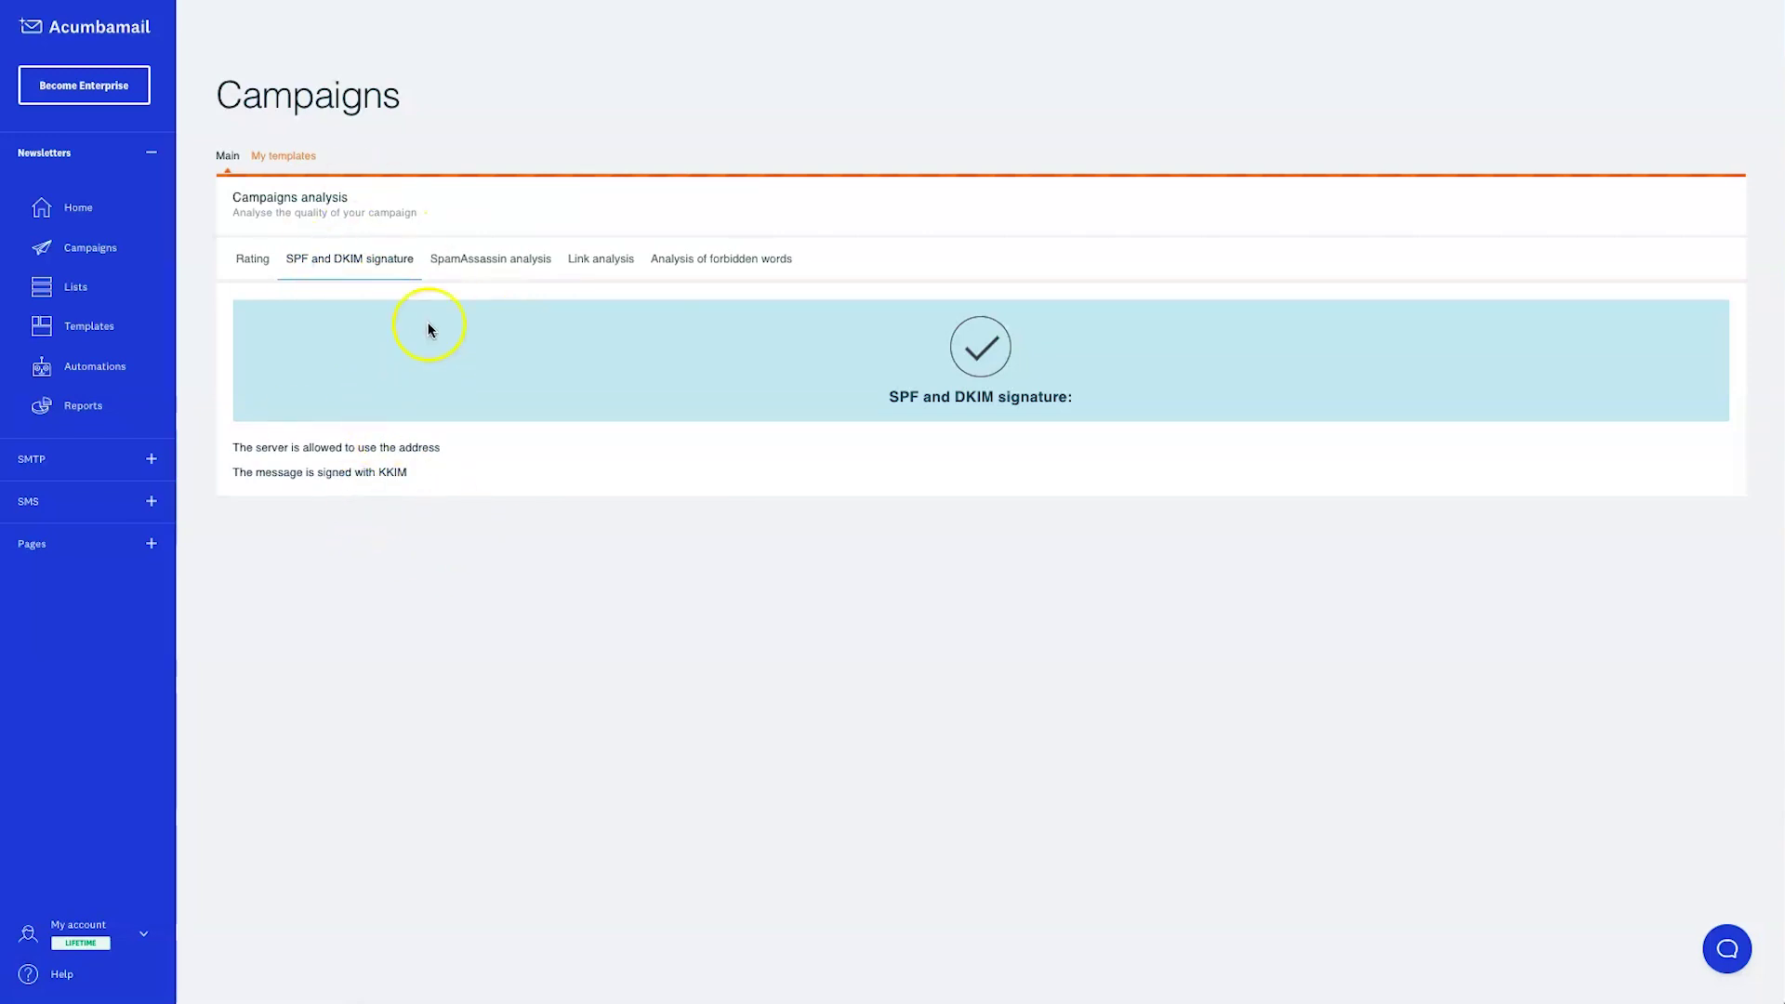
{"action": "left_click", "coordinate": [465, 259]}
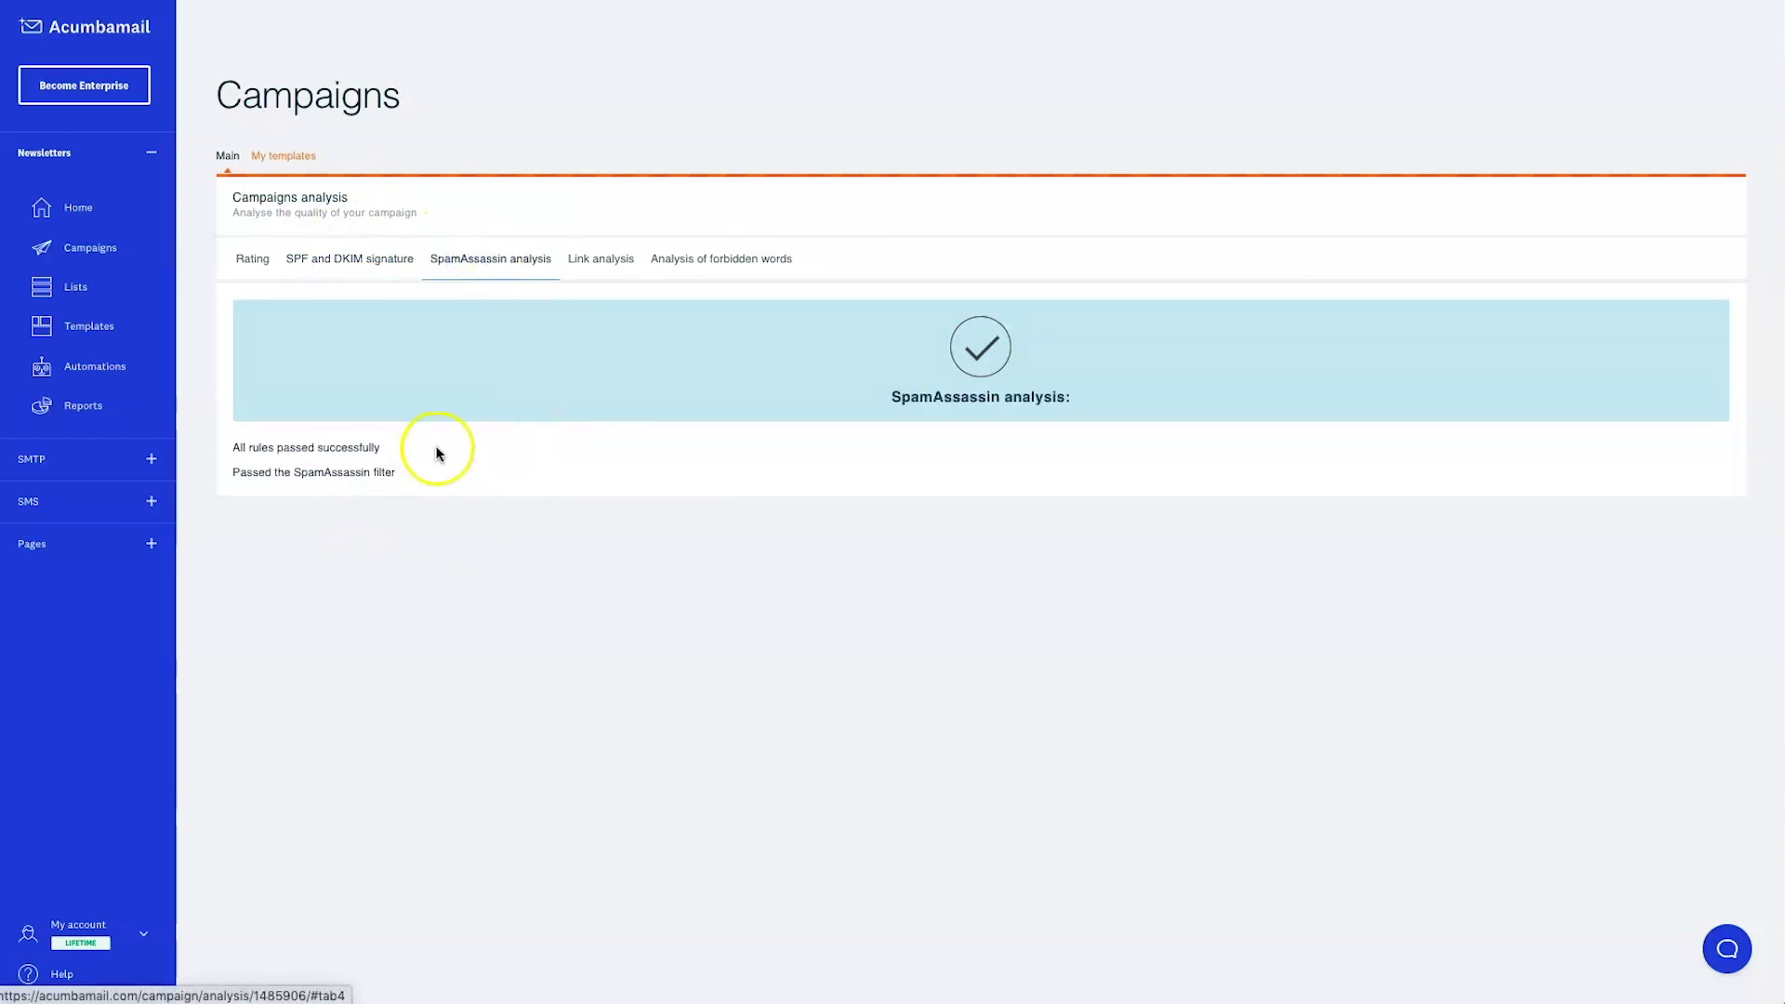
{"action": "left_click", "coordinate": [613, 262]}
{"action": "left_click", "coordinate": [701, 258]}
{"action": "left_click", "coordinate": [253, 258]}
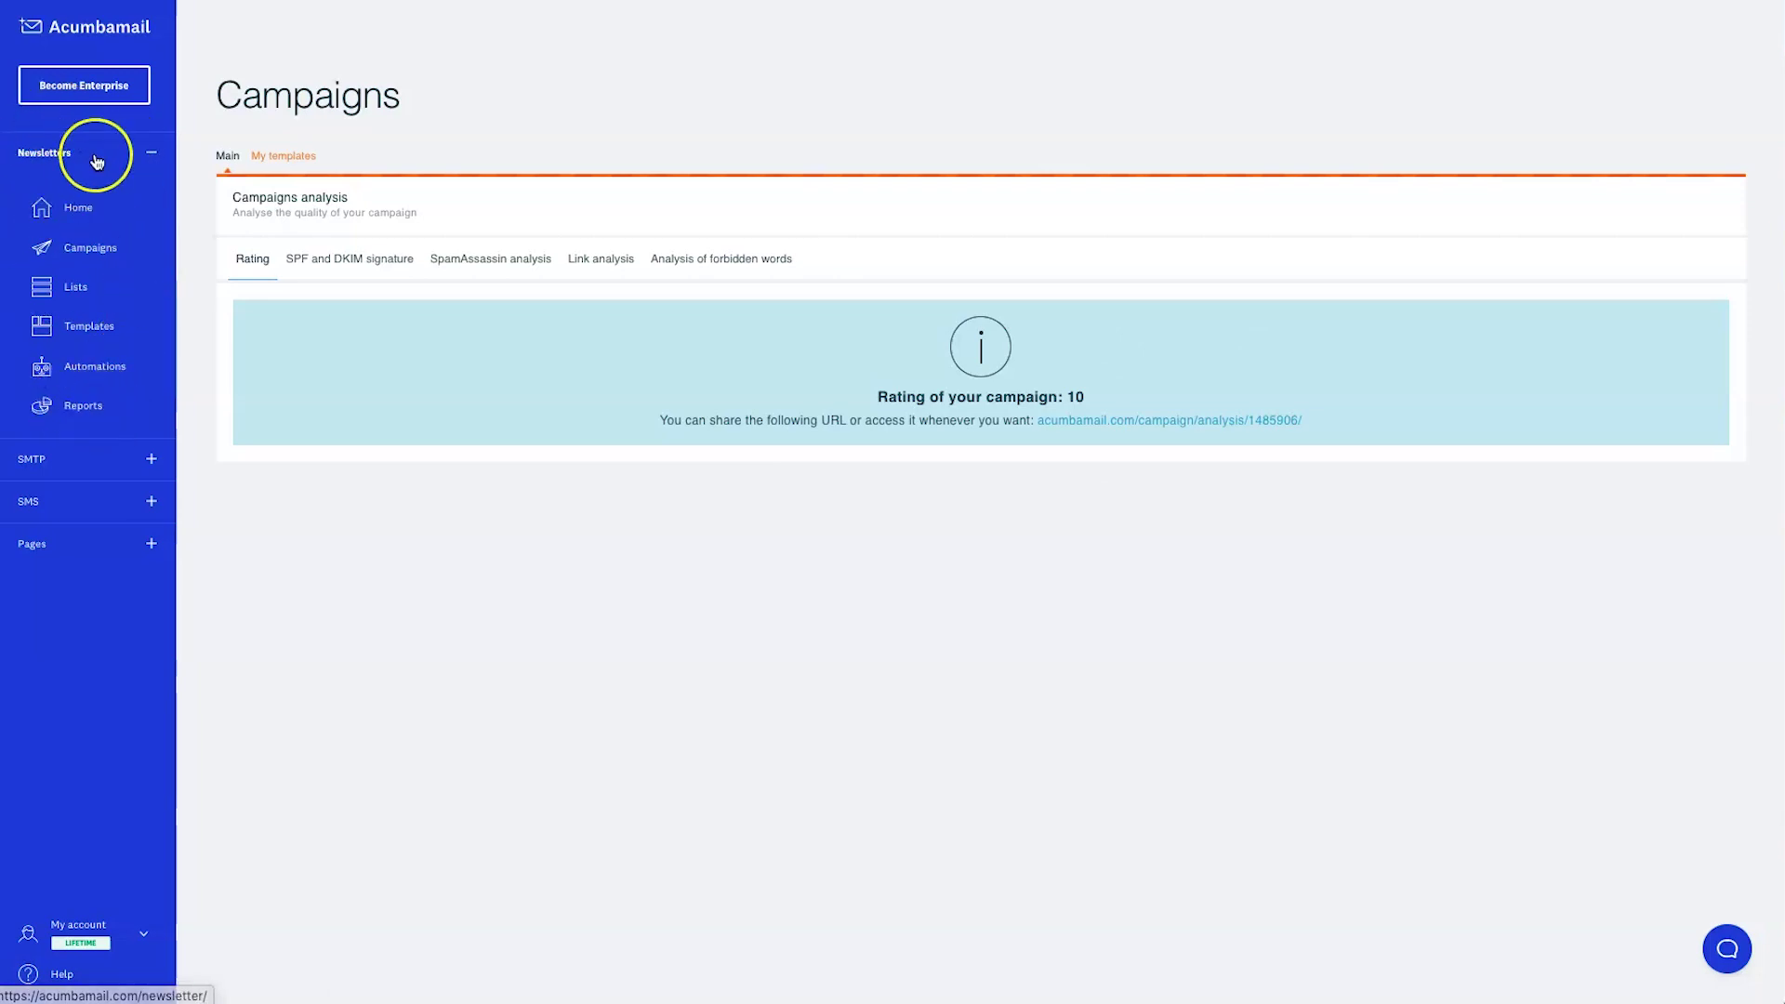
Step: Open the SMTP section and read what is required to activate the service
{"action": "left_click", "coordinate": [104, 460]}
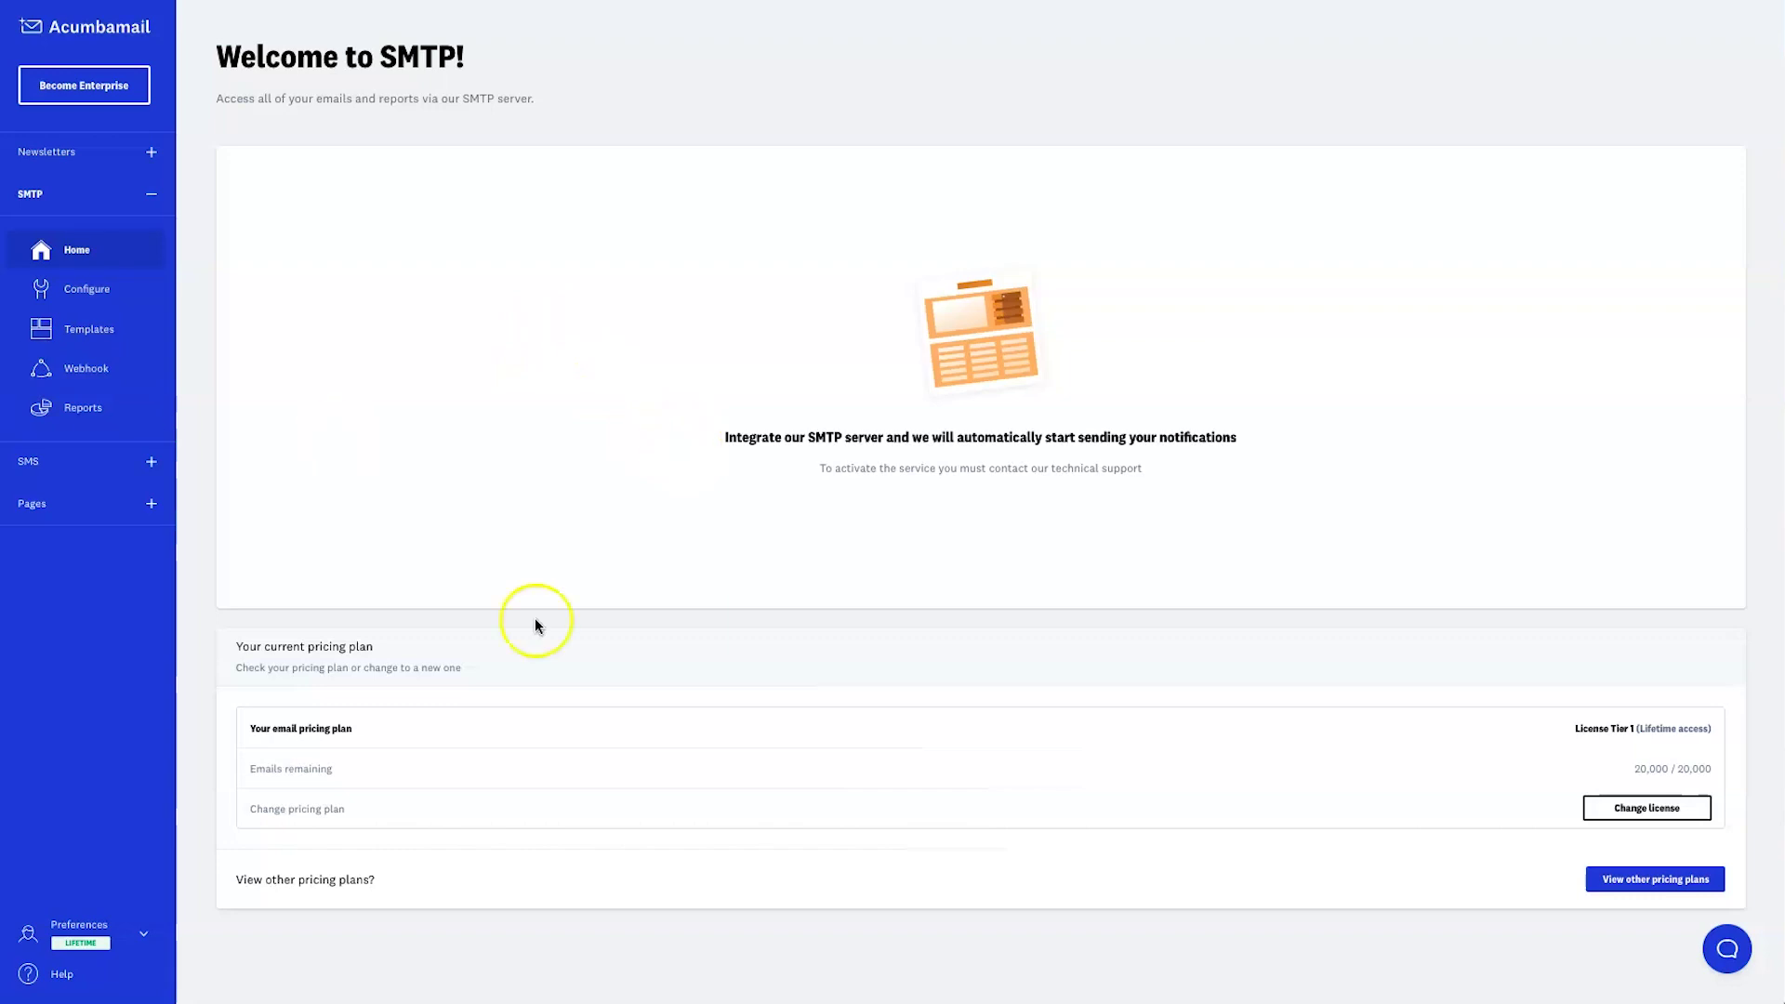
{"action": "left_click_drag", "start_coordinate": [821, 471], "coordinate": [1064, 478]}
{"action": "left_click", "coordinate": [1065, 479]}
{"action": "triple_click", "coordinate": [1078, 477]}
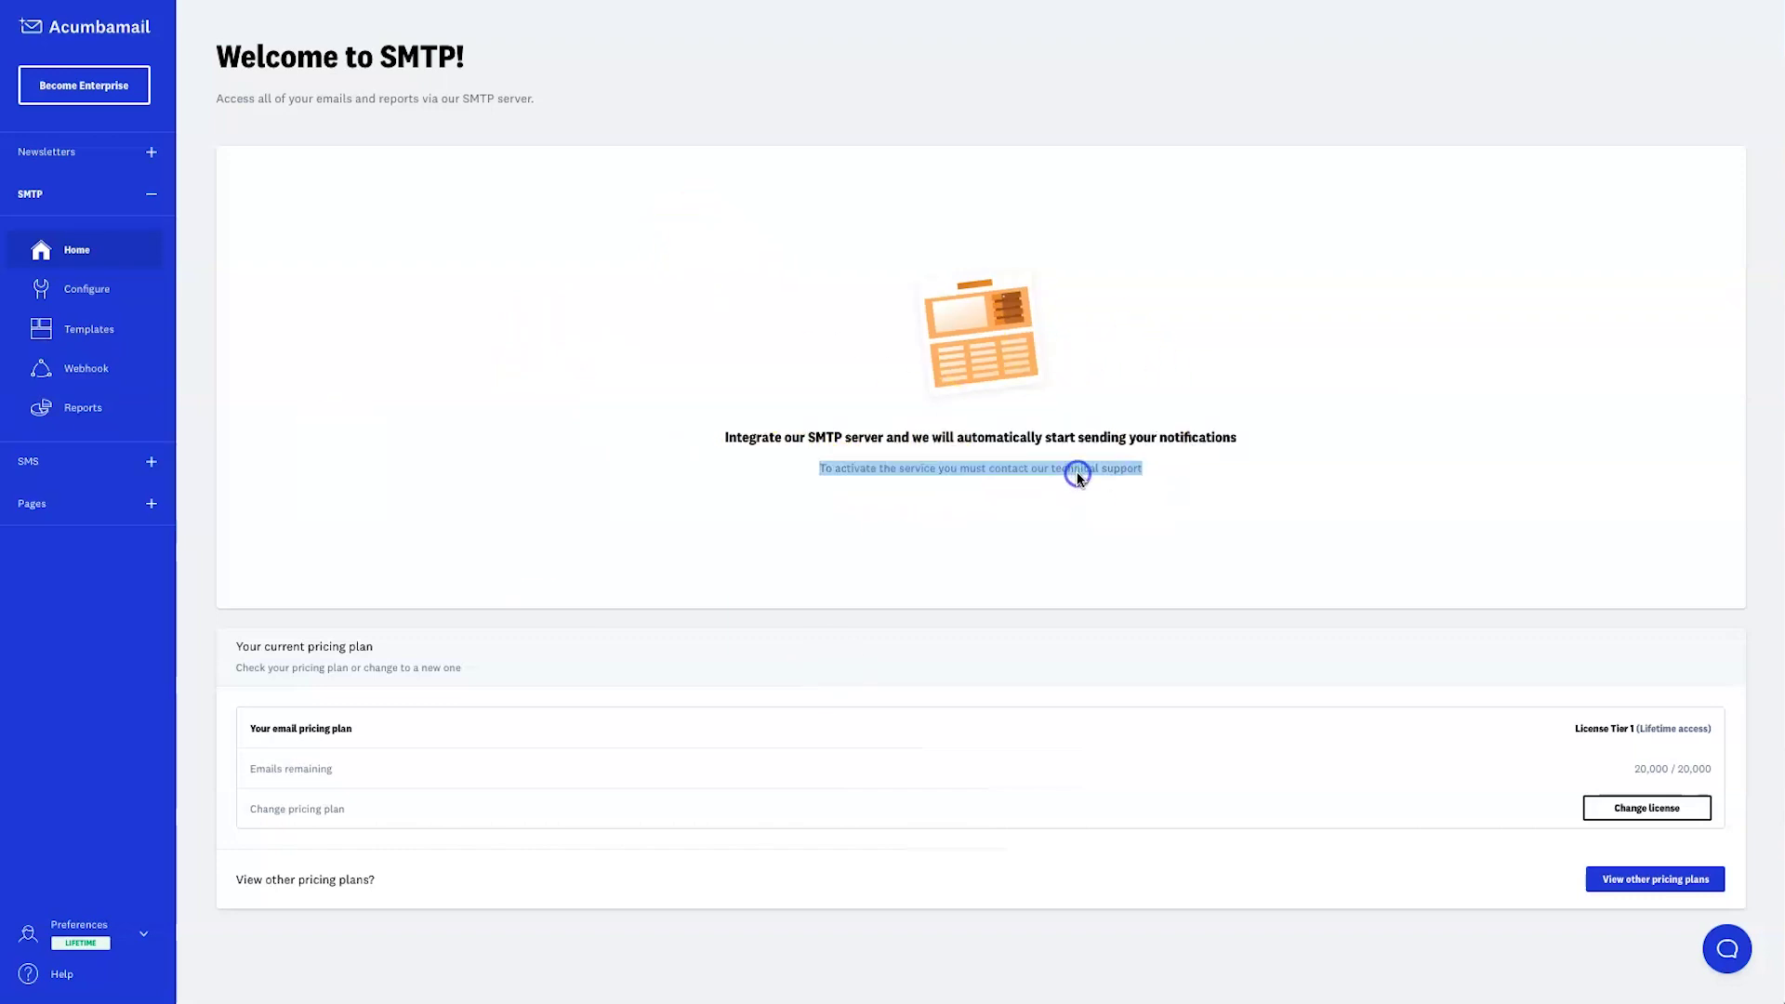
{"action": "left_click", "coordinate": [1137, 469]}
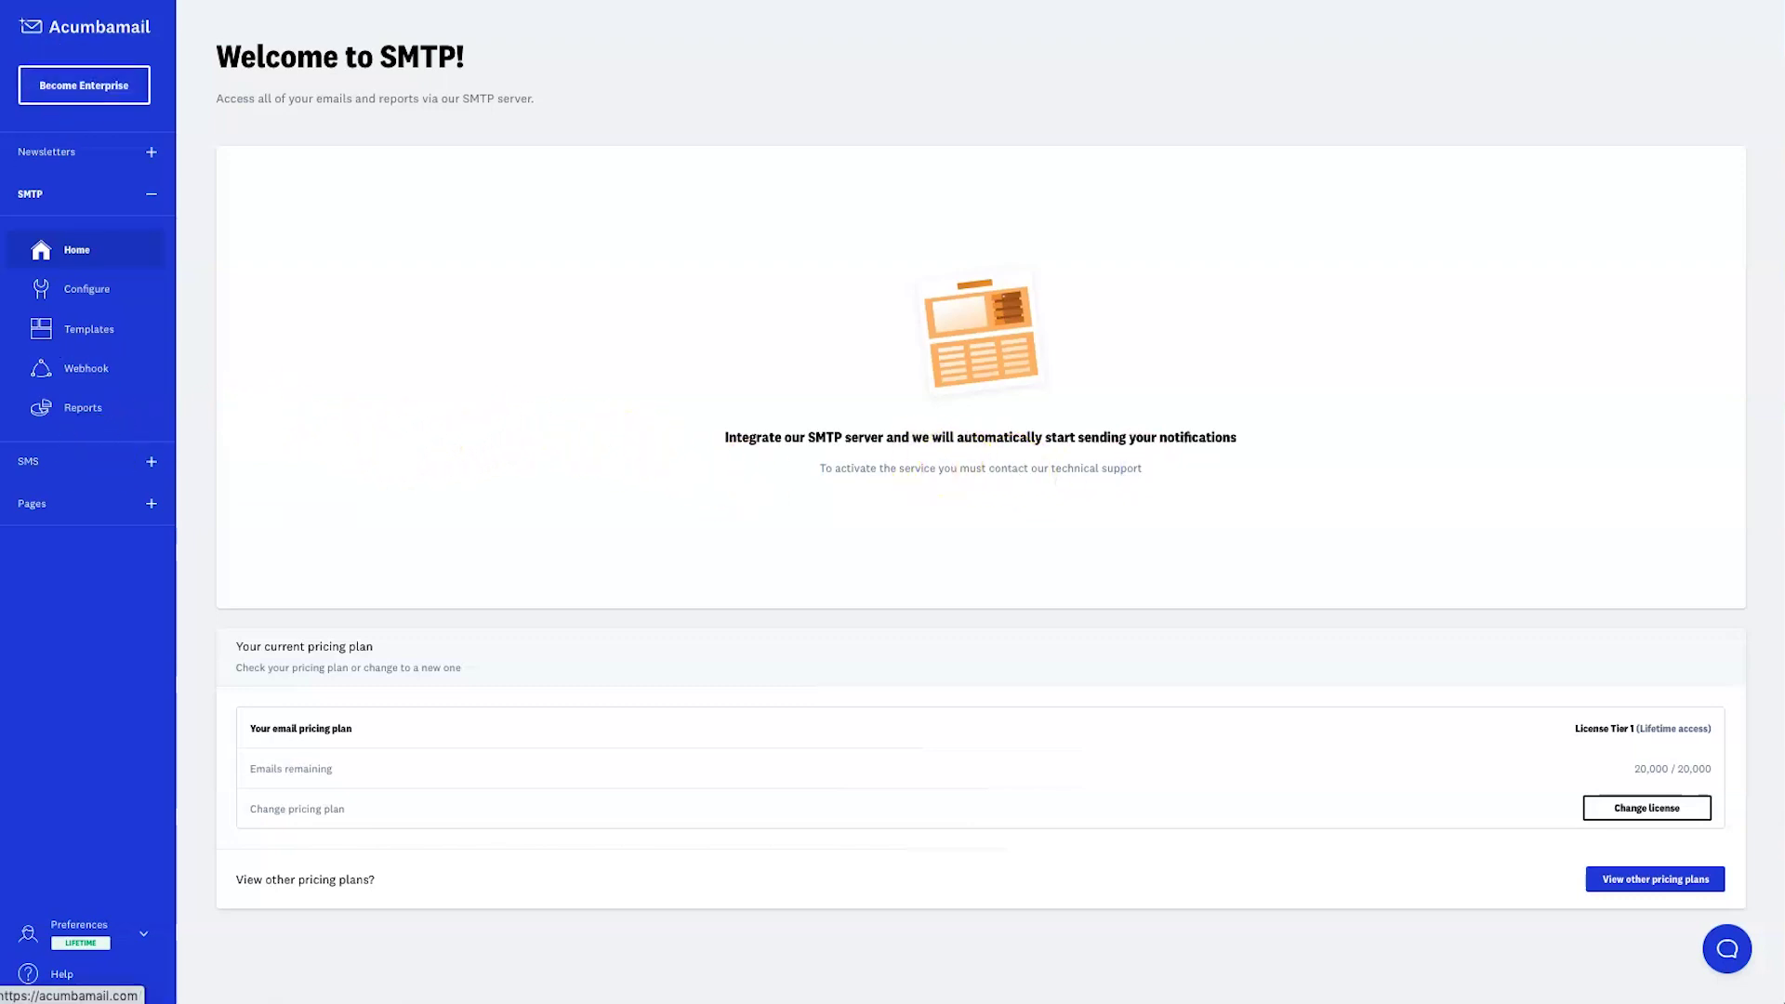
Step: Open the SMS section and examine the help article's lists of supported countries and their credit costs
{"action": "left_click", "coordinate": [150, 463]}
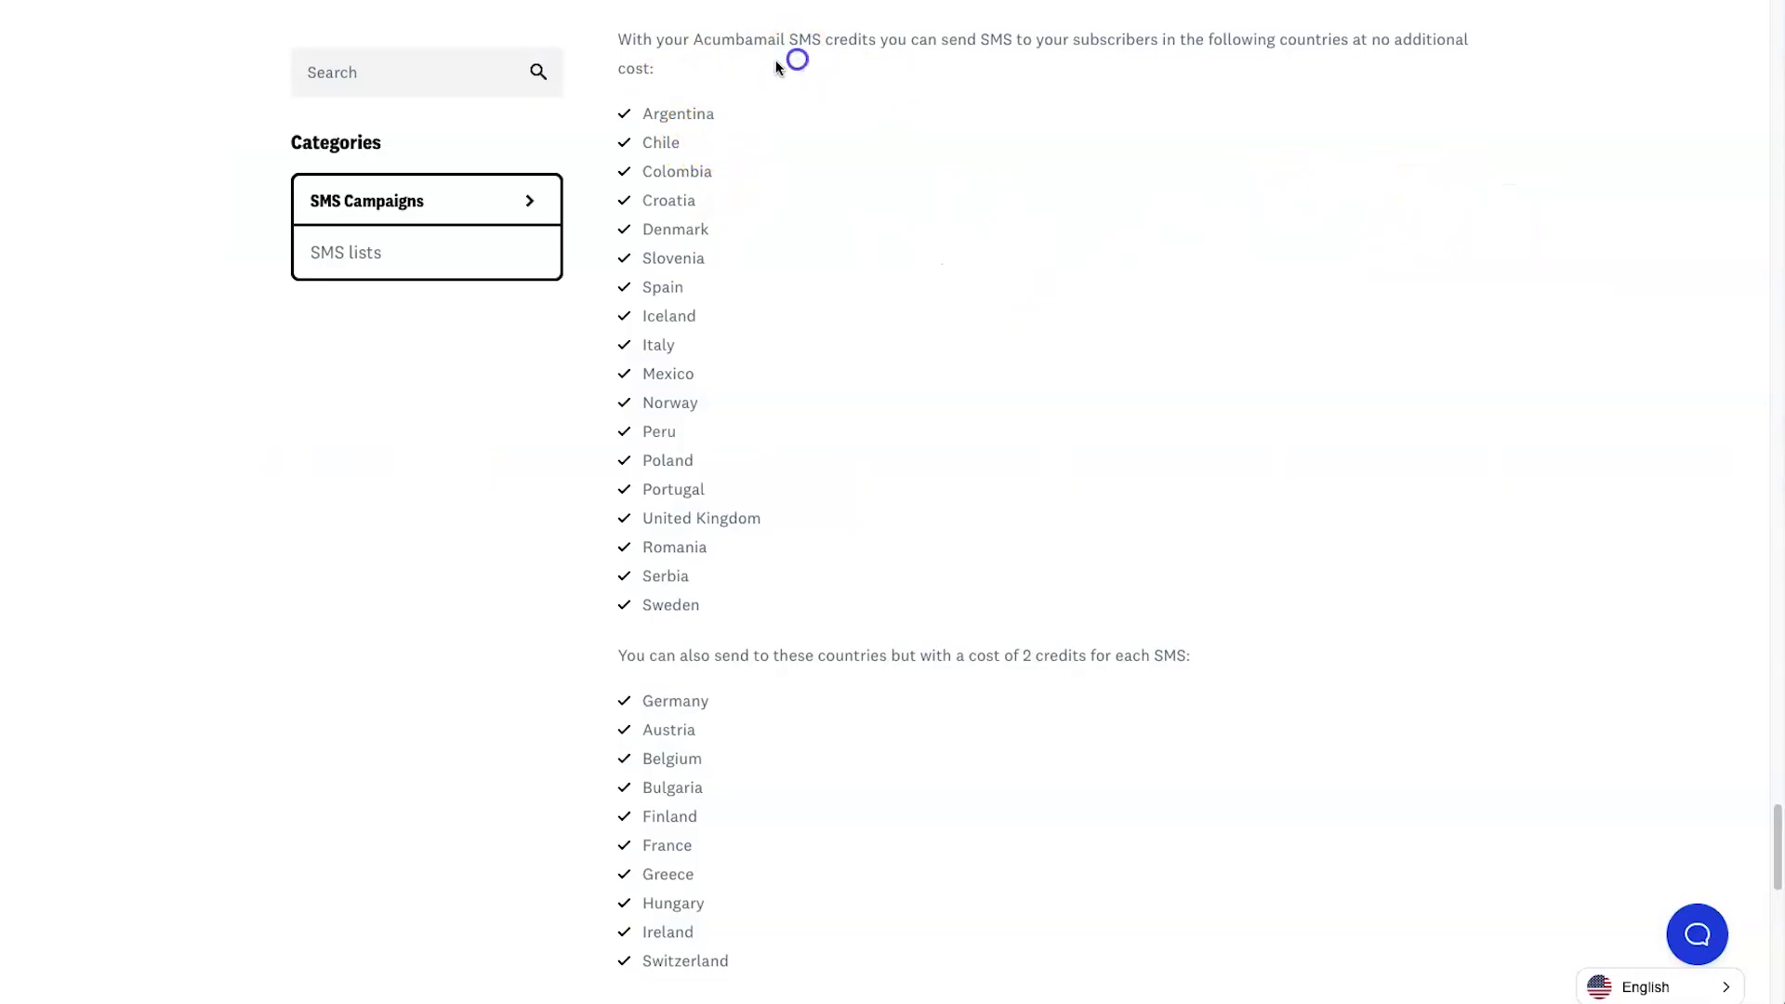
{"action": "left_click_drag", "start_coordinate": [621, 39], "coordinate": [892, 61]}
{"action": "left_click", "coordinate": [912, 61]}
{"action": "left_click_drag", "start_coordinate": [660, 104], "coordinate": [765, 808]}
{"action": "left_click", "coordinate": [1017, 970]}
{"action": "left_click", "coordinate": [746, 600]}
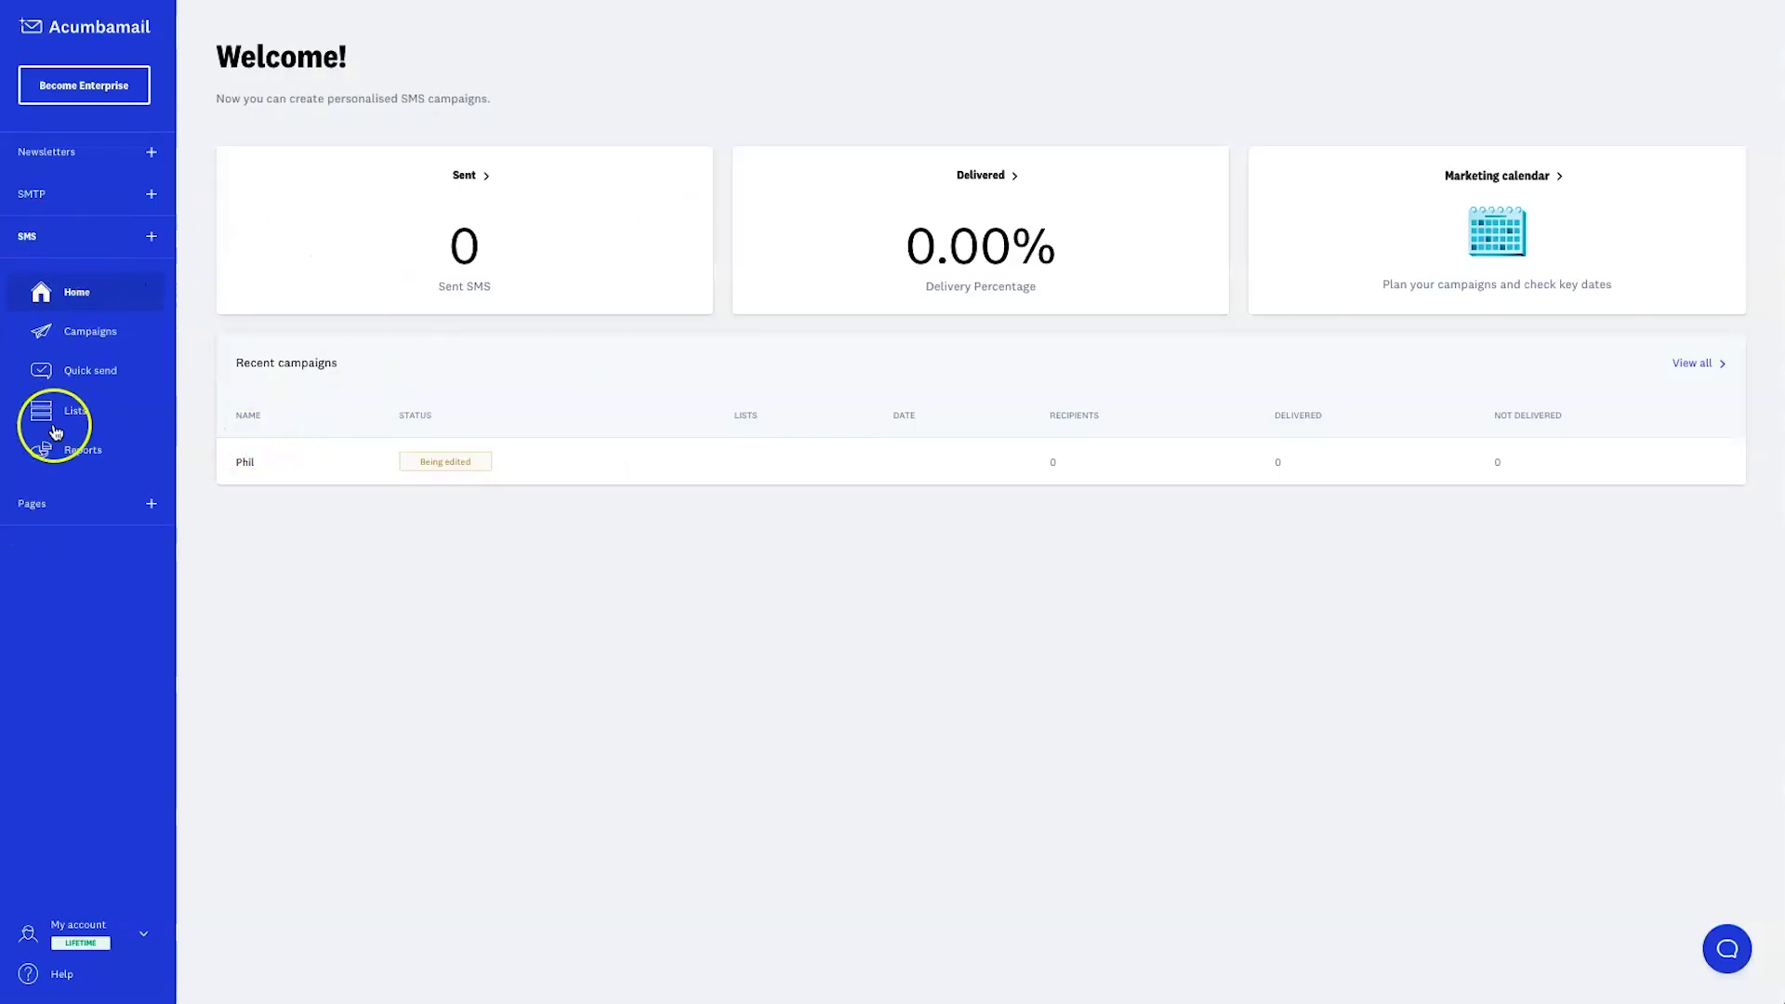
Step: Start a new landing page in the Pages section, read the professional template design offer and dismiss it
{"action": "left_click", "coordinate": [151, 507]}
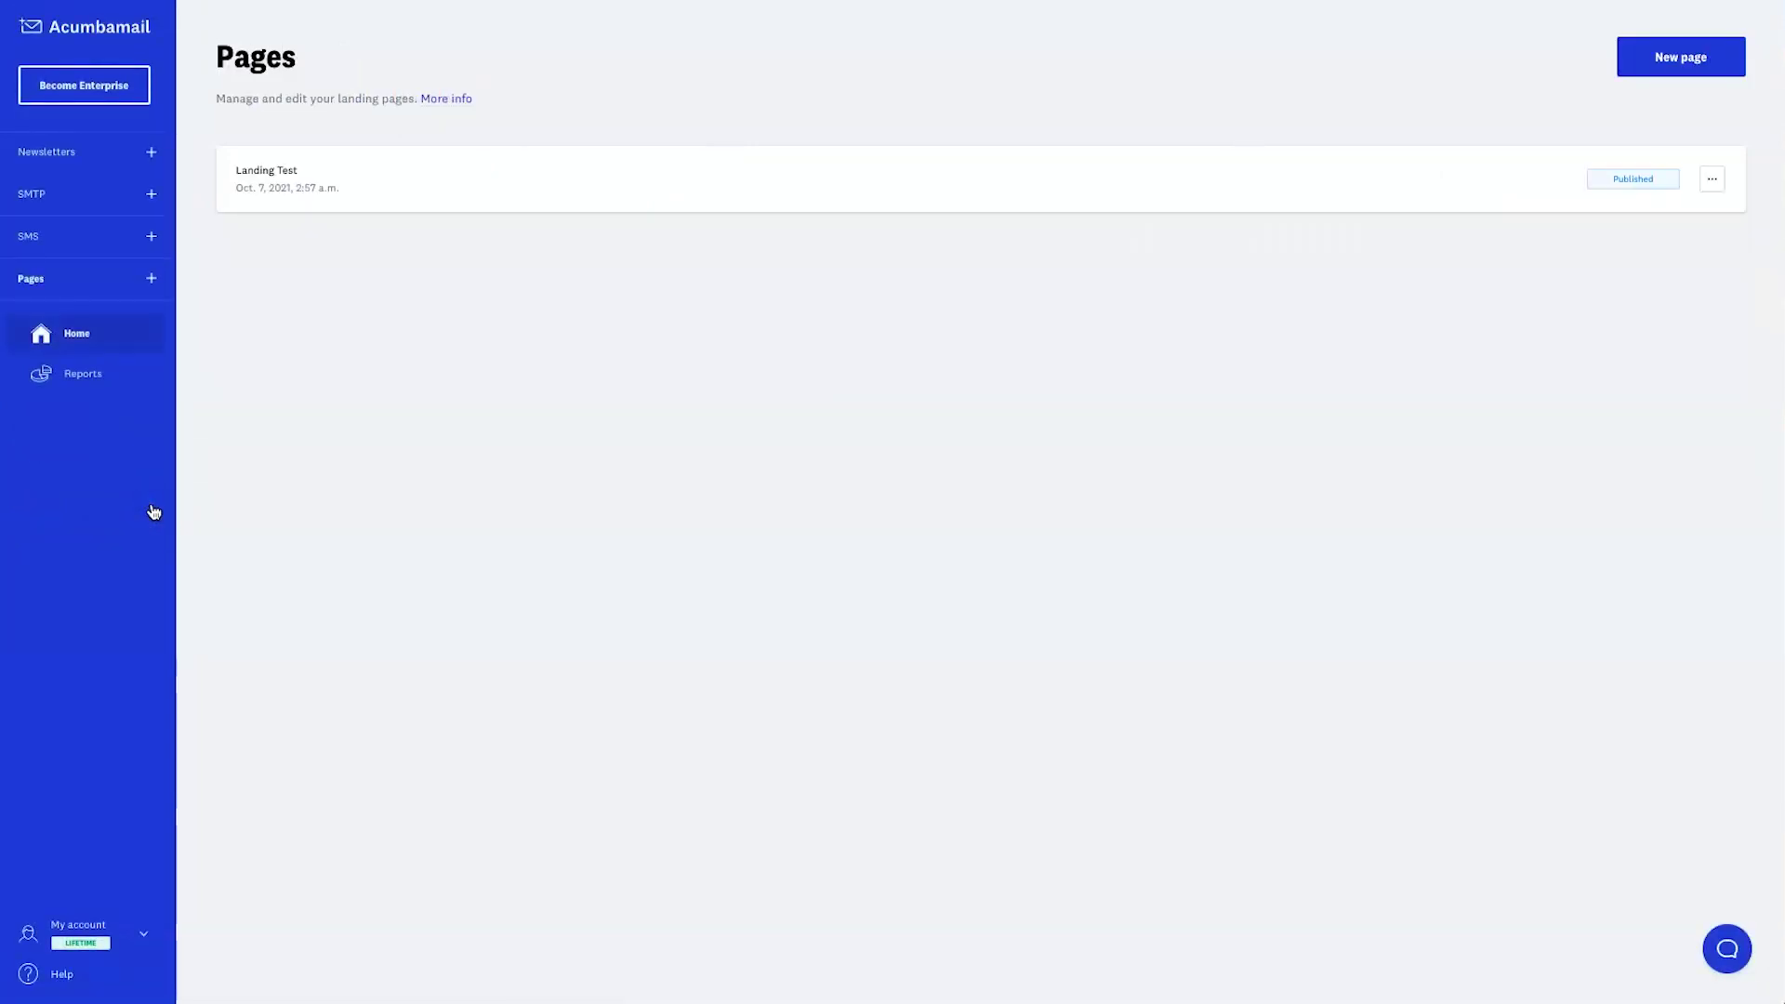
{"action": "left_click", "coordinate": [1673, 59]}
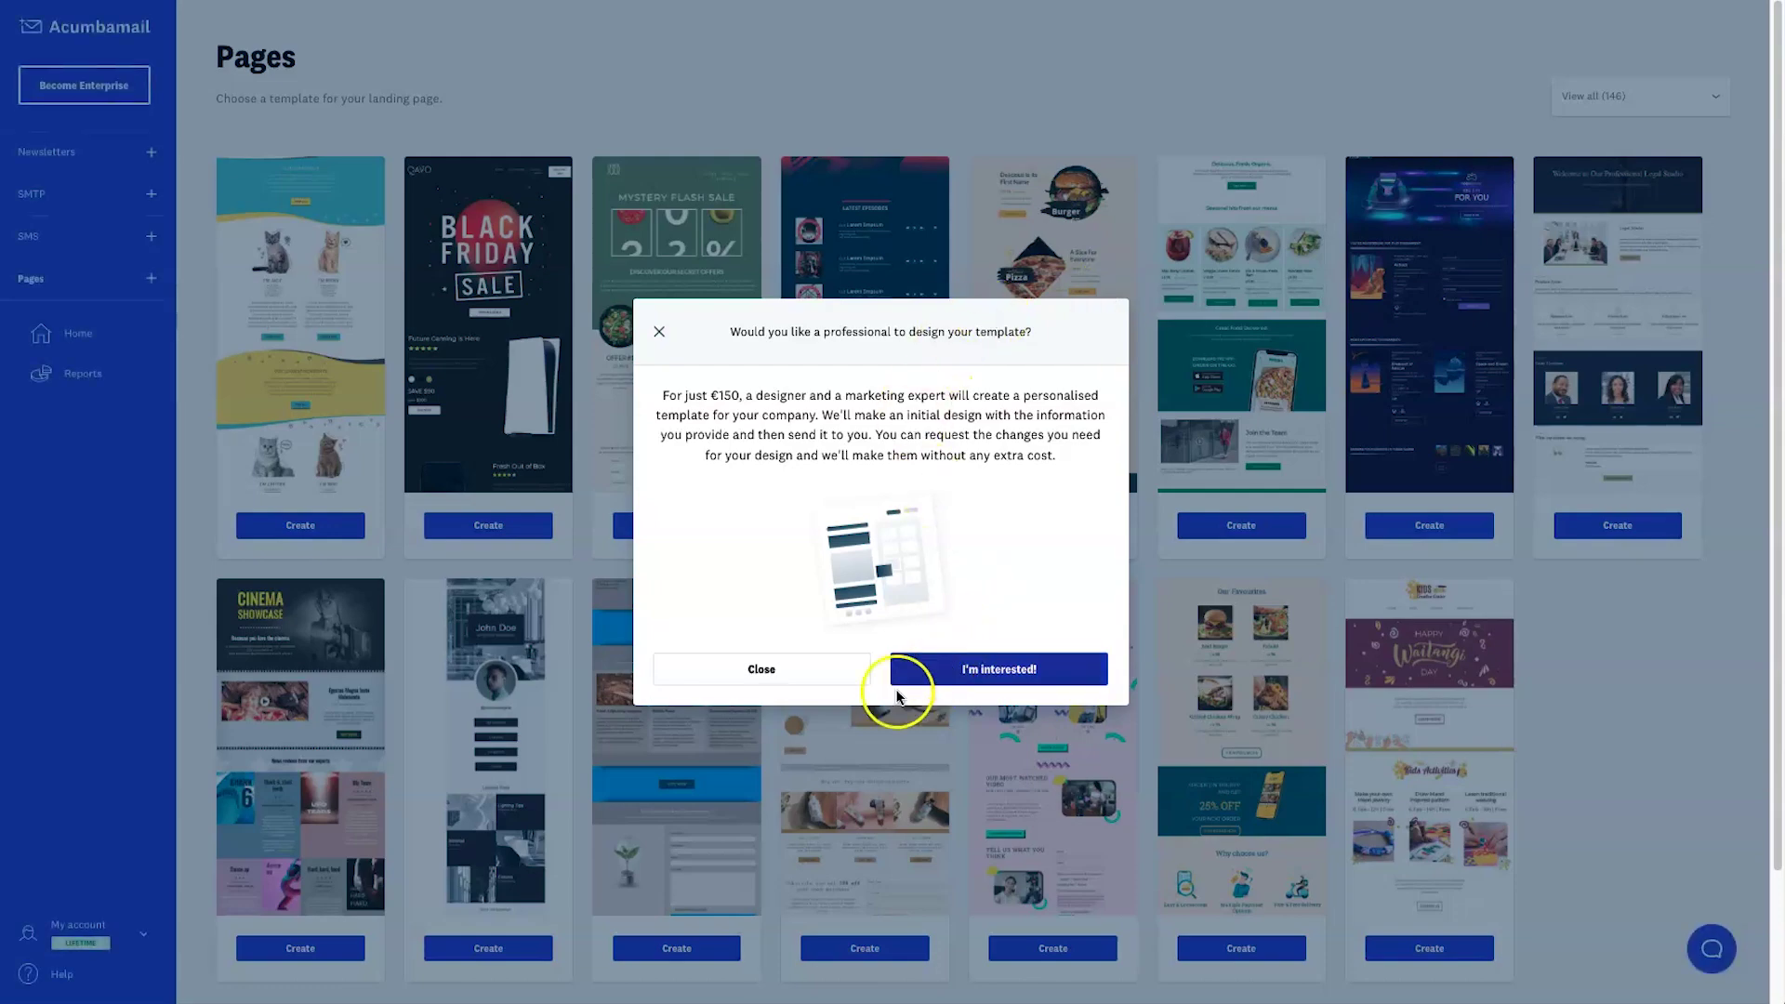
{"action": "left_click_drag", "start_coordinate": [704, 326], "coordinate": [979, 347]}
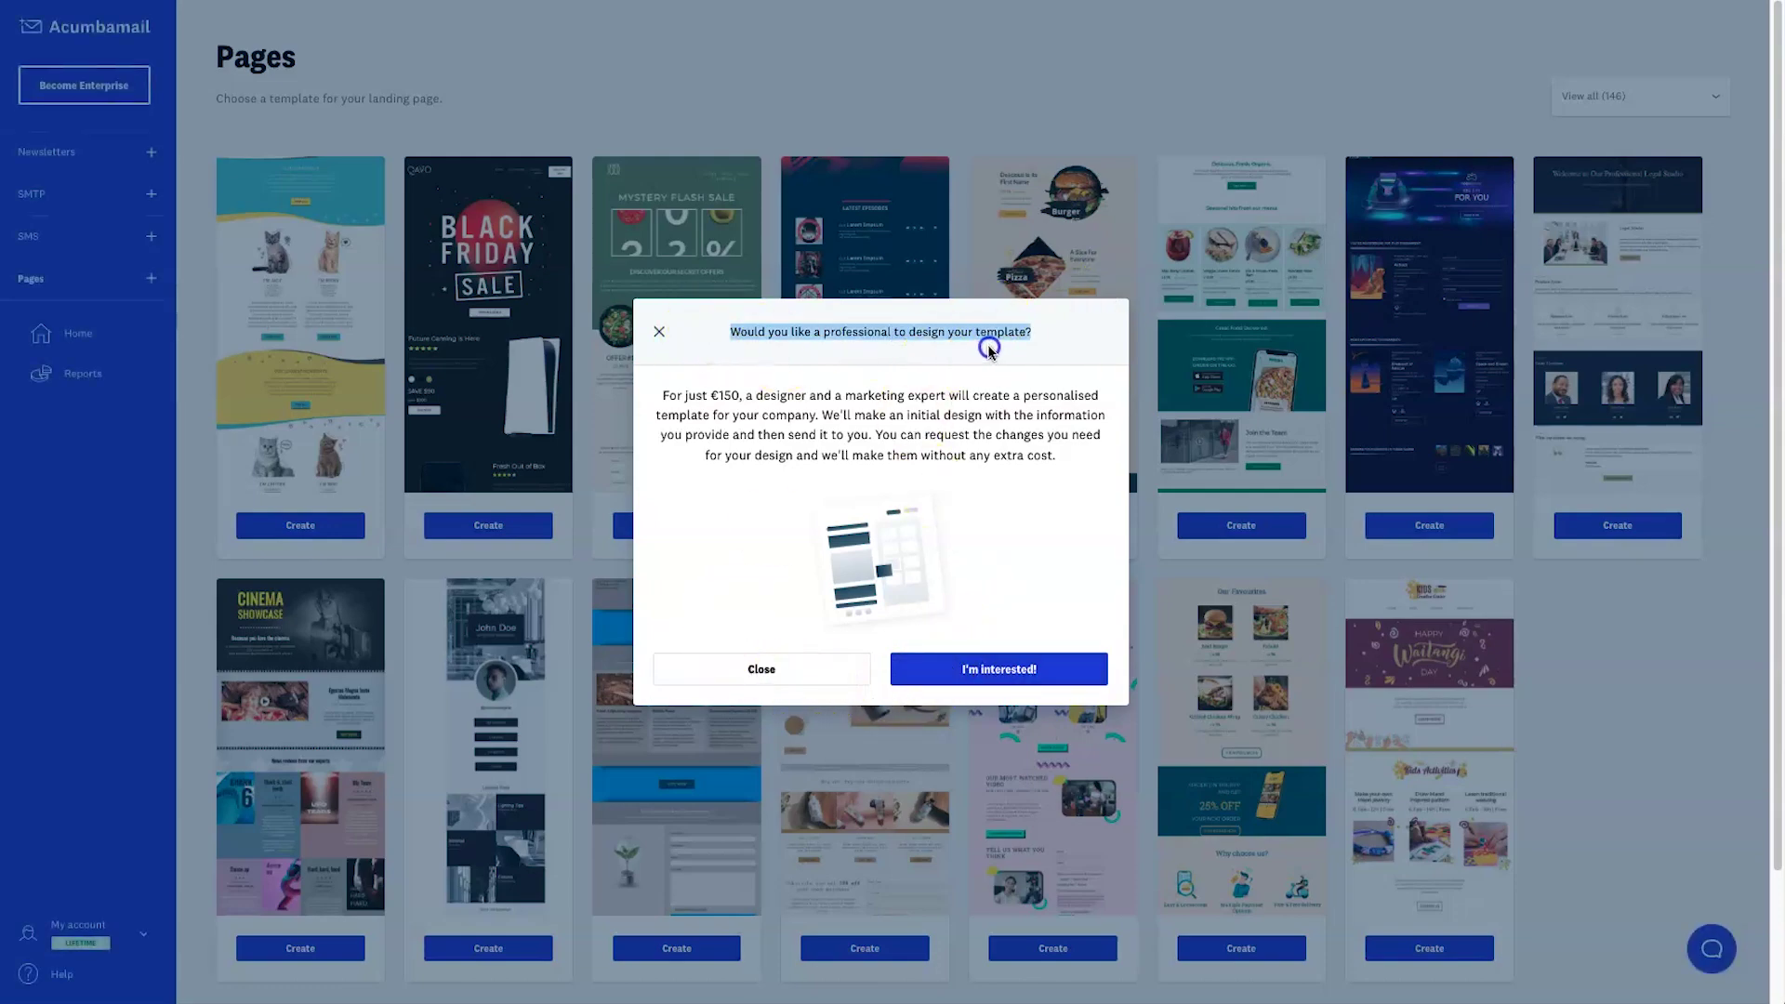
{"action": "left_click_drag", "start_coordinate": [662, 395], "coordinate": [1001, 467]}
{"action": "left_click", "coordinate": [1048, 453]}
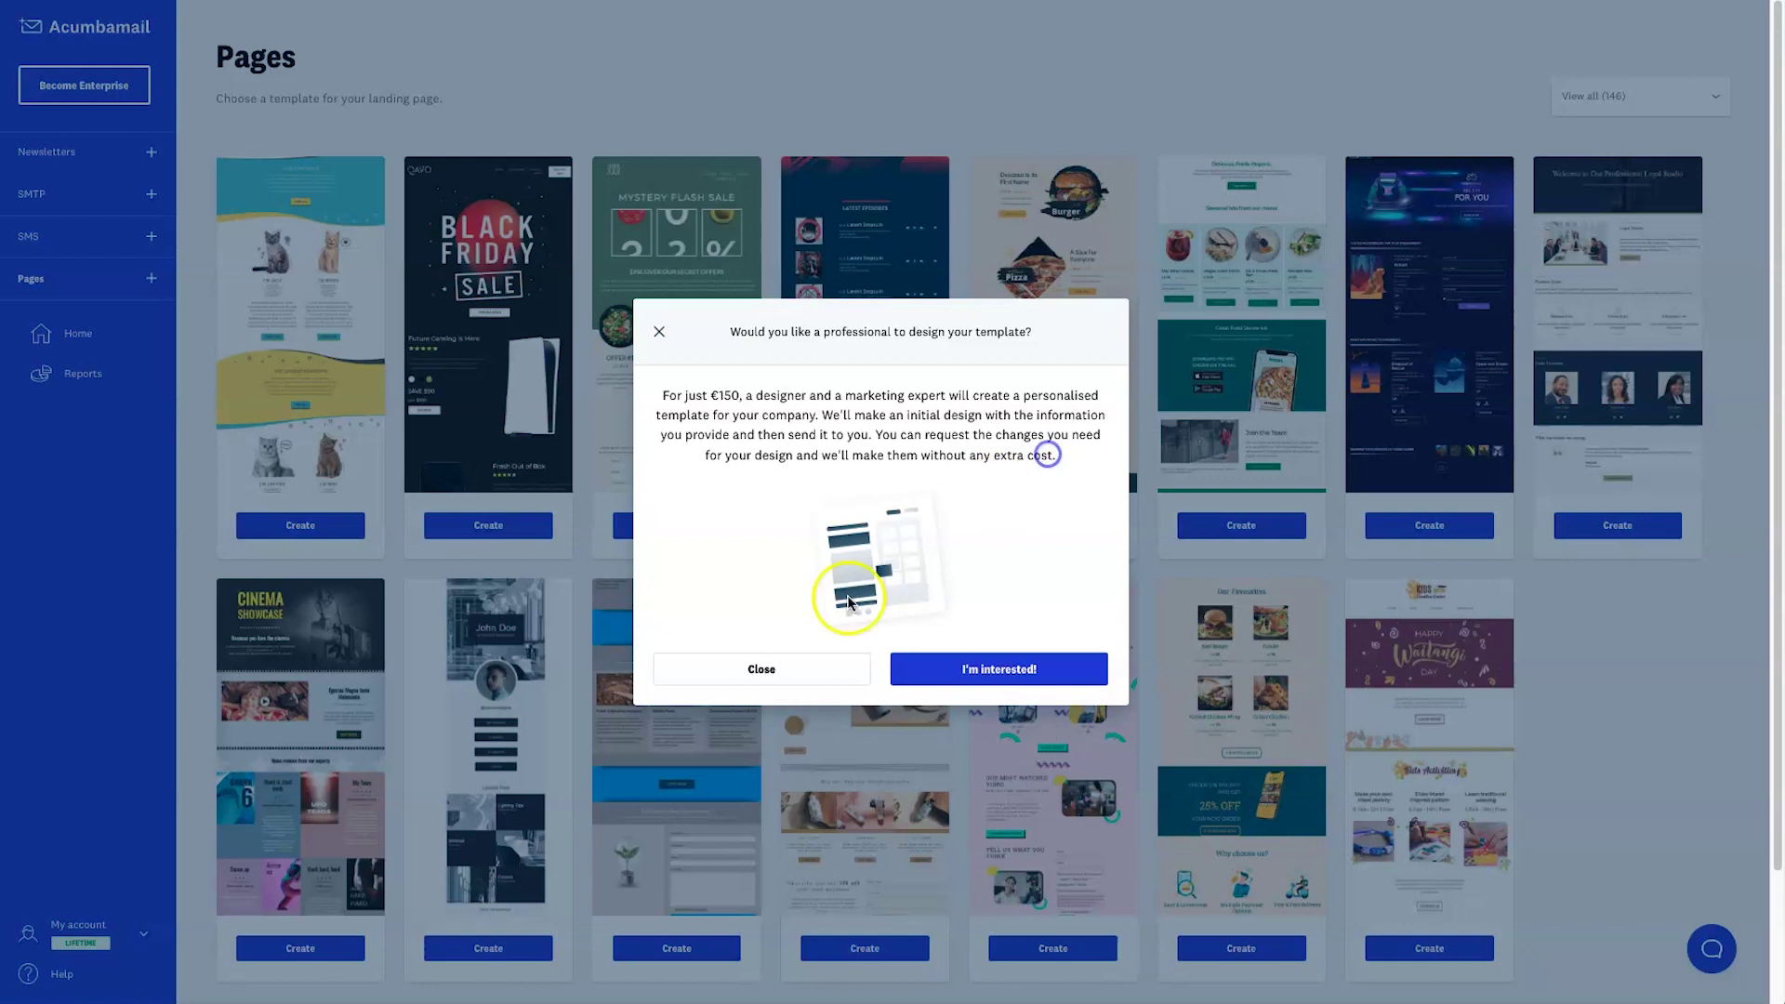
{"action": "left_click_drag", "start_coordinate": [721, 395], "coordinate": [1005, 456]}
{"action": "left_click", "coordinate": [1005, 450]}
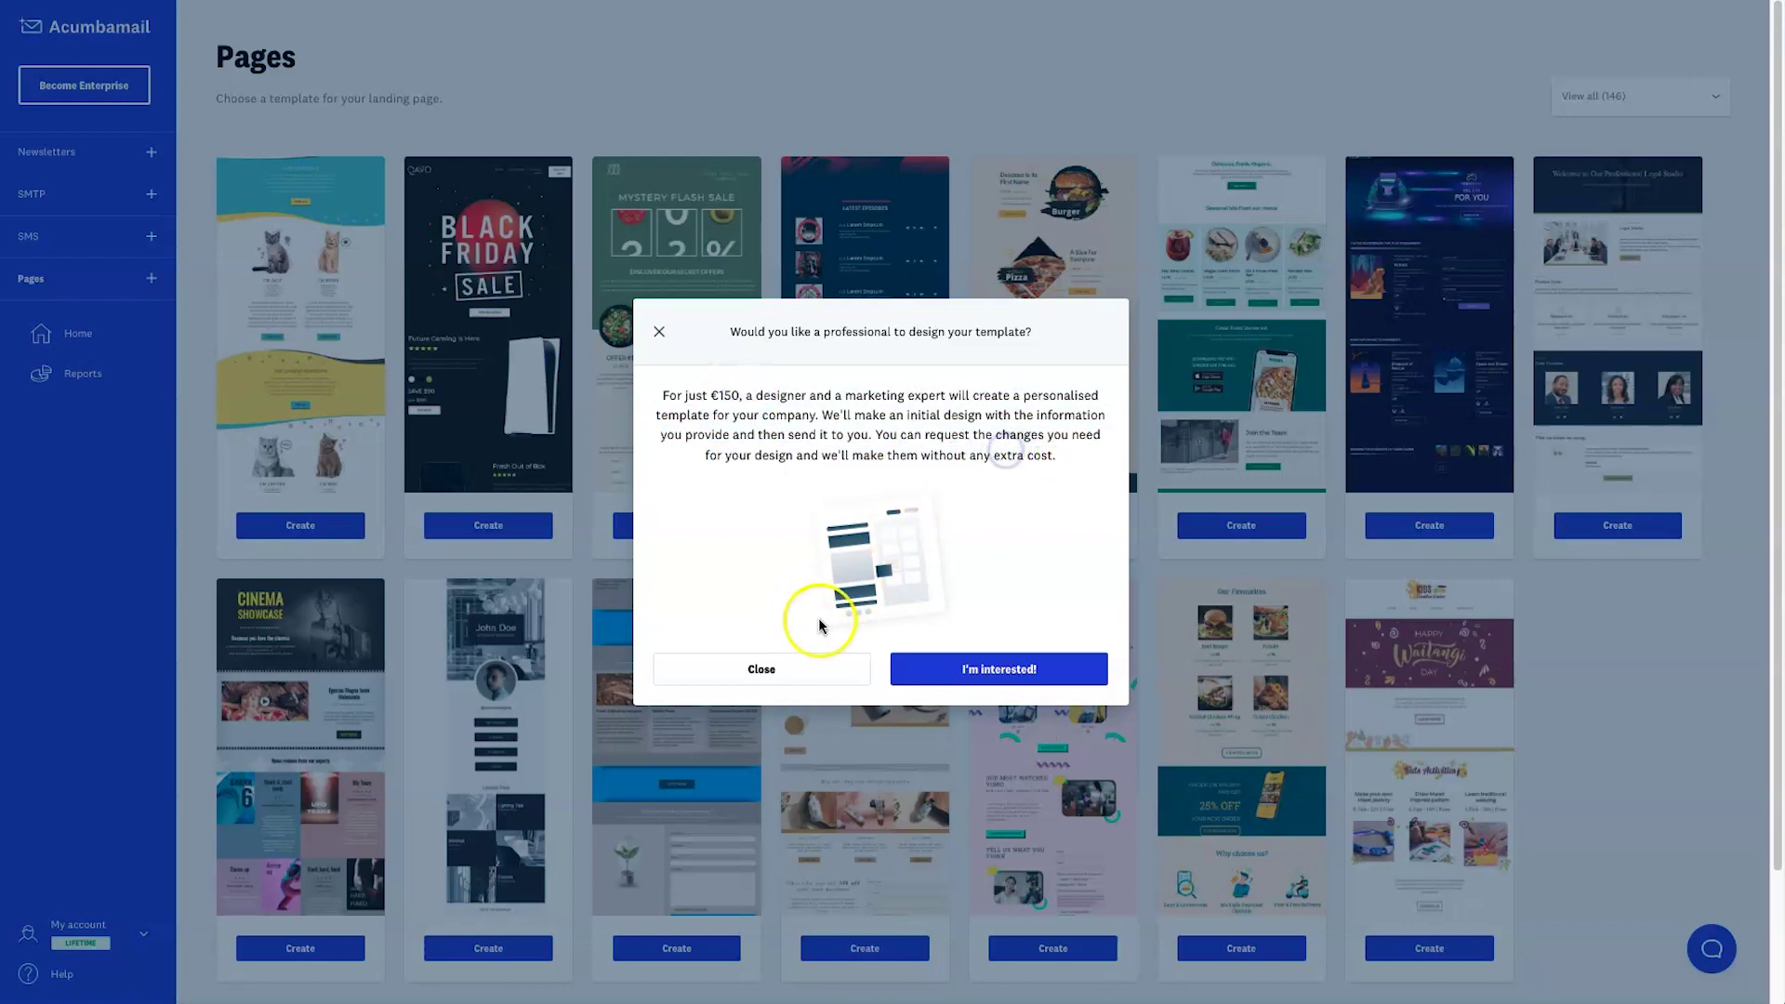
{"action": "left_click", "coordinate": [779, 671]}
Step: Filter the landing page templates to Businesses and create a page named "YouTube Example" from the interior design book template
{"action": "left_click", "coordinate": [1591, 101]}
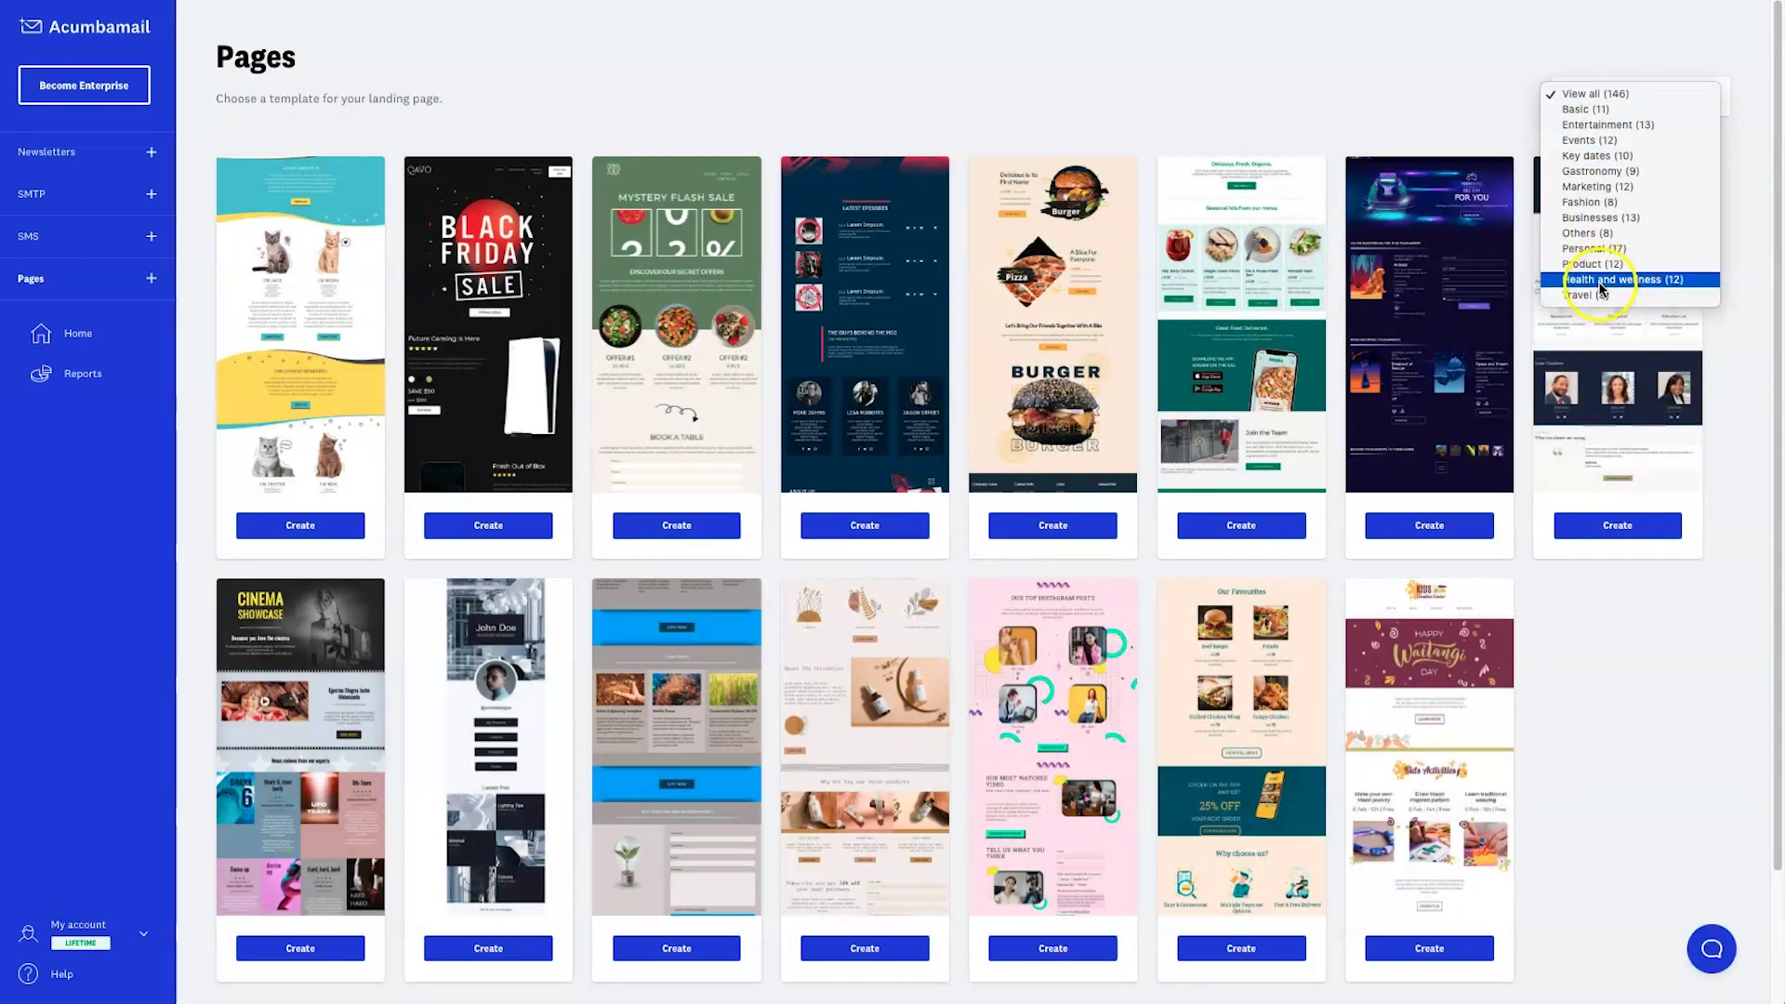
{"action": "left_click", "coordinate": [1595, 217]}
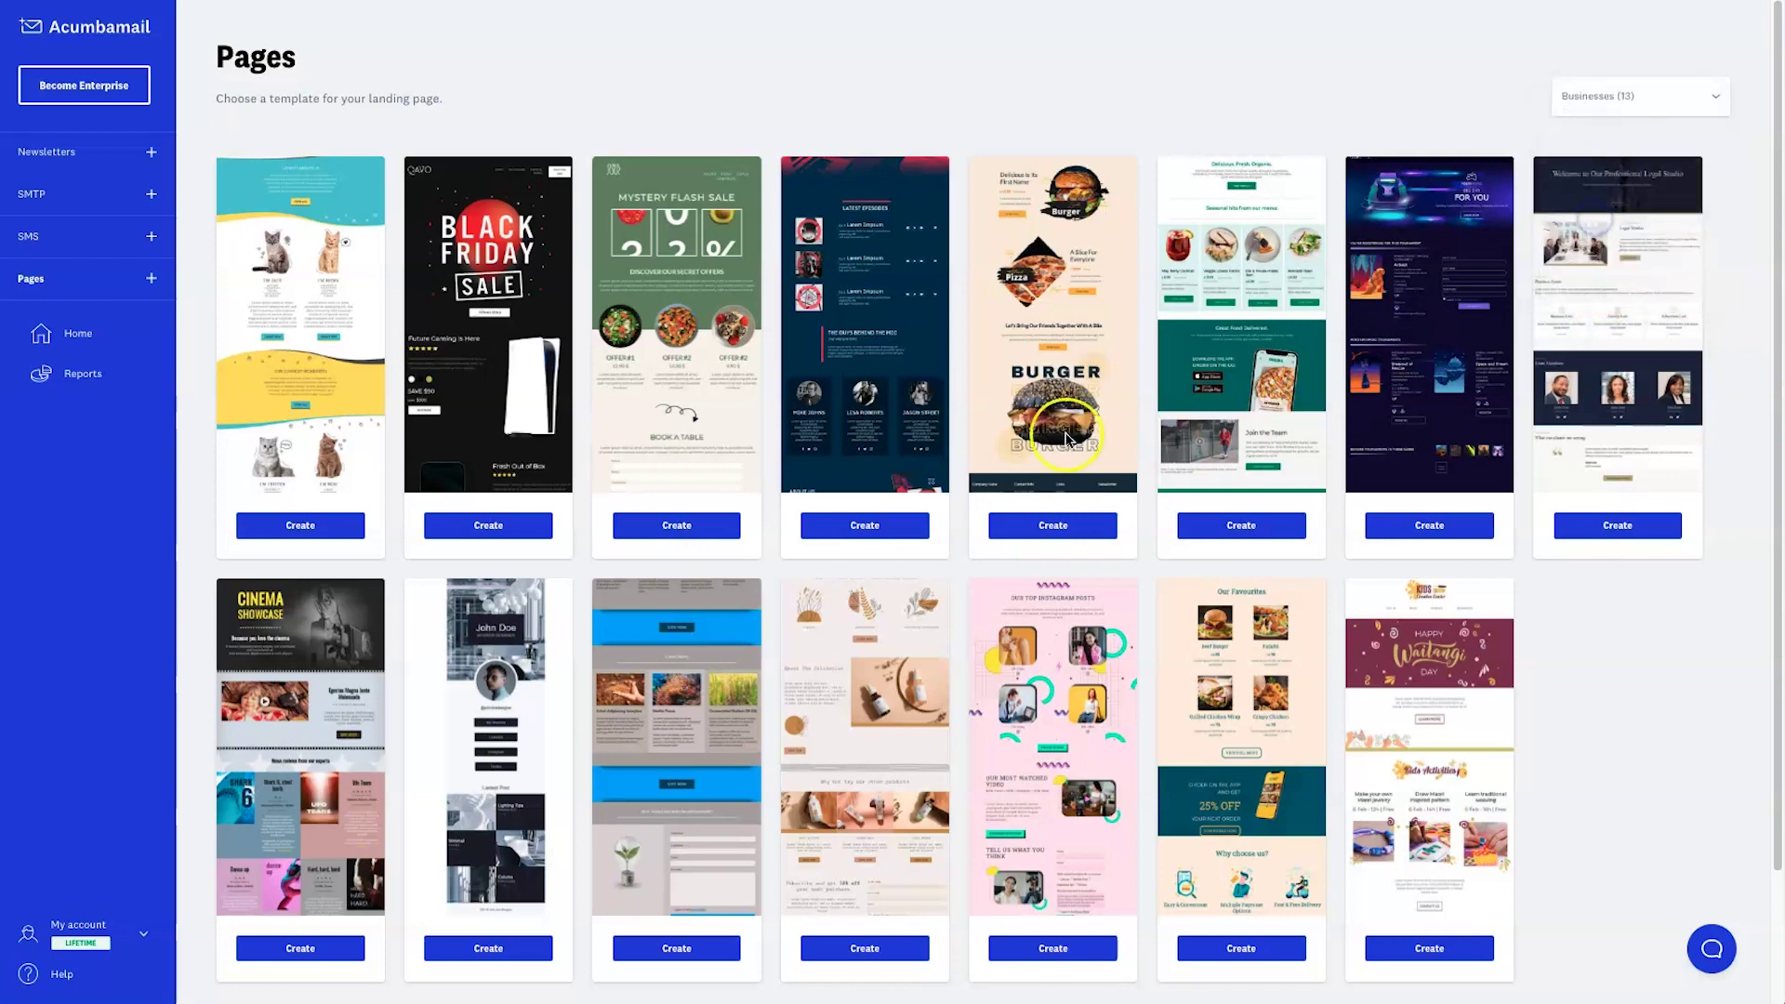
{"action": "scroll", "coordinate": [948, 688], "scroll_direction": "down", "scroll_amount": 1}
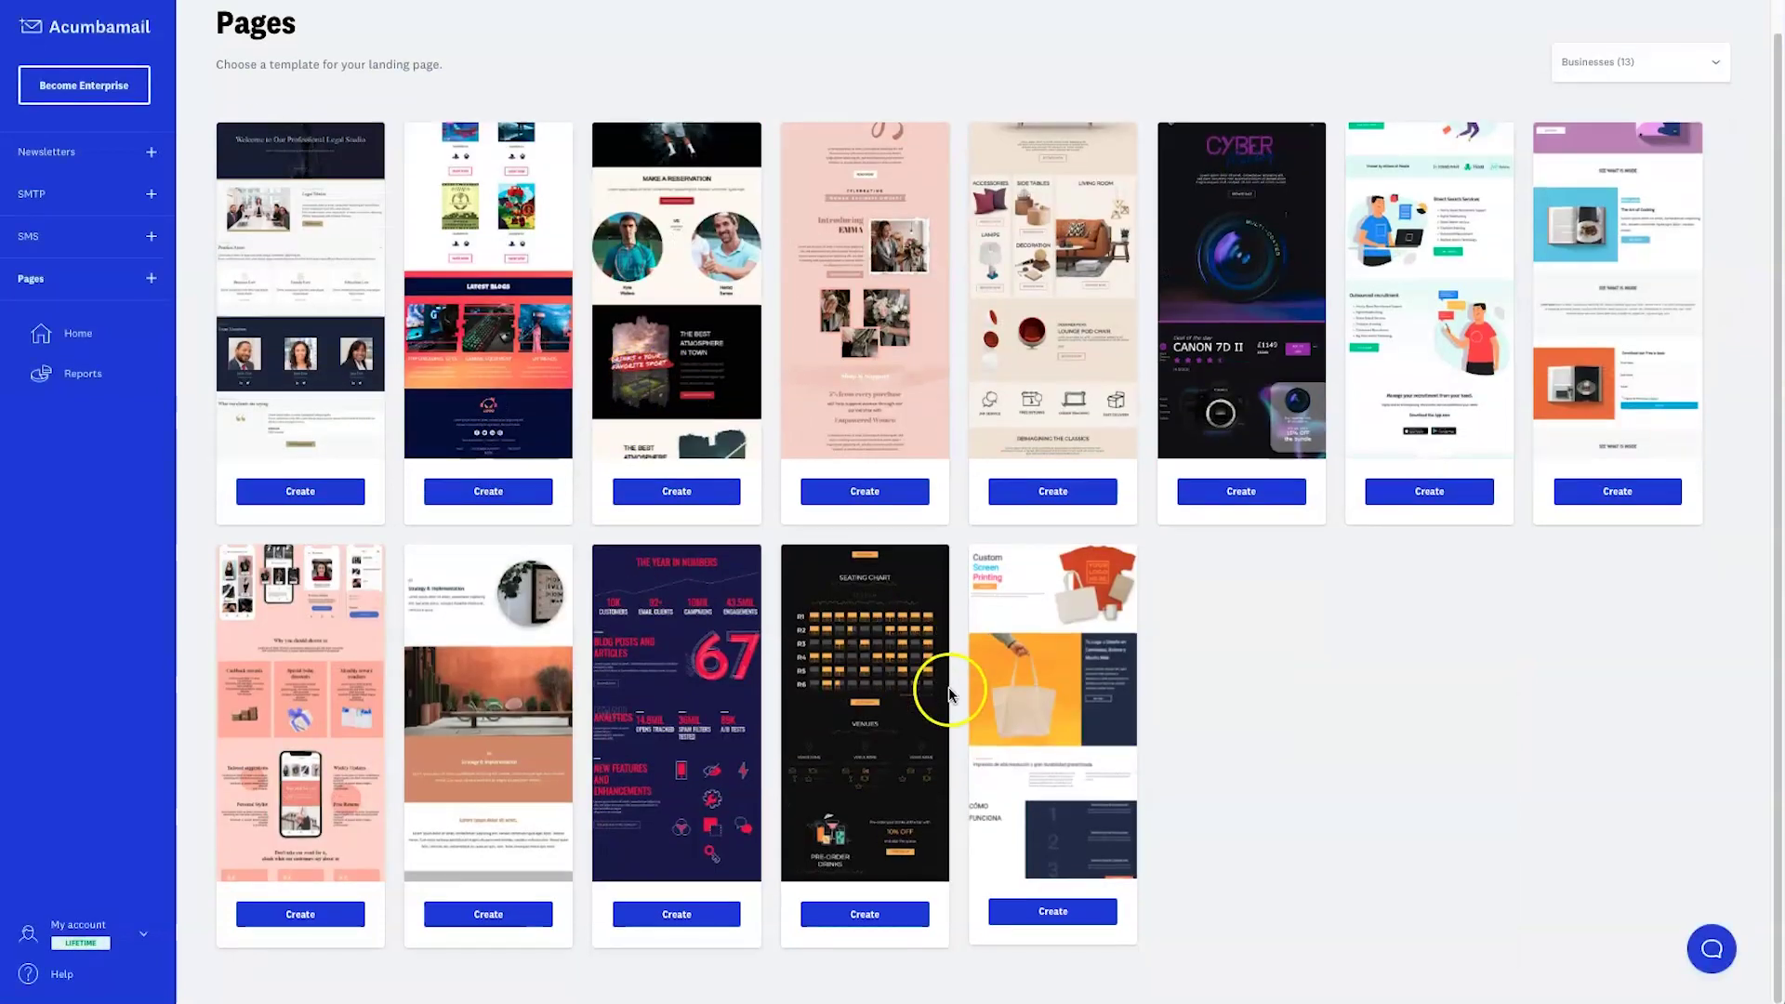
{"action": "left_click", "coordinate": [470, 916]}
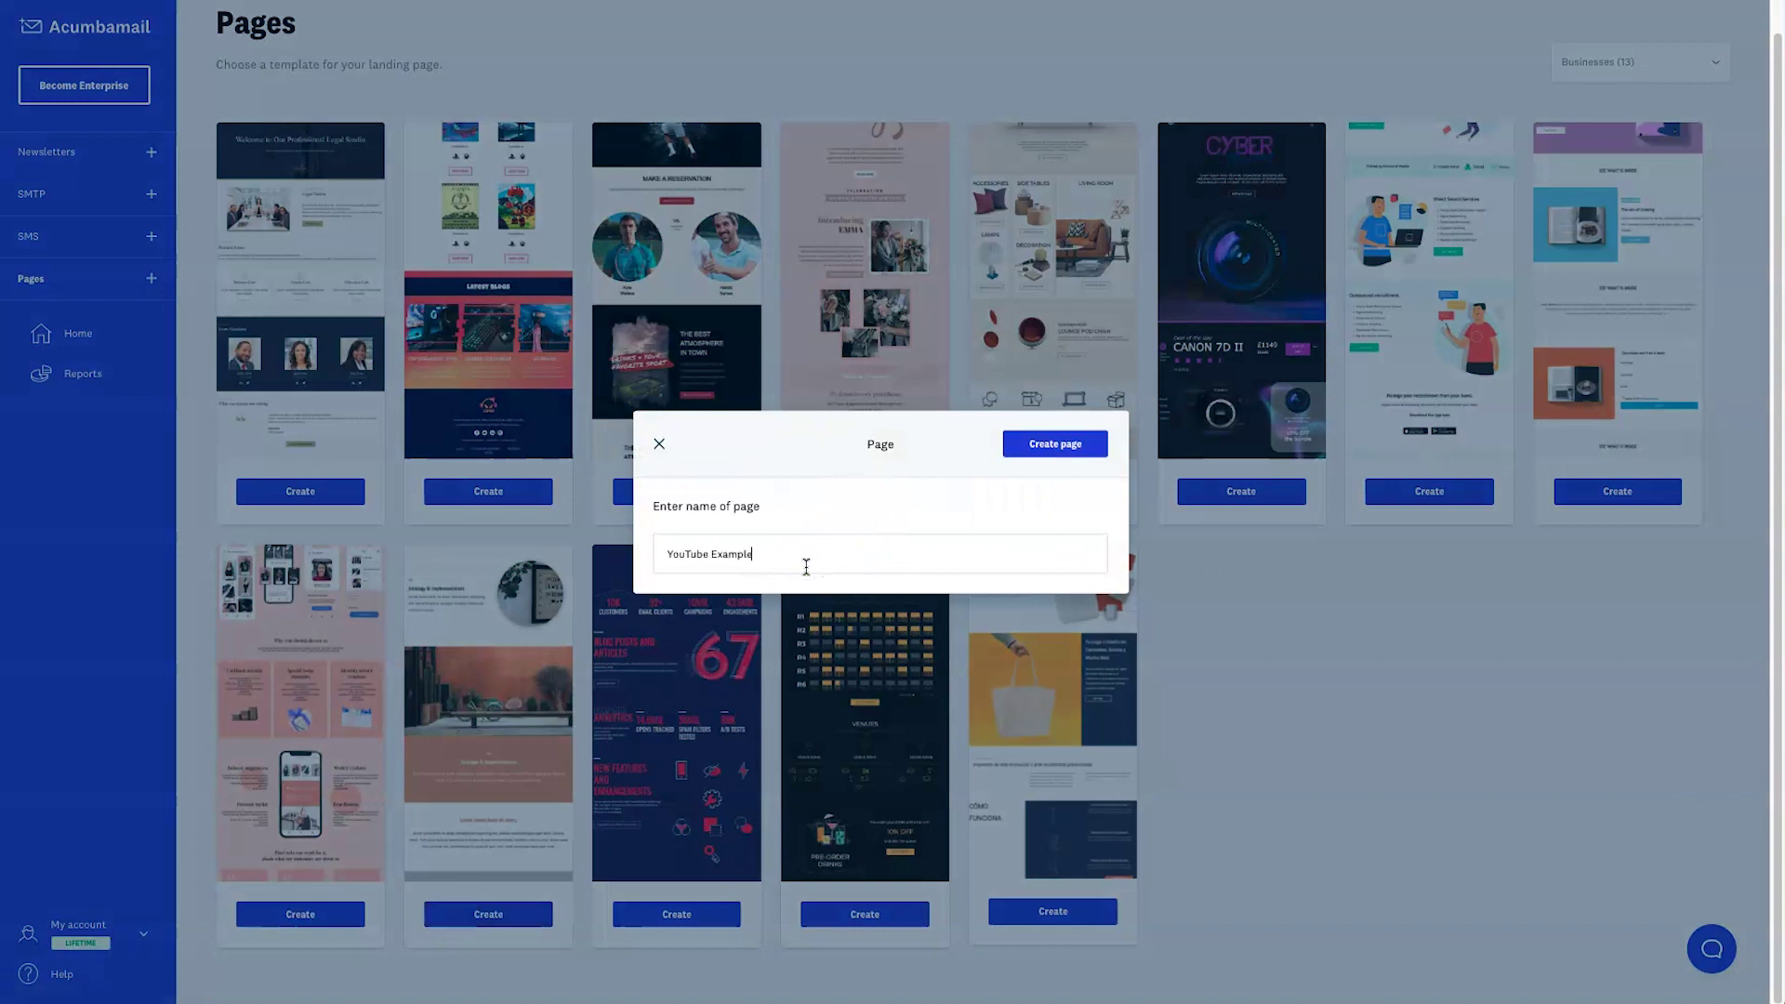
{"action": "left_click", "coordinate": [1060, 453]}
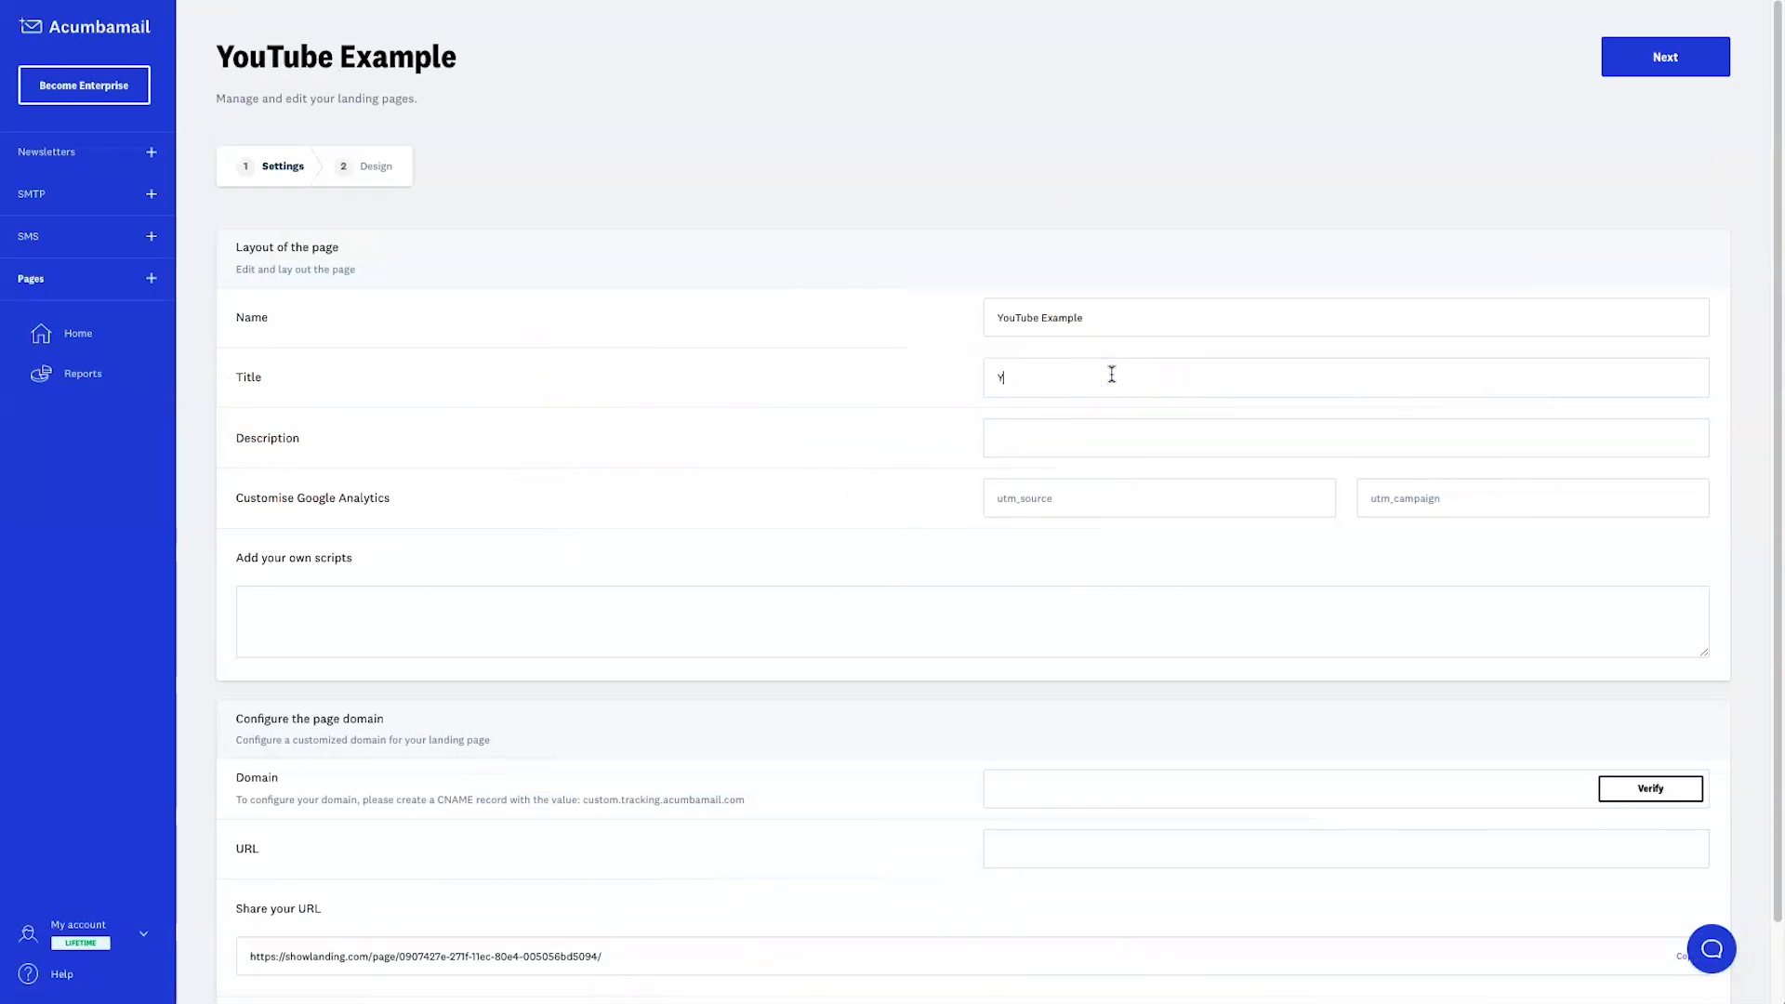
Step: Fill in the landing page's title and description settings and proceed to the design stage
{"action": "key", "text": "Tab"}
{"action": "type", "text": "You"}
{"action": "left_click", "coordinate": [1694, 57]}
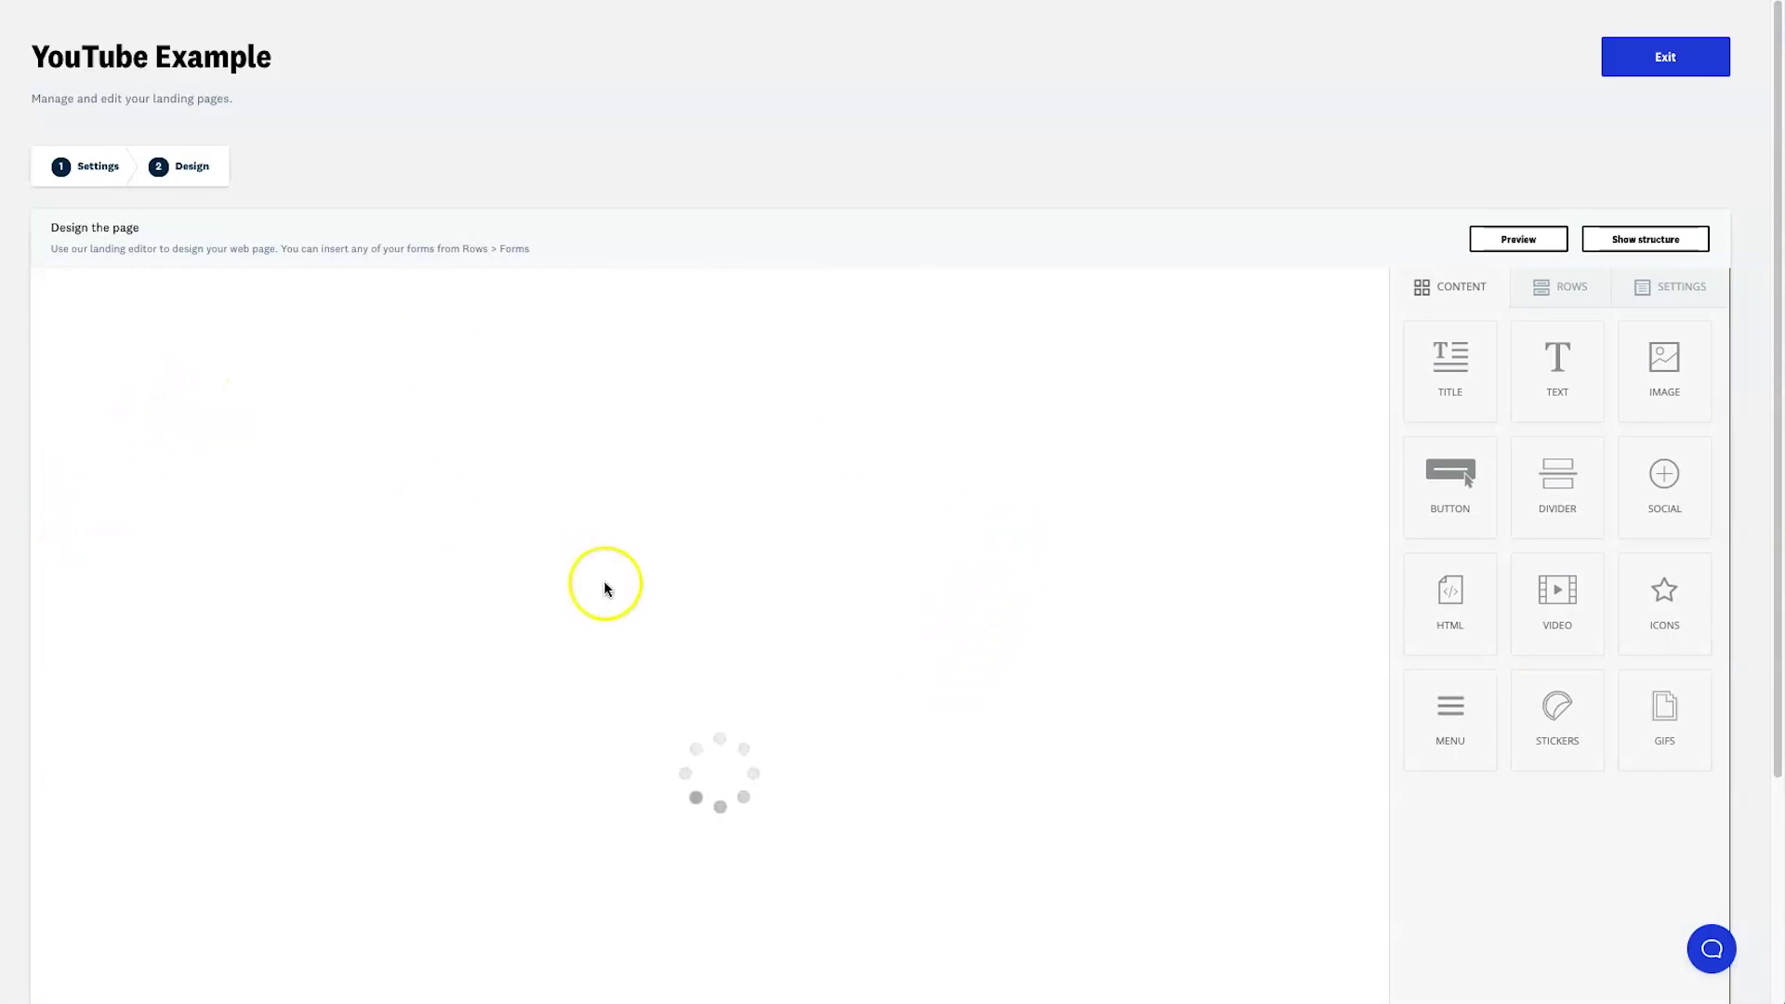
Step: Look through the YouTube Example page design from header to footer and exit the editor to the pages list
{"action": "scroll", "coordinate": [707, 623], "scroll_direction": "down", "scroll_amount": 5}
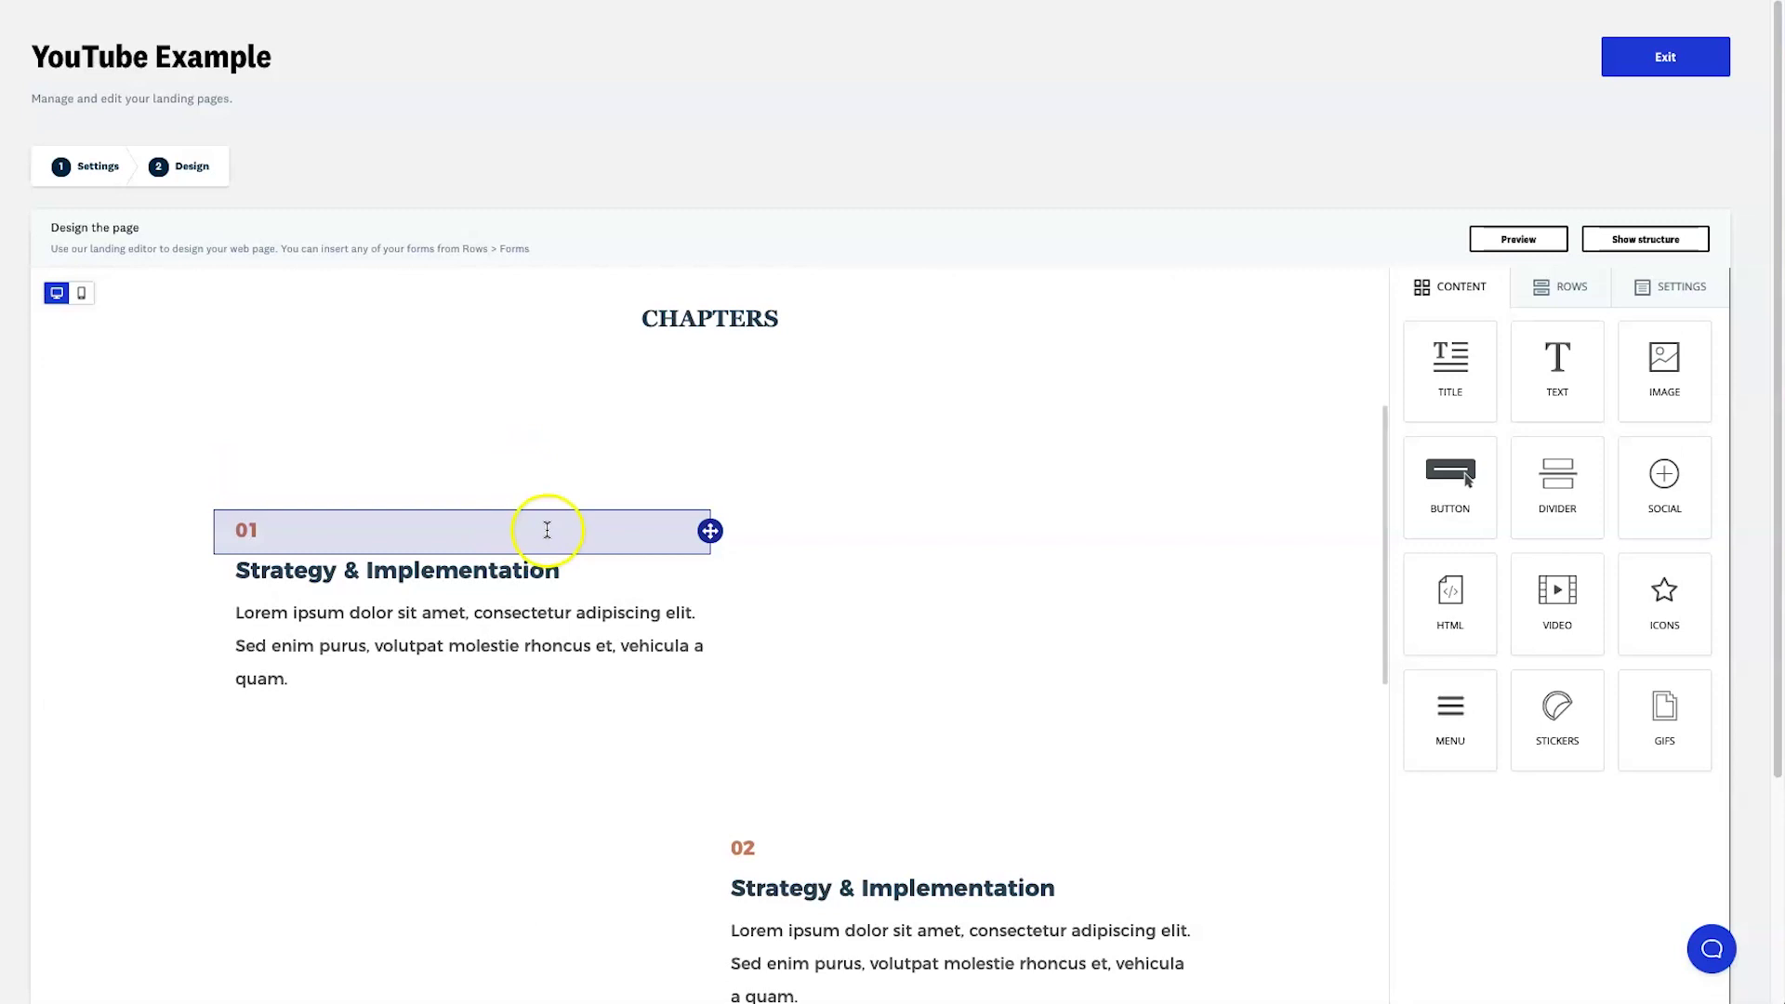
{"action": "scroll", "coordinate": [679, 488], "scroll_direction": "up", "scroll_amount": 5}
{"action": "scroll", "coordinate": [1225, 624], "scroll_direction": "down", "scroll_amount": 6}
{"action": "scroll", "coordinate": [1153, 610], "scroll_direction": "down", "scroll_amount": 15}
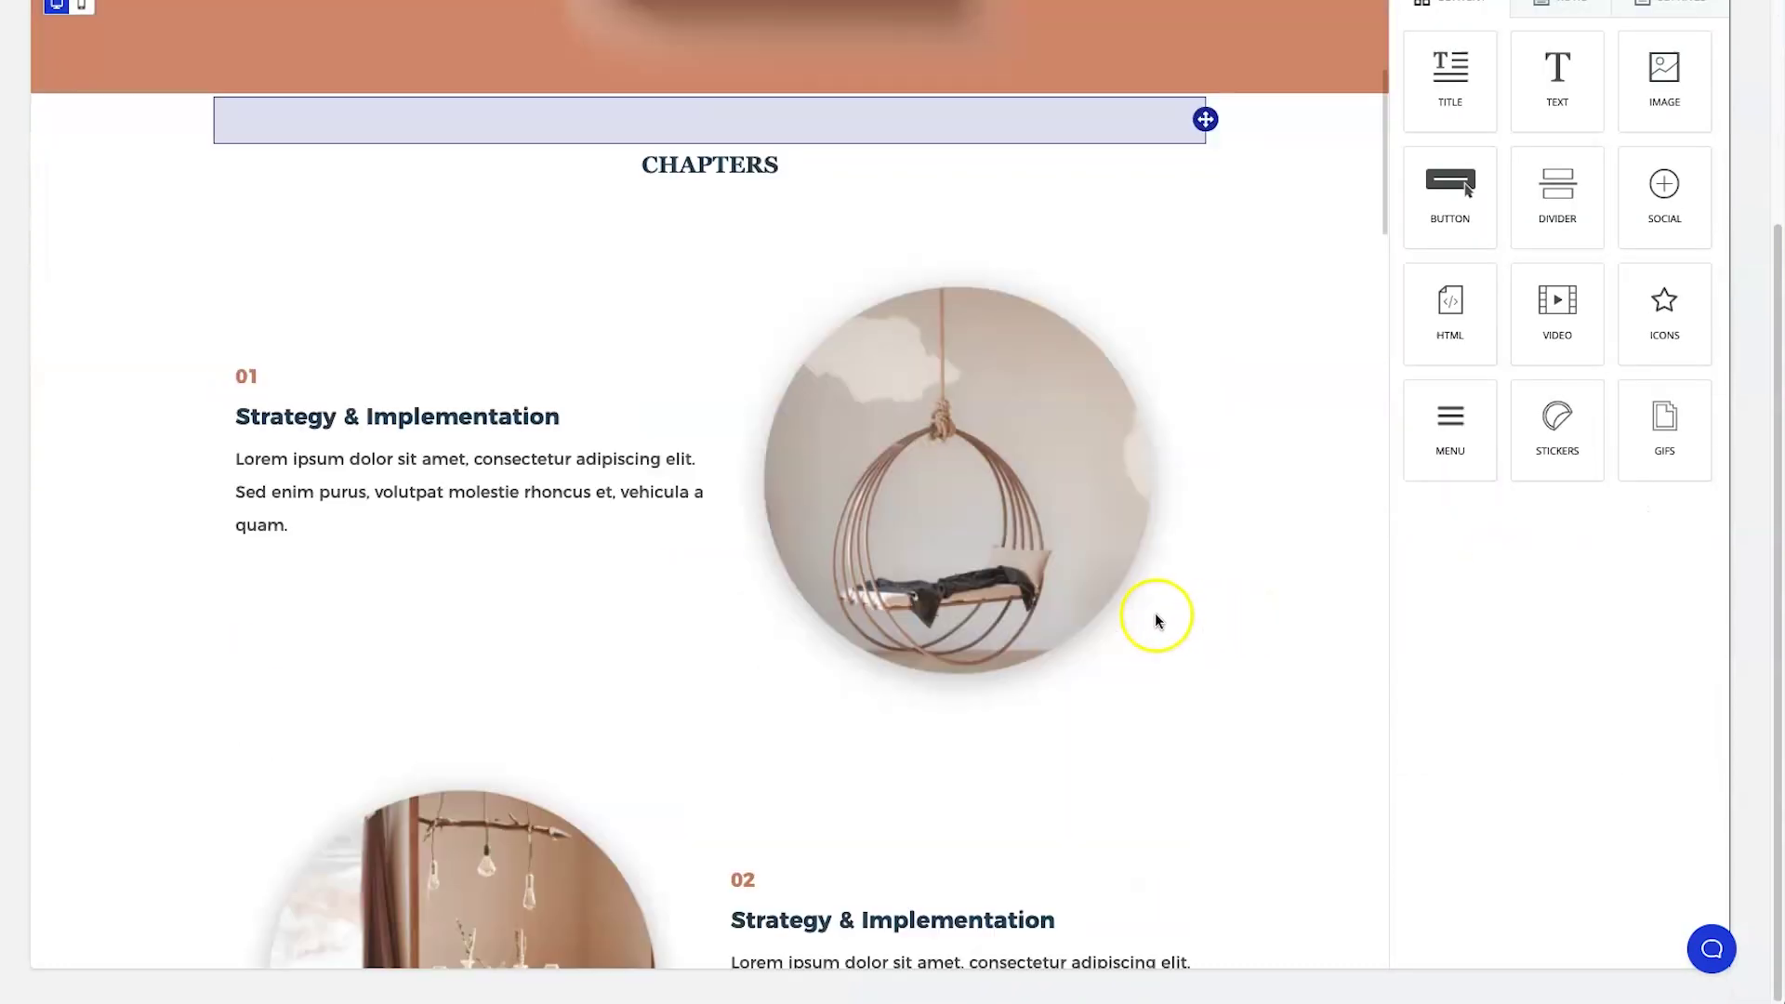
{"action": "scroll", "coordinate": [1153, 609], "scroll_direction": "down", "scroll_amount": 5}
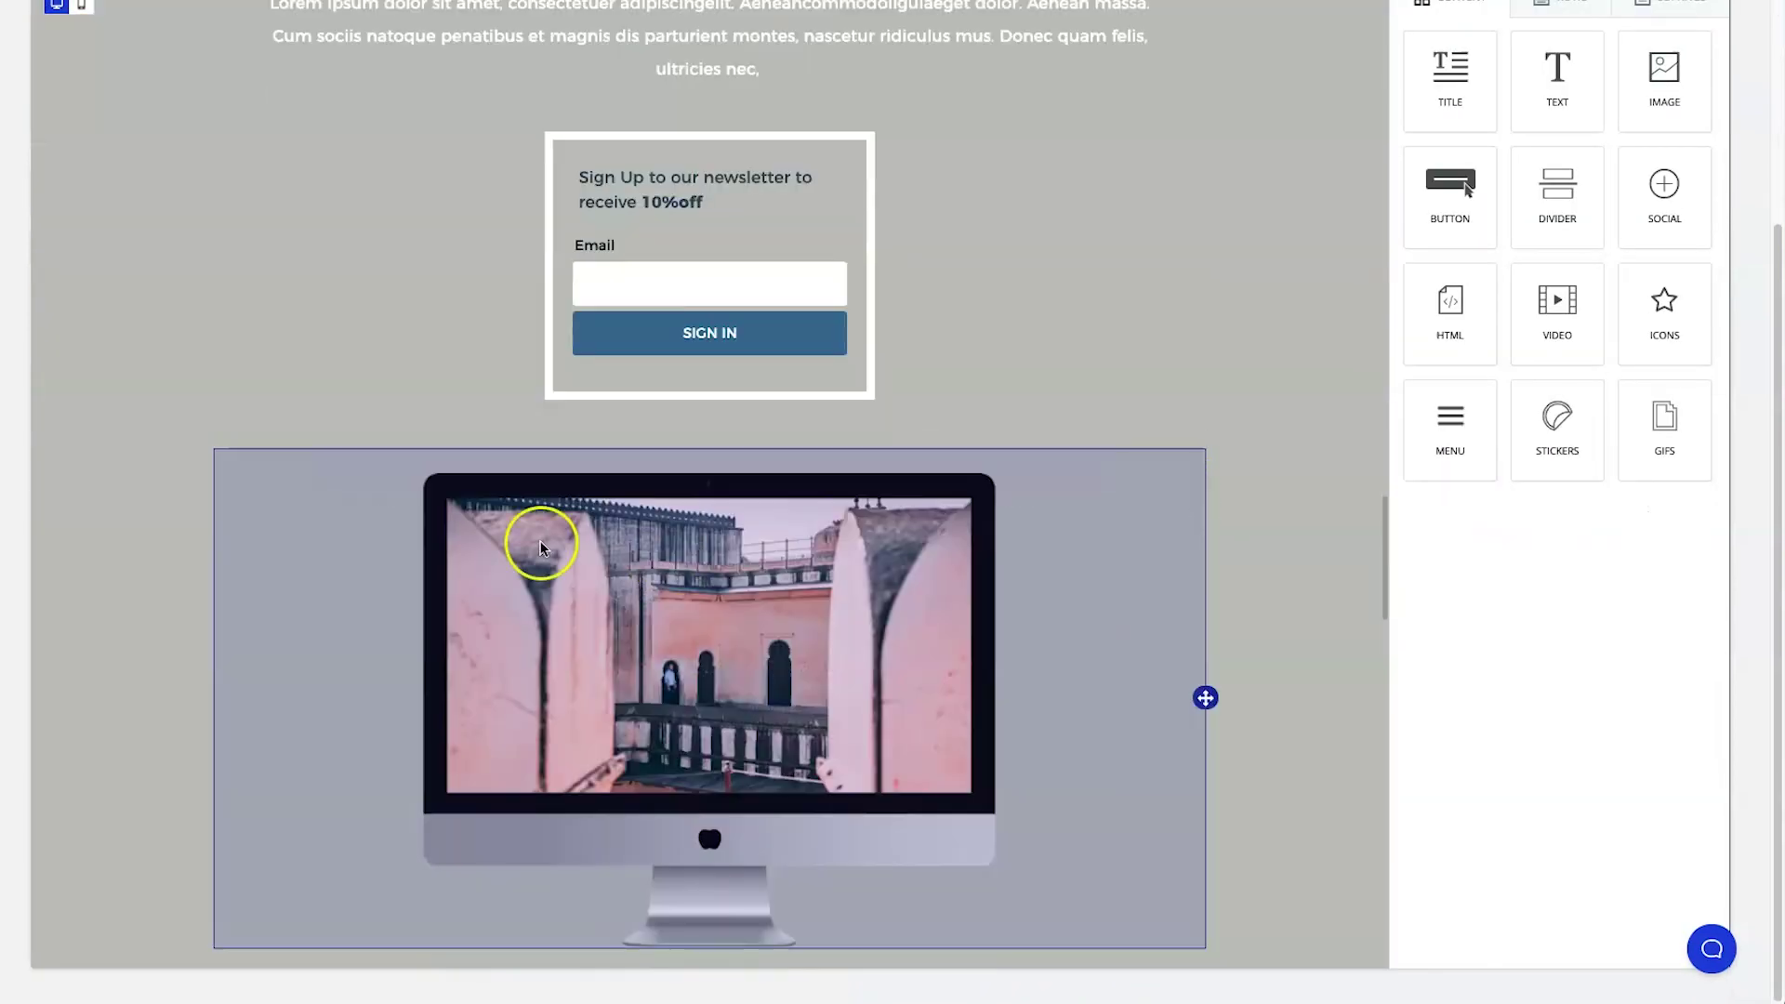
{"action": "scroll", "coordinate": [779, 482], "scroll_direction": "down", "scroll_amount": 20}
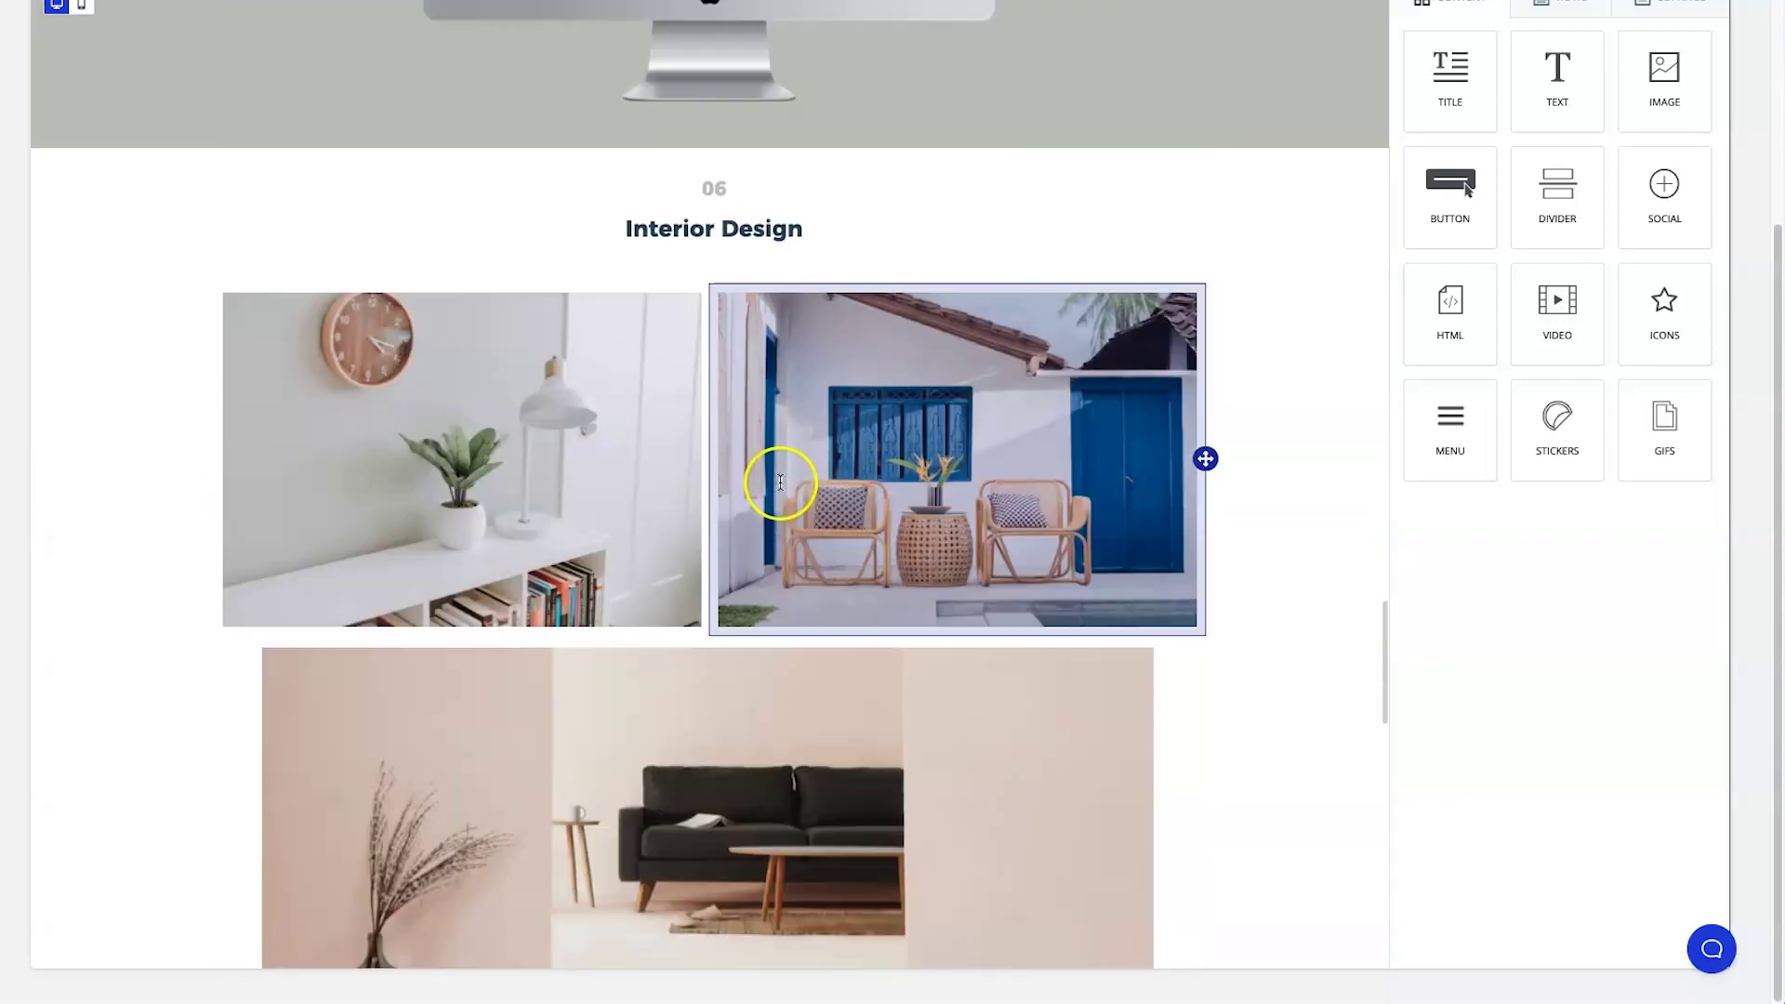
{"action": "scroll", "coordinate": [744, 390], "scroll_direction": "down", "scroll_amount": 3}
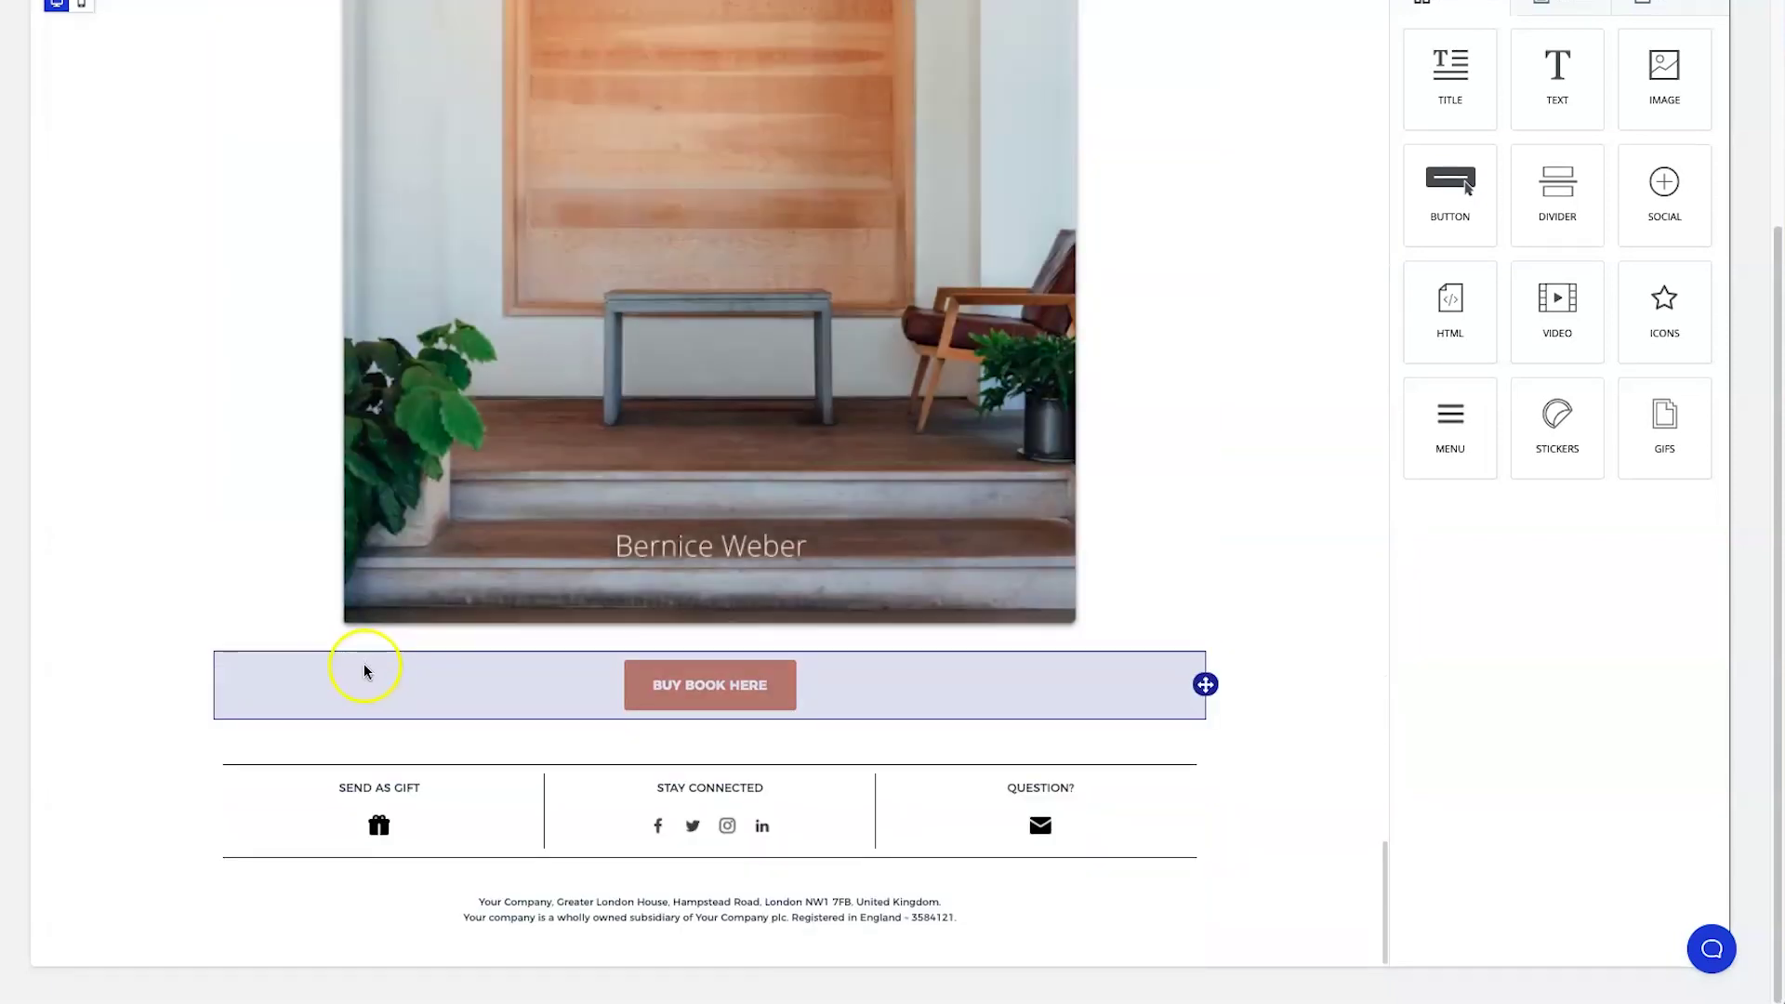
{"action": "scroll", "coordinate": [1041, 837], "scroll_direction": "up", "scroll_amount": 12}
{"action": "scroll", "coordinate": [1078, 818], "scroll_direction": "up", "scroll_amount": 20}
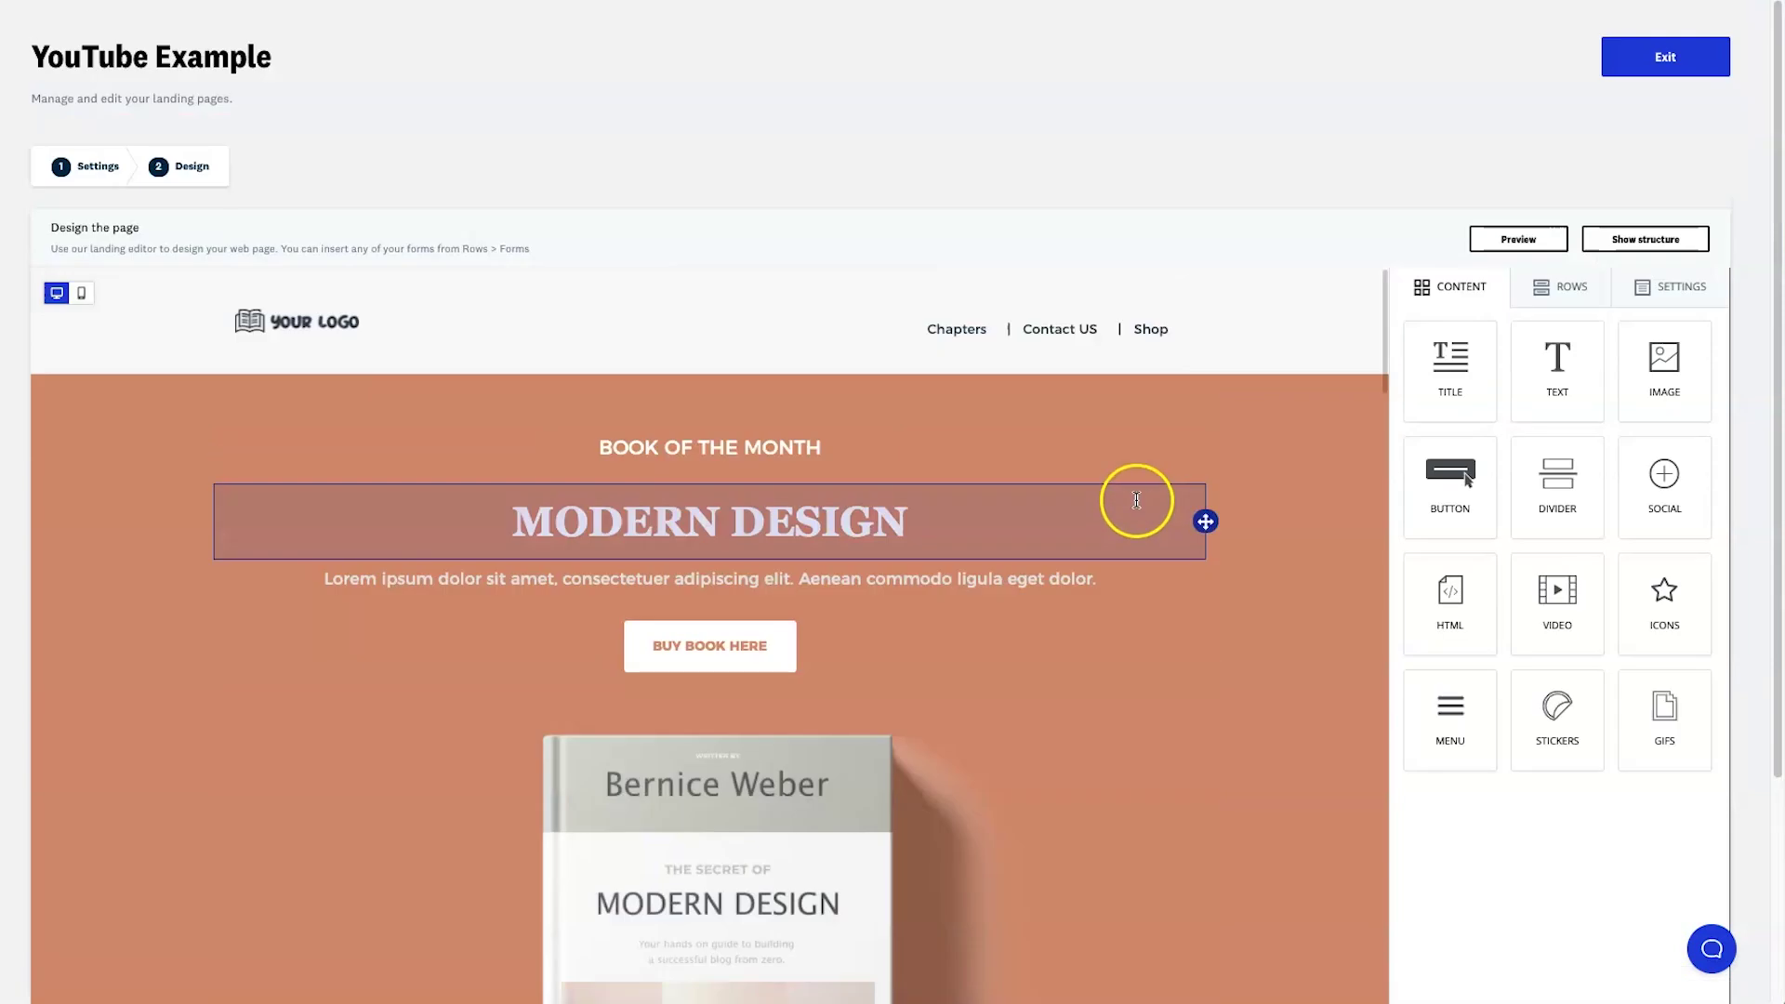
{"action": "left_click", "coordinate": [1662, 57]}
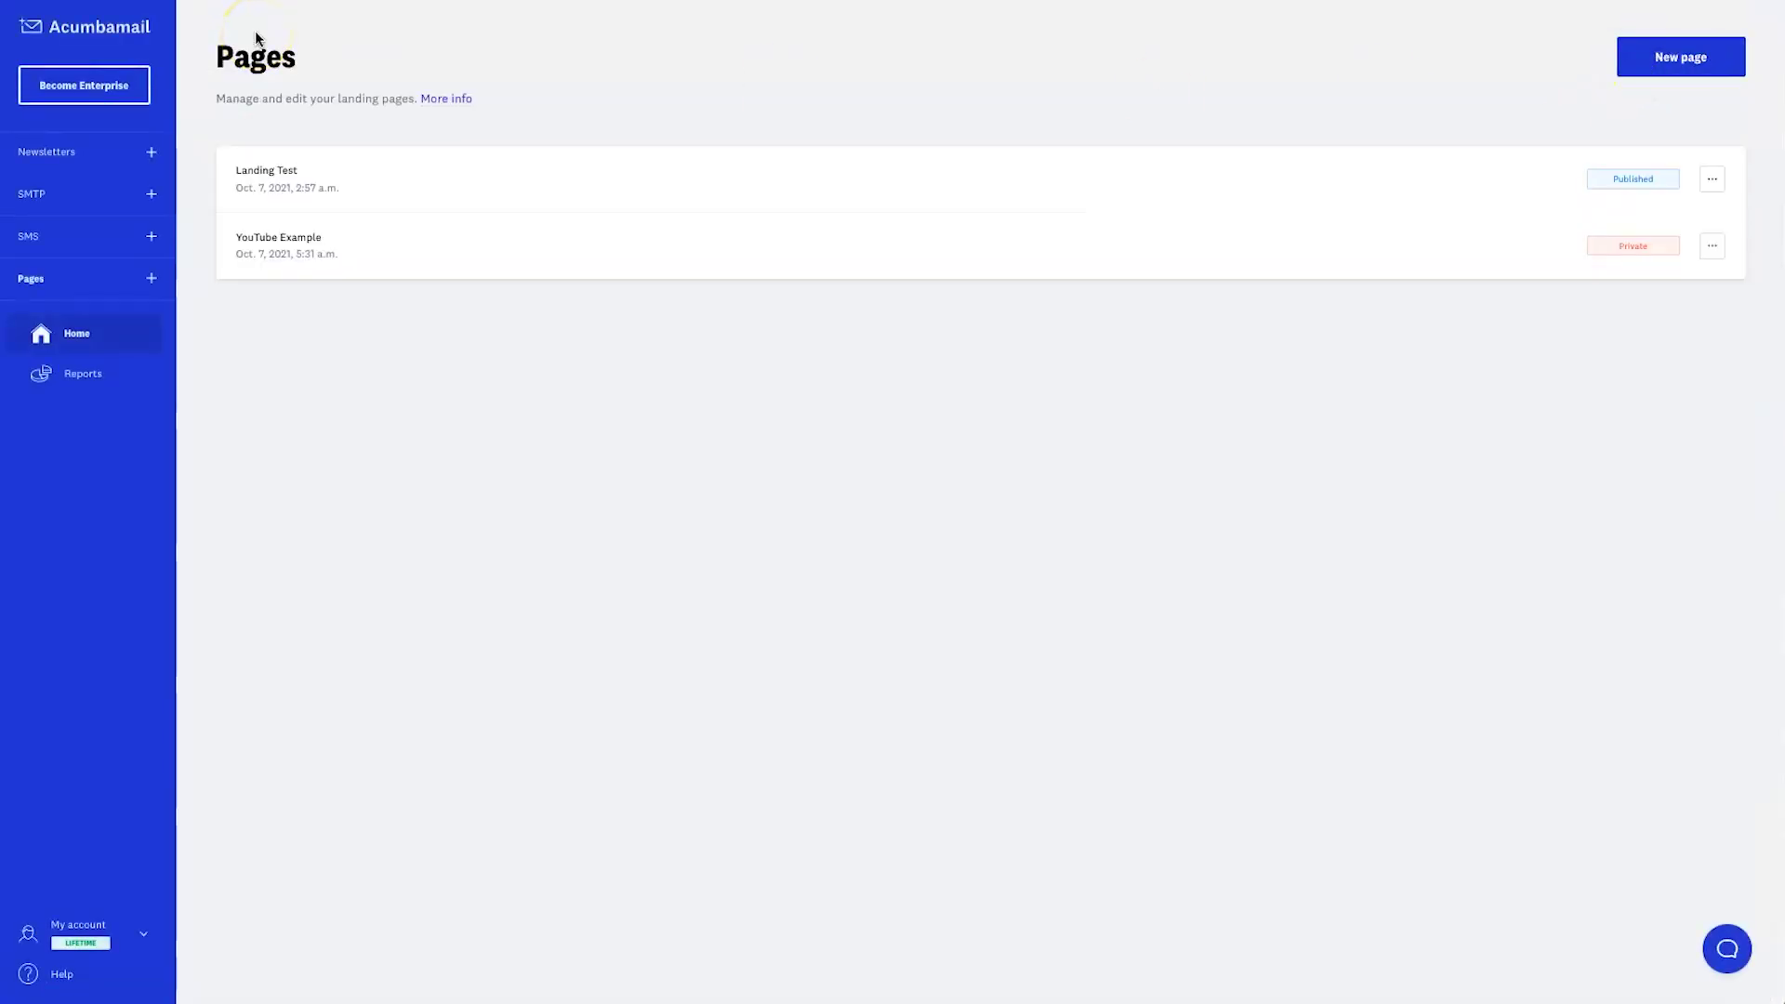